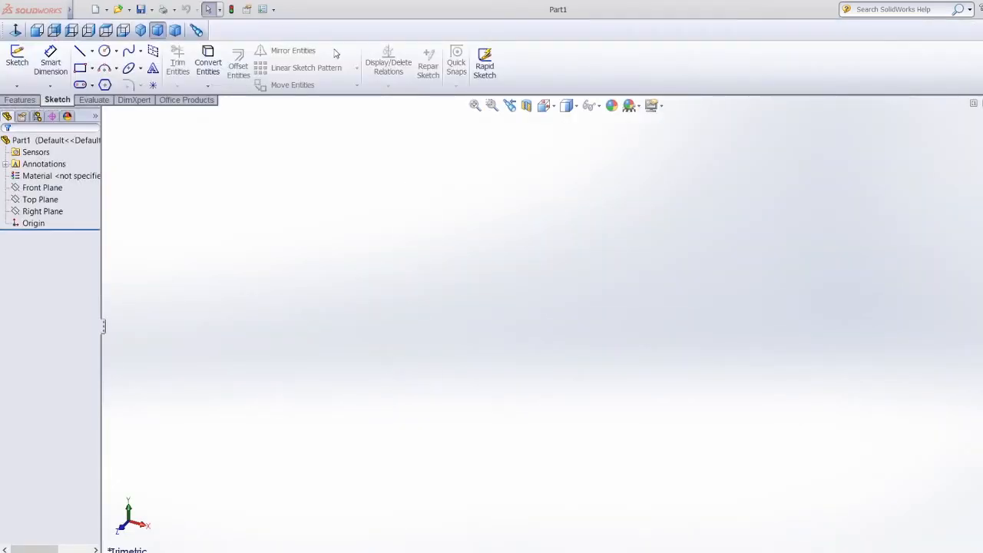
# Set the part's document unit system to MMGS (millimeter, gram, second).
pyautogui.click(263, 9)
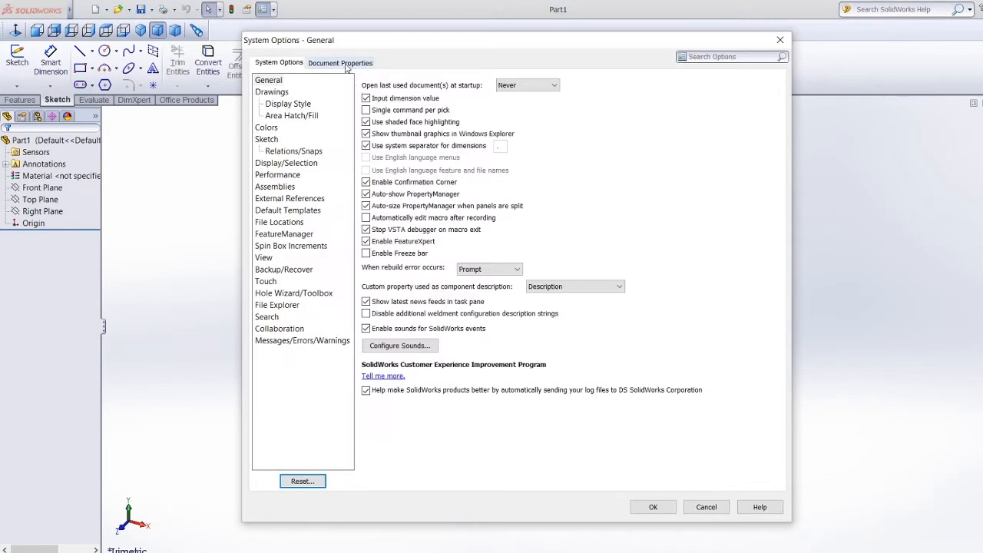
pyautogui.click(345, 65)
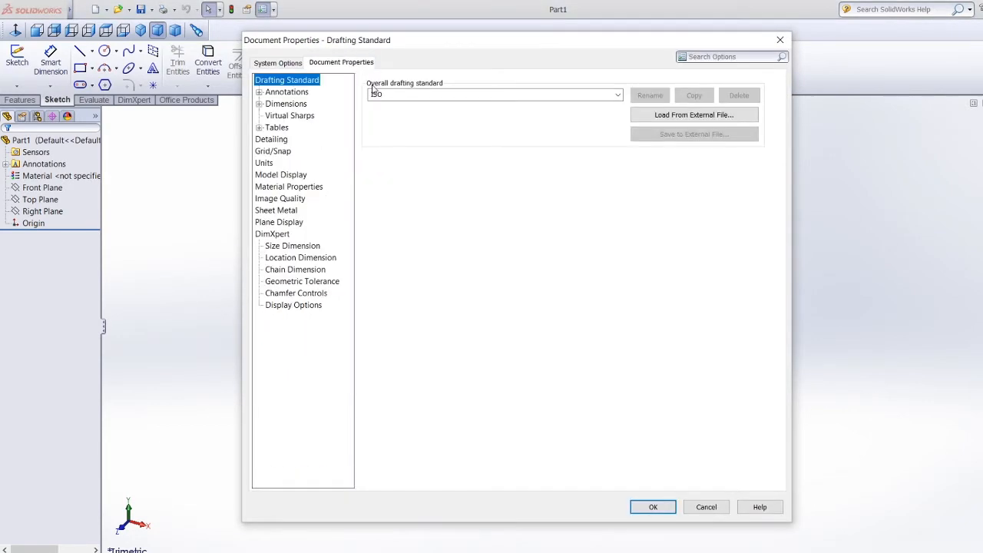
pyautogui.click(265, 163)
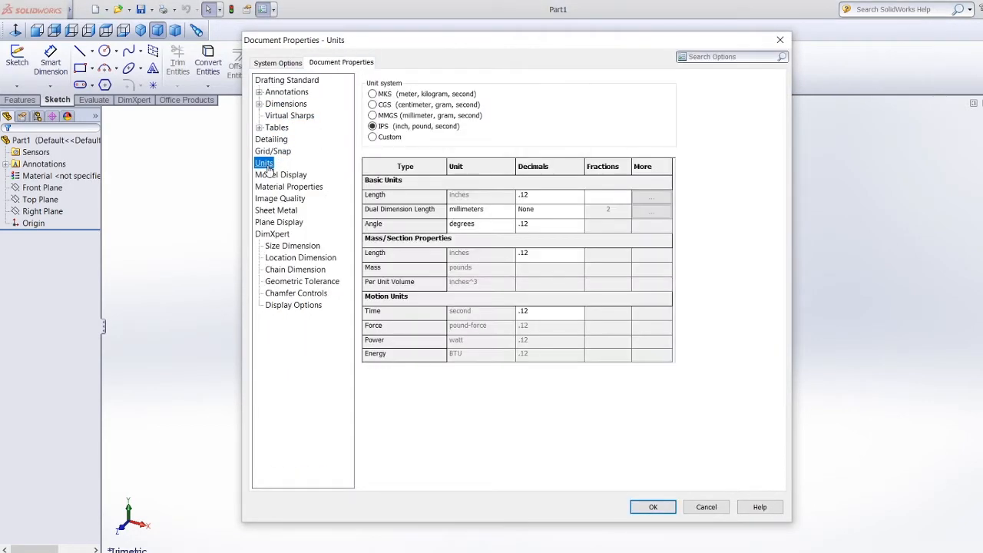
pyautogui.click(373, 115)
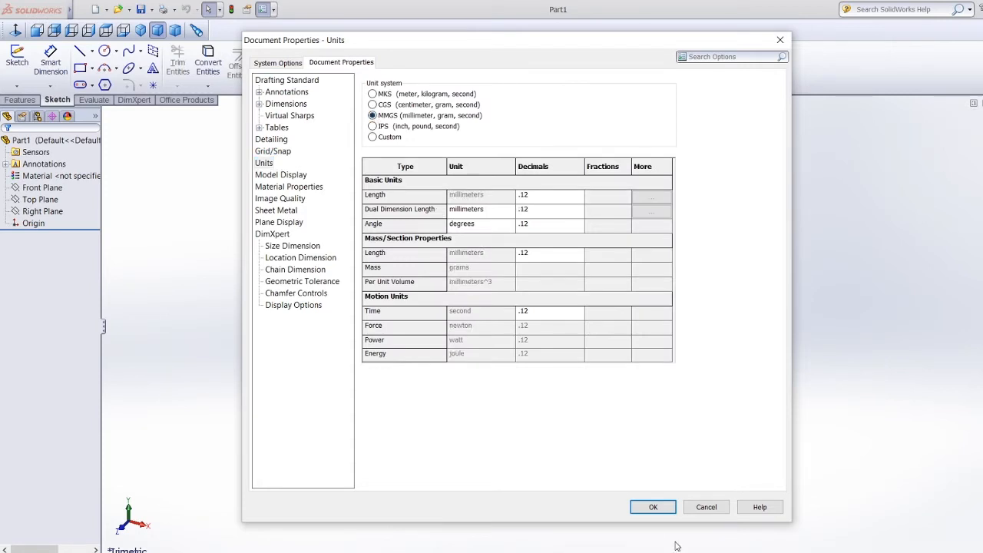
pyautogui.click(657, 504)
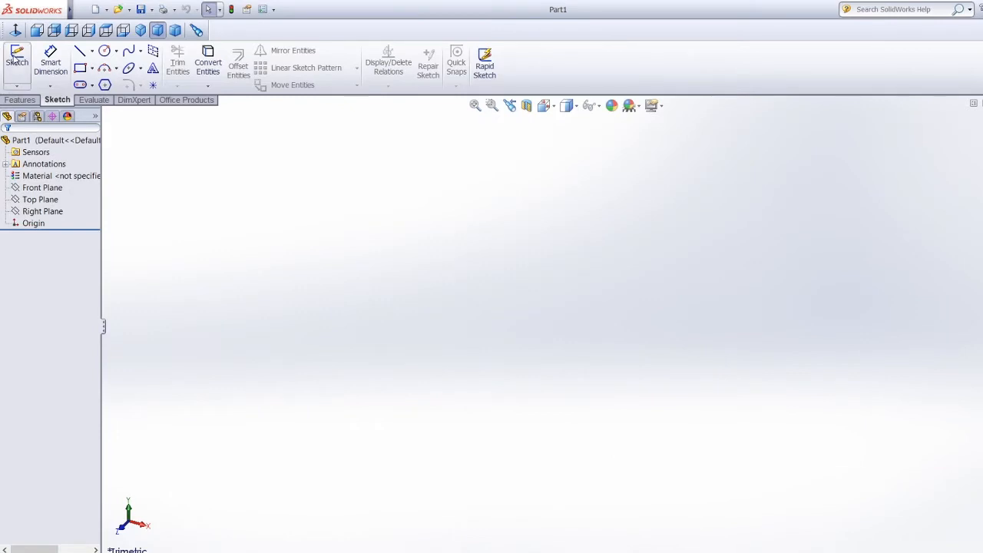
# Start a sketch on the Front Plane and draw a circle of about 40 mm radius centred on the origin.
pyautogui.click(17, 60)
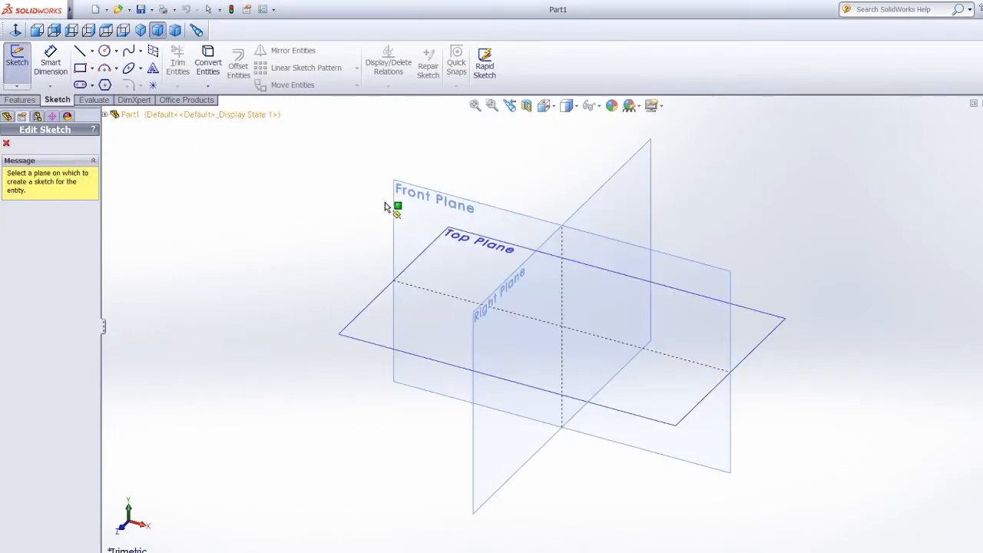
pyautogui.click(435, 200)
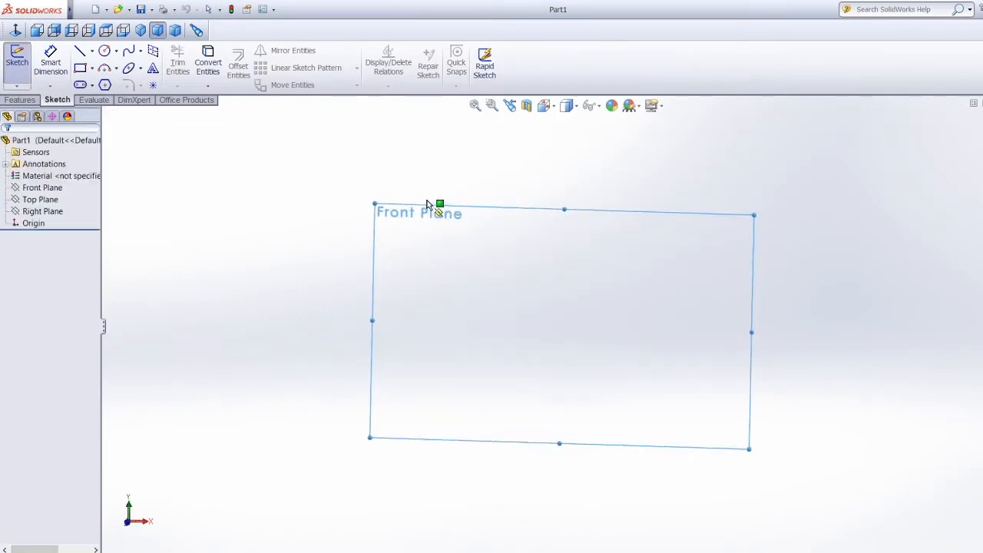
pyautogui.click(104, 51)
pyautogui.click(567, 323)
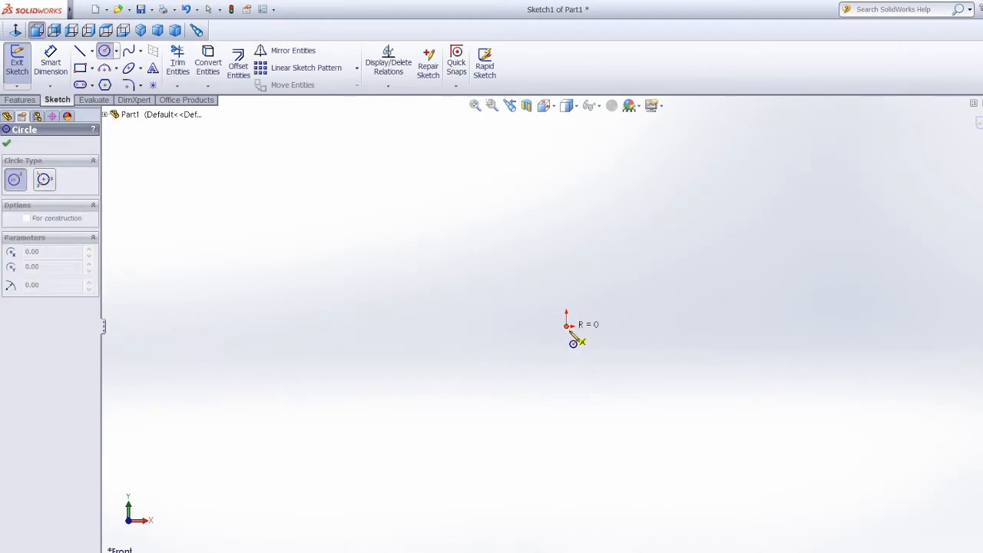
pyautogui.click(587, 404)
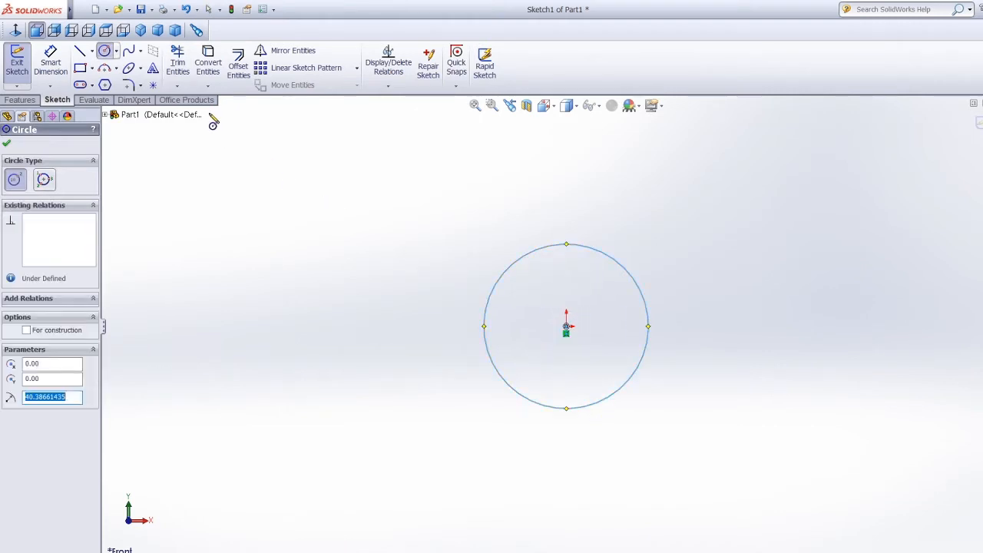
# Dimension the circle's diameter and set it to 78 mm.
pyautogui.click(50, 63)
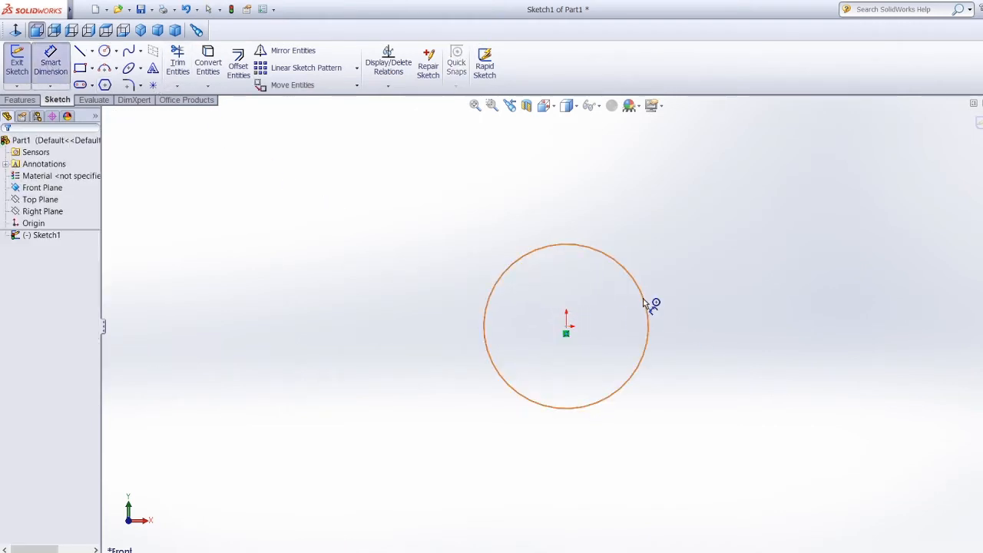
pyautogui.click(697, 283)
pyautogui.click(717, 279)
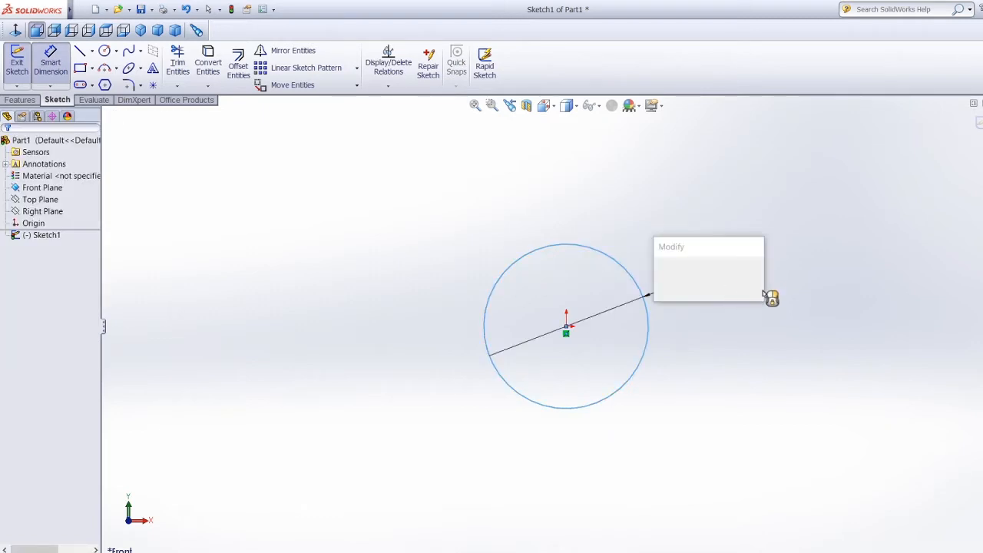
pyautogui.press('BackSpace')
pyautogui.write('78')
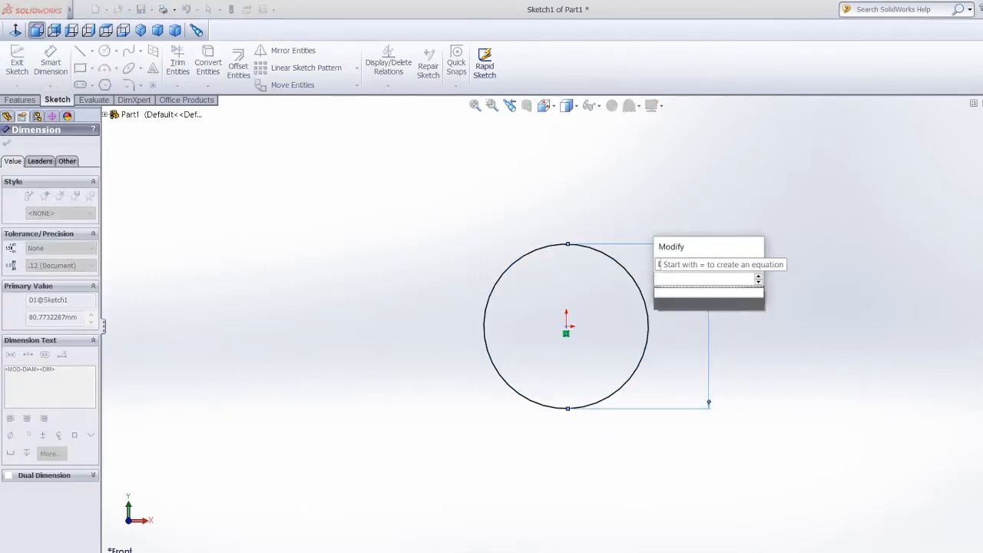
pyautogui.press('Return')
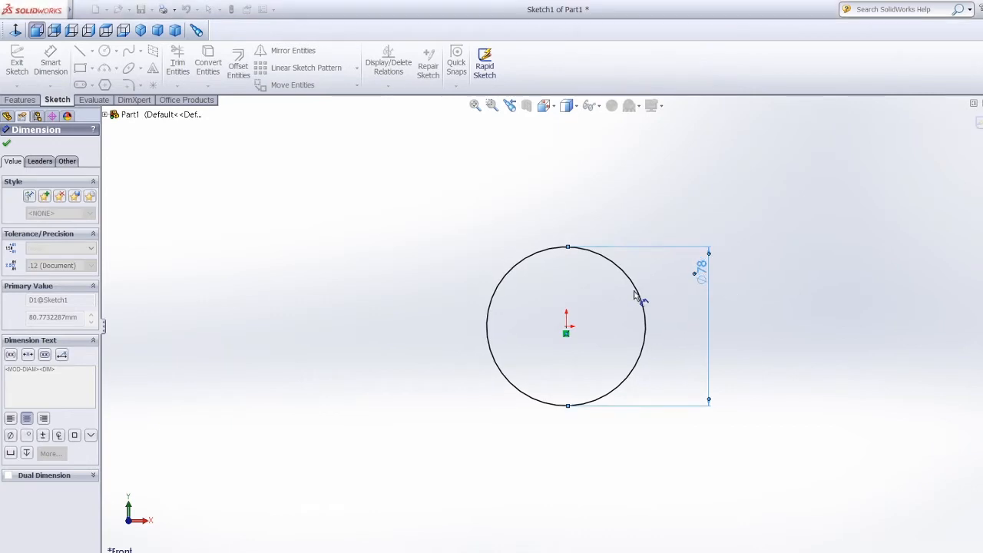
# Extrude the 78 mm circle as a solid boss with a blind depth of 110 mm.
pyautogui.click(23, 101)
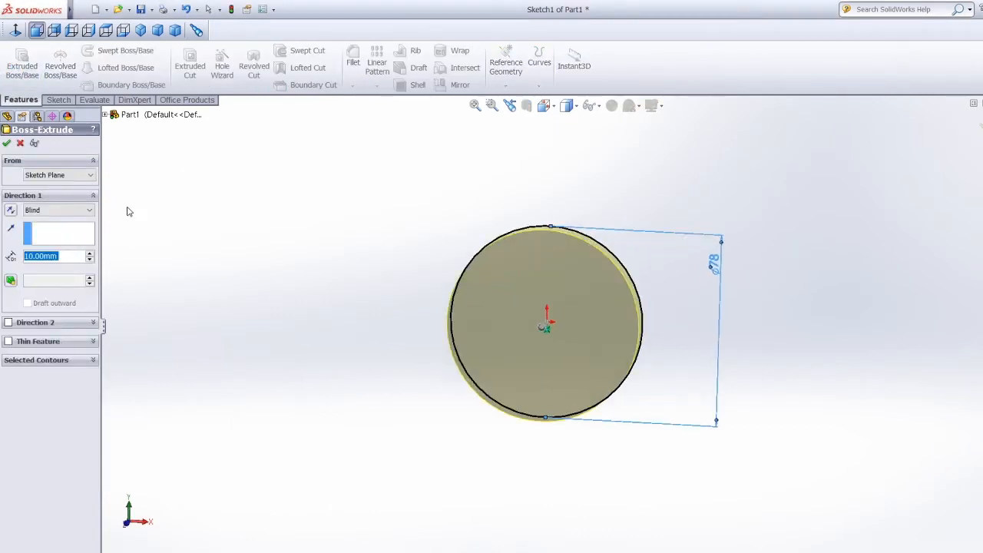
pyautogui.moveTo(56, 261); pyautogui.dragTo(29, 262)
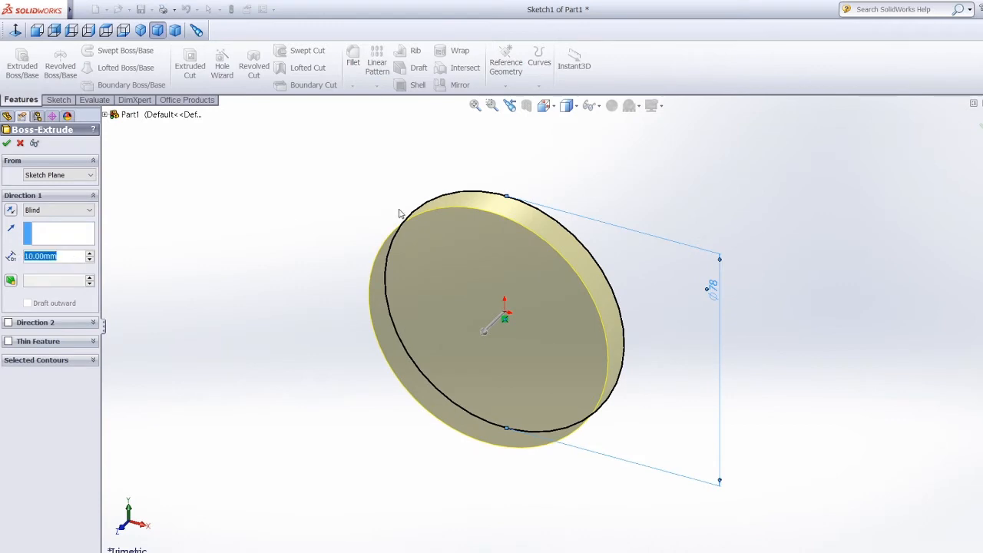
pyautogui.press('BackSpace')
pyautogui.write('1')
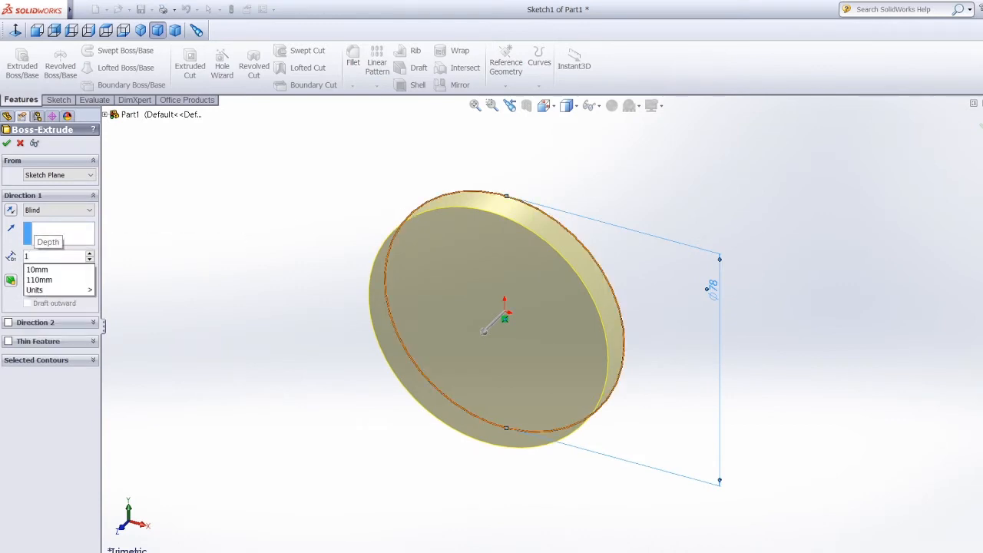
pyautogui.write('10')
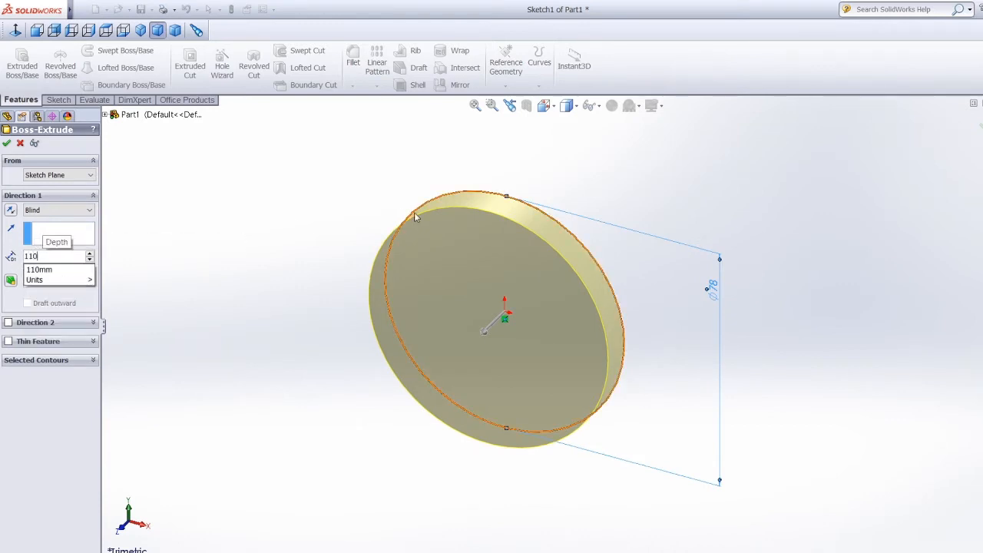
pyautogui.press('Return')
pyautogui.click(6, 144)
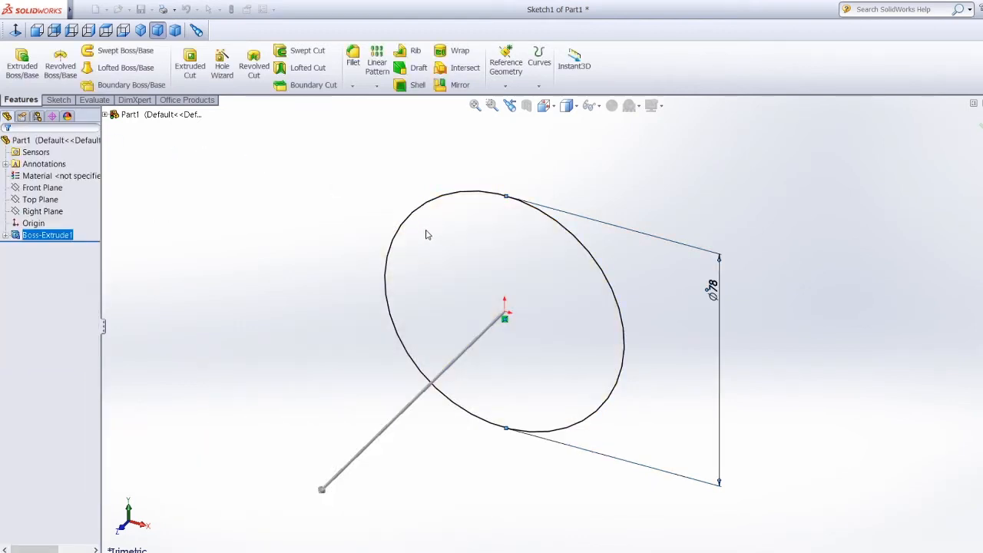
# Sketch a circle of about 49 mm radius on the cylinder's front end face, centred on the origin.
pyautogui.click(159, 33)
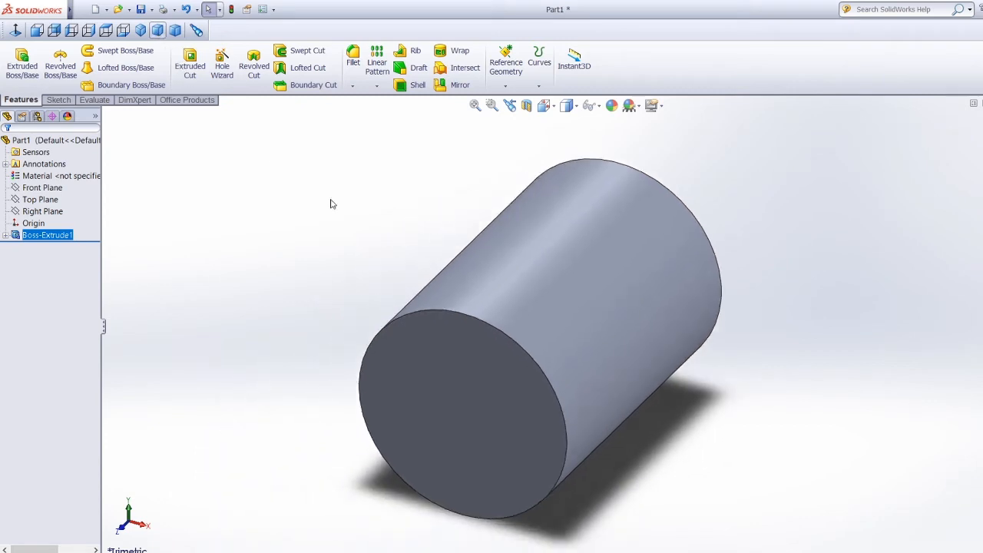
pyautogui.click(58, 100)
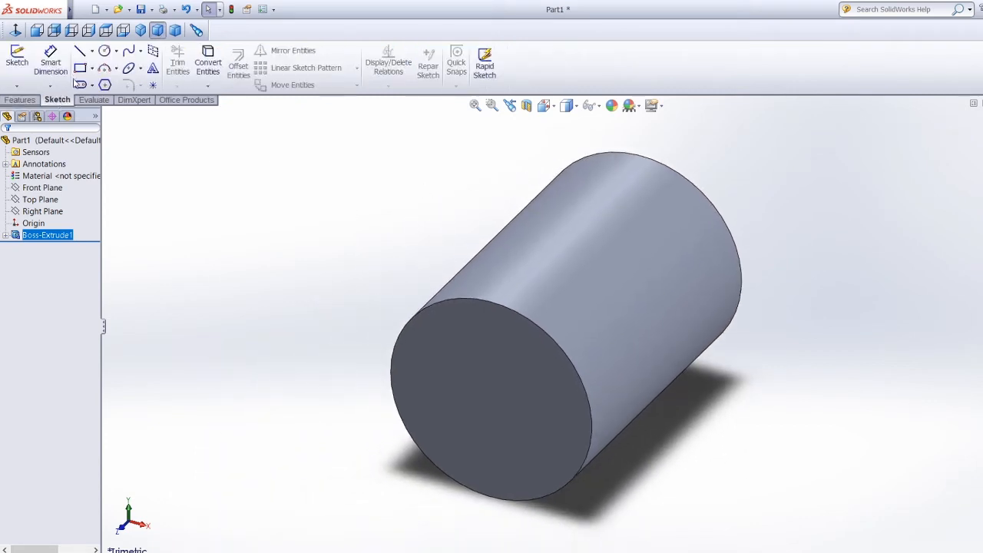
pyautogui.click(104, 51)
pyautogui.click(492, 388)
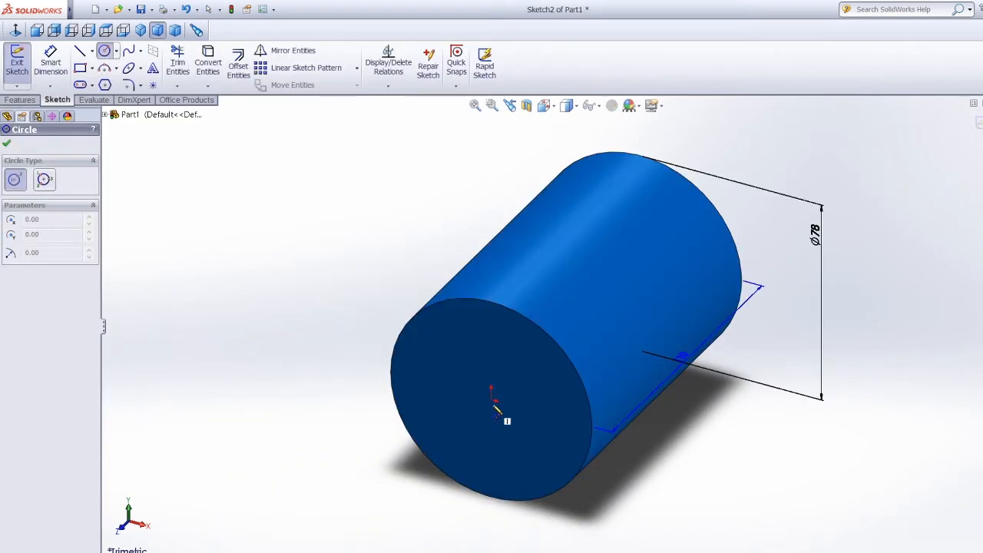
pyautogui.click(492, 394)
pyautogui.click(562, 532)
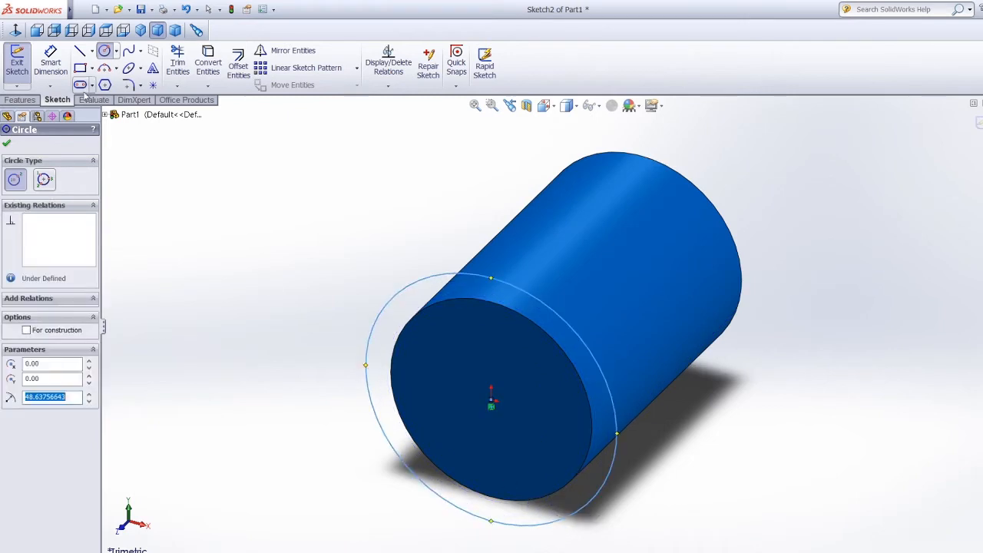
# Dimension the end-face circle's diameter and set it to 82 mm.
pyautogui.click(51, 63)
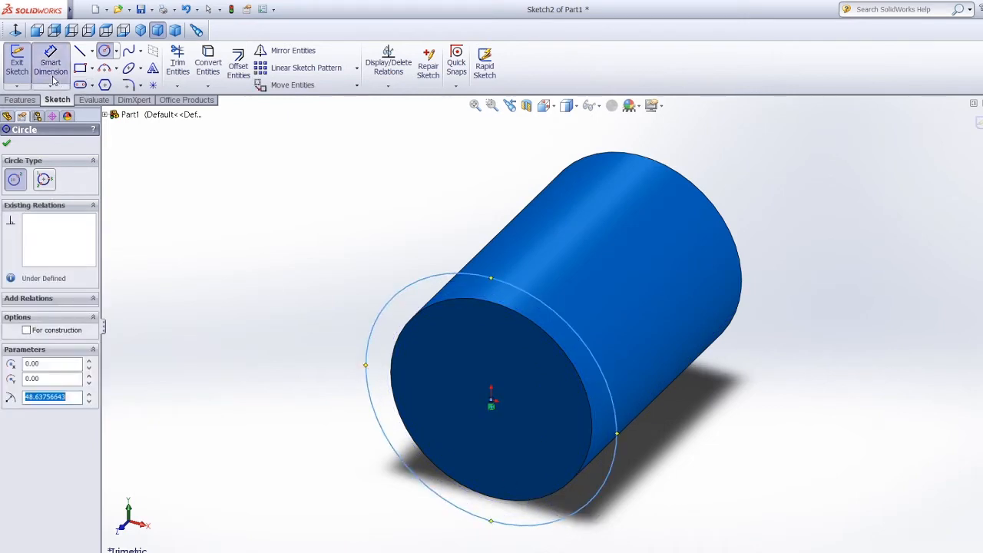
pyautogui.click(376, 322)
pyautogui.click(323, 258)
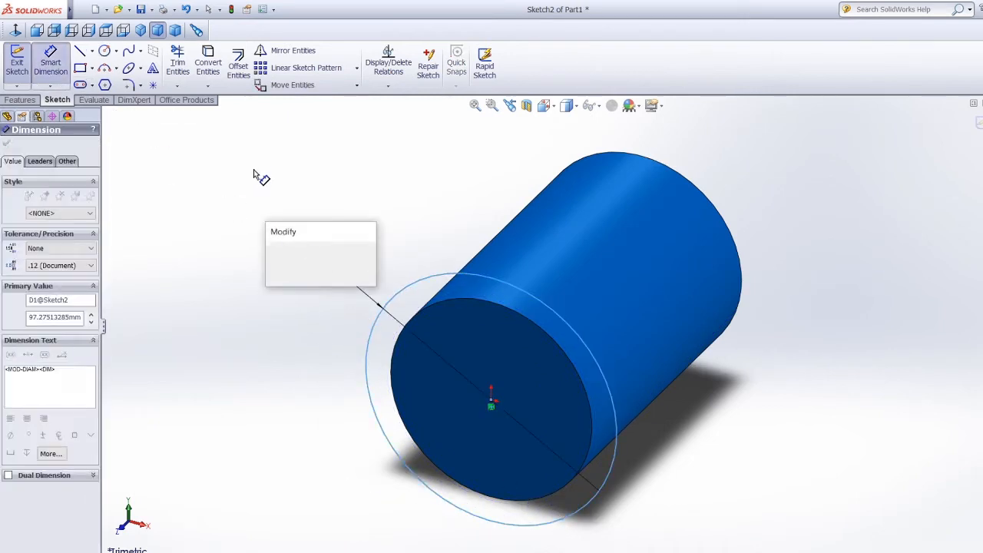
pyautogui.write('82')
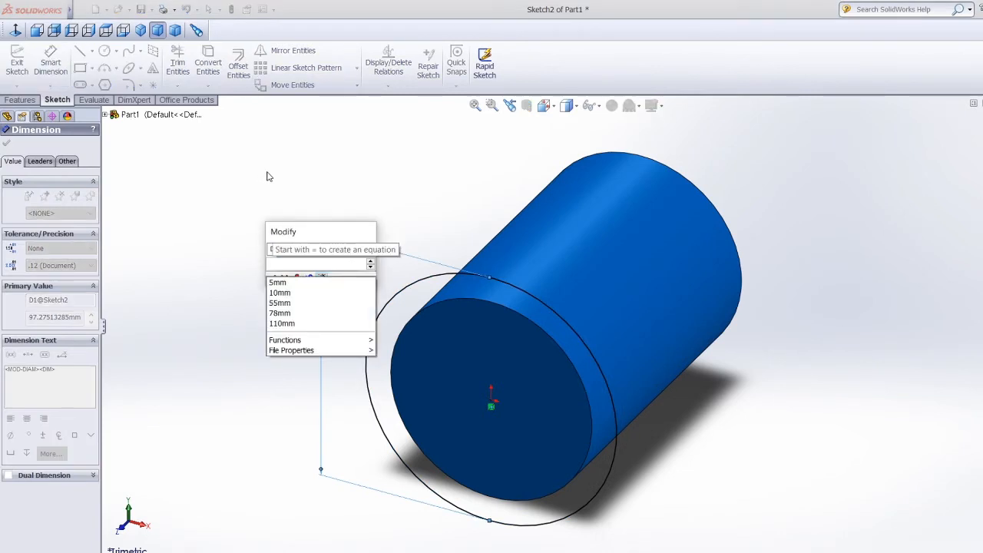
pyautogui.press('Return')
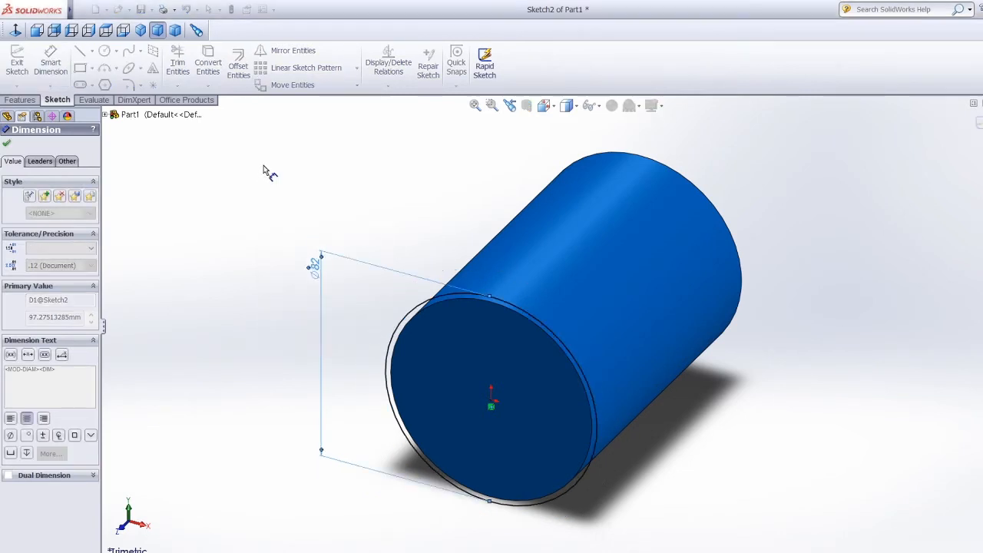
# Extrude the 82 mm circle outward from the end face to a blind depth of 90 mm, merged with the cylinder.
pyautogui.click(18, 101)
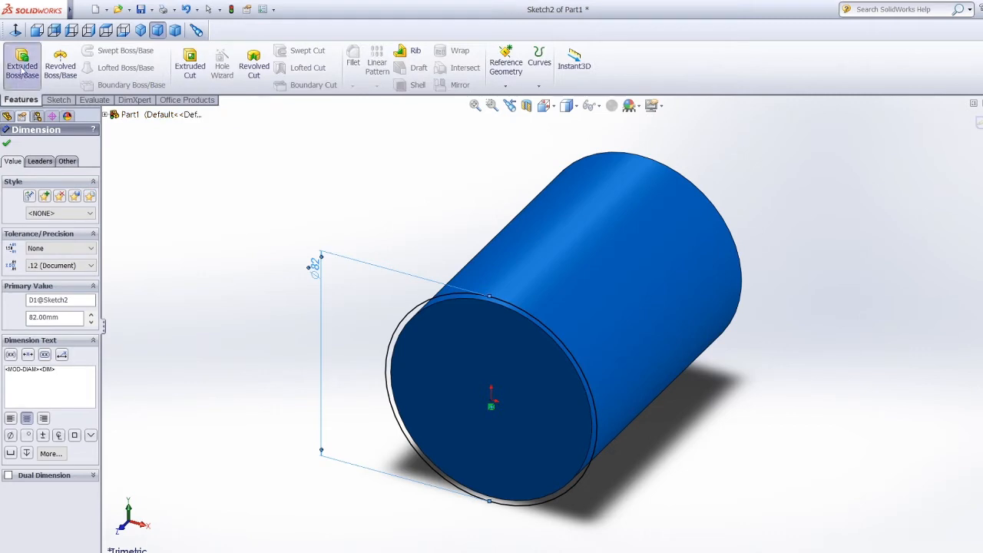
pyautogui.click(23, 65)
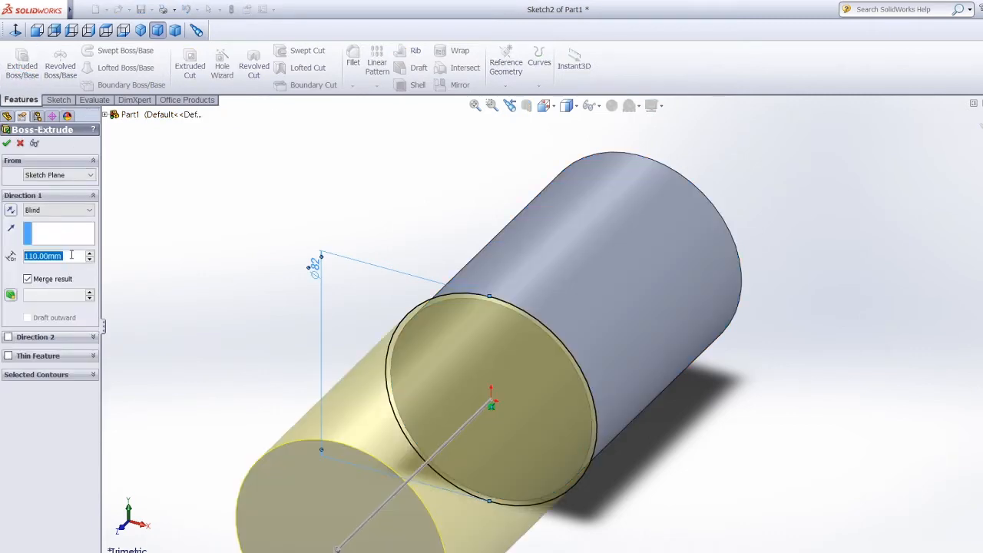
pyautogui.write('90')
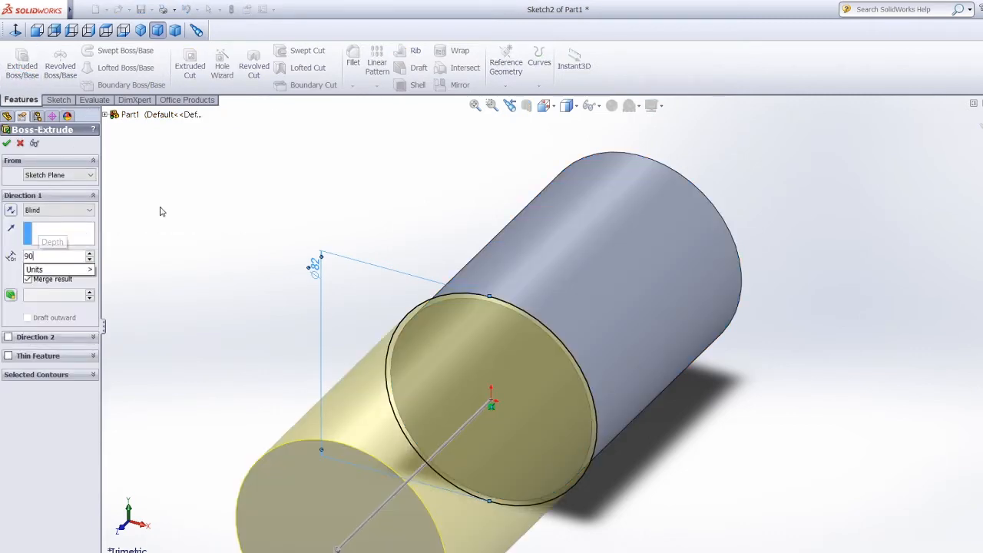
pyautogui.press('Return')
pyautogui.click(6, 144)
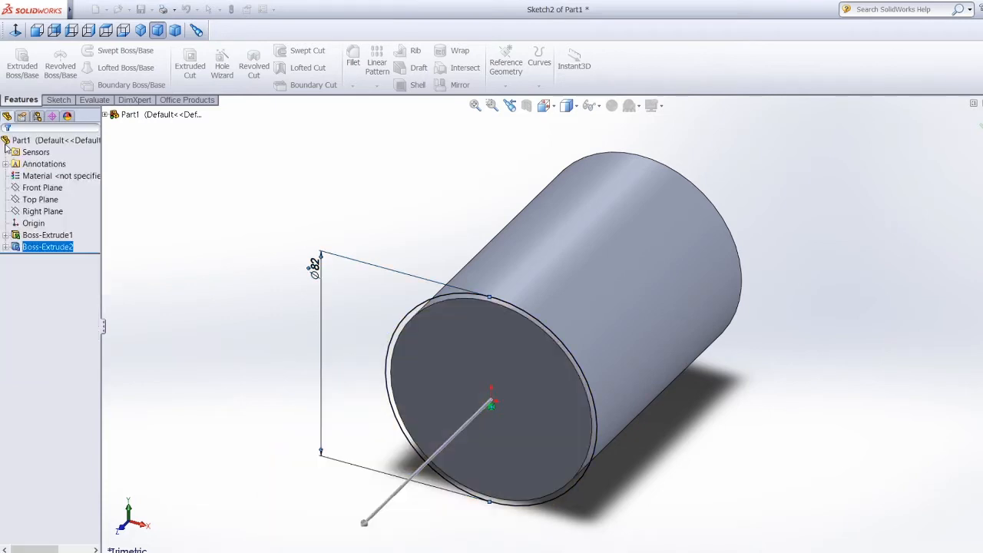
# Sketch a circle of about 56 mm radius on the front end face of the 82 mm section, centred on the origin.
pyautogui.click(57, 100)
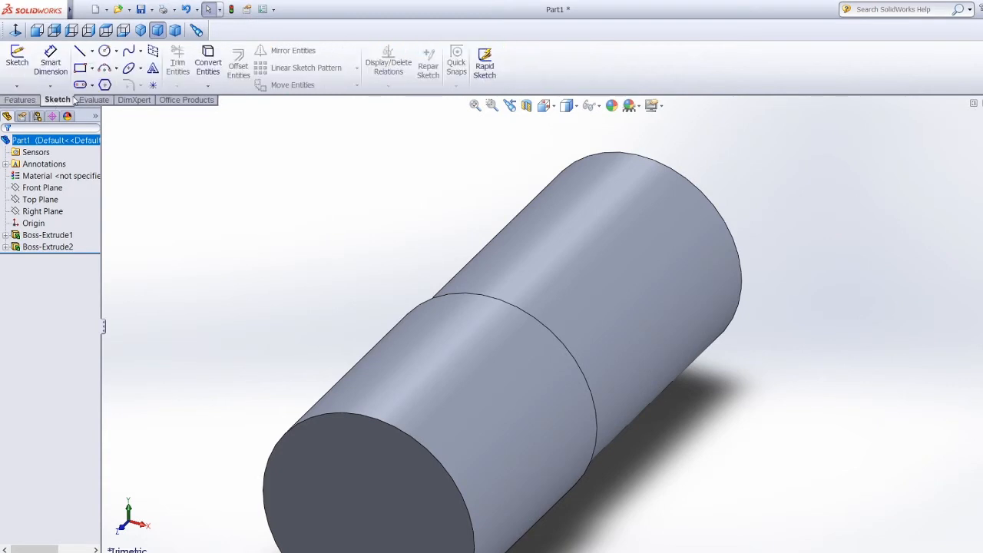
pyautogui.click(158, 30)
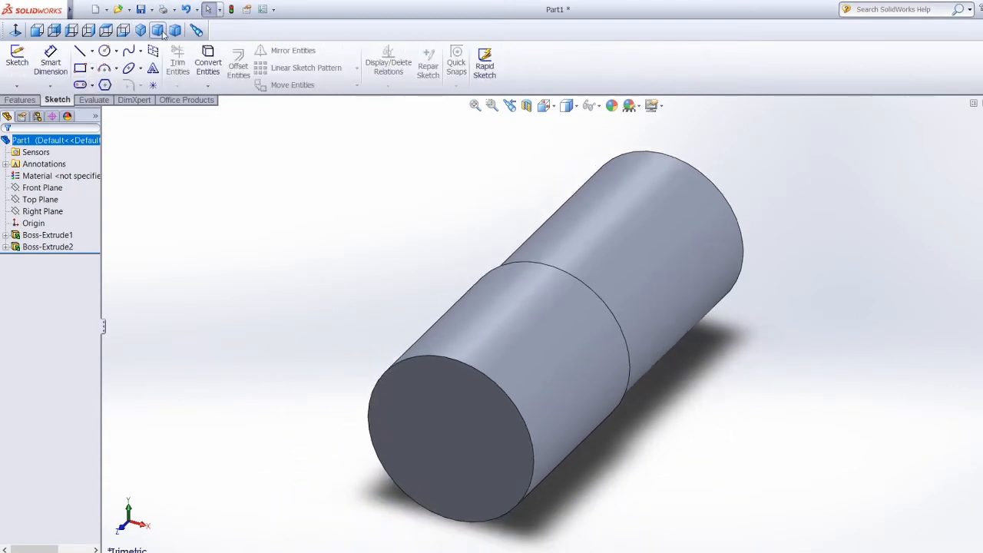
pyautogui.click(105, 51)
pyautogui.click(465, 439)
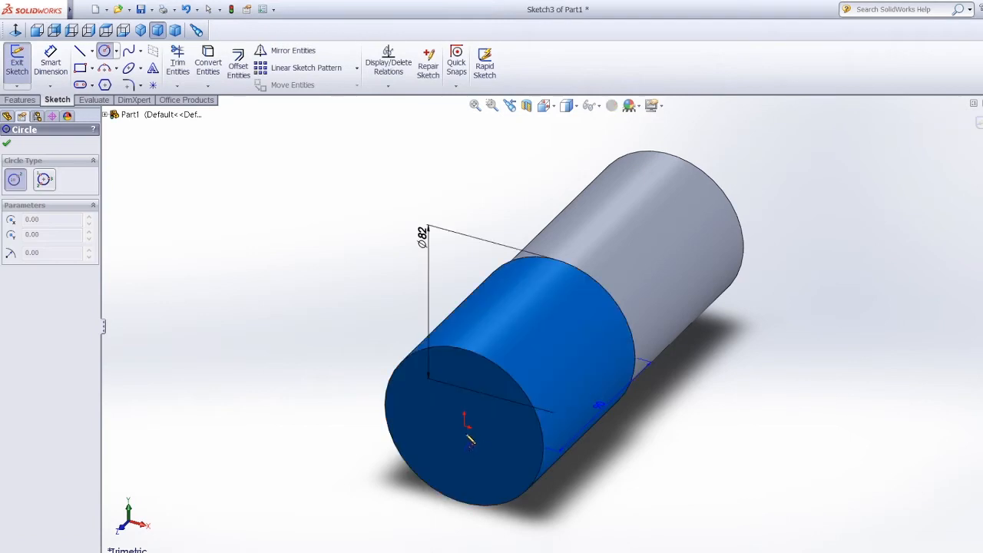
pyautogui.click(464, 425)
pyautogui.click(549, 526)
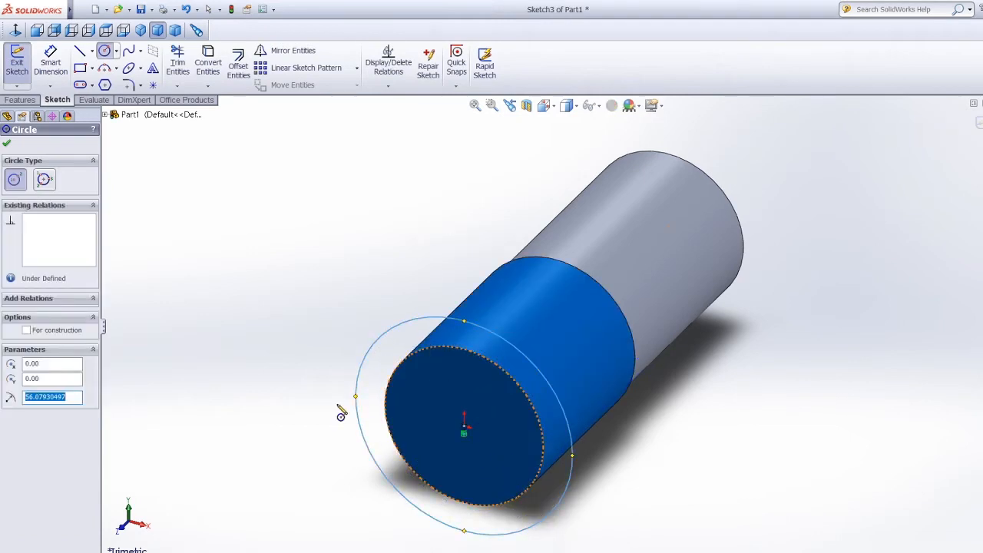
pyautogui.click(26, 102)
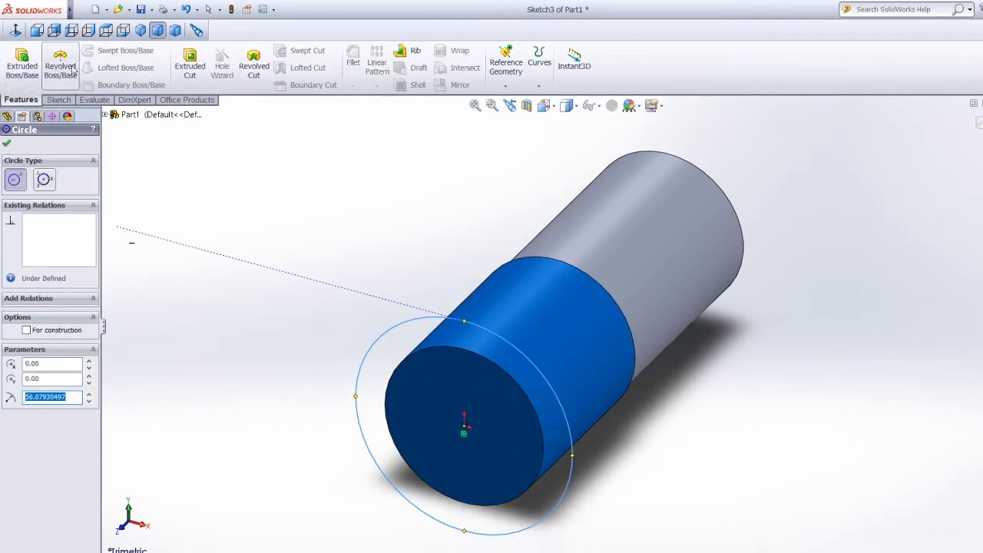
# Dimension the diameter of the circle on the 82 mm section's end face and set it to 120 mm.
pyautogui.click(56, 103)
pyautogui.click(60, 69)
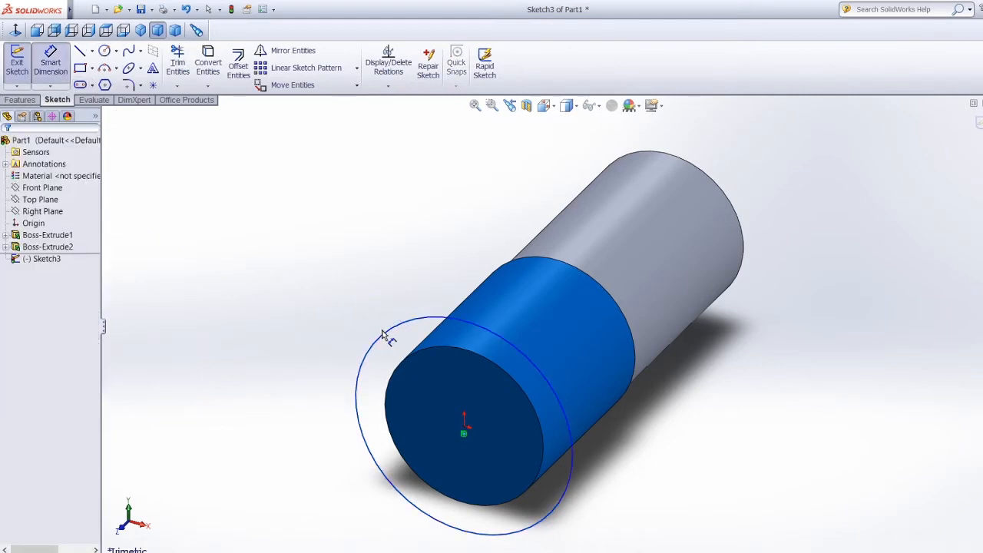
pyautogui.click(383, 335)
pyautogui.click(337, 236)
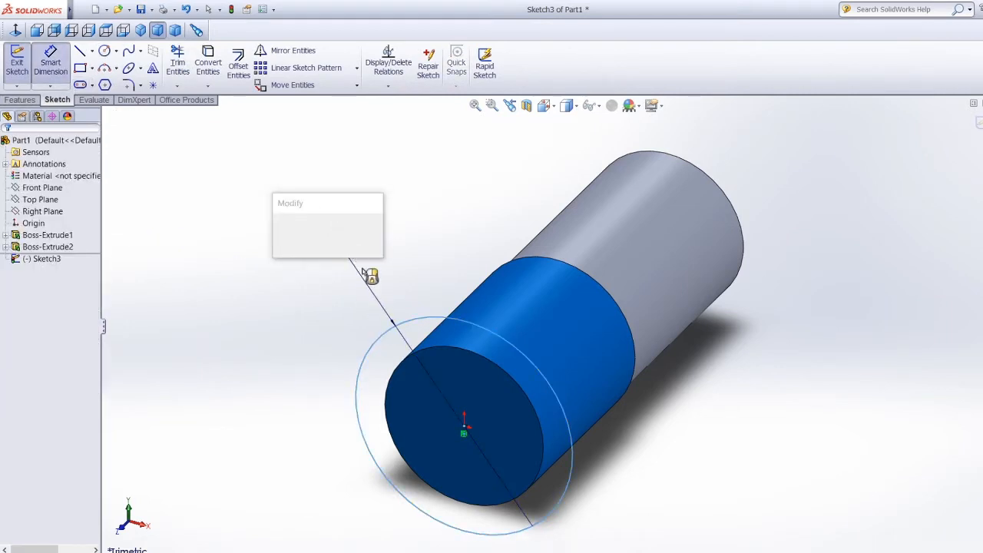
pyautogui.write('120')
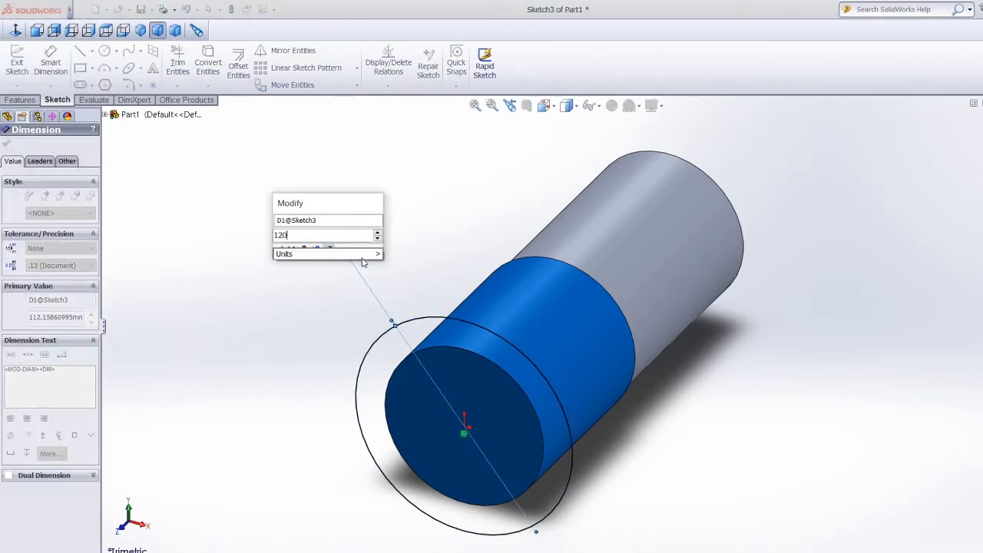
pyautogui.press('Return')
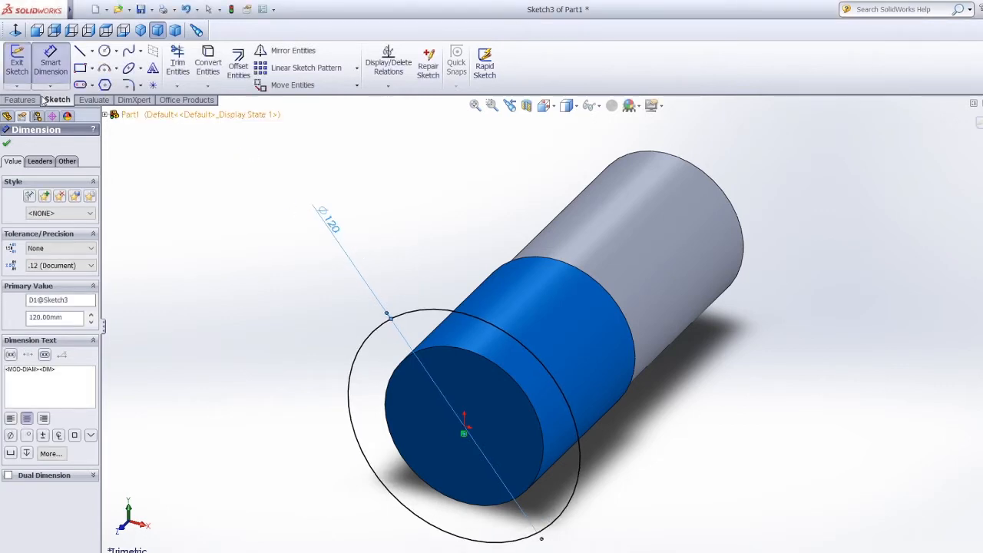
# Extrude the 120 mm circle outward from the end face to a blind depth of 440 mm, merged with the shaft.
pyautogui.click(38, 101)
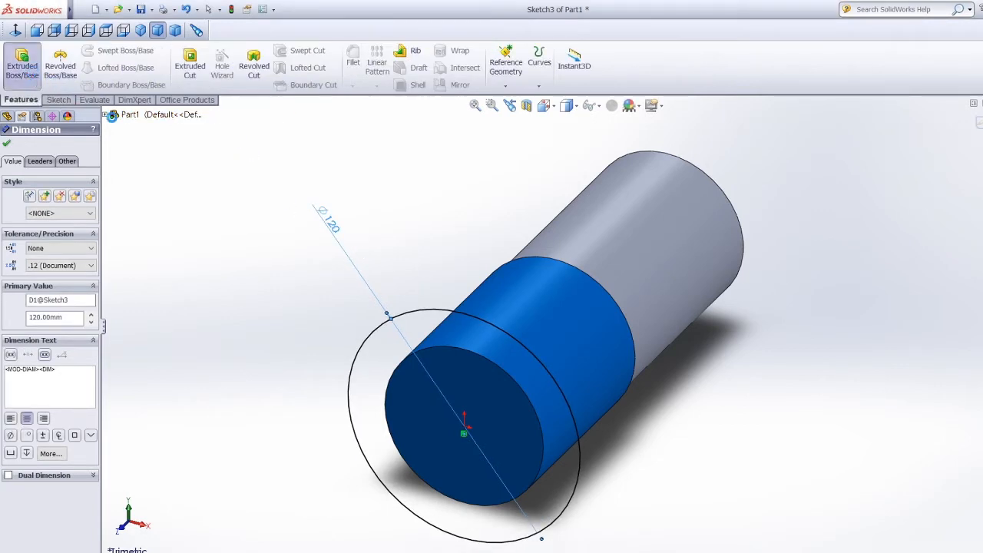
pyautogui.click(23, 65)
pyautogui.write('440')
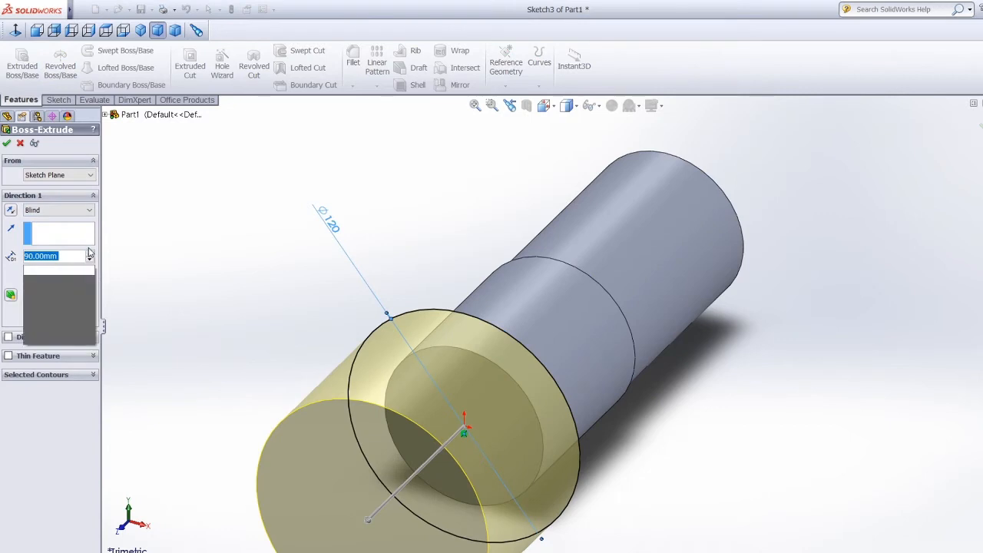
pyautogui.press('Return')
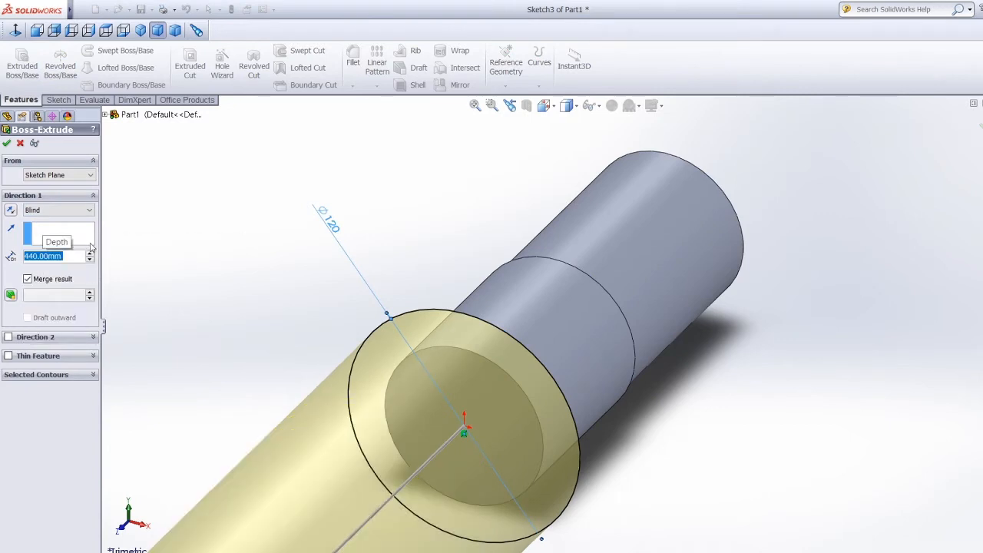
pyautogui.click(6, 143)
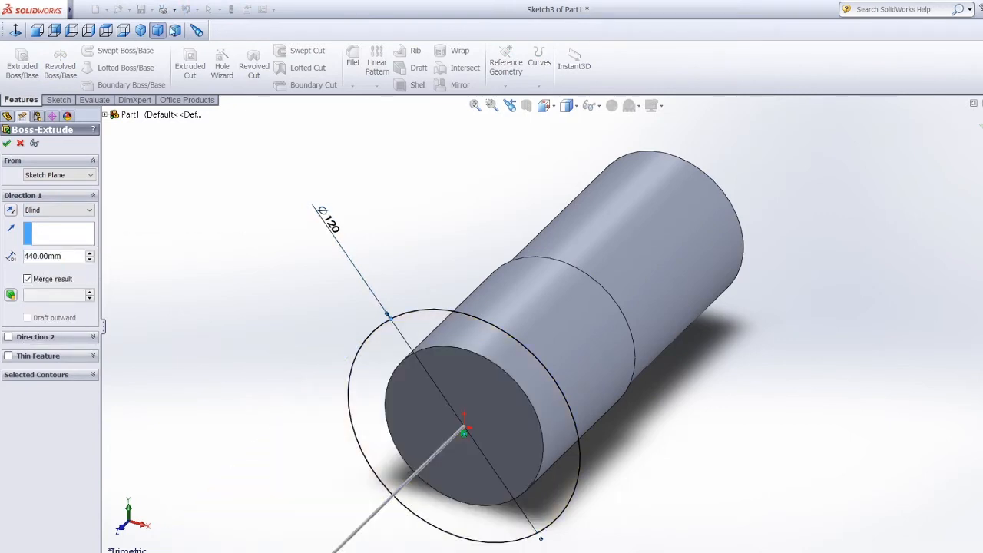
# Sketch a circle of about 46 mm radius on the front end face of the 120 mm section, centred on the origin.
pyautogui.click(159, 32)
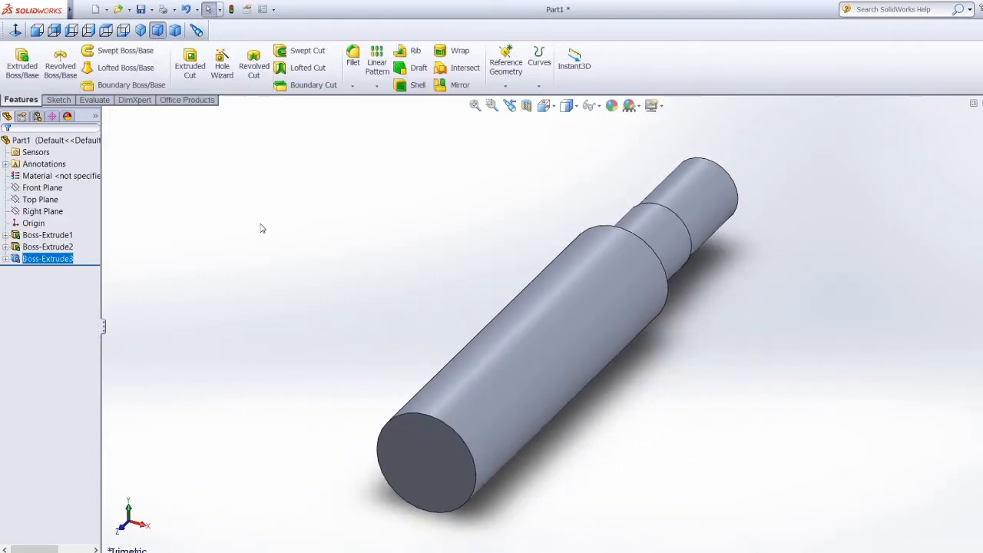
pyautogui.click(58, 100)
pyautogui.click(104, 50)
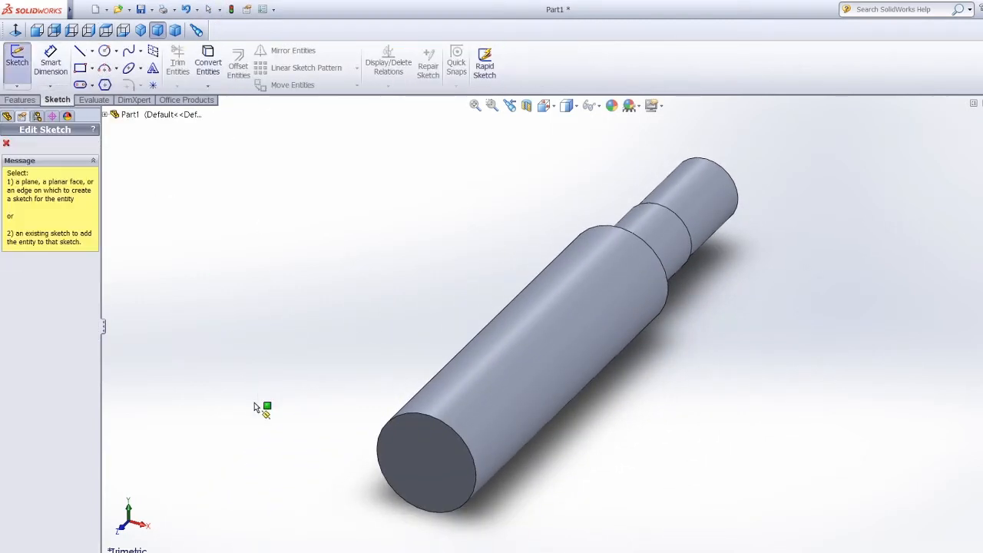
pyautogui.click(428, 462)
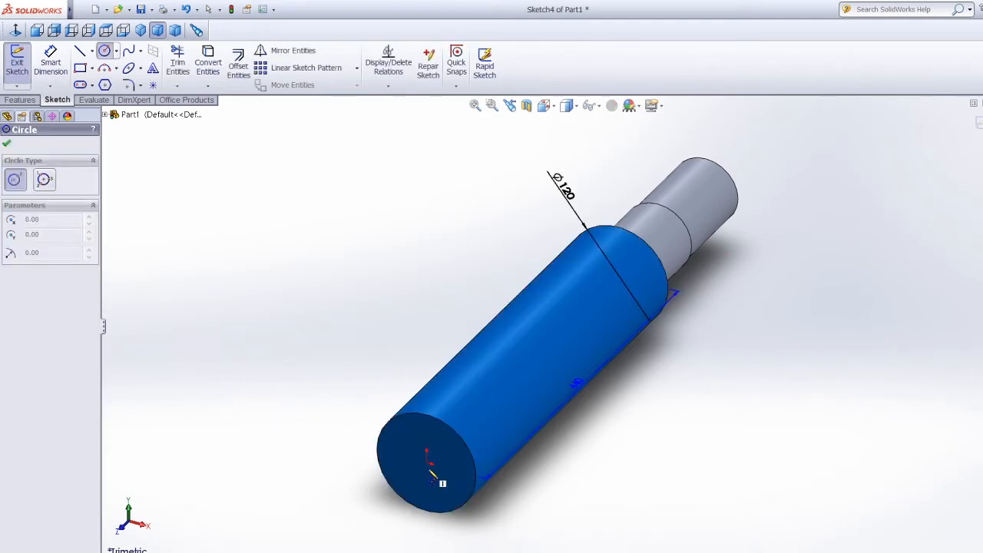
pyautogui.click(455, 507)
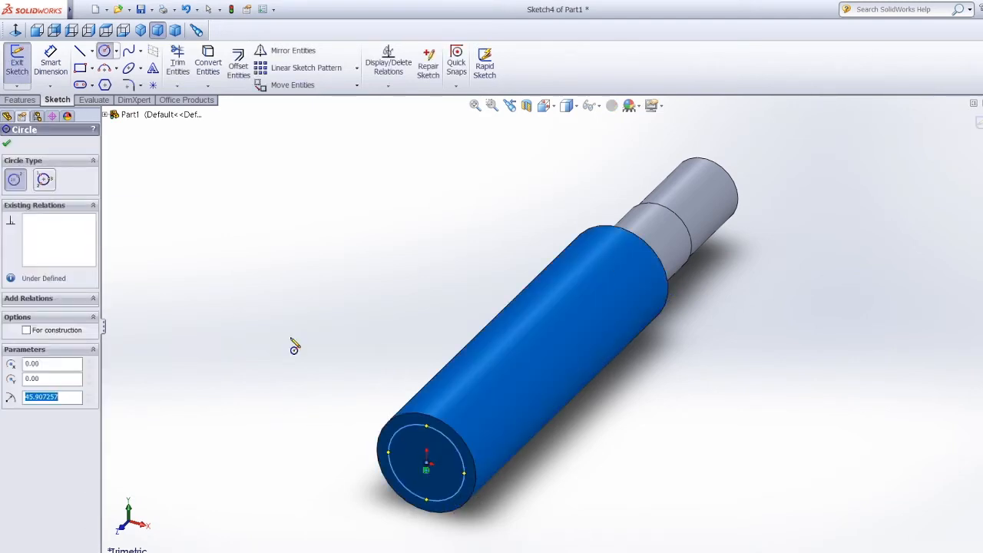
# Dimension the diameter of the circle on the 120 mm section's end face and set it to 82 mm.
pyautogui.press('d')
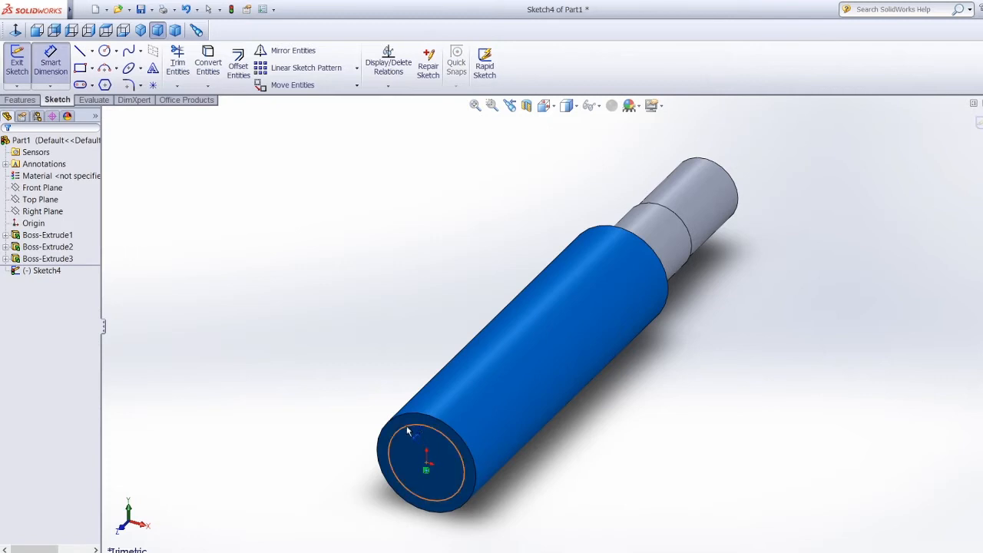
pyautogui.click(371, 364)
pyautogui.click(375, 315)
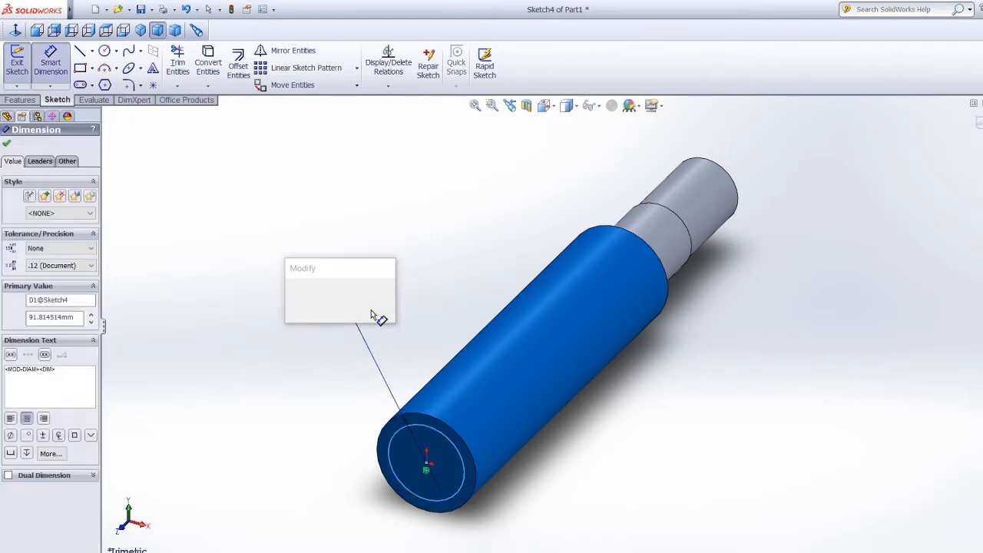
pyautogui.write('82')
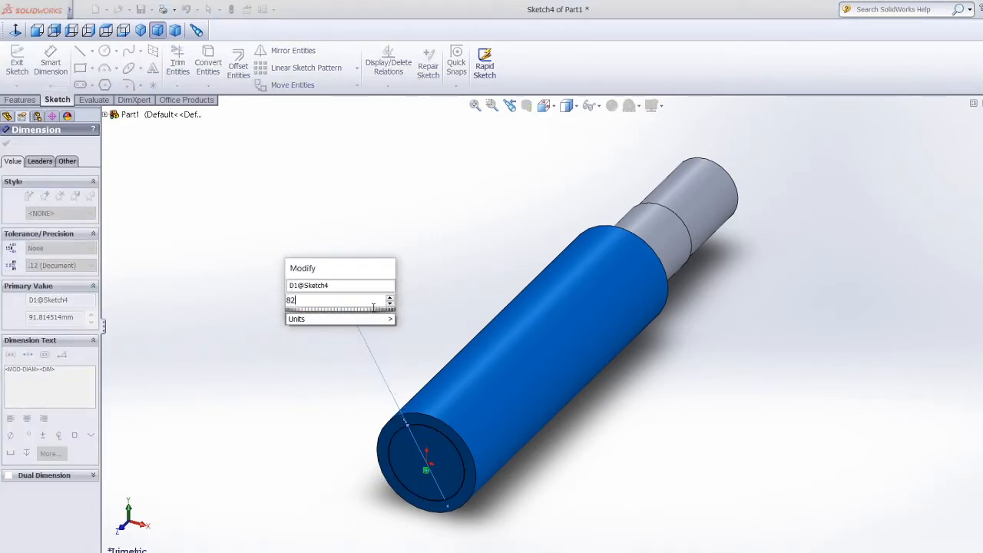
pyautogui.press('Return')
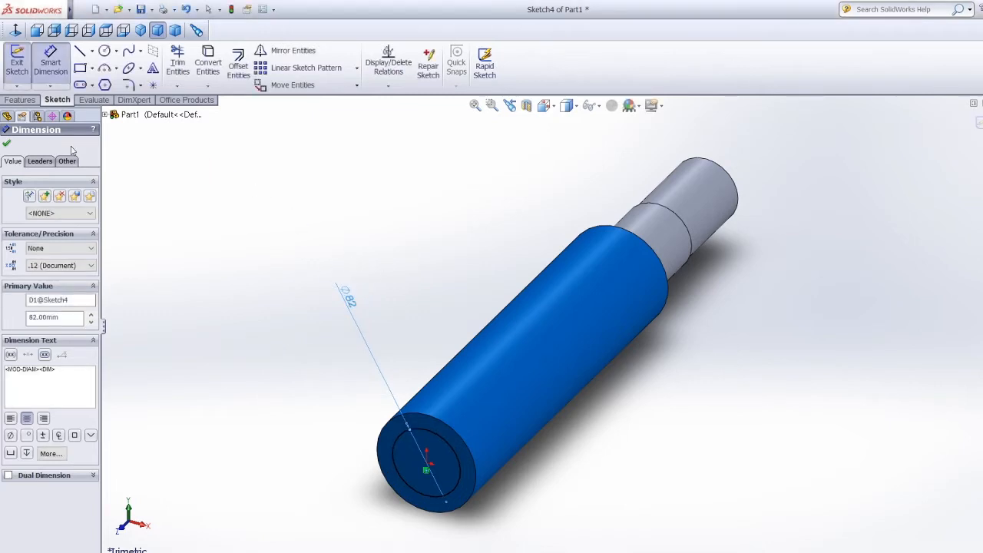
# Extrude the new 82 mm circle outward from the 120 mm section to a blind depth of 90 mm, merged with the shaft.
pyautogui.click(21, 100)
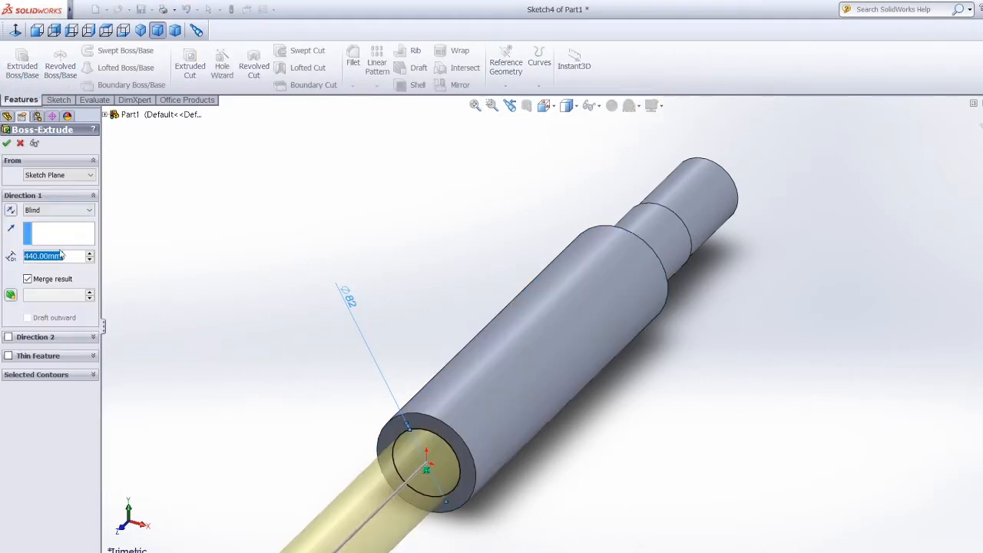
pyautogui.write('90')
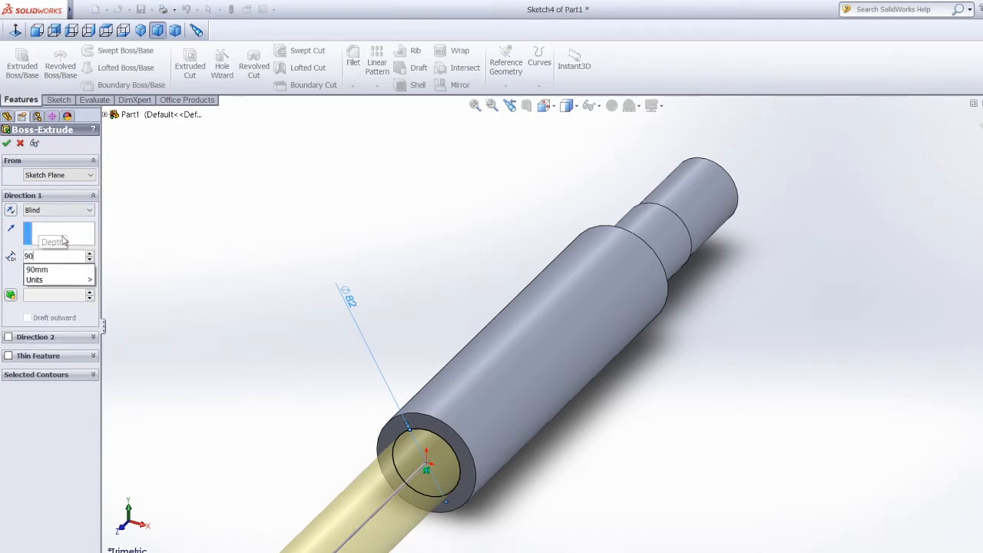
pyautogui.press('Return')
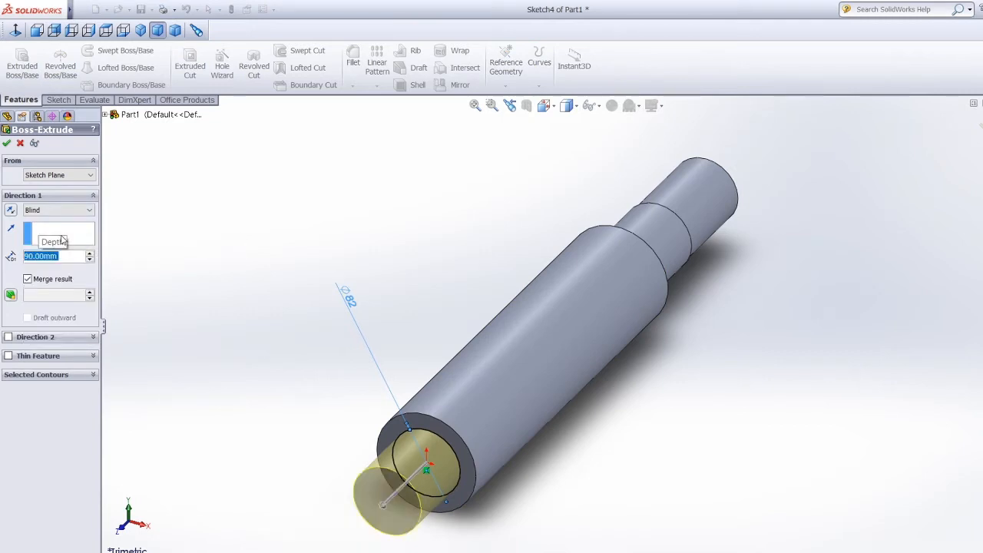
pyautogui.click(5, 143)
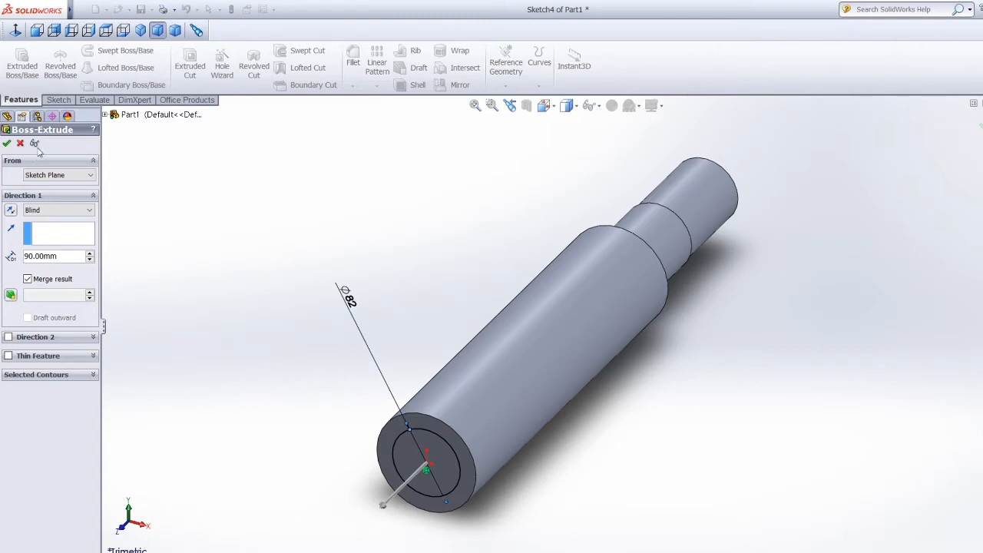
# Sketch a circle of about 27 mm radius on the end face of the front 82 mm section, centred on the origin.
pyautogui.click(60, 101)
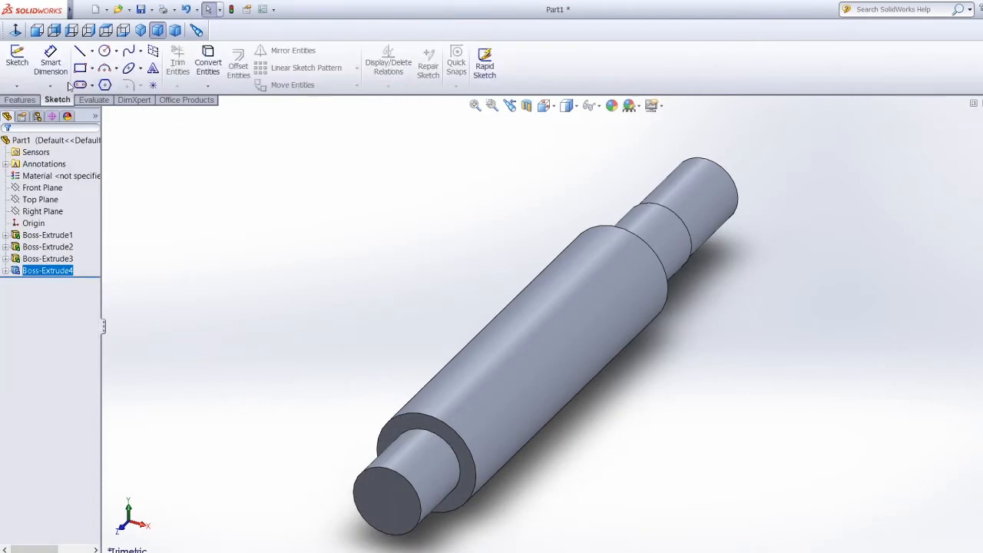
pyautogui.click(104, 51)
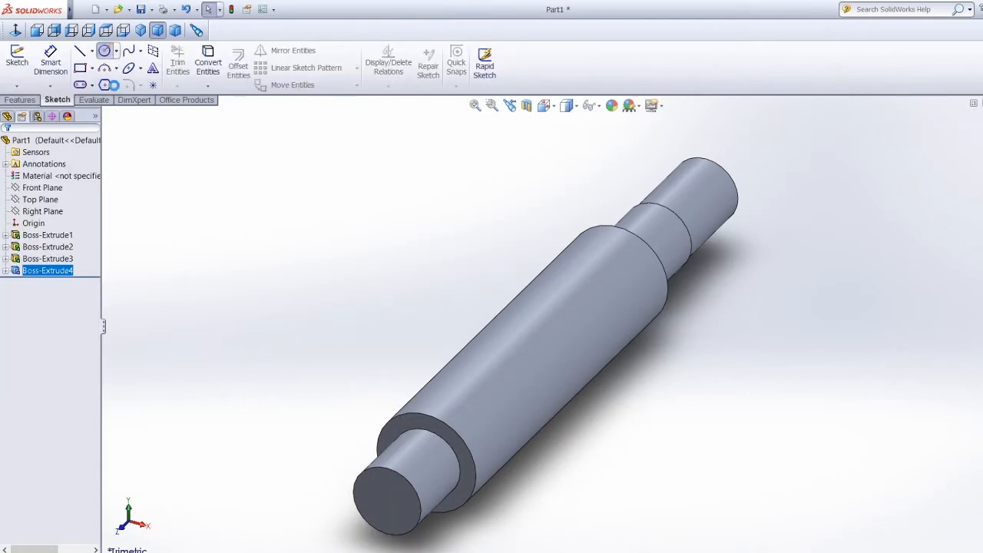
pyautogui.click(387, 496)
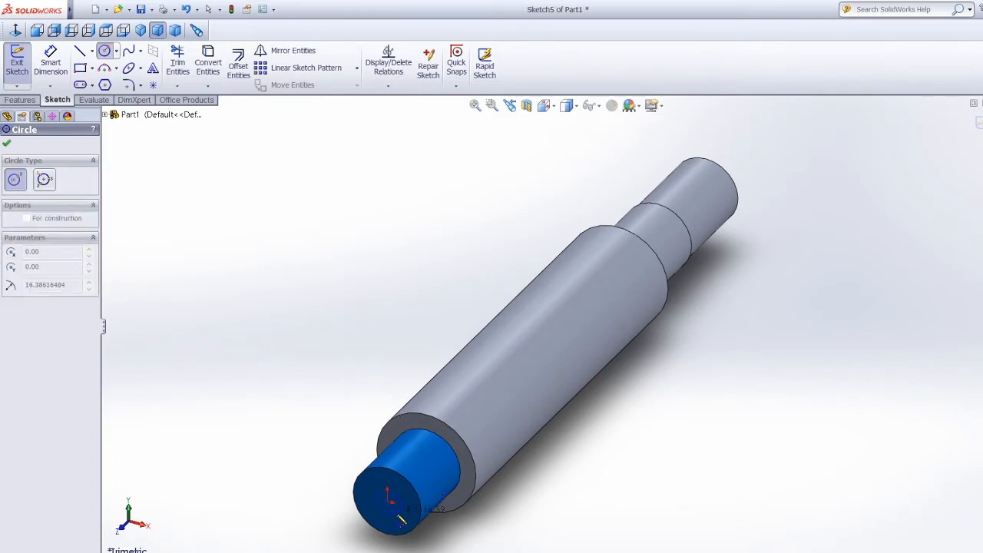
pyautogui.click(405, 529)
# Dimension the diameter of the circle on the front 82 mm section's end face and set it to 78 mm.
pyautogui.click(50, 62)
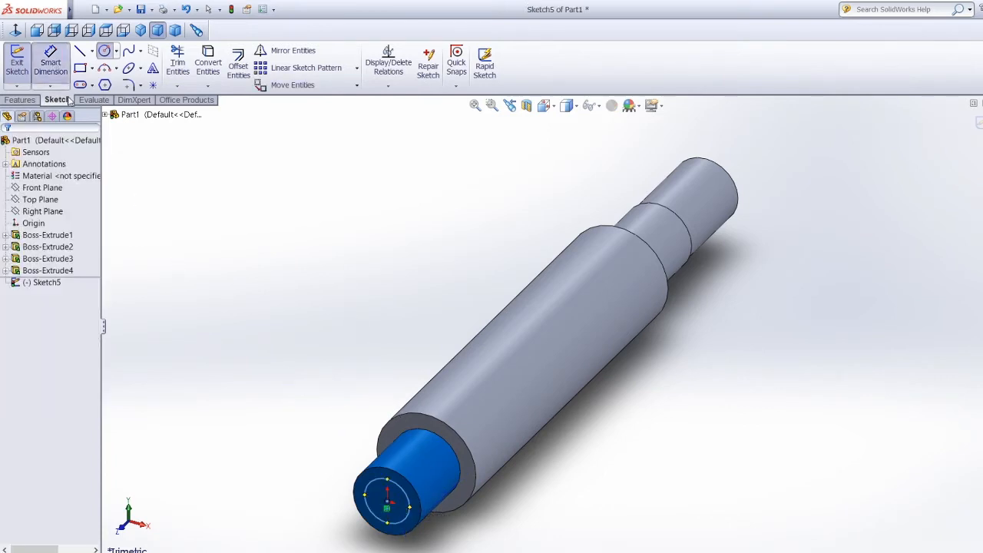
pyautogui.click(369, 487)
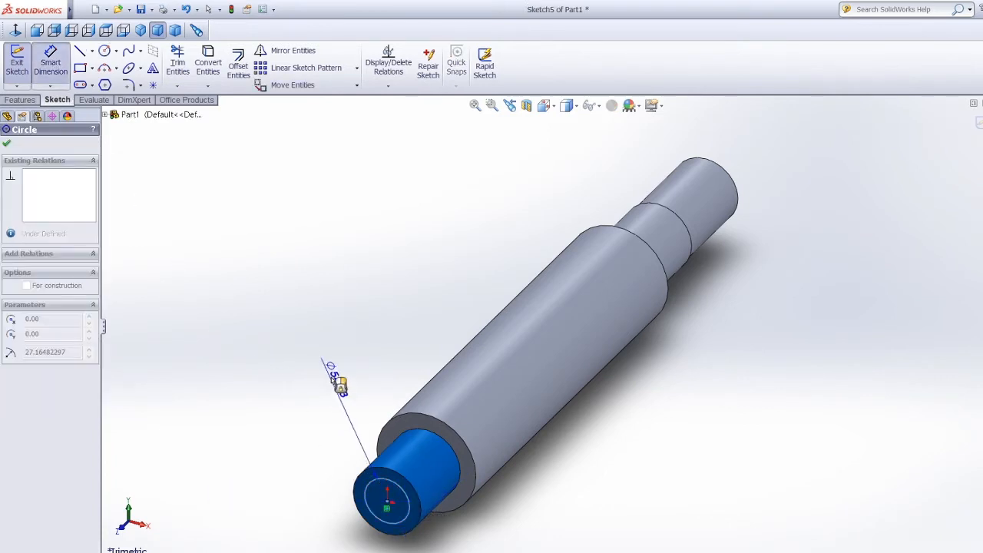
pyautogui.click(336, 375)
pyautogui.press('BackSpace')
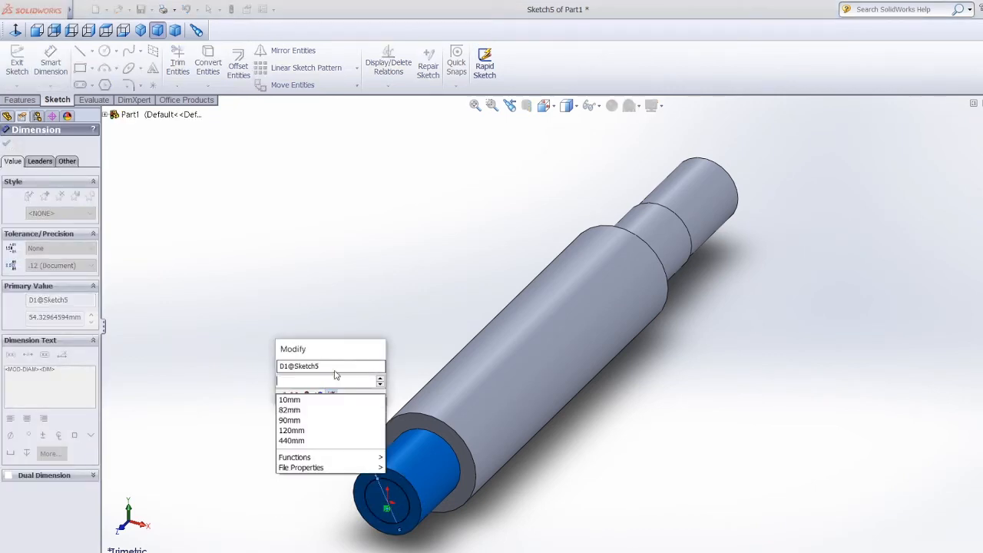
pyautogui.write('78')
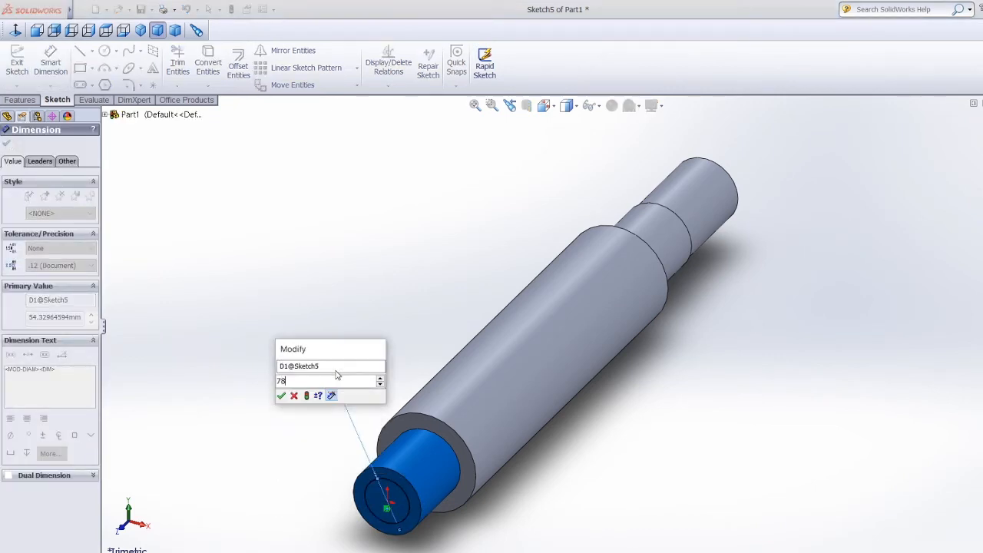
pyautogui.press('Return')
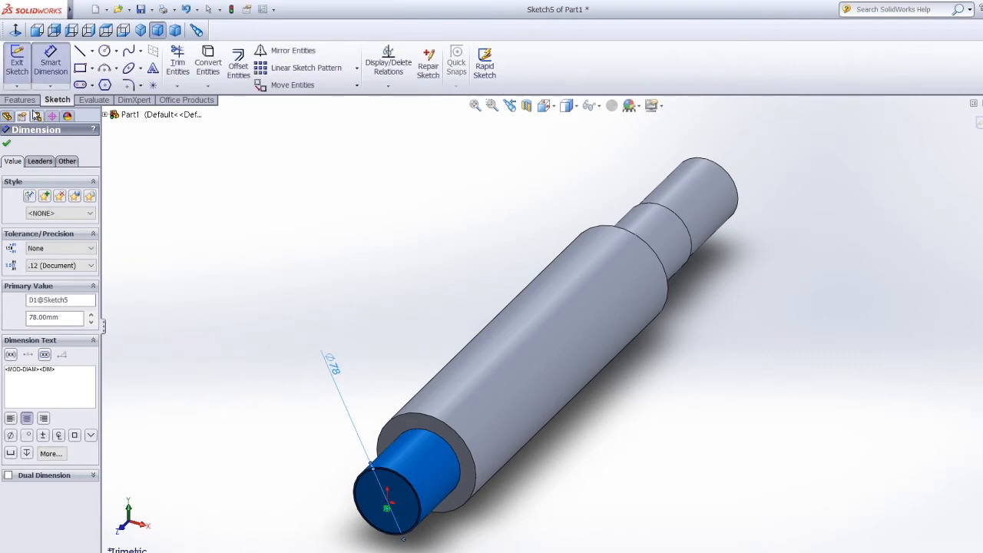
# Extrude the 78 mm circle outward from the end face to a blind depth of 110 mm, merged with the shaft.
pyautogui.click(31, 103)
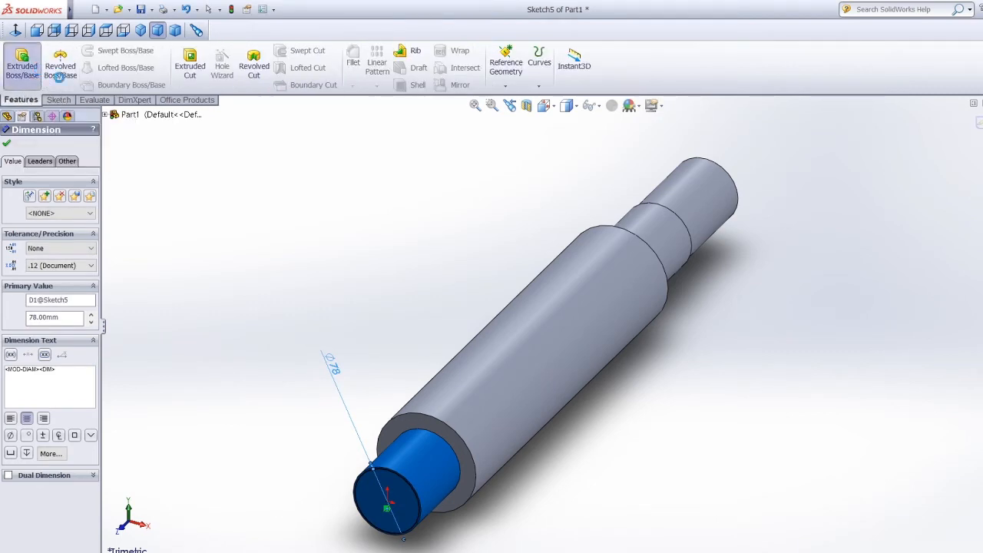
pyautogui.write('110')
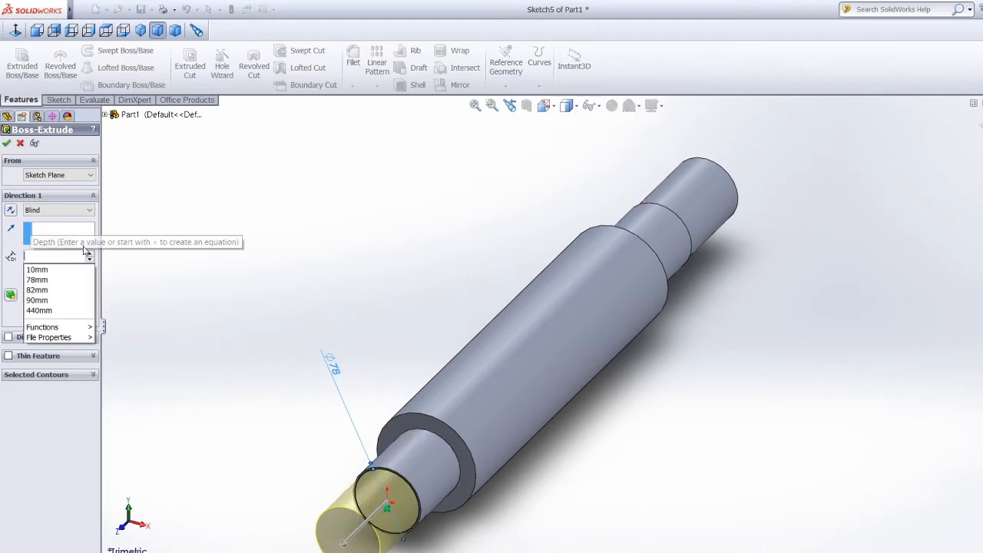
pyautogui.press('Return')
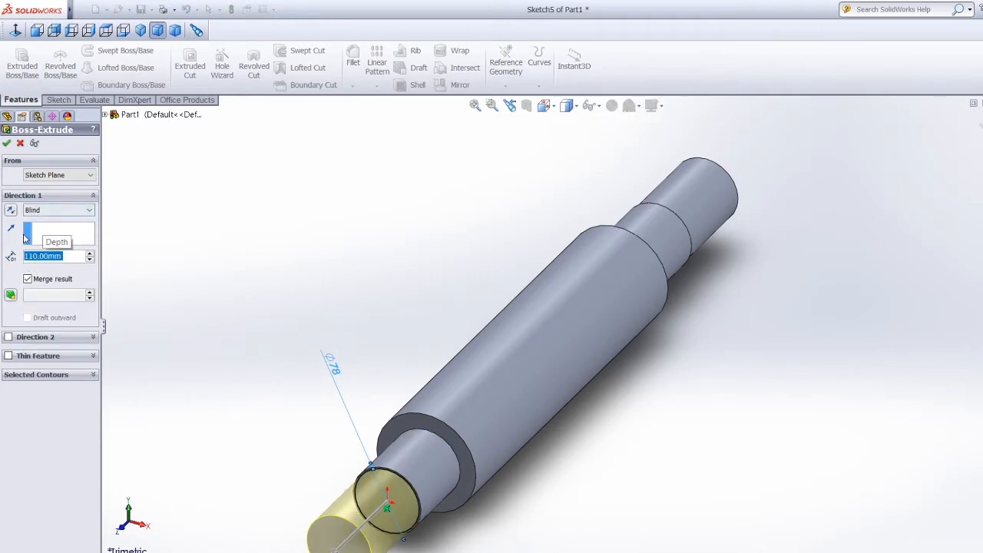
pyautogui.click(7, 144)
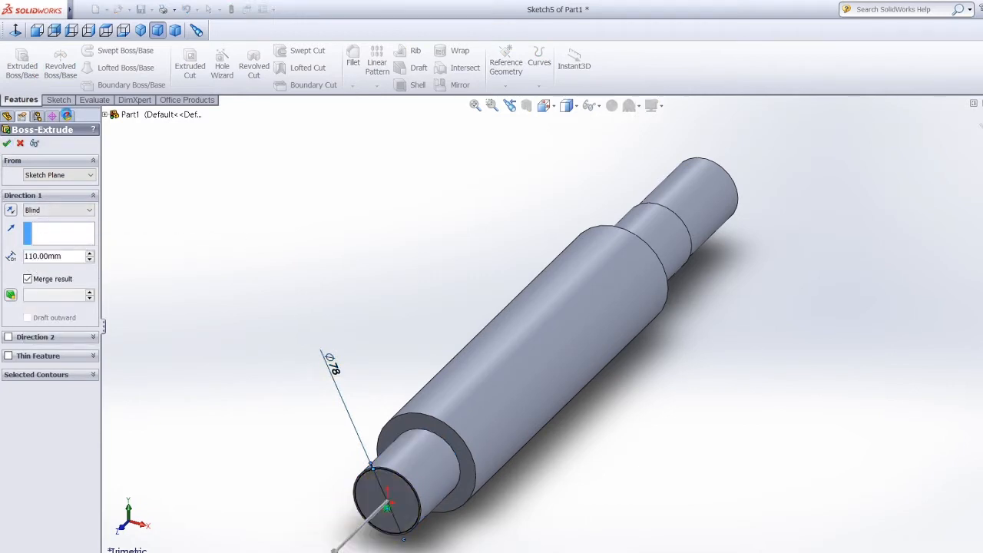
# Chamfer the outer edges of both shaft end faces with a 5 mm distance at a 45-degree angle.
pyautogui.click(141, 30)
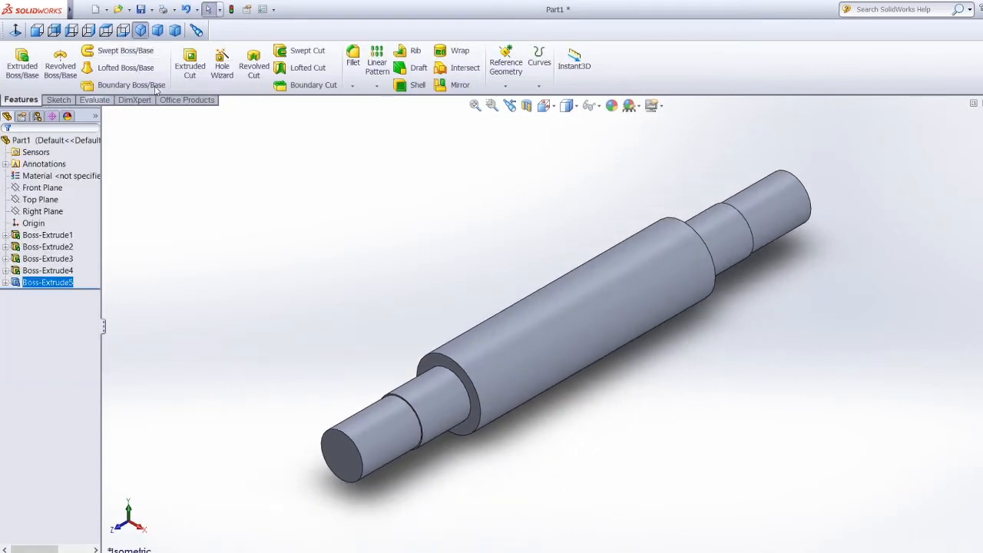
pyautogui.click(355, 86)
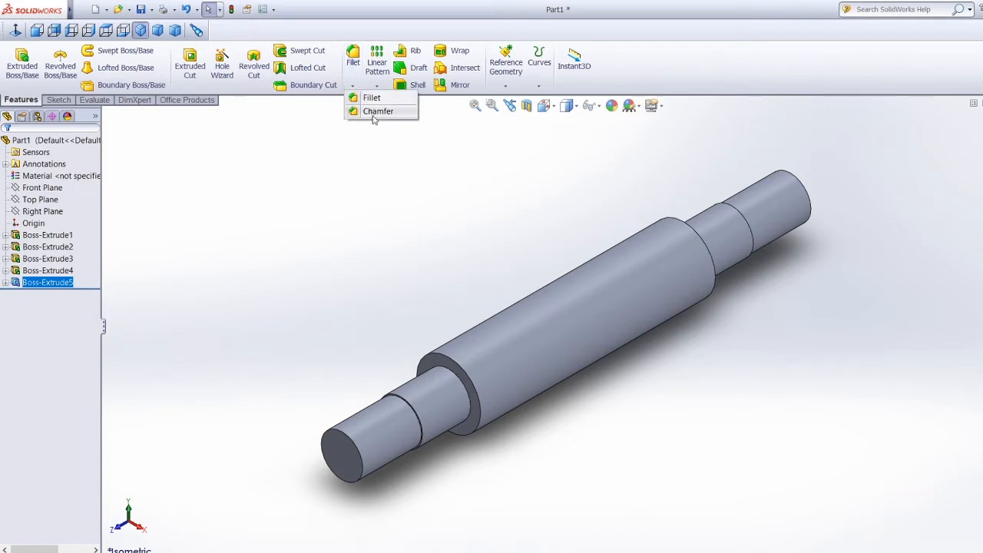
pyautogui.click(377, 112)
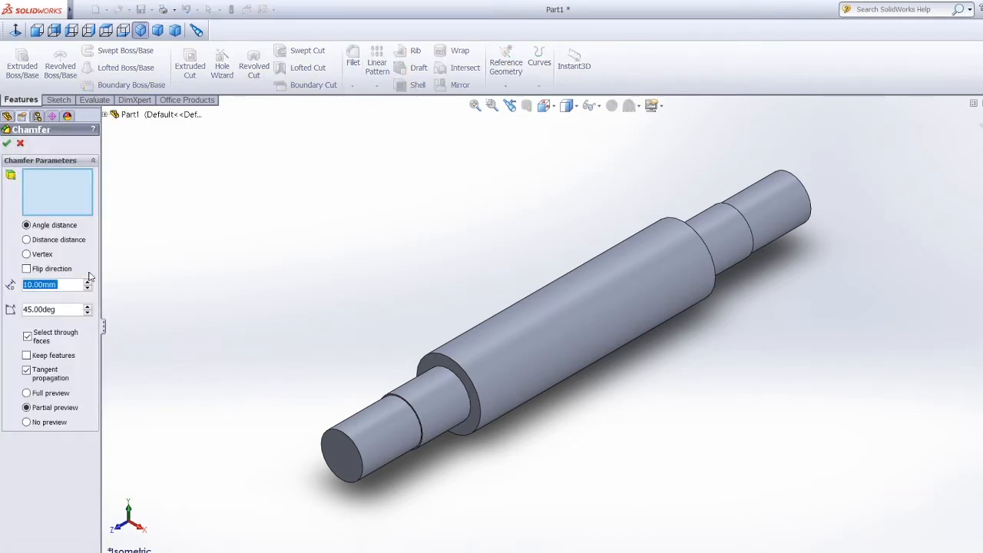
pyautogui.write('5')
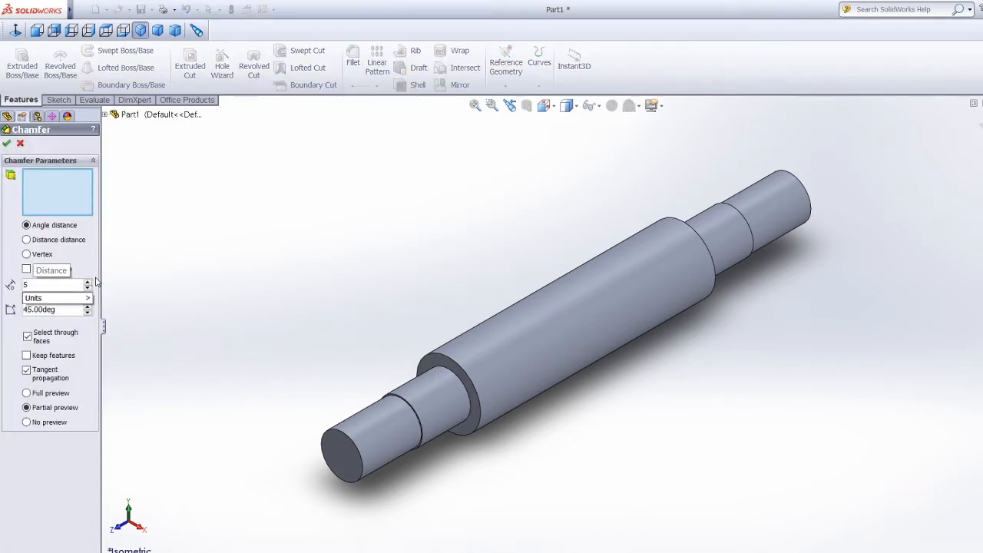
pyautogui.press('Return')
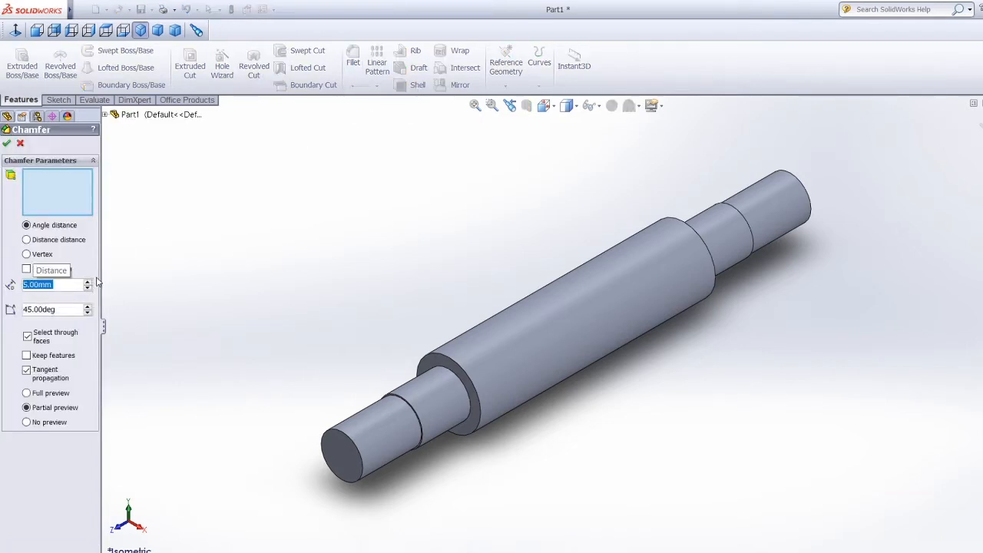
pyautogui.click(356, 450)
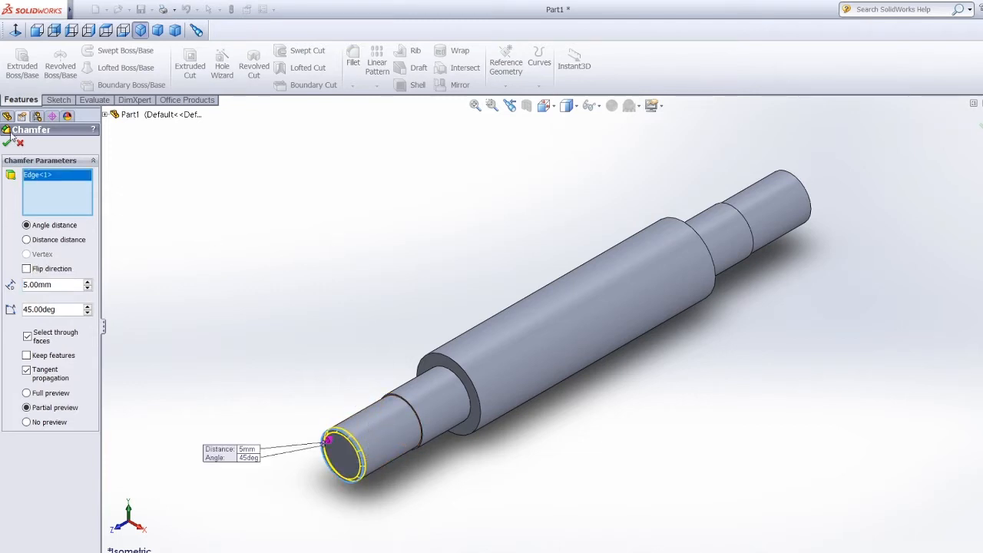
pyautogui.moveTo(891, 227); pyautogui.dragTo(808, 358, button='middle')
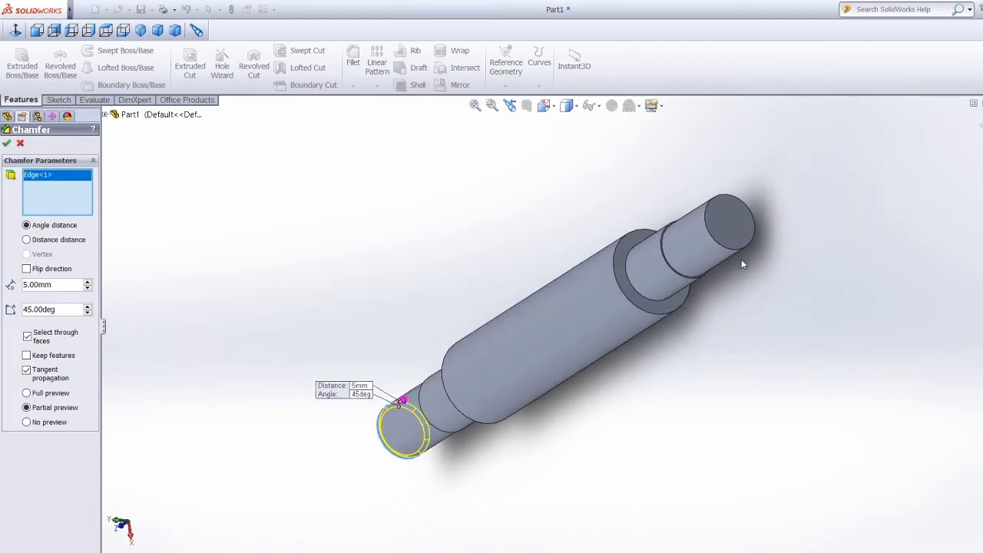
pyautogui.click(737, 248)
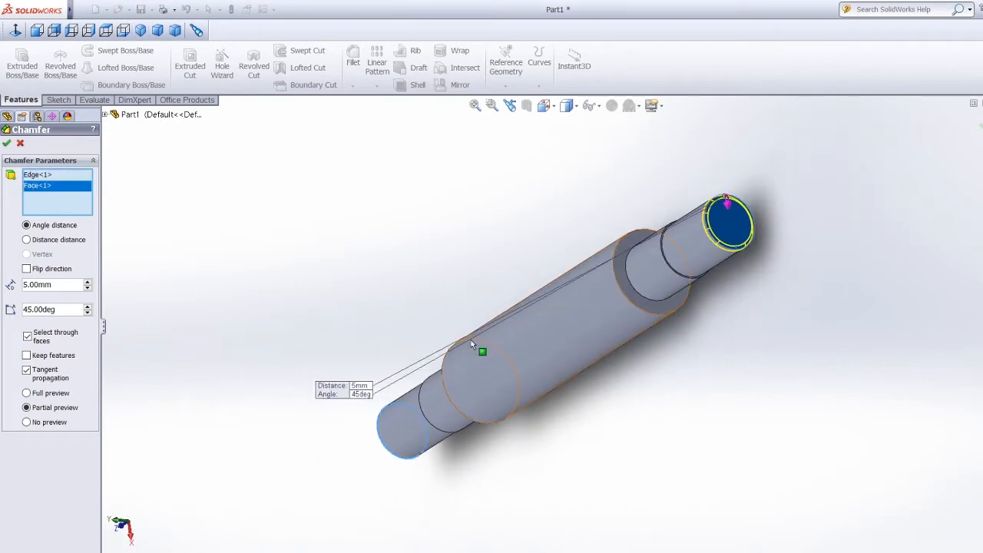
pyautogui.click(7, 144)
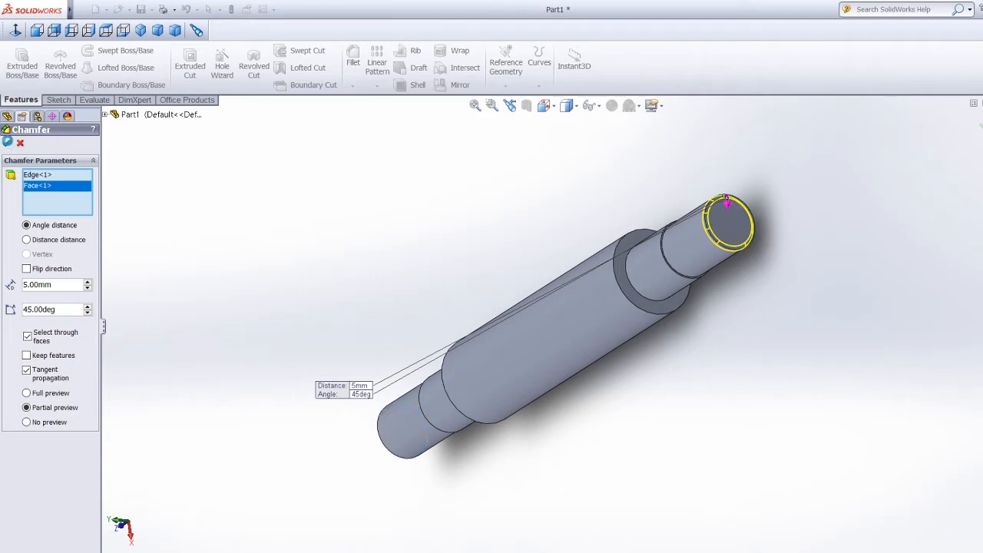
# Sketch a circle of about 5.8 mm radius on the front chamfered end face, centred on the origin.
pyautogui.click(157, 30)
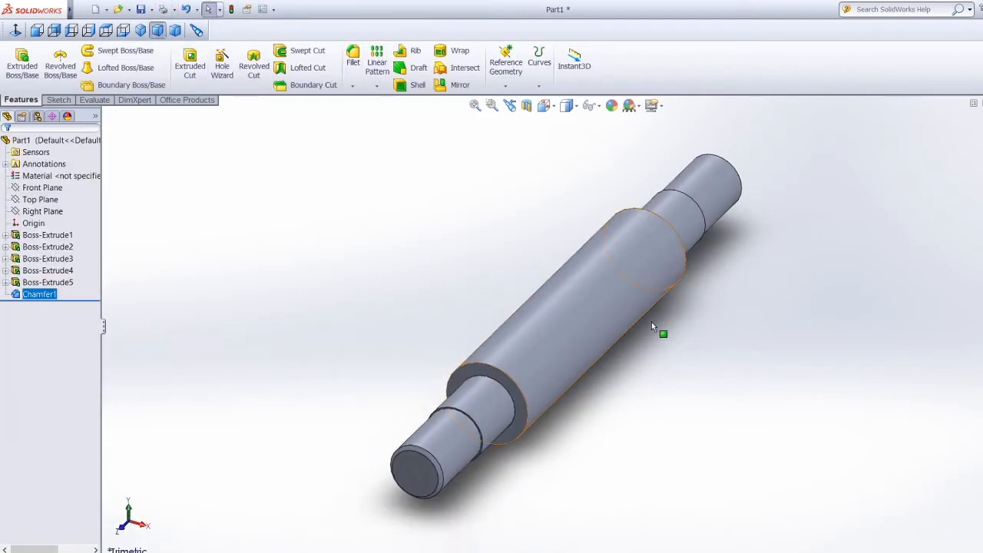
pyautogui.click(60, 102)
pyautogui.click(105, 52)
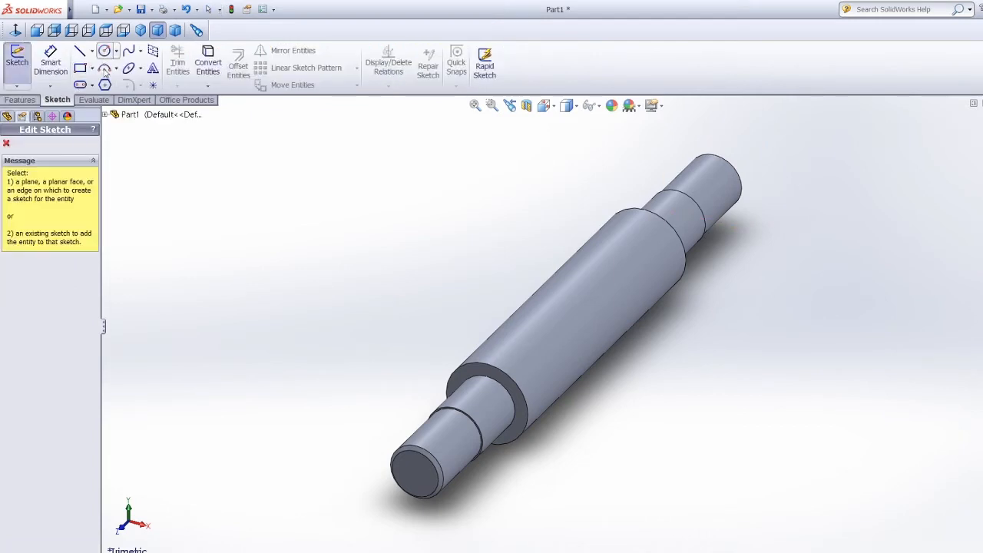
pyautogui.click(413, 480)
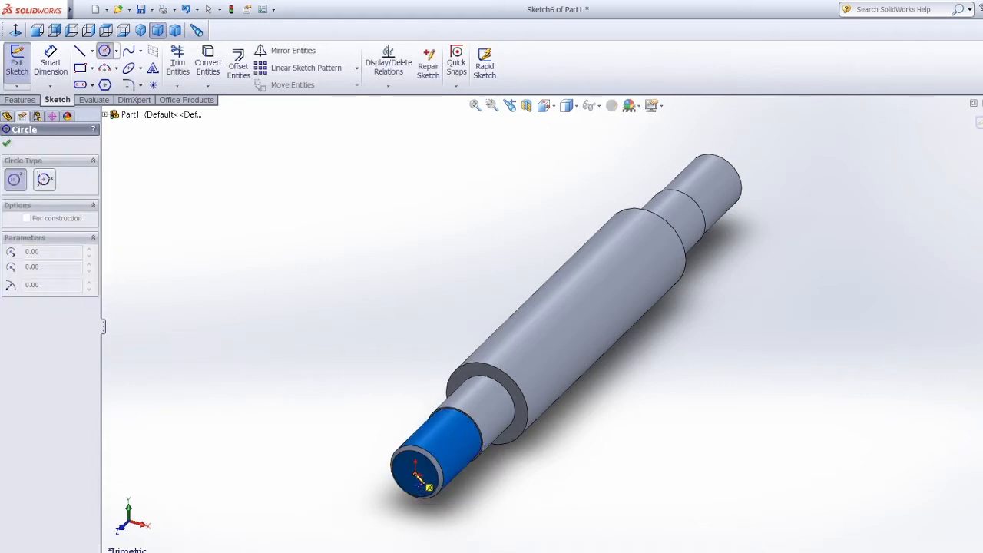
pyautogui.click(424, 481)
pyautogui.scroll(5, 412, 500)
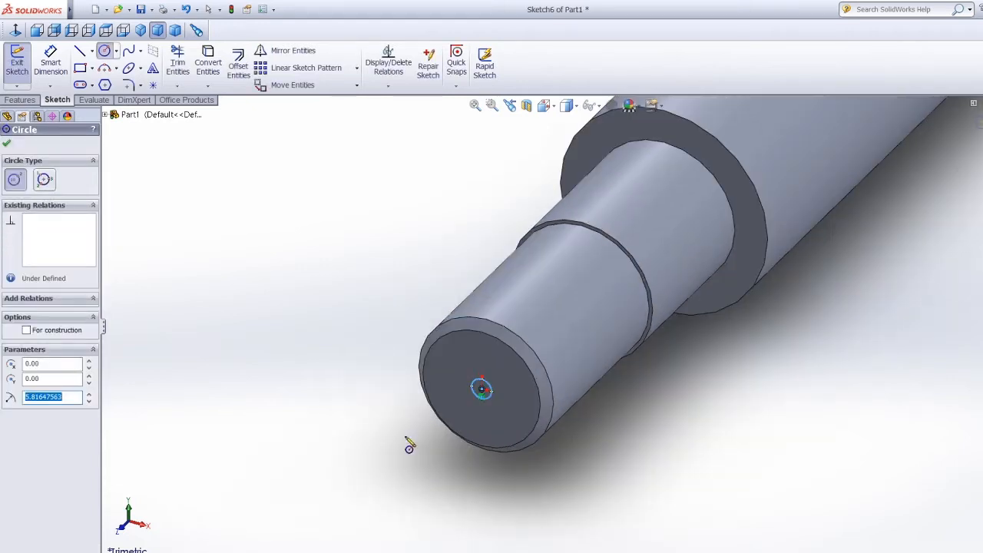
# Dimension the diameter of the small circle on the front end face and set it to 7.5 mm.
pyautogui.click(51, 62)
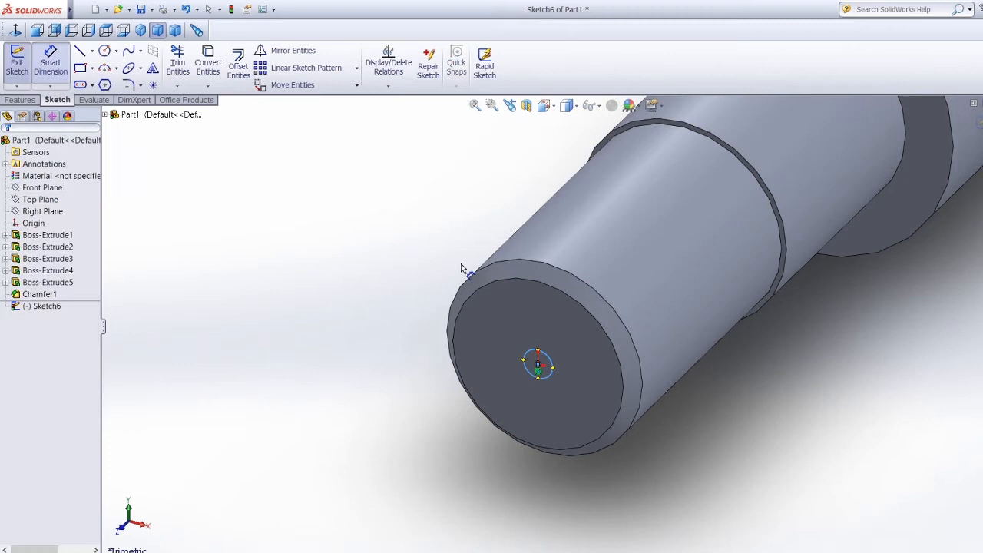
pyautogui.click(533, 356)
pyautogui.click(404, 193)
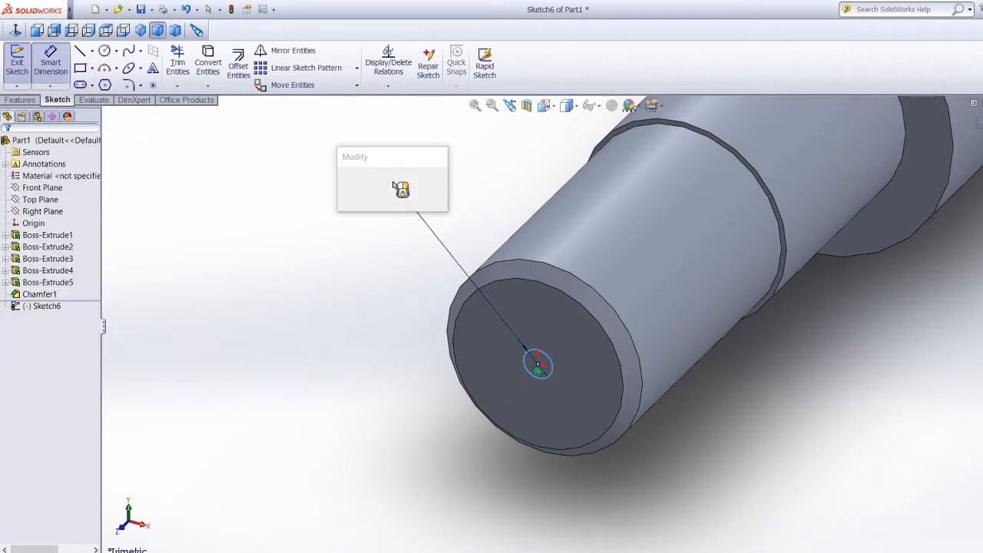
pyautogui.write('7.')
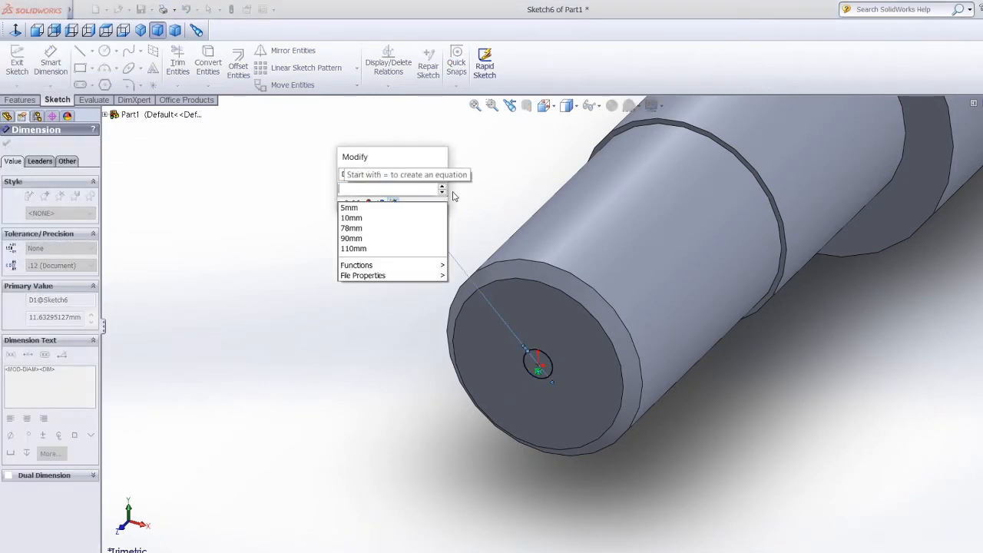
pyautogui.write('50')
pyautogui.press('Return')
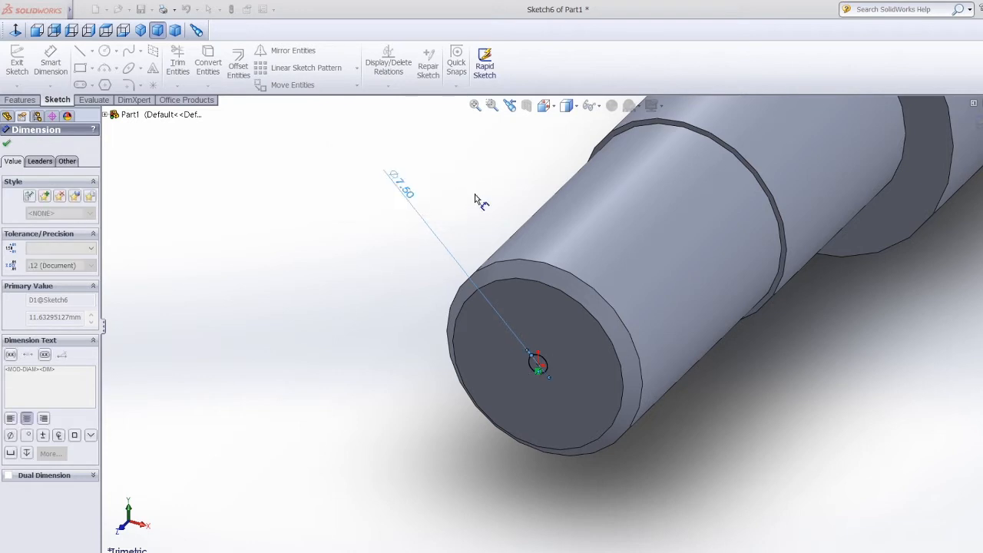
# Cut-extrude the 7.5 mm circle into the front end face to a blind depth of 6.25 mm.
pyautogui.click(20, 100)
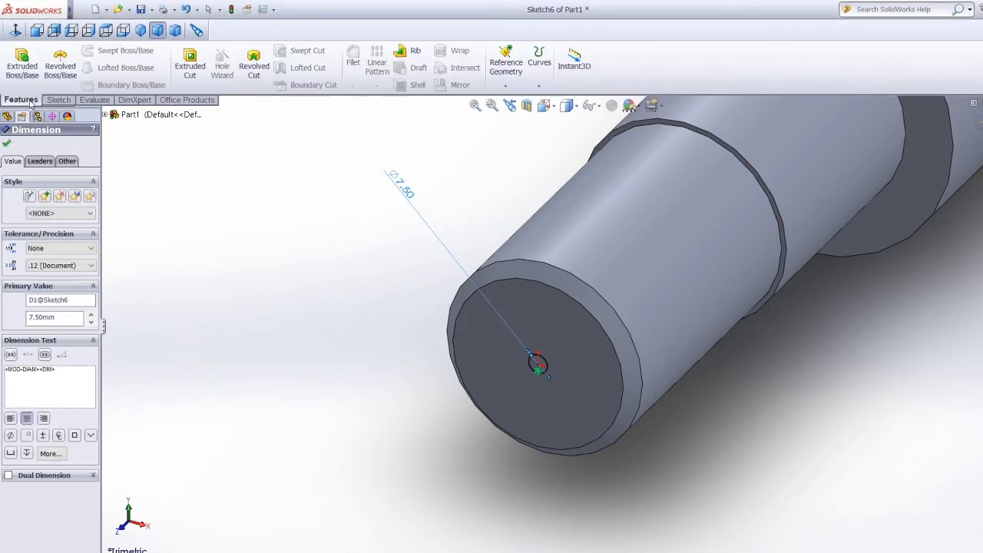
pyautogui.click(189, 68)
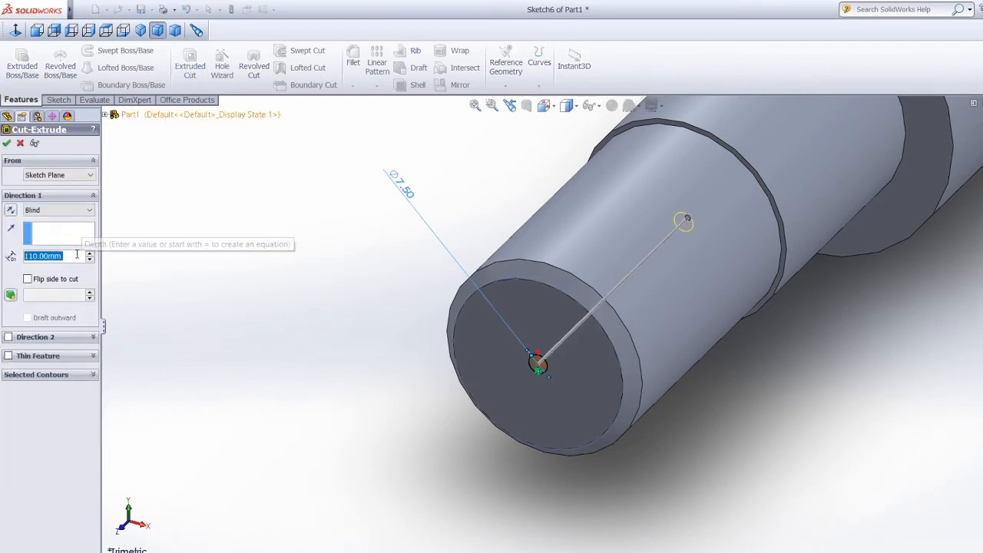
pyautogui.write('6.25')
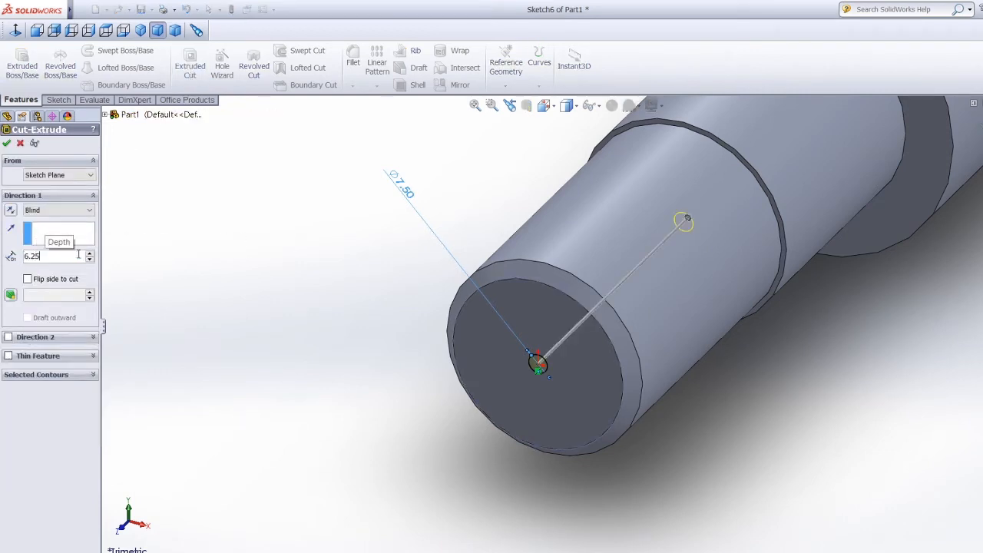
pyautogui.press('Return')
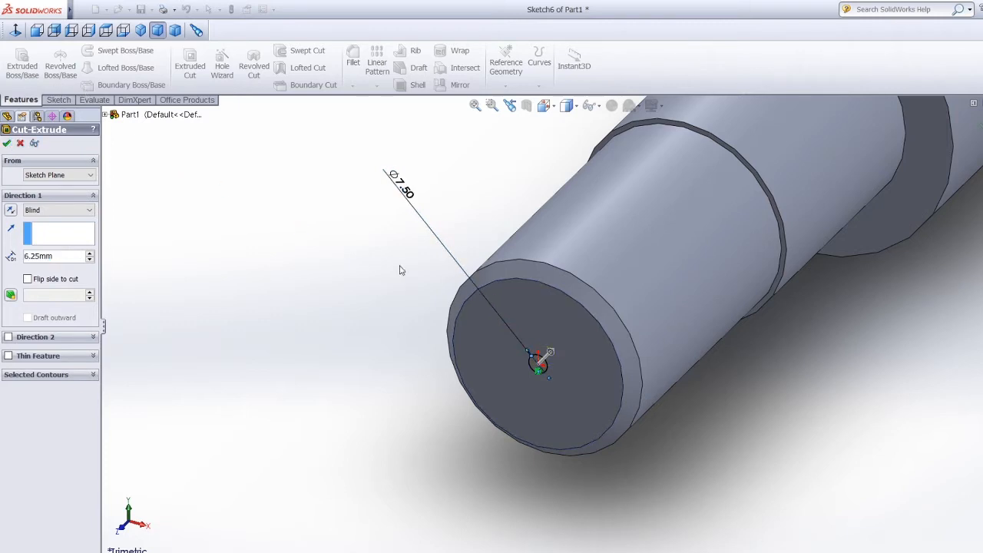
pyautogui.press('Return')
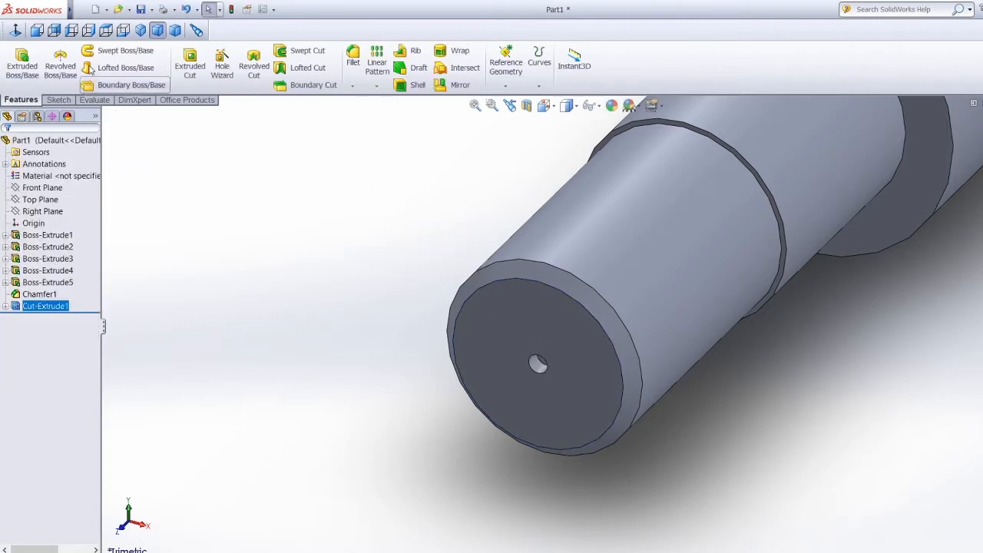
# Sketch a small circle on the opposite end face of the shaft, centred on the origin.
pyautogui.click(140, 30)
pyautogui.moveTo(711, 415); pyautogui.dragTo(776, 435, button='middle')
pyautogui.click(57, 100)
pyautogui.click(17, 62)
pyautogui.scroll(-3, 696, 457)
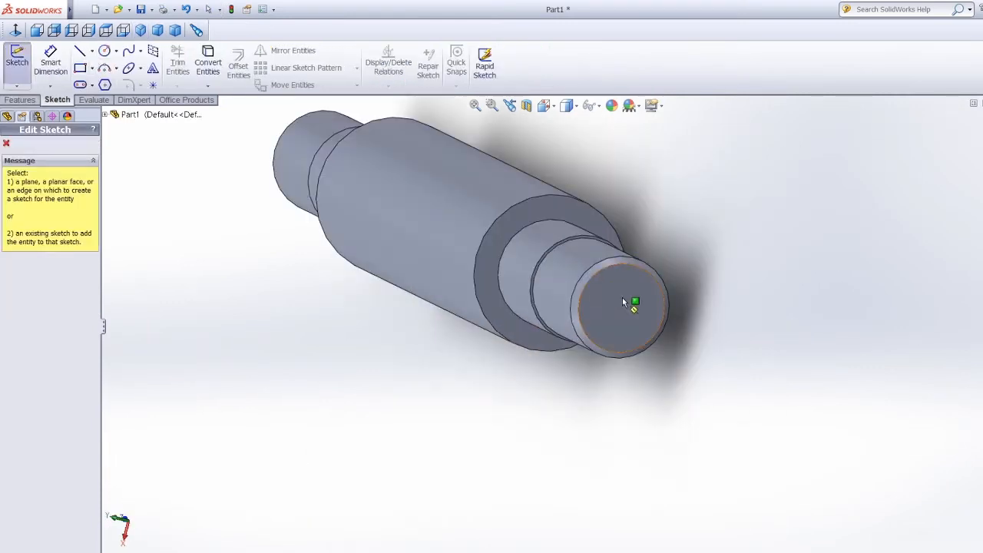
pyautogui.click(626, 303)
pyautogui.click(105, 51)
pyautogui.click(622, 307)
pyautogui.click(630, 311)
# Dimension the diameter of the small circle on the opposite end face and set it to 7.5 mm.
pyautogui.click(51, 63)
pyautogui.click(629, 311)
pyautogui.click(757, 282)
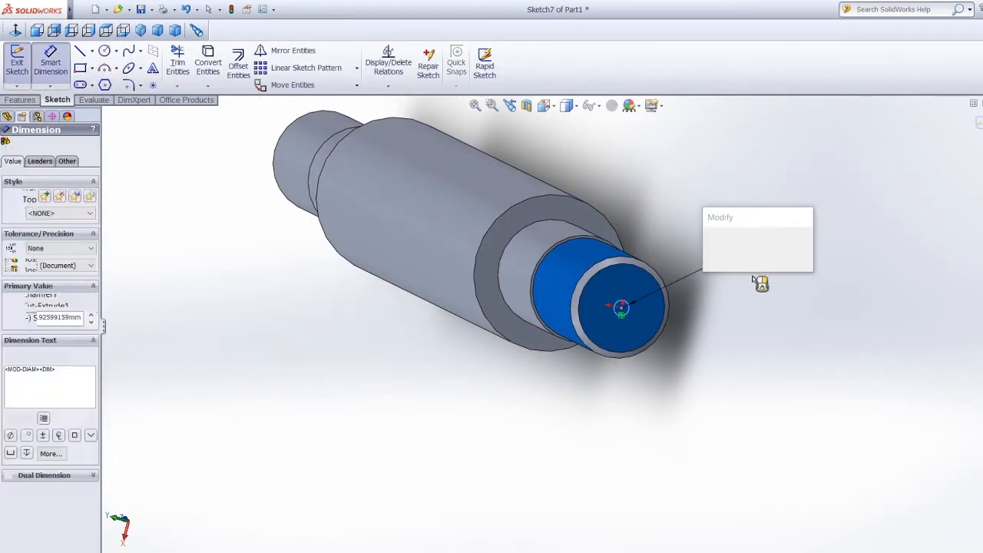
pyautogui.write('7.5')
pyautogui.press('Return')
# Cut-extrude the 7.5 mm circle into the opposite end face to form the second centre hole.
pyautogui.click(21, 100)
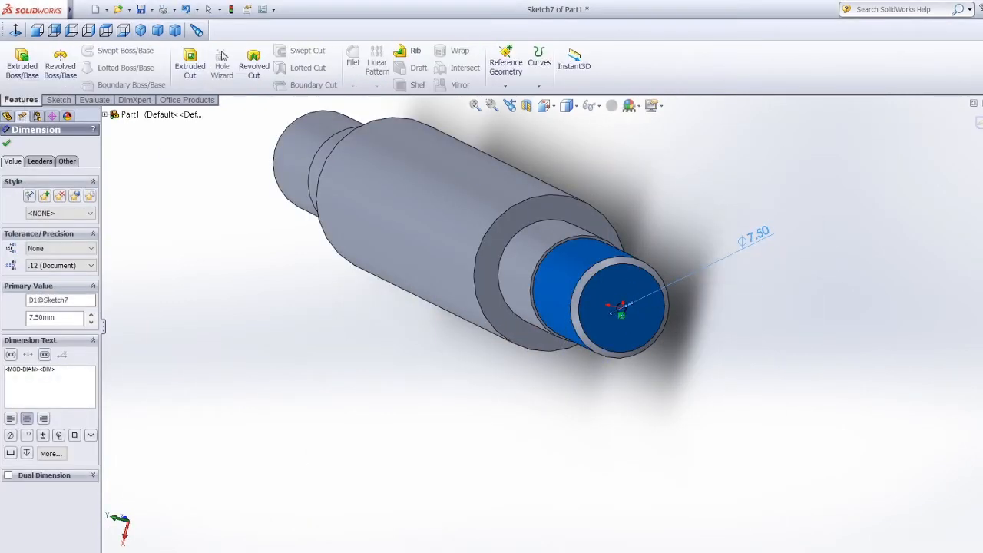
pyautogui.click(190, 68)
pyautogui.click(6, 143)
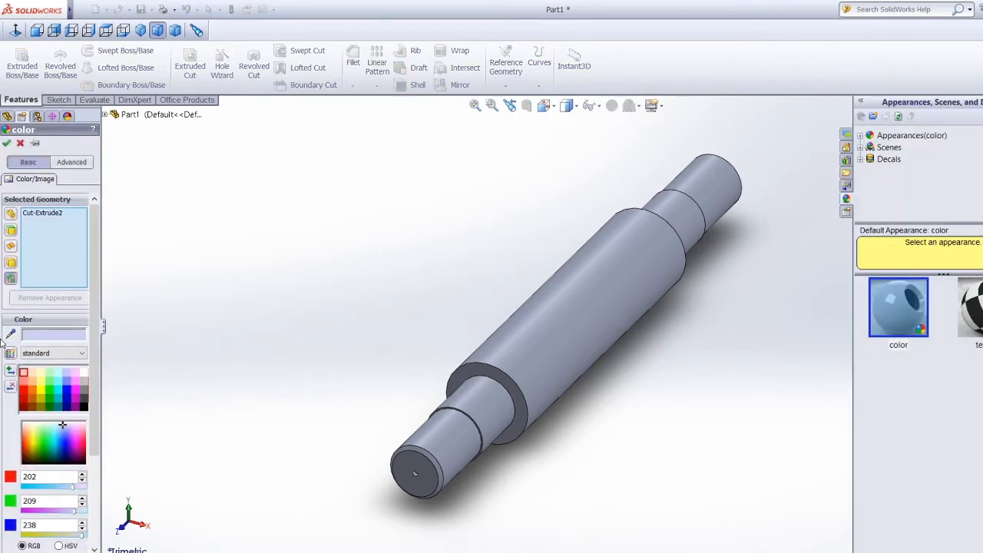
# Apply a green colour (RGB 0, 255, 0) to the selected shaft features and show the part in isometric view.
pyautogui.click(48, 390)
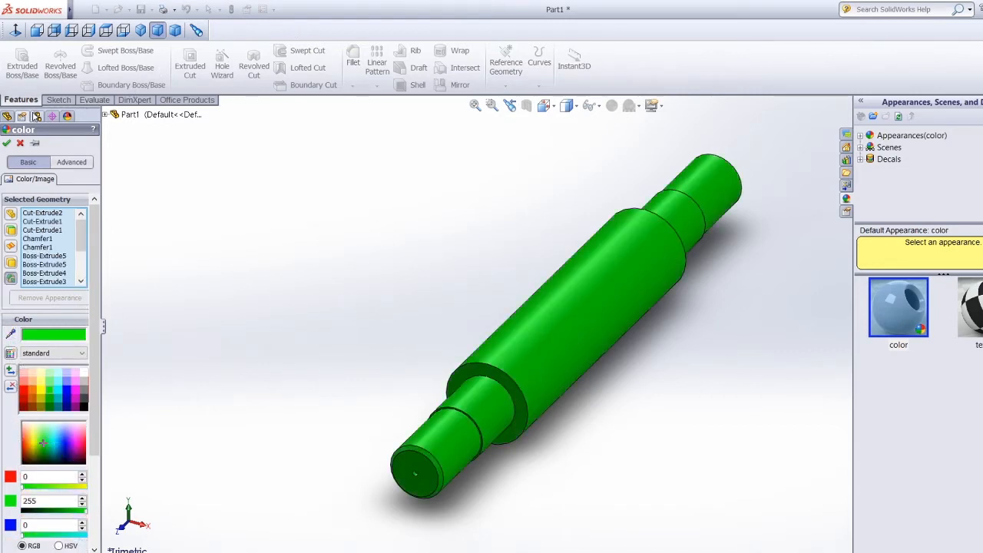
pyautogui.click(7, 143)
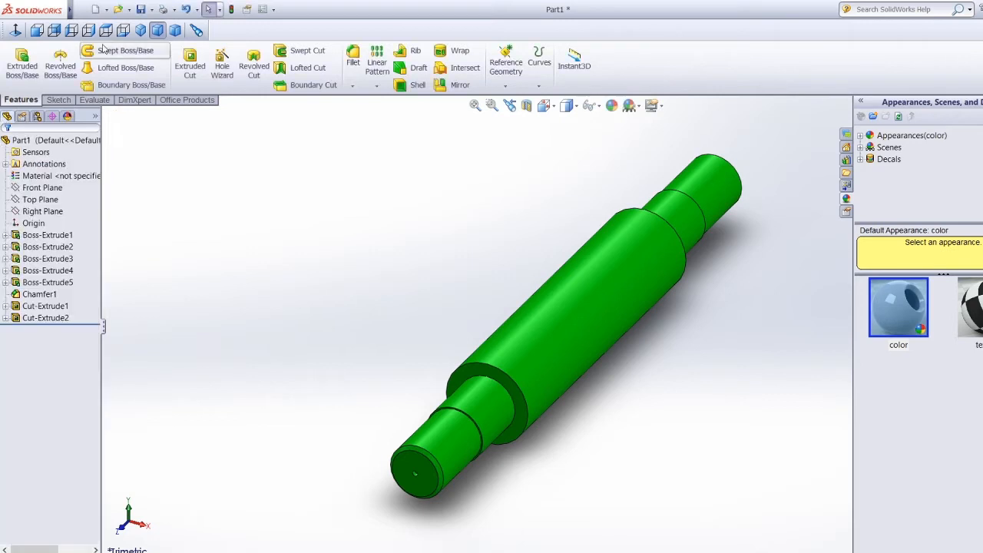
pyautogui.click(140, 30)
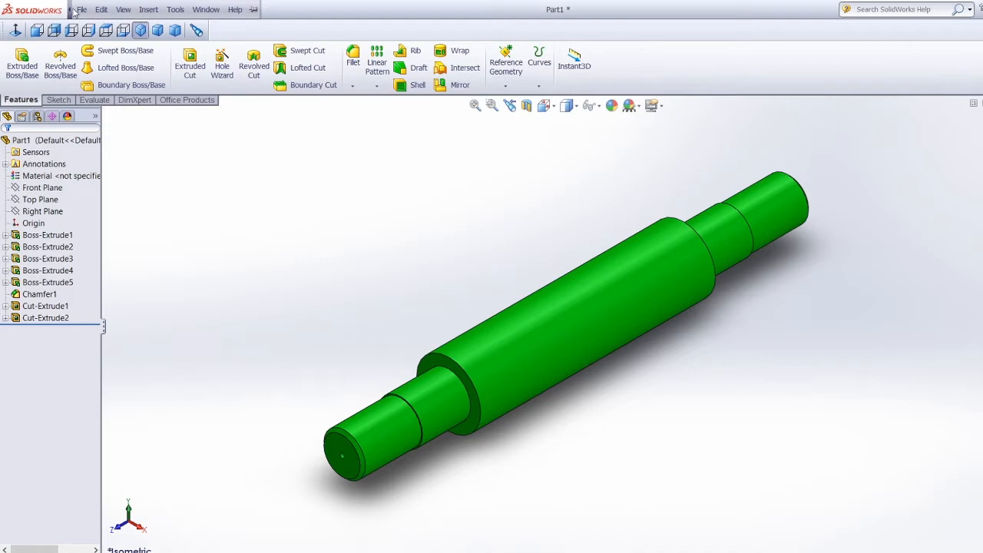
# Save the shaft as a part file named Part1 in the "final" folder.
pyautogui.click(82, 9)
pyautogui.click(125, 122)
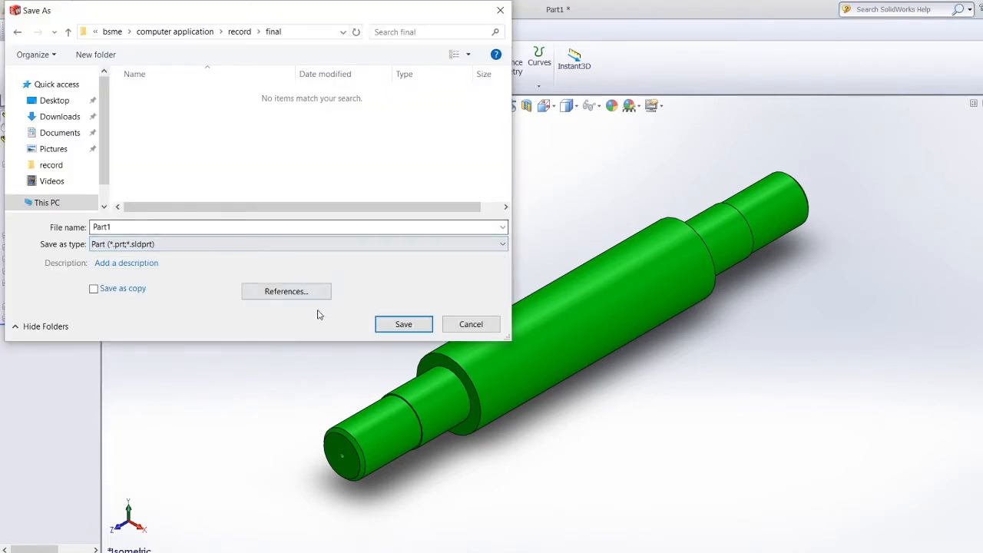
pyautogui.click(413, 326)
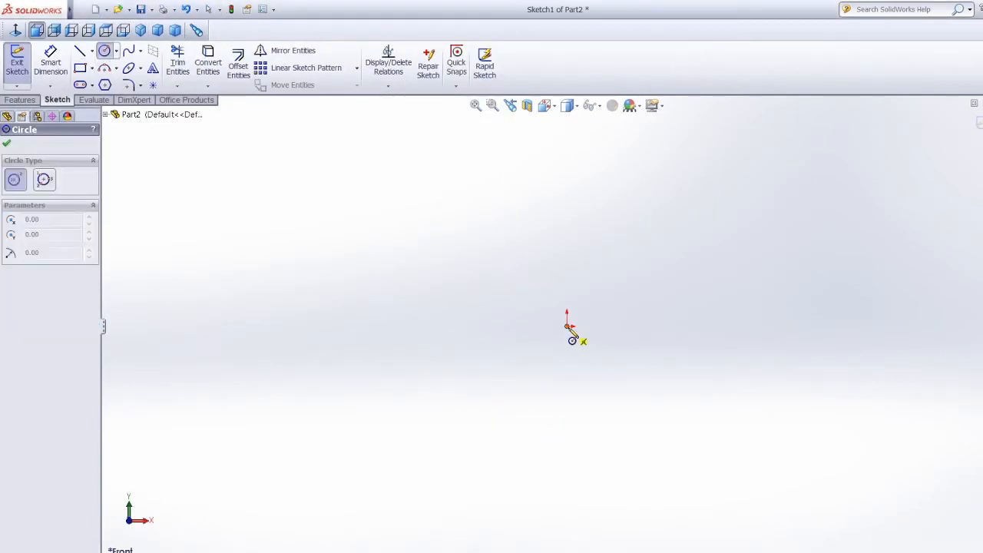
# Sketch a circle centred on the origin and set its diameter to 60 mm.
pyautogui.click(568, 327)
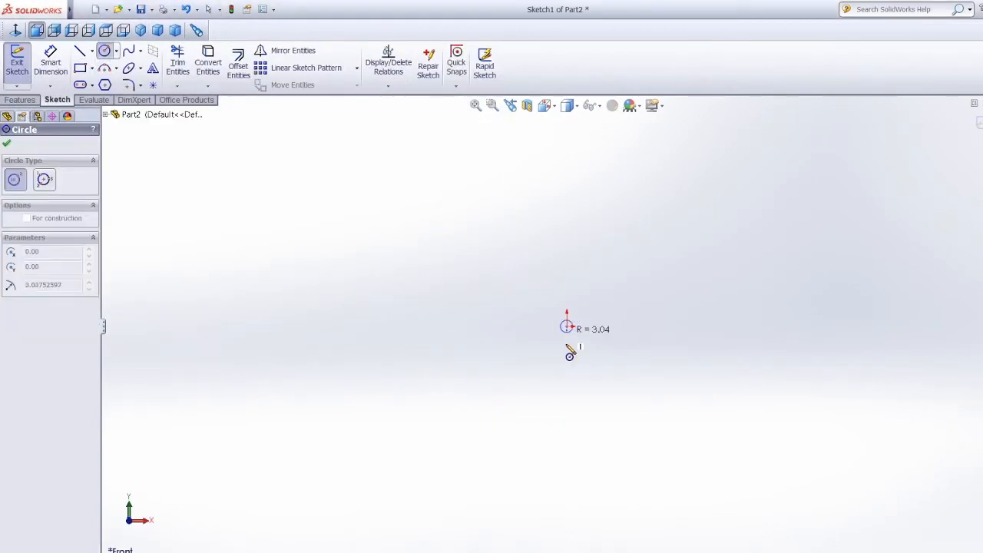
pyautogui.click(584, 398)
pyautogui.click(51, 62)
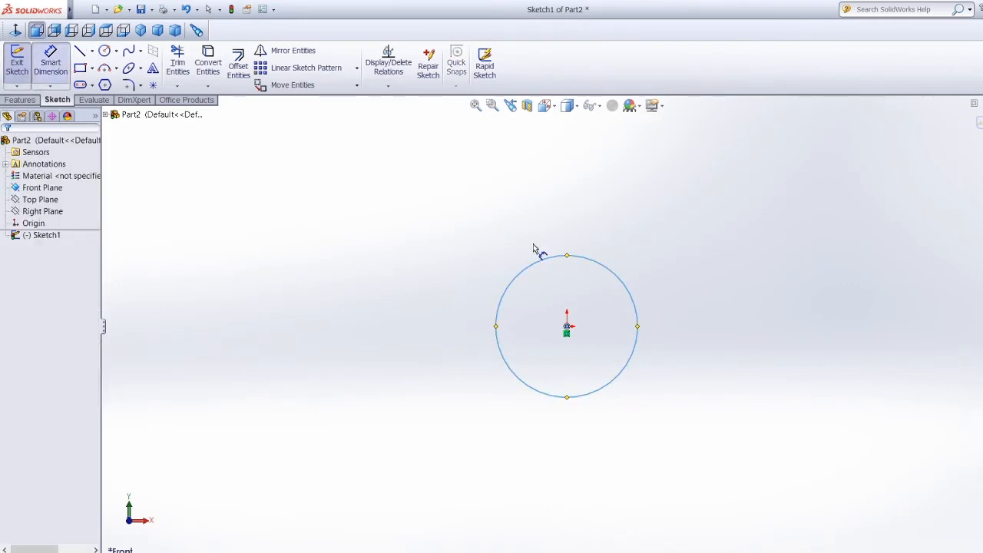
pyautogui.click(541, 270)
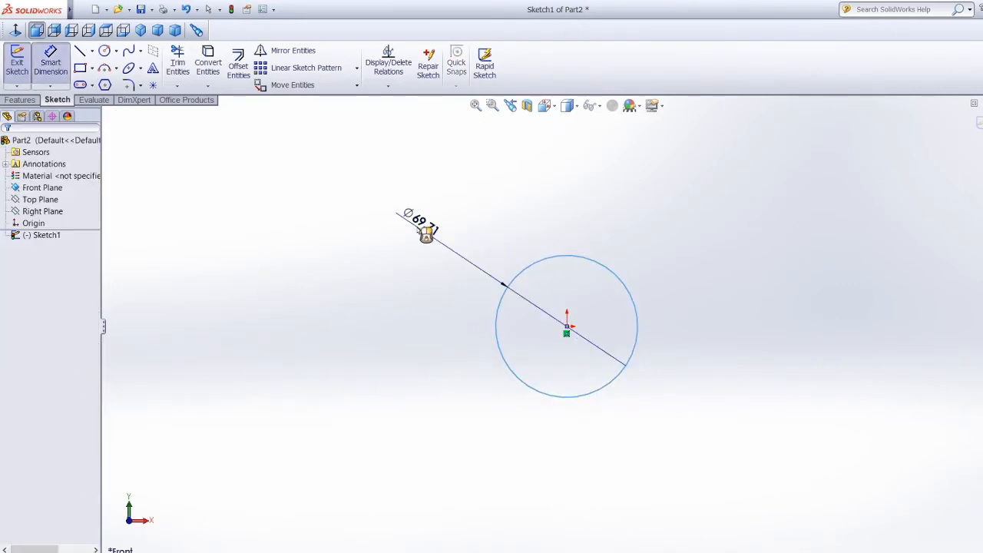
pyautogui.click(423, 225)
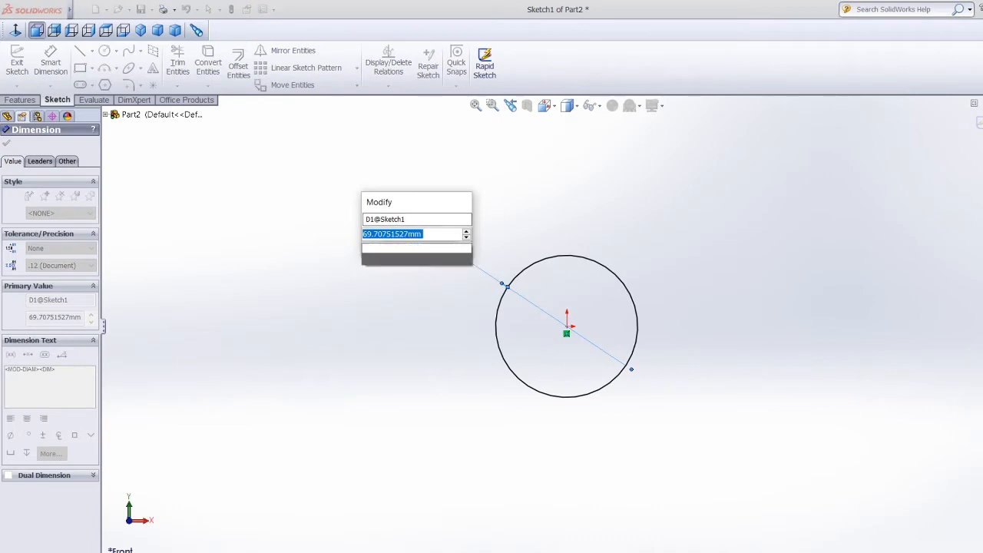
pyautogui.write('80')
pyautogui.press('Return')
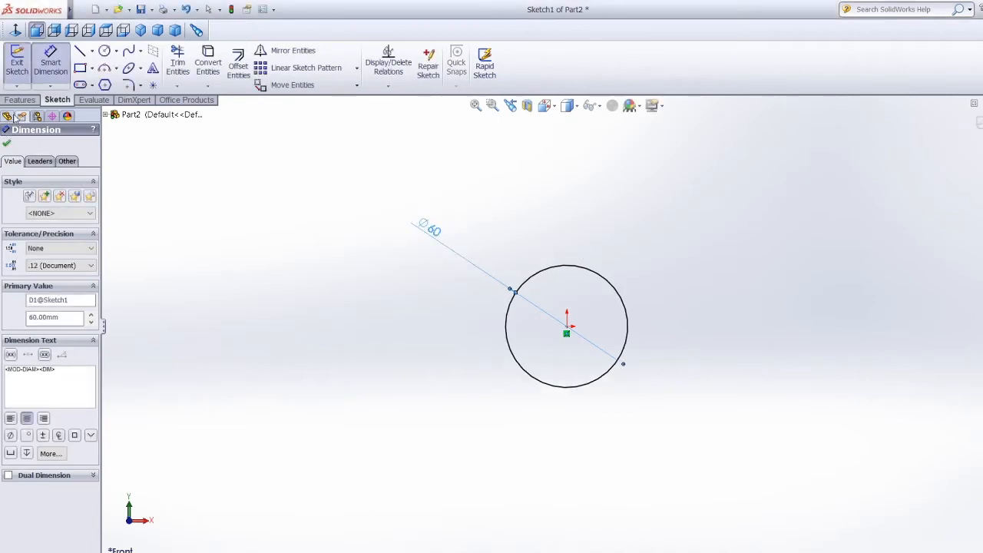
# Extrude the 60 mm circle to a blind depth of 55 mm to form the first journal.
pyautogui.click(22, 100)
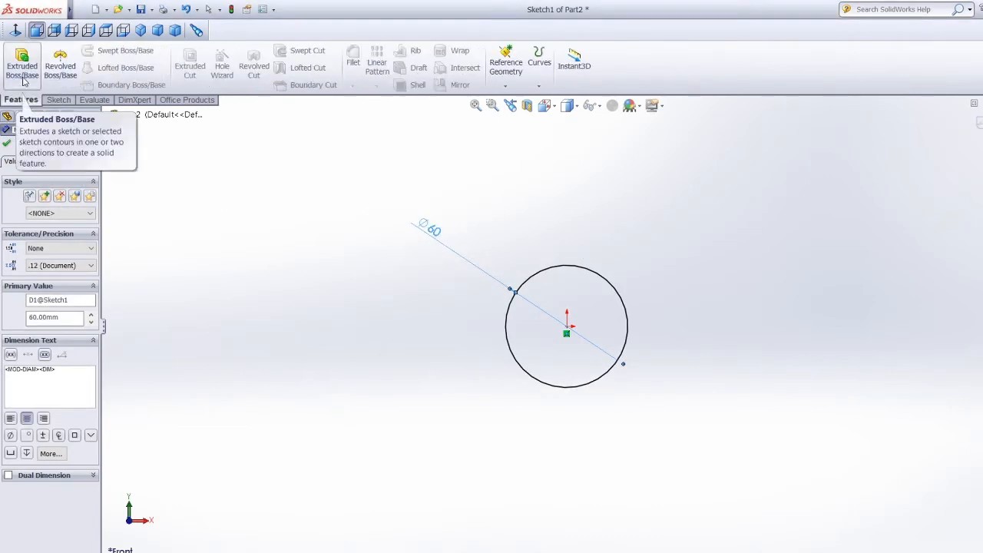
pyautogui.click(22, 71)
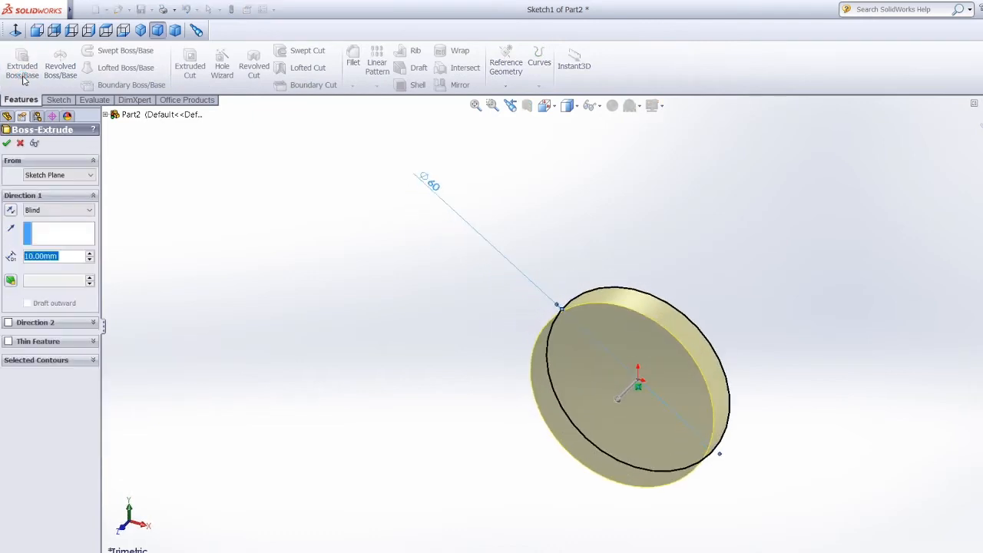
pyautogui.write('55')
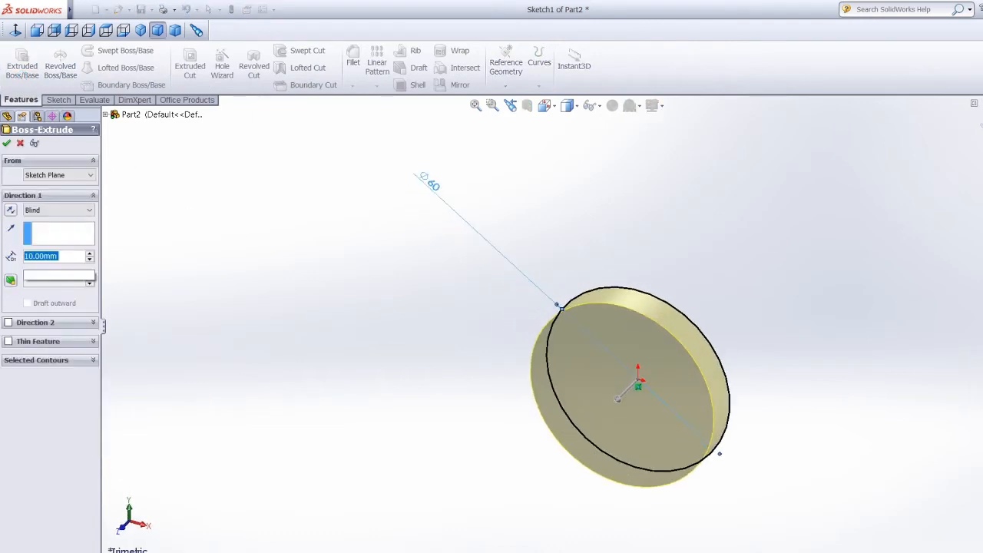
pyautogui.press('Return')
pyautogui.click(6, 143)
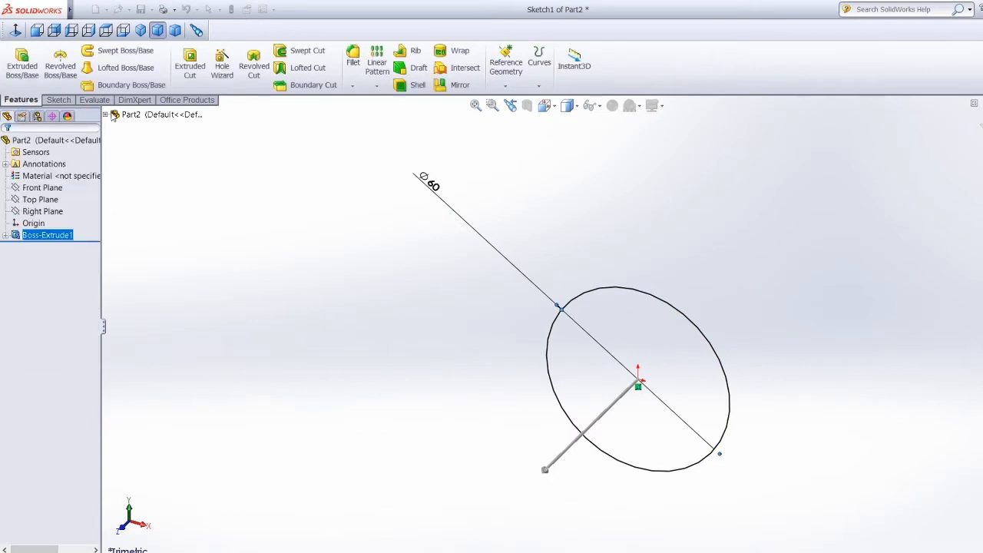
# Sketch a circle about 88 mm in diameter on the cylinder's front end face, centred on the origin.
pyautogui.click(157, 31)
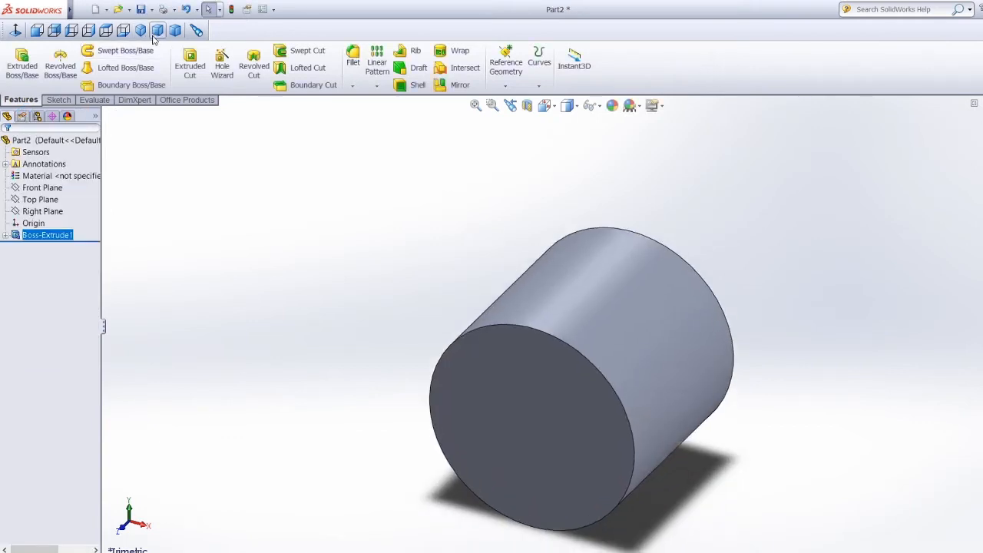
pyautogui.click(59, 101)
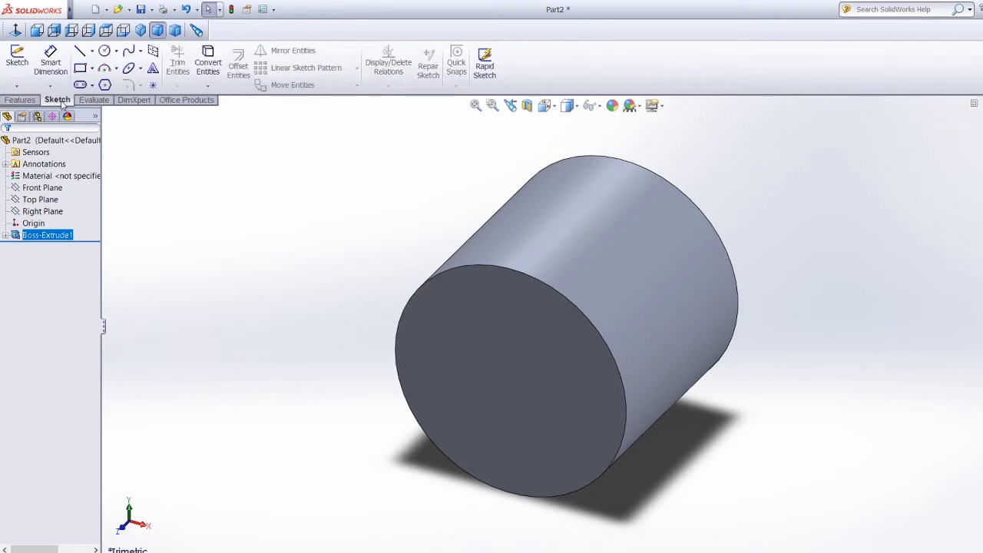
pyautogui.click(512, 407)
pyautogui.click(511, 379)
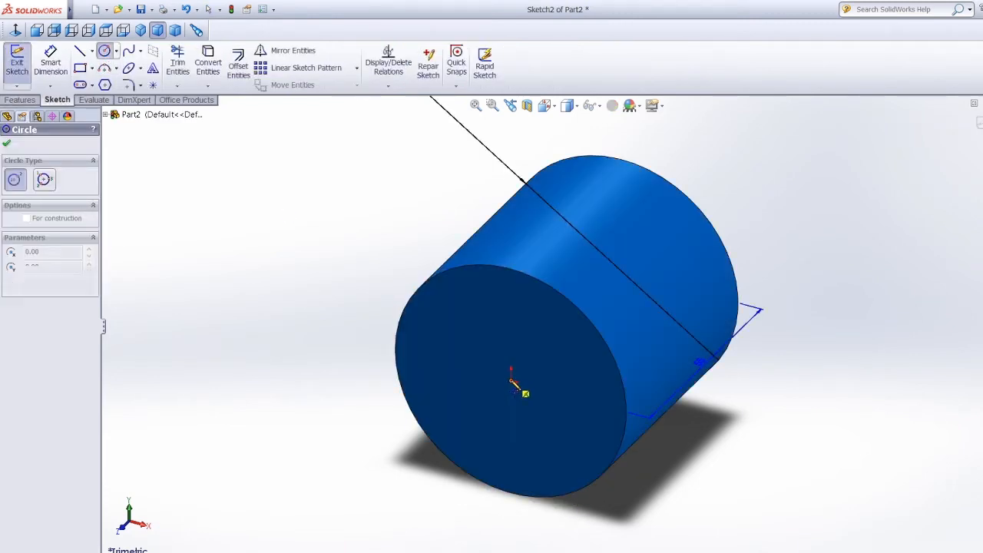
pyautogui.click(640, 537)
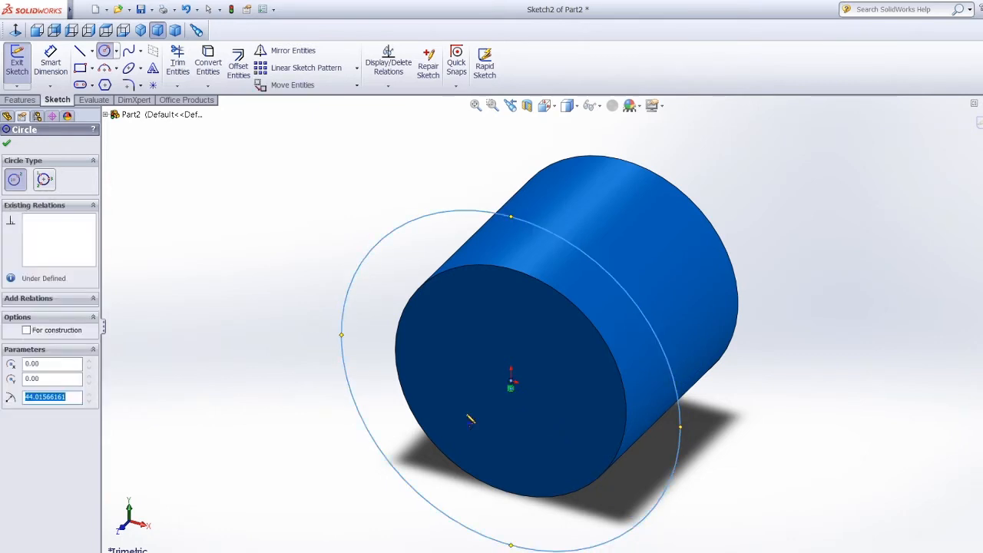
# Dimension the diameter of the larger circle on the cylinder's end face and set it to 95 mm.
pyautogui.click(50, 62)
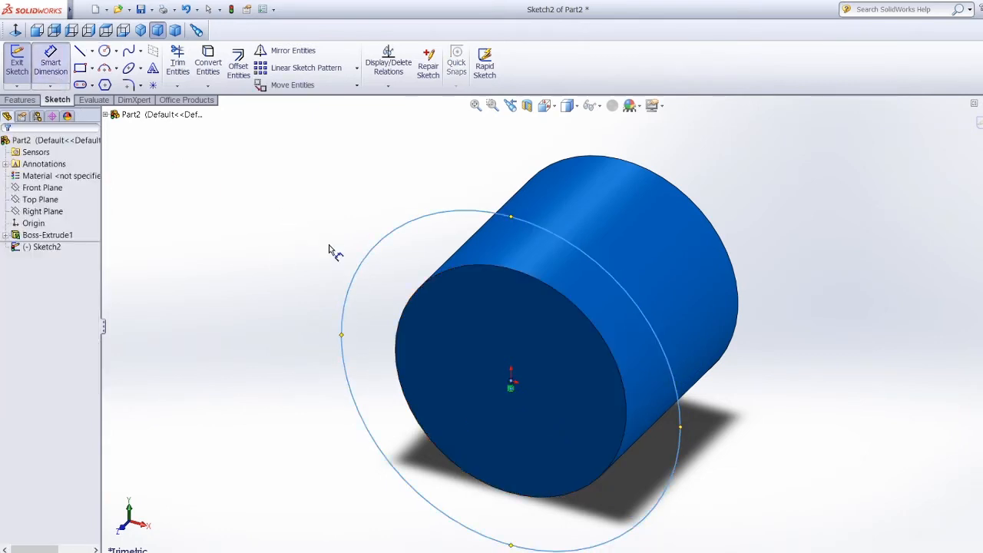
pyautogui.click(373, 262)
pyautogui.click(302, 221)
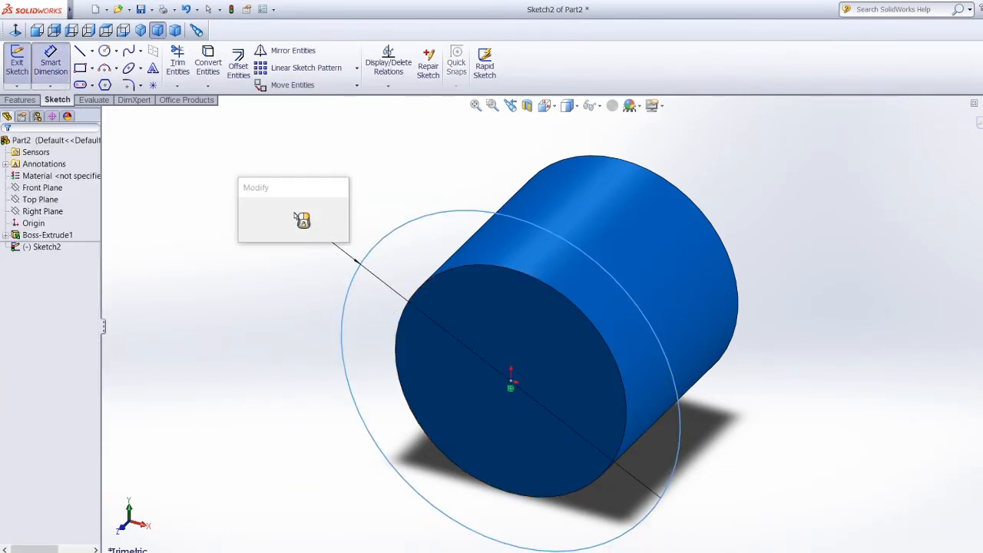
pyautogui.write('65')
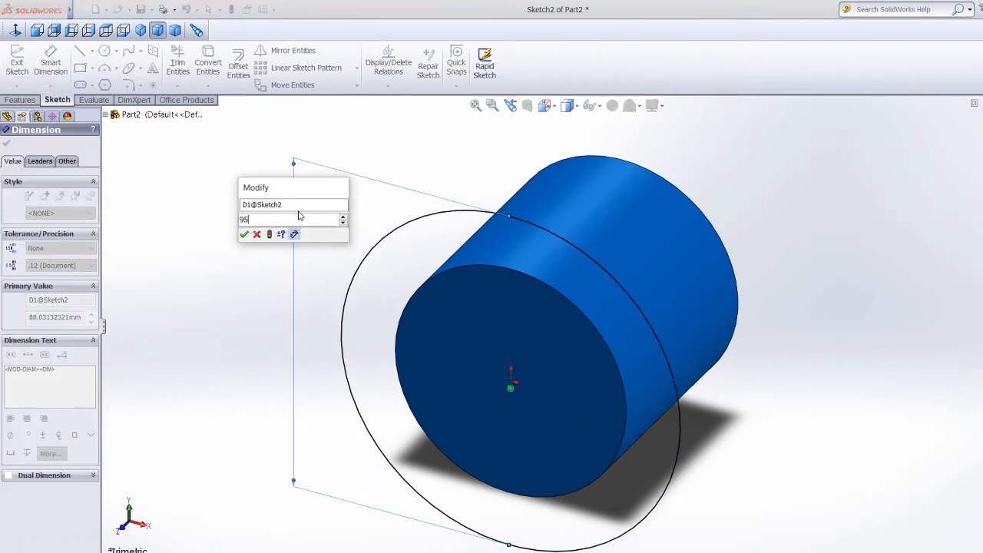
pyautogui.press('Return')
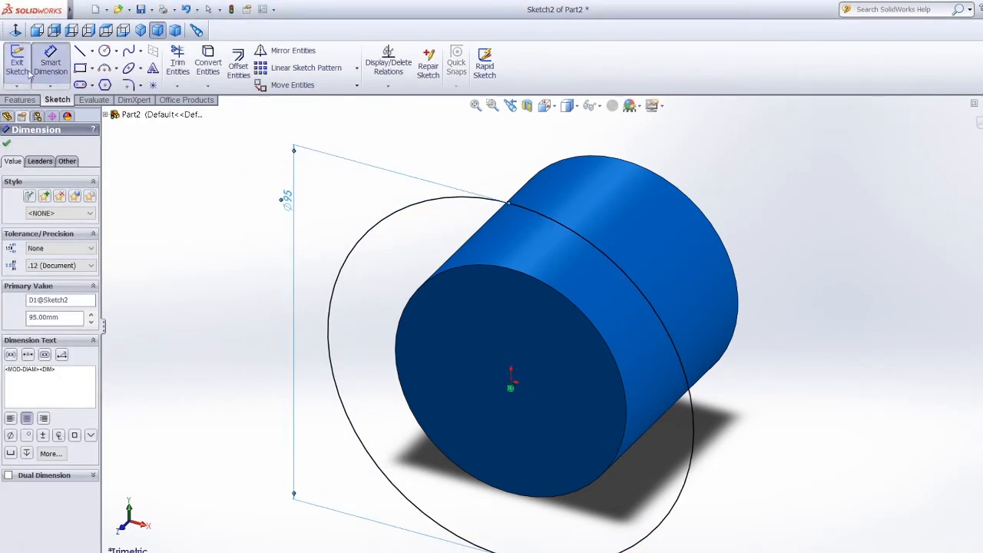
# Extrude the 95 mm circle to a blind depth of 440 mm, merged with the first journal, to form the roller body.
pyautogui.click(21, 100)
pyautogui.click(11, 74)
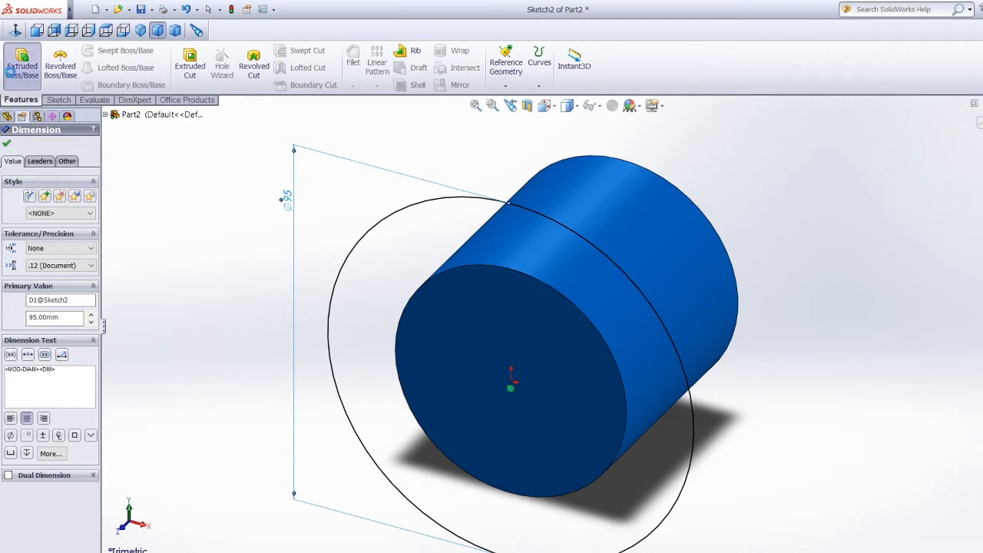
pyautogui.write('440')
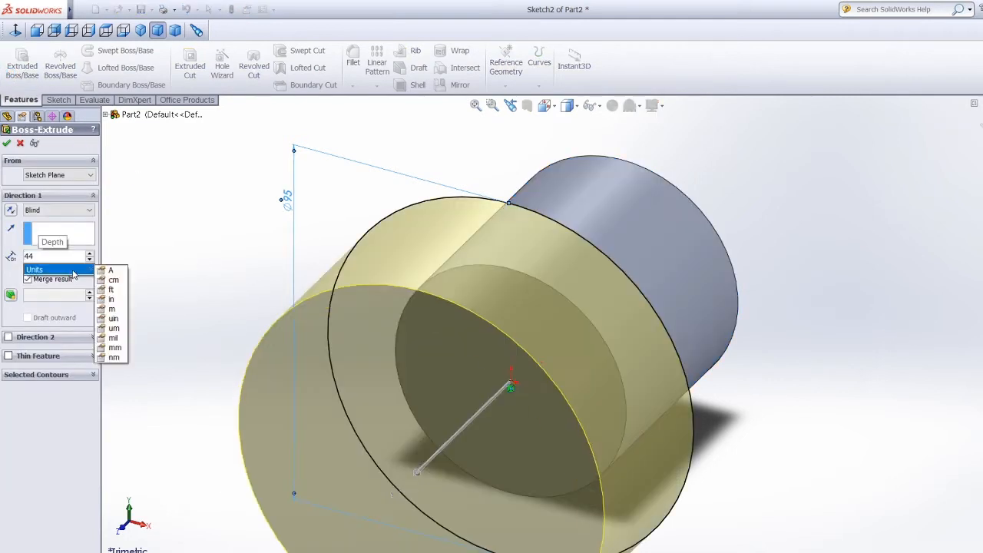
pyautogui.moveTo(75, 273)
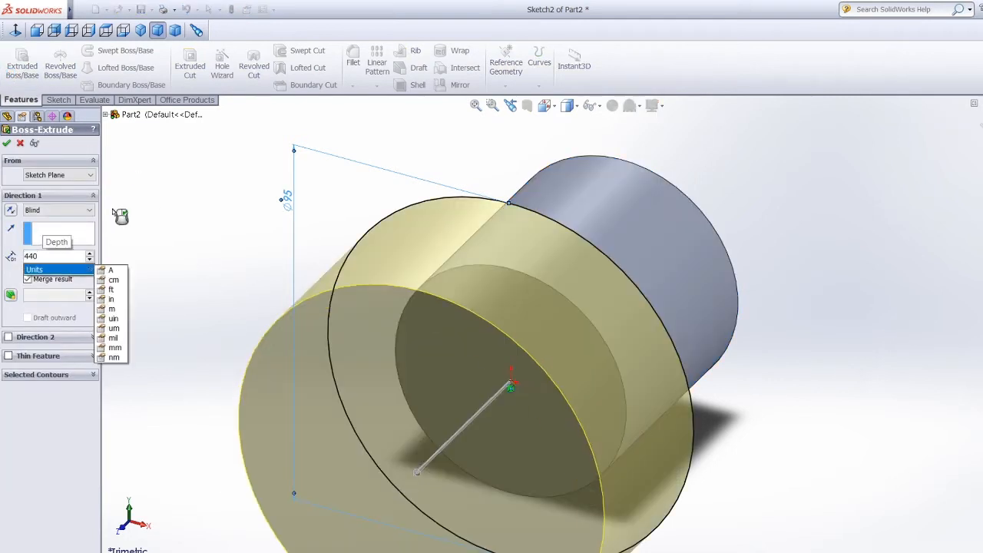
pyautogui.press('Return')
pyautogui.click(7, 145)
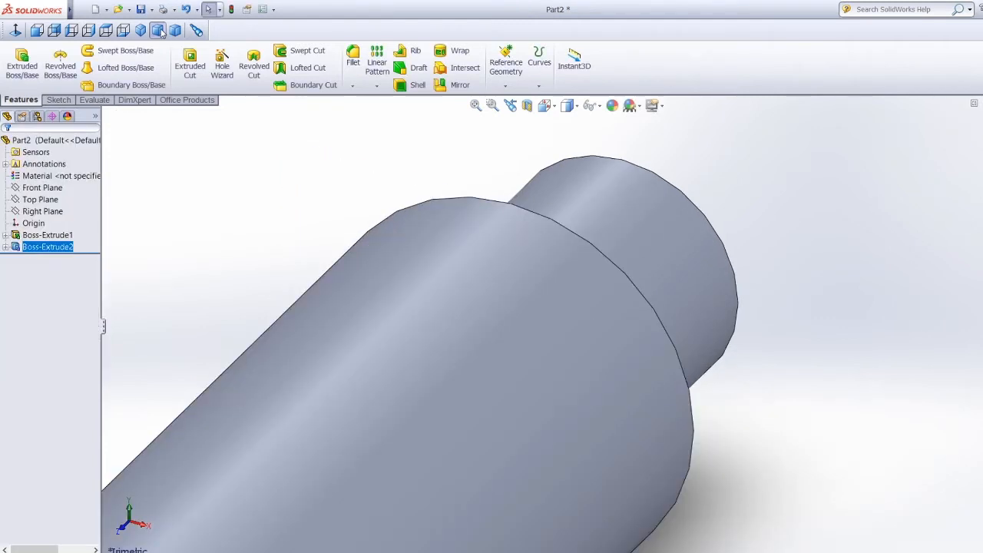
# Sketch a circle about 66 mm in diameter on the free end face of the long body, centred on its axis.
pyautogui.click(163, 32)
pyautogui.click(60, 100)
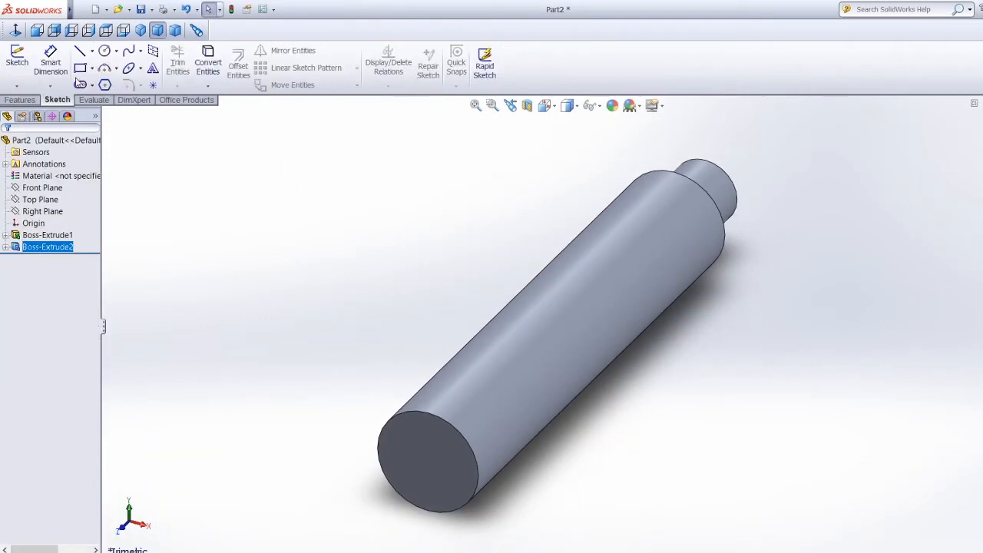
pyautogui.click(105, 51)
pyautogui.click(421, 463)
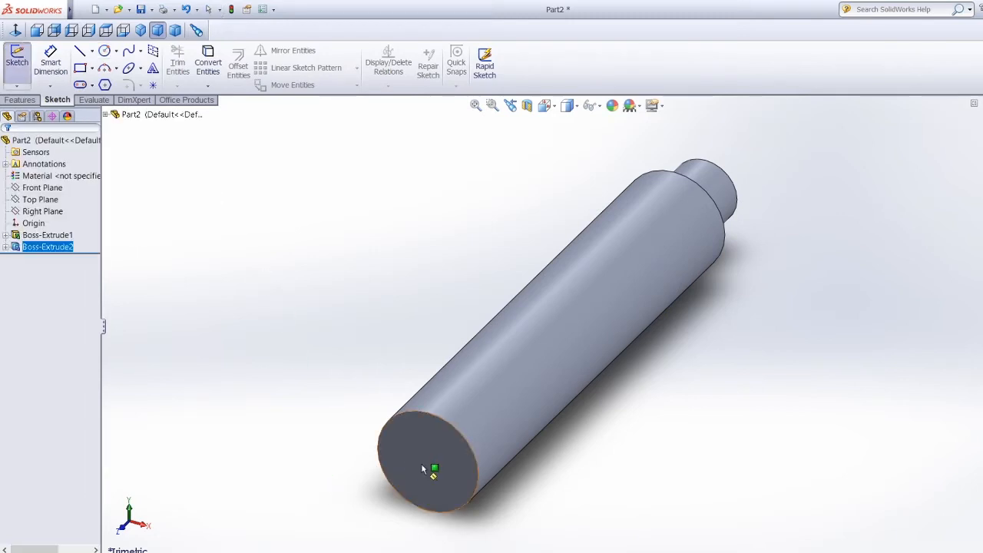
pyautogui.click(428, 461)
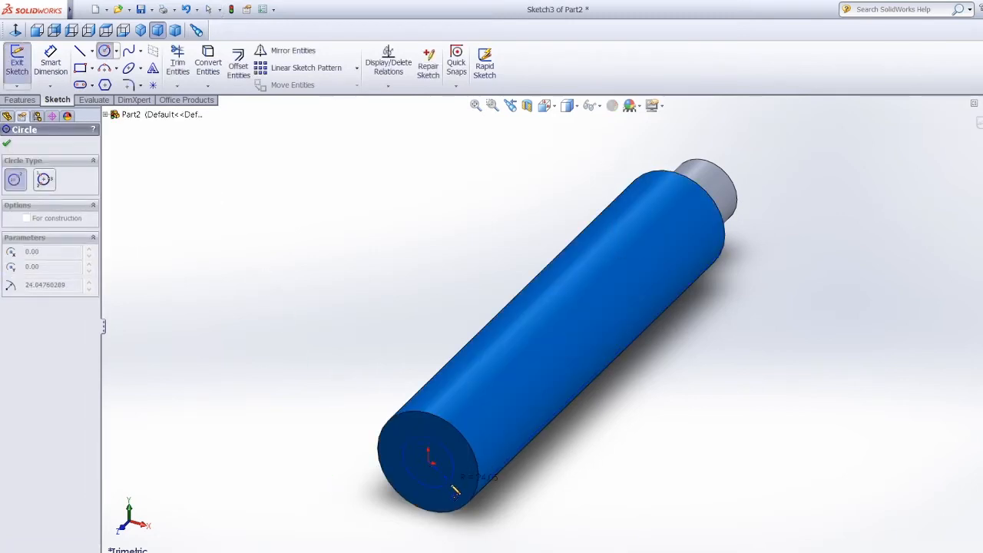
pyautogui.click(459, 494)
# Dimension the diameter of the circle on the long body's end face and set it to 60 mm.
pyautogui.click(51, 63)
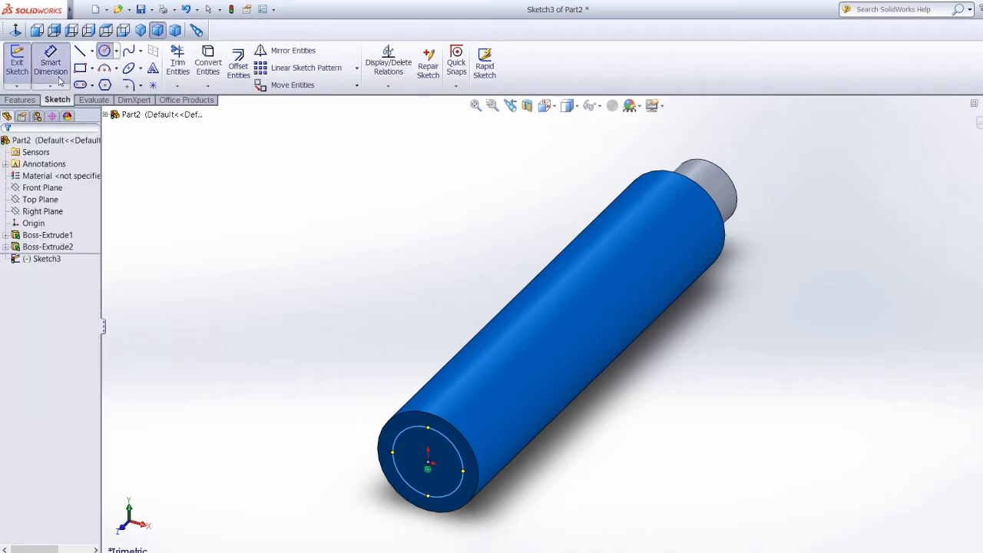
pyautogui.click(405, 427)
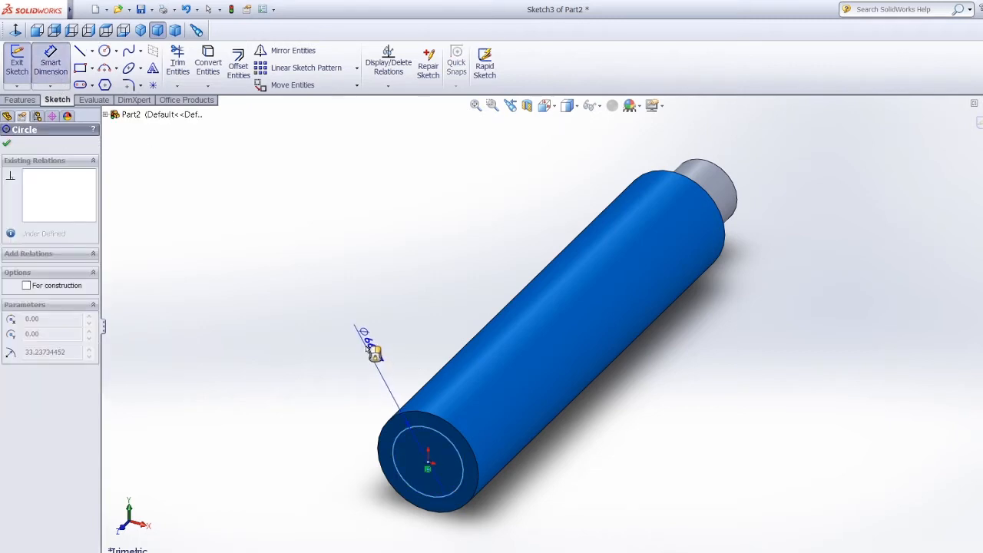
pyautogui.click(363, 341)
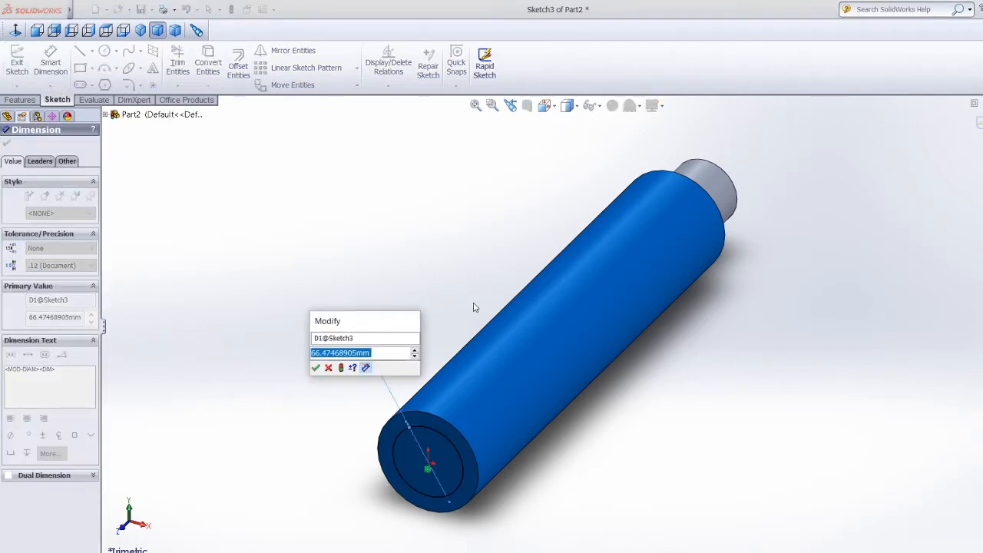
pyautogui.press('BackSpace')
pyautogui.write('66.47')
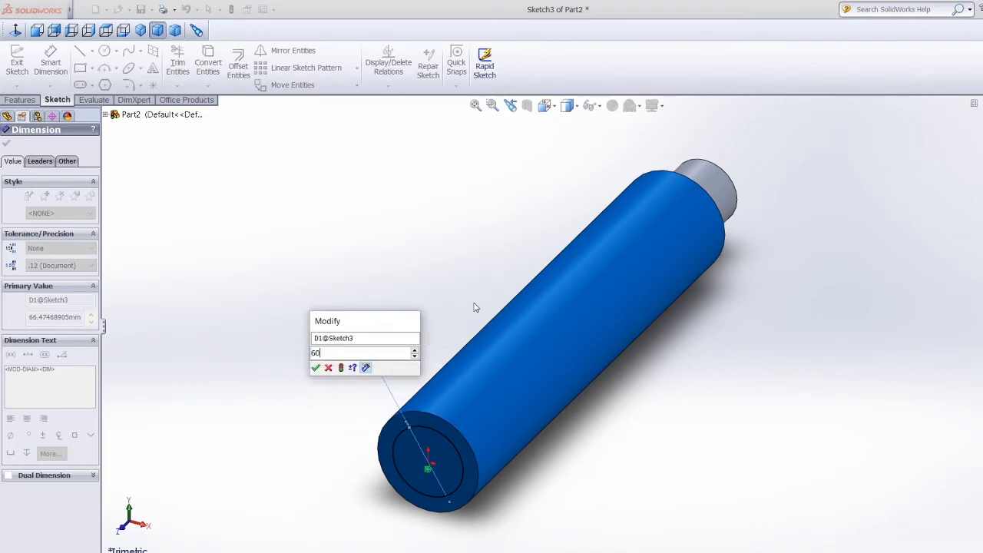
pyautogui.press('Return')
# Extrude the circle on the long body's end face to a blind depth of 55 mm to form the second journal.
pyautogui.click(20, 100)
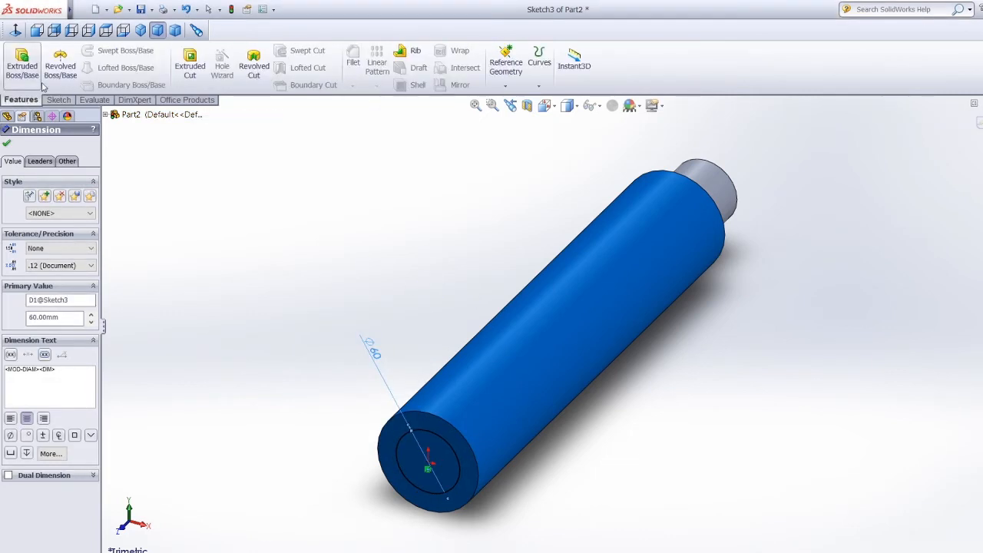
pyautogui.click(23, 68)
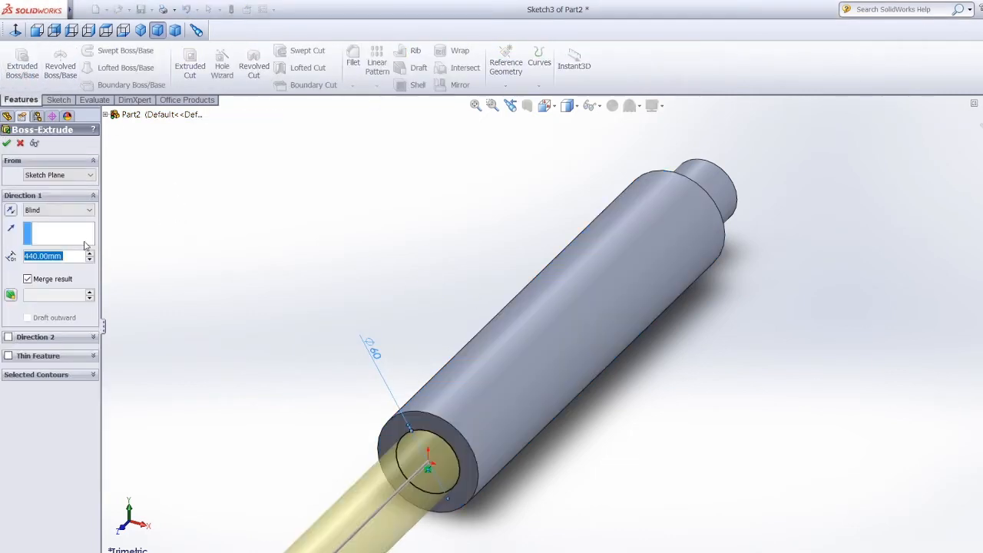
pyautogui.write('55')
pyautogui.press('Return')
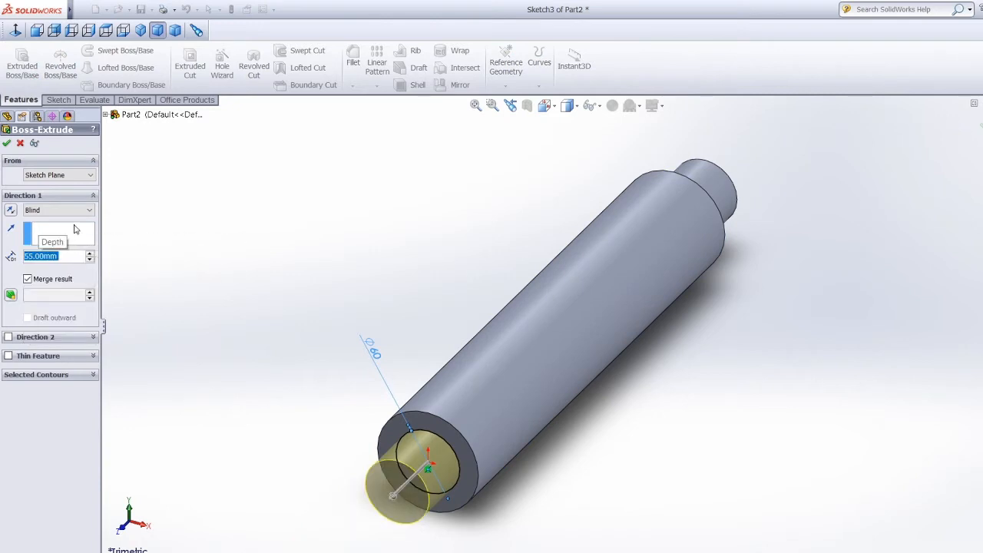
pyautogui.click(7, 144)
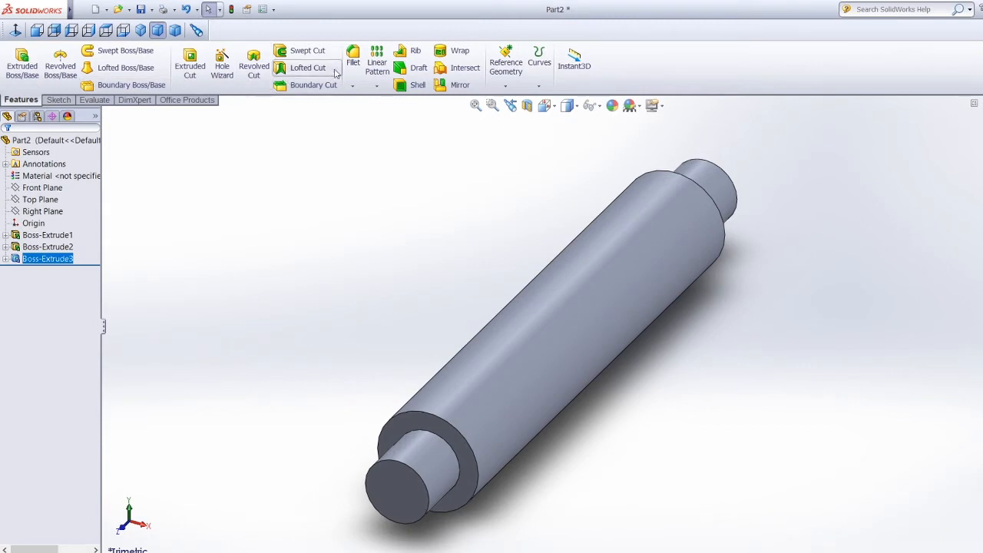
# Chamfer the outer end edges of both journals with a 5 mm distance at 45 degrees.
pyautogui.click(353, 85)
pyautogui.click(368, 113)
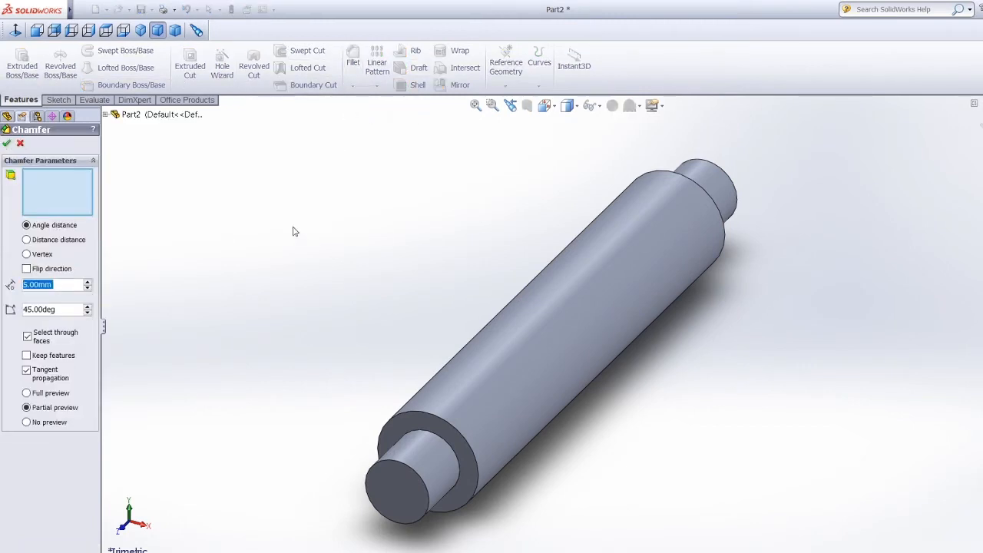
pyautogui.click(416, 473)
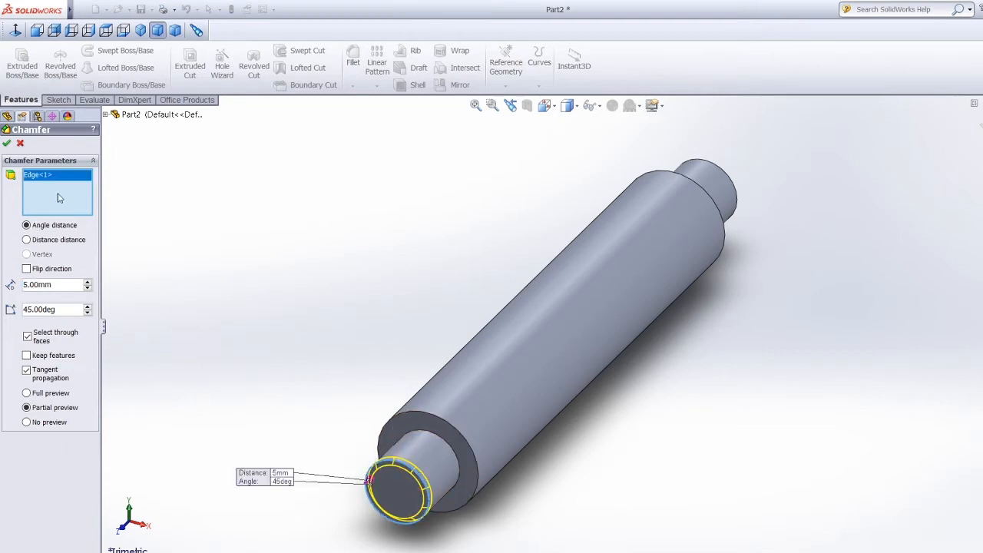
pyautogui.moveTo(781, 187); pyautogui.dragTo(598, 253, button='middle')
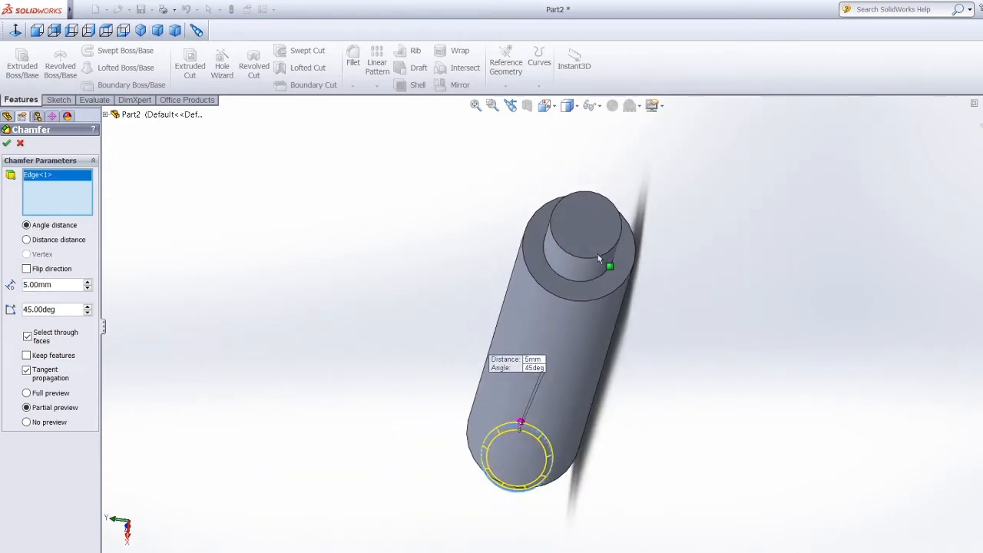
pyautogui.click(592, 264)
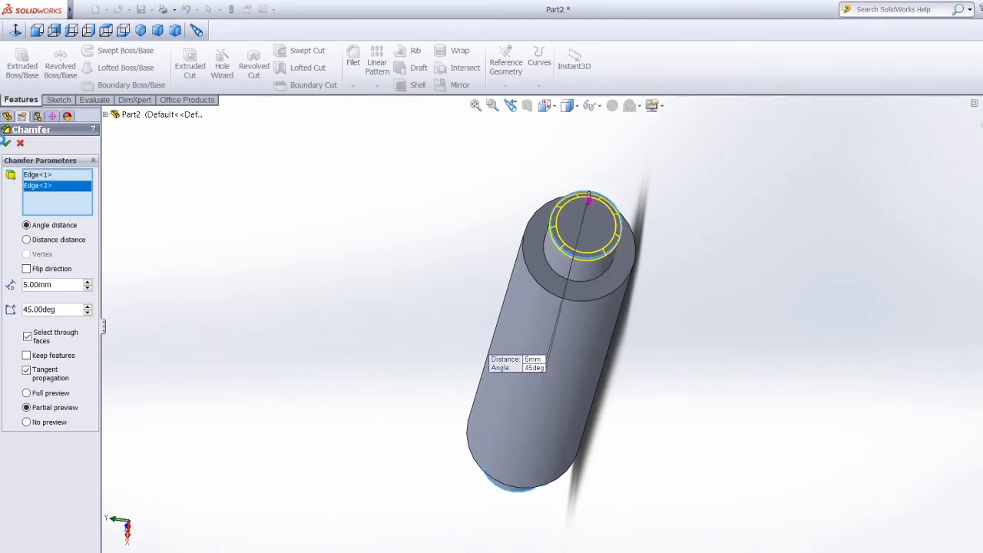
pyautogui.press('Return')
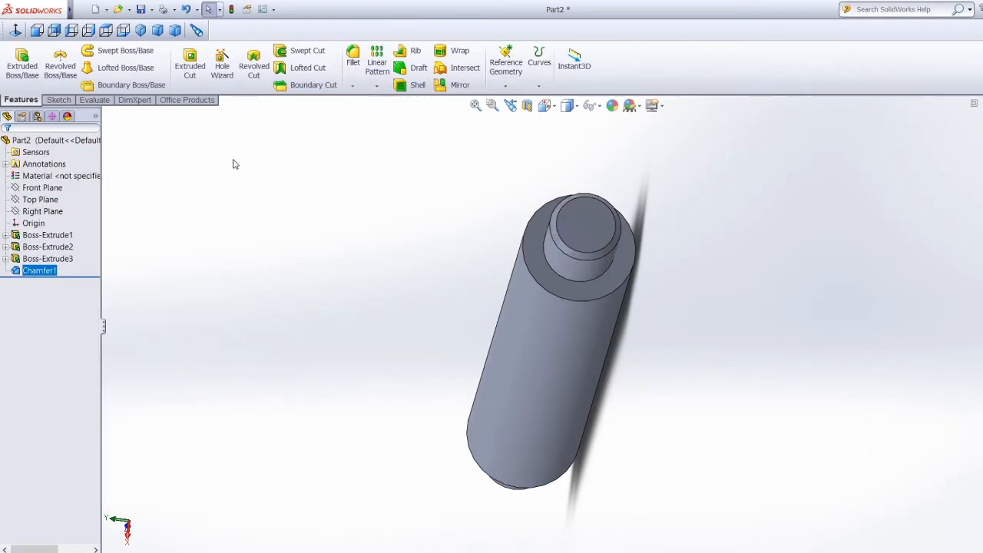
# Apply a cyan colour (RGB 0, 255, 255) to the chamfer and all three extruded features of the roller.
pyautogui.click(140, 31)
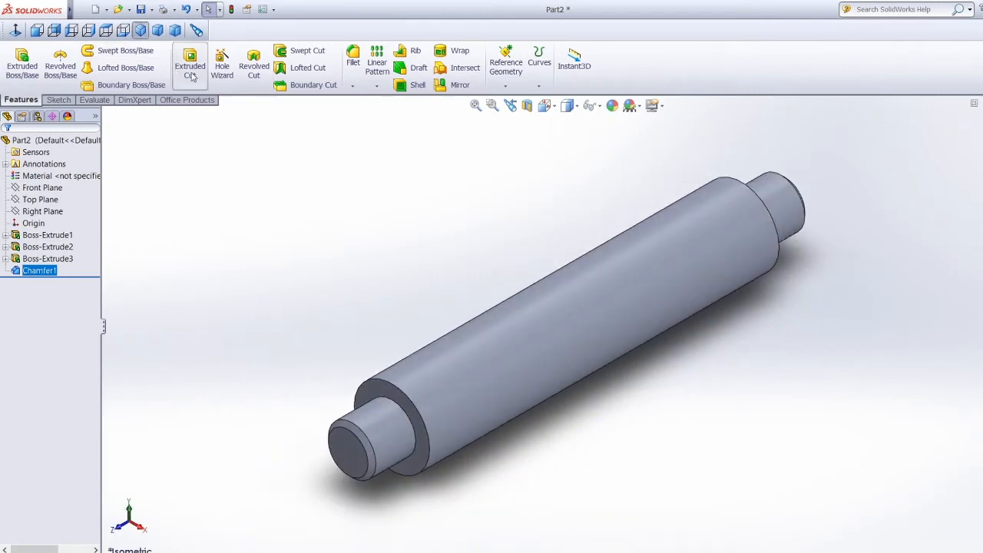
pyautogui.click(68, 99)
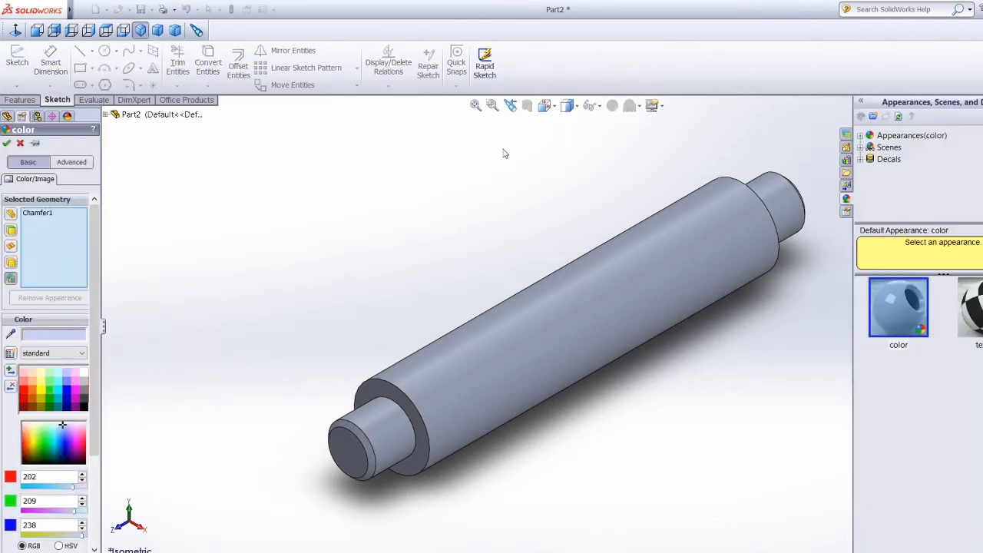
pyautogui.click(57, 398)
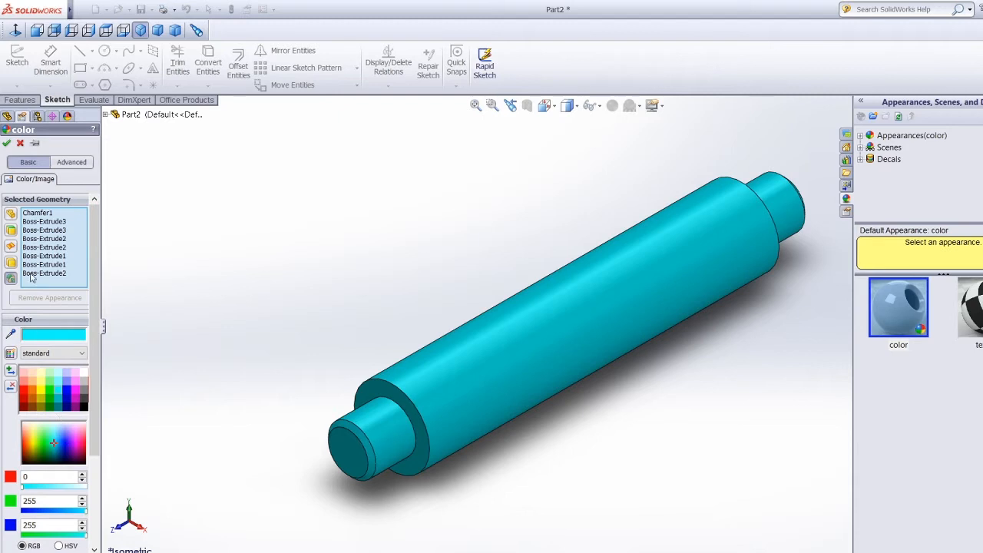
pyautogui.click(7, 144)
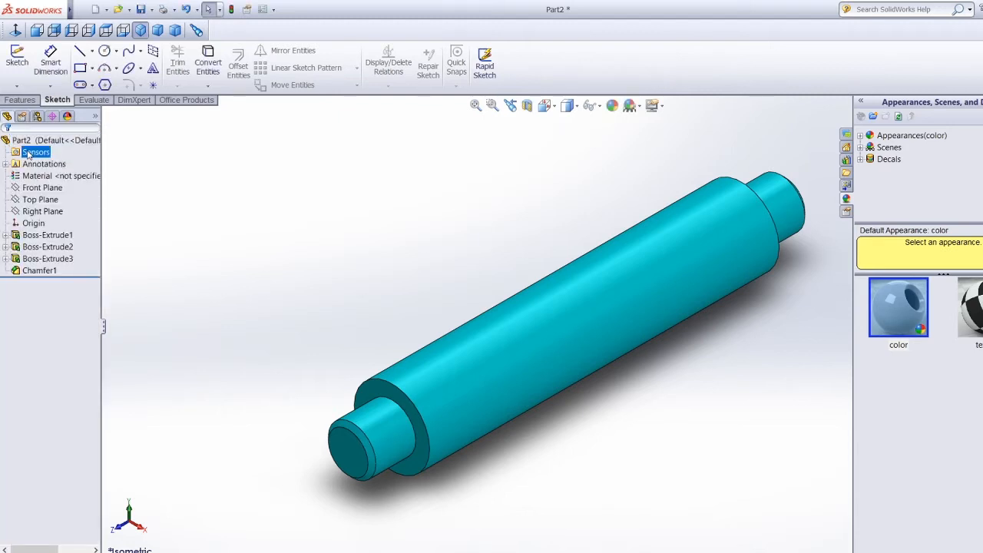
# Save the roller as a part file named Part2 in the final folder.
pyautogui.click(81, 9)
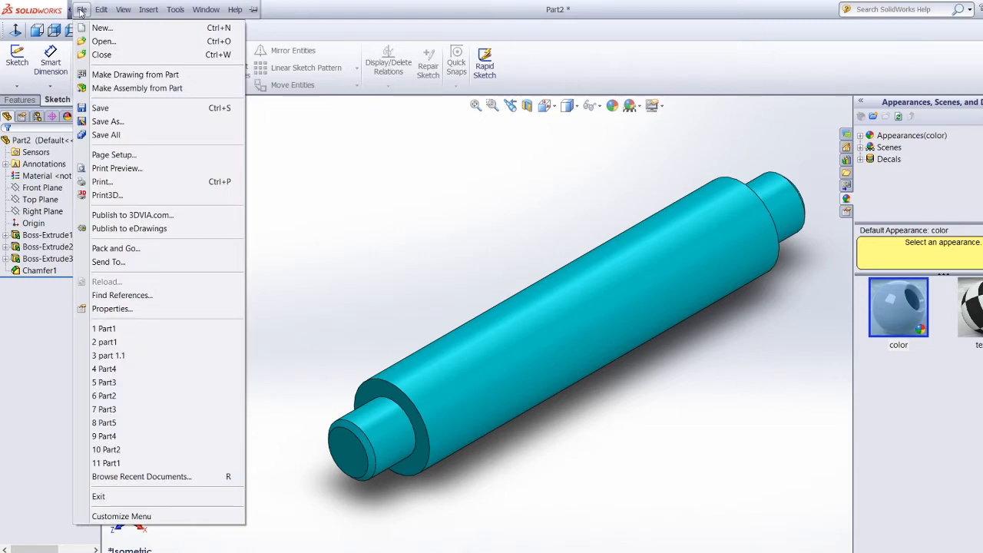
pyautogui.click(113, 120)
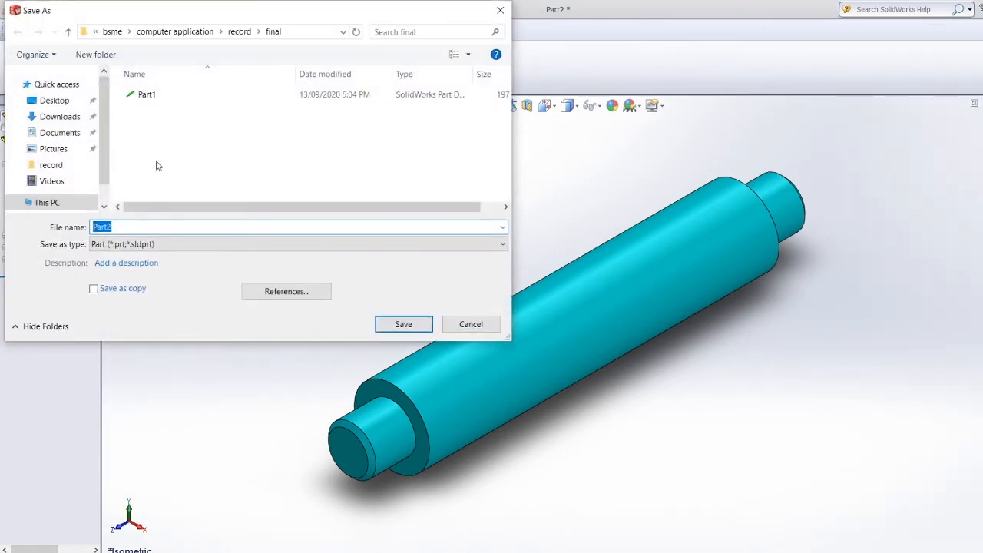
pyautogui.click(401, 326)
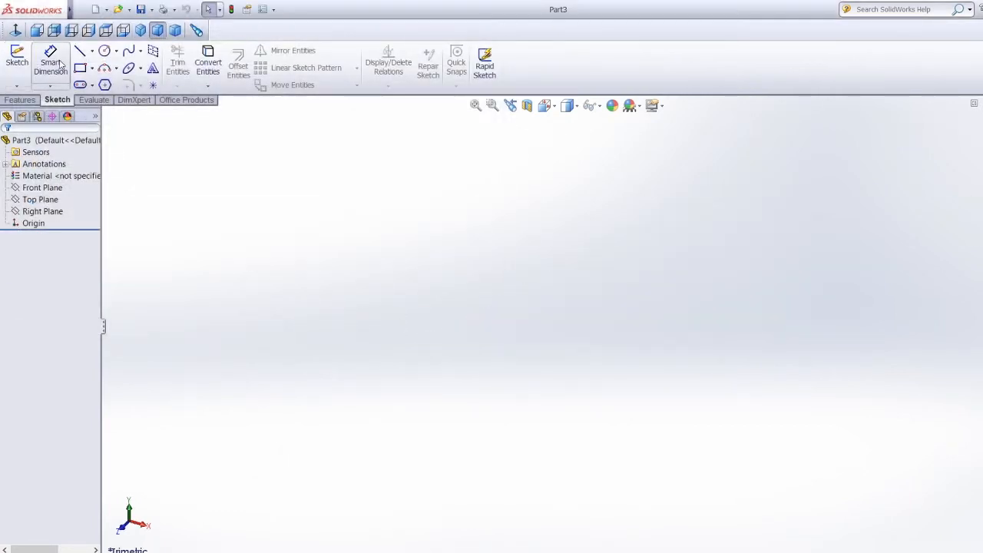
# Start a sketch on the Front Plane of Part3 and draw a horizontal line about 55 mm long rightward from the origin.
pyautogui.click(17, 58)
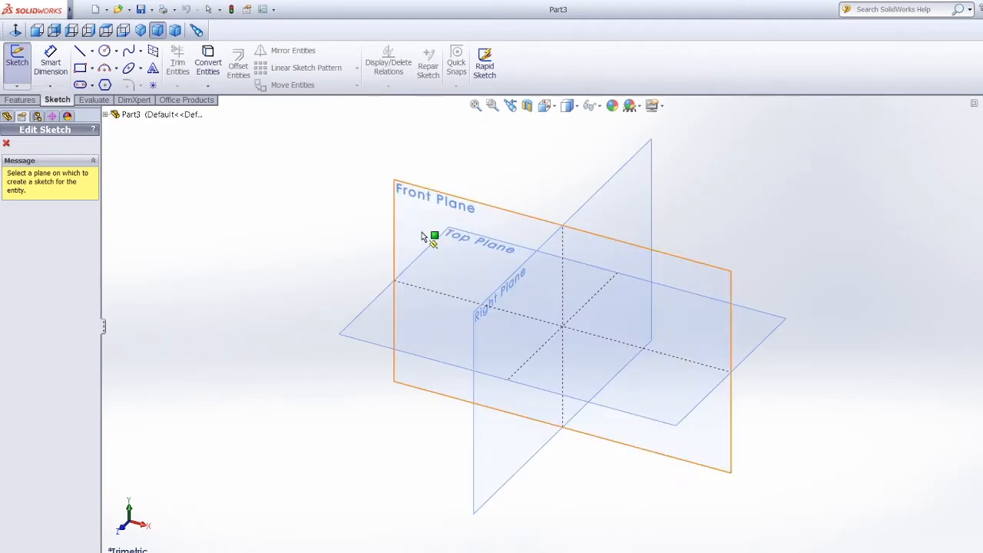
pyautogui.click(422, 227)
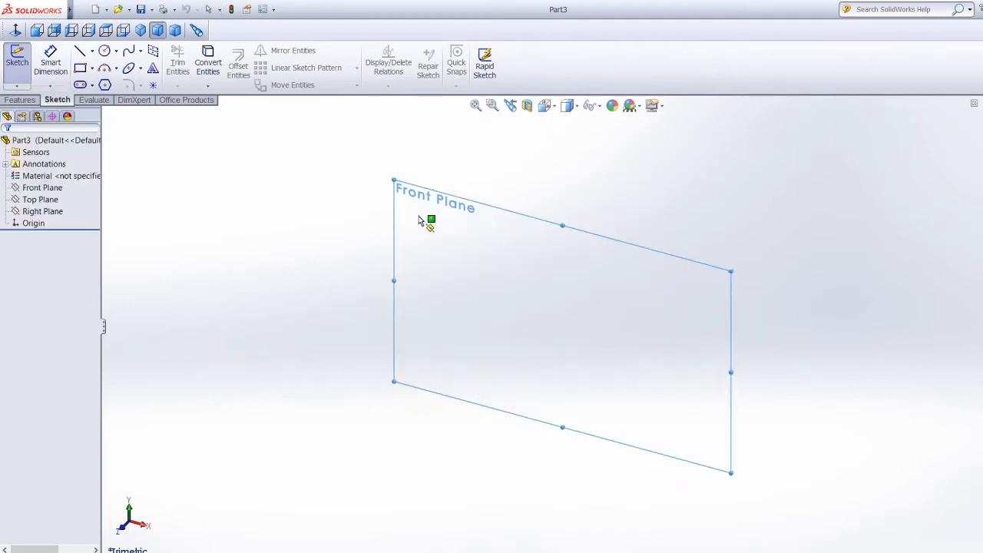
pyautogui.click(82, 51)
pyautogui.click(567, 327)
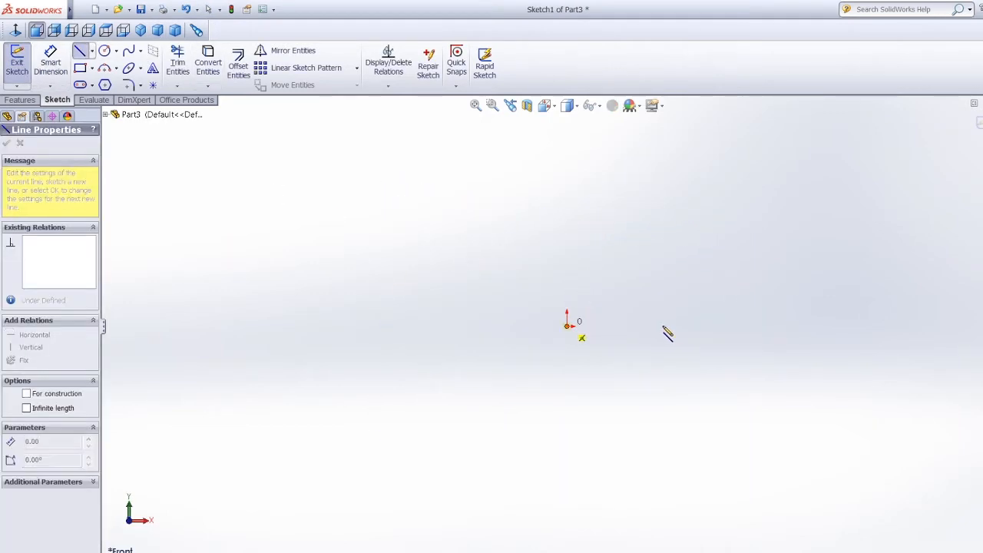
pyautogui.click(680, 327)
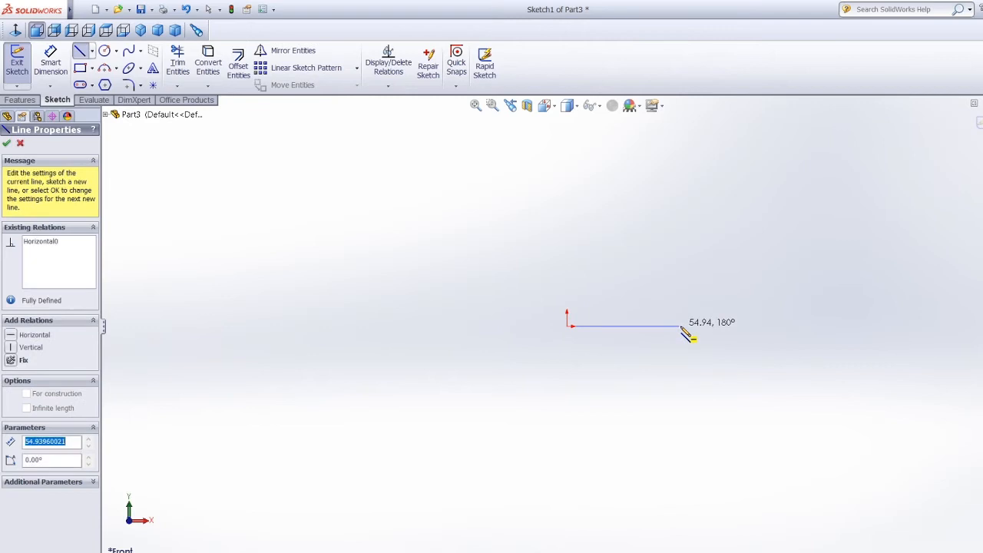
# Dimension the horizontal line starting at the origin and set its length to 200 mm.
pyautogui.click(51, 63)
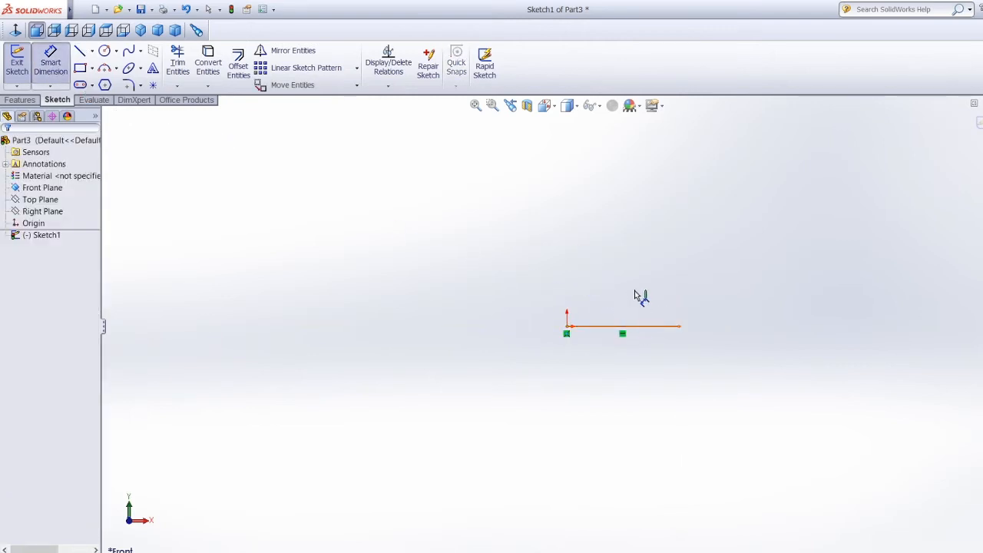
pyautogui.click(639, 326)
pyautogui.click(638, 279)
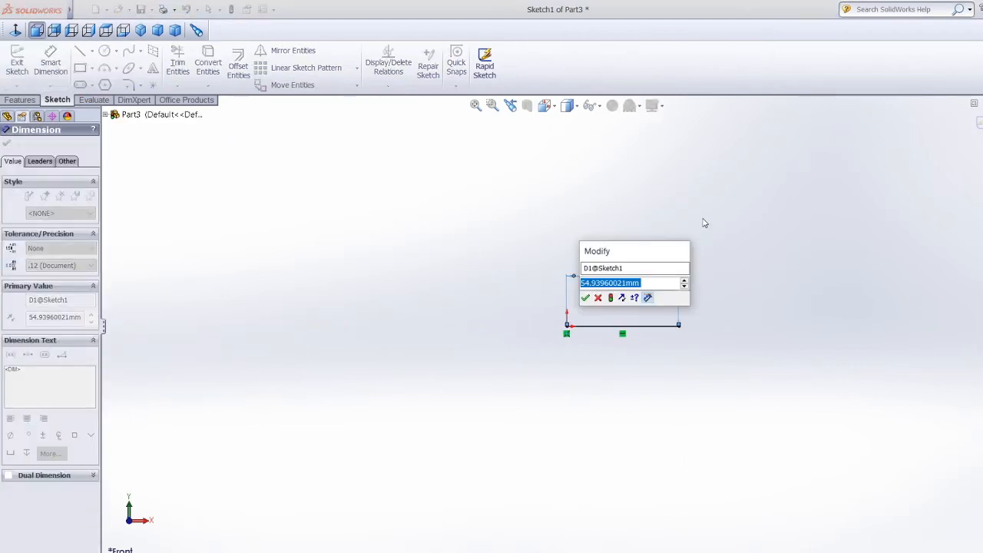
pyautogui.write('200')
pyautogui.press('Return')
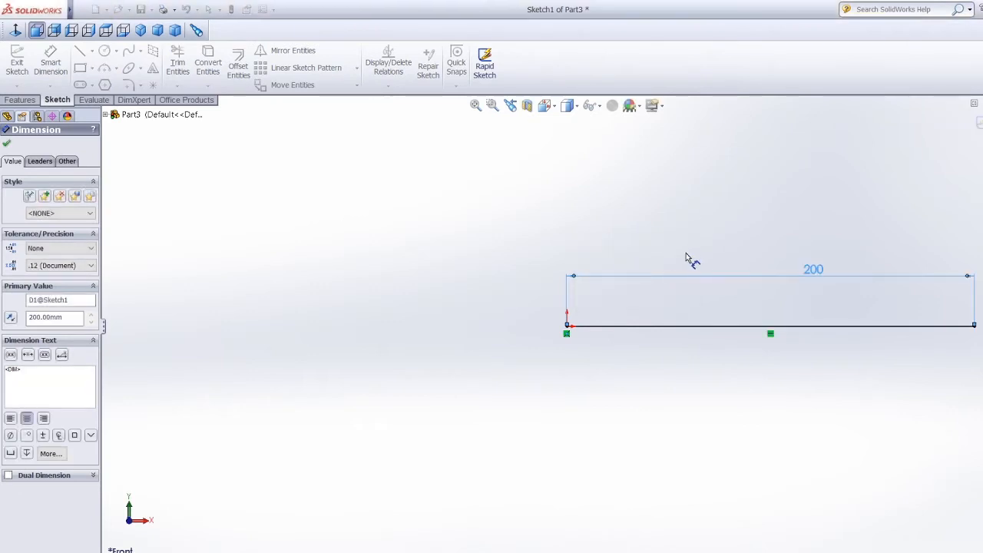
# Draw a vertical line downward from the free end of the horizontal line and set its length to 200 mm.
pyautogui.click(80, 53)
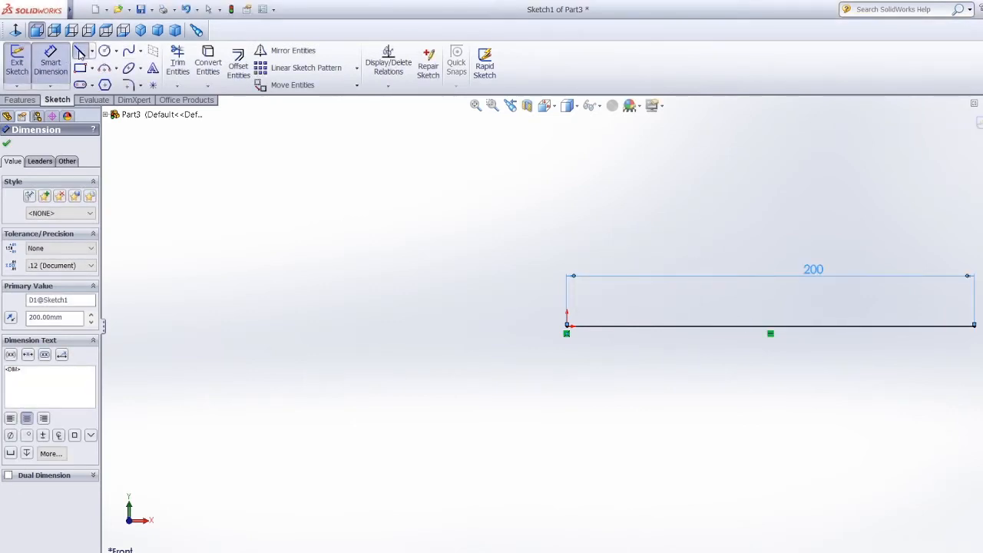
pyautogui.click(974, 325)
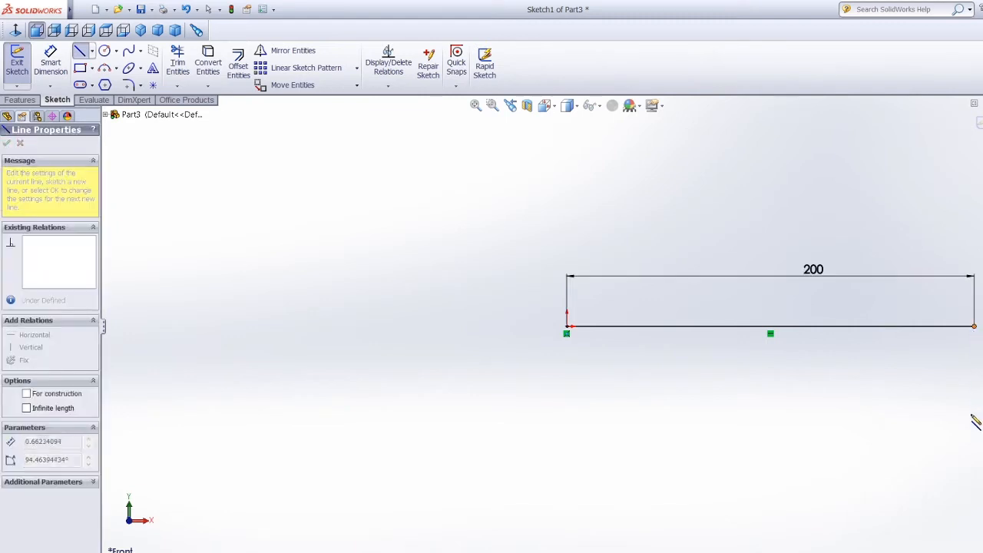
pyautogui.click(51, 61)
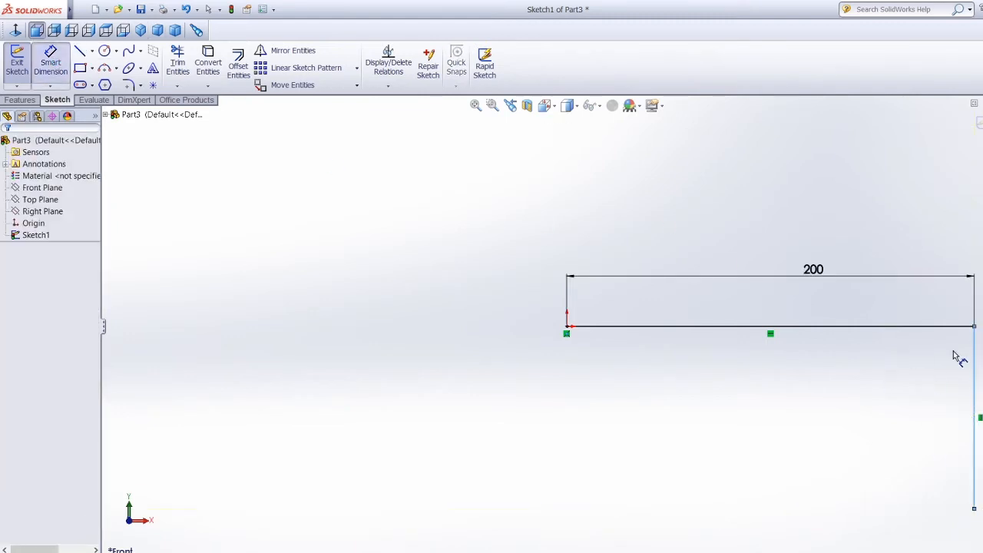
pyautogui.click(974, 369)
pyautogui.click(981, 369)
pyautogui.write('200')
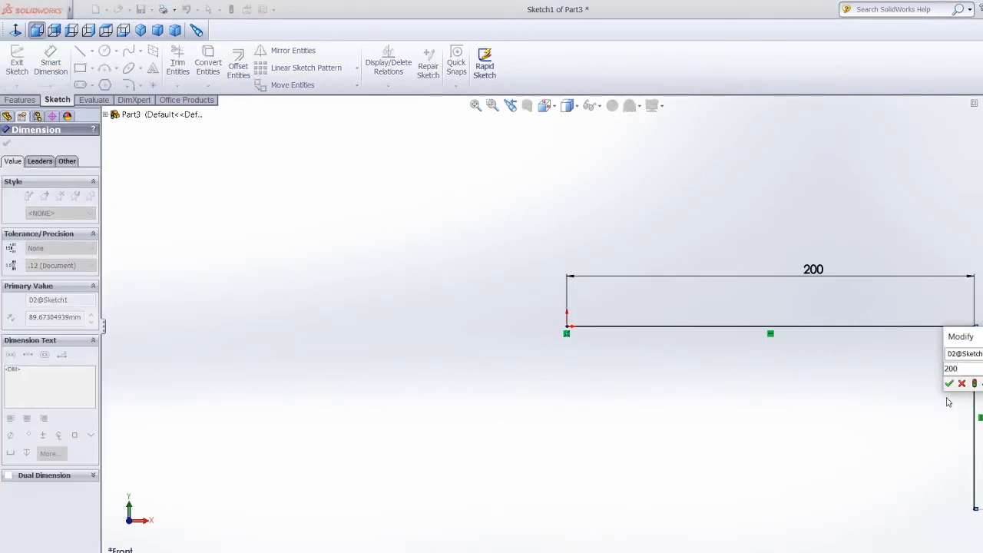
pyautogui.click(950, 382)
# Draw a horizontal line from the vertical line's lower end back below the origin, plus a vertical line about 84 mm upward from there.
pyautogui.scroll(4, 335, 330)
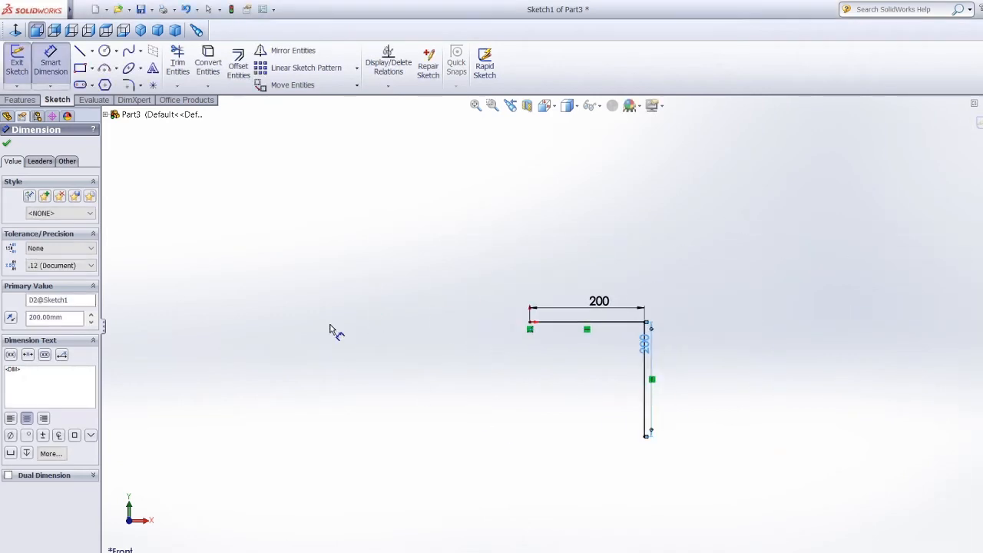
pyautogui.click(81, 51)
pyautogui.click(645, 436)
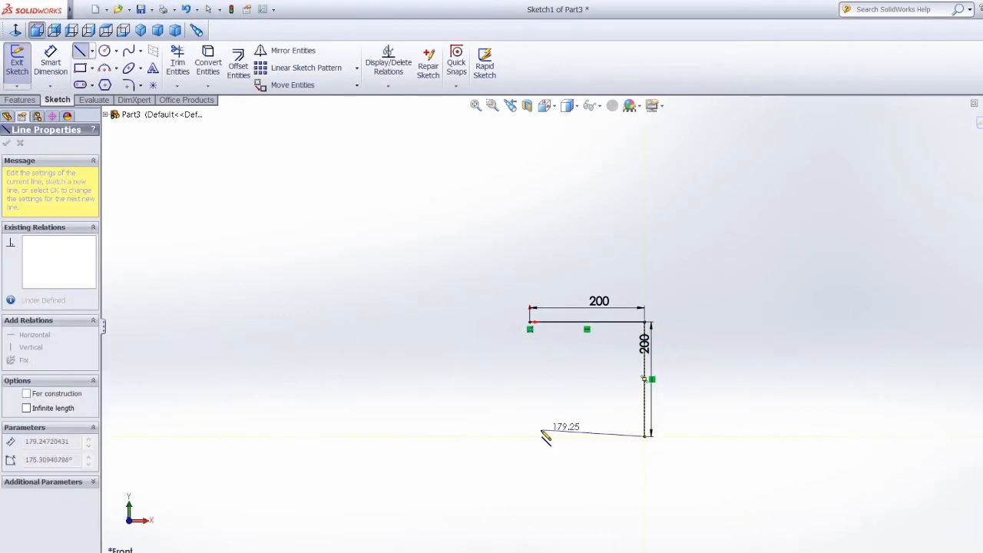
pyautogui.click(530, 436)
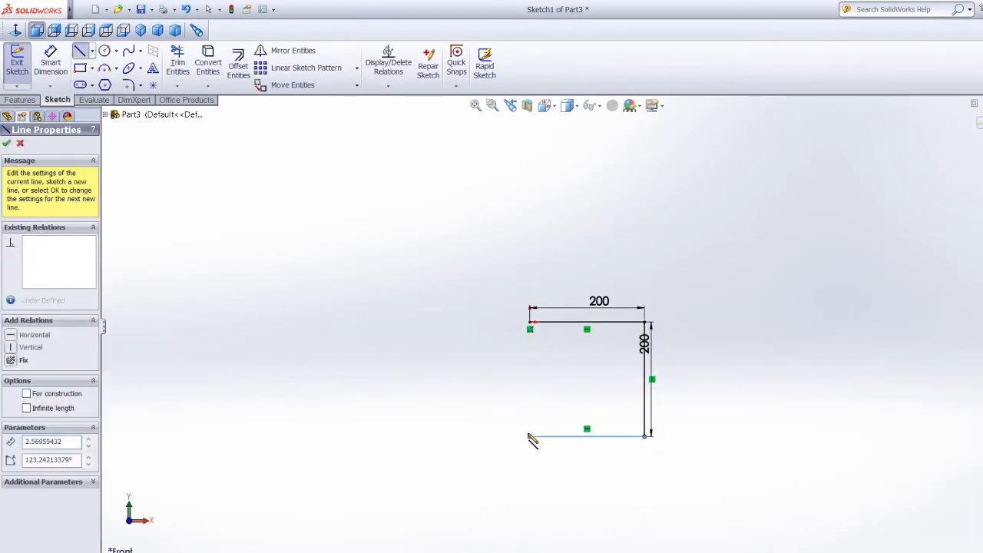
pyautogui.click(530, 388)
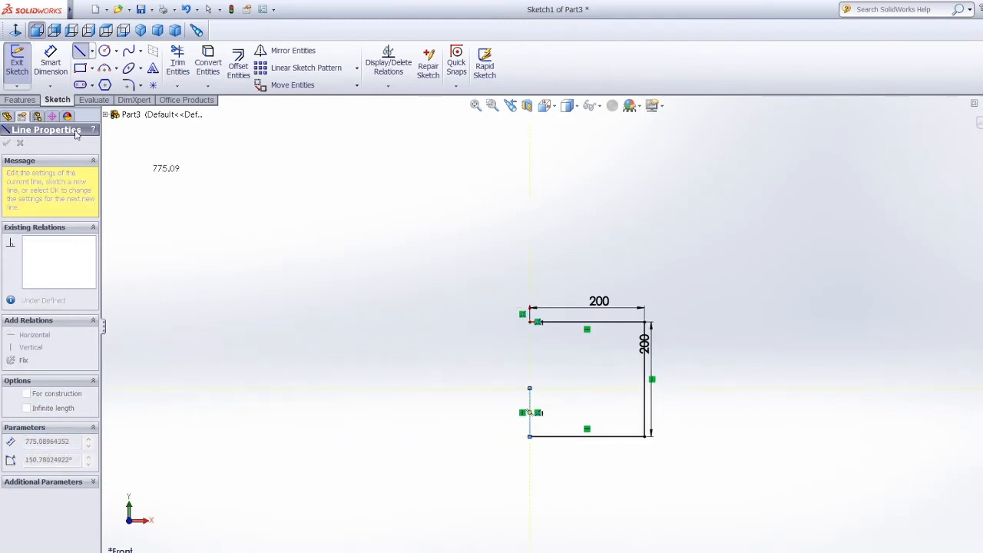
# Dimension the short vertical line below the origin and set its length to 100 mm.
pyautogui.click(63, 71)
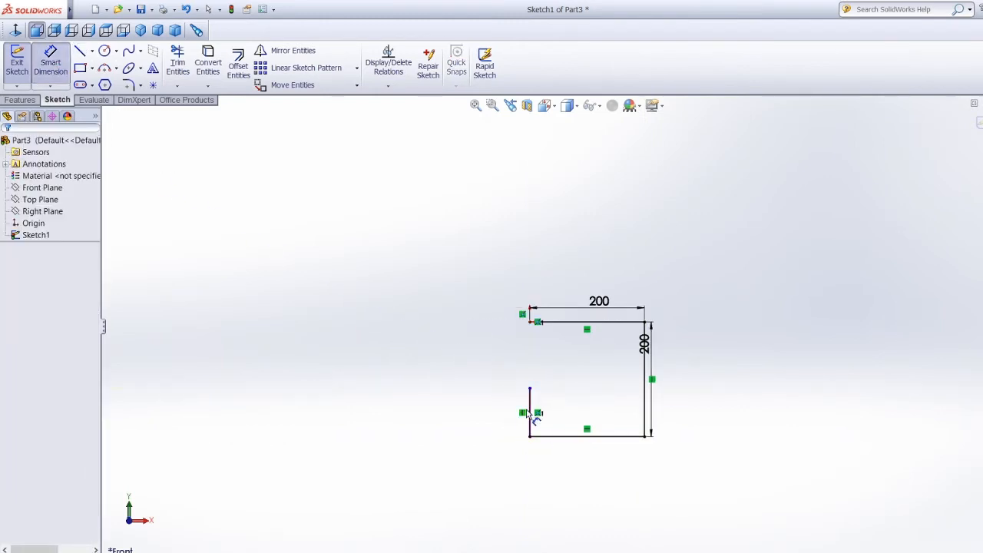
pyautogui.doubleClick(552, 413)
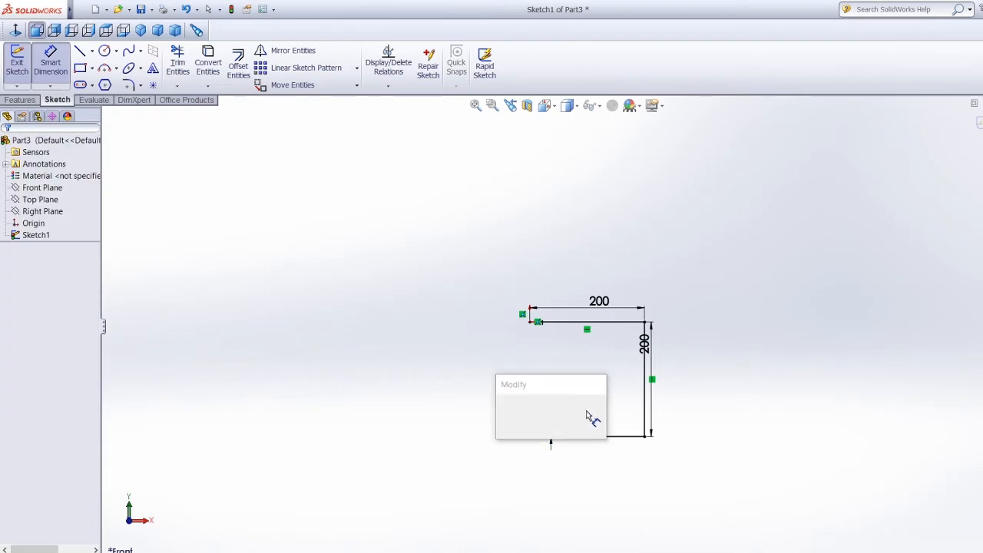
pyautogui.write('100')
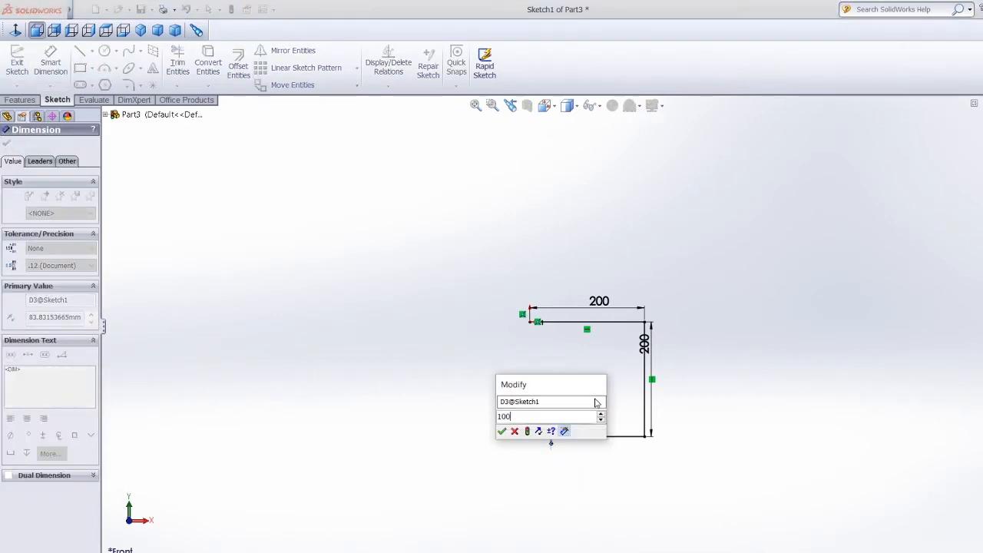
pyautogui.press('Return')
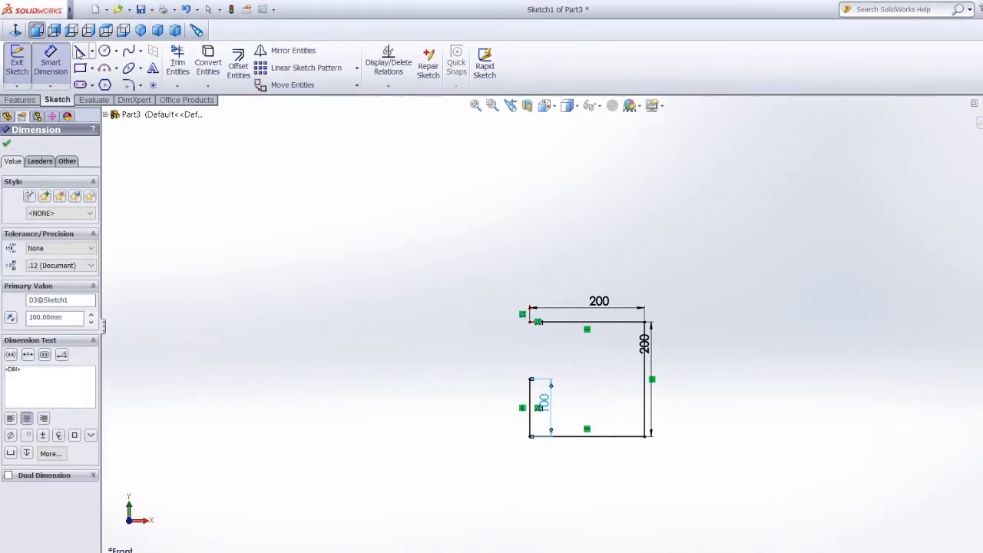
# Draw a horizontal line about 342 mm long leftward from the upper end of the 100 mm vertical line.
pyautogui.press('l')
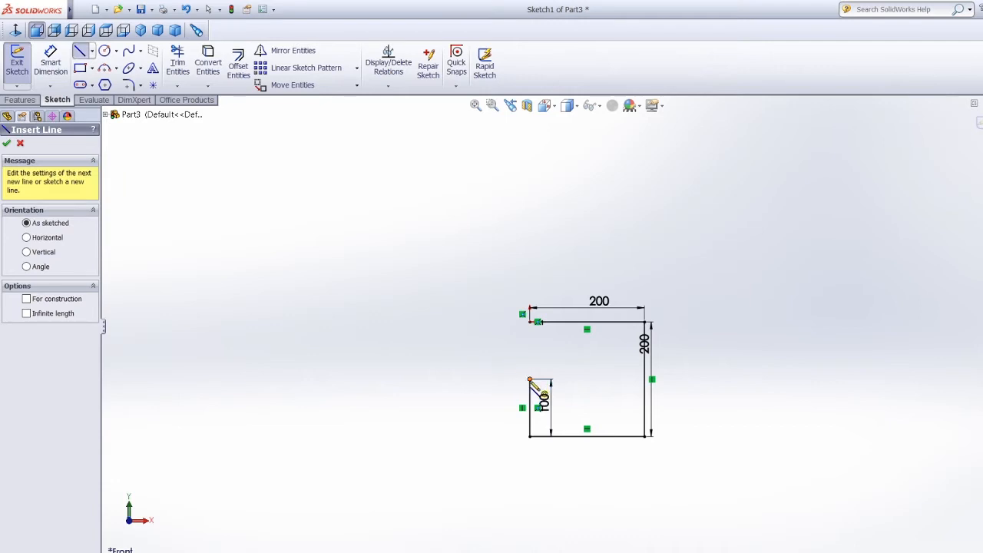
pyautogui.click(530, 381)
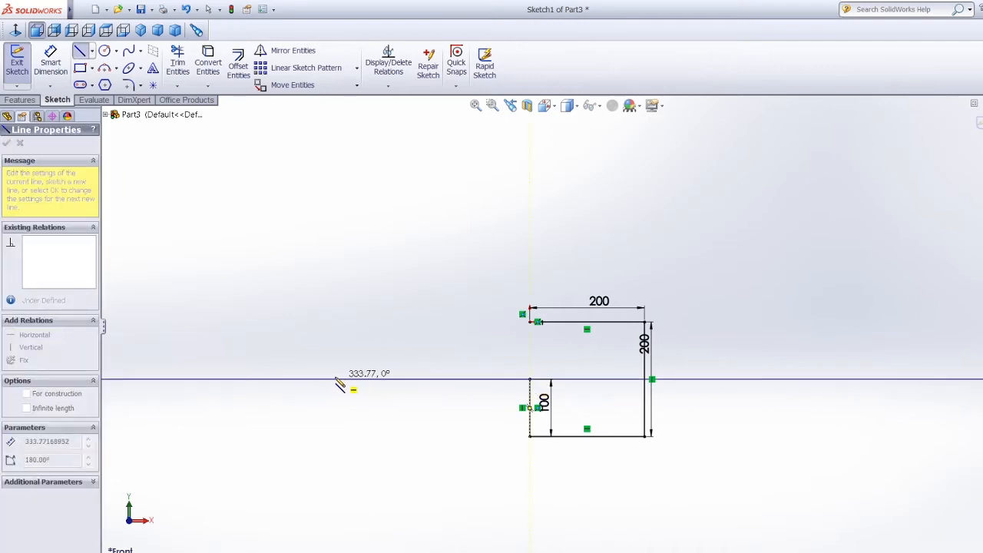
pyautogui.click(335, 380)
# Dimension the long horizontal line running leftward from the 100 mm vertical line and set its length to 550 mm.
pyautogui.click(50, 62)
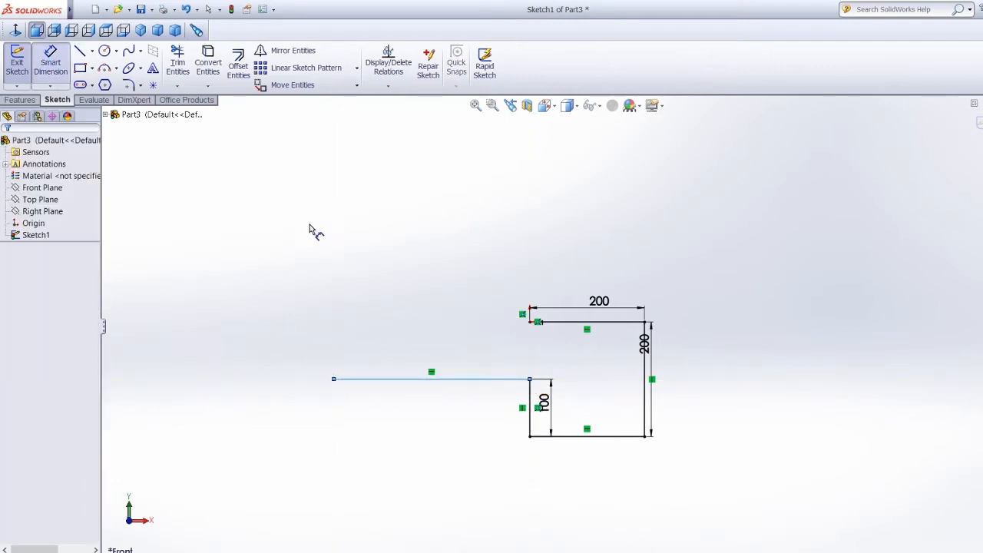
pyautogui.click(421, 406)
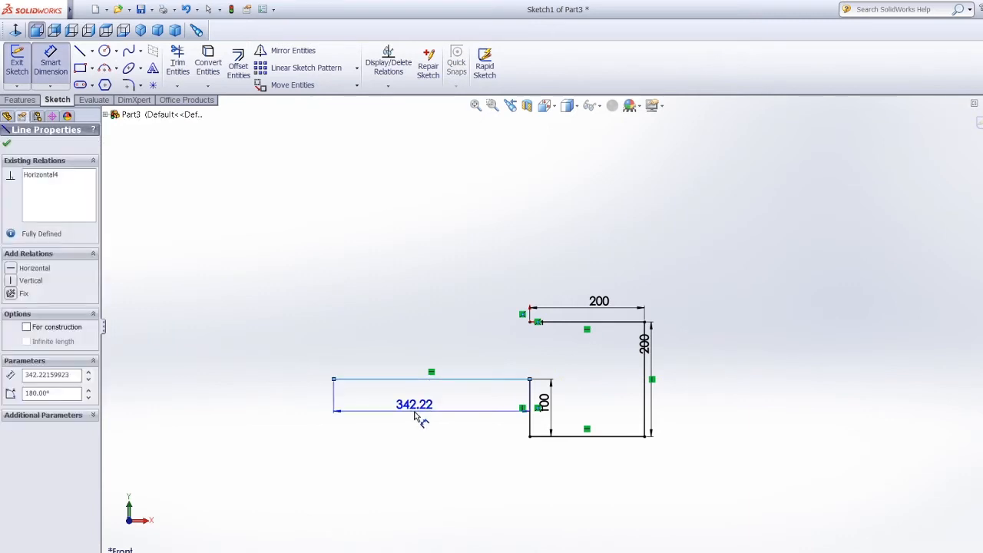
pyautogui.click(417, 416)
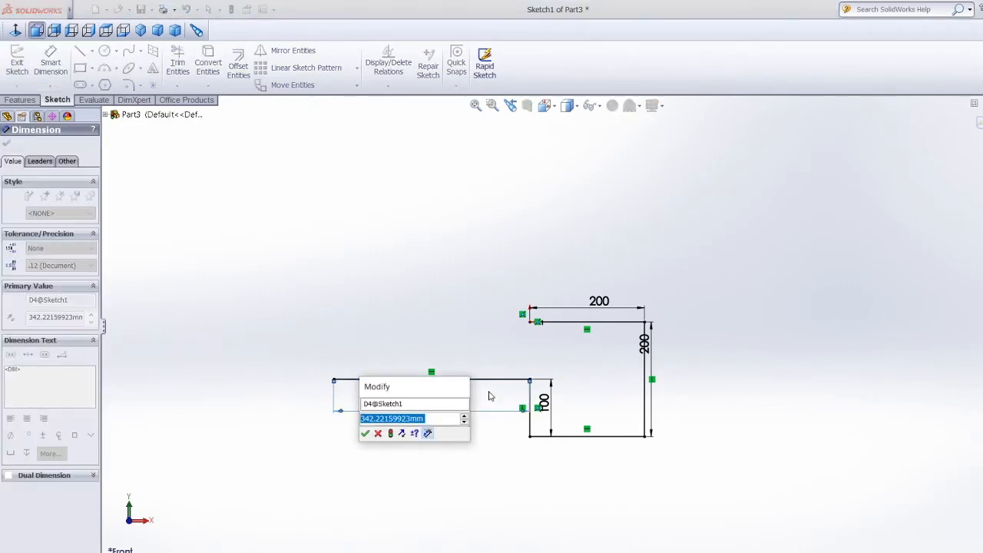
pyautogui.press('BackSpace')
pyautogui.write('550')
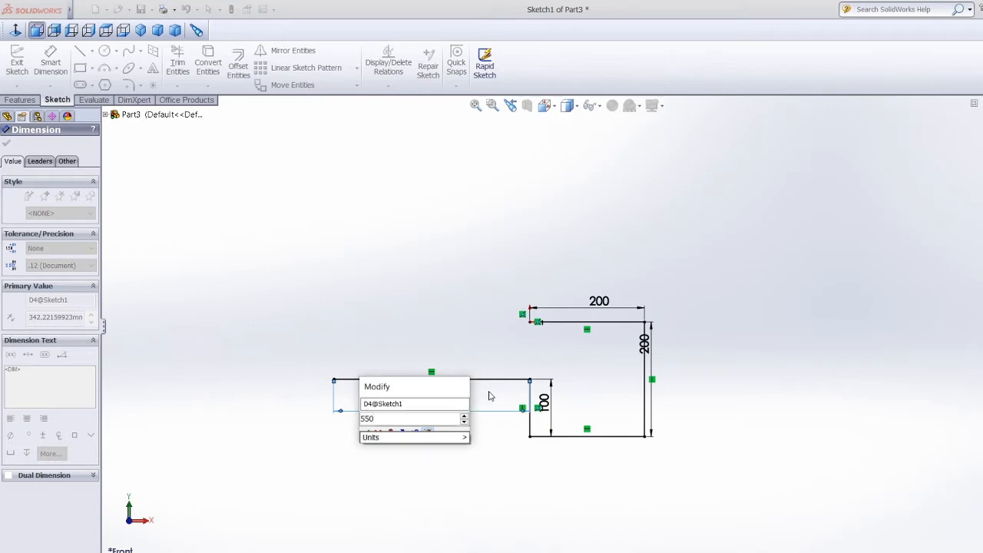
pyautogui.press('Return')
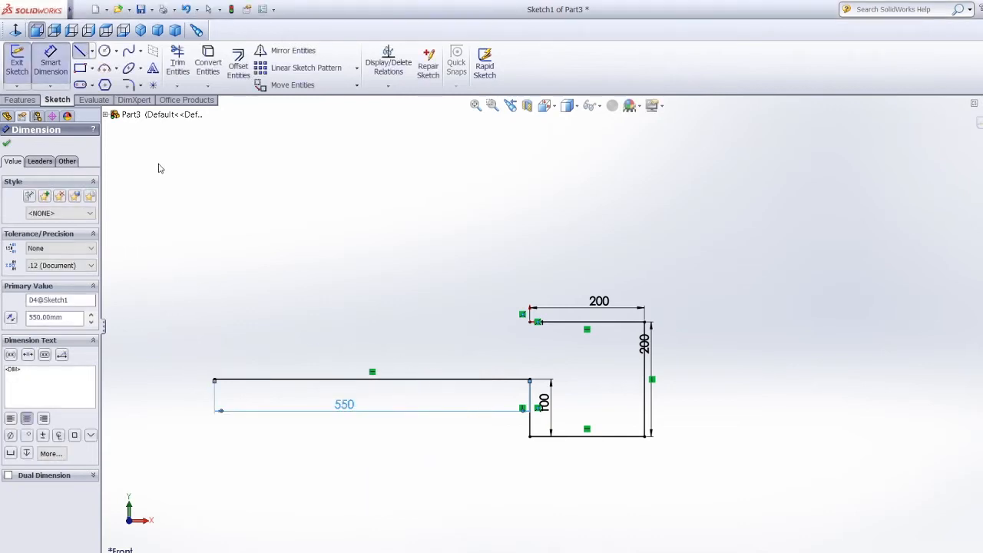
# Draw a vertical line from the 550 mm line's free end down to the profile's lowest level, plus a horizontal line about 151 mm leftward.
pyautogui.click(215, 380)
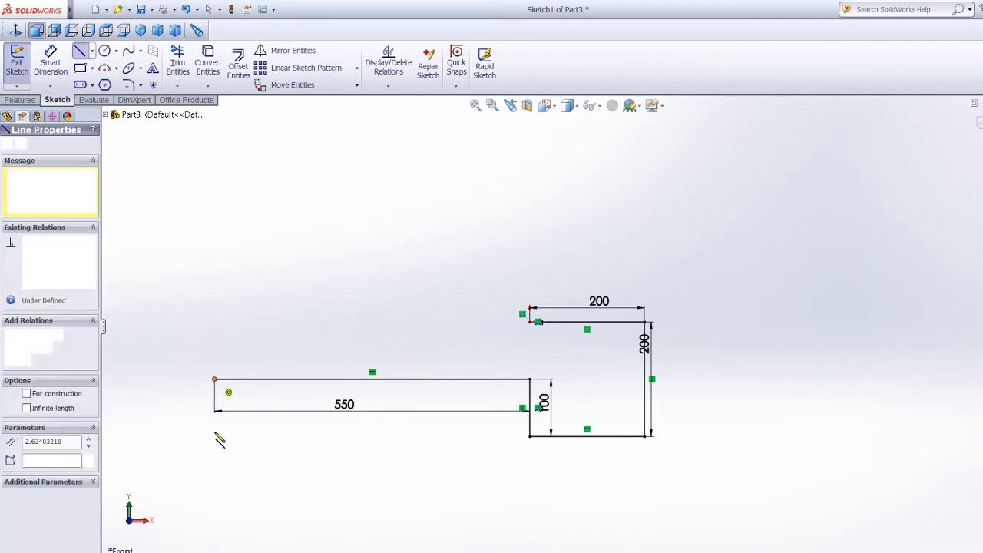
pyautogui.click(215, 437)
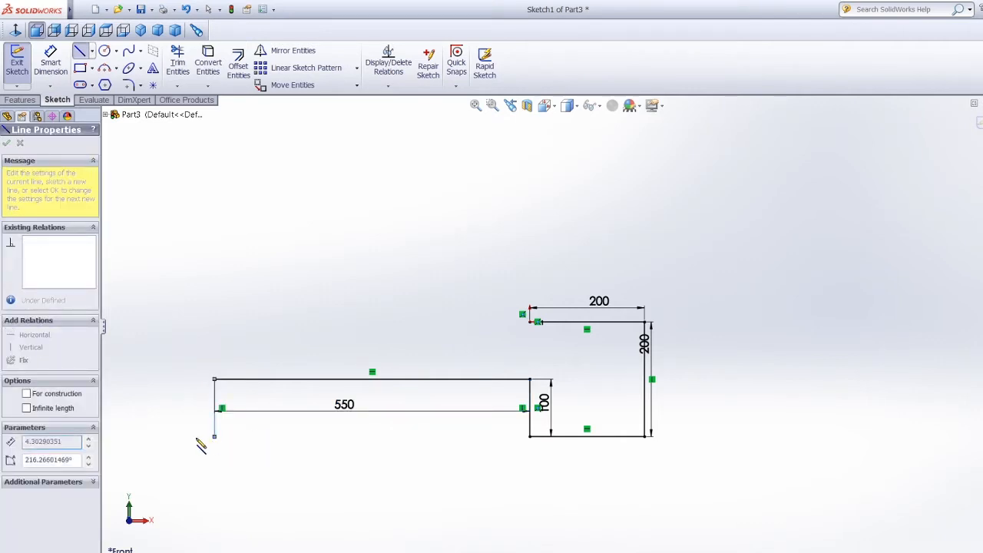
pyautogui.click(128, 437)
# Dimension the new lower horizontal line at the profile's left end and set its length to 200 mm.
pyautogui.click(51, 65)
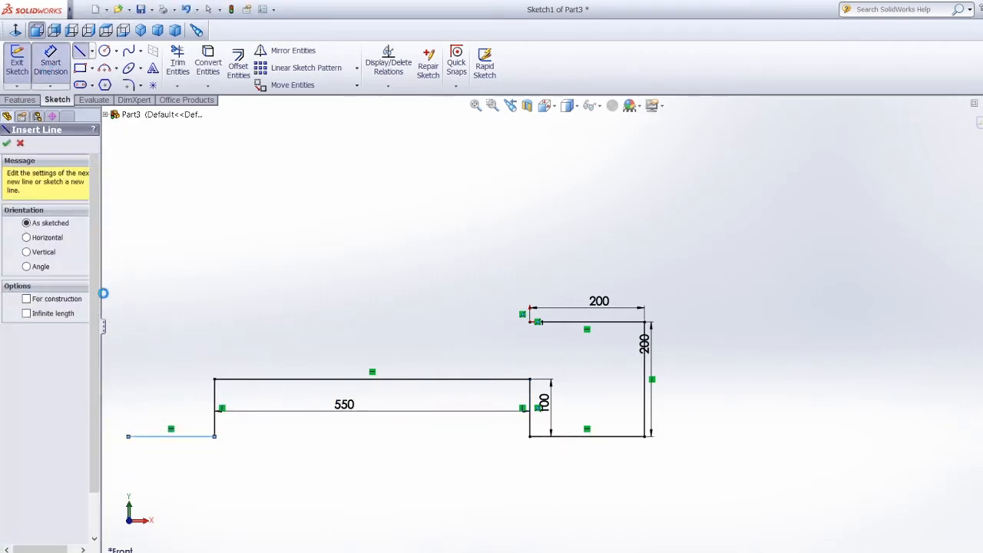
pyautogui.click(195, 455)
pyautogui.click(199, 467)
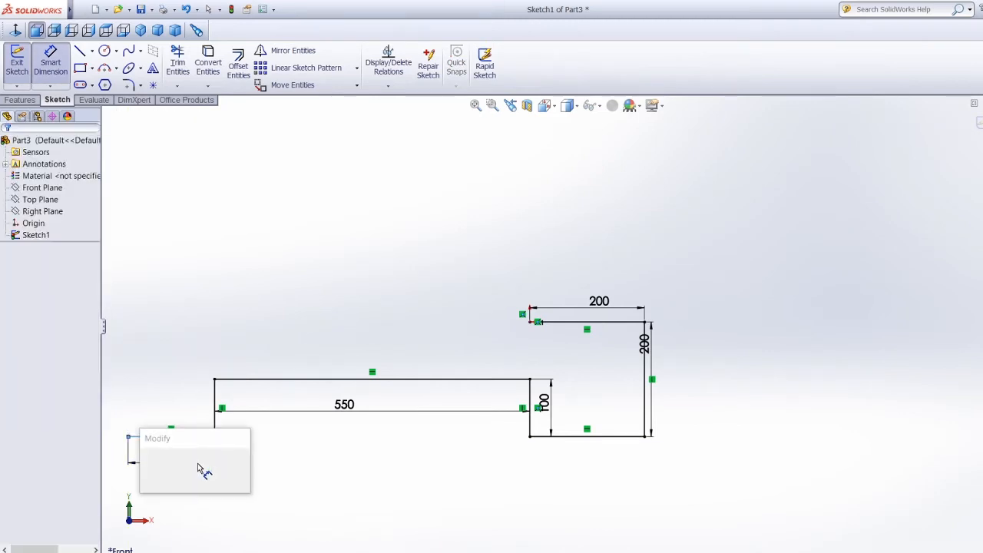
pyautogui.write('200')
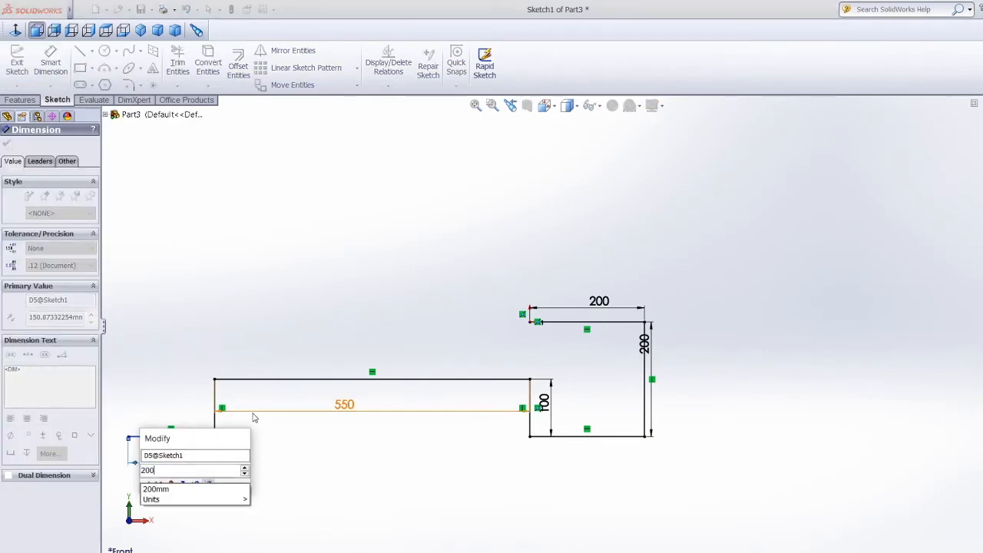
pyautogui.press('Return')
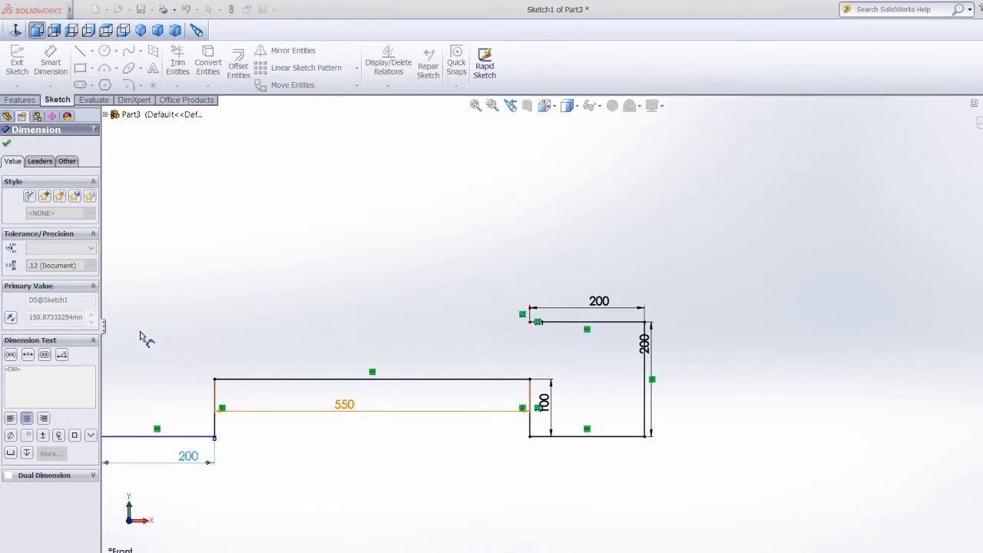
# Draw a vertical line about 451 mm long upward from the free end of the lower-left 200 mm line.
pyautogui.click(36, 30)
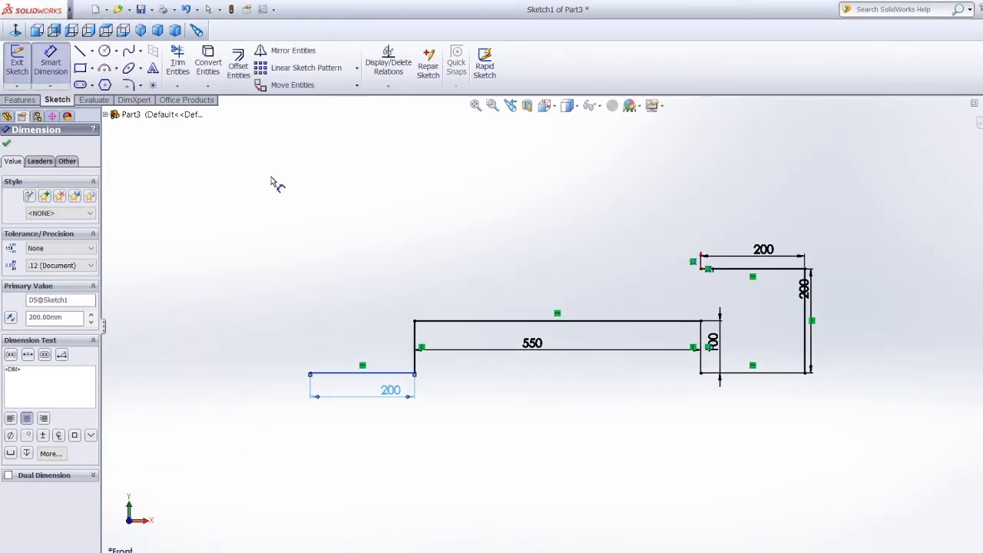
pyautogui.click(311, 374)
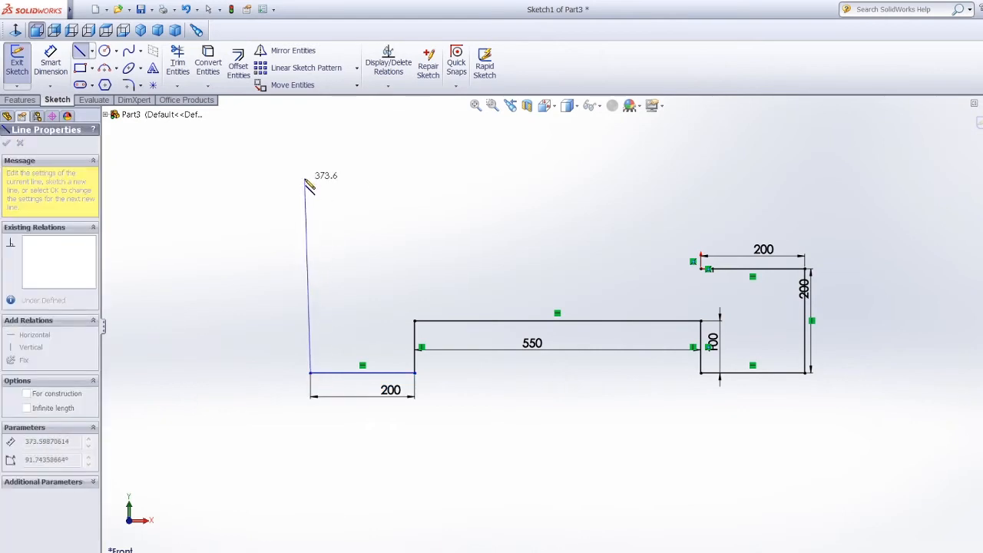
pyautogui.click(311, 137)
# Dimension the tall vertical line on the profile's left side and set its length to 500 mm.
pyautogui.click(65, 58)
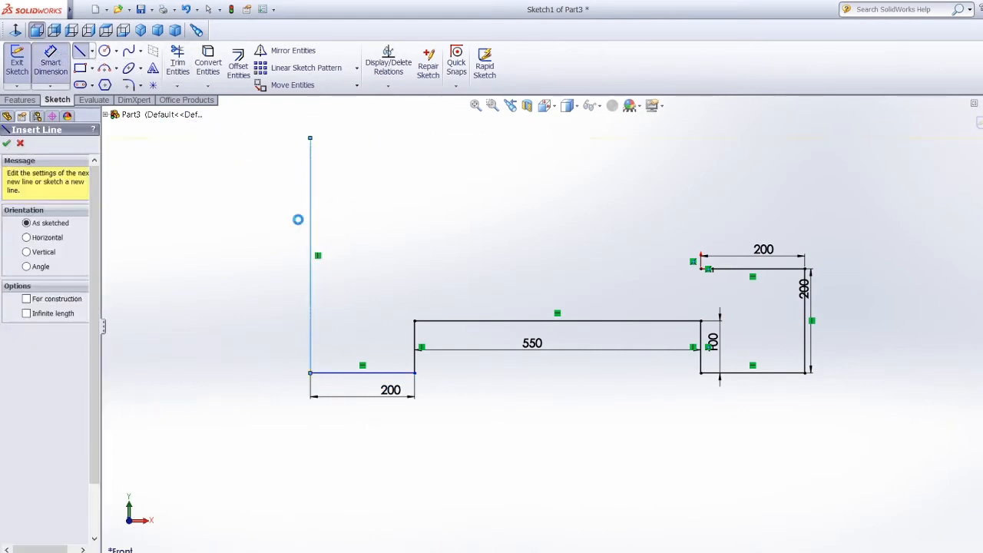
pyautogui.click(310, 233)
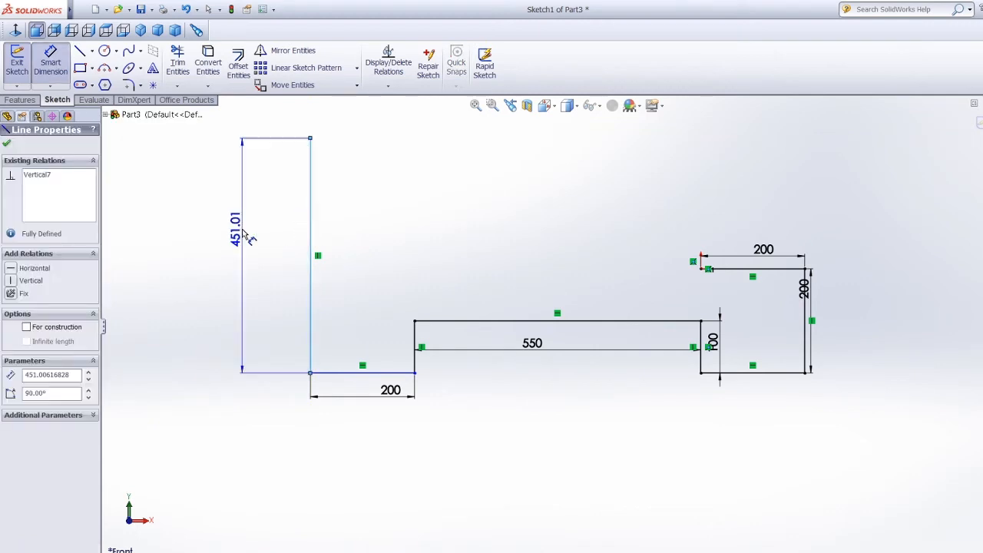
pyautogui.click(253, 227)
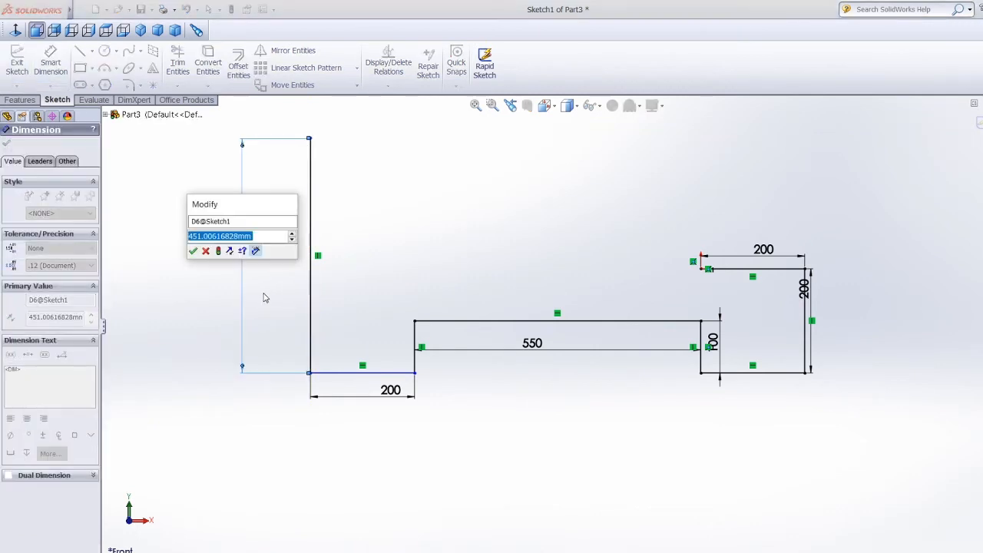
pyautogui.write('500')
pyautogui.press('Return')
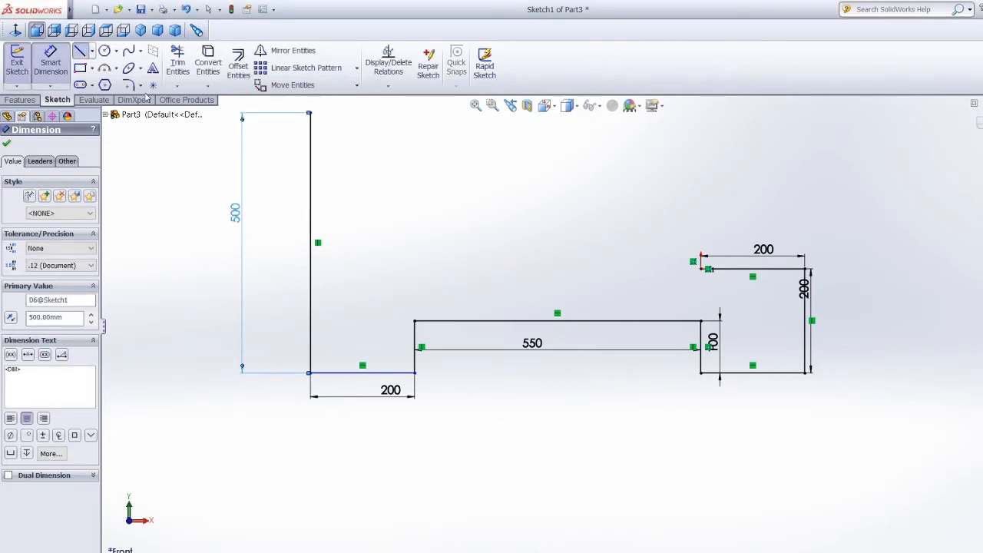
# Draw a 200 mm horizontal line rightward from the 500 mm line's upper end, plus a vertical line about 79 mm downward.
pyautogui.press('l')
pyautogui.click(310, 113)
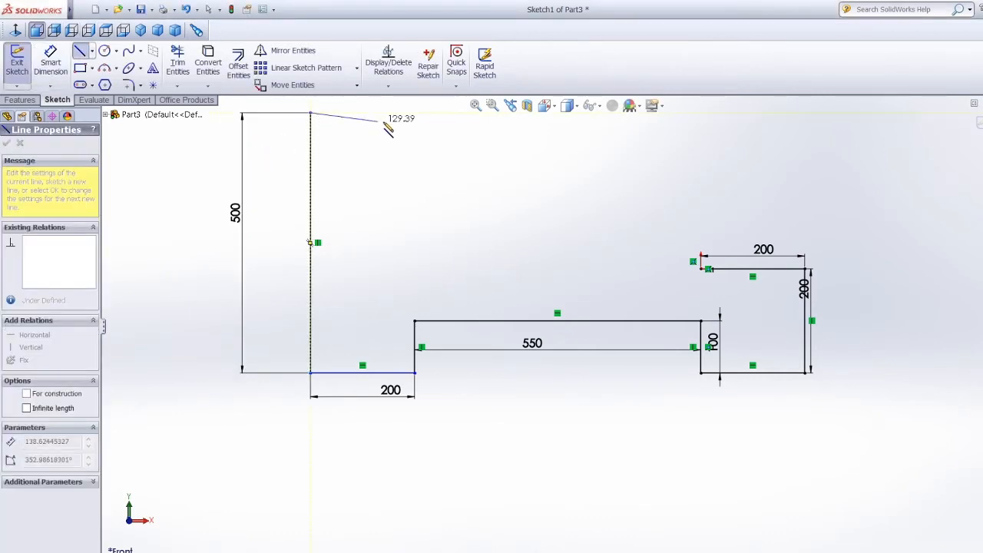
pyautogui.click(415, 114)
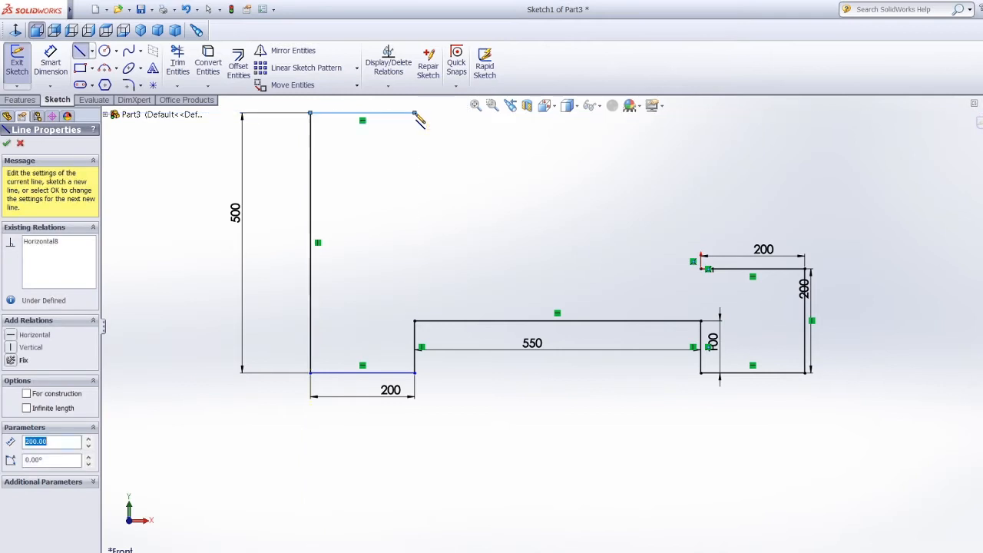
pyautogui.click(415, 154)
# Dimension the short vertical line at the upper end of the profile and set its length to 100 mm.
pyautogui.click(50, 62)
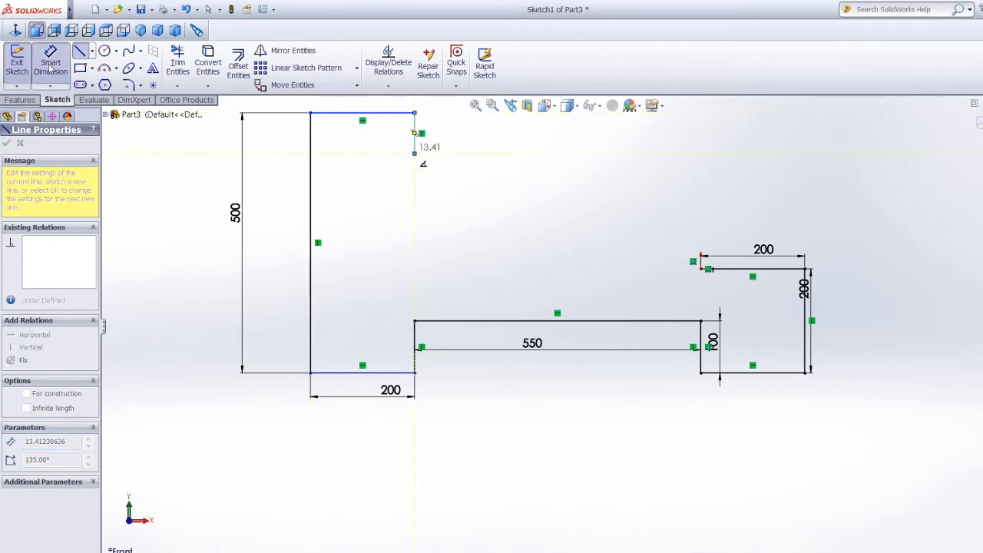
pyautogui.click(422, 139)
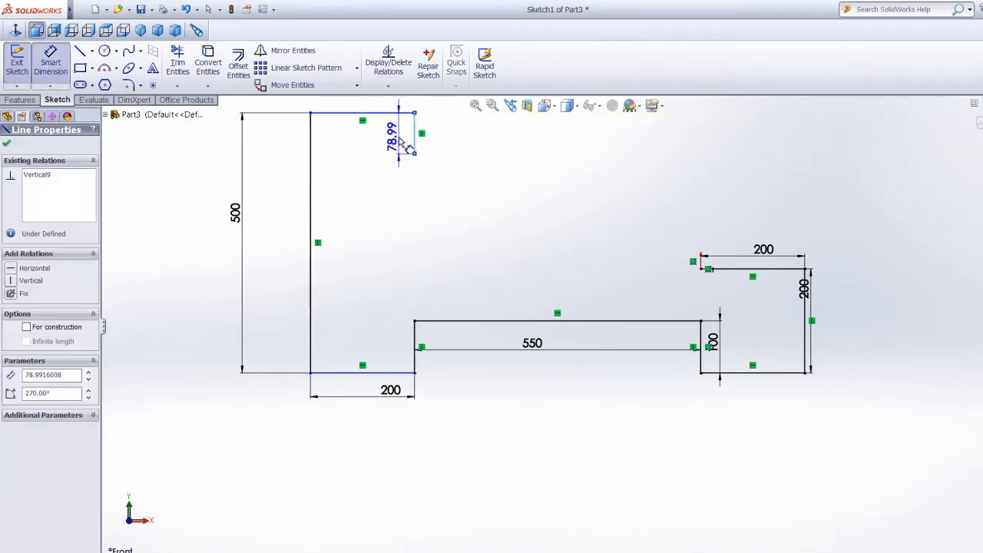
pyautogui.click(406, 148)
pyautogui.write('100')
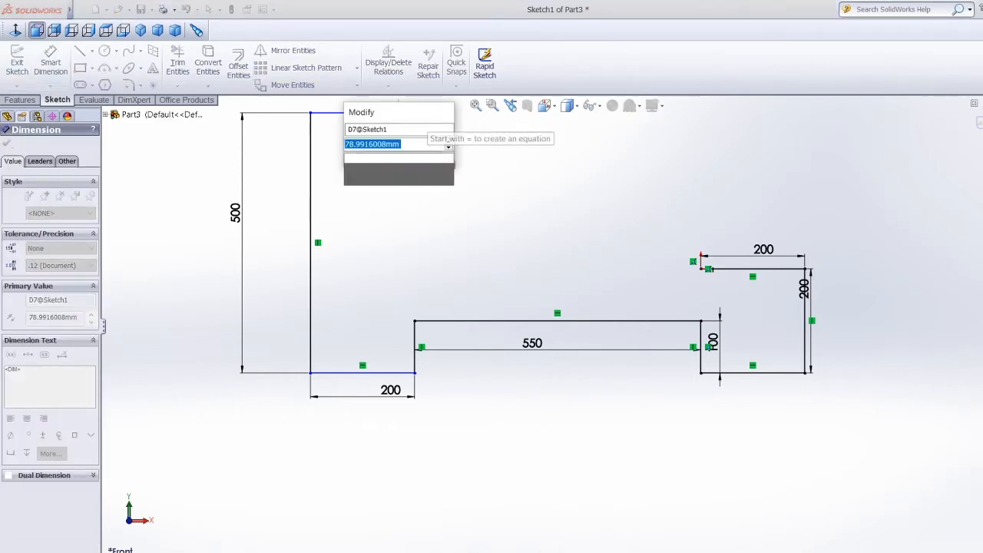
pyautogui.press('Return')
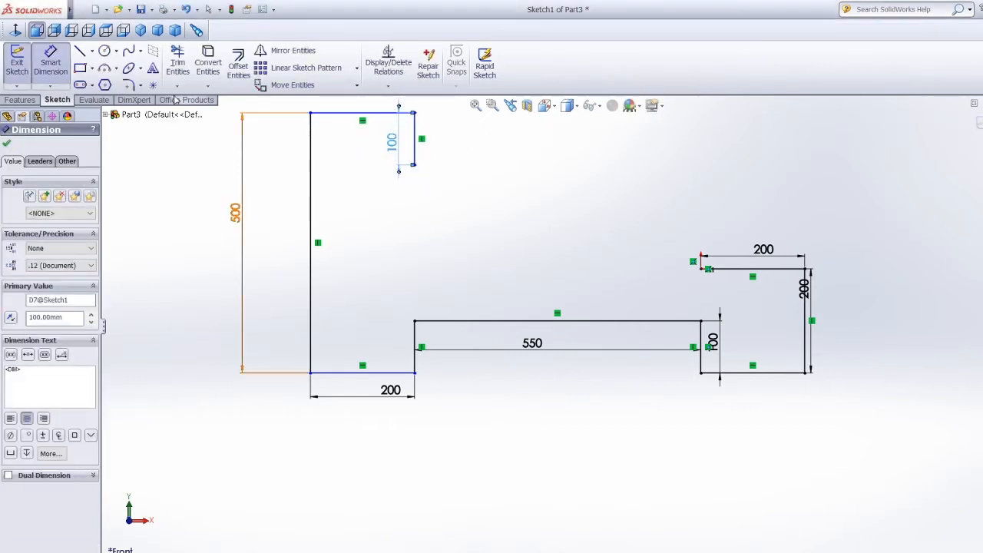
# Draw a horizontal line about 160 mm long rightward from the lower end of the upper 100 mm vertical line.
pyautogui.click(81, 53)
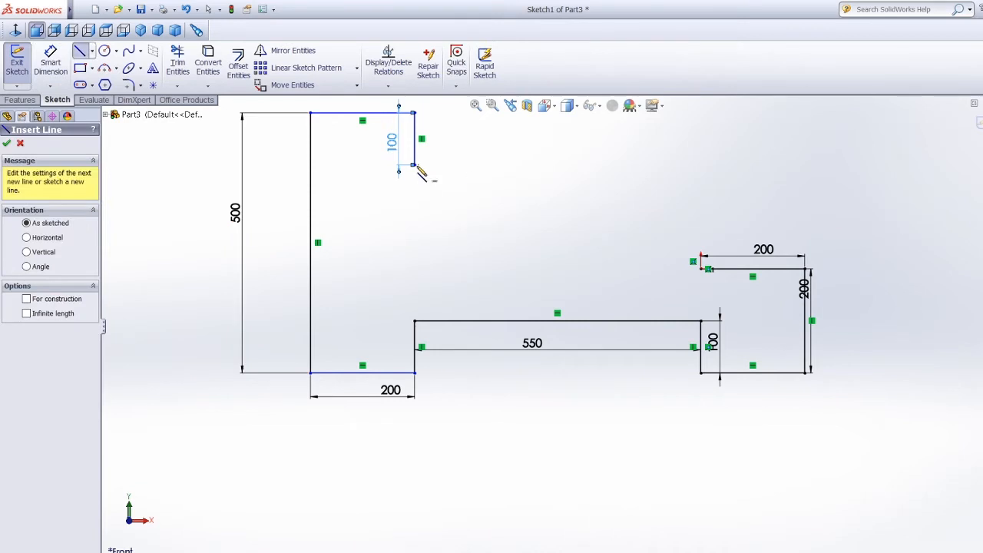
pyautogui.click(415, 165)
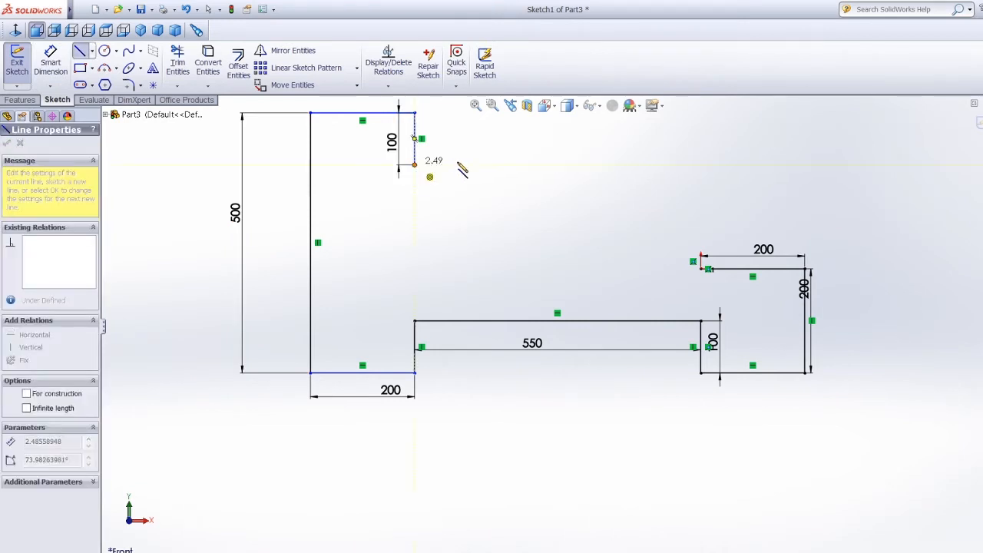
pyautogui.click(497, 164)
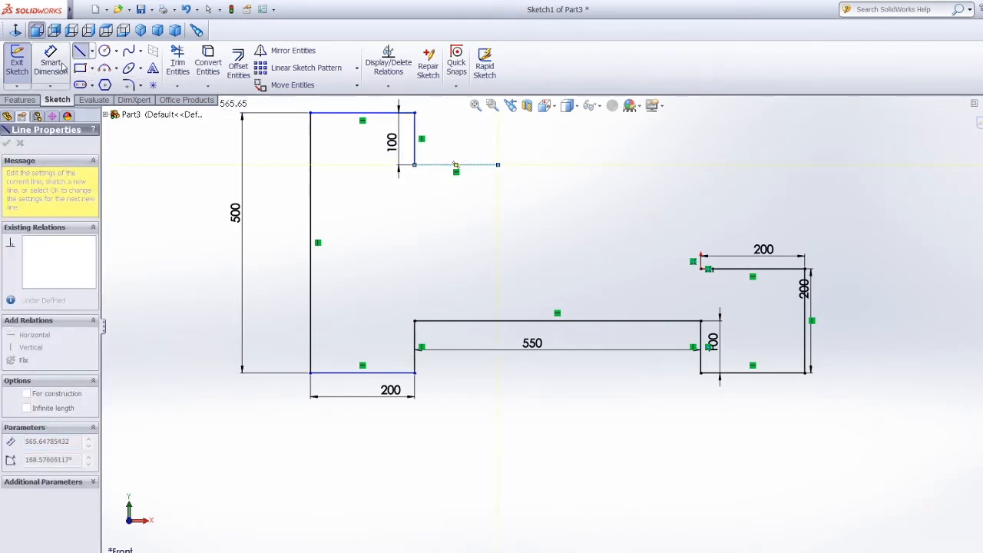
# Dimension the horizontal step line below the profile's top edge and set its length to 200 mm.
pyautogui.click(51, 61)
pyautogui.click(472, 165)
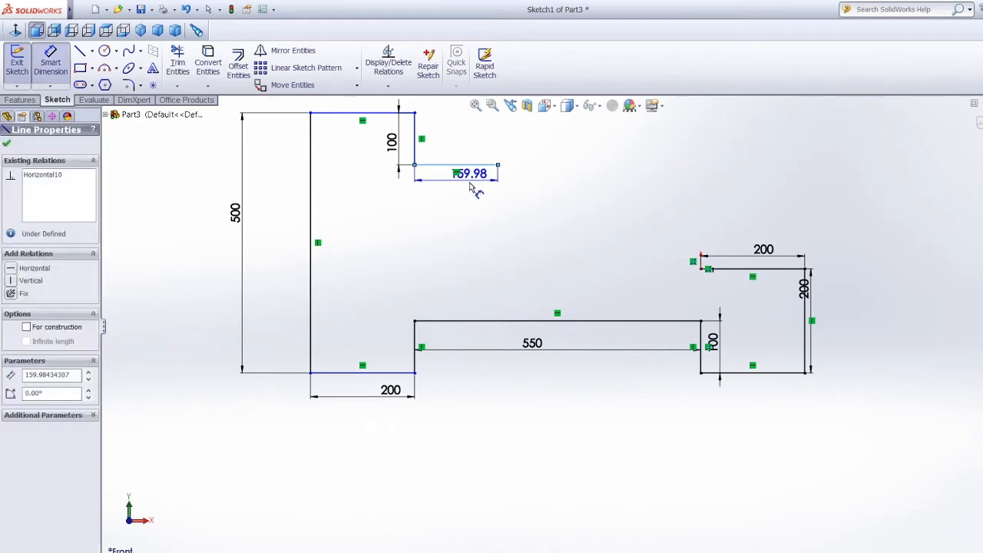
pyautogui.click(475, 192)
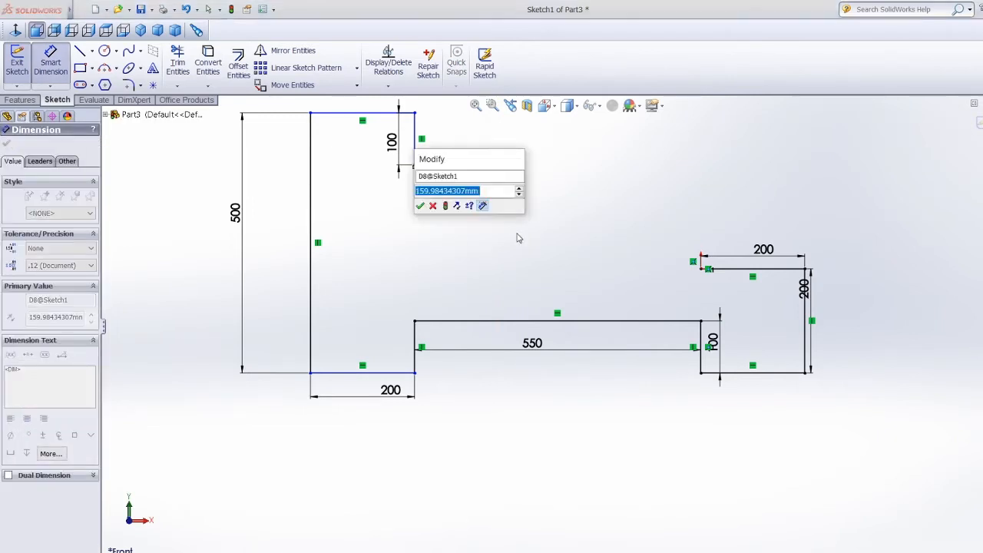
pyautogui.write('350')
pyautogui.press('Return')
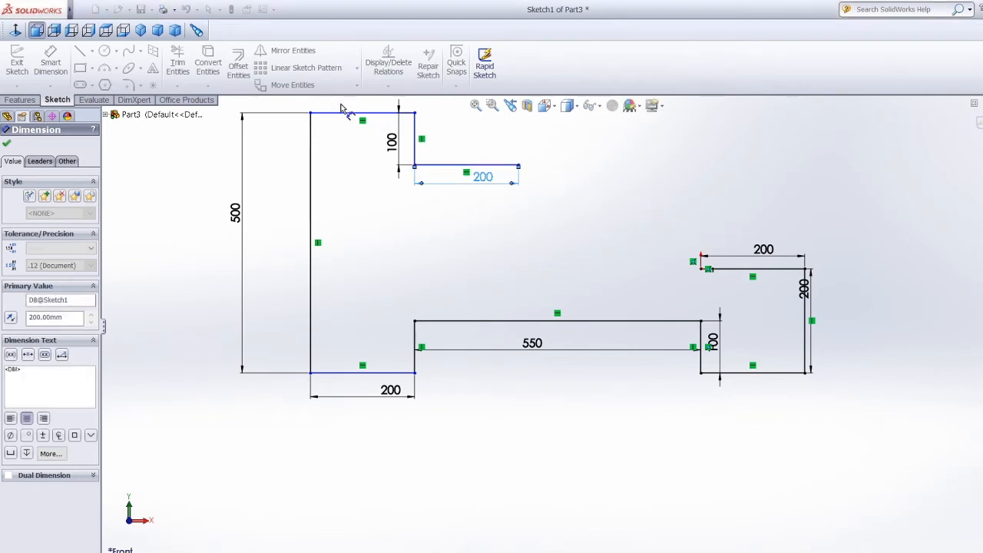
pyautogui.press('Escape')
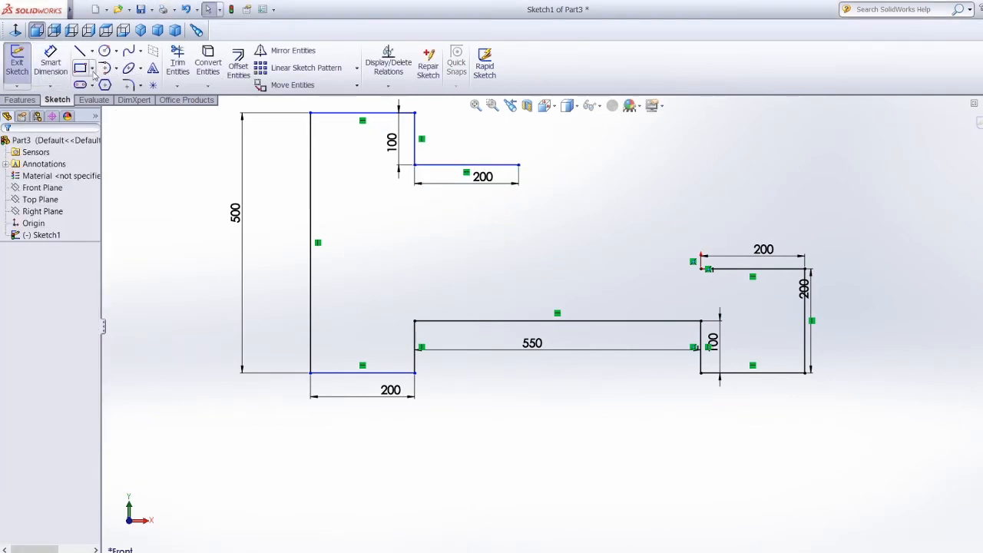
# Close the profile with a concave 3 Point Arc of about 581 mm radius from the origin to the 200 mm step line's free end.
pyautogui.click(116, 68)
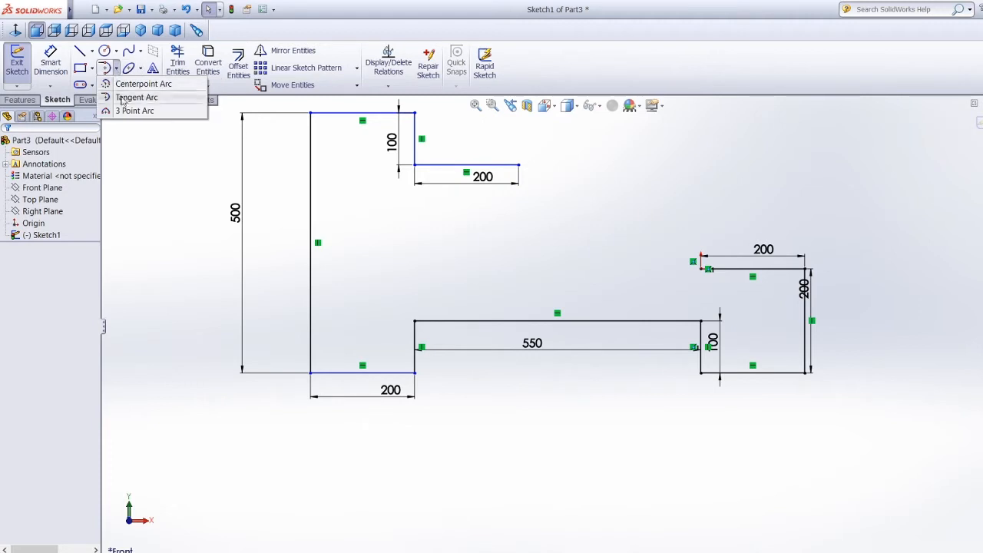
pyautogui.click(127, 112)
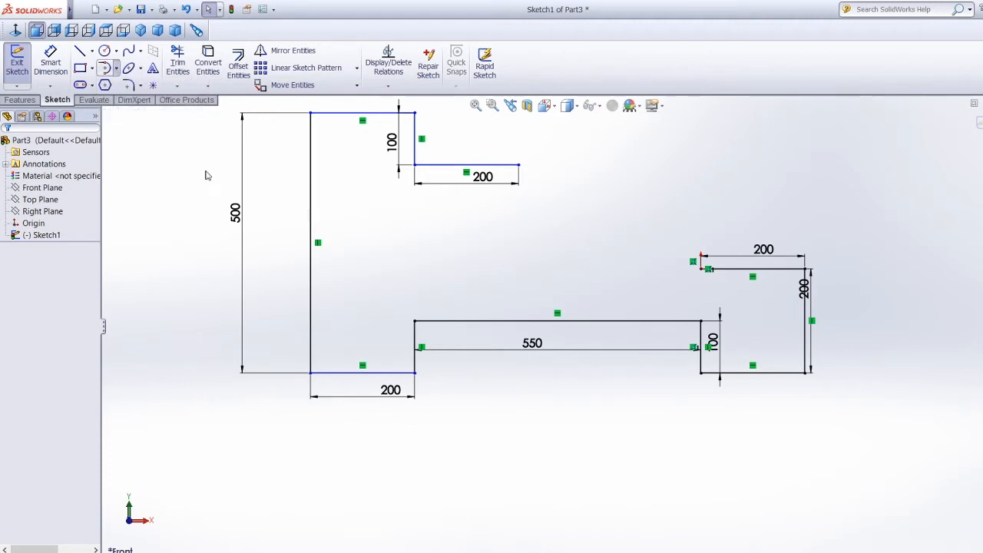
pyautogui.click(699, 271)
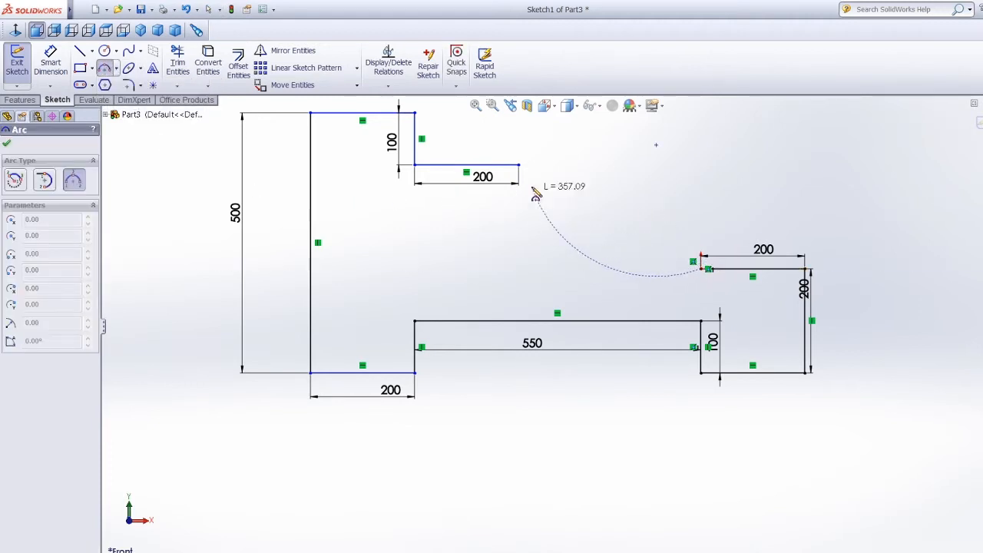
pyautogui.click(521, 167)
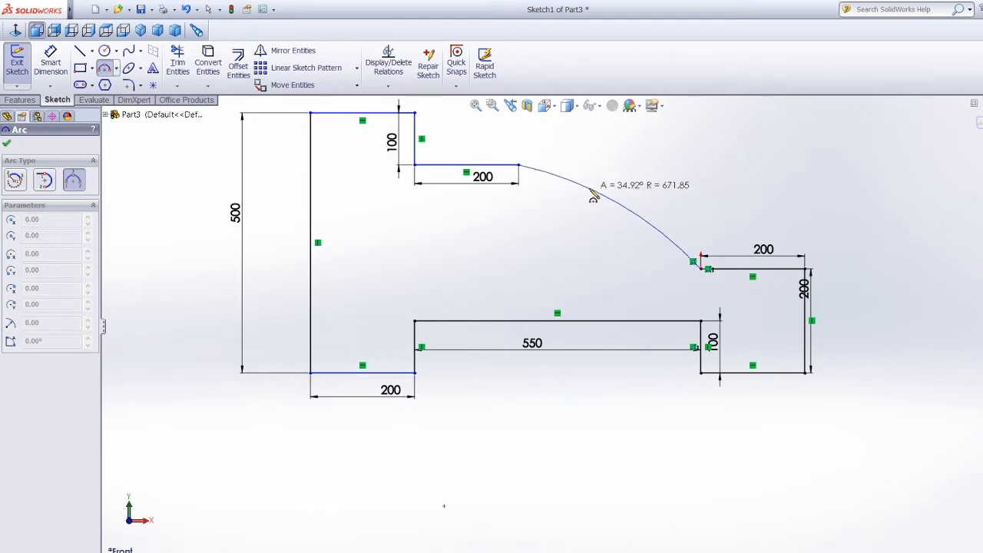
pyautogui.click(575, 219)
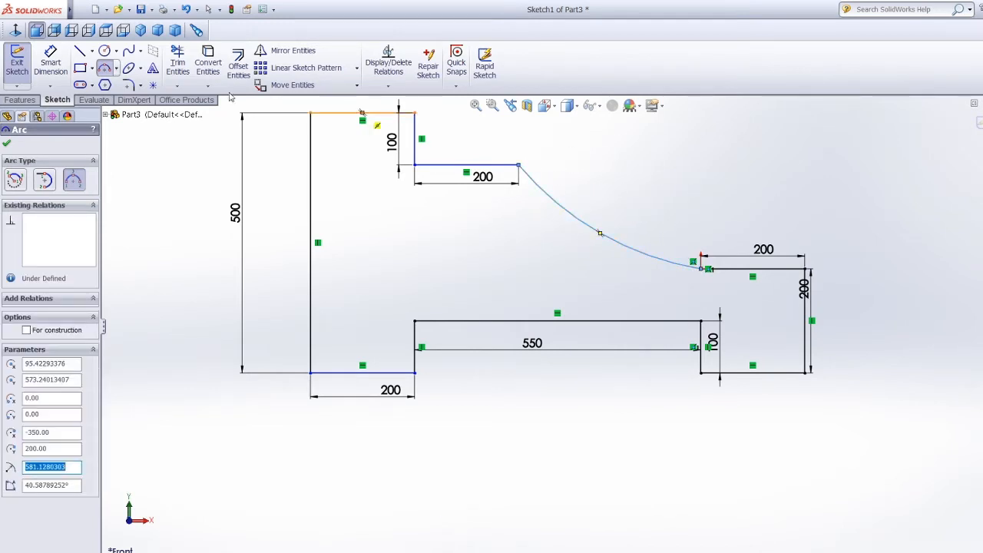
# Dimension the concave arc between the 200 mm step line and the origin and set its radius to 380 mm.
pyautogui.click(50, 62)
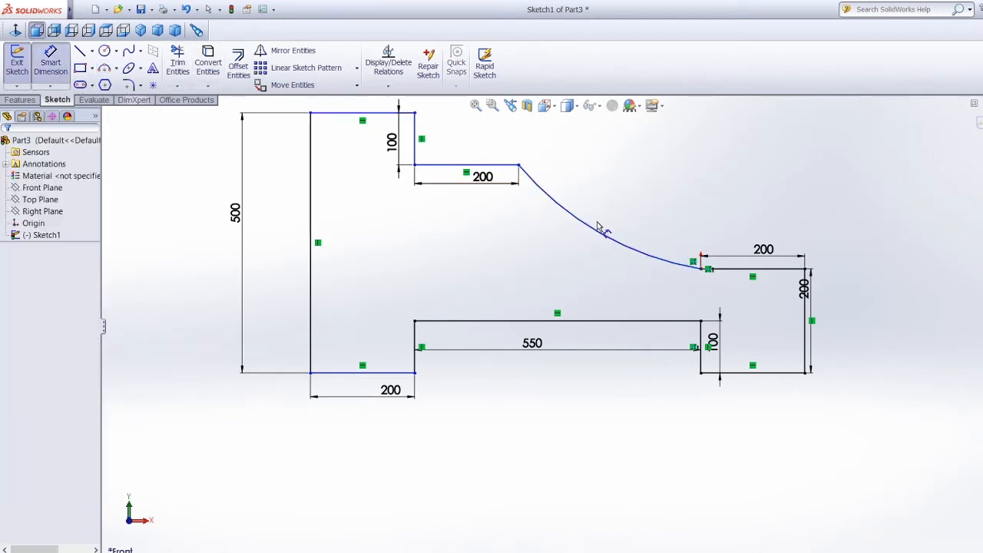
pyautogui.click(621, 218)
pyautogui.click(623, 216)
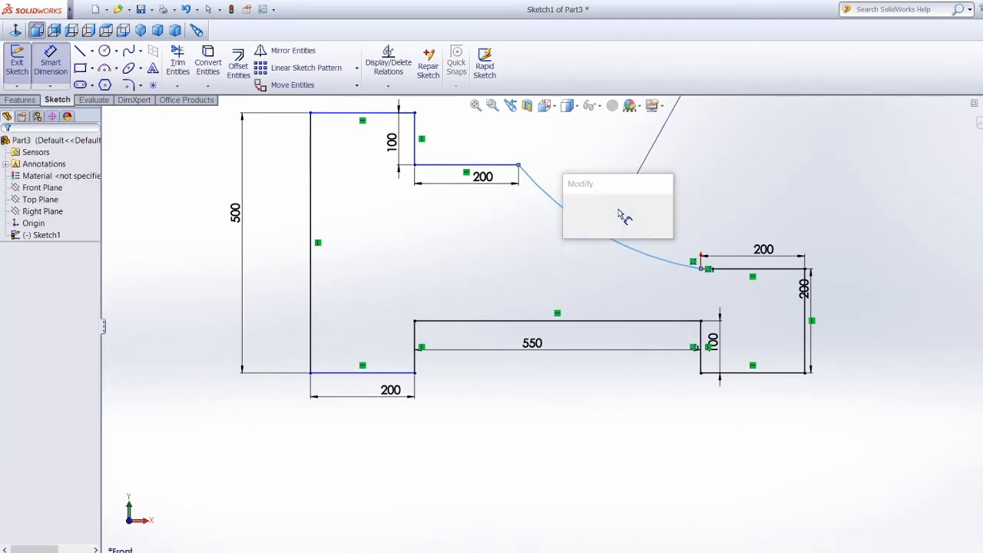
pyautogui.press('BackSpace')
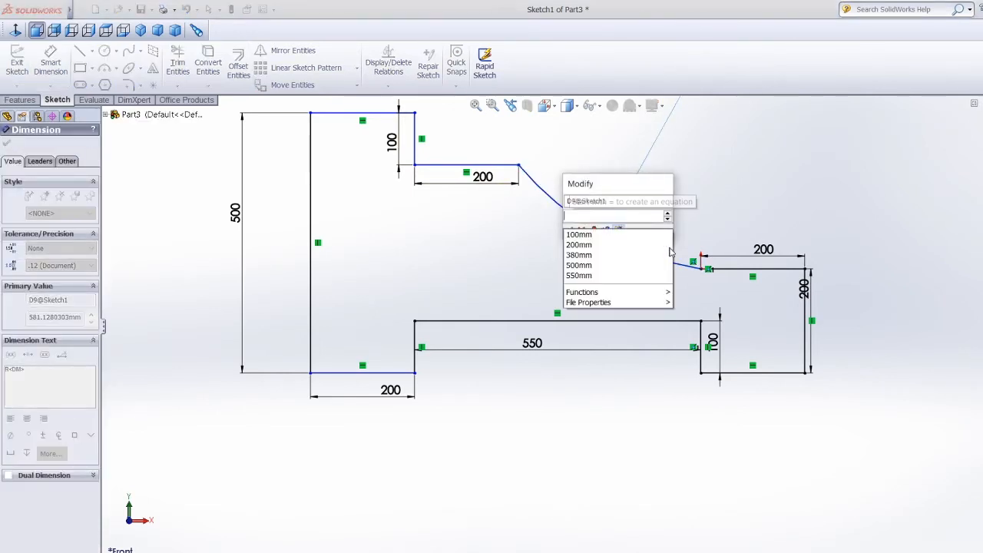
pyautogui.write('380')
pyautogui.press('Return')
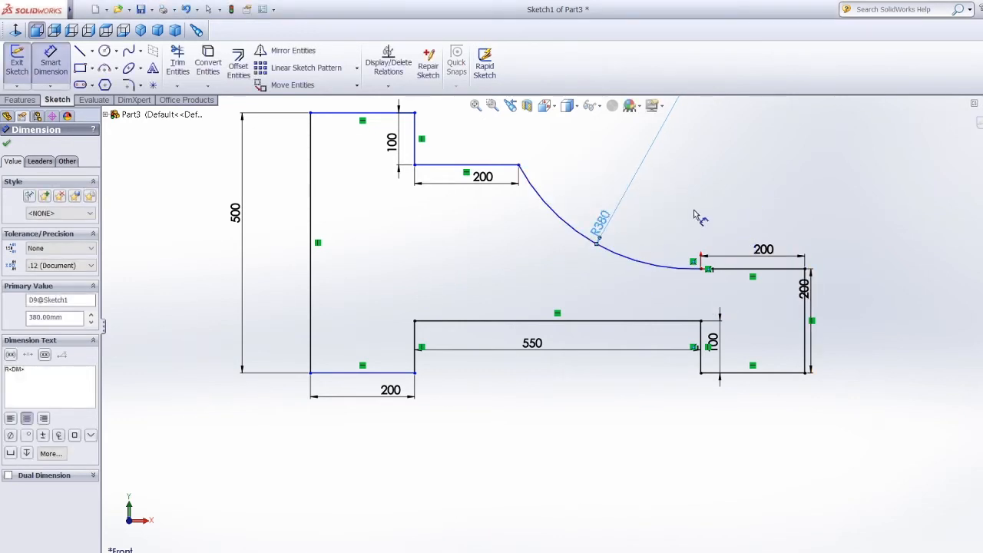
pyautogui.press('Escape')
# Draw a circle centred above the midpoint of the lower-left edge, level with the recess line, and set its diameter to 80 mm.
pyautogui.press('f')
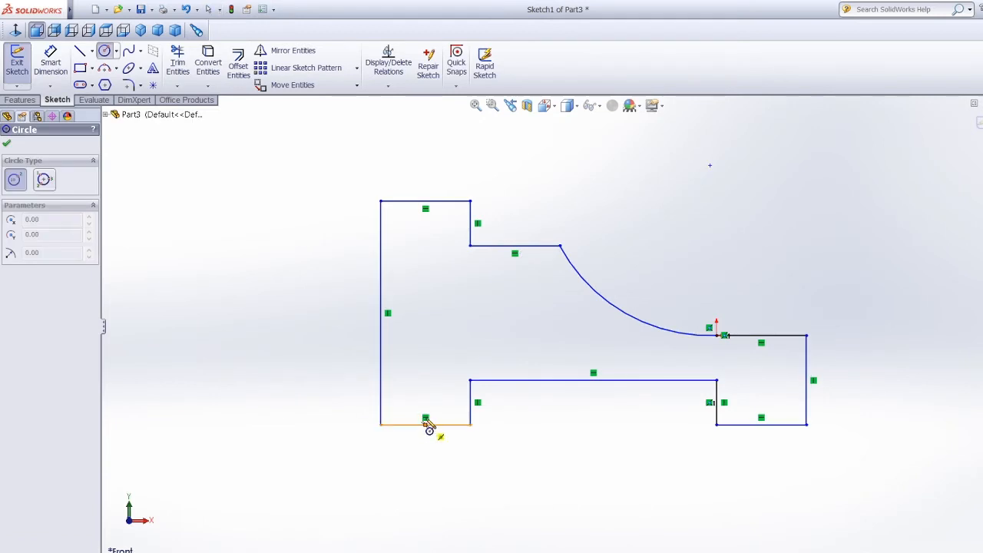
pyautogui.click(425, 381)
pyautogui.click(421, 398)
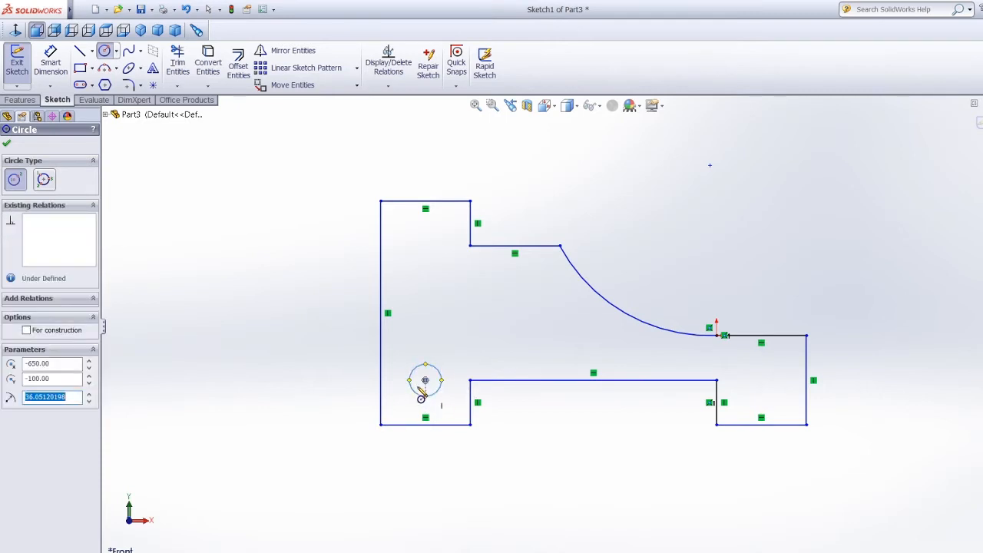
pyautogui.click(50, 63)
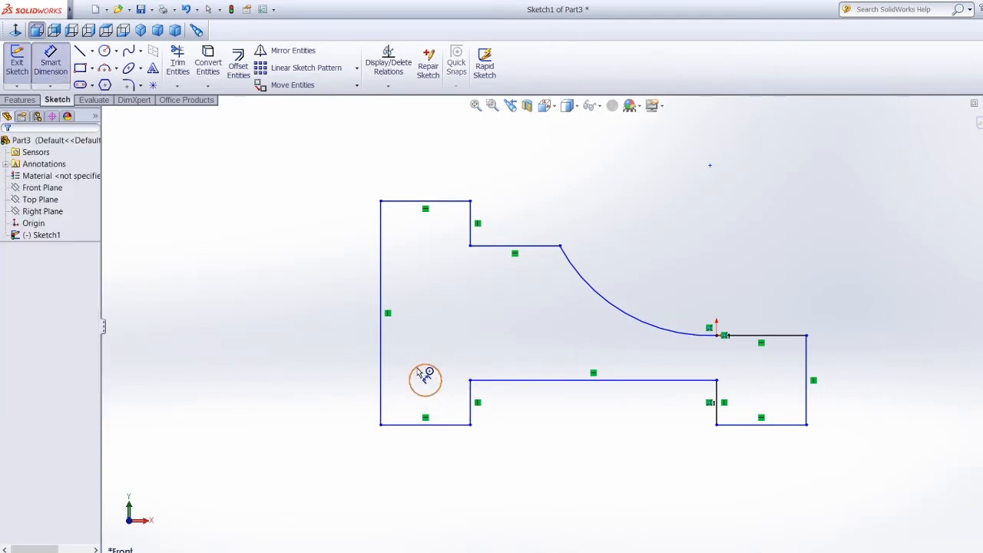
pyautogui.click(421, 375)
pyautogui.click(206, 358)
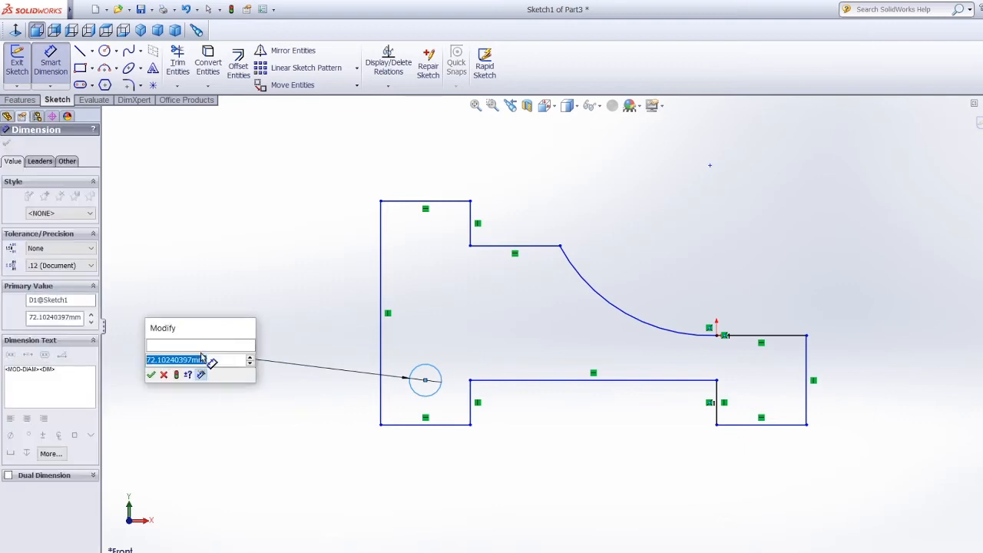
pyautogui.write('=')
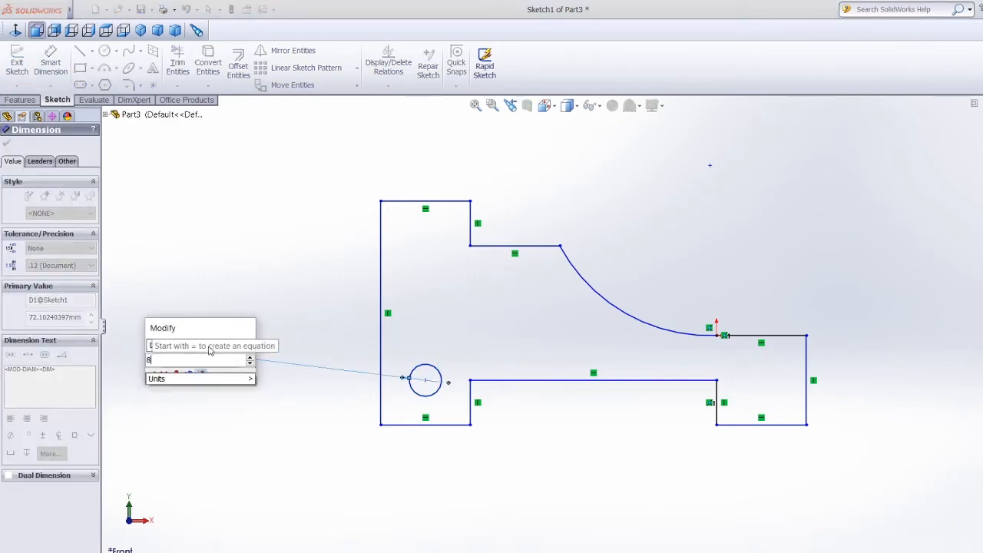
pyautogui.press('Escape')
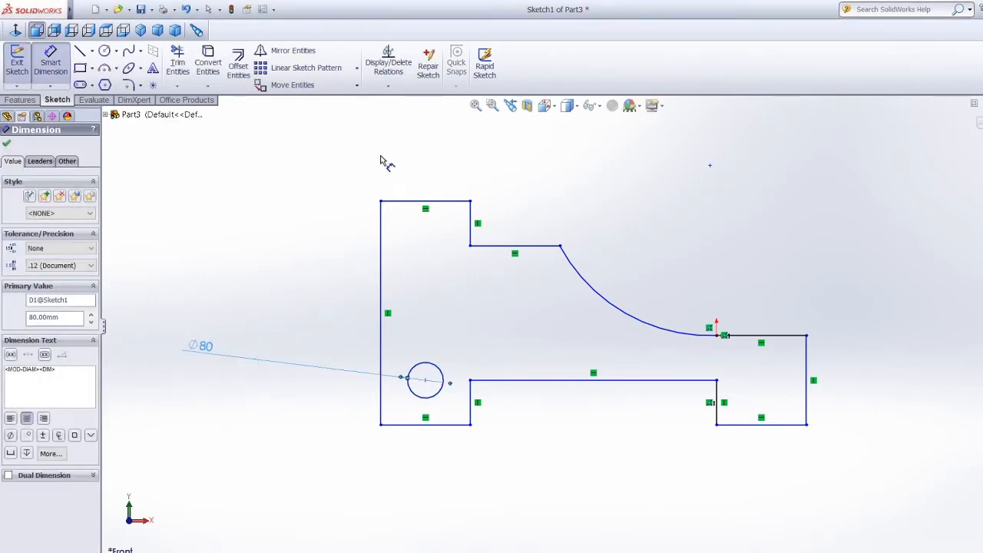
# Draw a circle directly above the 80 mm circle, its centre level with the upper step line, and set its diameter to 60 mm.
pyautogui.click(104, 52)
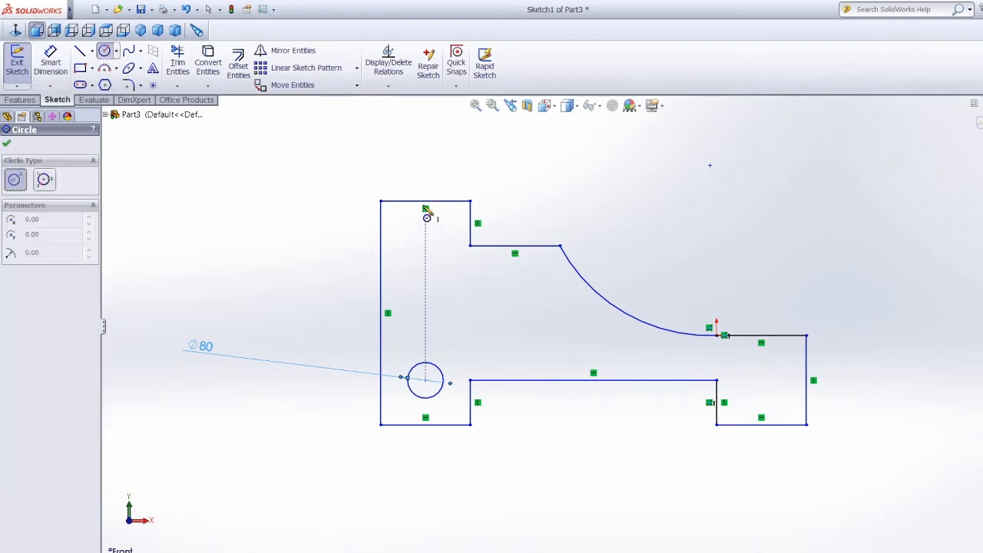
pyautogui.click(425, 247)
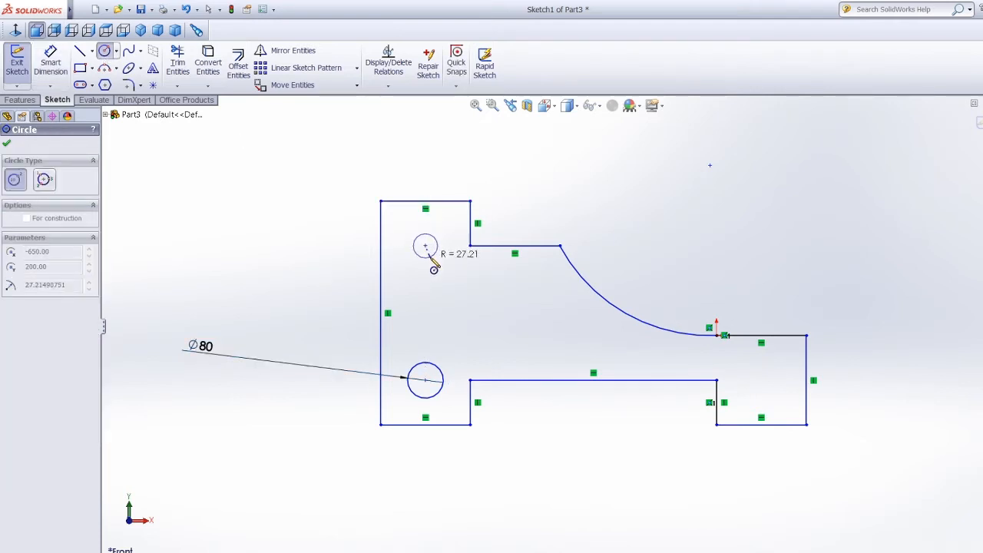
pyautogui.click(431, 259)
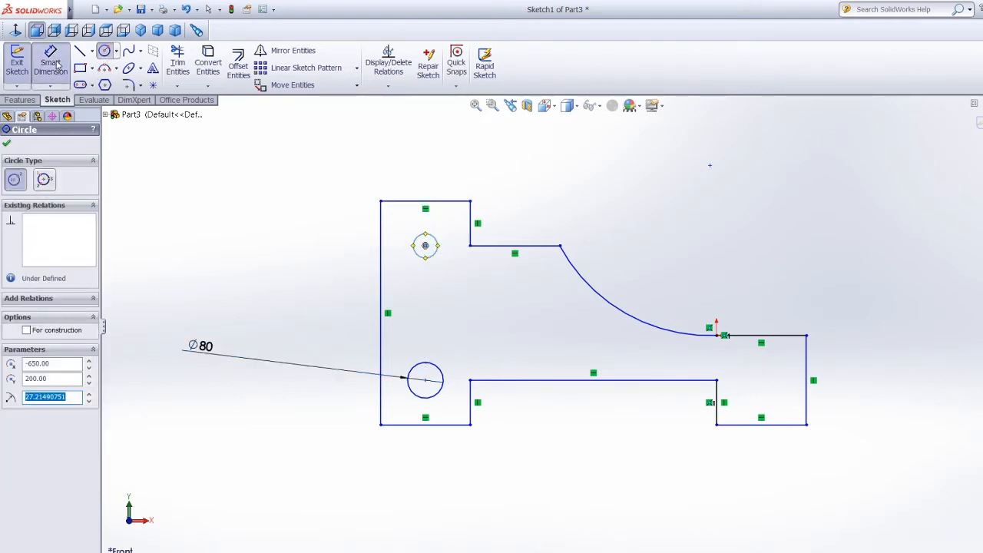
pyautogui.click(50, 62)
pyautogui.click(421, 252)
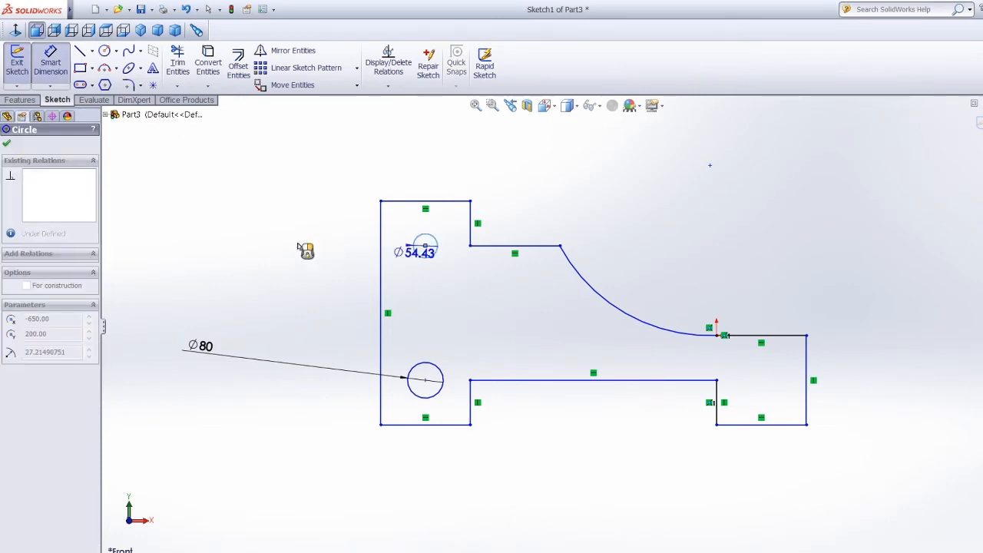
pyautogui.click(297, 248)
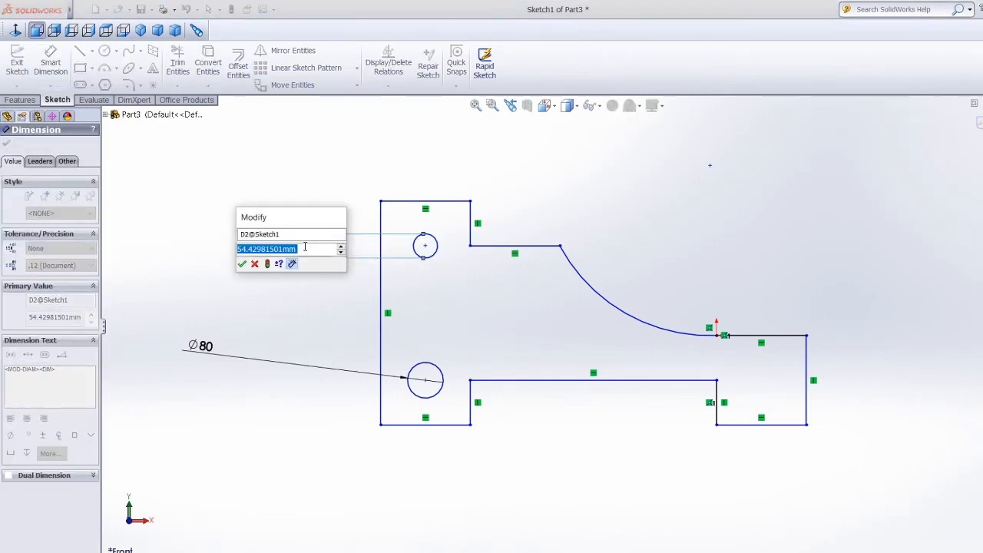
pyautogui.press('BackSpace')
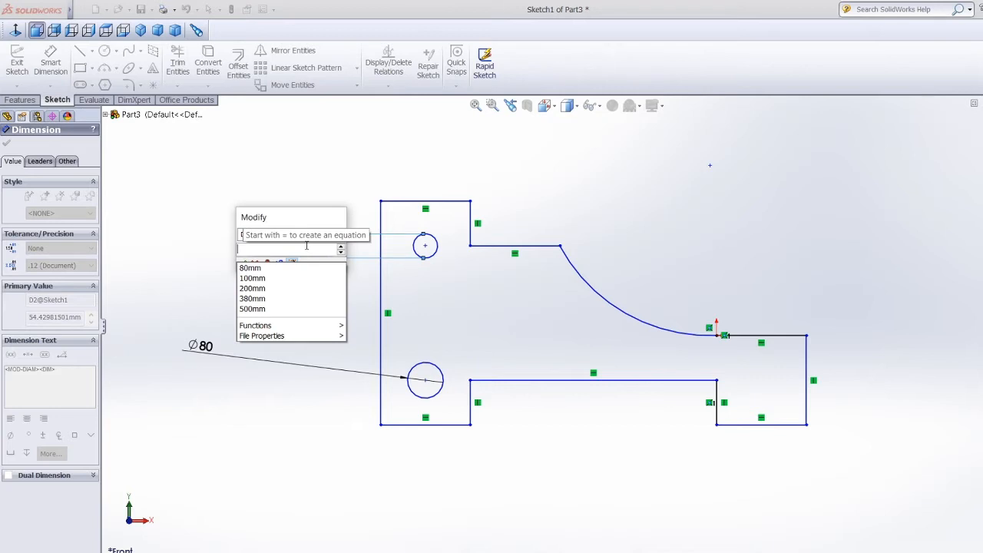
pyautogui.write('60')
pyautogui.press('Return')
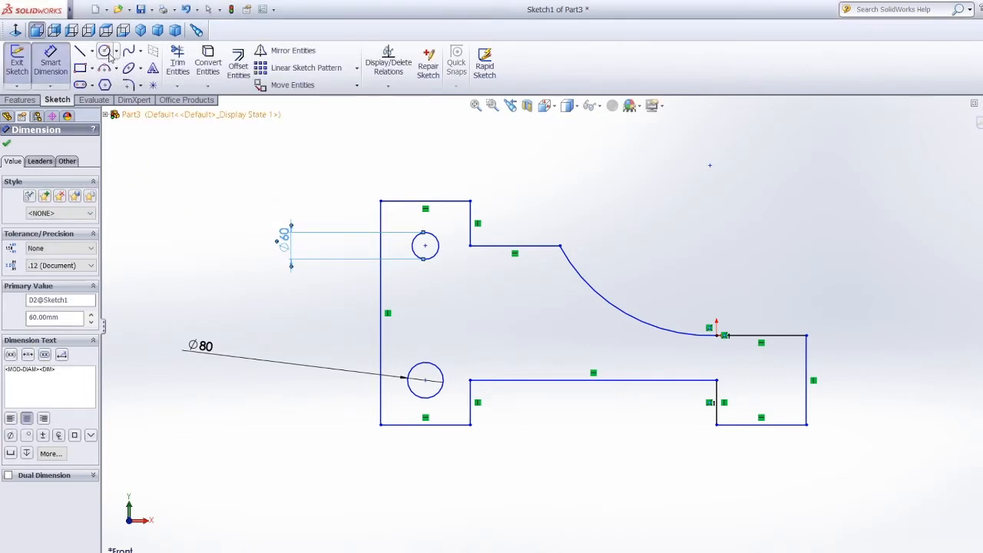
# Draw a circle at the centre of the profile's right-hand square block and set its diameter to 80 mm.
pyautogui.click(108, 52)
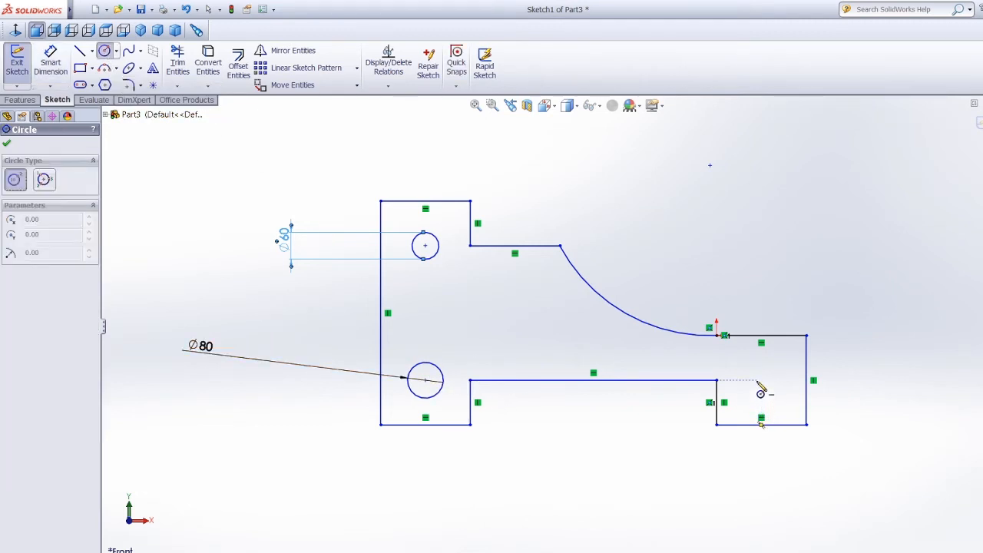
pyautogui.click(762, 381)
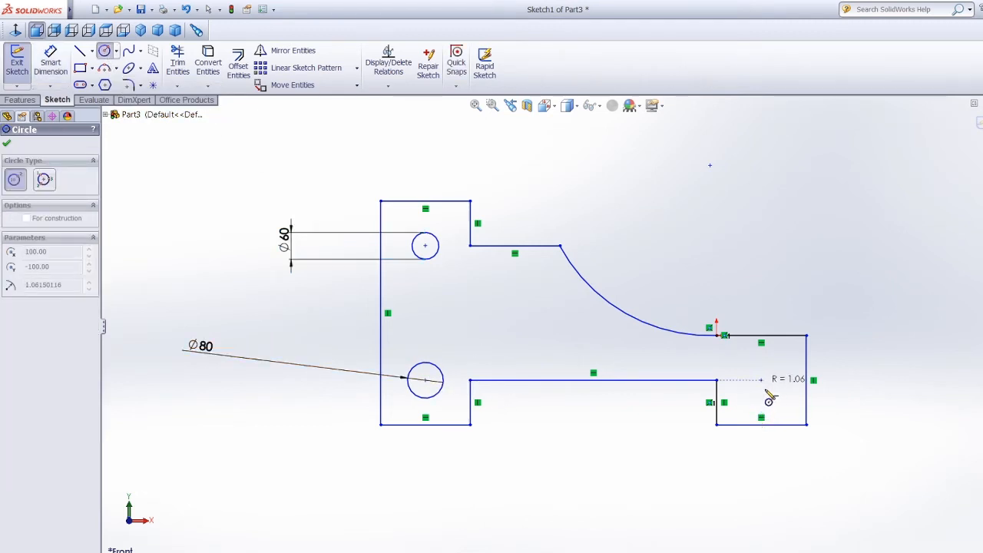
pyautogui.click(771, 407)
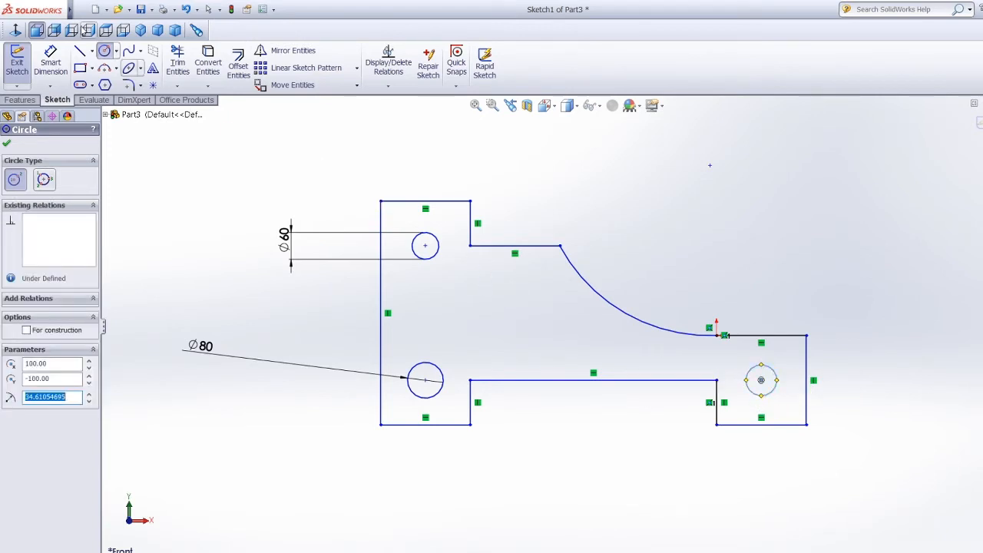
pyautogui.click(50, 61)
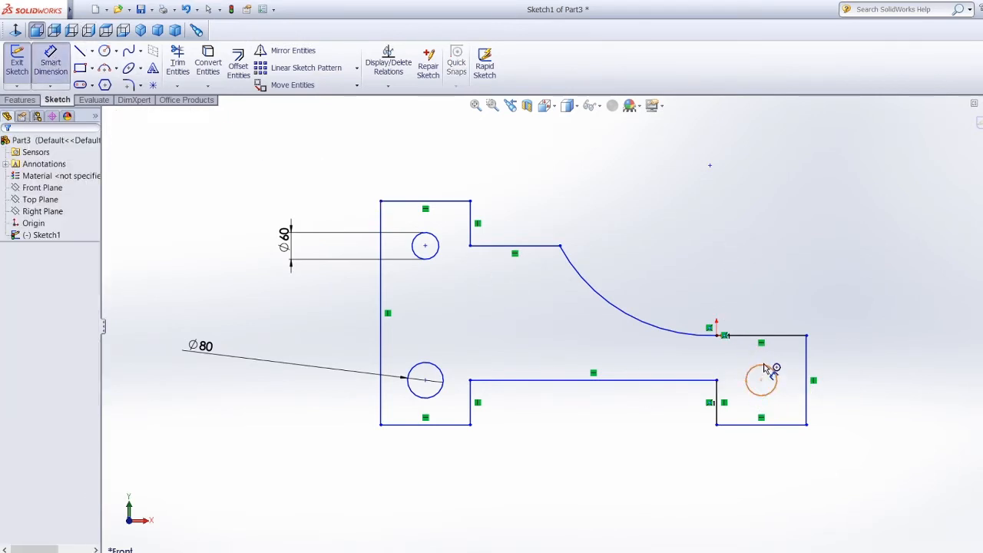
pyautogui.click(833, 366)
pyautogui.click(858, 340)
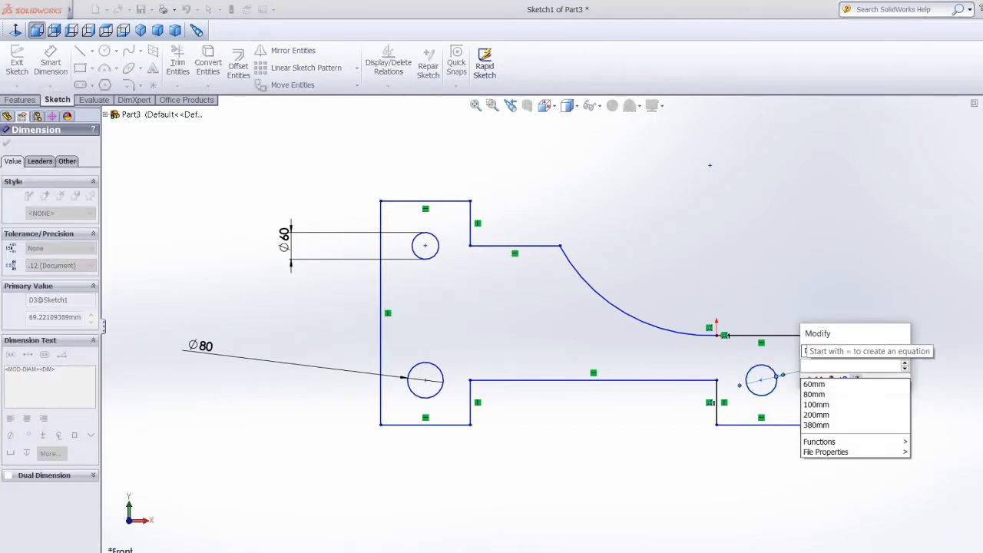
pyautogui.write('80')
pyautogui.press('Return')
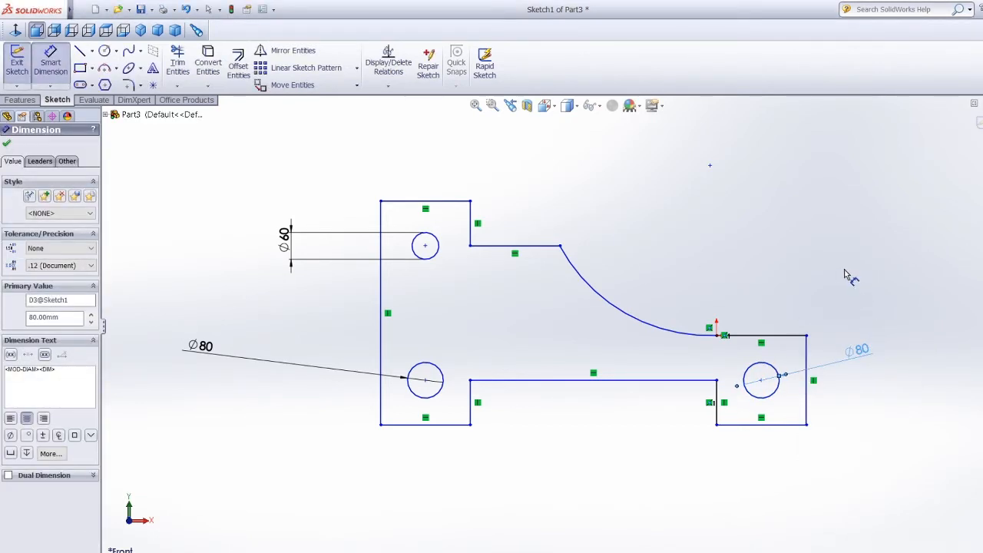
# Draw a vertical line upward from the centre of the left 80 mm circle and set its length to 150 mm.
pyautogui.click(80, 54)
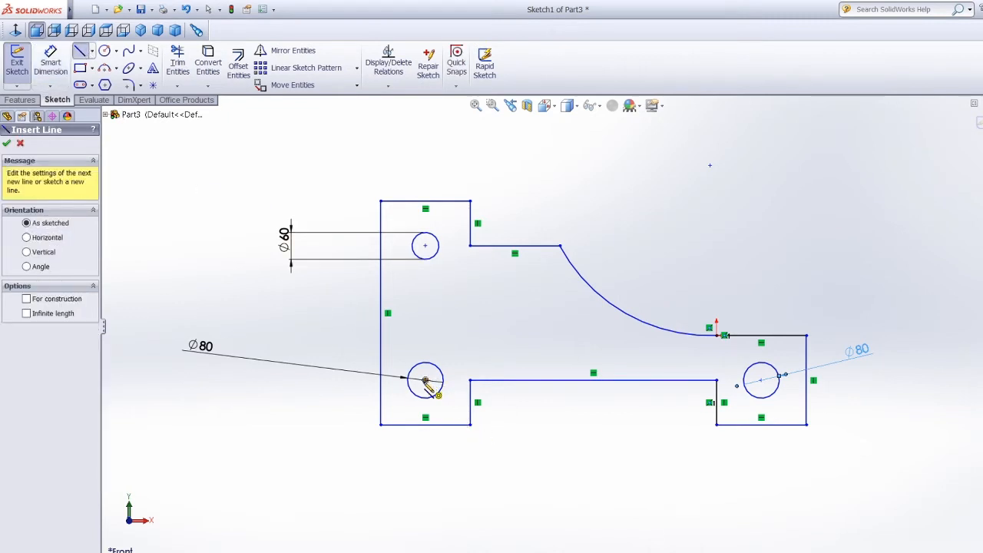
pyautogui.click(425, 380)
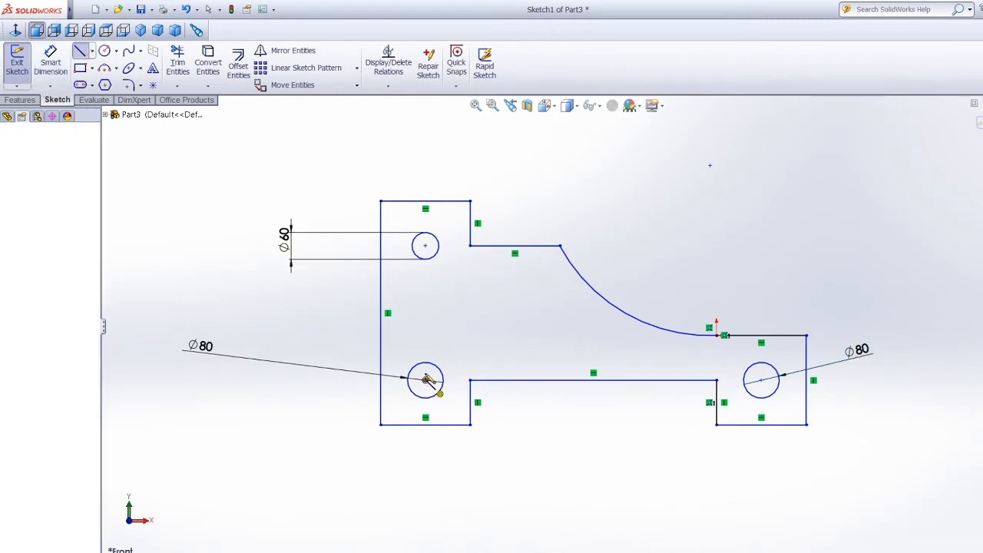
pyautogui.click(426, 315)
pyautogui.click(63, 72)
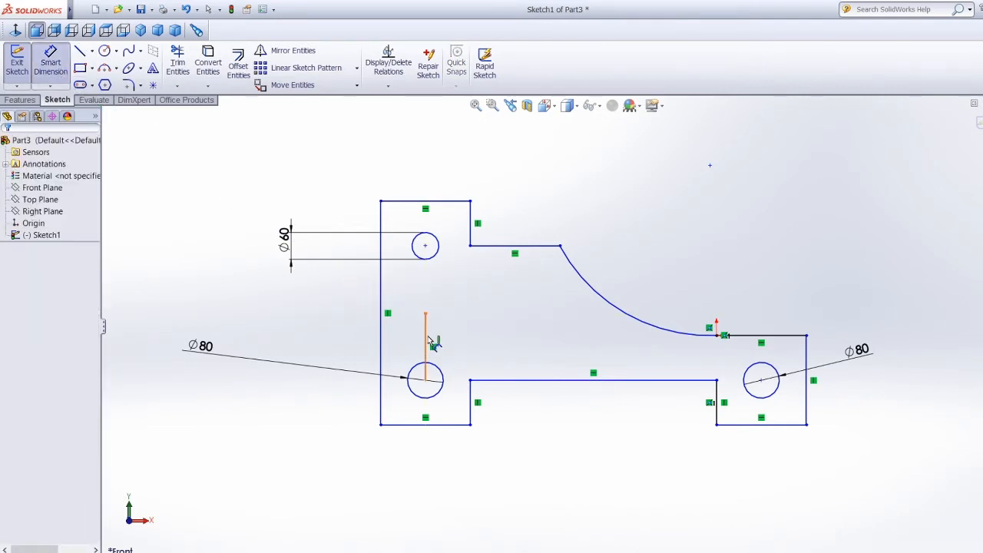
pyautogui.click(426, 342)
pyautogui.click(338, 338)
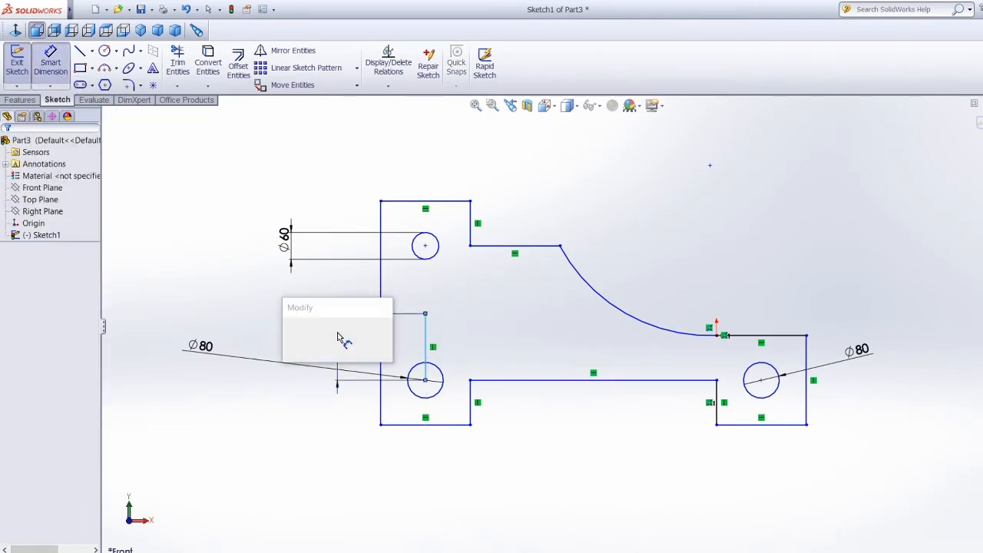
pyautogui.write('150')
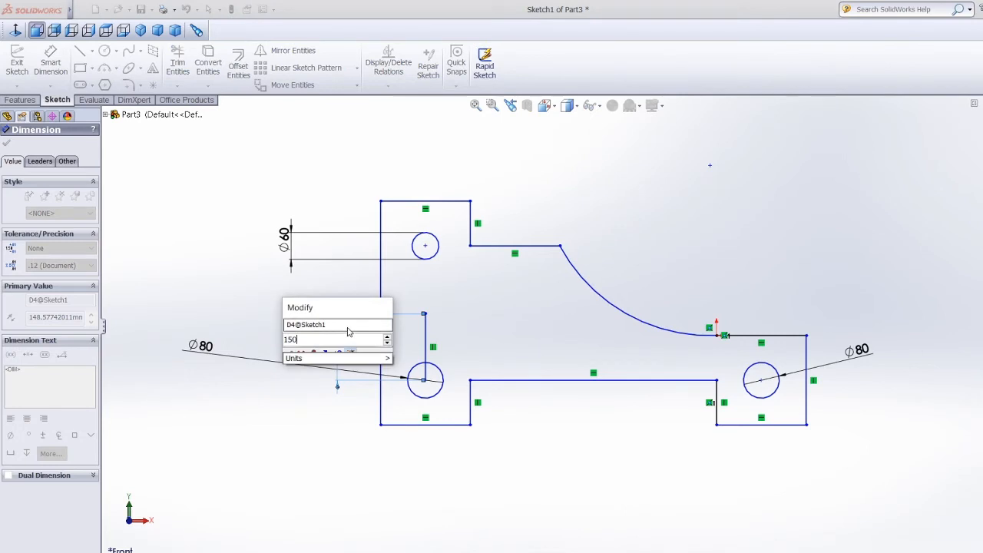
pyautogui.press('Return')
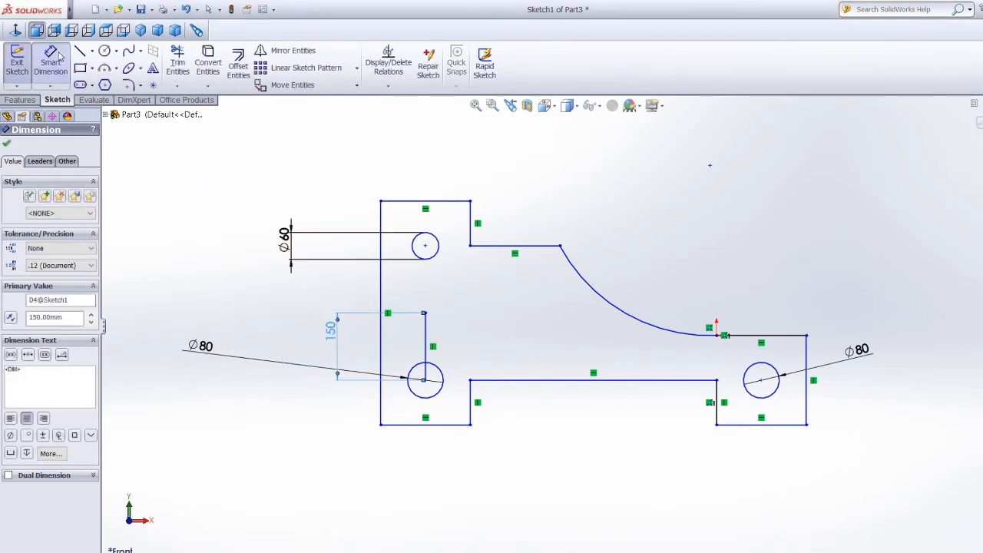
# Draw a horizontal line rightward from the upper end of the 150 mm line and set its length to 250 mm.
pyautogui.press('l')
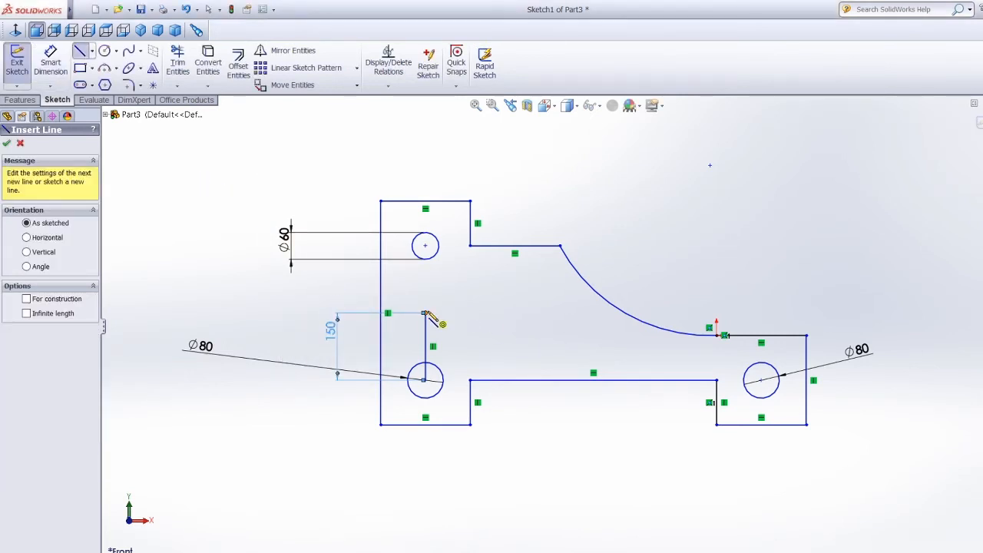
pyautogui.click(426, 313)
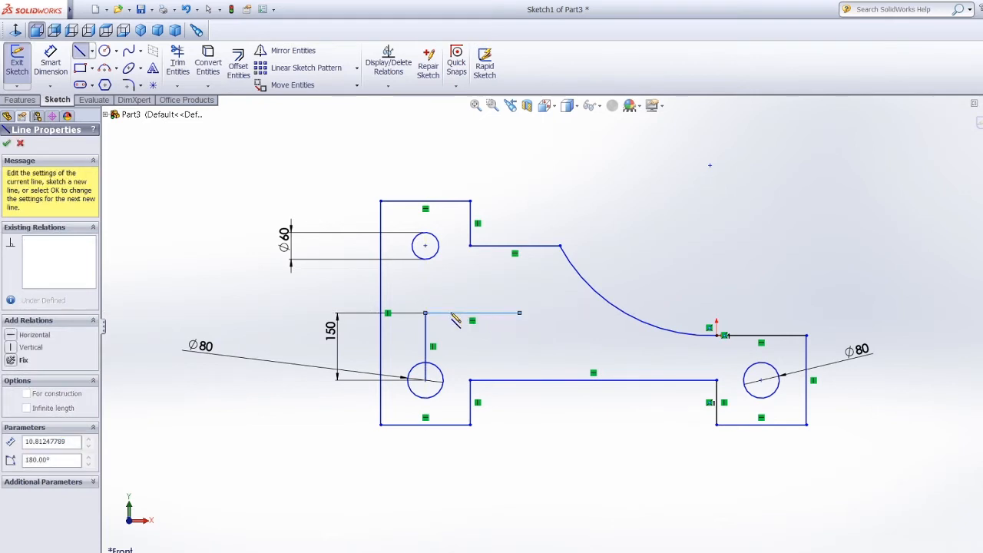
pyautogui.click(50, 61)
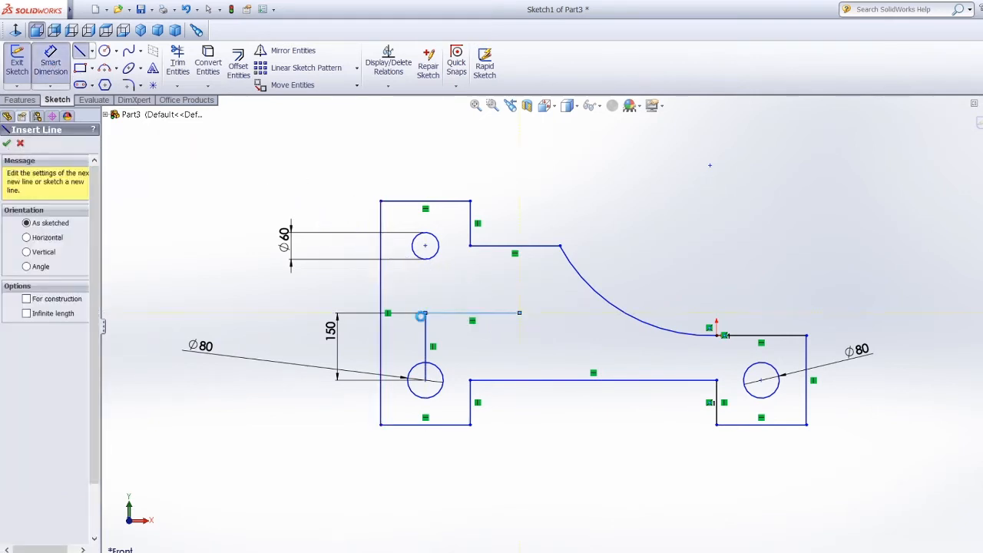
pyautogui.click(478, 313)
pyautogui.click(476, 302)
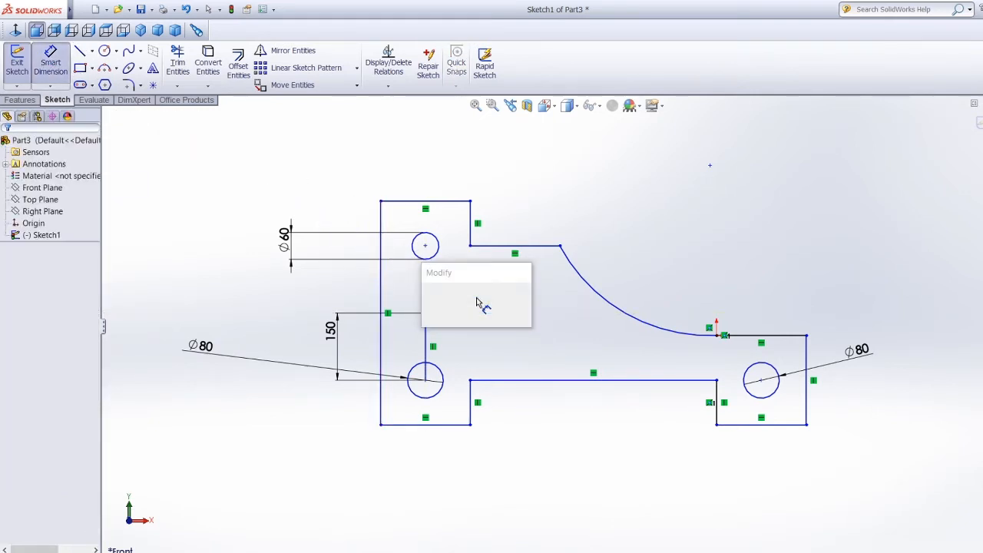
pyautogui.write('250')
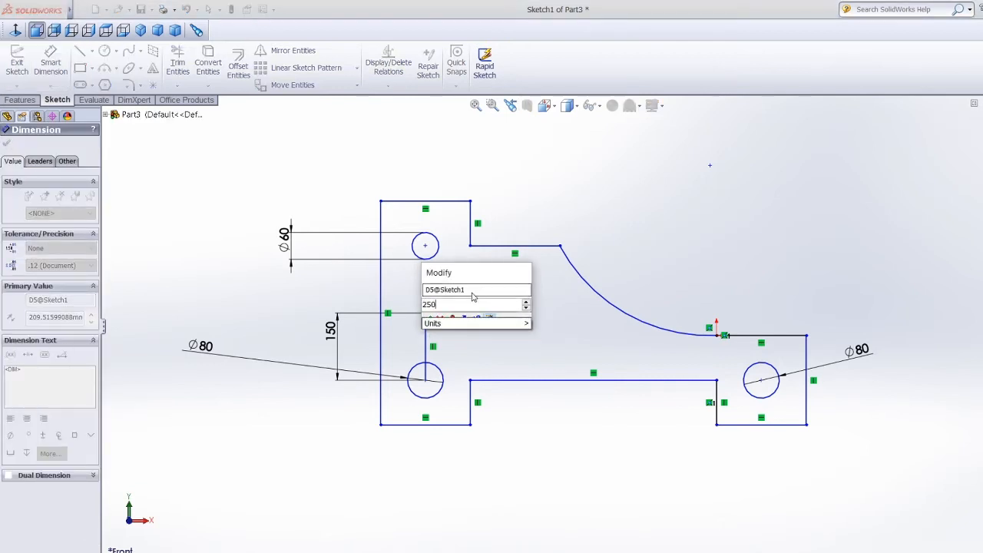
pyautogui.press('Return')
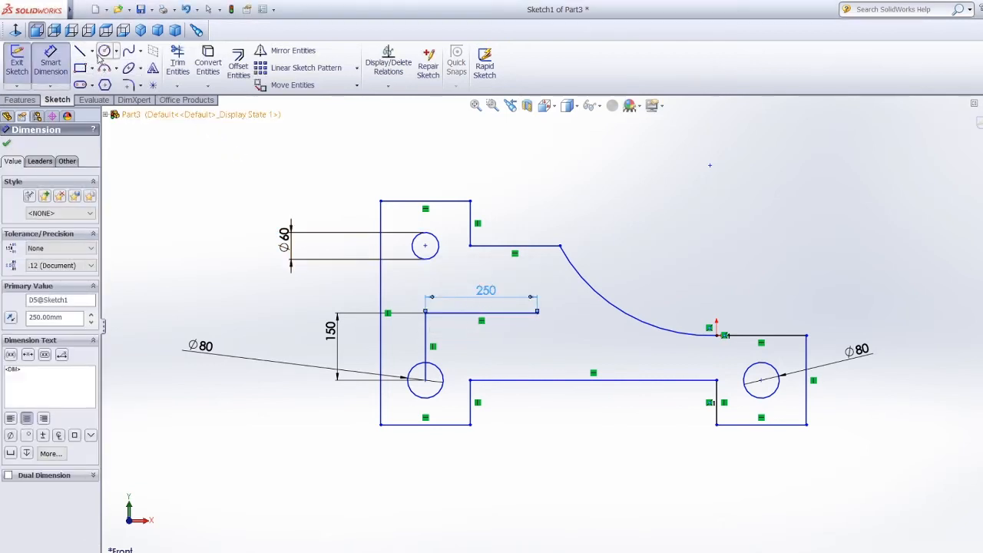
# Draw a circle centred on the right end of the 250 mm line and set its diameter to 50 mm.
pyautogui.click(105, 51)
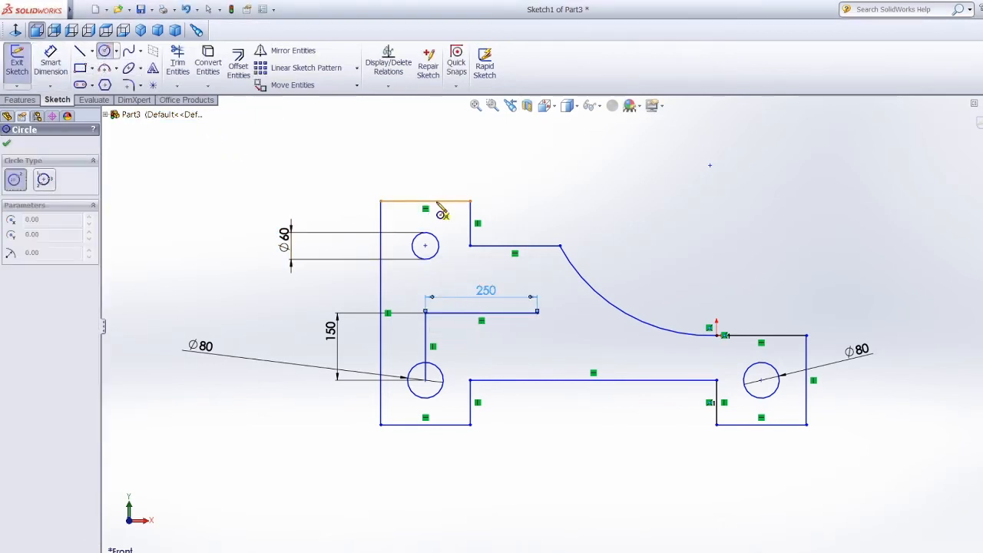
pyautogui.click(537, 314)
pyautogui.click(547, 324)
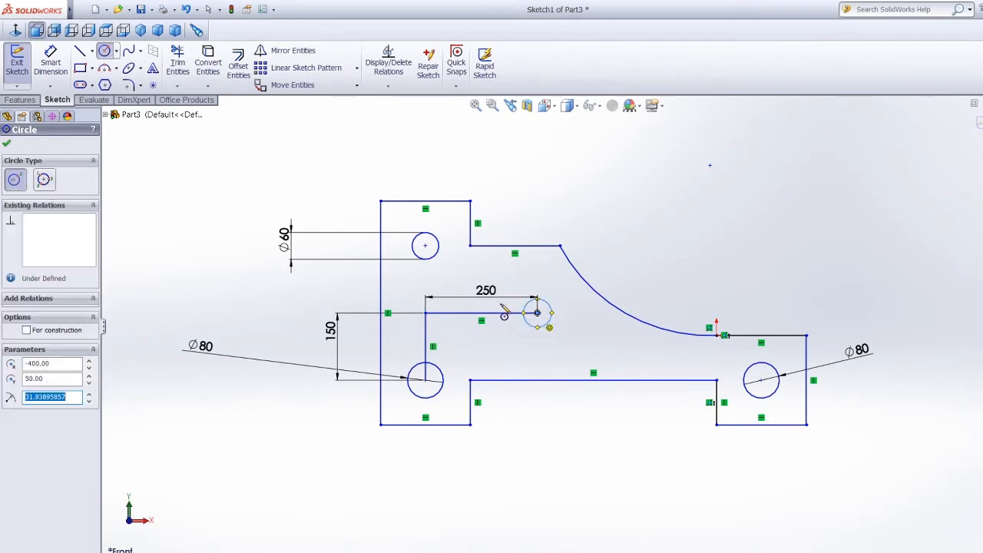
pyautogui.click(50, 66)
pyautogui.click(550, 308)
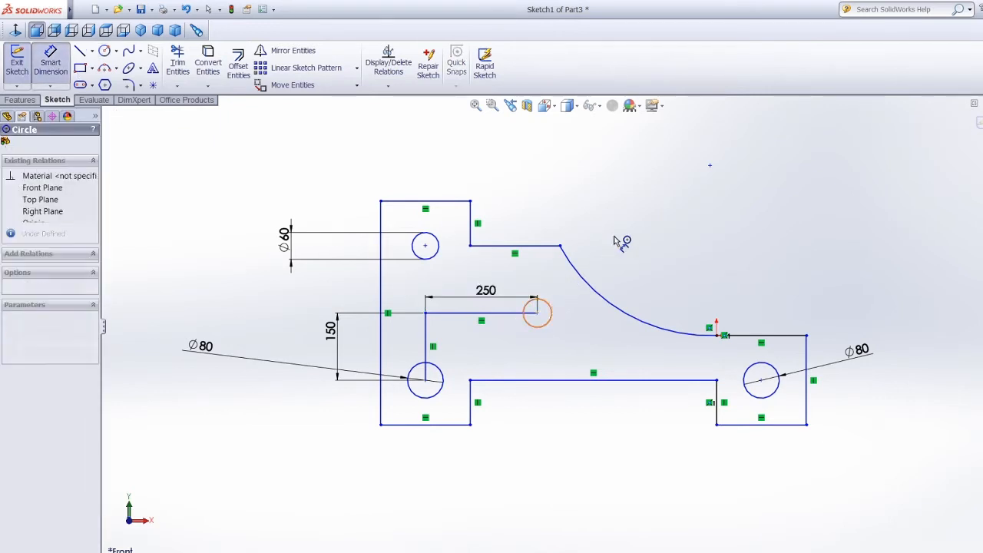
pyautogui.click(621, 238)
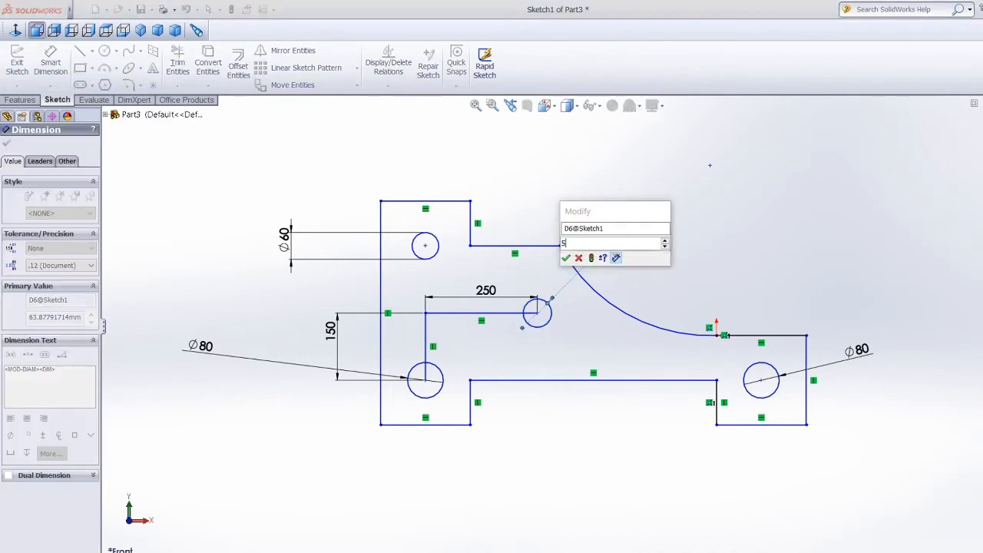
pyautogui.write('50')
pyautogui.press('Return')
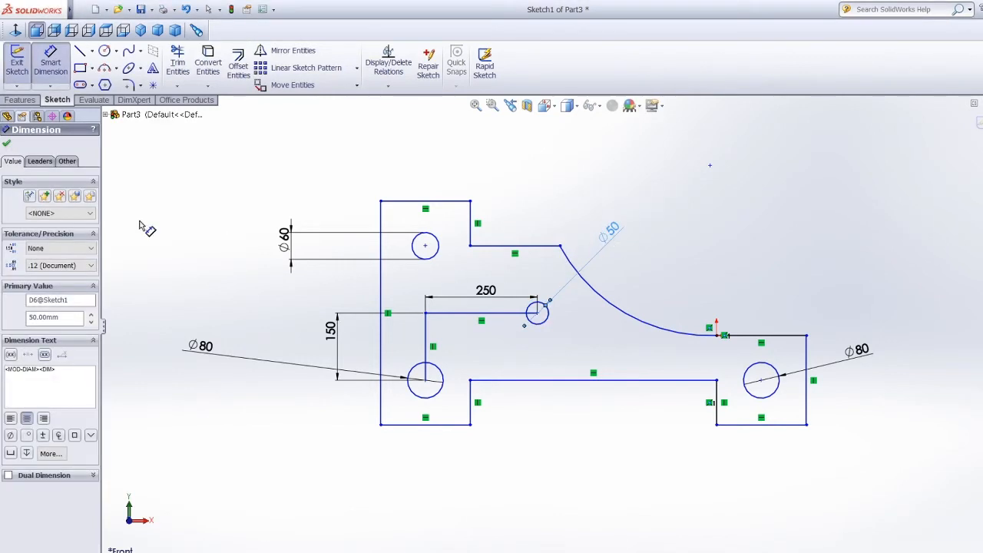
# Delete the 250 mm horizontal and 150 mm vertical locating lines together with their length dimensions.
pyautogui.click(21, 99)
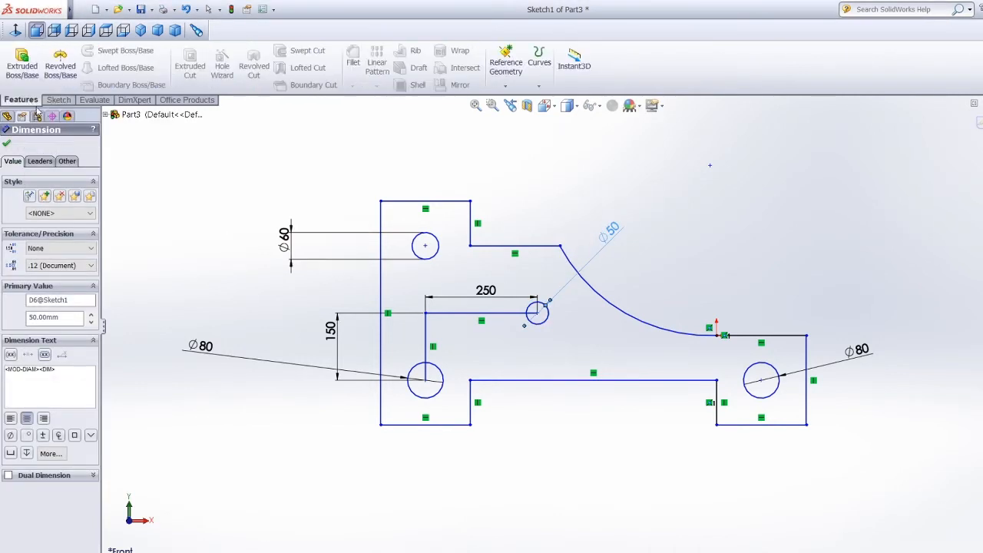
pyautogui.click(57, 100)
pyautogui.press('Escape')
pyautogui.keyDown('ctrl'); pyautogui.click(485, 291); pyautogui.keyUp('ctrl')
pyautogui.keyDown('ctrl'); pyautogui.click(455, 313); pyautogui.keyUp('ctrl')
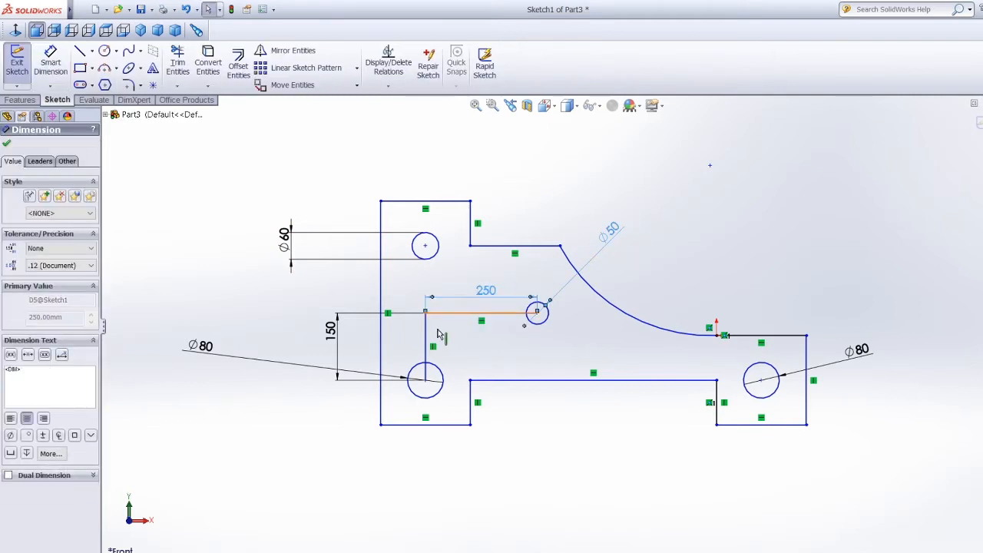
pyautogui.keyDown('ctrl'); pyautogui.click(426, 335); pyautogui.keyUp('ctrl')
pyautogui.keyDown('ctrl'); pyautogui.click(332, 233); pyautogui.keyUp('ctrl')
pyautogui.keyDown('ctrl'); pyautogui.click(335, 330); pyautogui.keyUp('ctrl')
pyautogui.press('Delete')
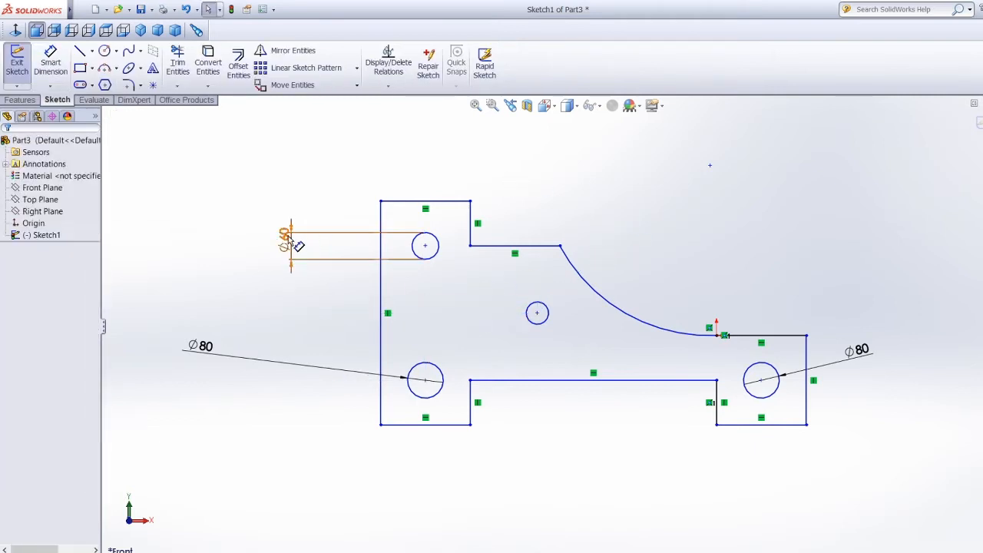
# Delete the diameter dimensions of the 60 mm circle and the two 80 mm circles.
pyautogui.click(285, 238)
pyautogui.keyDown('ctrl'); pyautogui.click(200, 346); pyautogui.keyUp('ctrl')
pyautogui.keyDown('ctrl'); pyautogui.click(857, 350); pyautogui.keyUp('ctrl')
pyautogui.press('Delete')
# Dimension the vertical distance between the centres of the two left-hand circles and set it to 300 mm.
pyautogui.click(51, 62)
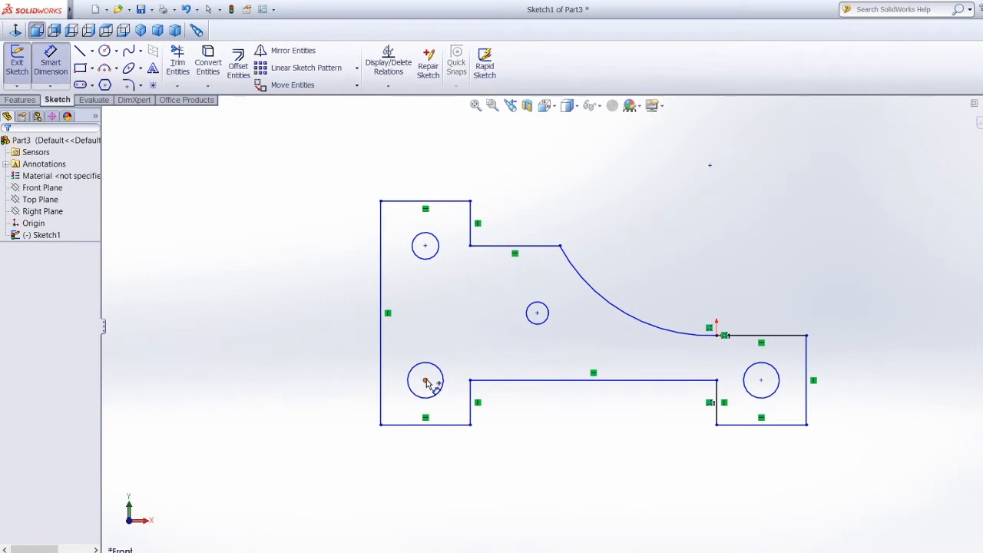
pyautogui.click(426, 381)
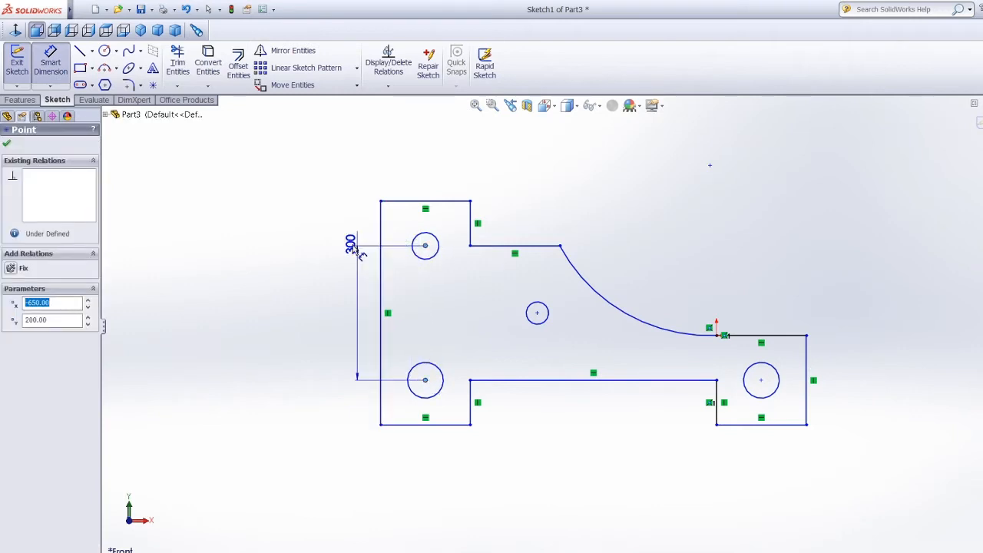
pyautogui.click(342, 246)
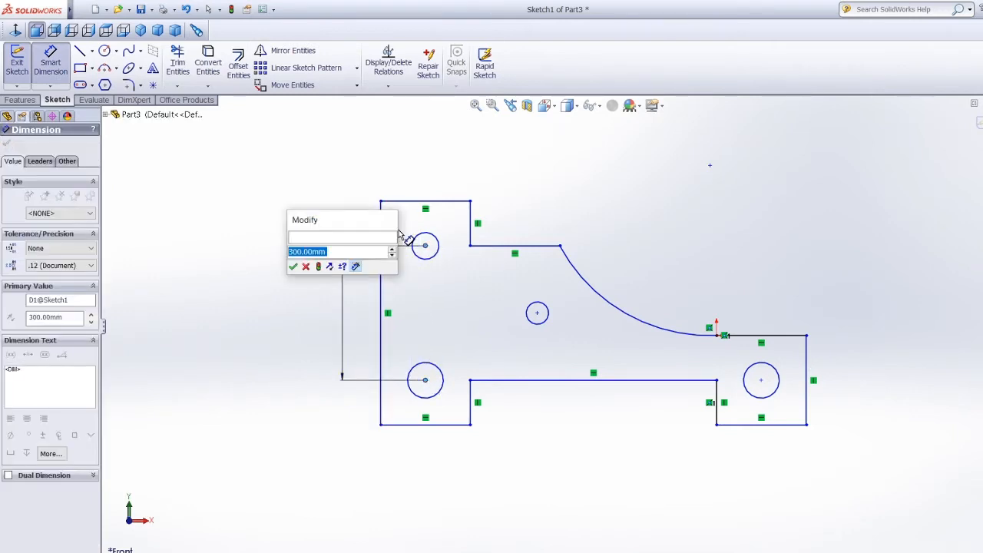
pyautogui.write('300')
pyautogui.press('Return')
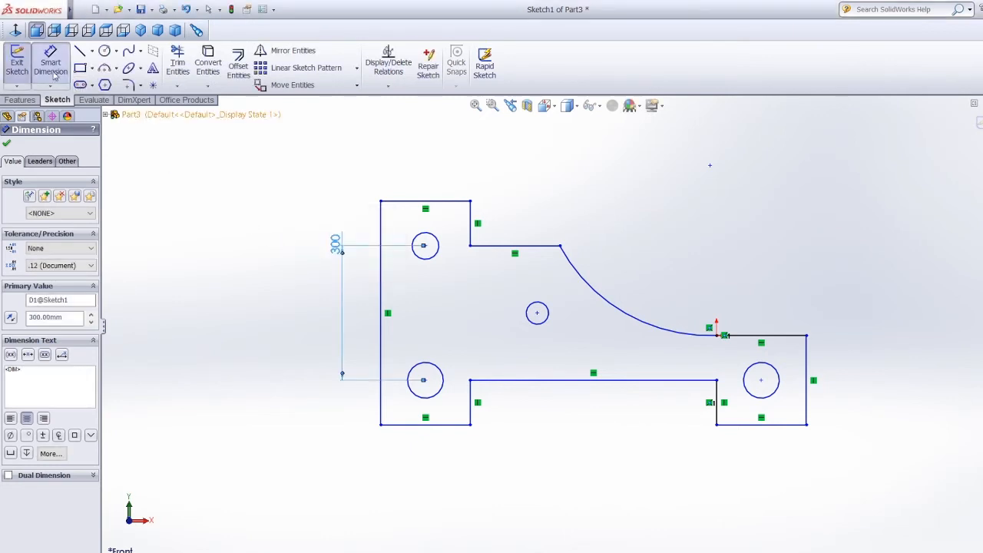
# Dimension the horizontal distance between the centres of the two lower circles, and undo both centre-distance dimensions.
pyautogui.click(50, 66)
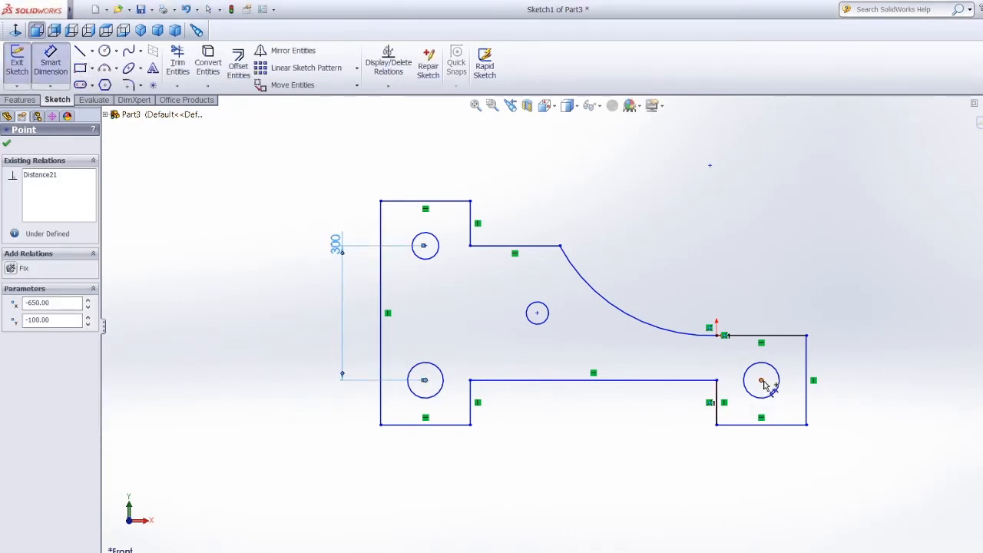
pyautogui.click(762, 382)
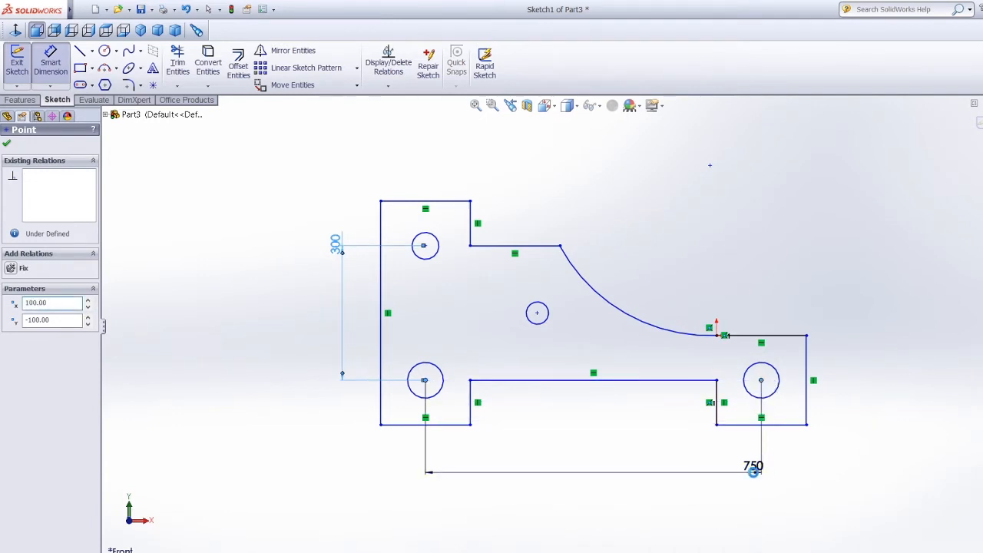
pyautogui.click(752, 471)
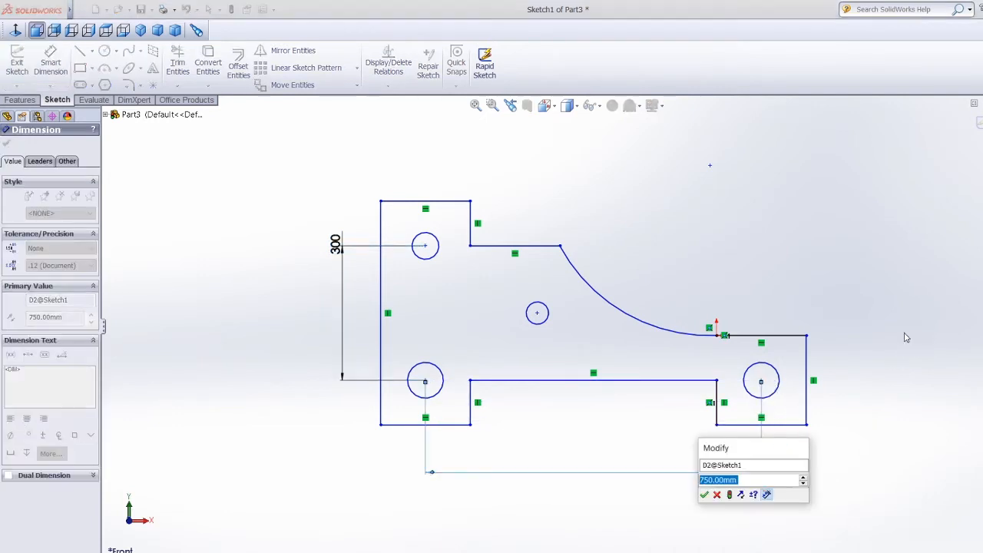
pyautogui.press('Return')
pyautogui.press('Escape')
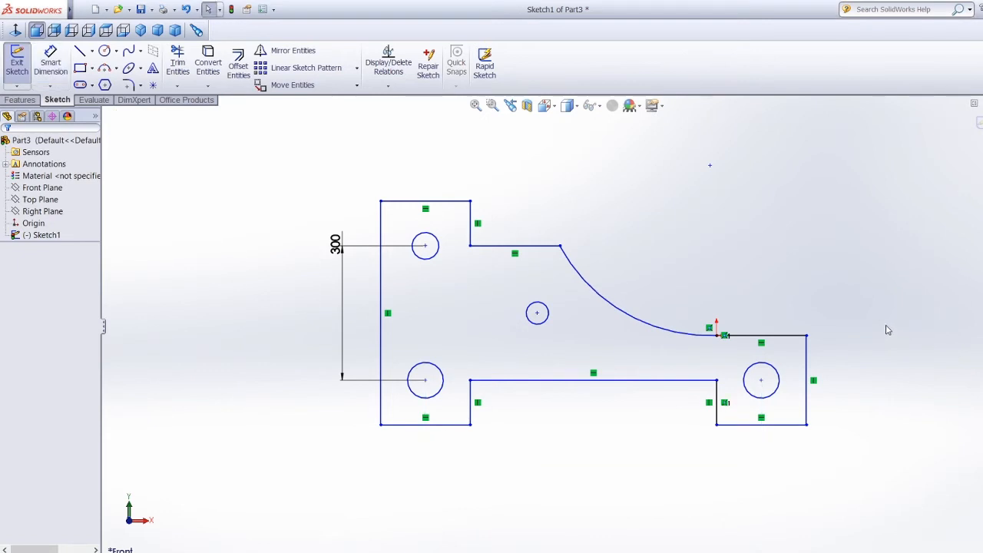
pyautogui.hotkey('ctrl', 'z')
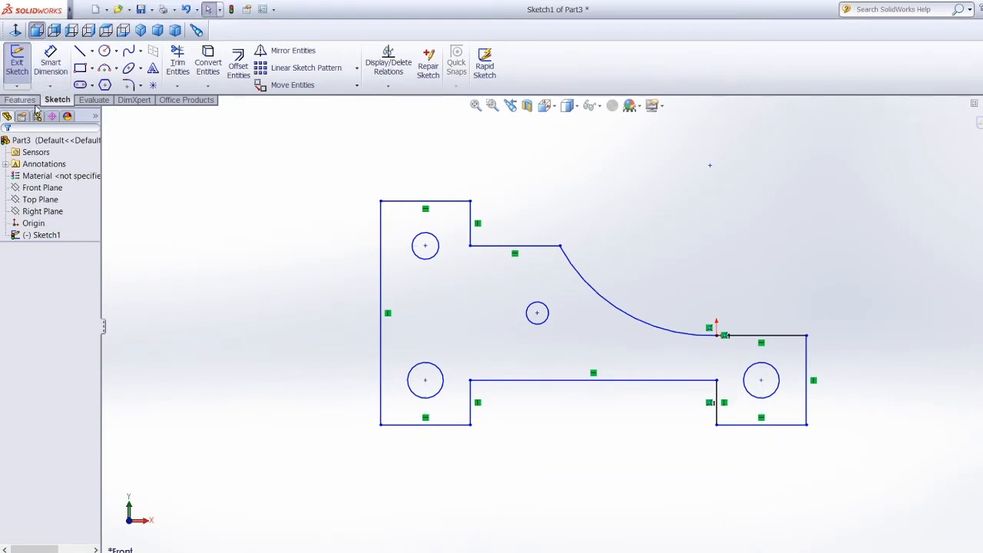
# Extrude the profile as a Blind boss with a depth of 50 mm.
pyautogui.click(29, 100)
pyautogui.click(25, 76)
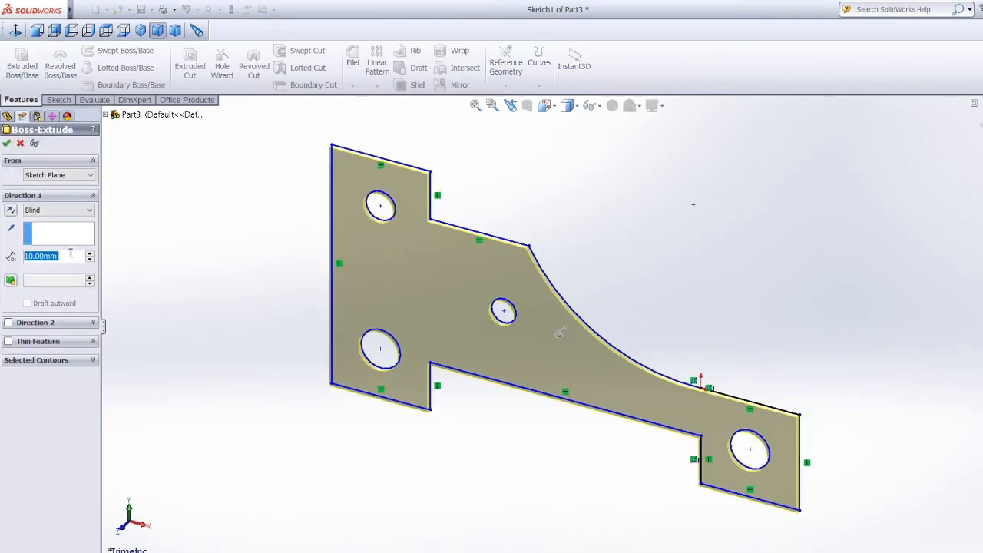
pyautogui.write('50')
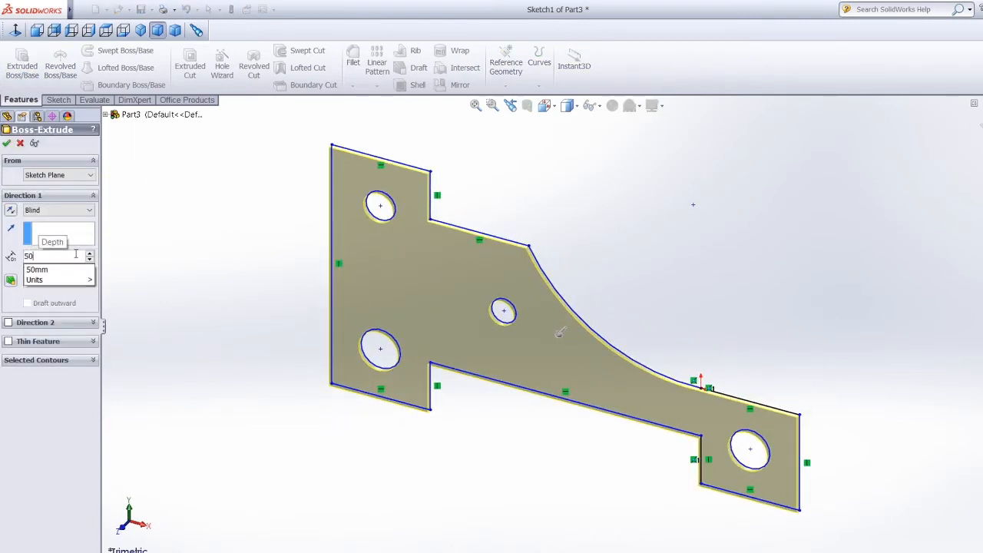
pyautogui.press('Return')
pyautogui.click(9, 144)
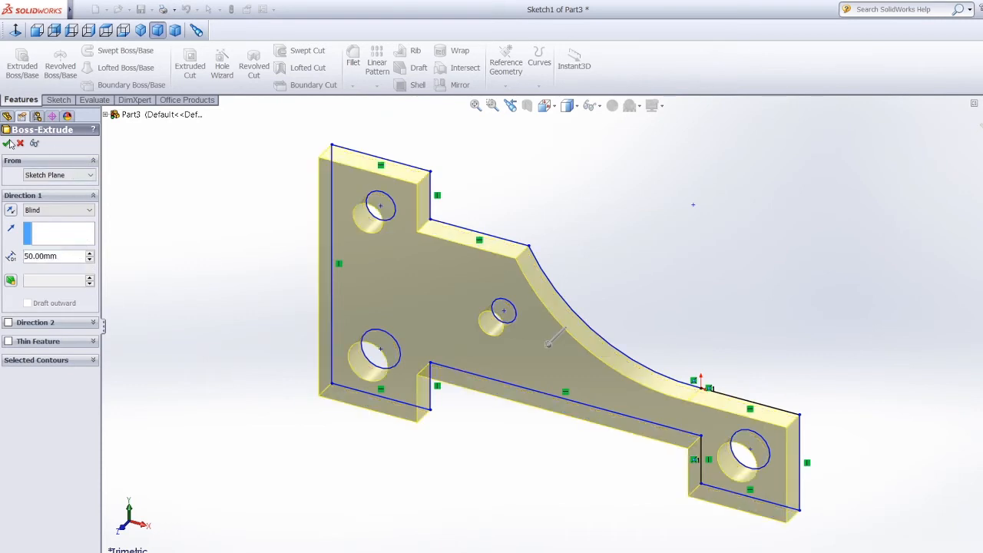
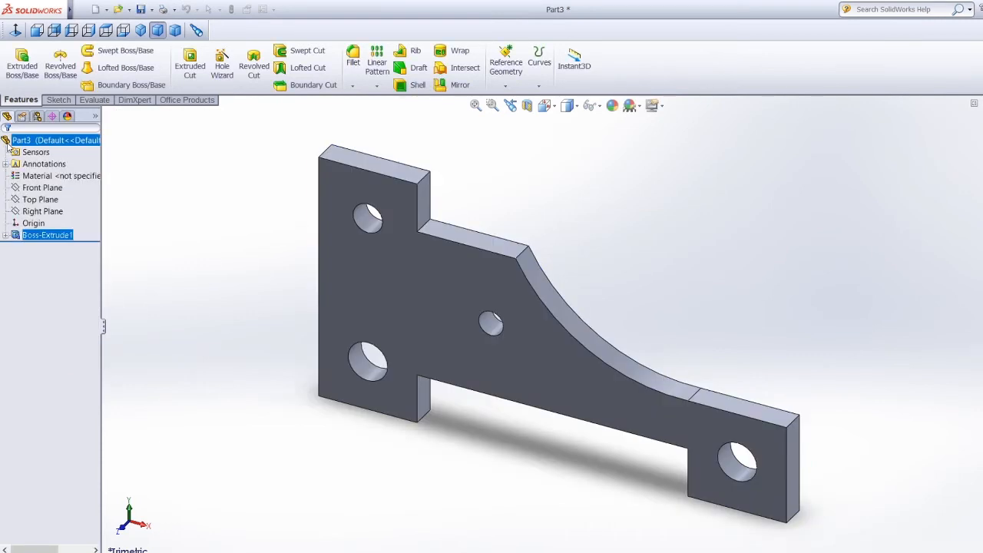
# Set up a constant-radius 20 mm fillet on the plate's four upper outer corner edges, including the corner where the arc starts.
pyautogui.click(358, 77)
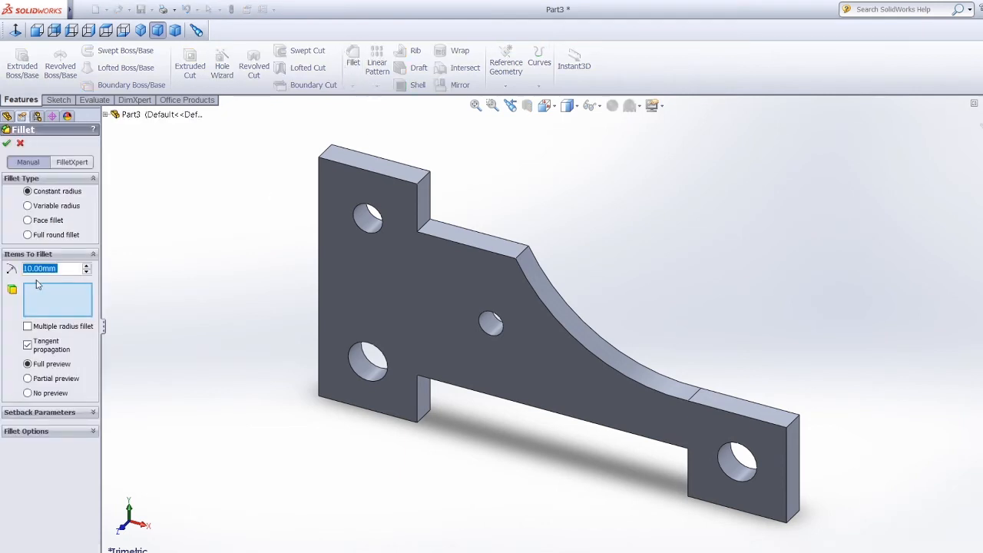
pyautogui.write('20')
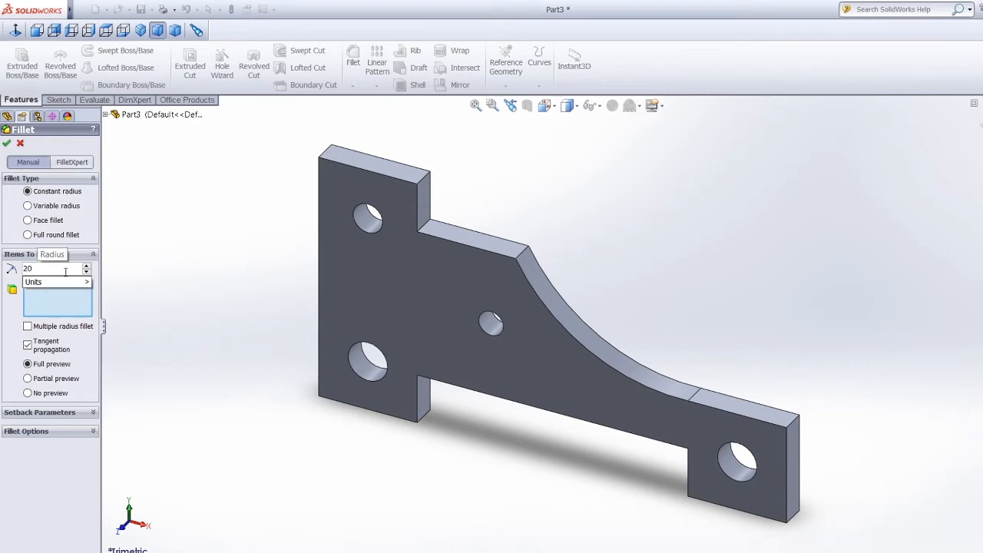
pyautogui.press('Return')
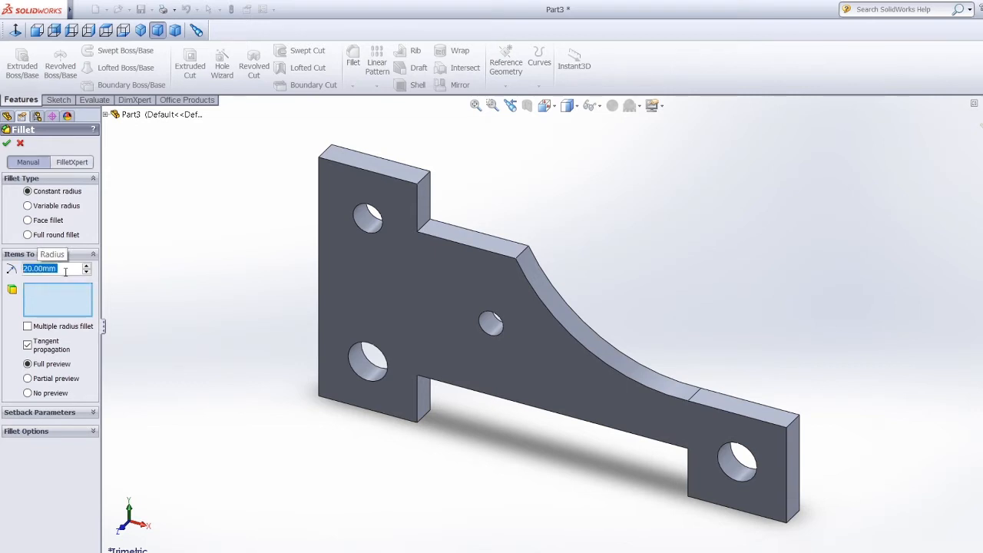
pyautogui.click(423, 182)
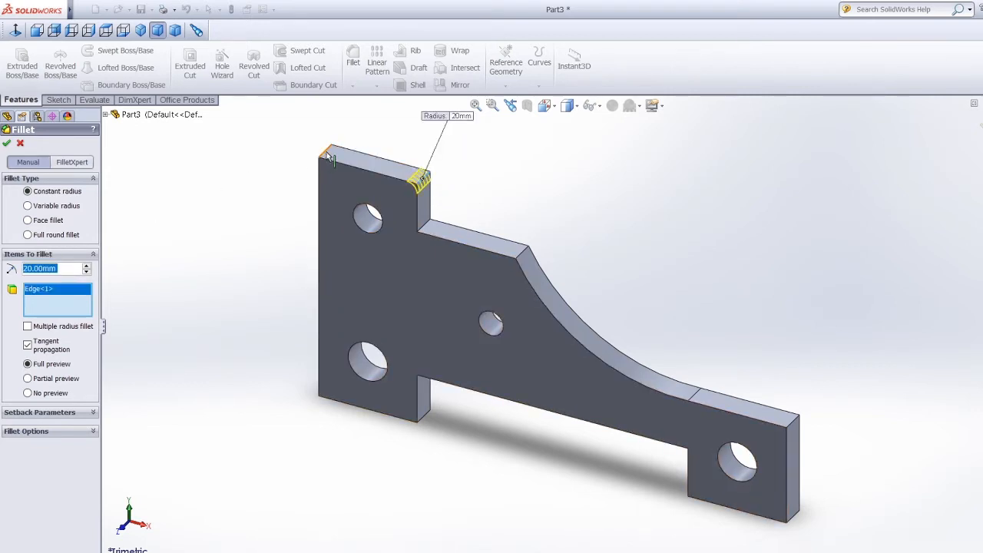
pyautogui.click(338, 156)
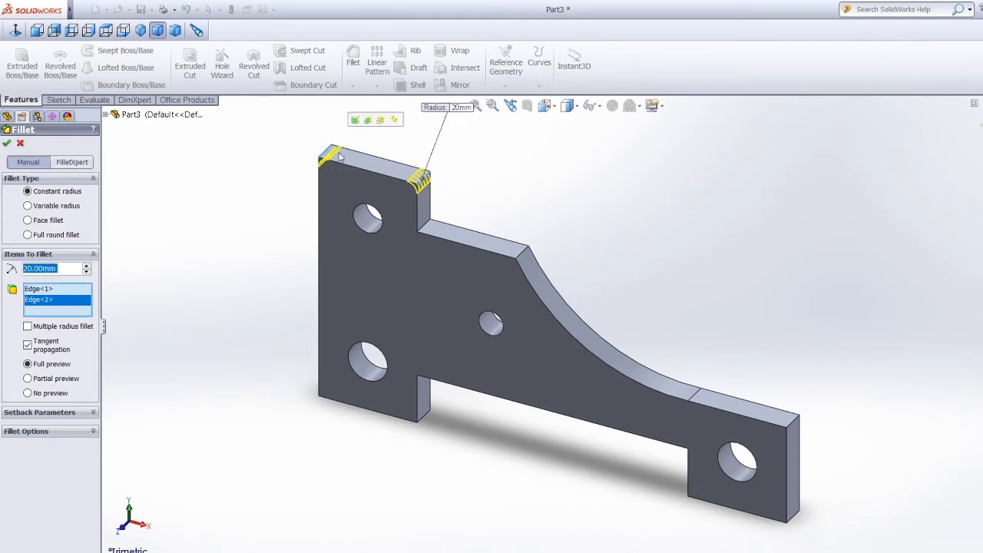
pyautogui.click(526, 256)
pyautogui.click(796, 423)
# Add the four lower outer corner edges of the left and right blocks to the 20 mm fillet and apply it.
pyautogui.moveTo(818, 467); pyautogui.dragTo(831, 315, button='middle')
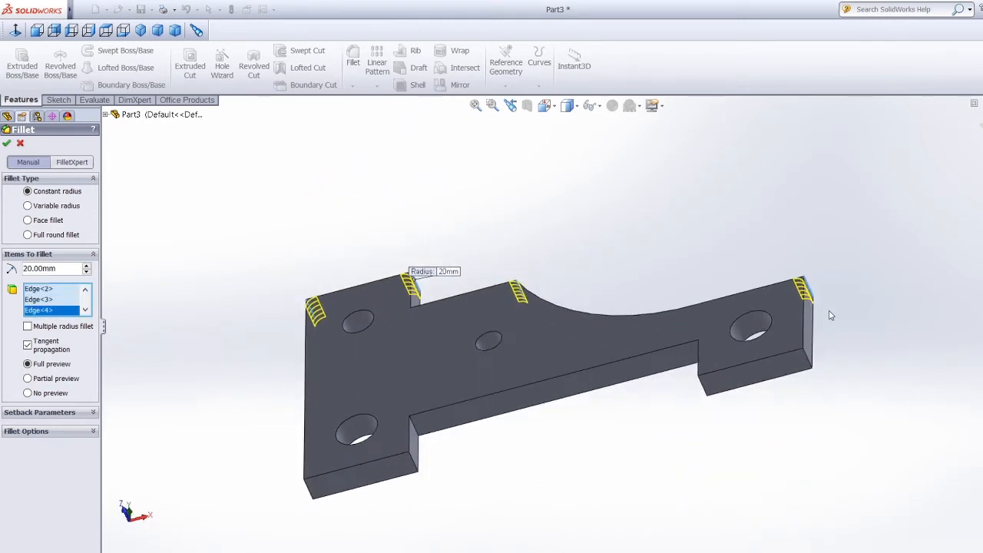
pyautogui.click(810, 362)
pyautogui.click(707, 394)
pyautogui.moveTo(643, 445); pyautogui.dragTo(505, 469, button='middle')
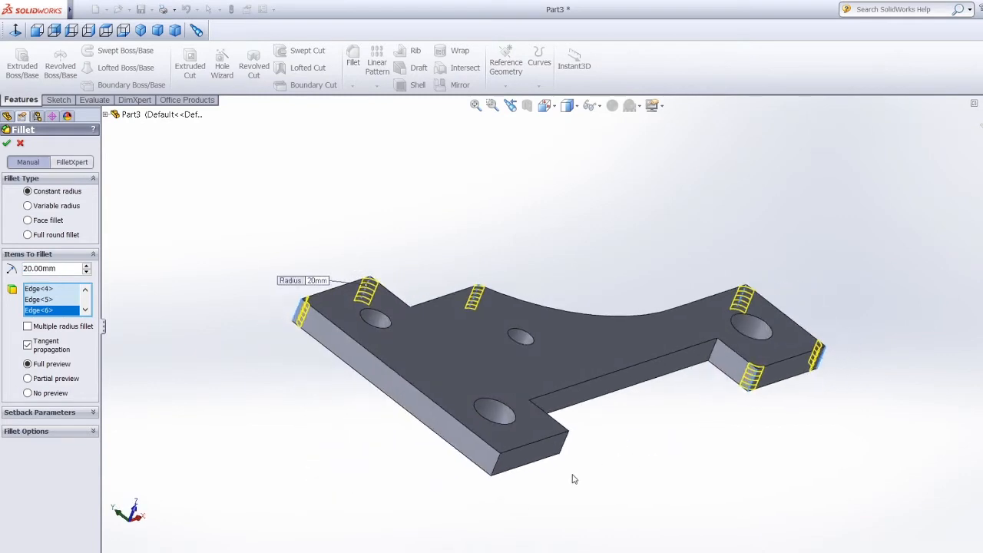
pyautogui.click(504, 467)
pyautogui.moveTo(605, 457); pyautogui.dragTo(237, 191, button='middle')
pyautogui.click(504, 518)
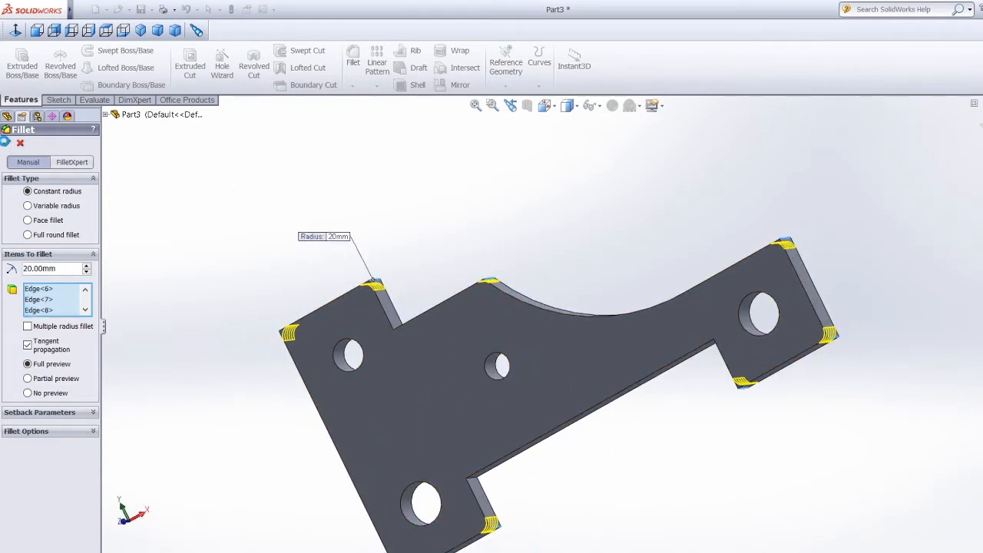
pyautogui.click(7, 144)
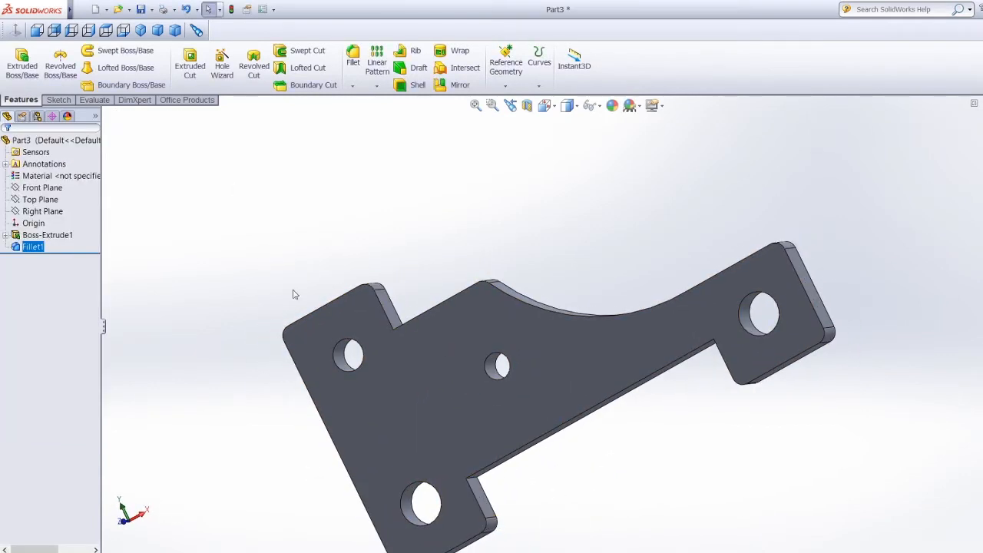
# Fillet the two inner corner edges along the plate's lower side with a constant 40 mm radius.
pyautogui.click(352, 58)
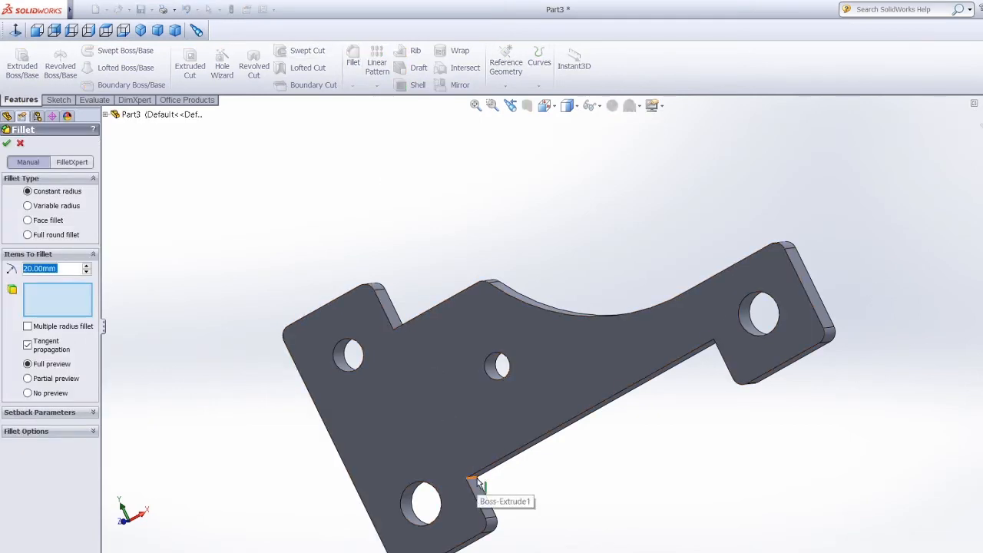
pyautogui.write('40')
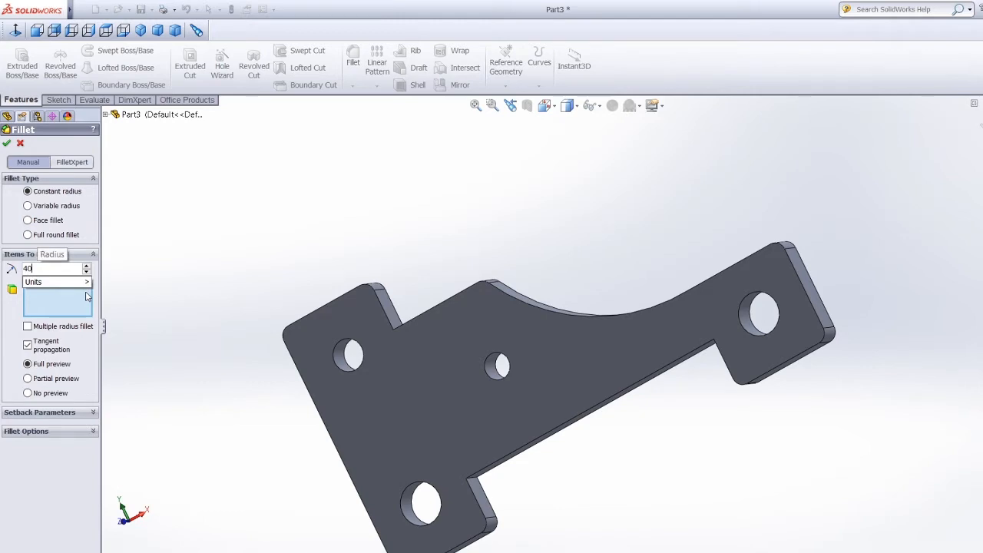
pyautogui.press('Return')
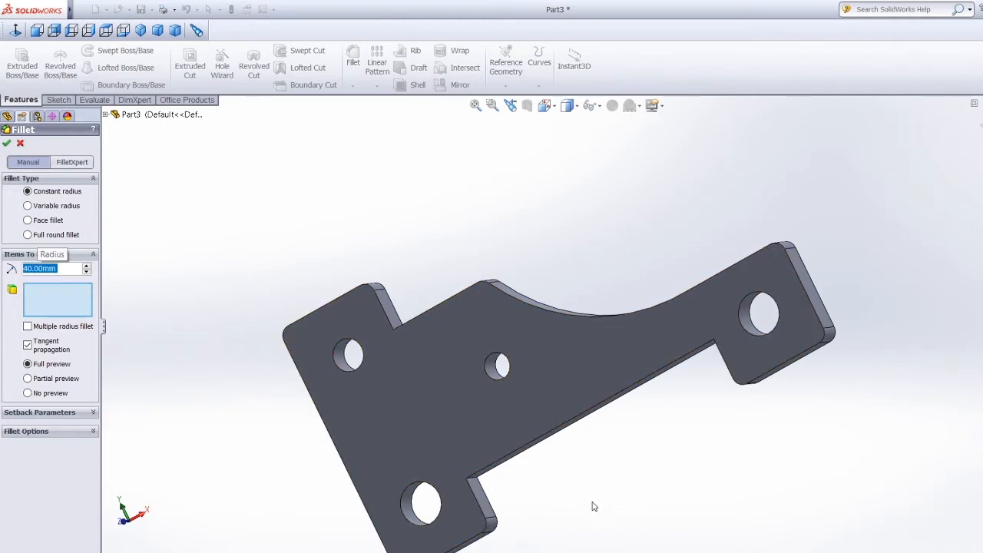
pyautogui.moveTo(592, 507); pyautogui.dragTo(514, 481, button='middle')
pyautogui.click(514, 481)
pyautogui.moveTo(668, 457); pyautogui.dragTo(790, 344, button='middle')
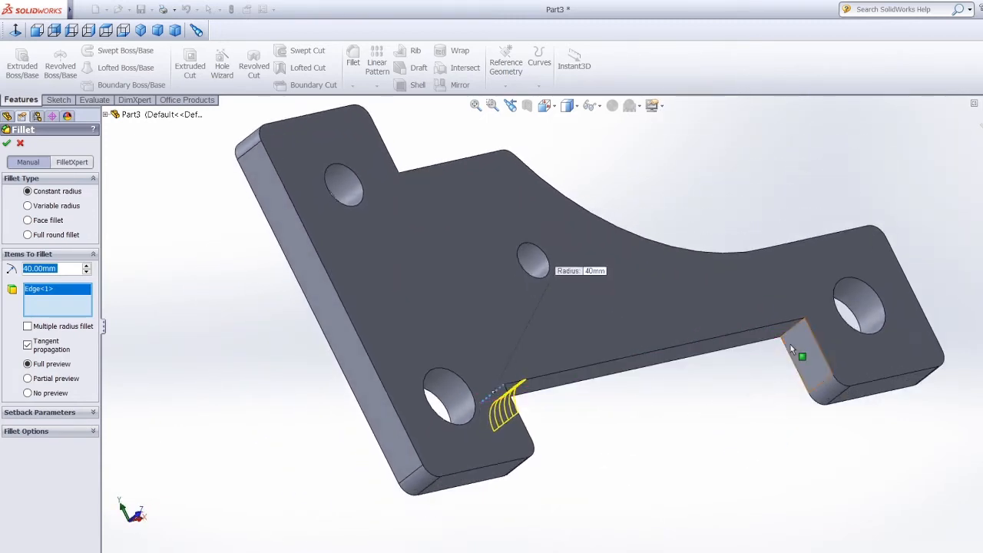
pyautogui.click(791, 336)
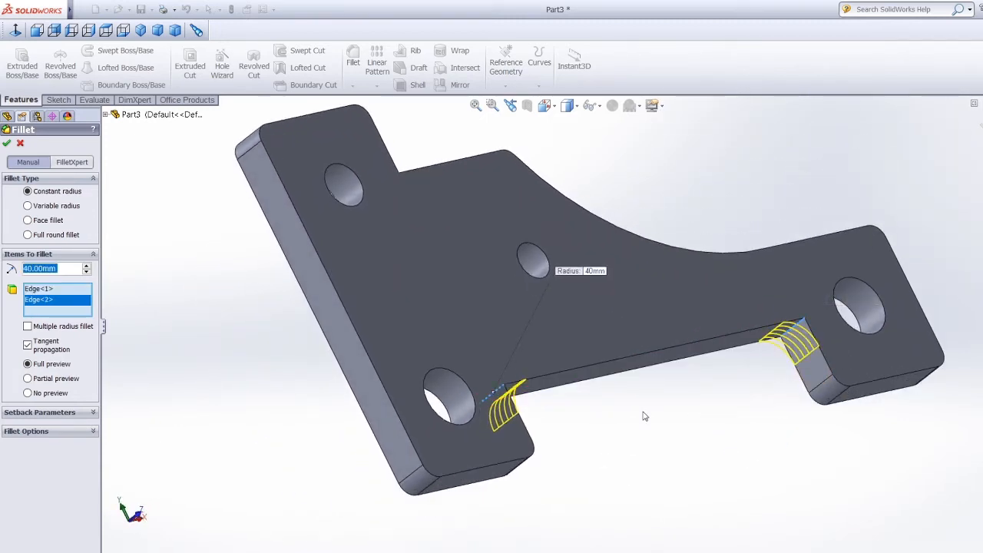
pyautogui.click(7, 144)
# Show the plate in isometric view and apply a standard red colour to it.
pyautogui.click(142, 30)
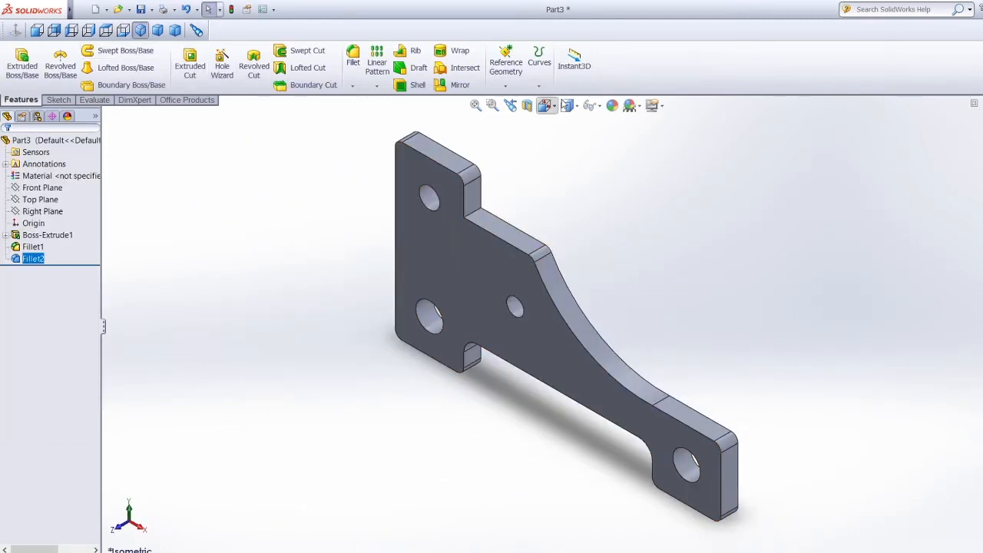
pyautogui.click(612, 106)
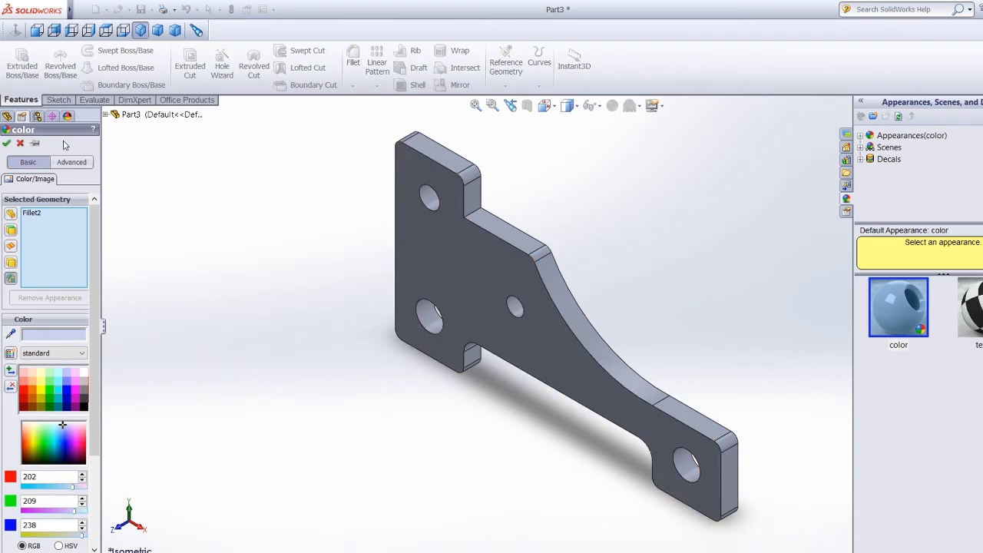
pyautogui.click(24, 391)
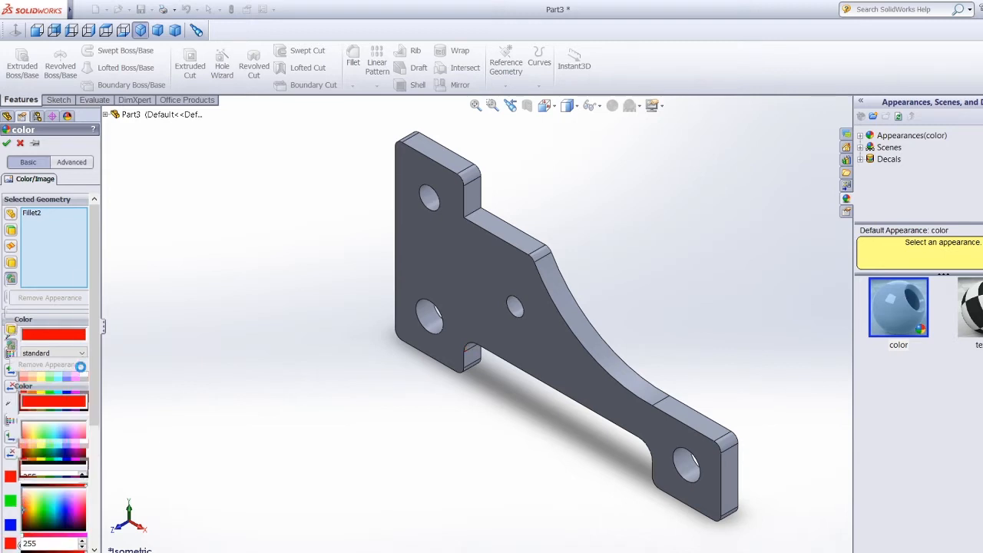
pyautogui.click(6, 142)
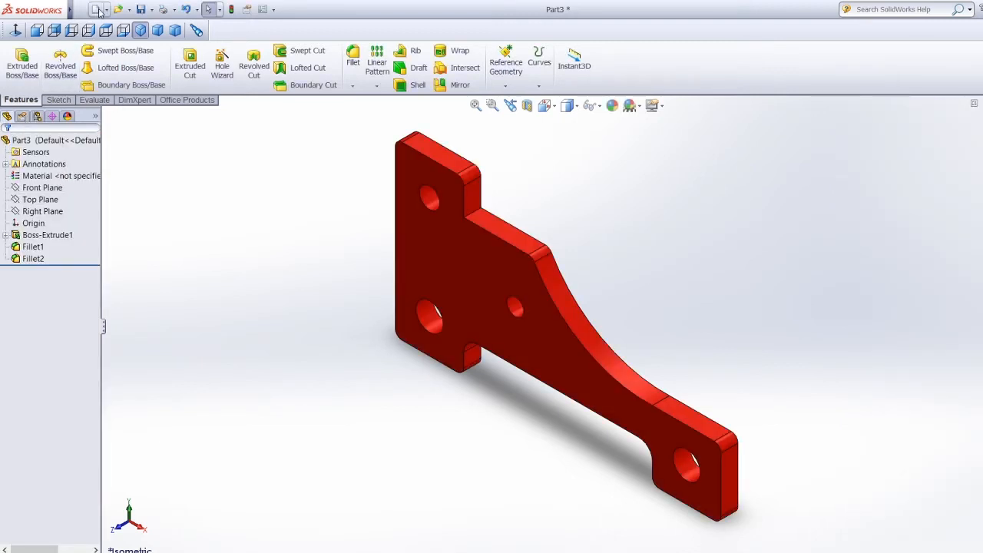
# Save the plate as Part3 in the final folder as a part file.
pyautogui.click(79, 10)
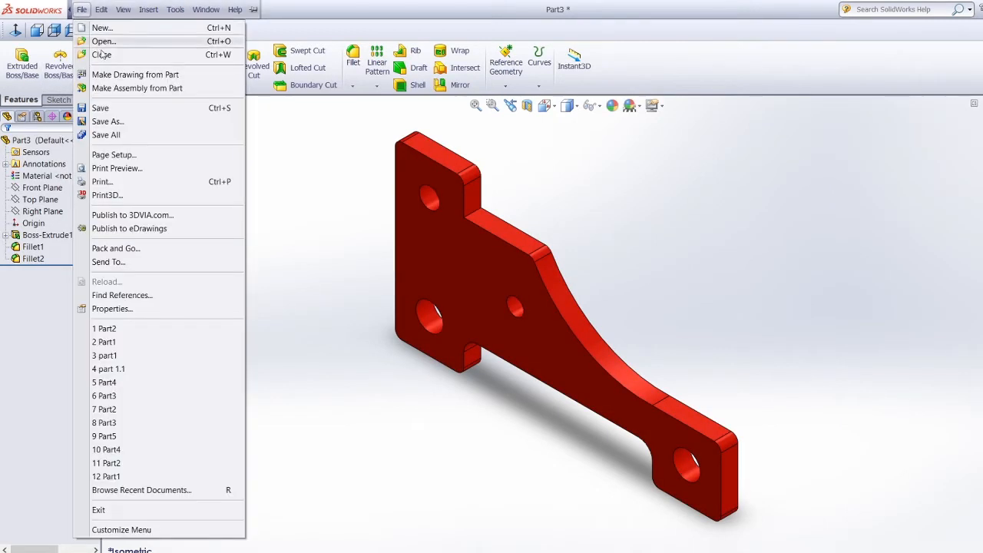
pyautogui.click(110, 122)
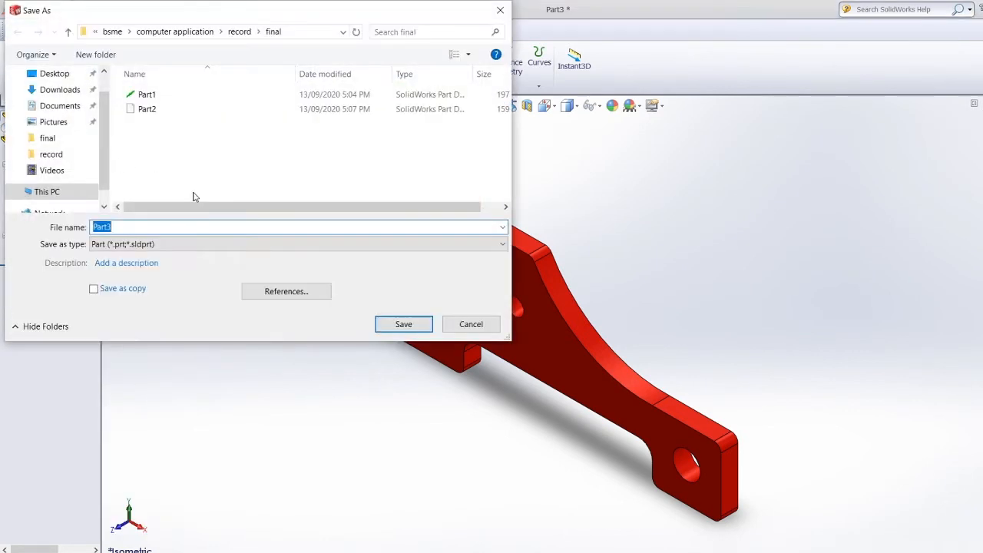
pyautogui.click(399, 329)
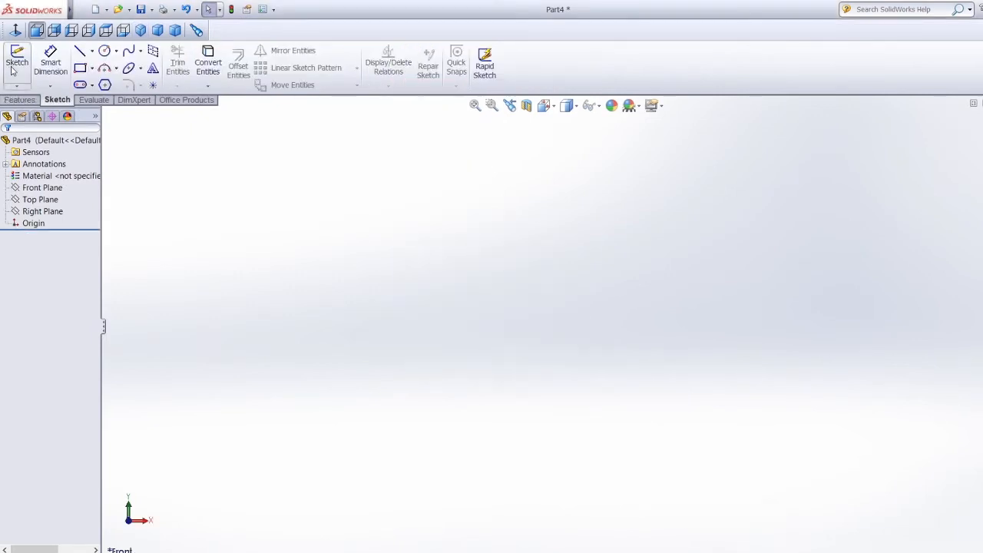
# Start a sketch on the Front Plane of Part4 and draw a circle about 52 mm in radius centred on the origin.
pyautogui.click(29, 77)
pyautogui.click(428, 227)
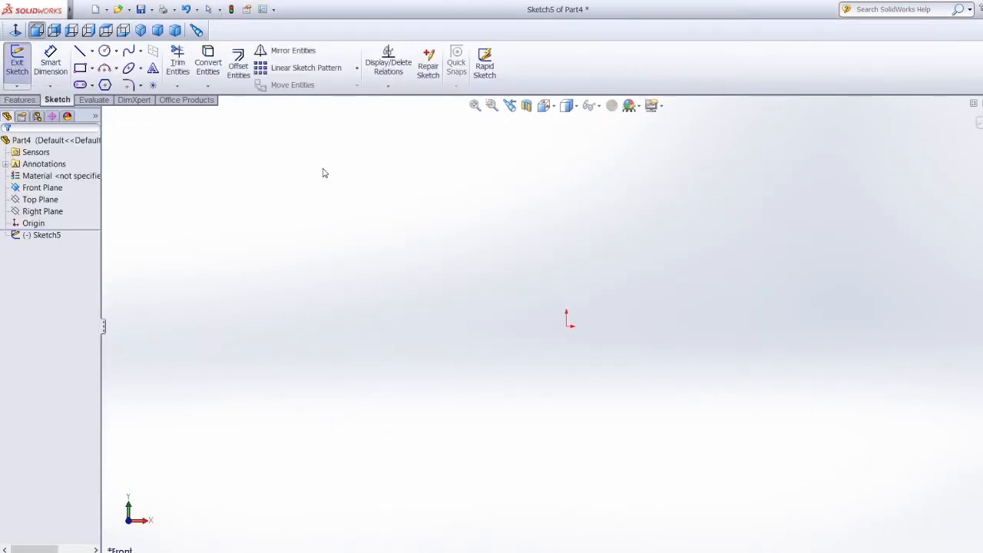
pyautogui.click(105, 51)
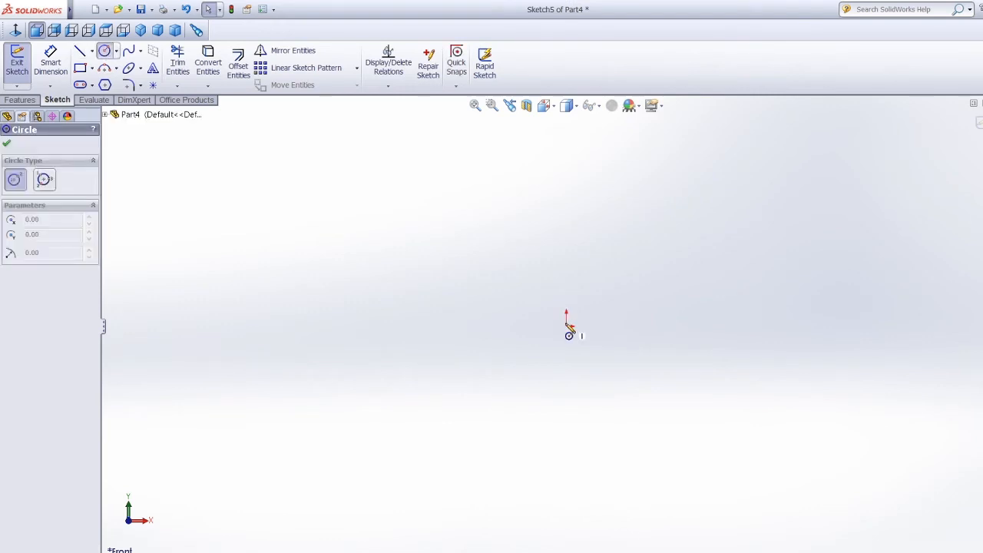
pyautogui.click(566, 327)
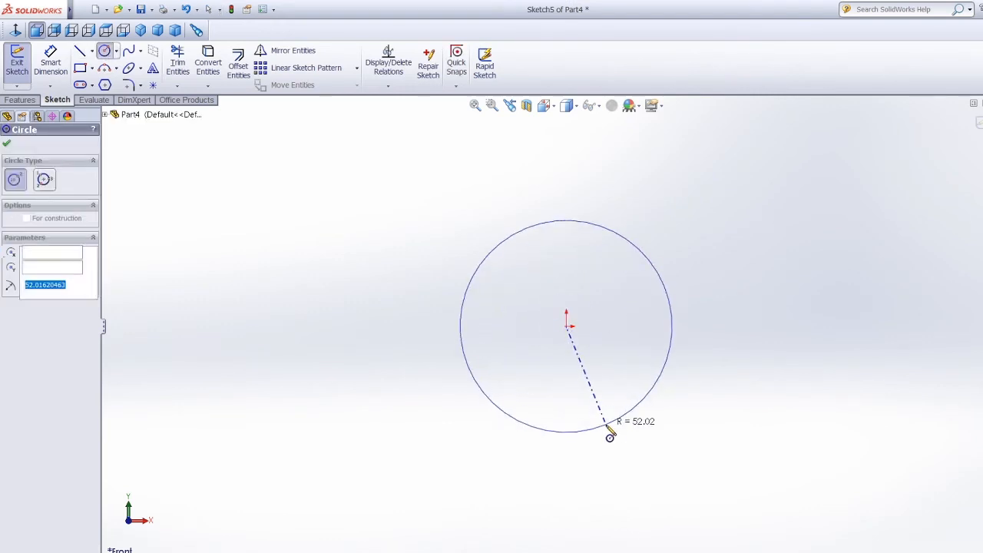
pyautogui.click(607, 425)
# Dimension the circle's diameter as 500 mm and fit the sketch in view.
pyautogui.click(70, 75)
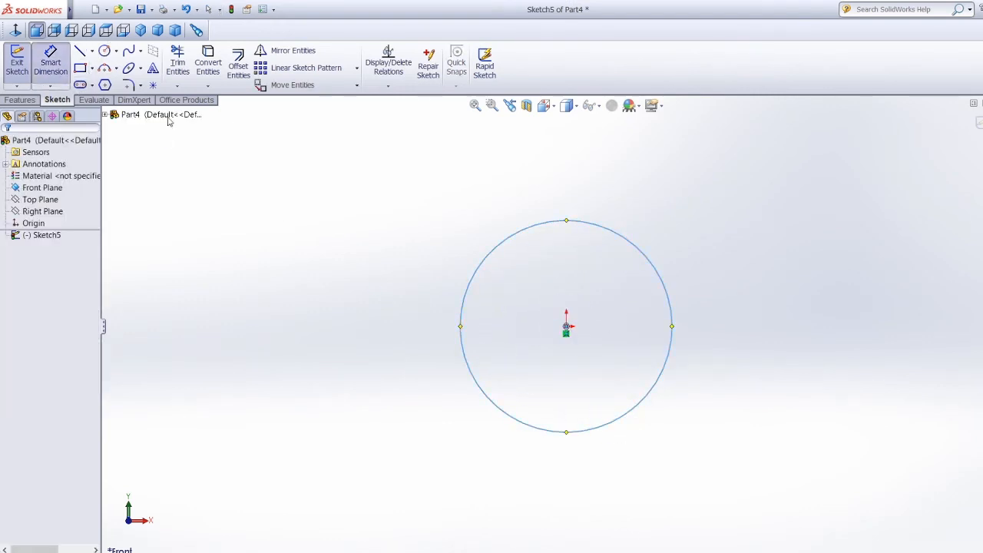
pyautogui.click(474, 278)
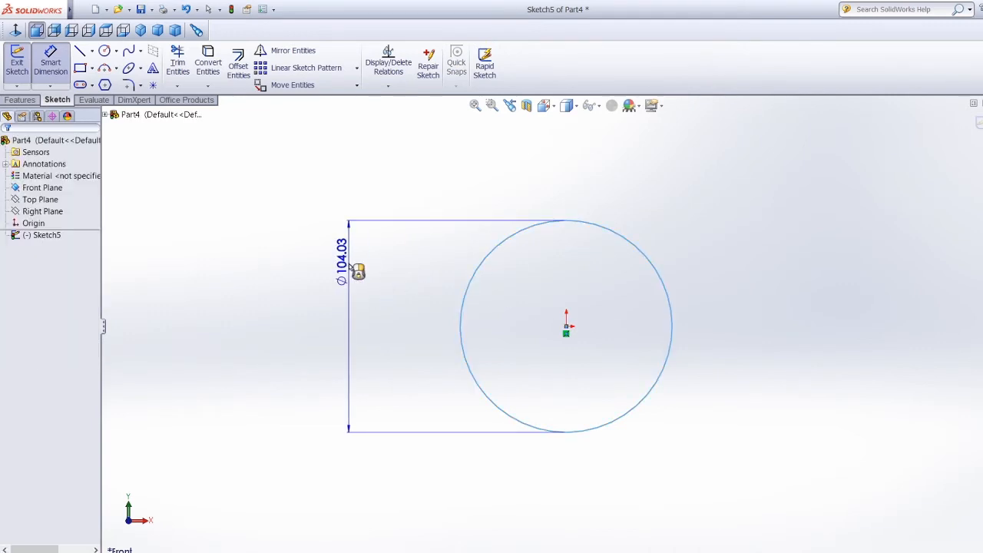
pyautogui.click(352, 269)
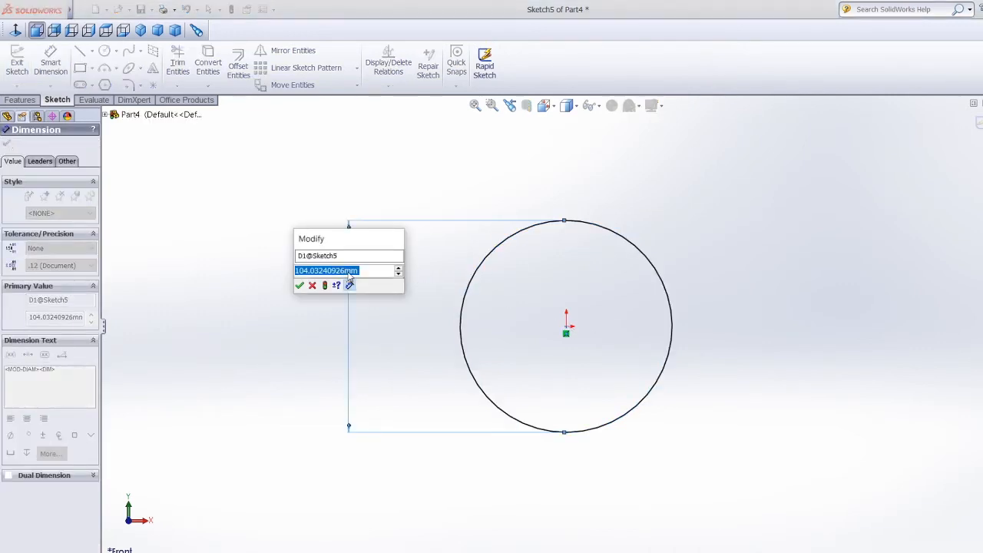
pyautogui.write('500')
pyautogui.press('Return')
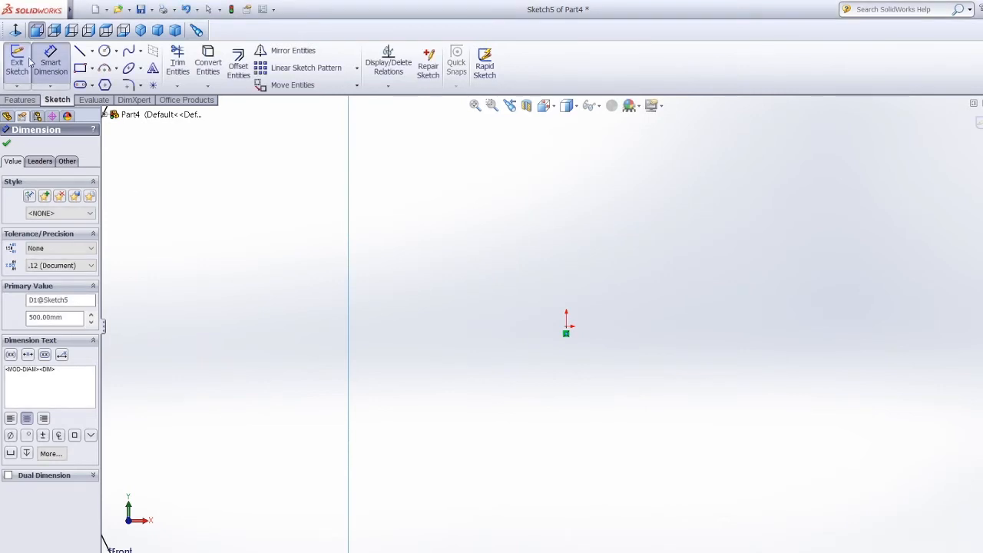
pyautogui.press('f')
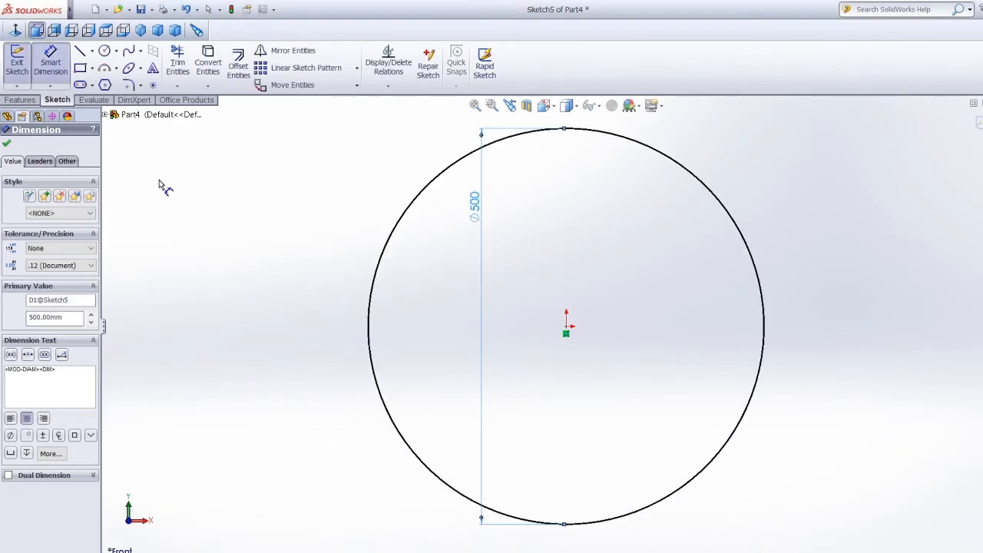
# Extrude the circle as a Blind boss with a depth of 130 mm.
pyautogui.click(19, 101)
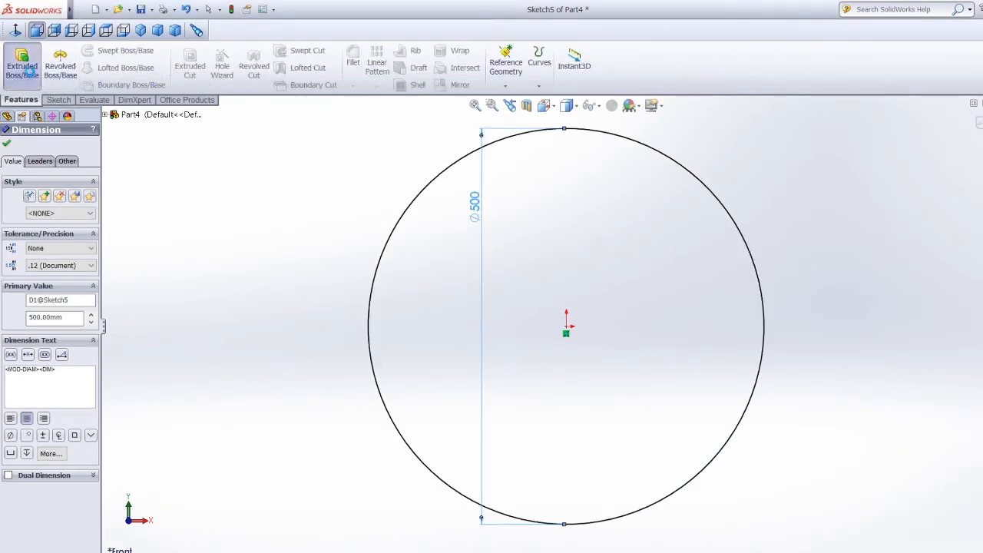
pyautogui.click(23, 68)
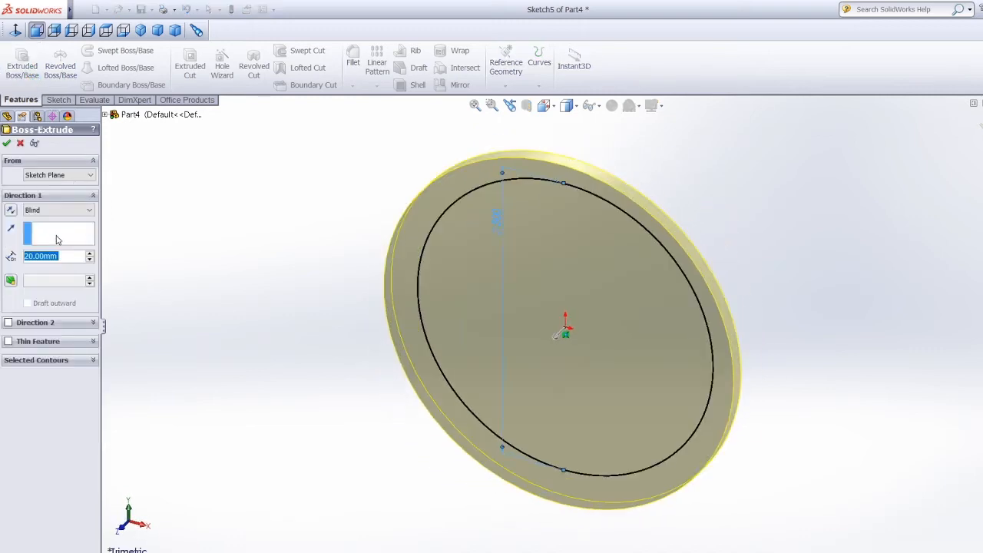
pyautogui.write('130')
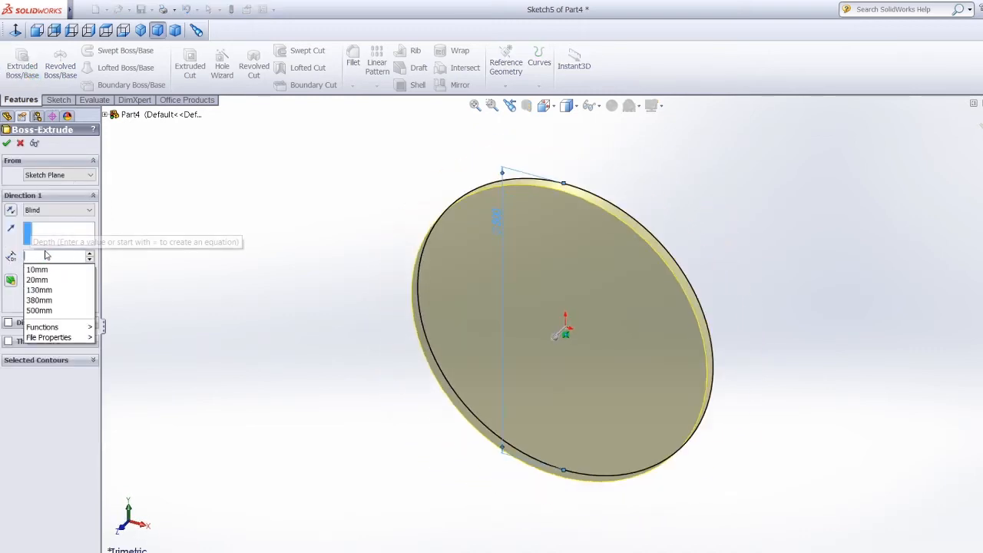
pyautogui.press('Return')
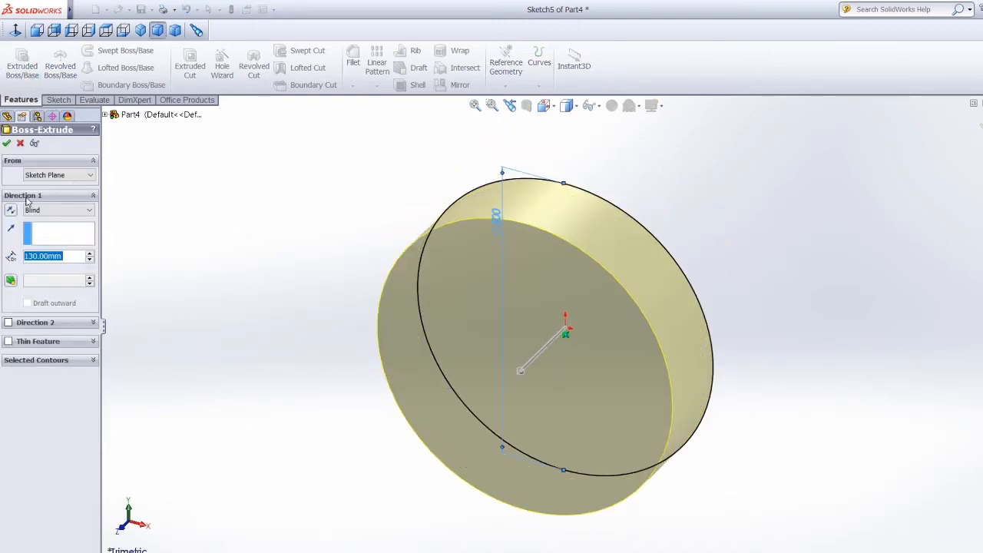
pyautogui.click(8, 143)
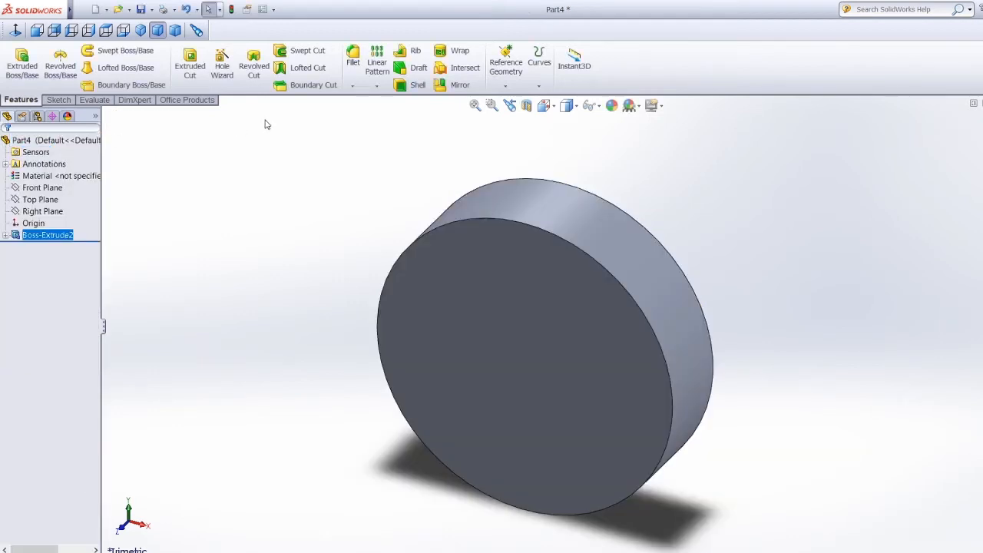
# Chamfer the front and back circular edges of the disc at 20 mm and 45 degrees.
pyautogui.click(353, 86)
pyautogui.click(360, 112)
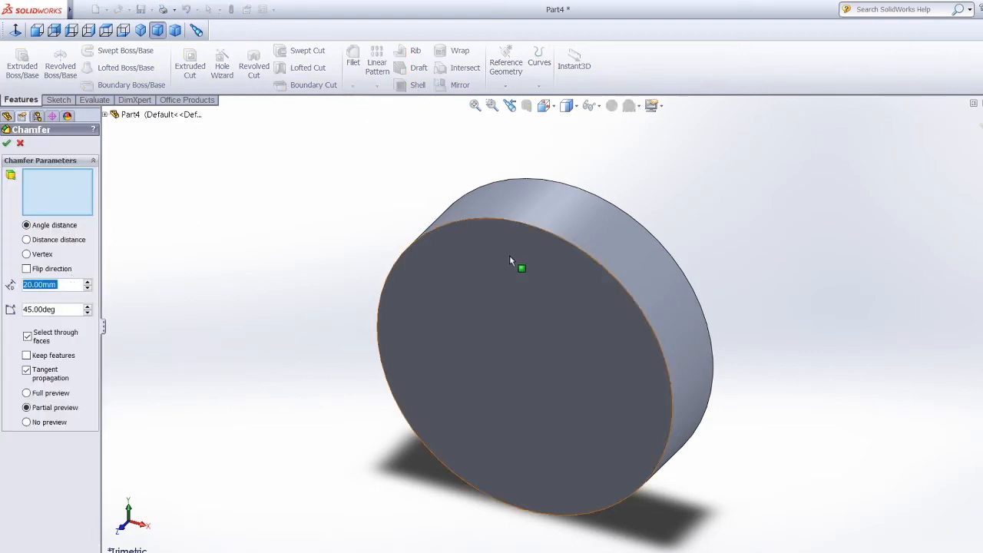
pyautogui.click(557, 241)
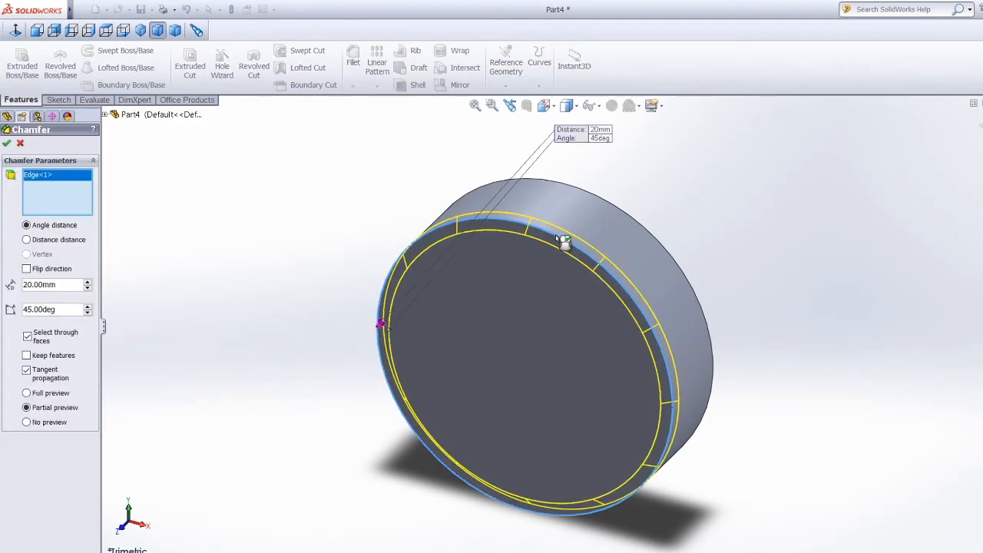
pyautogui.moveTo(725, 217); pyautogui.dragTo(479, 336, button='middle')
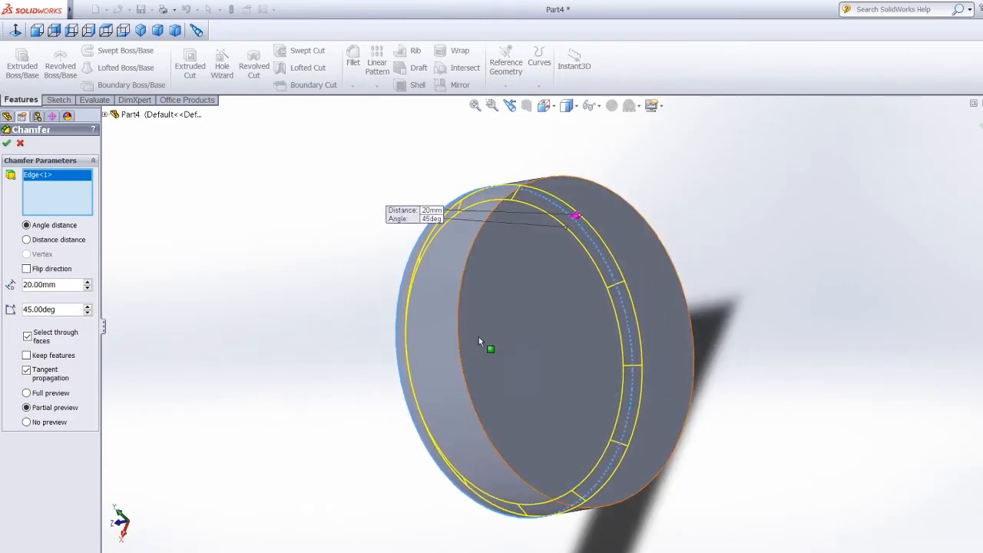
pyautogui.click(458, 338)
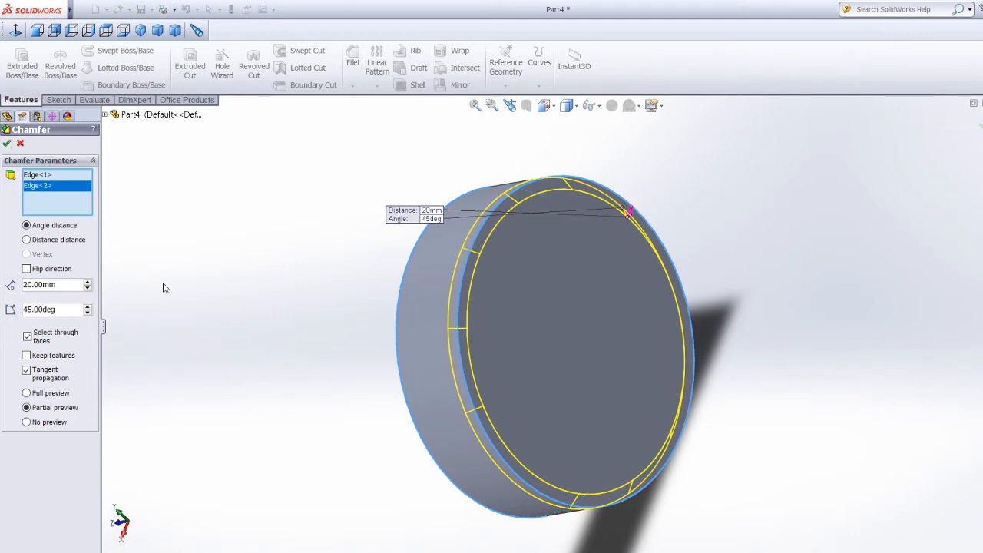
pyautogui.press('Return')
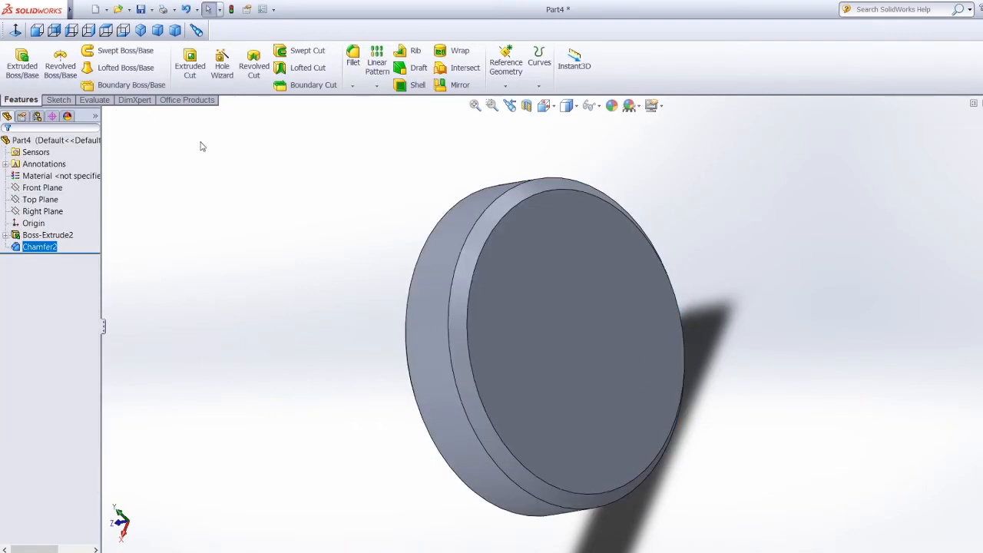
# Start a sketch on the disc's front face and draw a circle about 171 mm in radius centred on the origin.
pyautogui.click(141, 30)
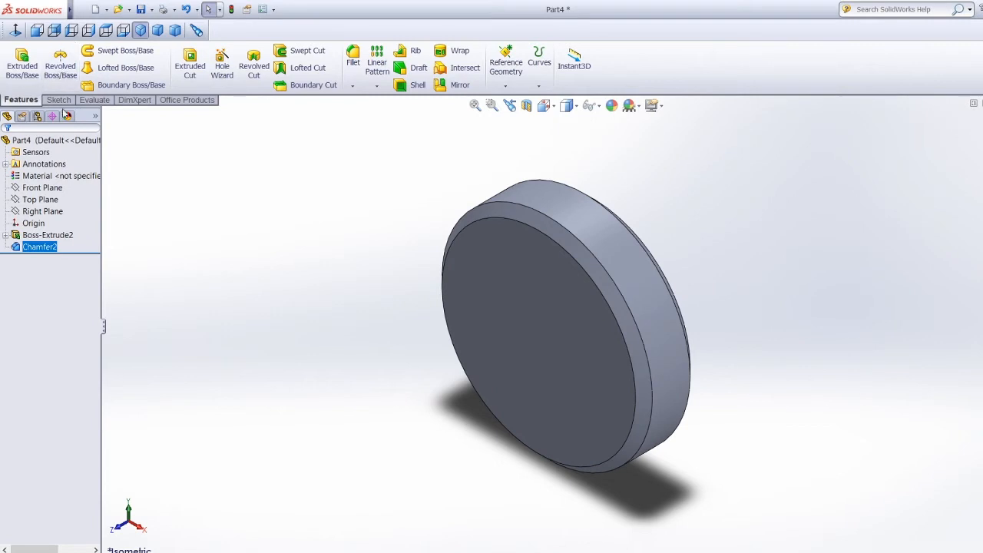
pyautogui.click(59, 100)
pyautogui.click(17, 57)
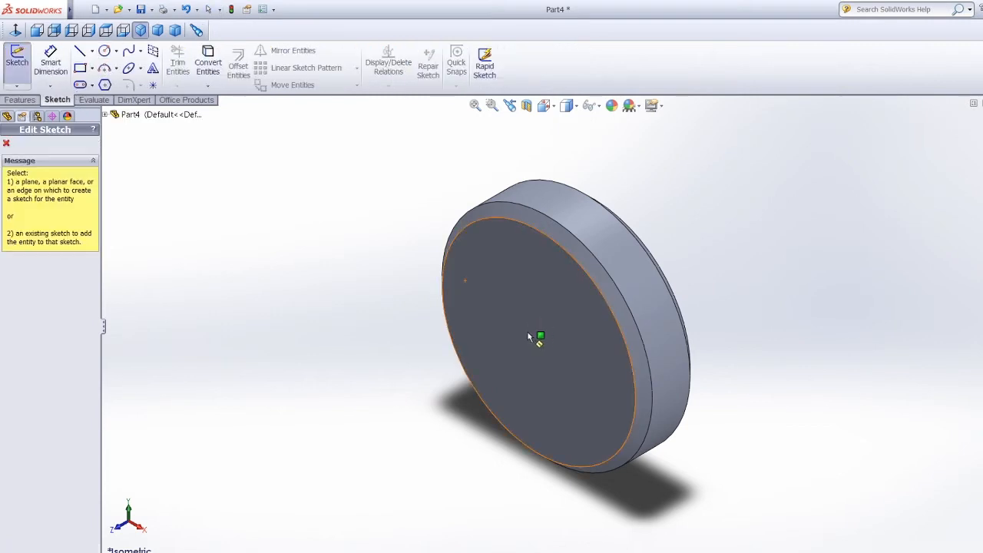
pyautogui.click(518, 337)
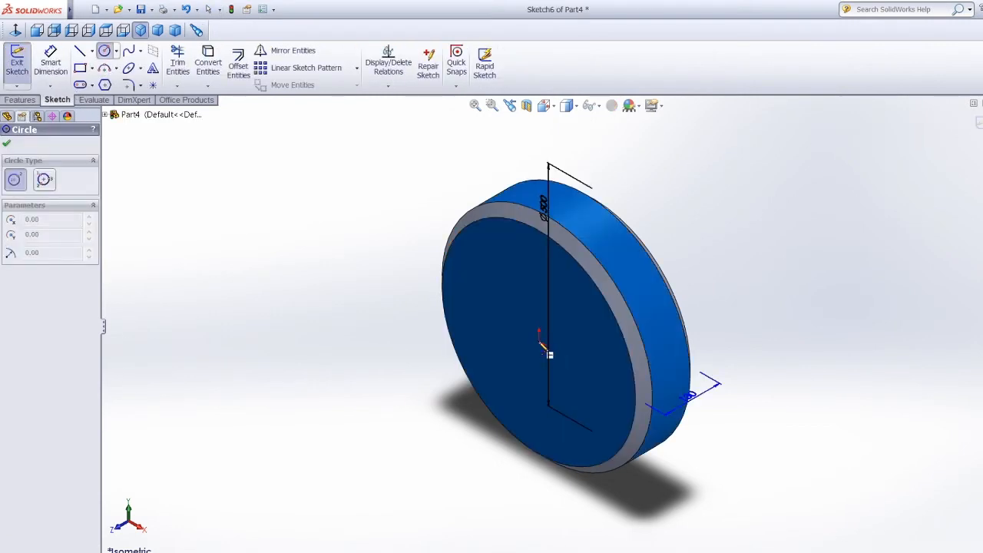
pyautogui.click(540, 339)
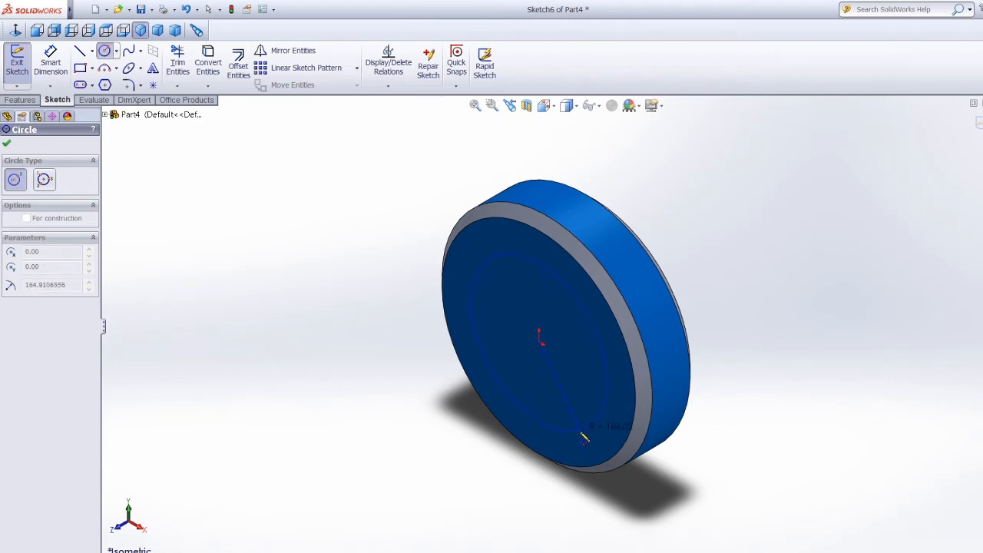
pyautogui.click(584, 437)
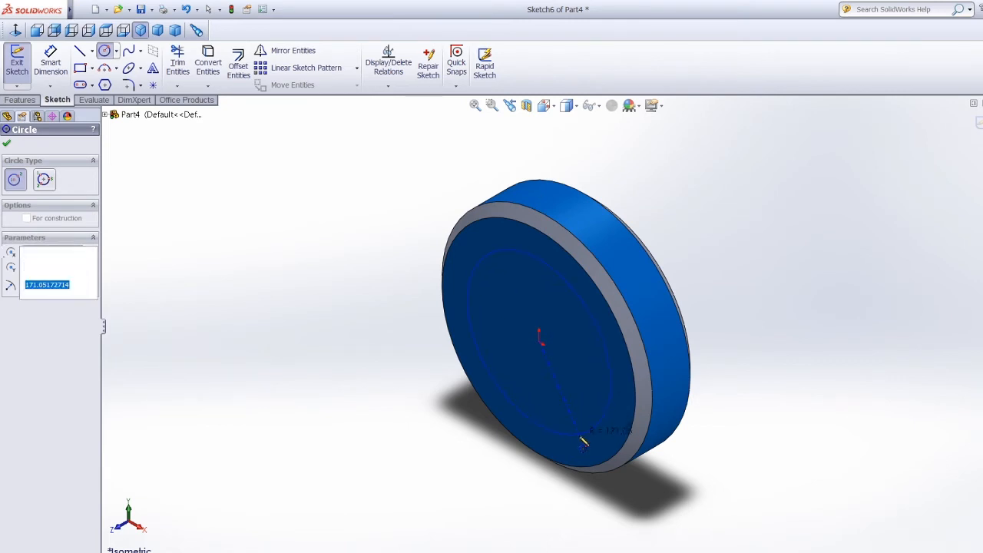
# Dimension the diameter of the circle on the disc's front face as 380 mm.
pyautogui.click(48, 69)
pyautogui.click(476, 265)
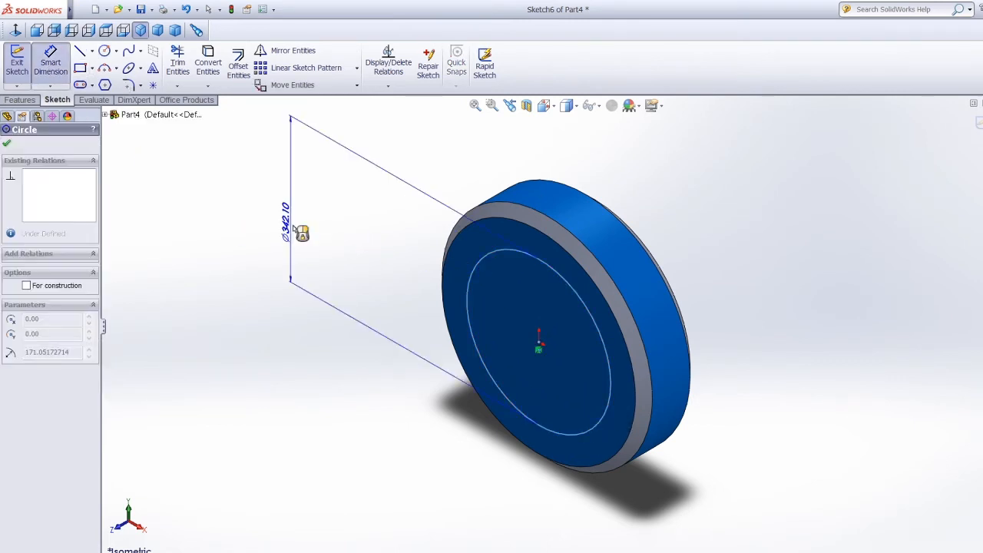
pyautogui.click(294, 226)
pyautogui.press('BackSpace')
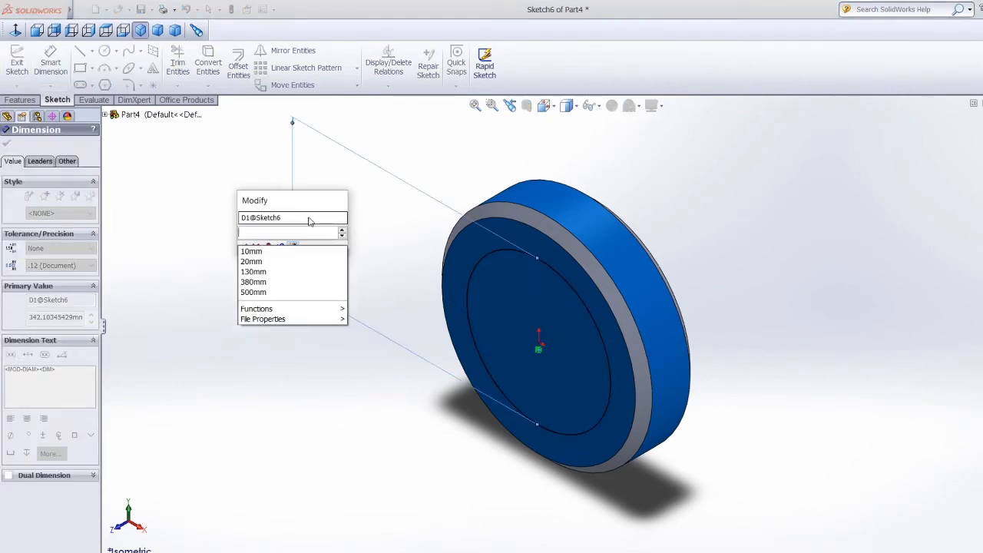
pyautogui.write('380')
pyautogui.press('Return')
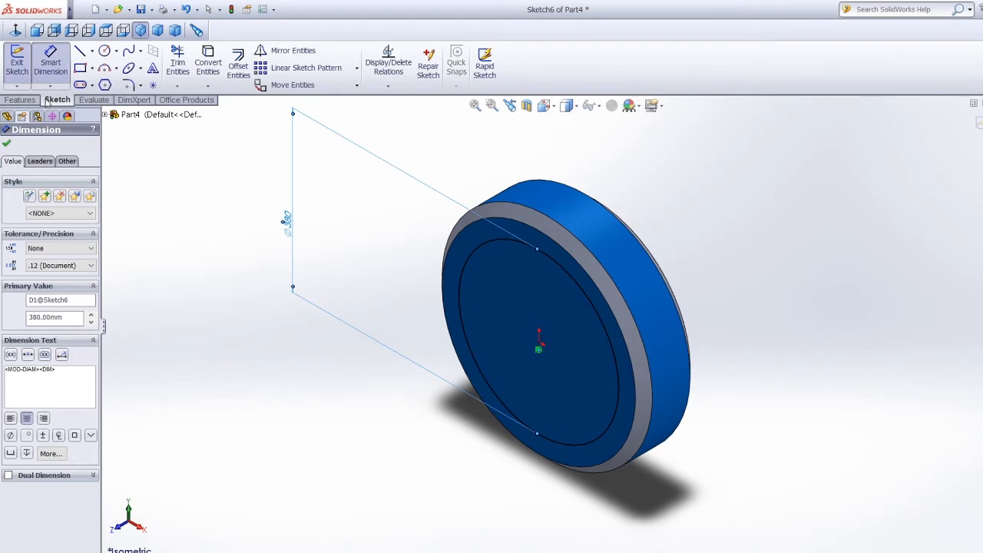
# Cut a Blind circular recess 20 mm deep into the disc's front face from the 380 mm circle.
pyautogui.click(21, 100)
pyautogui.click(190, 69)
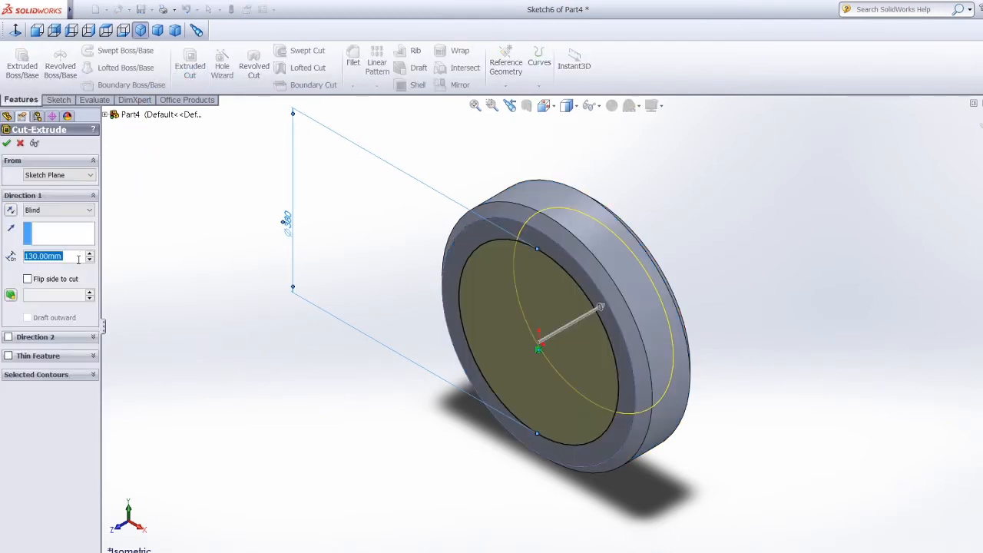
pyautogui.press('BackSpace')
pyautogui.write('1')
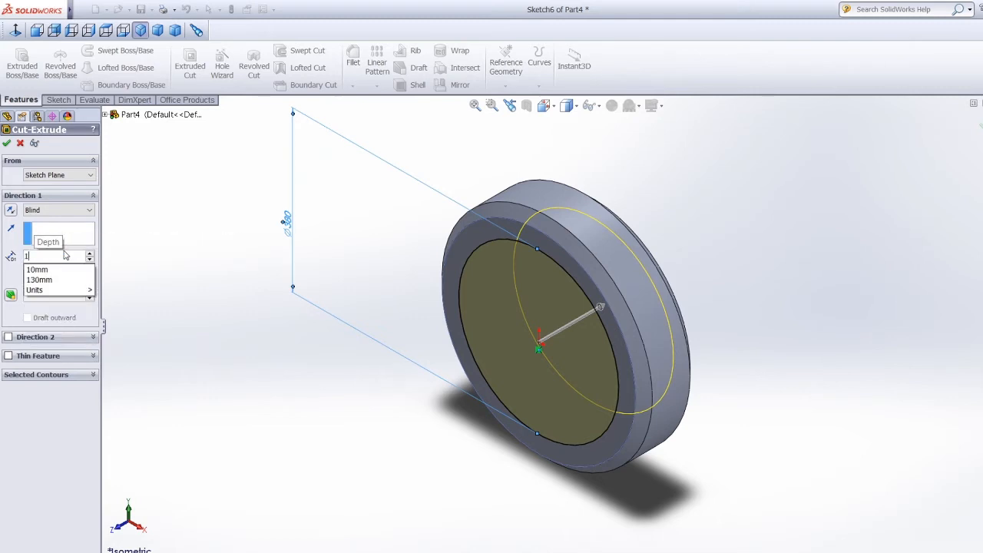
pyautogui.press('BackSpace')
pyautogui.click(37, 279)
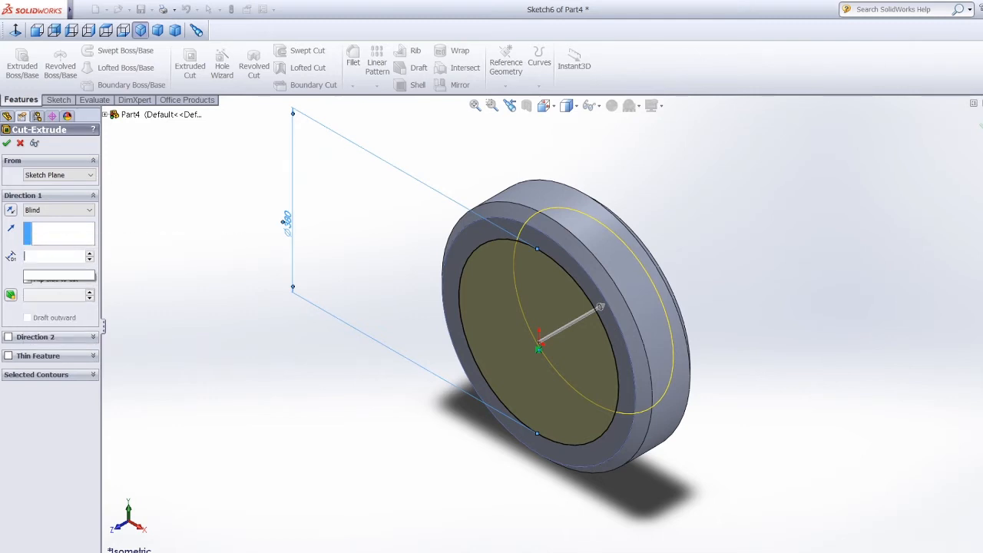
pyautogui.click(6, 144)
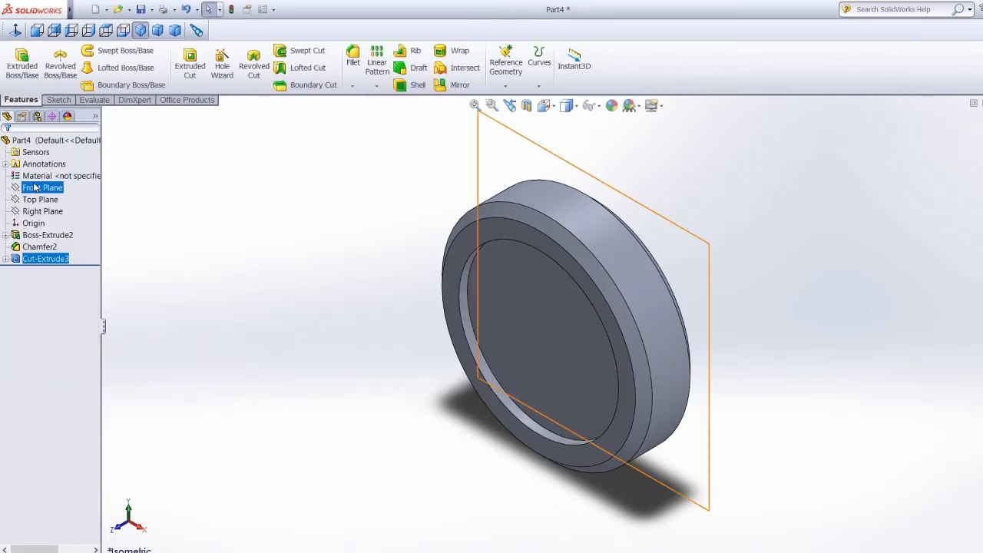
# Start a sketch on the disc's back face and draw a circle about 191 mm in radius centred on the origin.
pyautogui.moveTo(709, 347); pyautogui.dragTo(604, 433, button='middle')
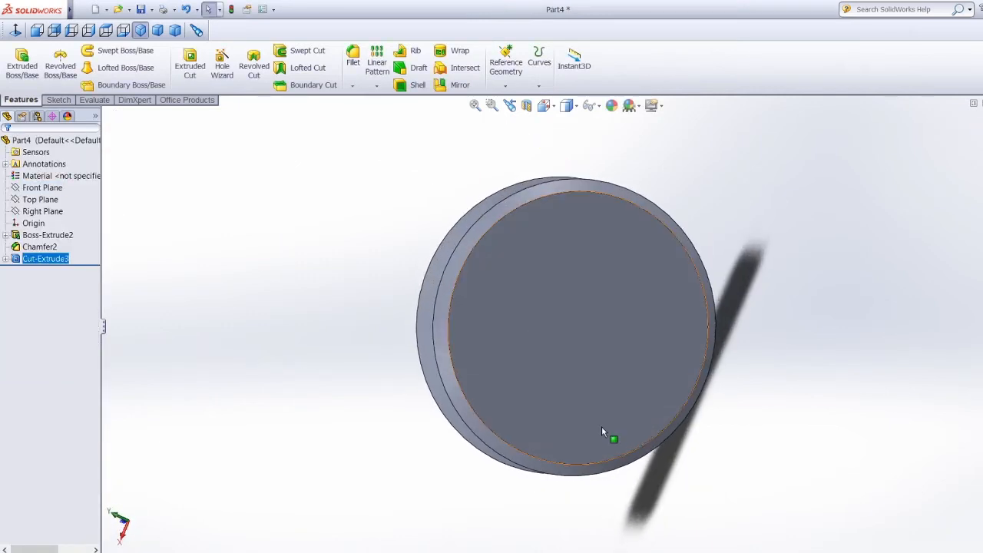
pyautogui.click(53, 102)
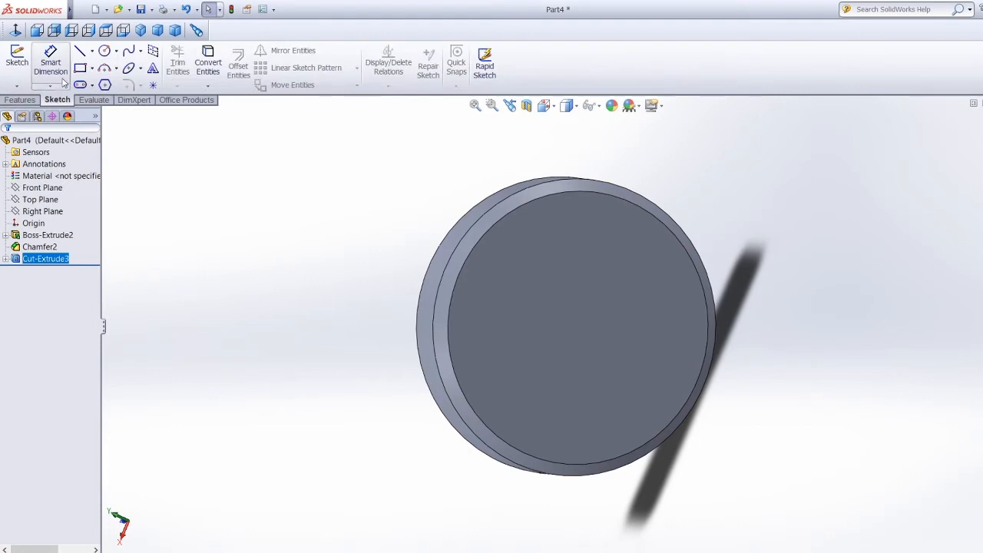
pyautogui.click(104, 52)
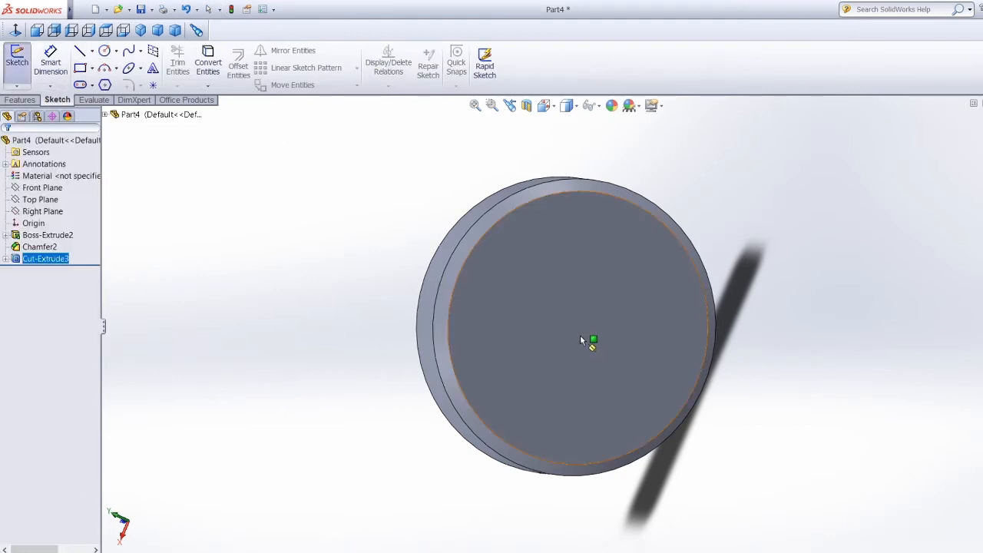
pyautogui.click(580, 336)
pyautogui.click(581, 331)
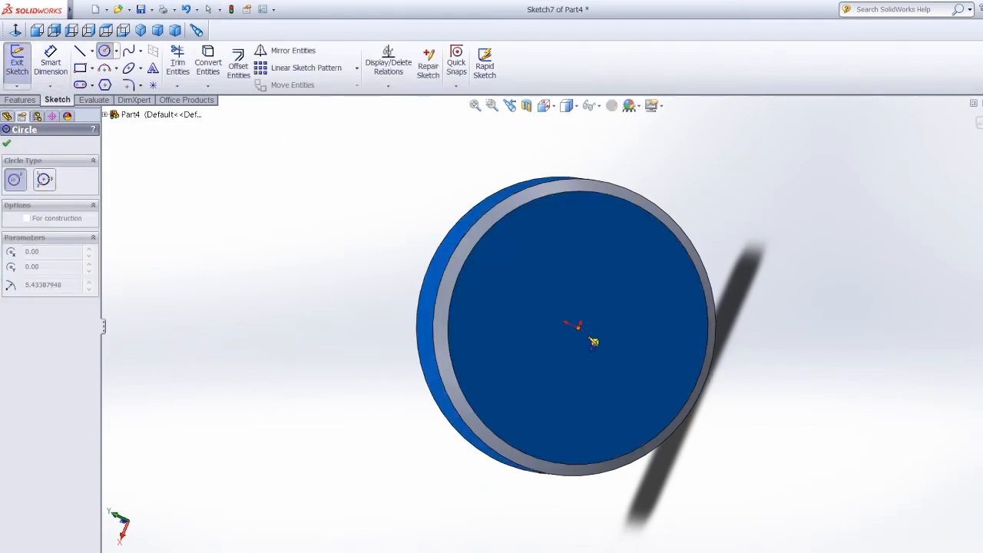
pyautogui.click(626, 438)
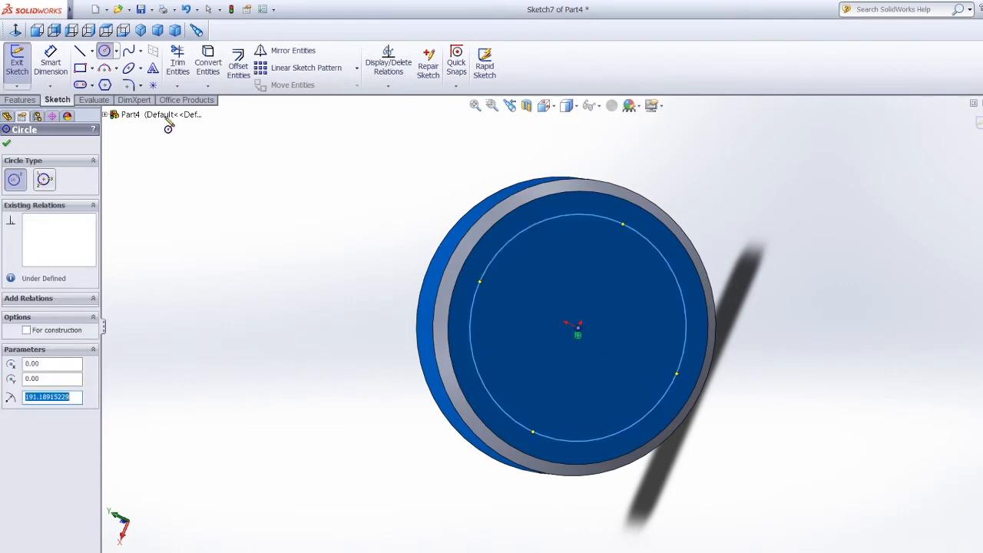
# Dimension the diameter of the circle on the disc's back face as 380 mm.
pyautogui.click(50, 62)
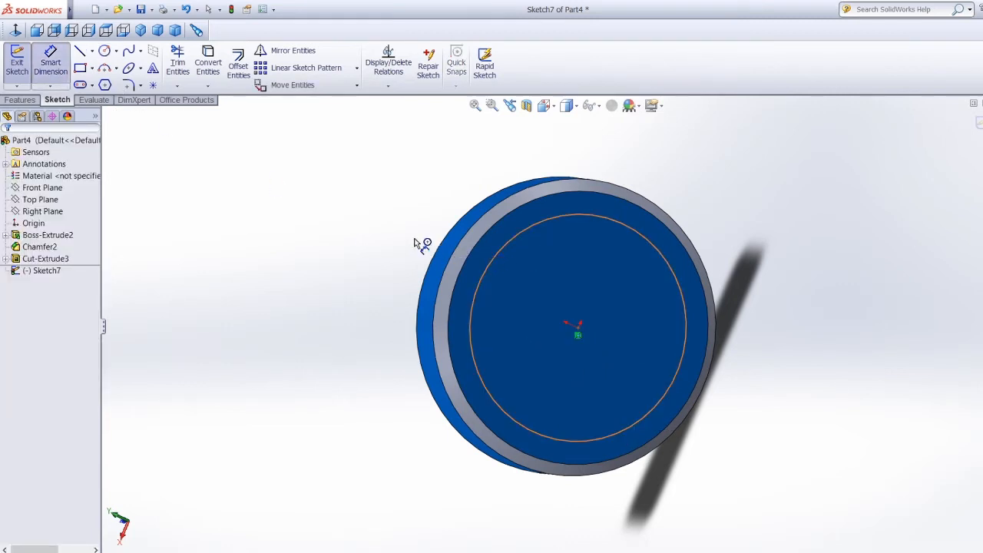
pyautogui.click(481, 277)
pyautogui.click(357, 229)
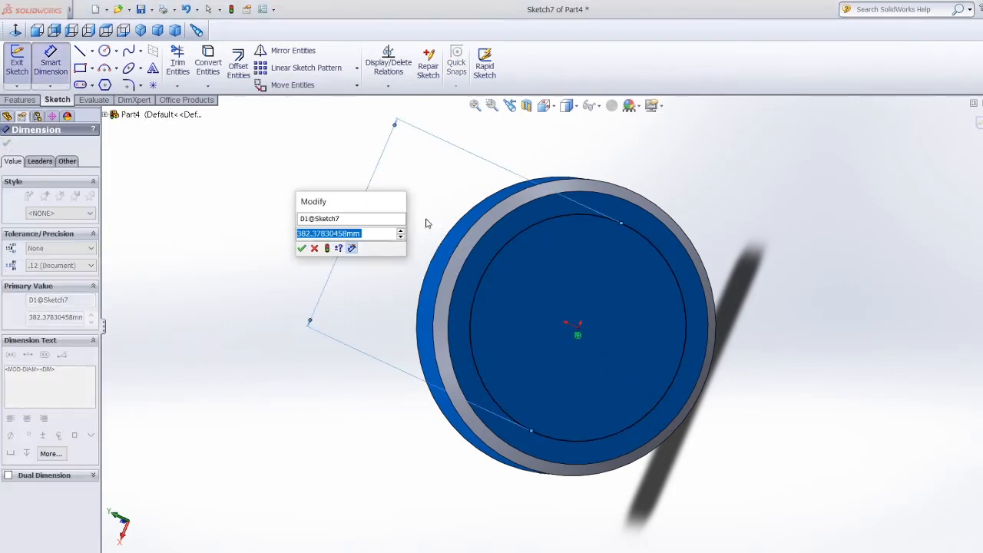
pyautogui.press('BackSpace')
pyautogui.write('38')
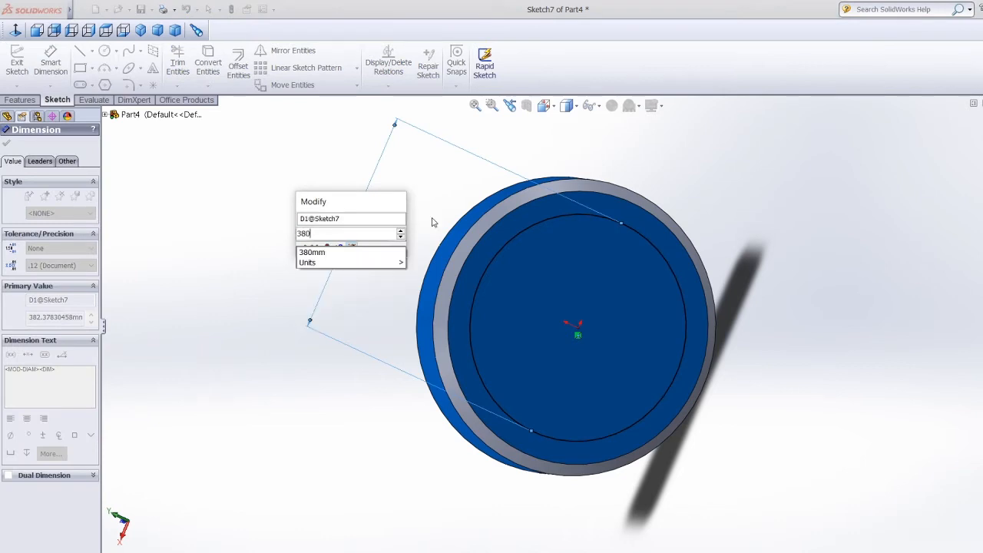
pyautogui.write('0')
pyautogui.press('Return')
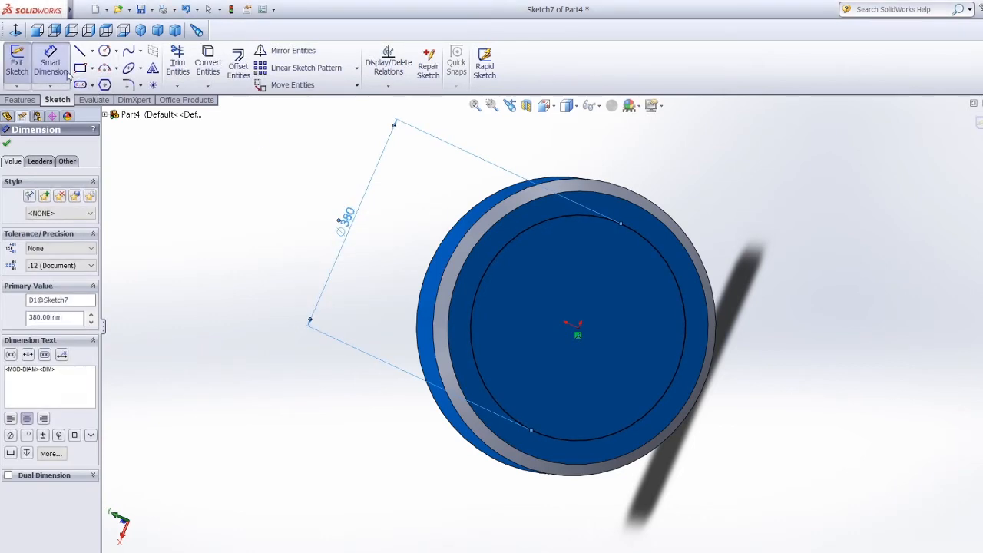
# Extrude-cut the back-face circle into the disc as a Blind recess with a depth of 20 mm.
pyautogui.click(21, 100)
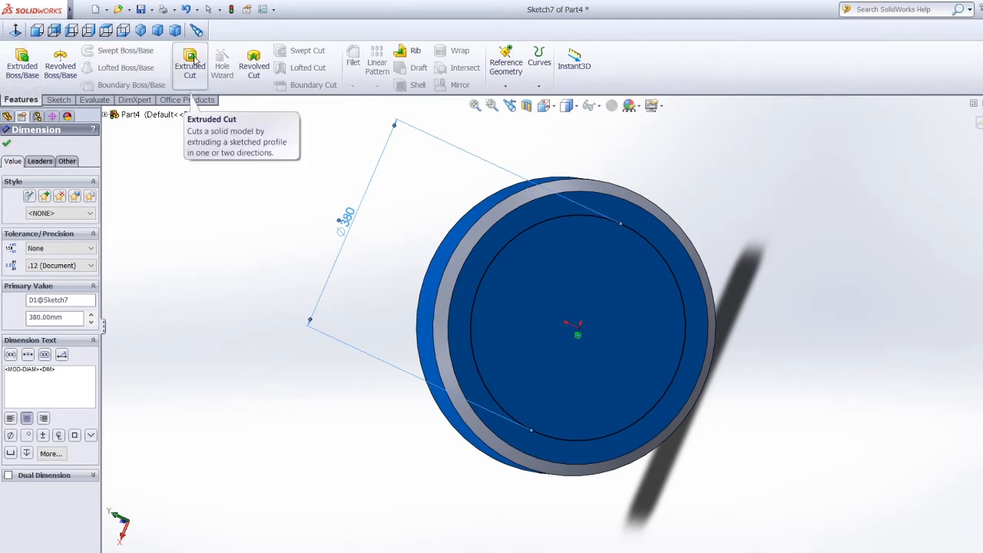
pyautogui.click(193, 61)
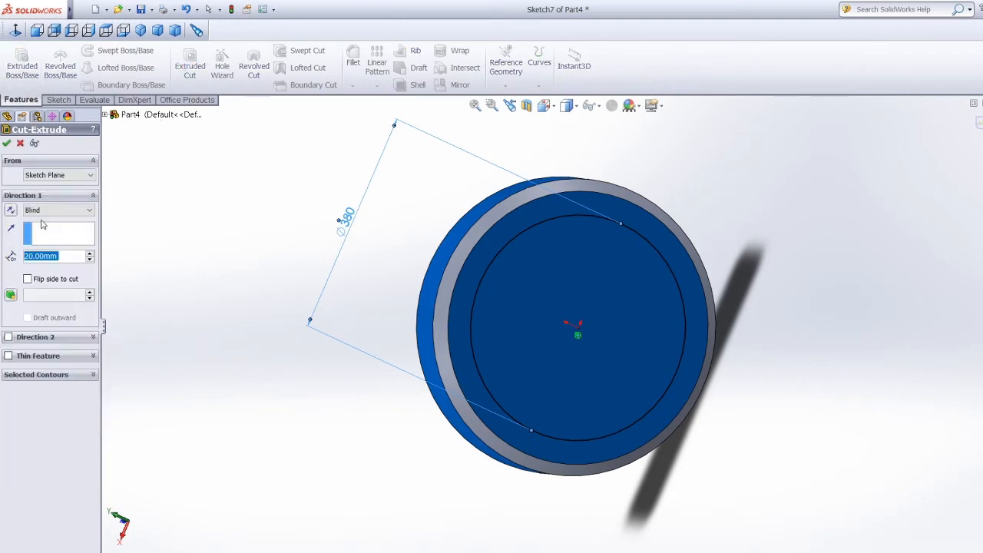
pyautogui.write('2')
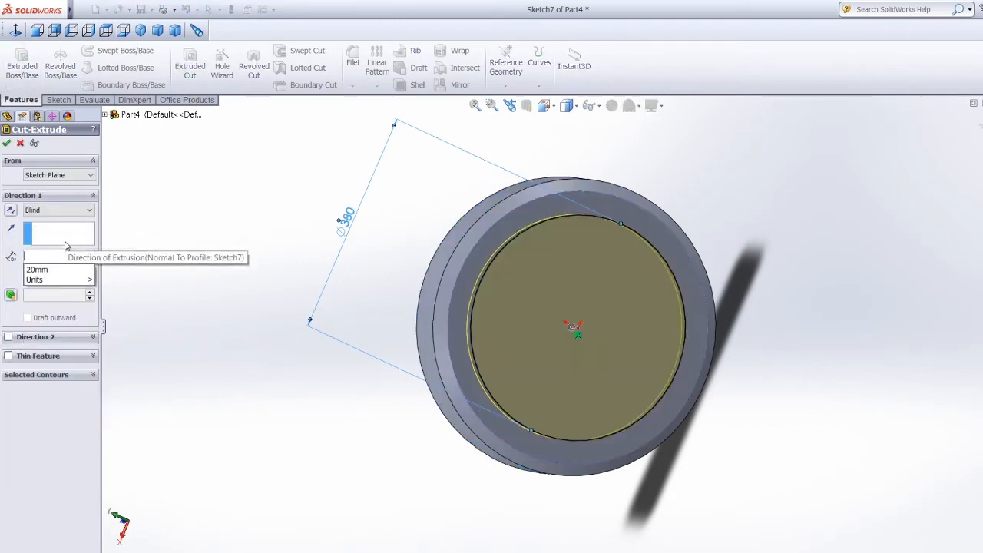
pyautogui.write('0')
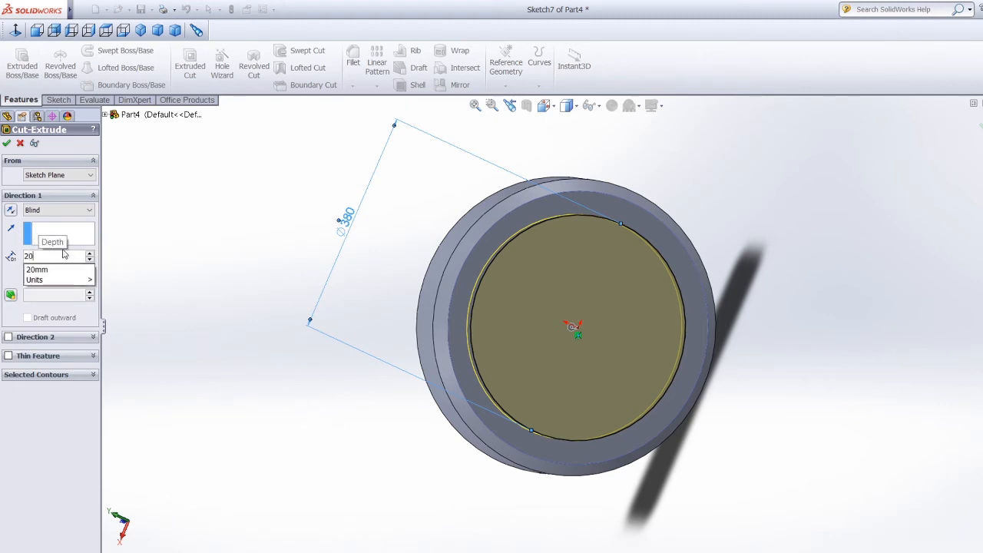
pyautogui.press('Return')
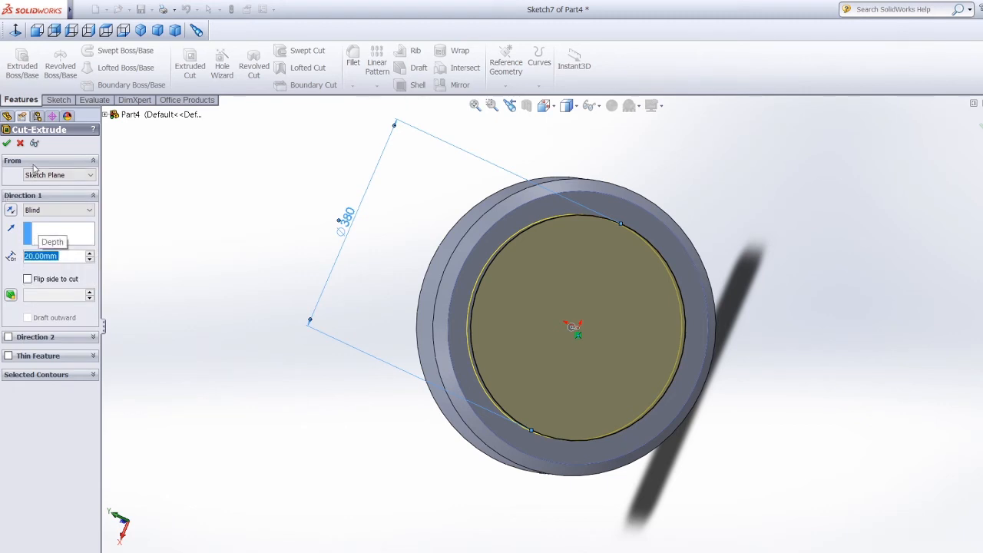
pyautogui.click(7, 145)
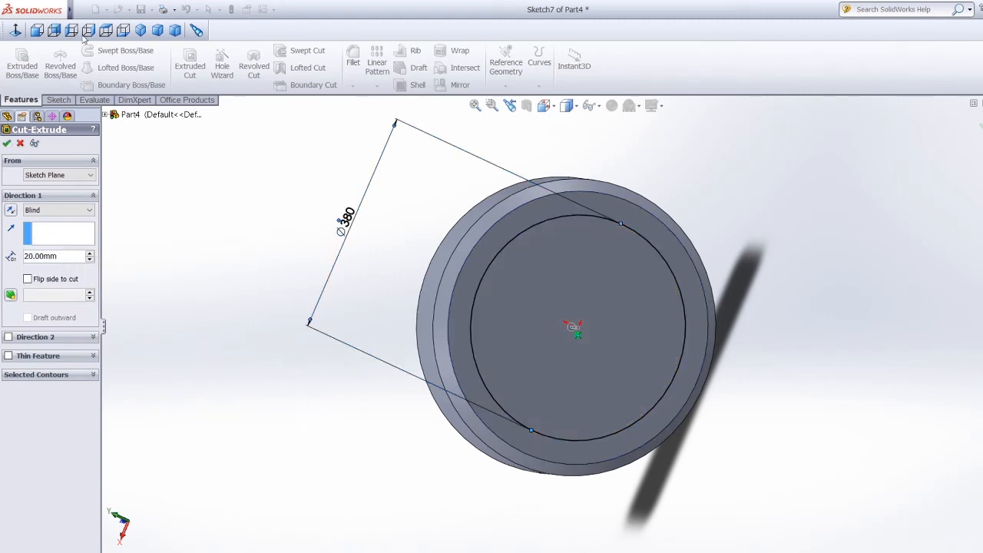
# Chamfer the inner floor edges of the front and back recesses at 20 mm and 45 degrees.
pyautogui.click(158, 30)
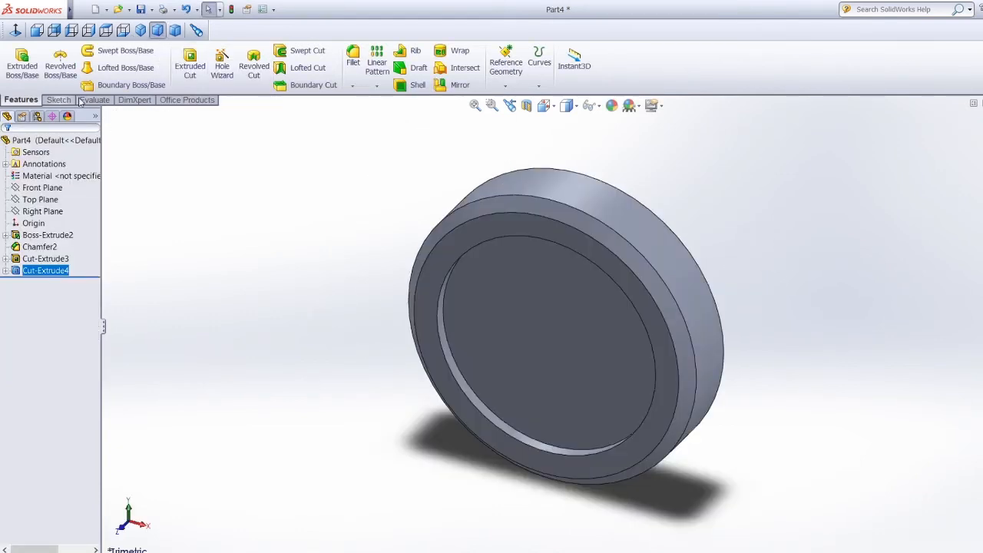
pyautogui.click(375, 112)
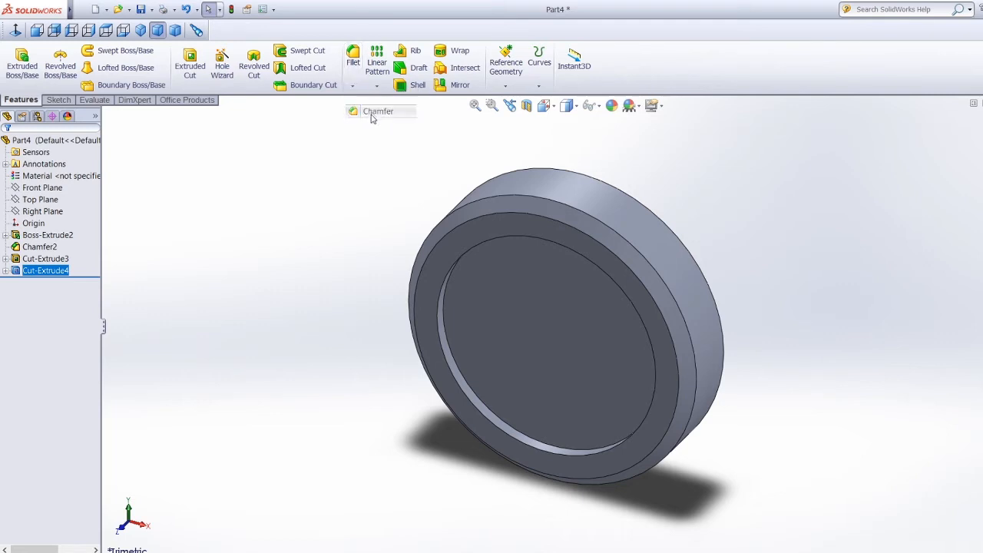
pyautogui.click(444, 305)
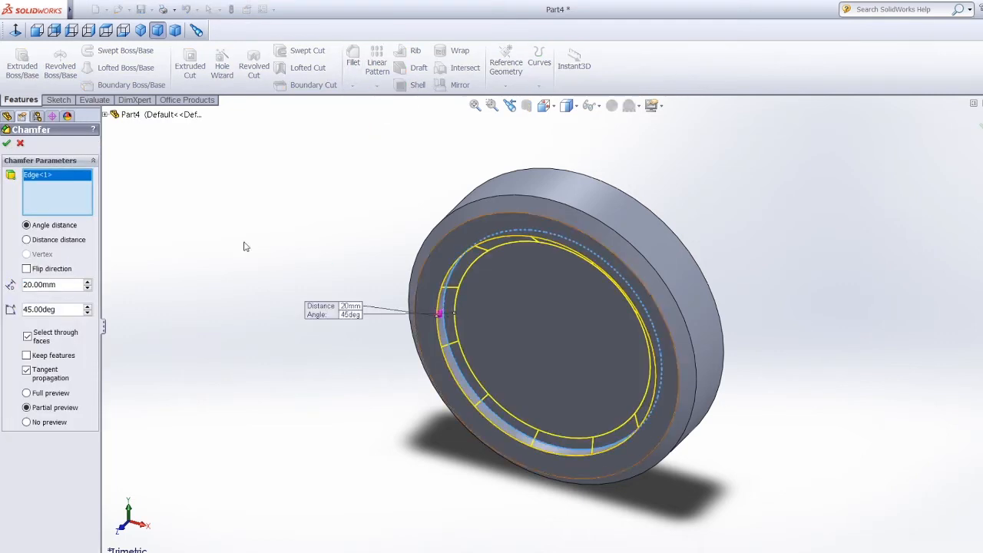
pyautogui.moveTo(777, 225); pyautogui.dragTo(607, 466, button='middle')
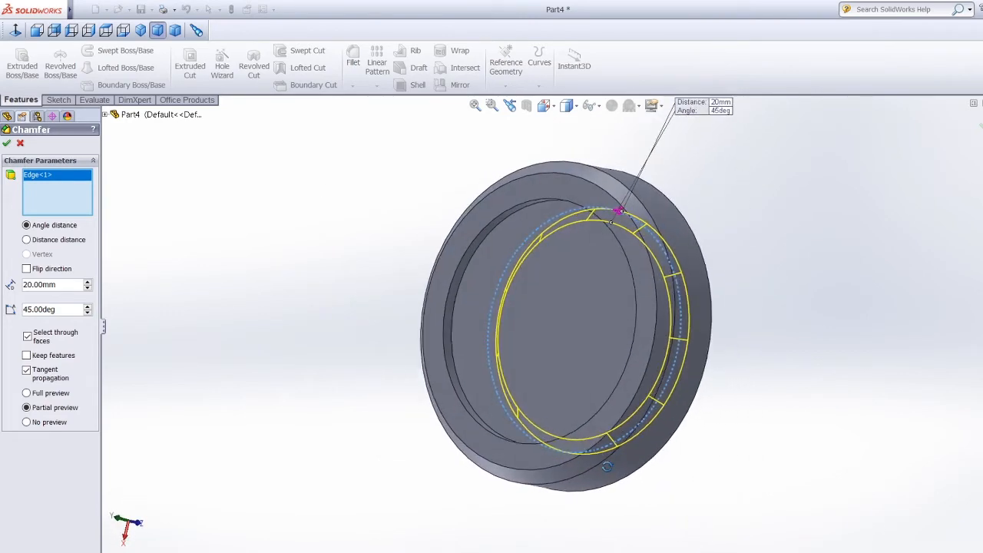
pyautogui.click(453, 320)
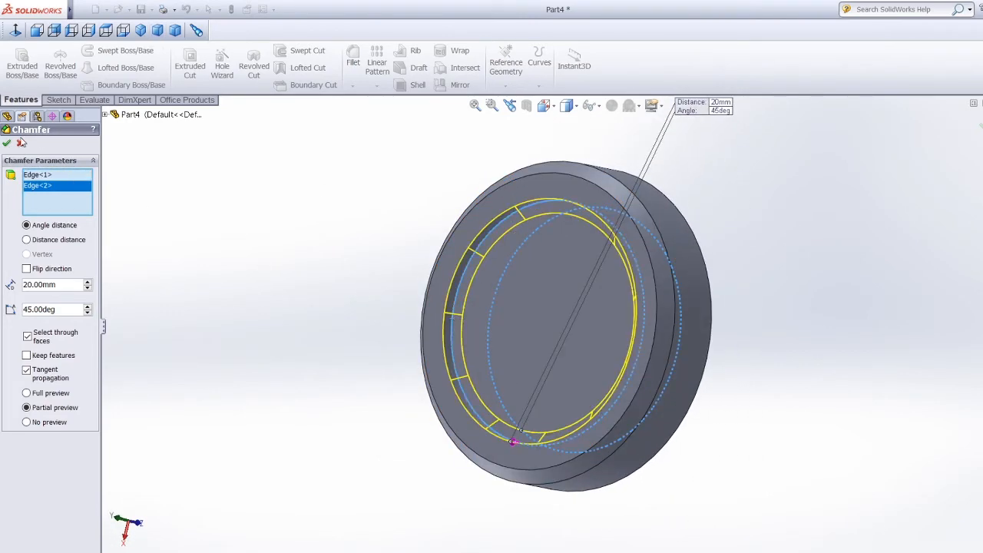
pyautogui.press('Return')
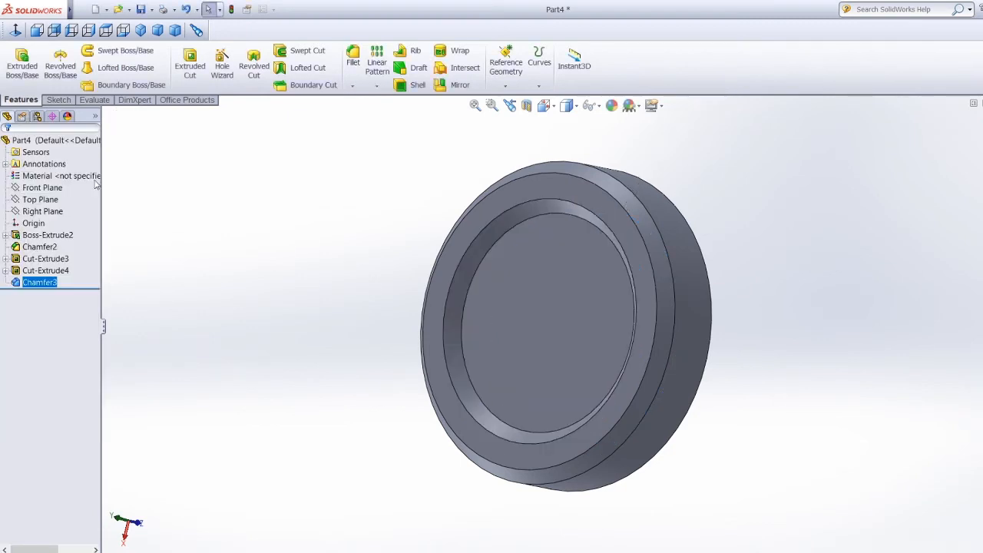
# Start a sketch on the front recess floor and draw a circle about 98 mm in radius centred on the origin.
pyautogui.click(157, 29)
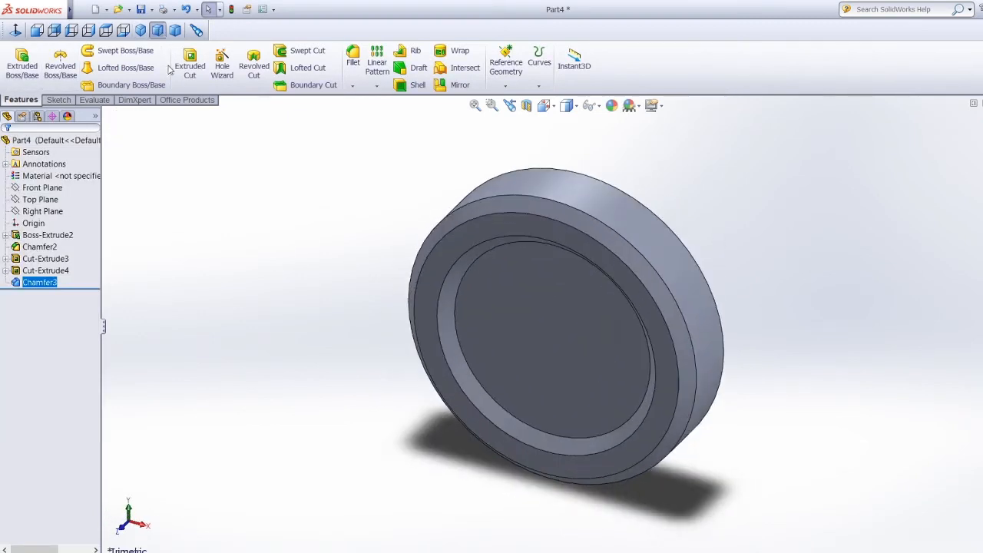
pyautogui.click(64, 100)
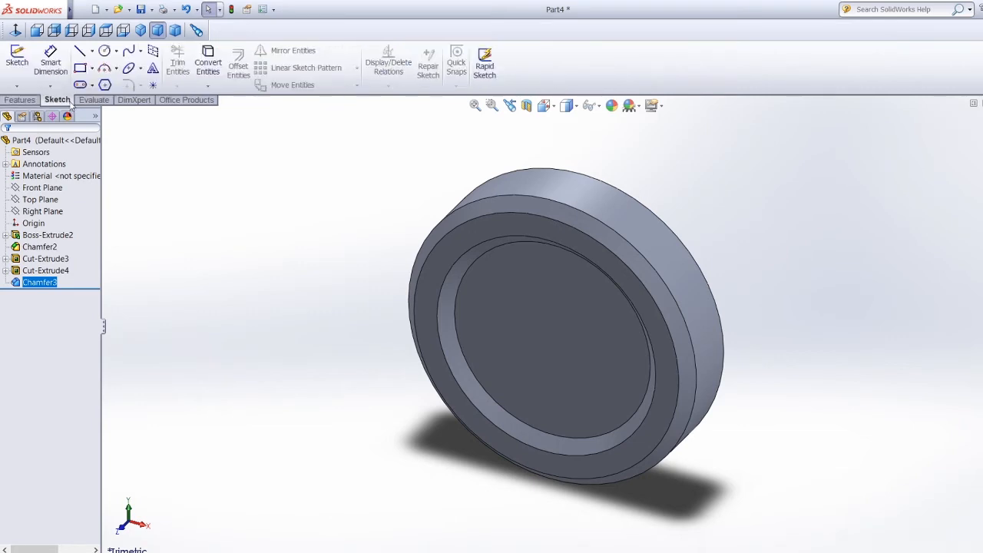
pyautogui.click(37, 30)
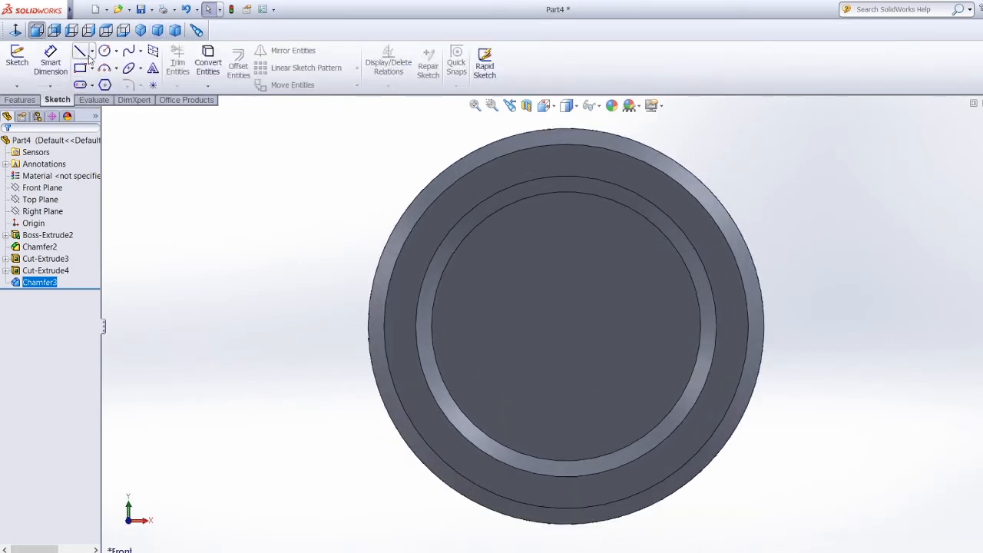
pyautogui.click(104, 50)
pyautogui.click(575, 326)
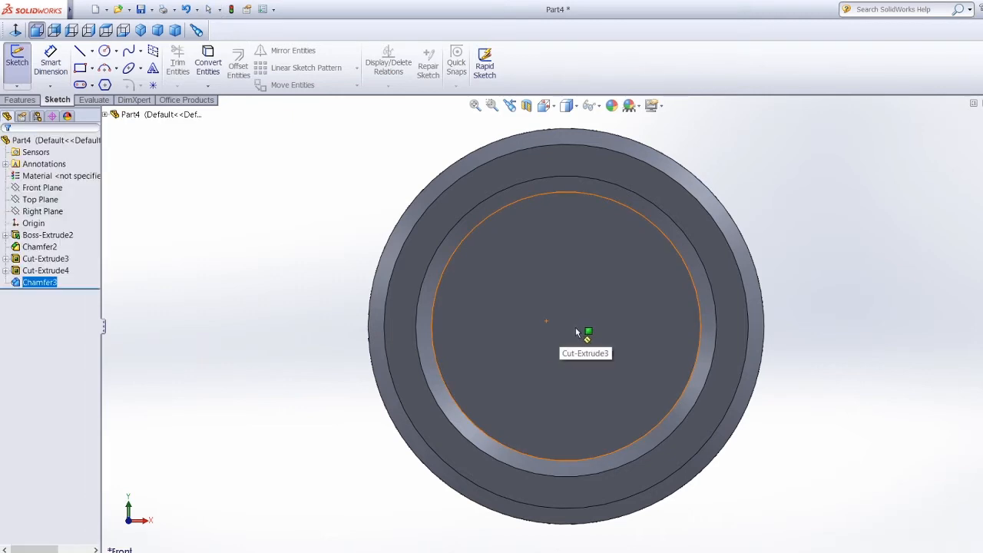
pyautogui.click(569, 326)
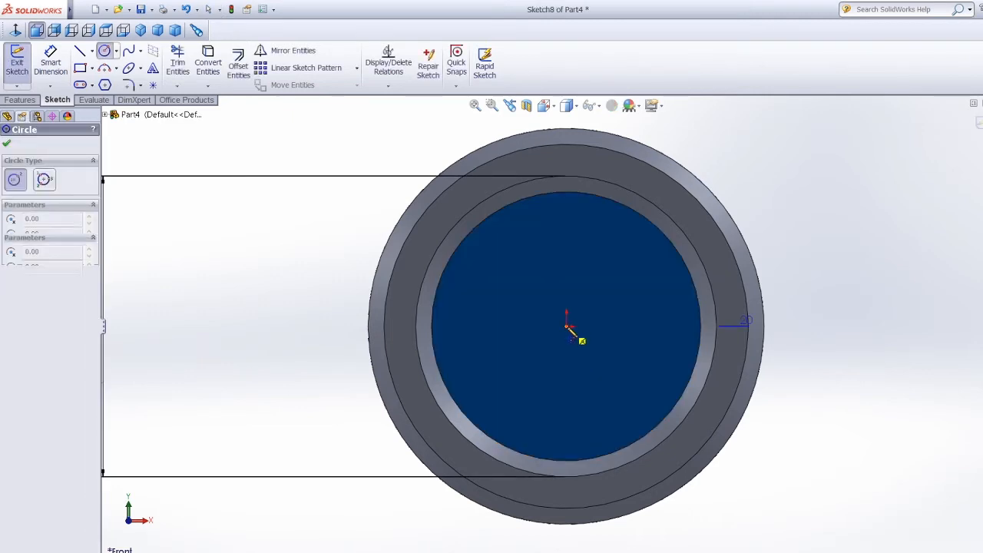
pyautogui.click(593, 403)
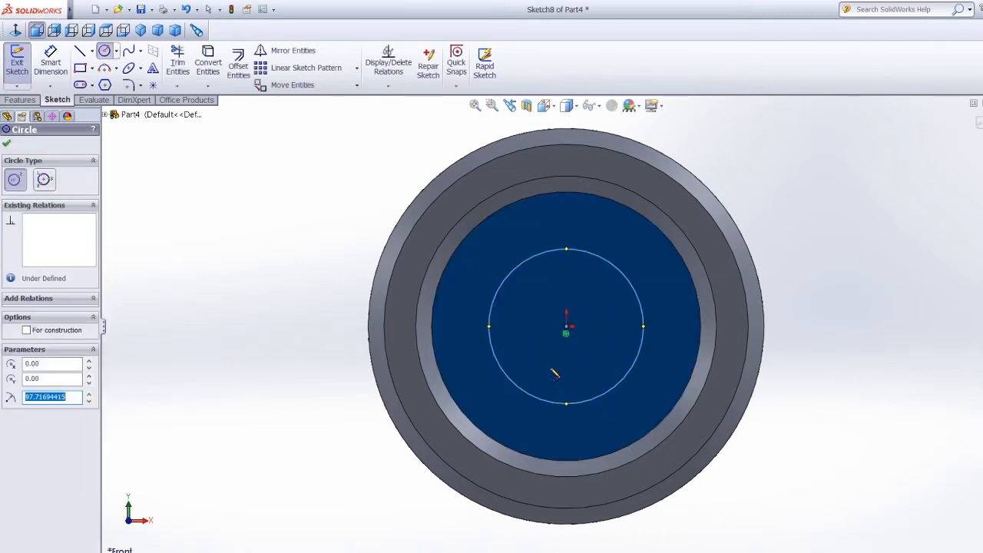
# Dimension the diameter of the circle on the front recess floor as 200 mm.
pyautogui.click(50, 63)
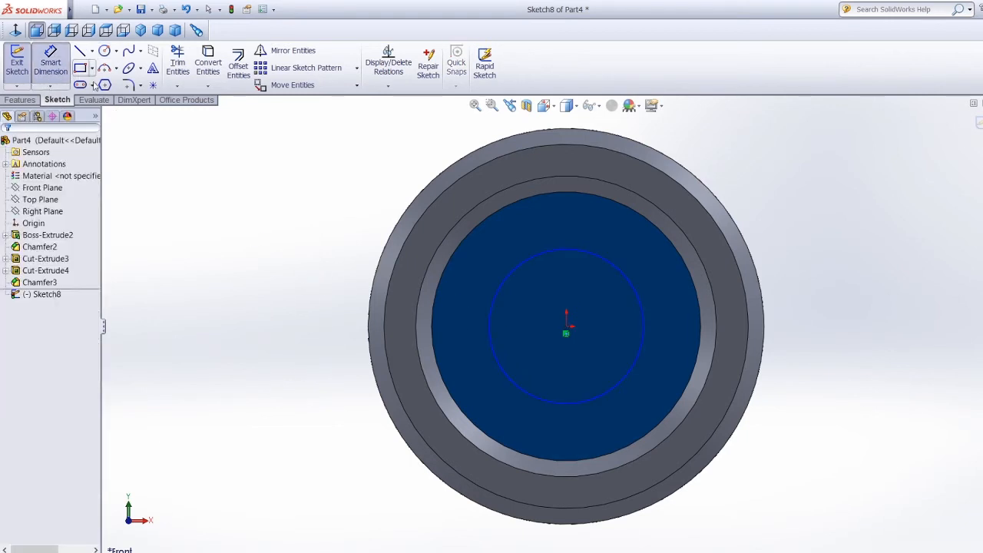
pyautogui.click(492, 306)
pyautogui.click(243, 280)
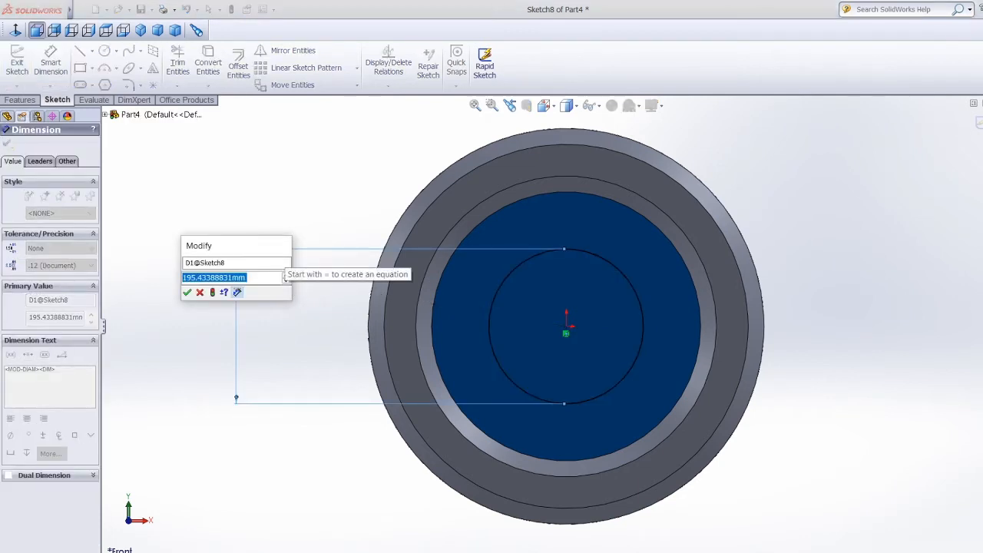
pyautogui.write('200')
pyautogui.press('Return')
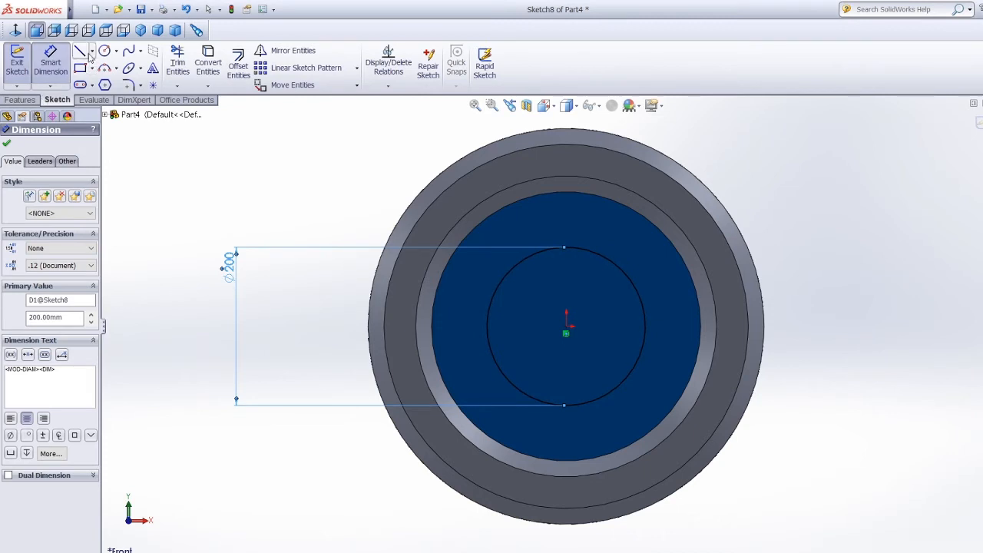
# Draw a horizontal line from the origin to the right quadrant point of the 200 mm circle.
pyautogui.press('l')
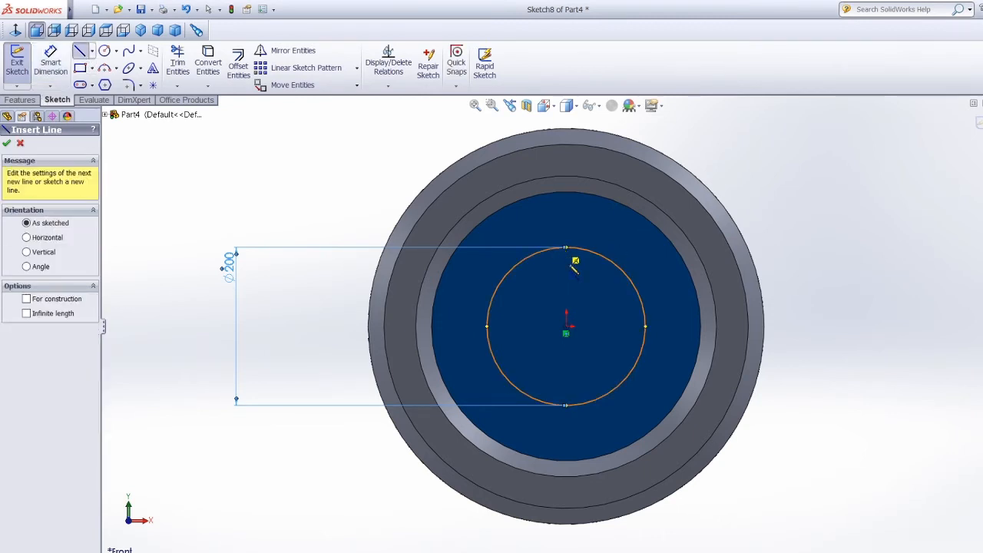
pyautogui.click(568, 328)
pyautogui.click(646, 327)
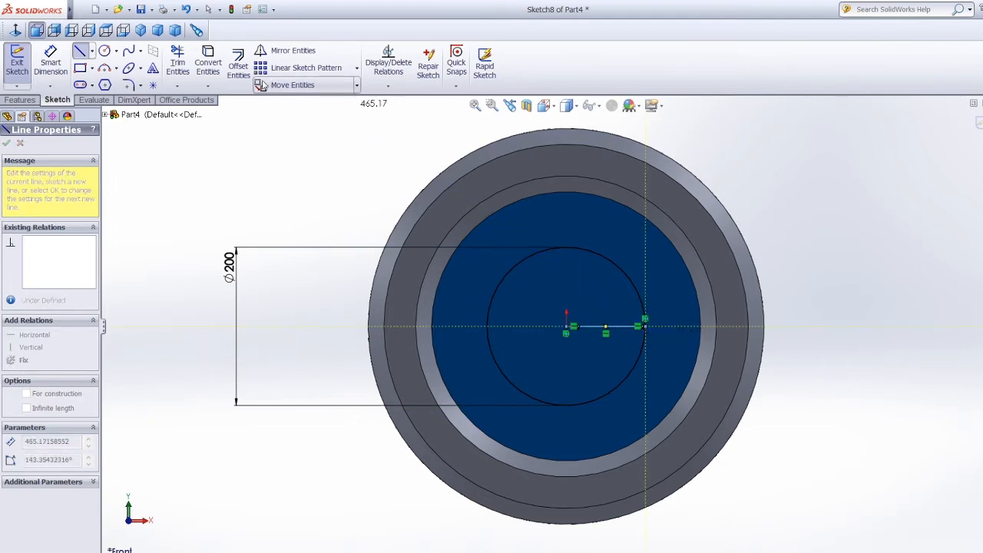
# Create a circular sketch pattern of the radial line about the origin with 4 equally spaced instances over 360 degrees.
pyautogui.click(356, 68)
pyautogui.click(341, 98)
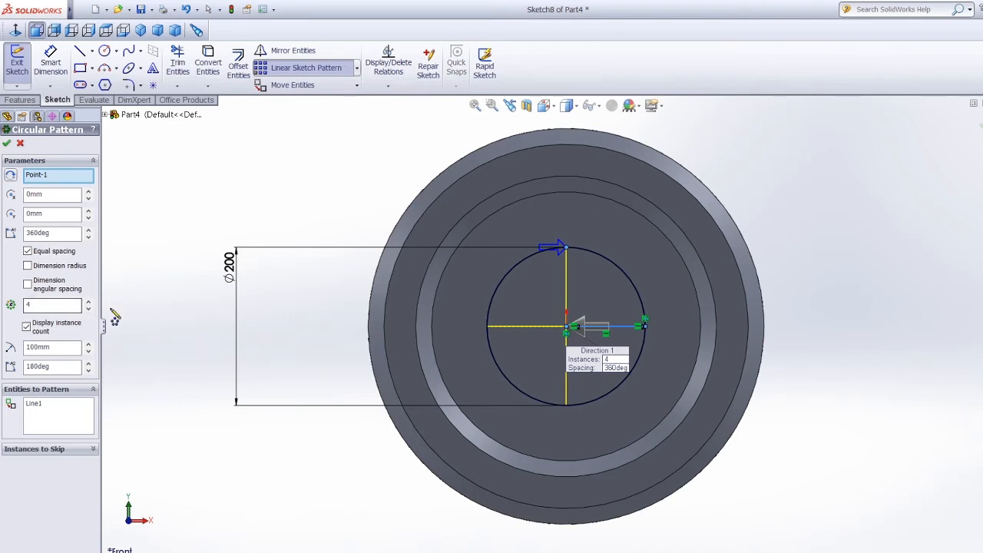
pyautogui.click(57, 306)
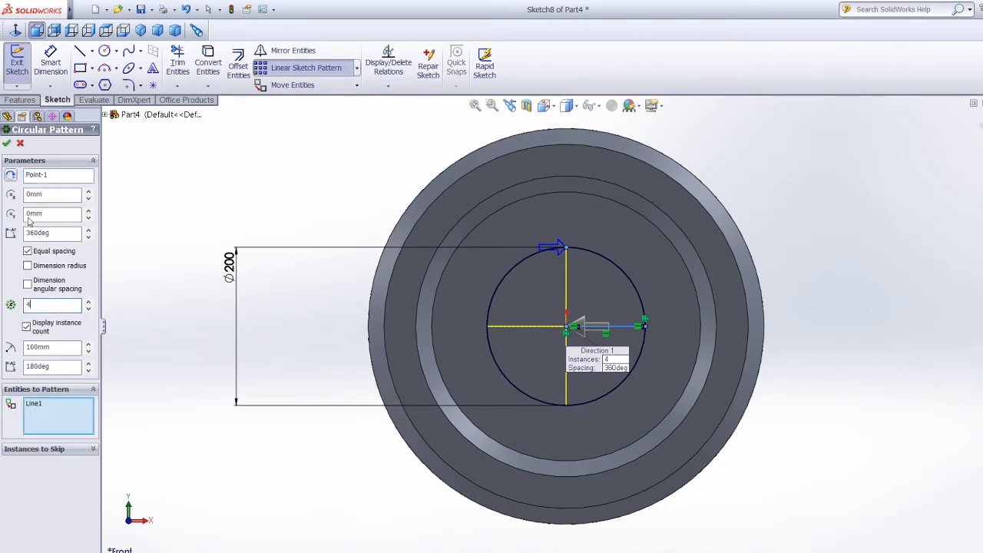
pyautogui.click(6, 143)
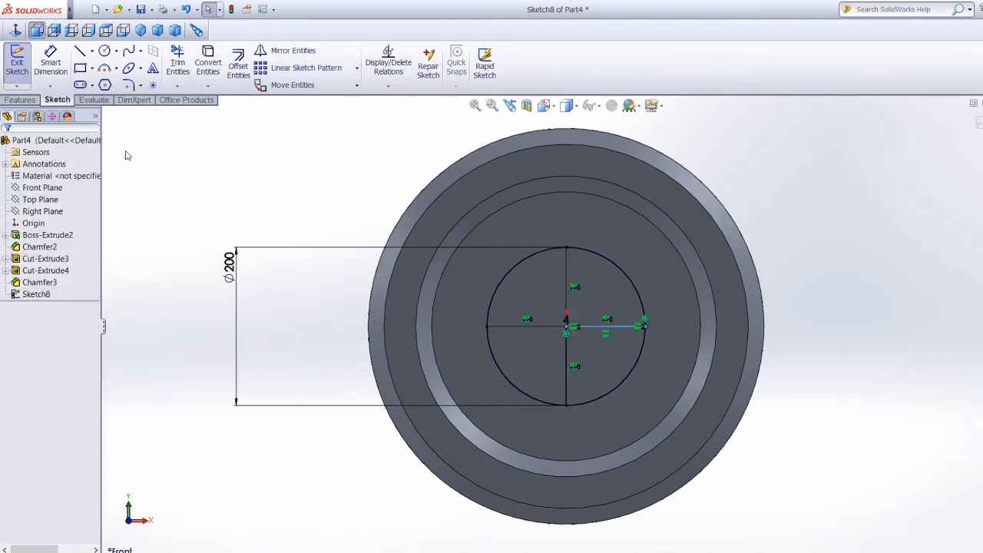
# Draw four small circles, about 20 to 25 mm in radius, centred where the radial lines meet the 200 mm circle.
pyautogui.click(105, 51)
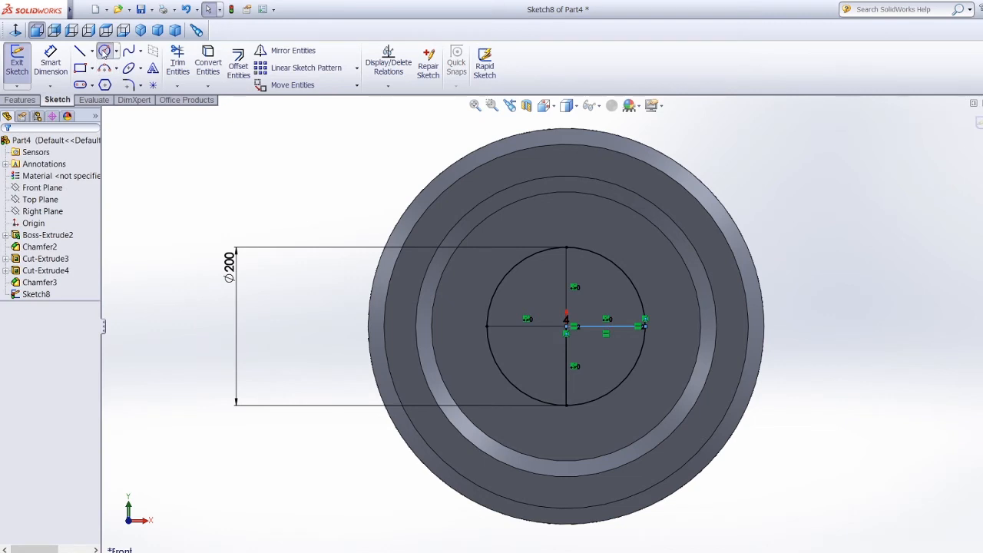
pyautogui.click(566, 248)
pyautogui.click(582, 260)
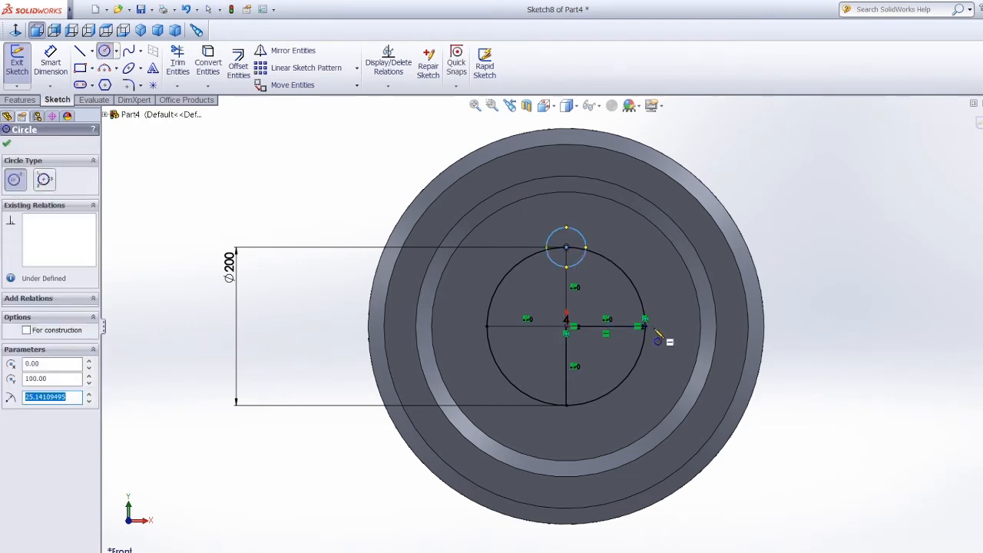
pyautogui.click(567, 405)
pyautogui.click(551, 397)
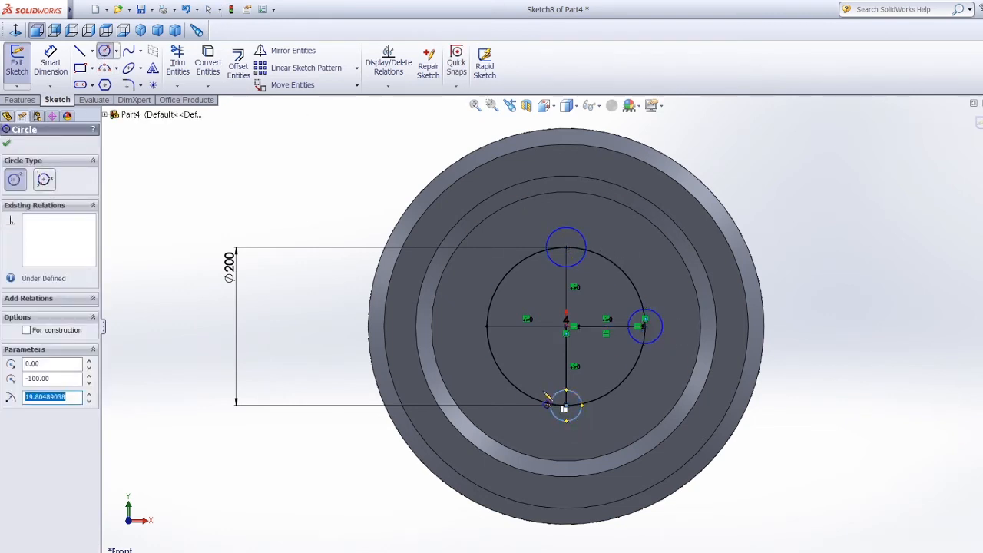
pyautogui.click(487, 327)
pyautogui.click(501, 341)
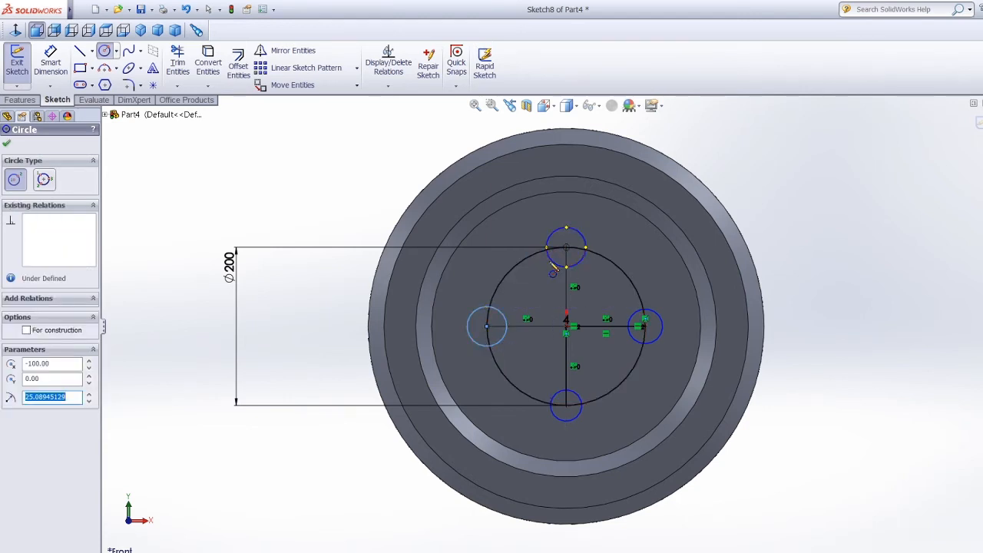
pyautogui.press('Escape')
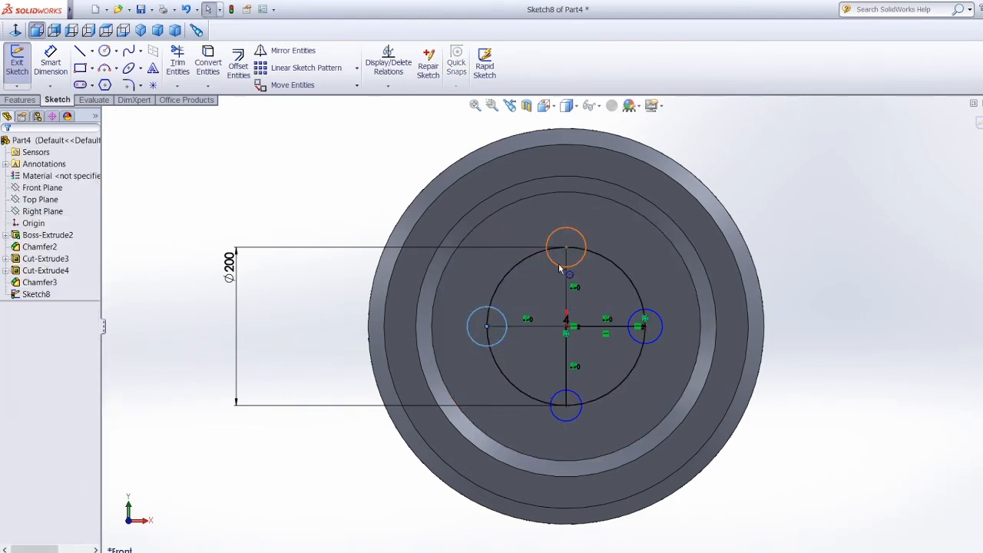
# Apply an Equal relation to the four small circles on the 200 mm circle.
pyautogui.click(560, 268)
pyautogui.keyDown('ctrl'); pyautogui.click(663, 330); pyautogui.keyUp('ctrl')
pyautogui.keyDown('ctrl'); pyautogui.click(658, 337); pyautogui.keyUp('ctrl')
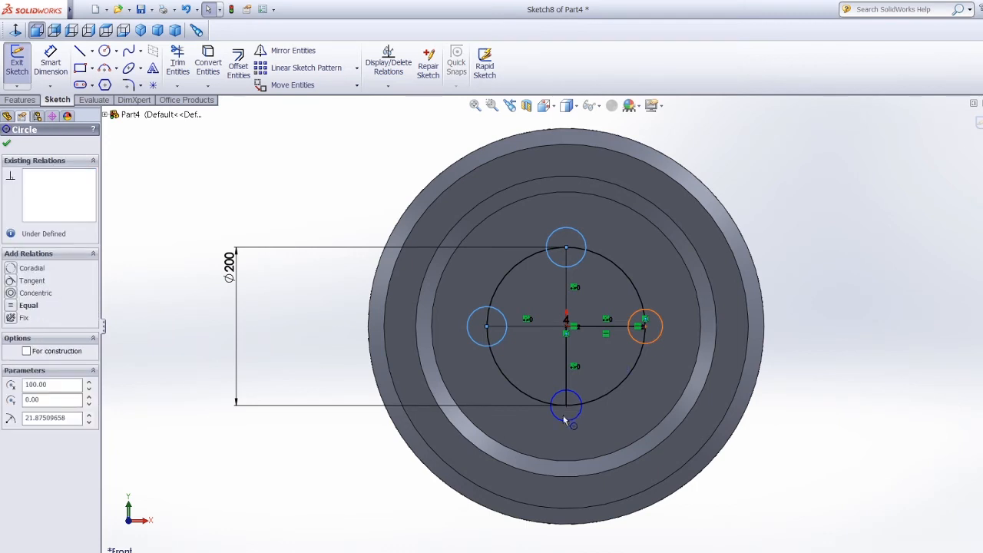
pyautogui.keyDown('ctrl'); pyautogui.click(565, 423); pyautogui.keyUp('ctrl')
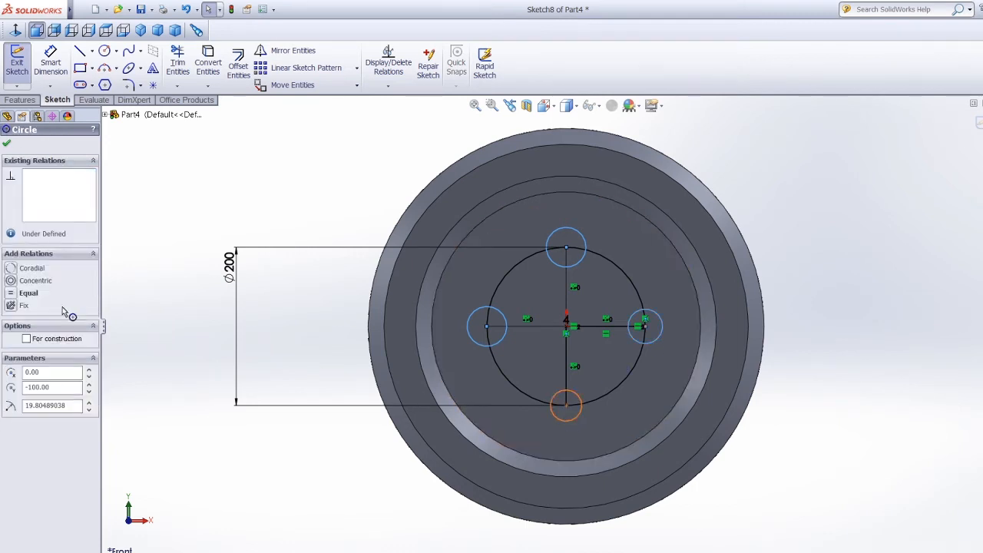
pyautogui.click(23, 368)
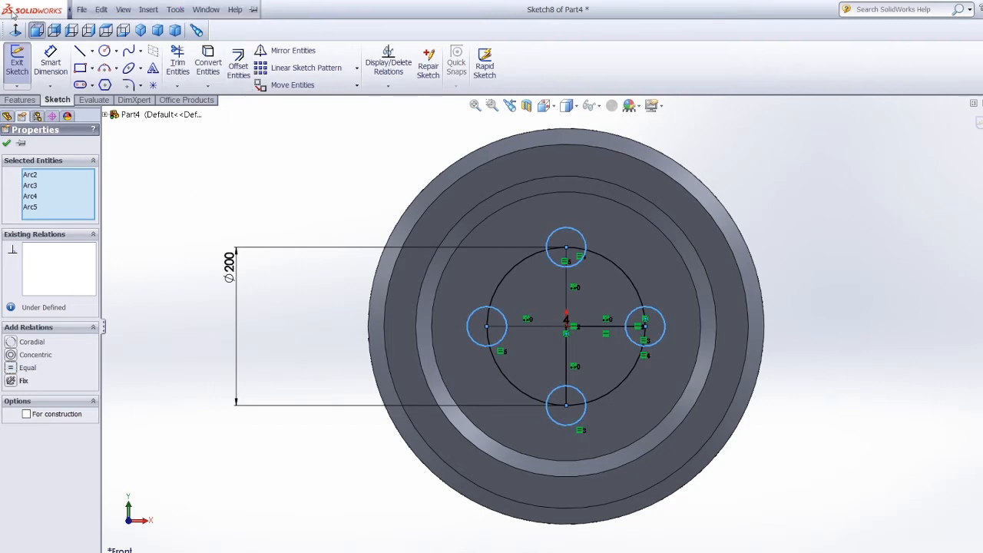
# Dimension the upper small circle's diameter at 62 mm, sizing all four equal hole circles.
pyautogui.click(49, 61)
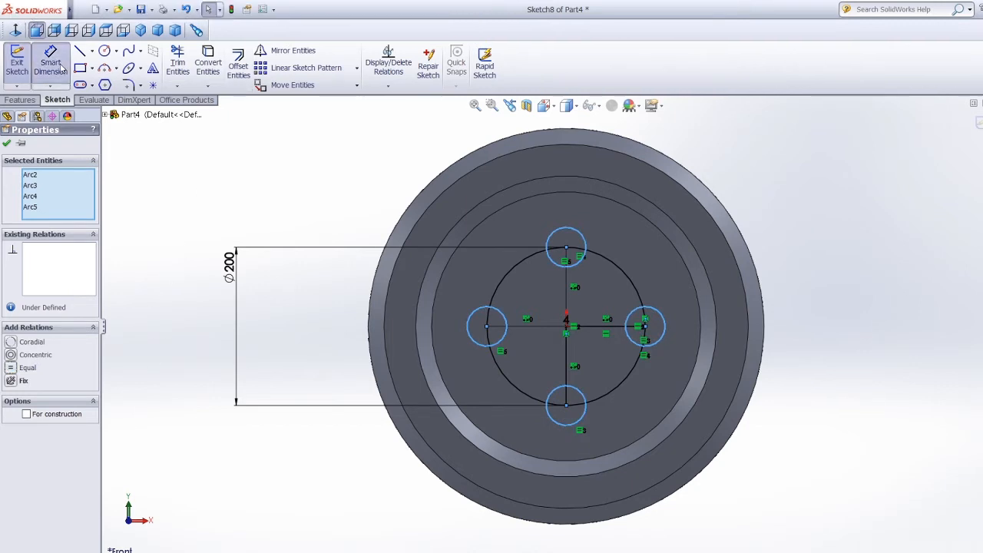
pyautogui.click(584, 240)
pyautogui.click(843, 204)
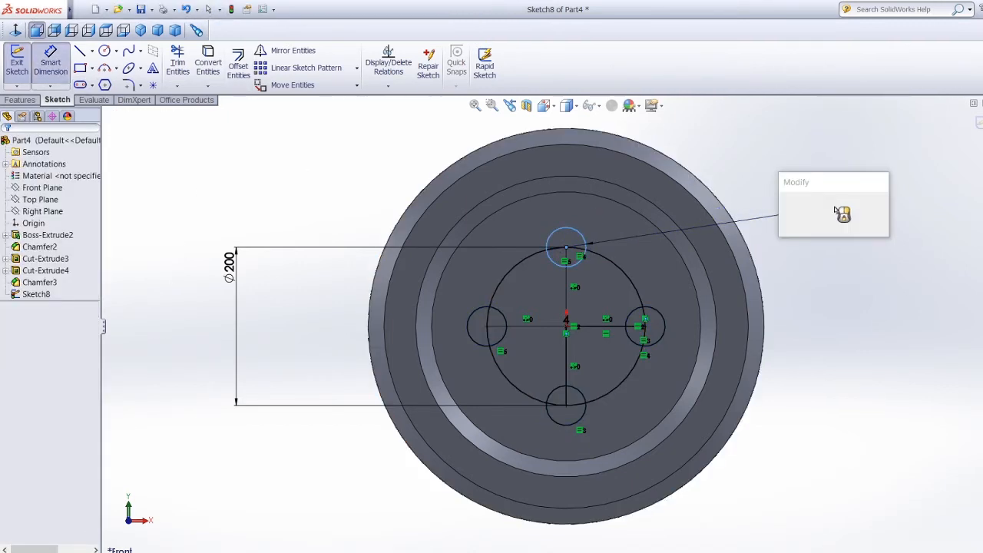
pyautogui.press('BackSpace')
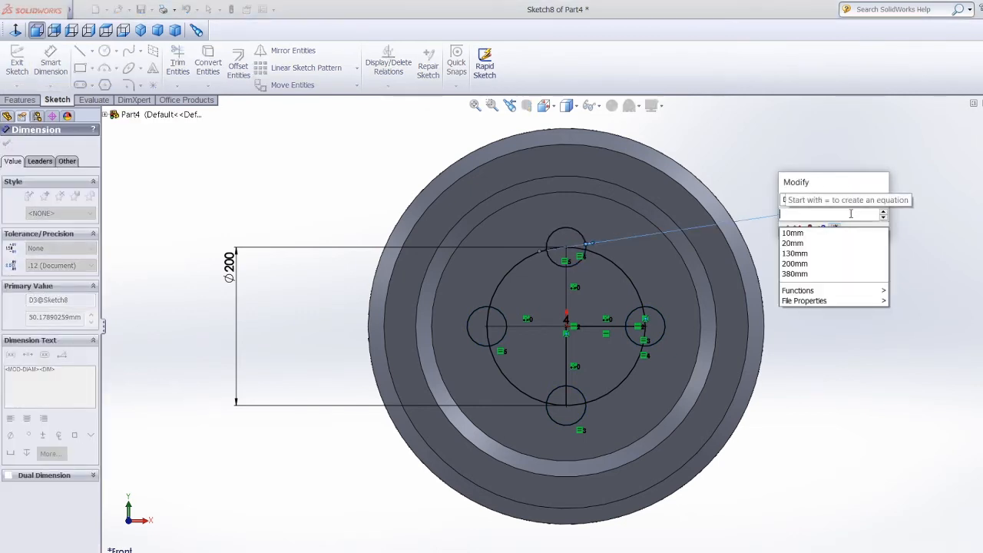
pyautogui.write('62')
pyautogui.press('Return')
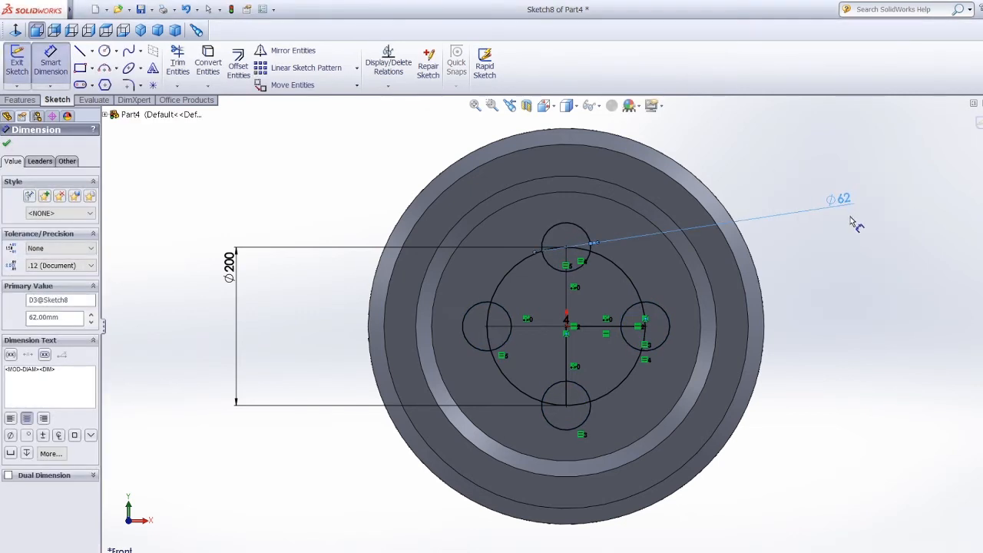
pyautogui.press('Escape')
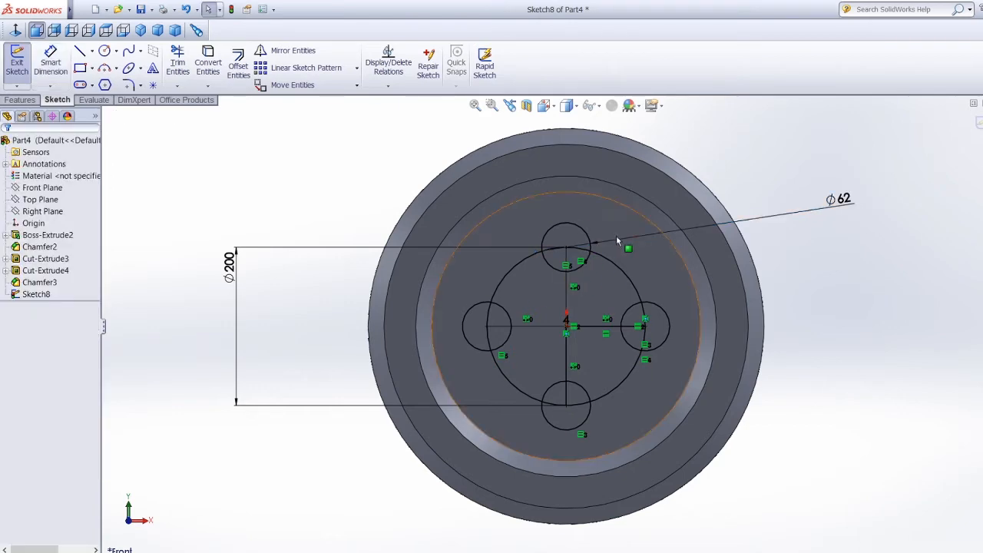
# Delete the 62 mm and 200 mm diameter dimensions and the large circle running through the small circles' centres.
pyautogui.click(833, 202)
pyautogui.keyDown('ctrl'); pyautogui.click(229, 269); pyautogui.keyUp('ctrl')
pyautogui.keyDown('ctrl'); pyautogui.click(644, 339); pyautogui.keyUp('ctrl')
pyautogui.press('Delete')
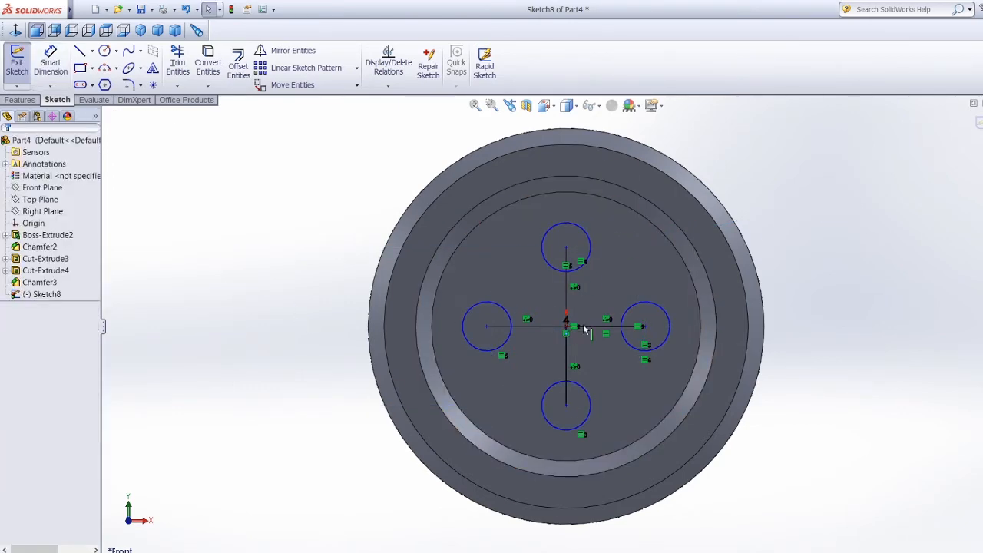
# Delete the four lines joining the origin to the small circles' centres.
pyautogui.click(567, 320)
pyautogui.press('Escape')
pyautogui.click(601, 327)
pyautogui.keyDown('ctrl'); pyautogui.click(566, 344); pyautogui.keyUp('ctrl')
pyautogui.keyDown('ctrl'); pyautogui.click(539, 328); pyautogui.keyUp('ctrl')
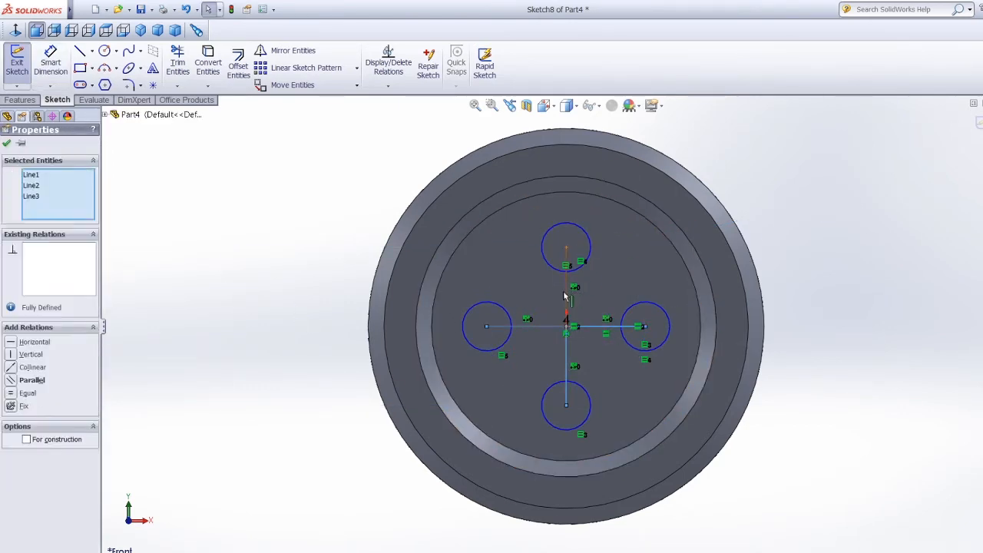
pyautogui.keyDown('ctrl'); pyautogui.click(567, 293); pyautogui.keyUp('ctrl')
pyautogui.press('Delete')
pyautogui.click(452, 291)
# Sketch a circle centred on the origin and set its diameter to 78 mm.
pyautogui.click(104, 50)
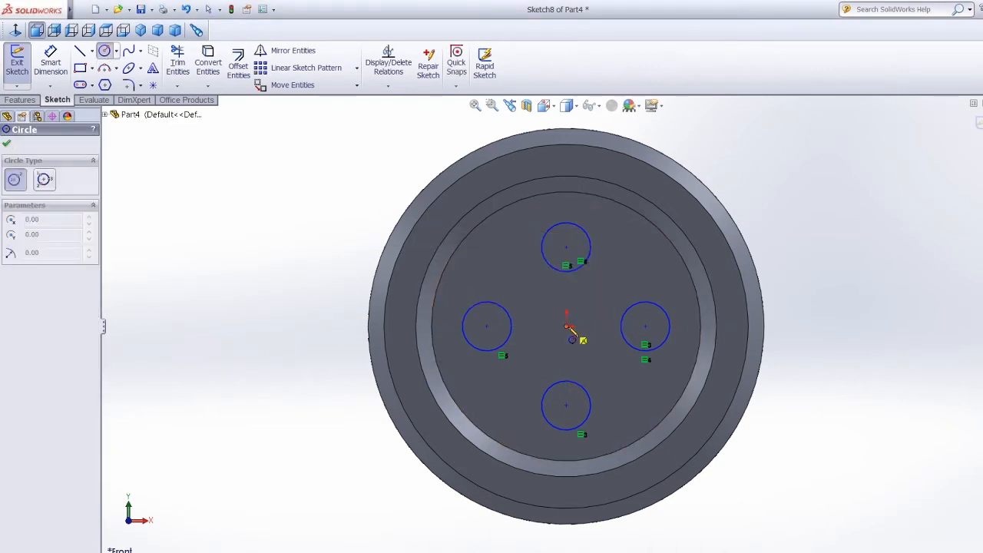
pyautogui.click(567, 326)
pyautogui.click(538, 326)
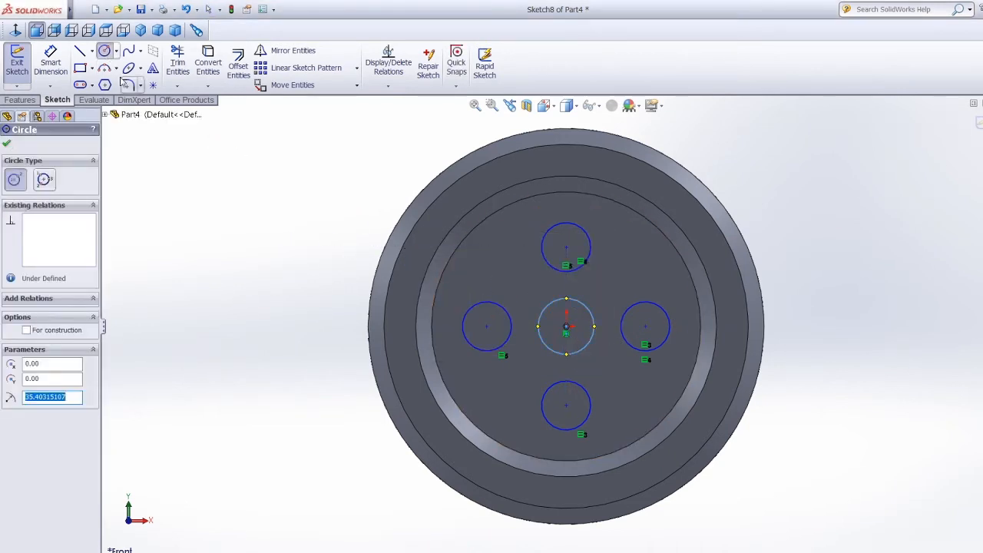
pyautogui.click(50, 63)
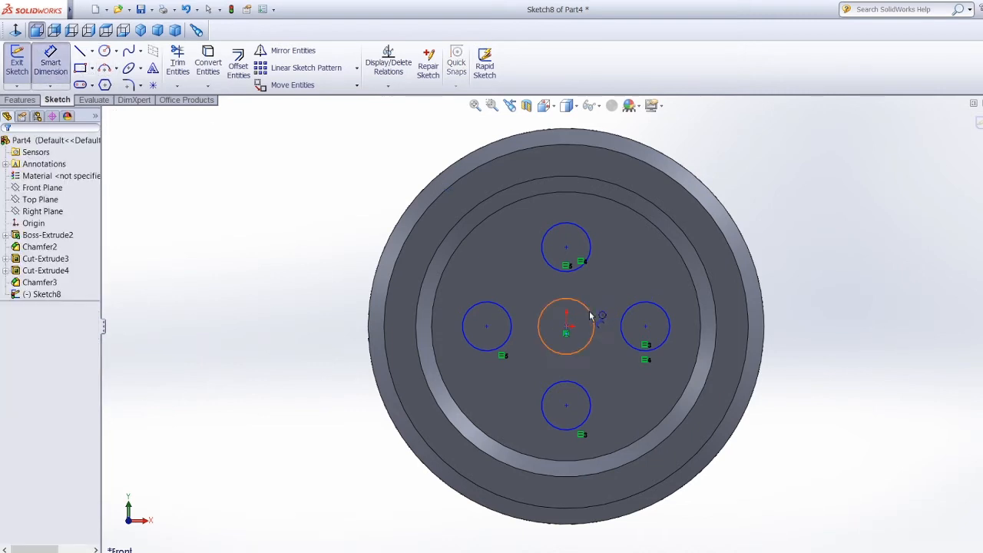
pyautogui.click(873, 213)
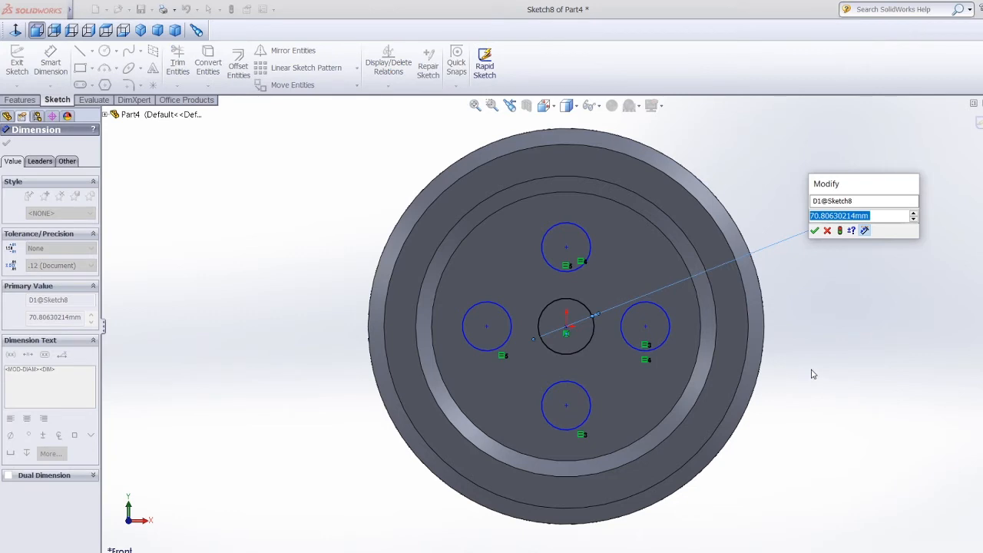
pyautogui.write('78')
pyautogui.press('Return')
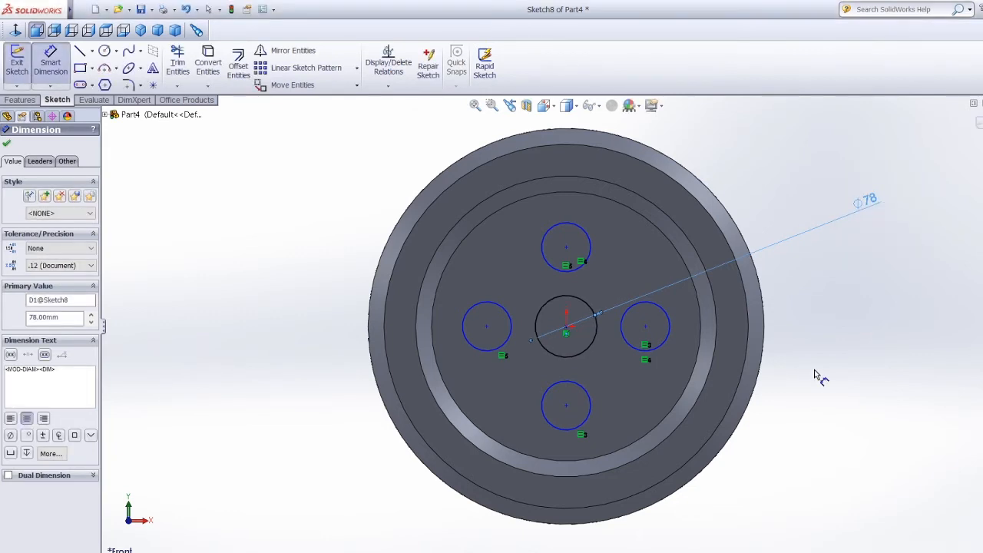
# Cut the five sketched circles through the wheel with a blind Extruded Cut 90 mm deep.
pyautogui.click(21, 100)
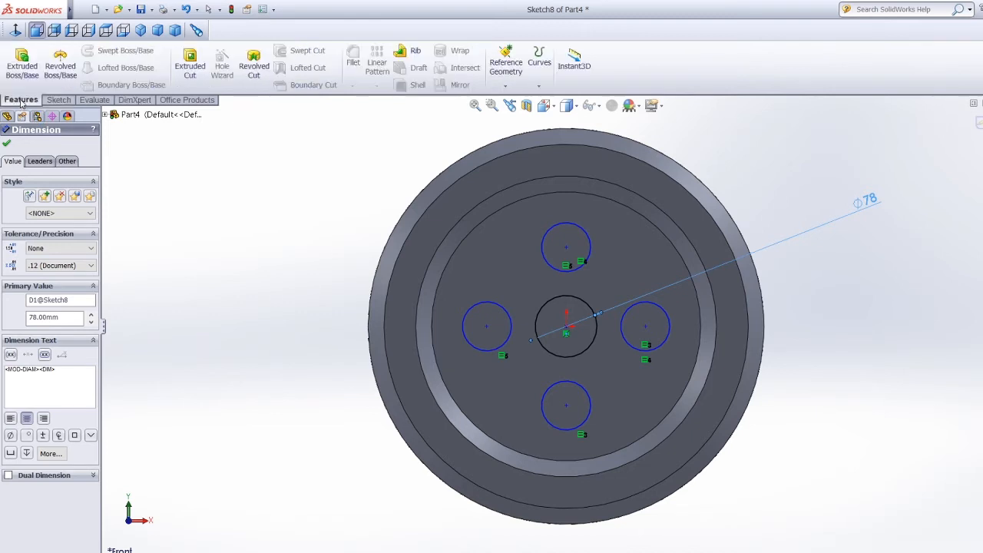
pyautogui.click(192, 70)
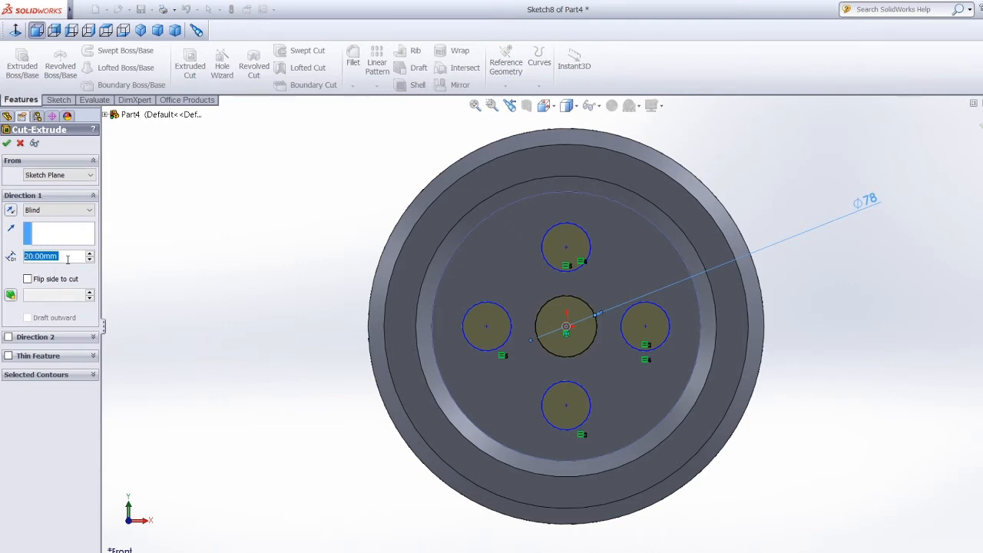
pyautogui.write('90')
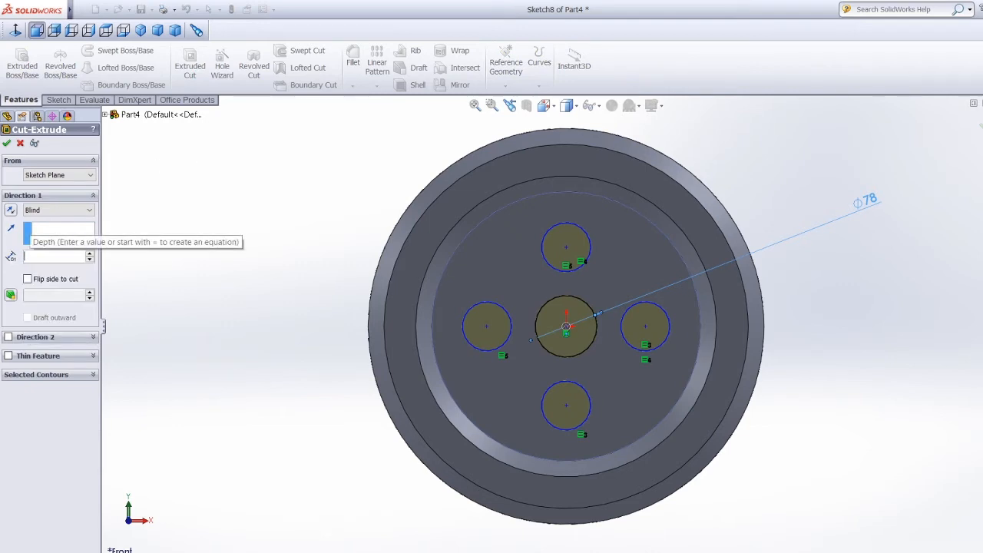
pyautogui.press('Return')
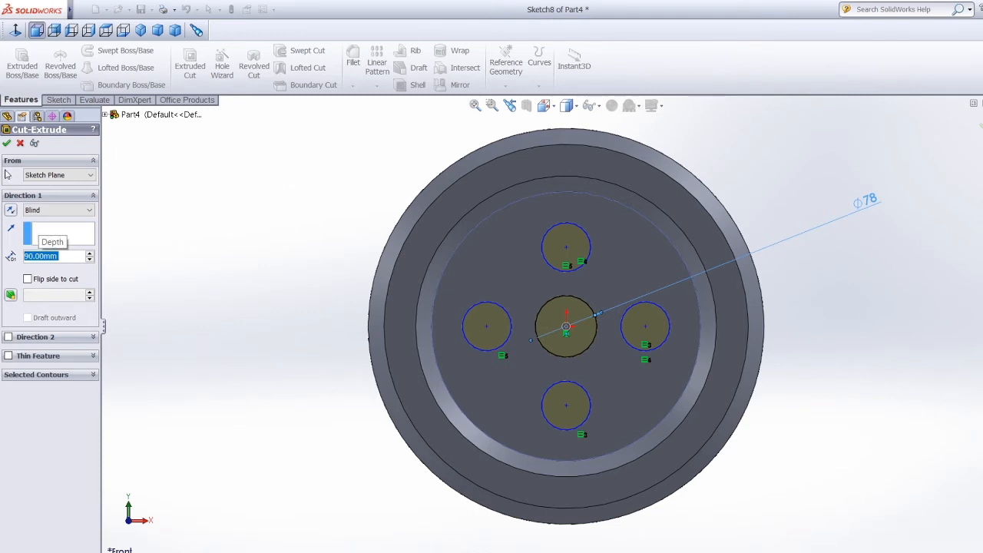
pyautogui.click(6, 145)
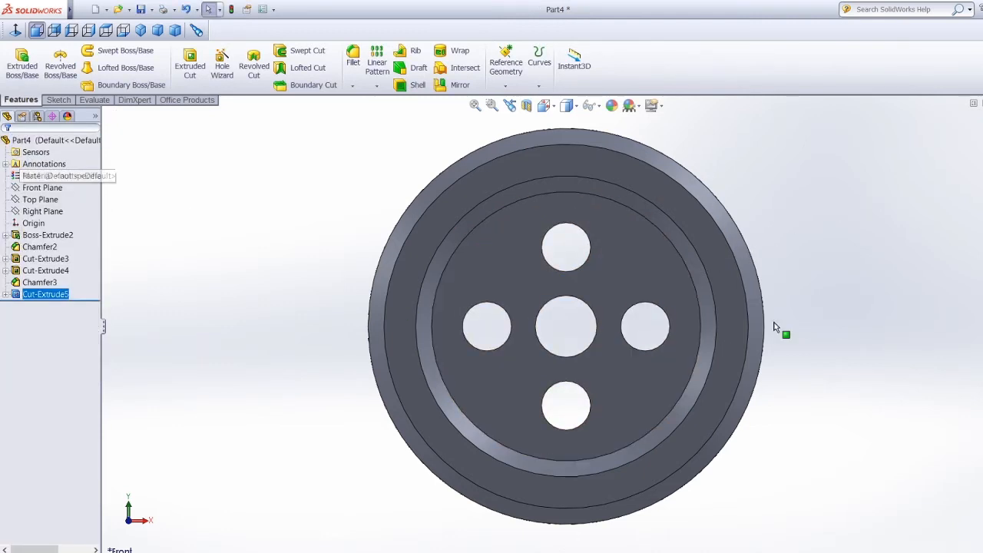
# Show the wheel in the trimetric view and colour it grey with RGB 128, 128, 128.
pyautogui.click(157, 30)
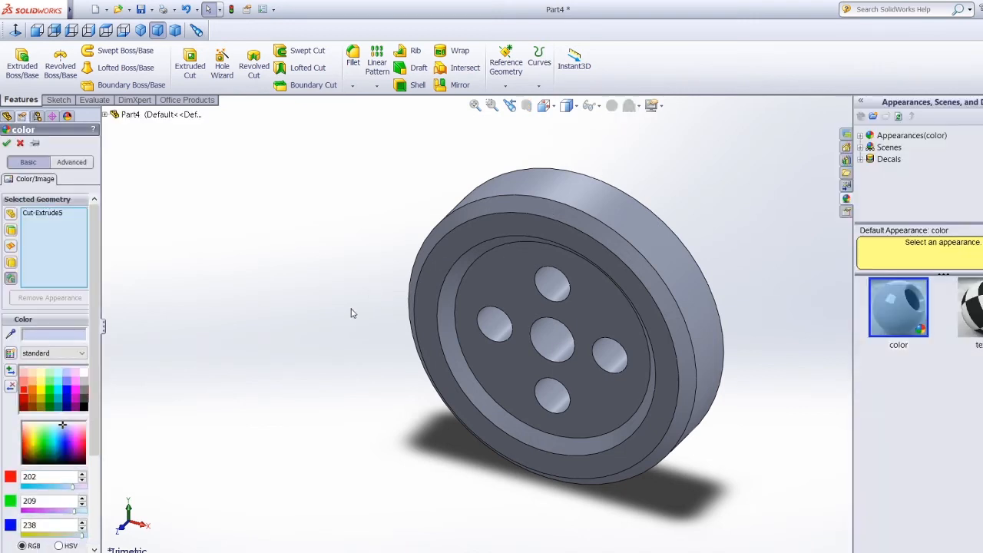
pyautogui.click(85, 392)
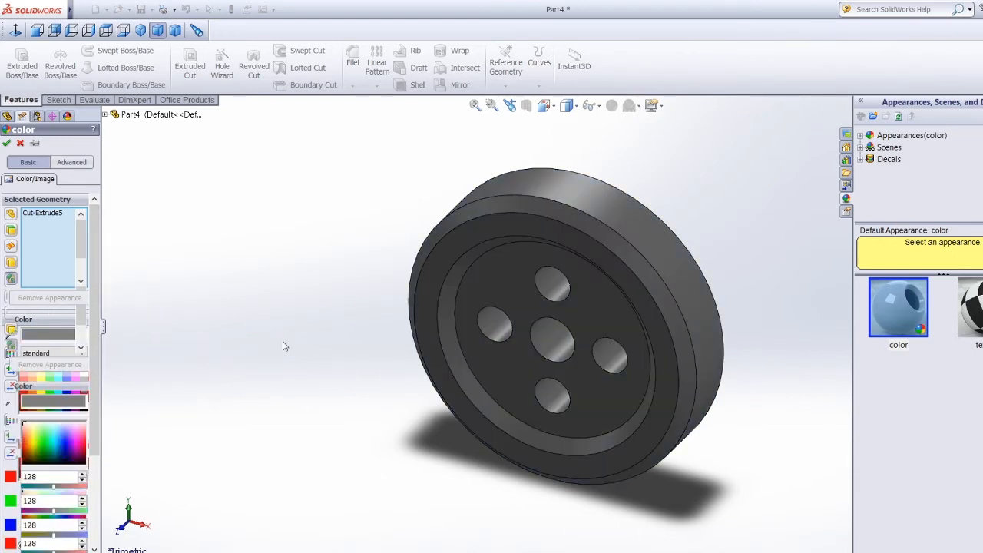
pyautogui.click(7, 143)
# Save the wheel as Part4 in the folder named final.
pyautogui.click(81, 9)
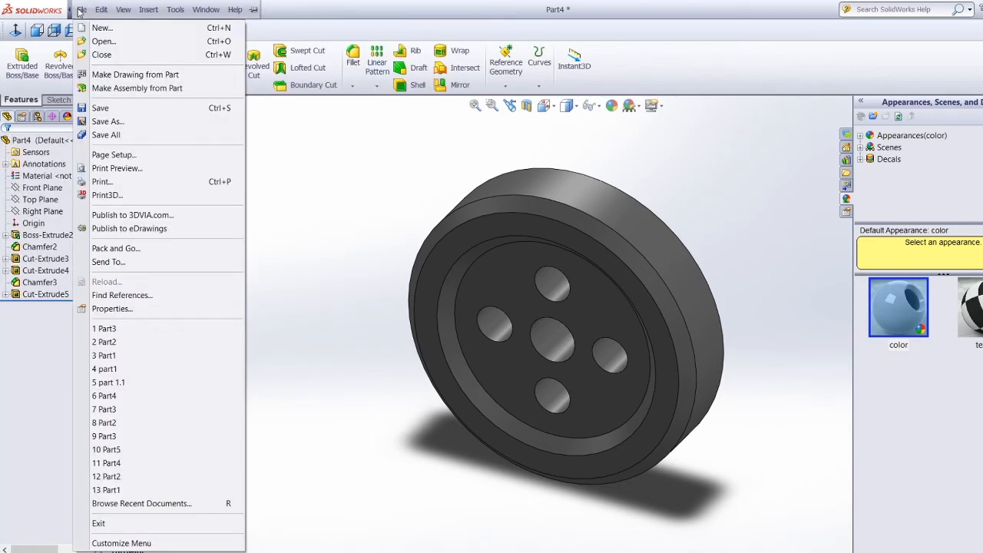
pyautogui.click(111, 122)
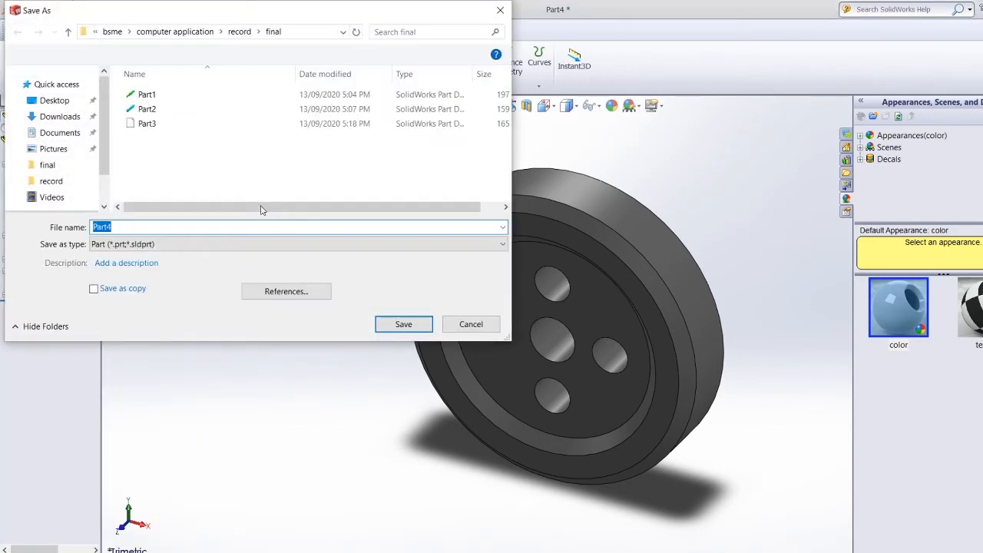
pyautogui.click(395, 326)
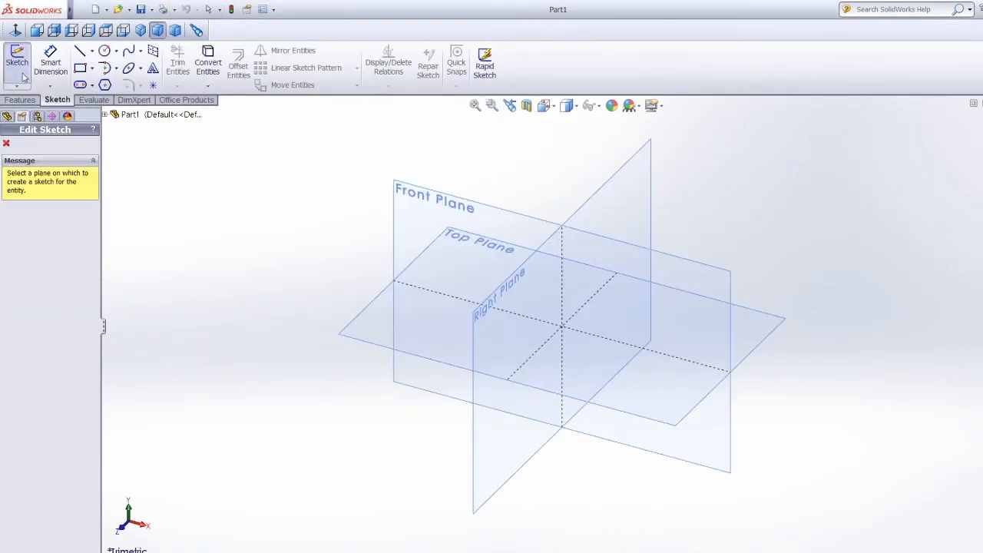
# On the Front Plane of the new part, sketch a horizontal line about 109 mm long passing through the origin.
pyautogui.click(425, 214)
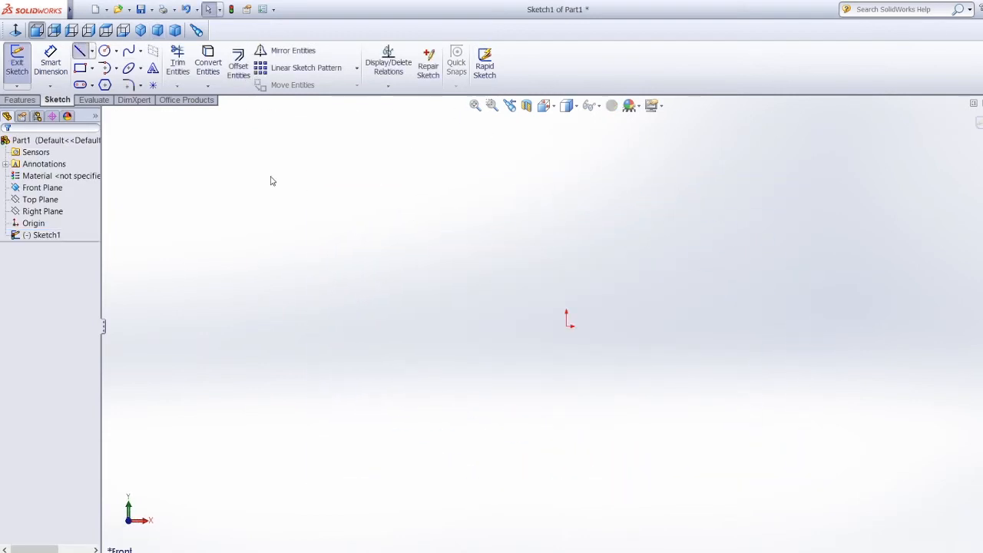
pyautogui.click(567, 323)
pyautogui.click(315, 327)
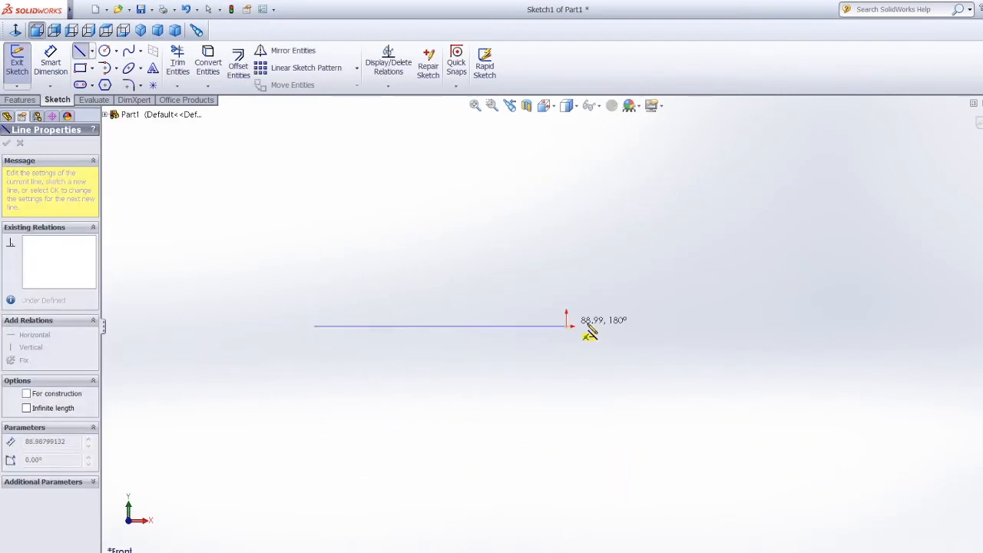
pyautogui.click(627, 325)
pyautogui.press('Escape')
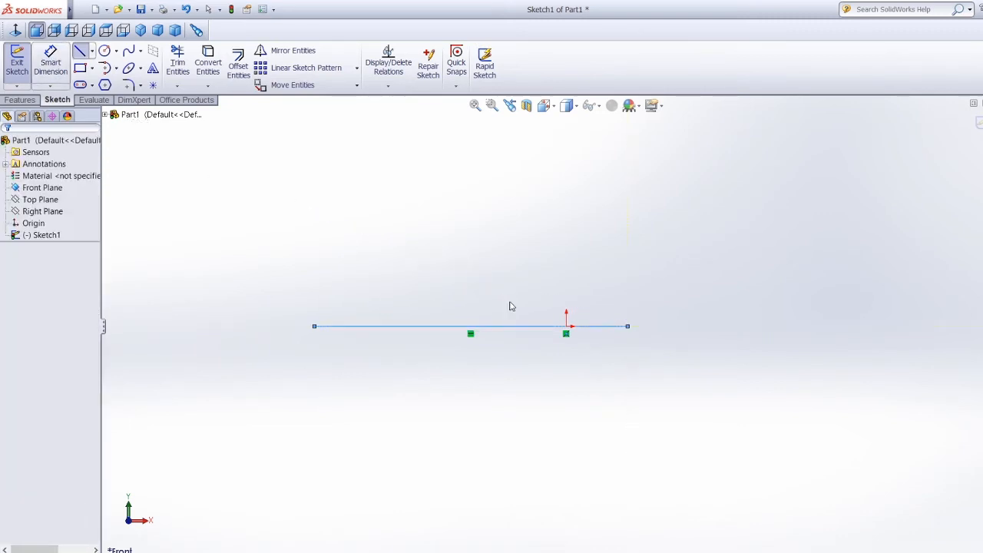
# Dimension the horizontal line's length at 1390 mm.
pyautogui.press('d')
pyautogui.click(488, 326)
pyautogui.click(482, 380)
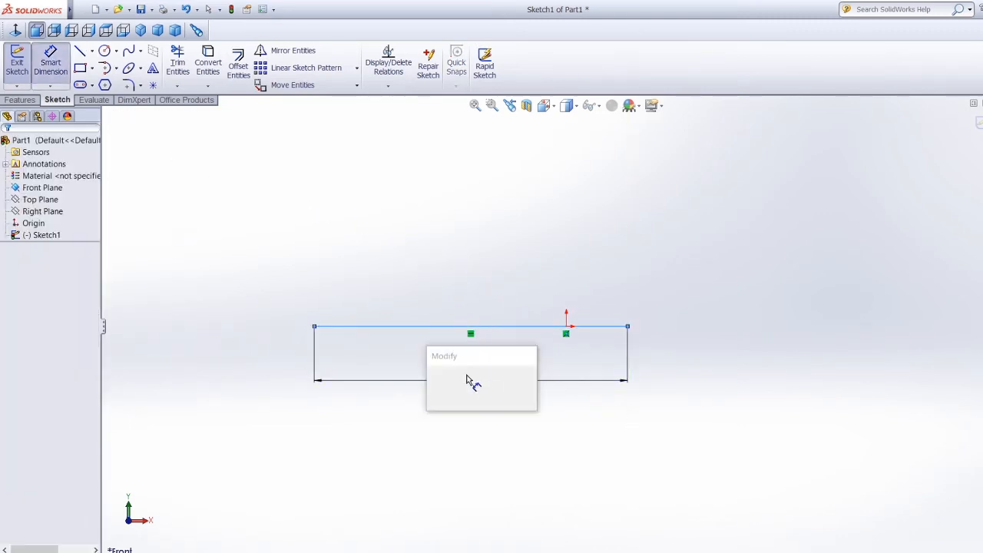
pyautogui.write('1')
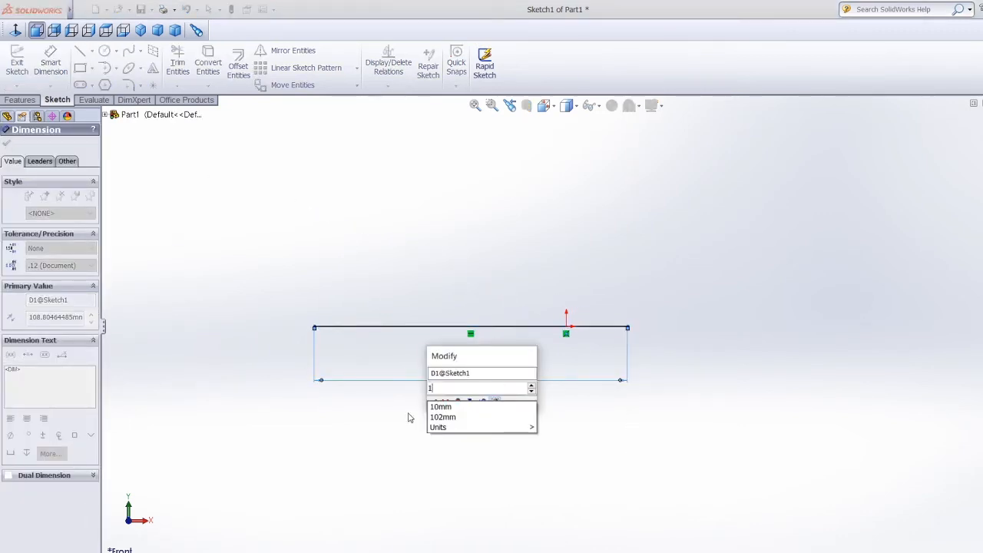
pyautogui.write('390')
pyautogui.press('Return')
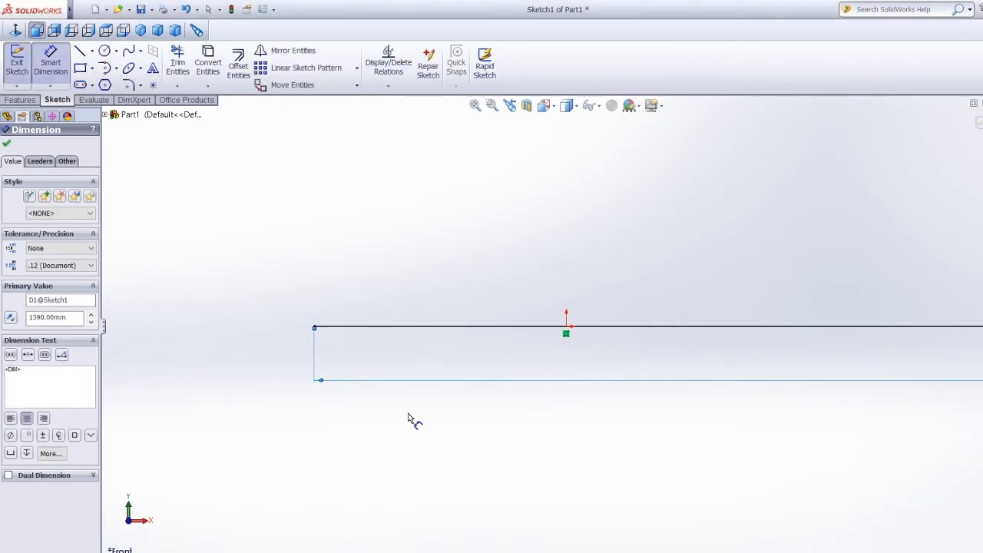
# Draw a vertical line upward from the horizontal line's left end and set its length to 47.50 mm.
pyautogui.click(81, 52)
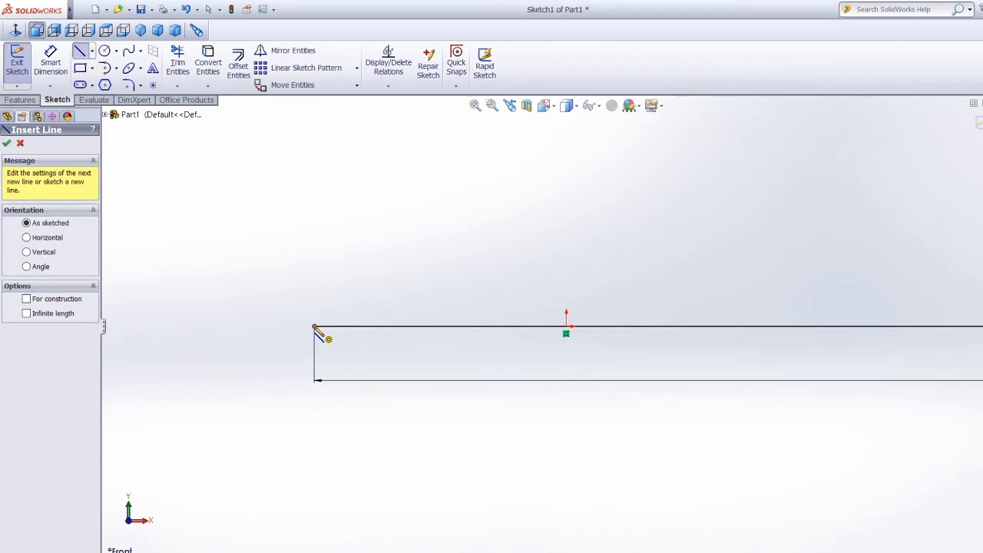
pyautogui.click(314, 327)
pyautogui.click(315, 265)
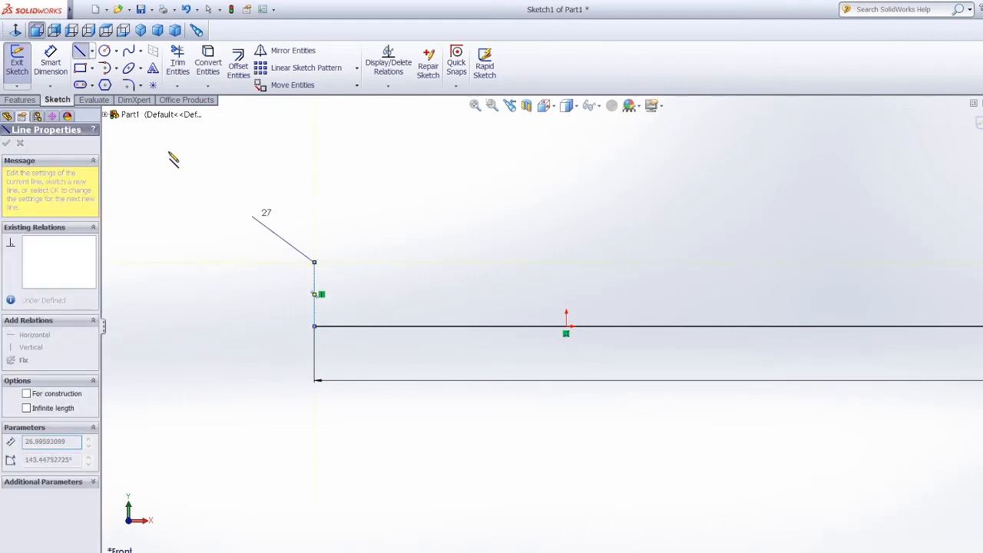
pyautogui.click(50, 62)
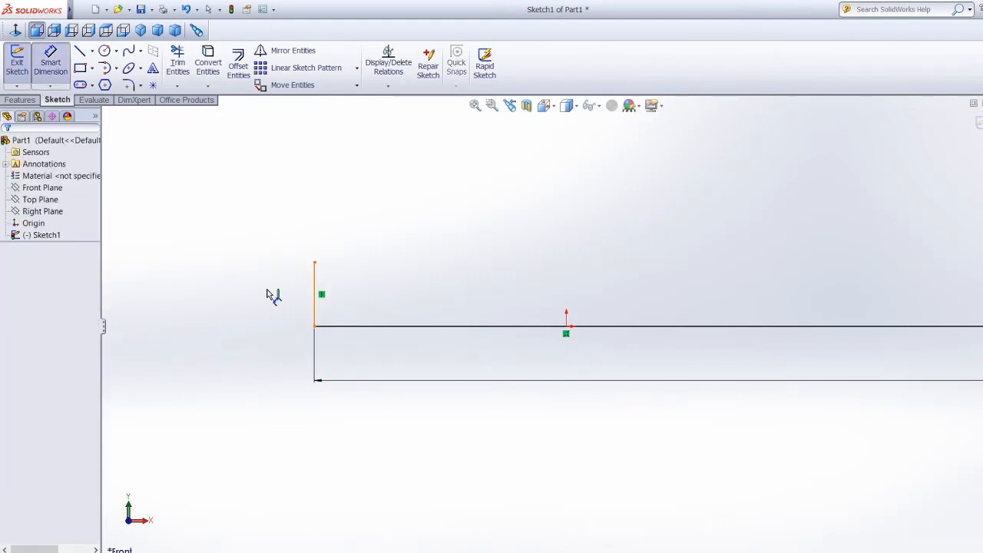
pyautogui.click(314, 296)
pyautogui.click(253, 307)
pyautogui.write('4')
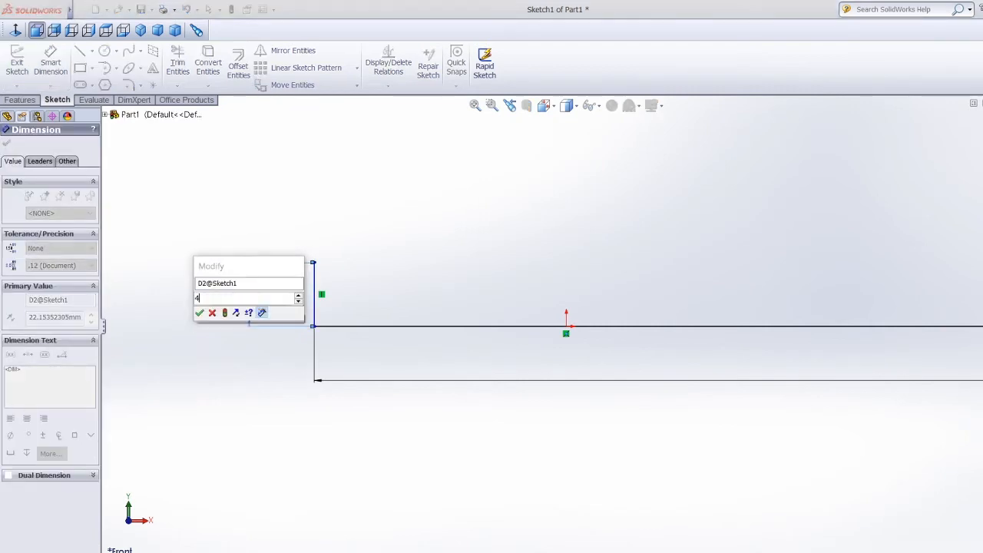
pyautogui.write('7.50')
pyautogui.press('Return')
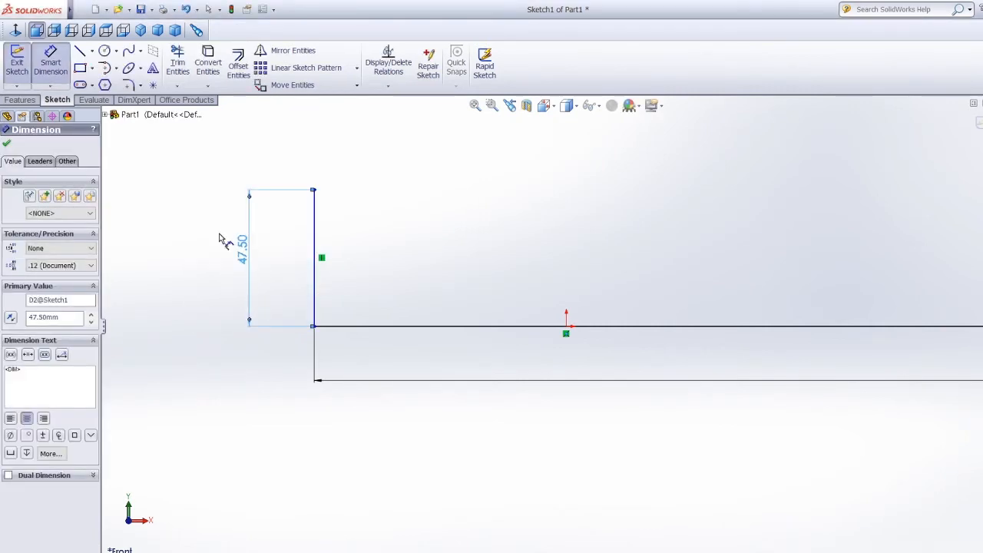
# Draw a short horizontal line rightward from the upper end of the 47.50 mm vertical line and set its length to 4 mm.
pyautogui.press('l')
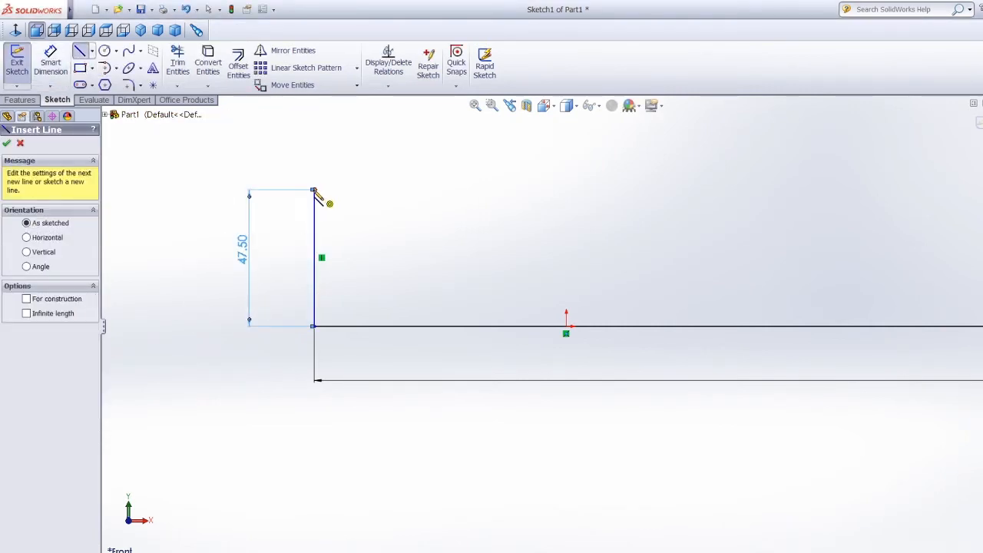
pyautogui.click(316, 190)
pyautogui.click(333, 190)
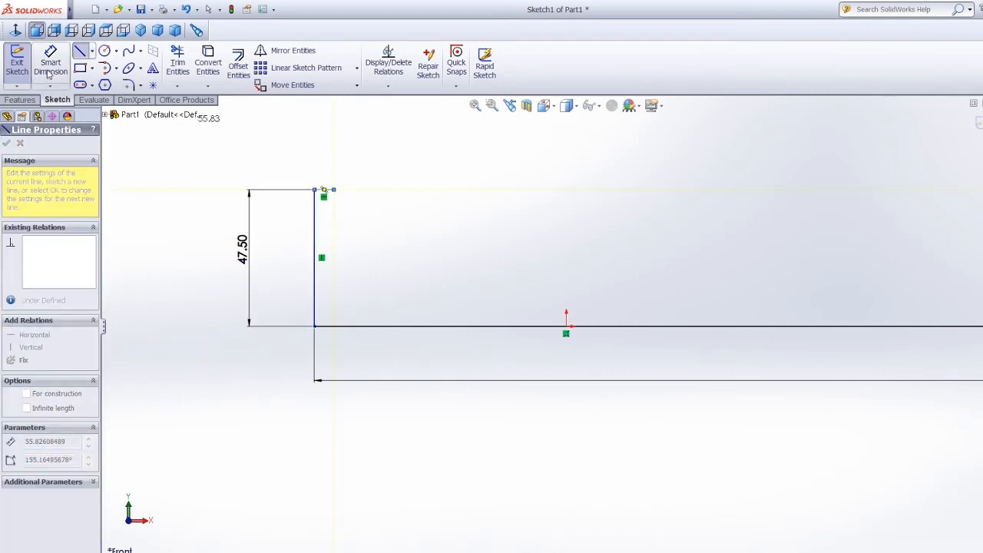
pyautogui.click(50, 71)
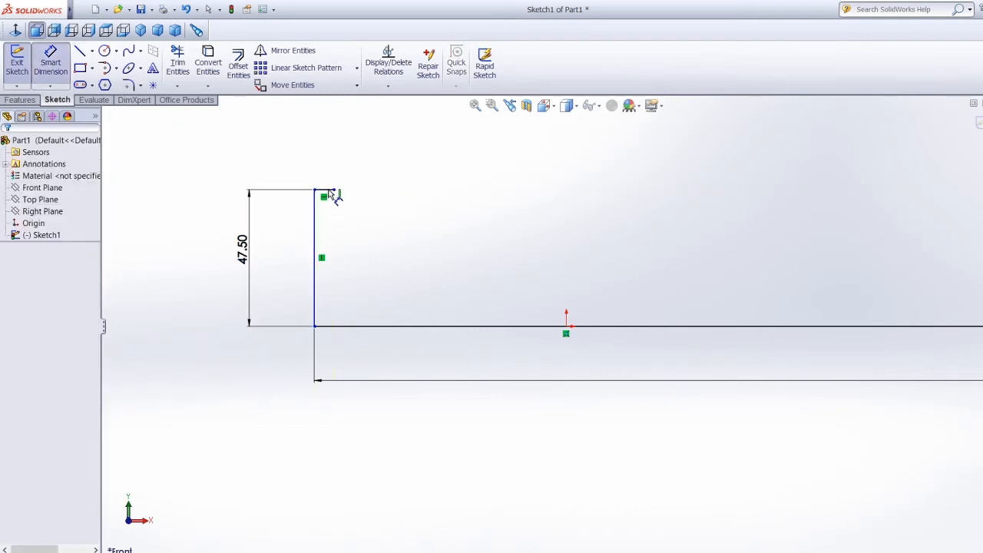
pyautogui.click(329, 192)
pyautogui.click(328, 170)
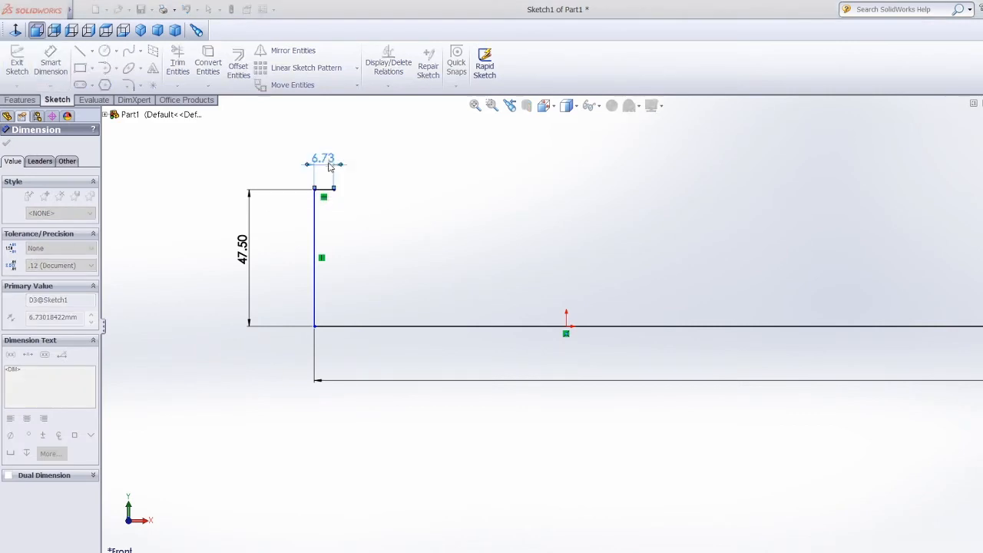
pyautogui.write('4')
pyautogui.press('Return')
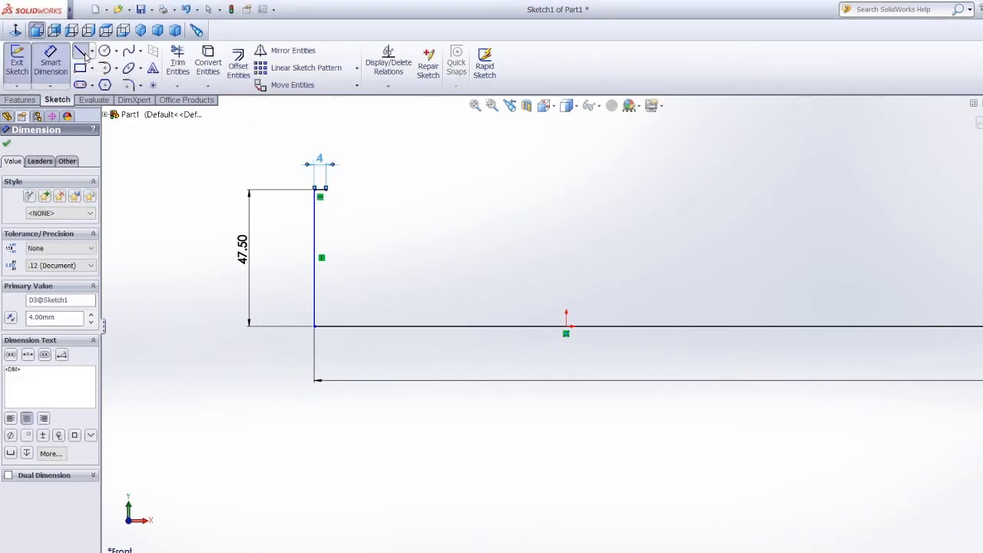
# Draw a vertical line from the baseline up through the 4 mm line's right end and set its length to 55 mm.
pyautogui.click(80, 52)
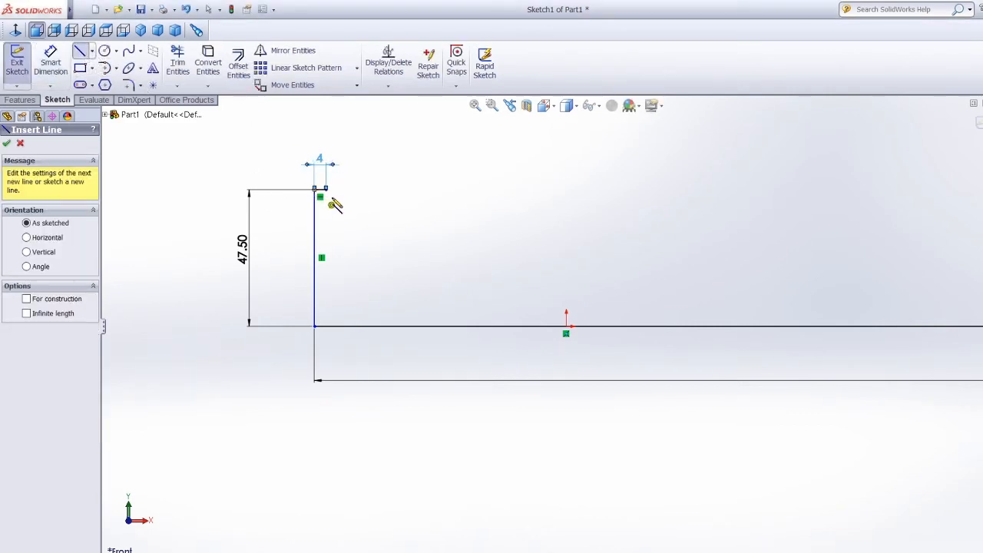
pyautogui.click(326, 326)
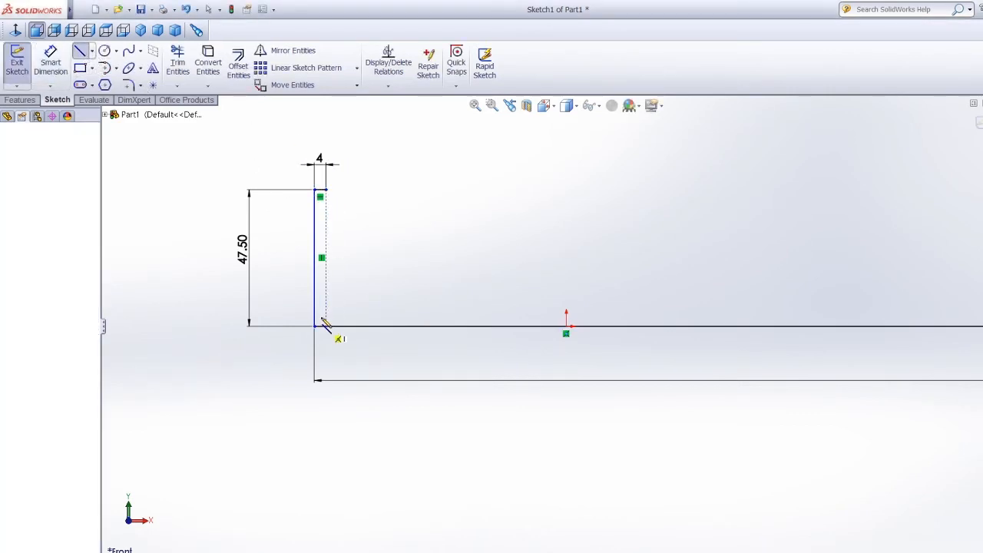
pyautogui.click(326, 152)
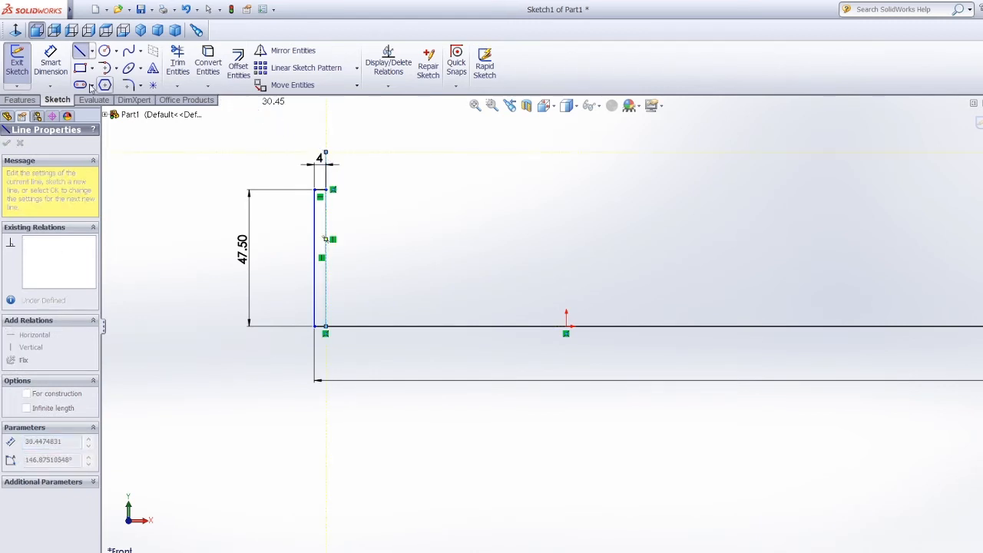
pyautogui.click(51, 63)
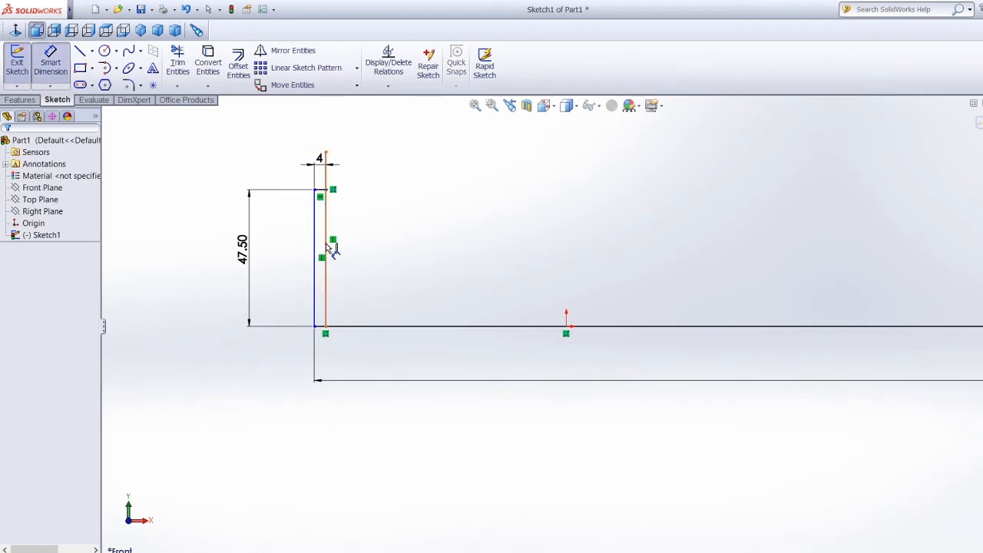
pyautogui.click(326, 242)
pyautogui.click(184, 257)
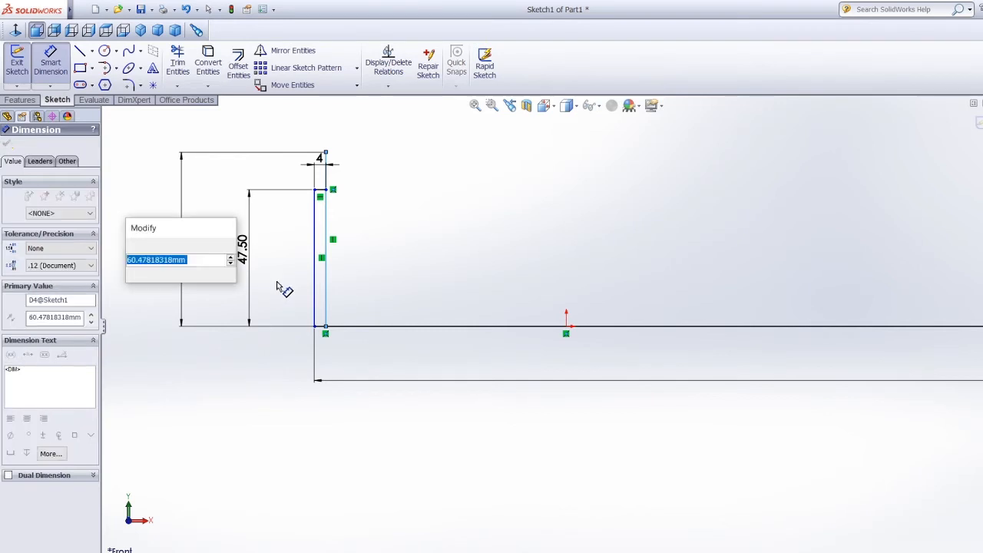
pyautogui.write('55')
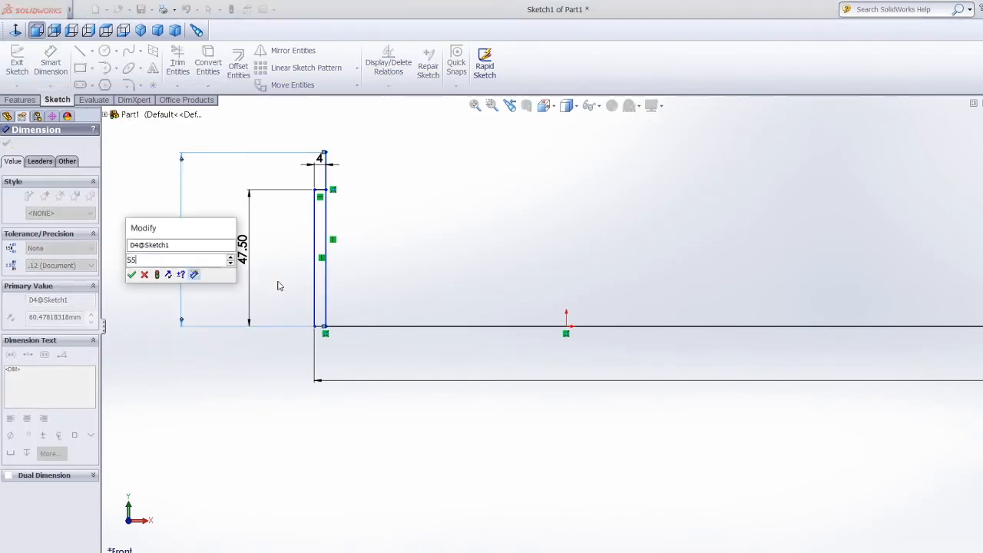
pyautogui.press('Return')
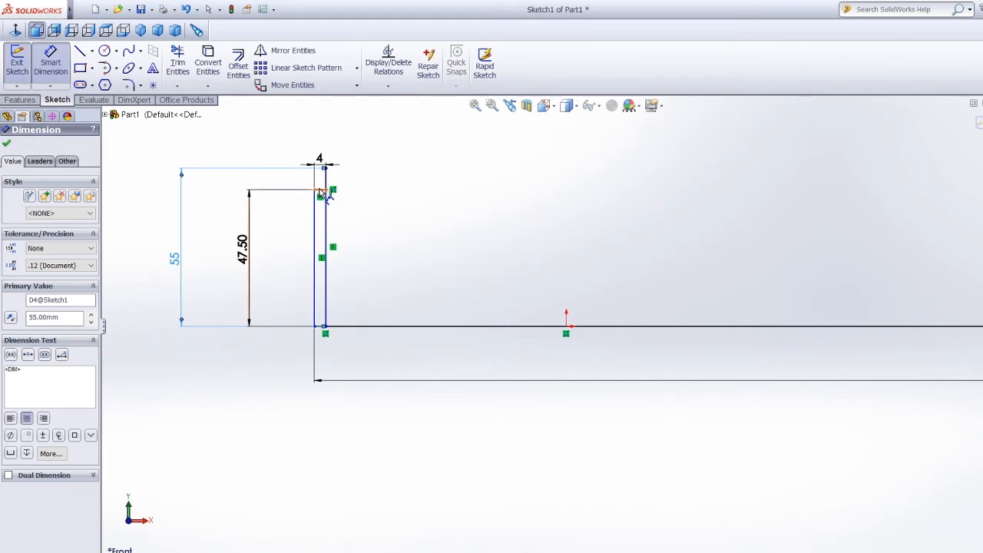
# Delete the 4 mm horizontal line together with its associated dimensions.
pyautogui.click(323, 191)
pyautogui.press('Delete')
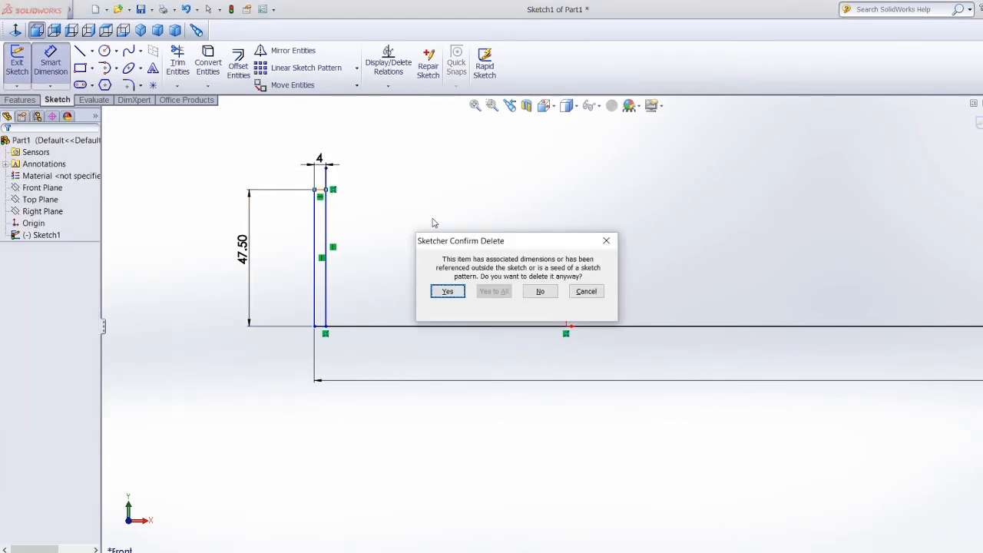
pyautogui.click(448, 292)
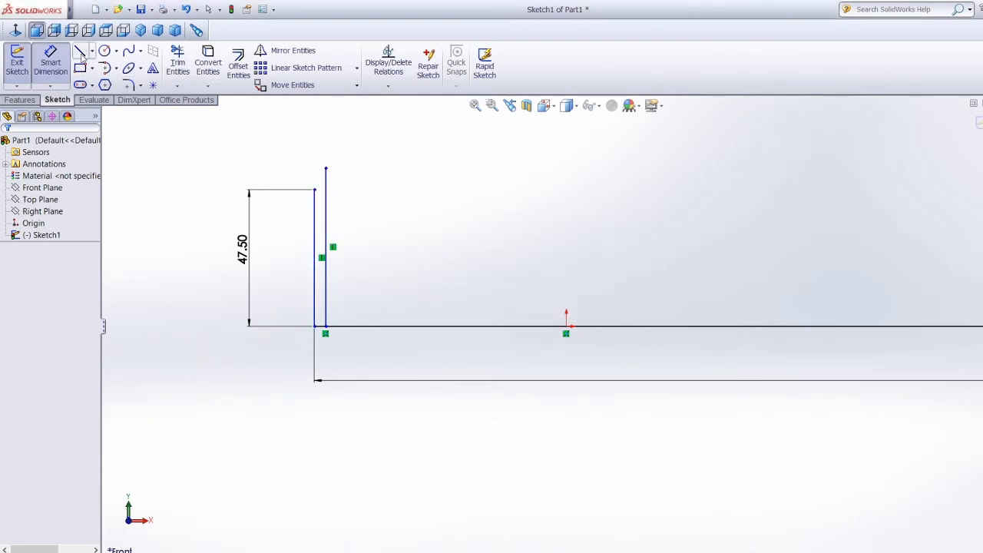
# Draw a horizontal line rightward from the 47.50 mm line's upper end, crossing the second vertical, and set its length to 16 mm.
pyautogui.press('l')
pyautogui.click(314, 190)
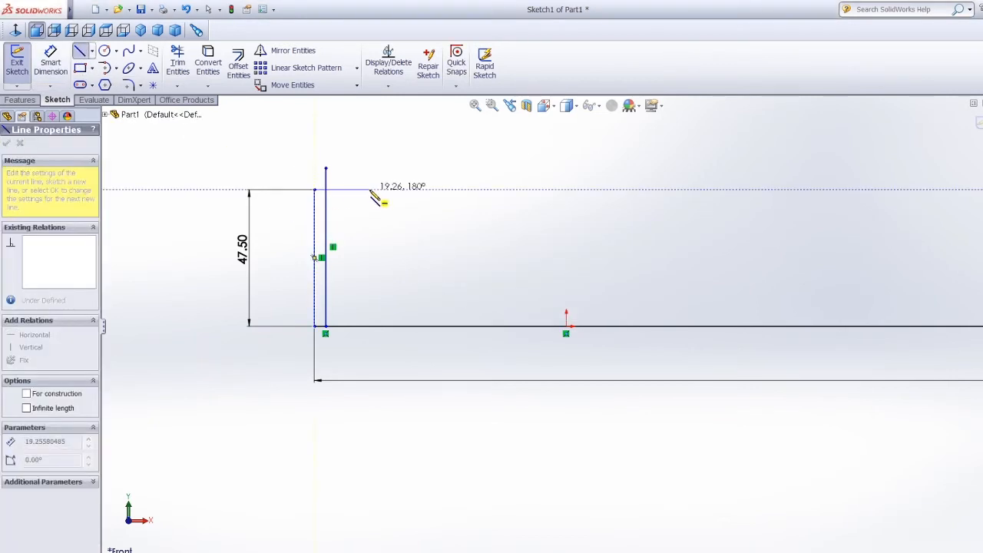
pyautogui.click(370, 189)
pyautogui.click(50, 64)
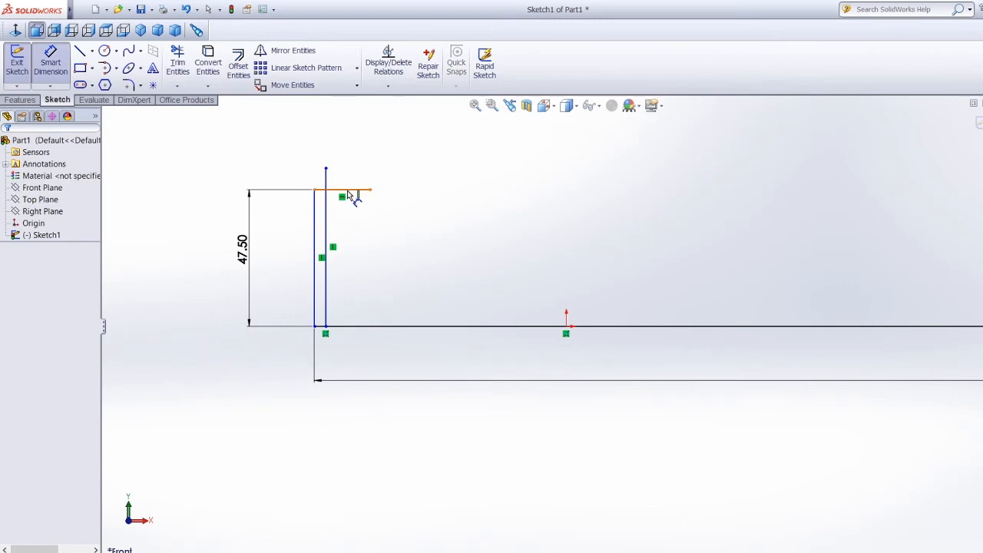
pyautogui.click(308, 178)
pyautogui.click(242, 156)
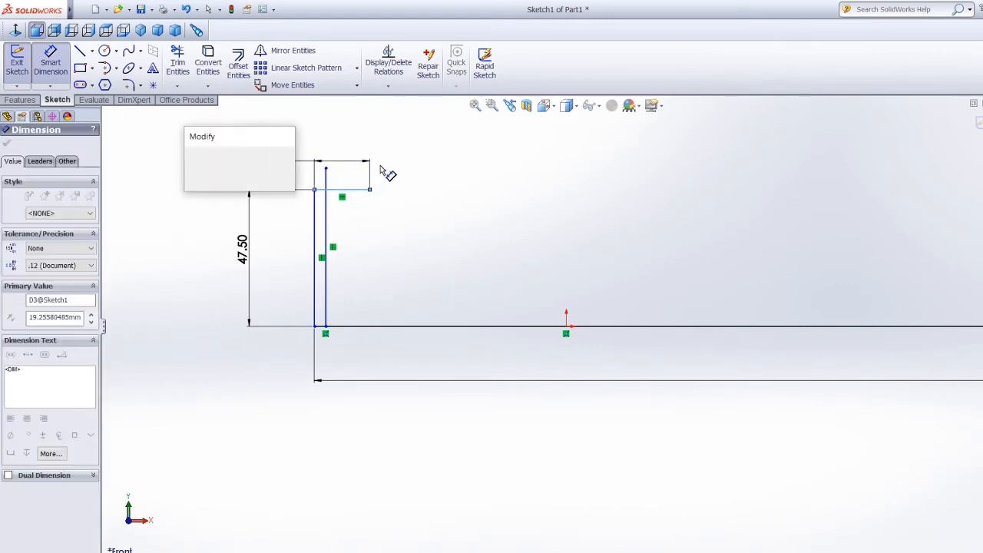
pyautogui.press('BackSpace')
pyautogui.write('16')
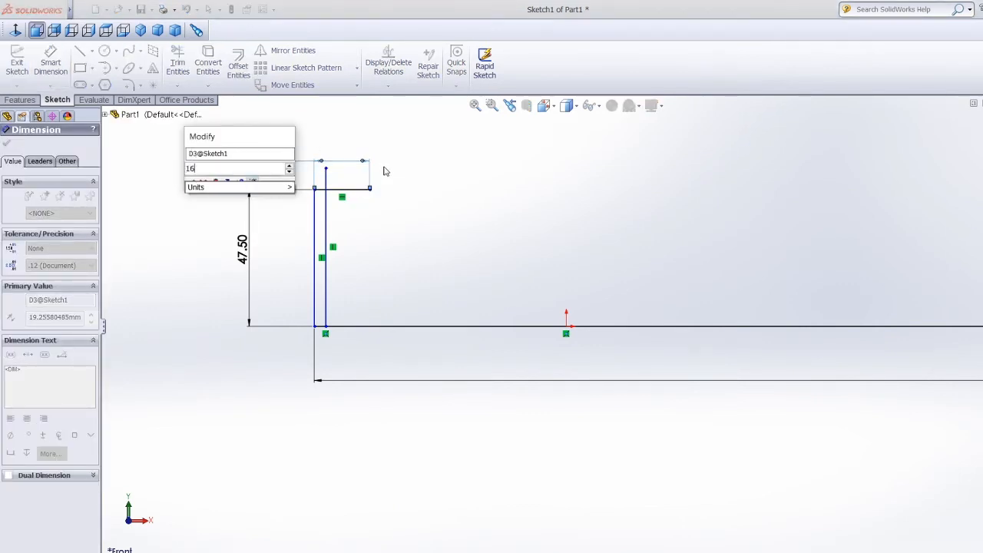
pyautogui.press('Return')
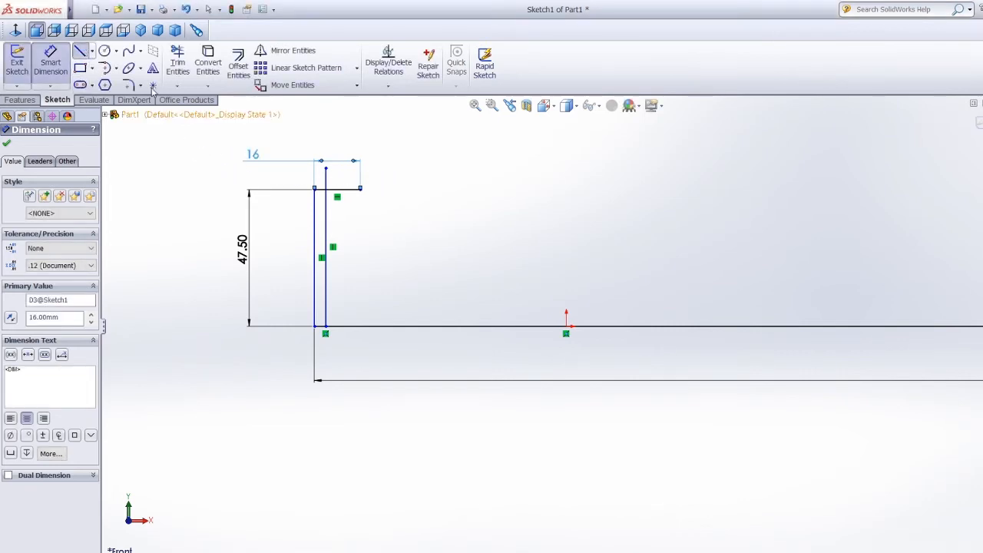
# Draw a vertical line upward from the baseline directly below the 16 mm line's right end and set its length to 32 mm.
pyautogui.click(361, 328)
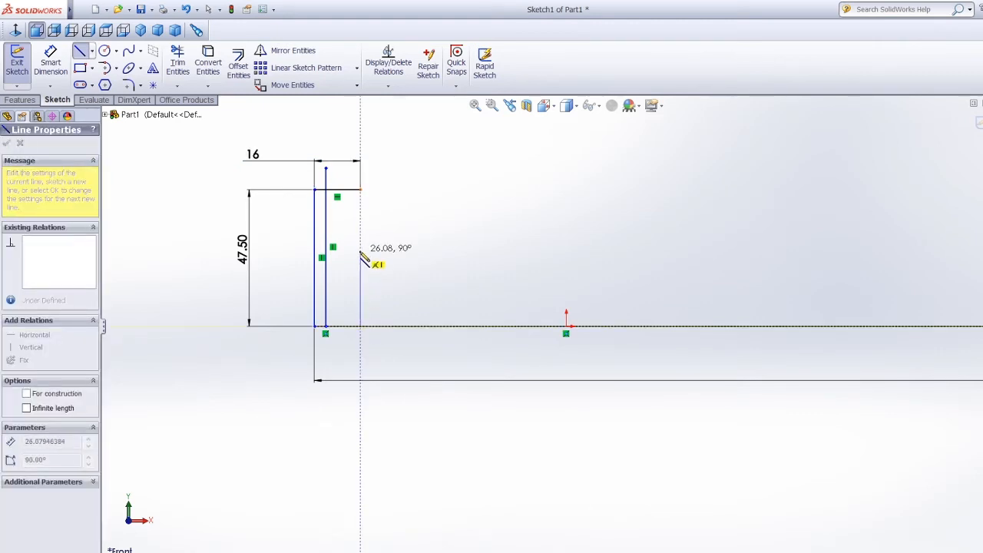
pyautogui.click(360, 251)
pyautogui.click(50, 62)
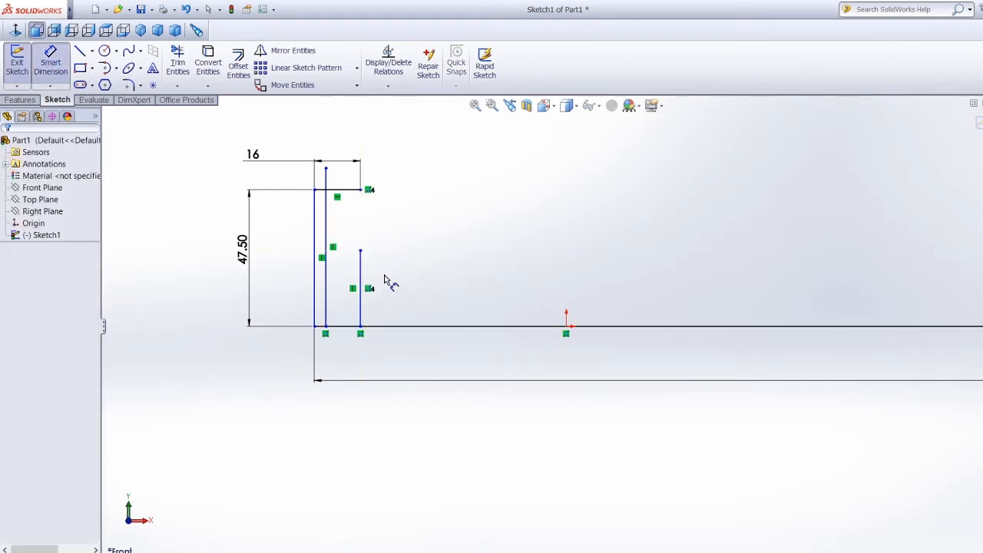
pyautogui.click(360, 277)
pyautogui.click(204, 269)
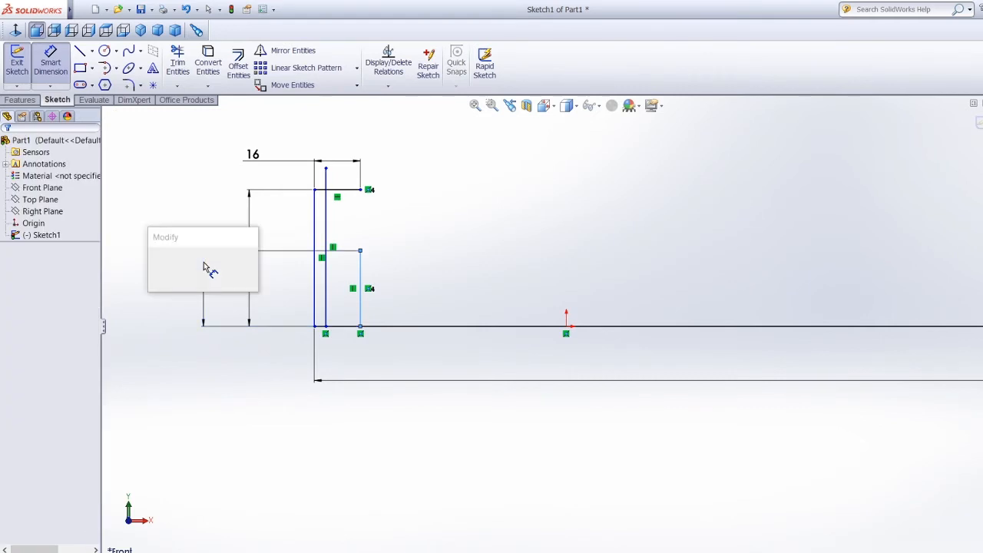
pyautogui.write('32')
pyautogui.press('Return')
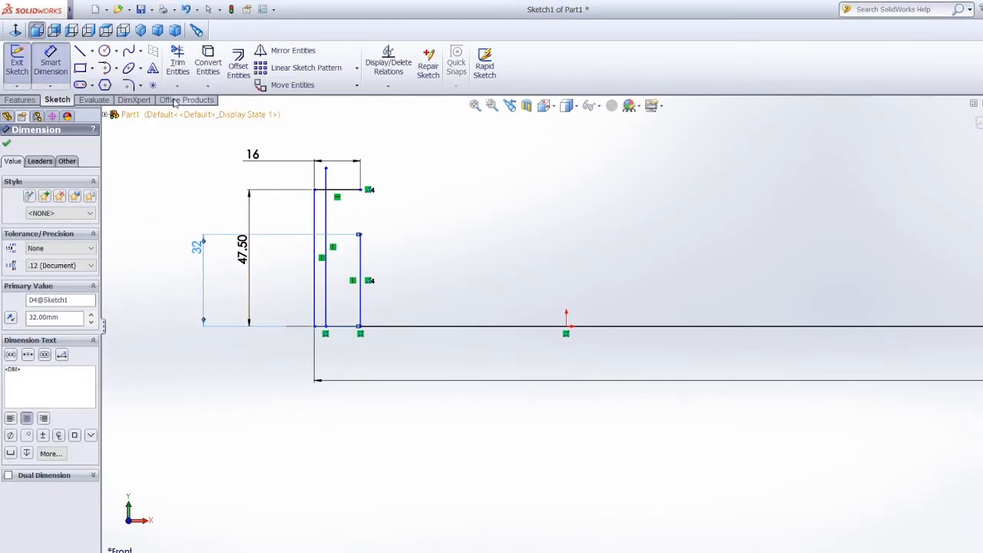
# Draw a diagonal line from the upper end of the 47.50 mm vertical to the upper end of the 32 mm vertical.
pyautogui.click(80, 51)
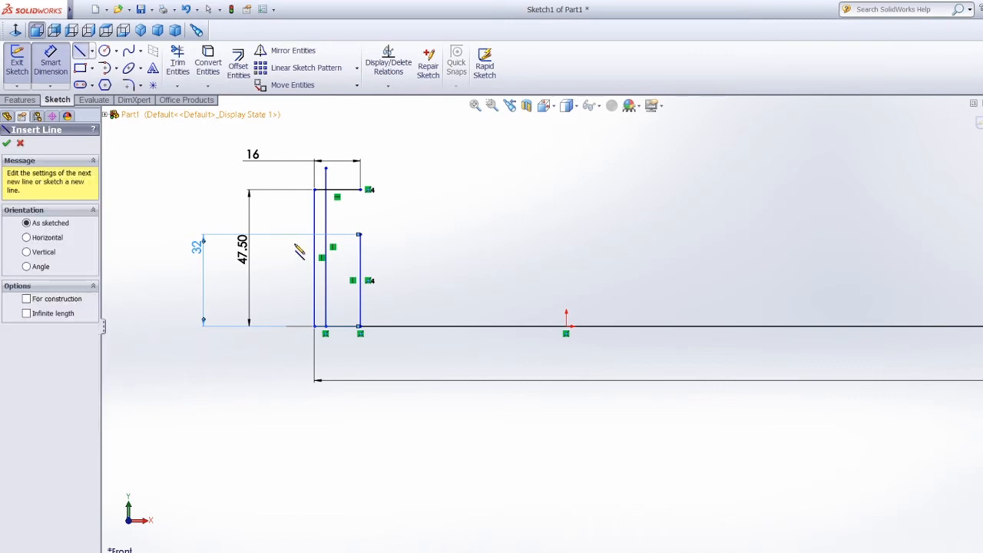
pyautogui.click(315, 190)
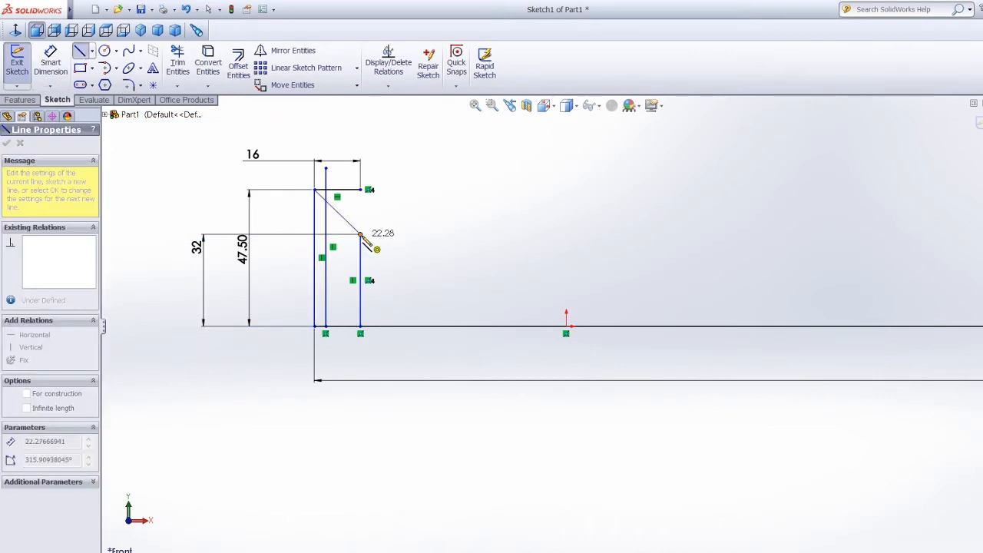
pyautogui.click(360, 234)
pyautogui.press('Escape')
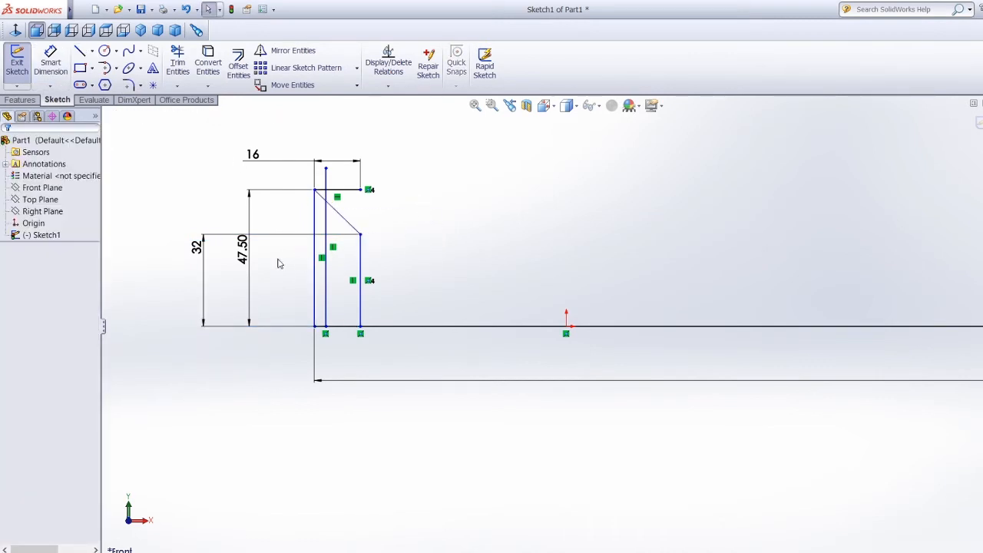
# Delete all the displayed dimensions from the sketch, including the 47.50, 32 and 16 mm ones and the overall length.
pyautogui.click(198, 246)
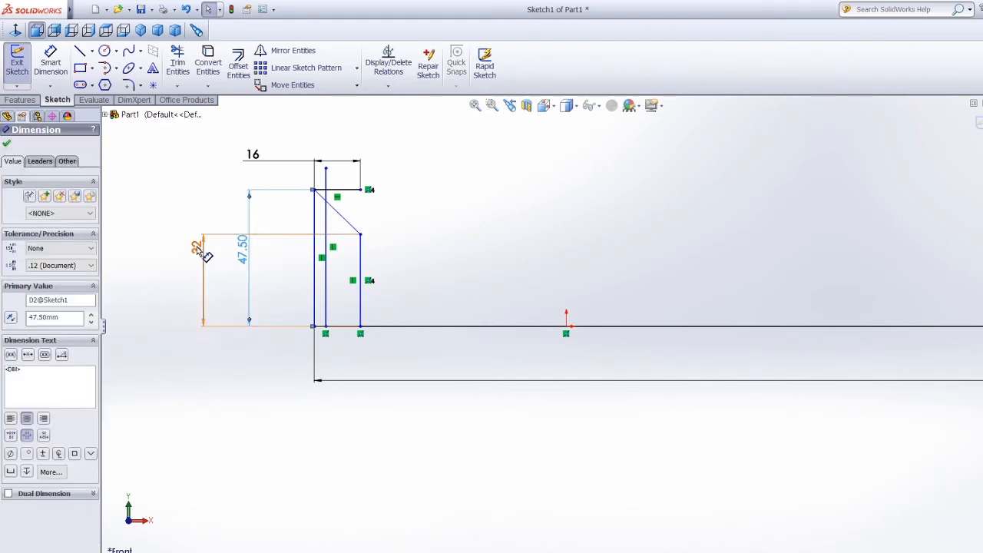
pyautogui.keyDown('ctrl'); pyautogui.click(352, 380); pyautogui.keyUp('ctrl')
pyautogui.press('Delete')
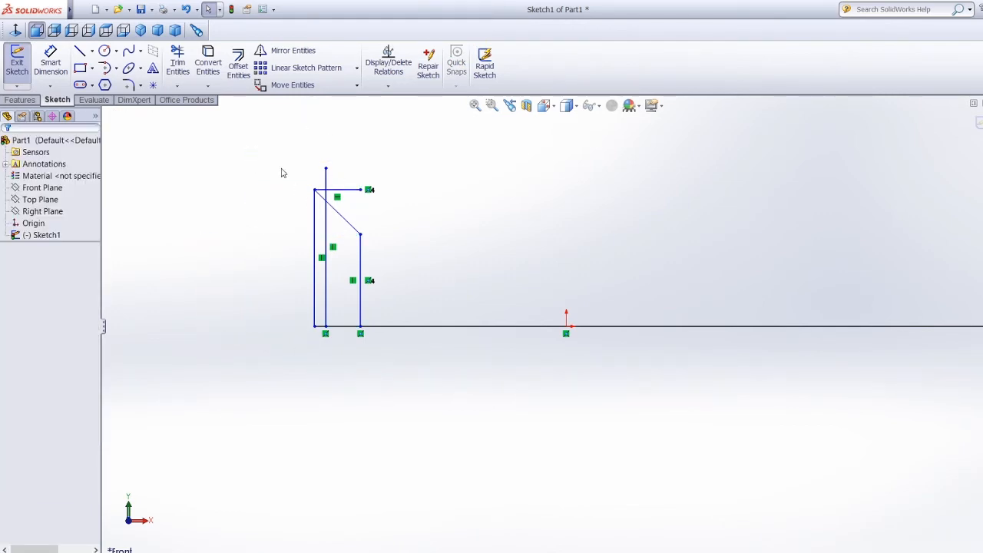
# Trim the leftmost vertical, the second vertical below the upper horizontal line, and that horizontal line's excess beyond the second vertical.
pyautogui.click(178, 63)
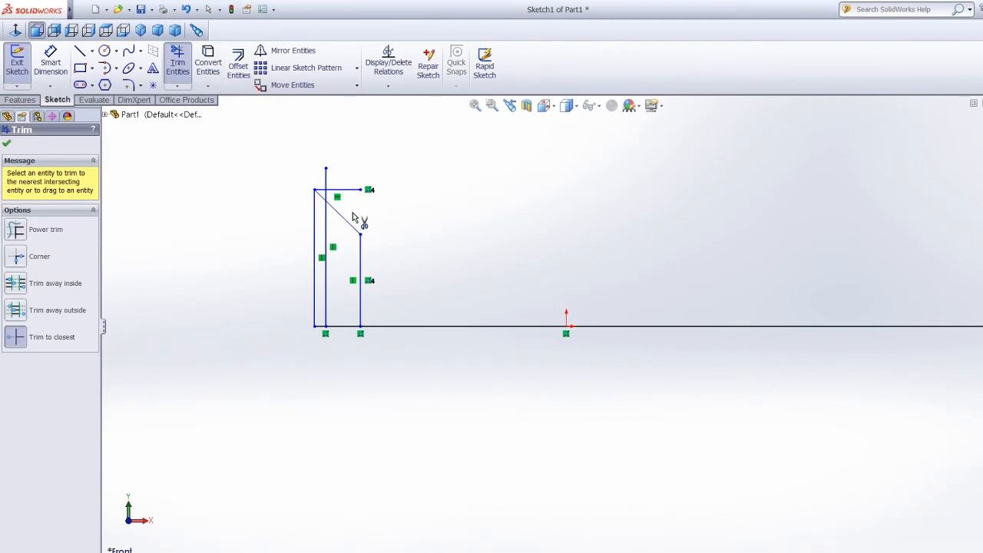
pyautogui.click(326, 195)
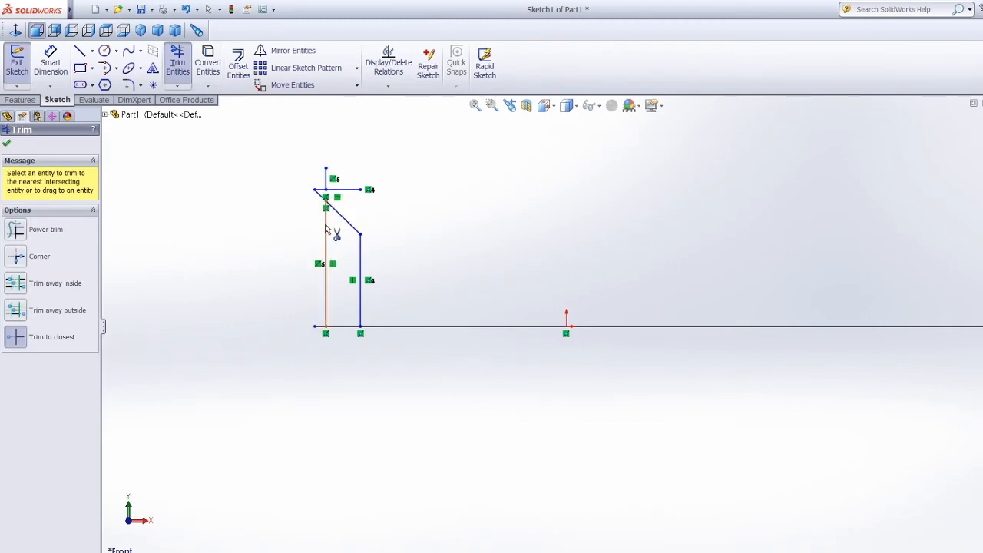
pyautogui.click(342, 190)
# Draw a 180° tangent arc rightward from the upper end of the short vertical stub and set its radius to 25 mm.
pyautogui.click(106, 69)
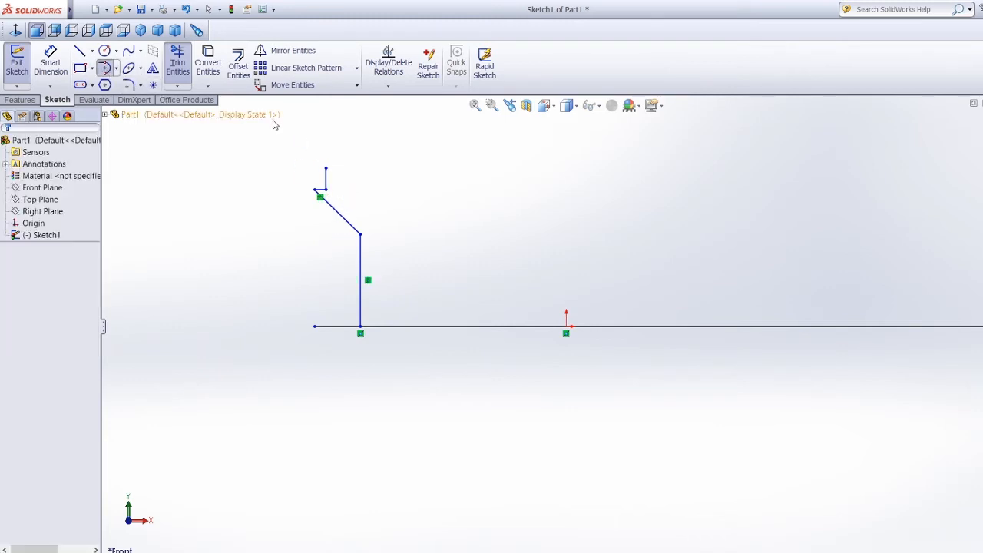
pyautogui.click(399, 171)
pyautogui.click(50, 62)
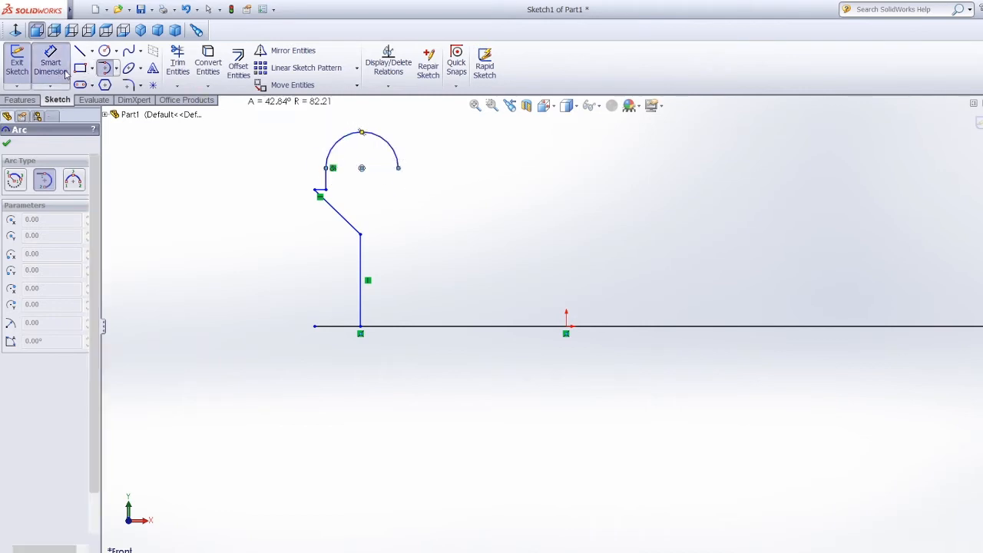
pyautogui.click(421, 149)
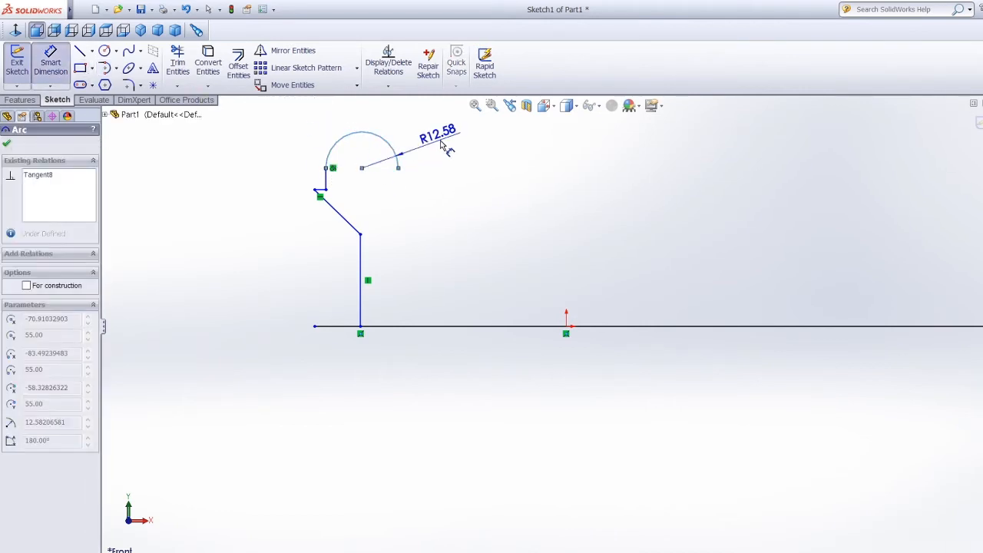
pyautogui.click(441, 146)
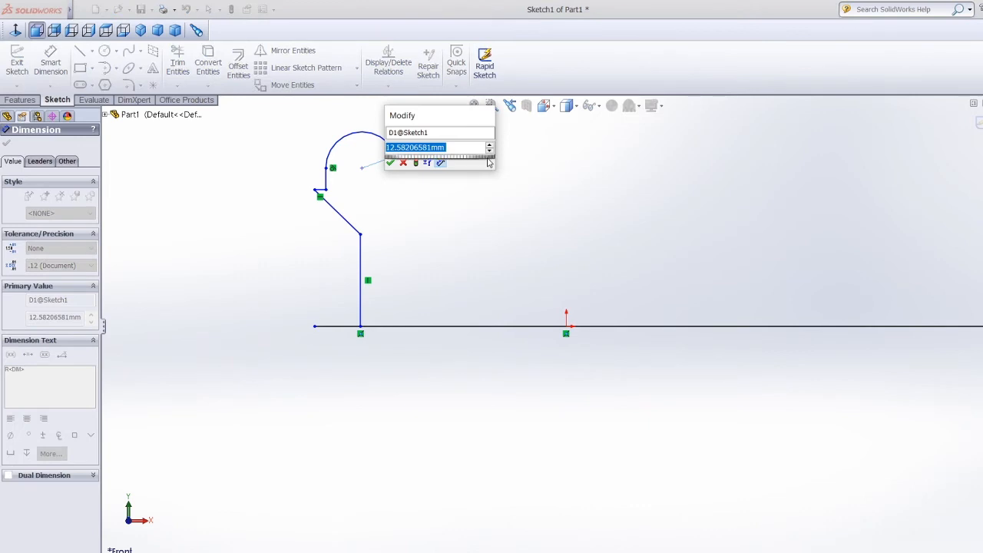
pyautogui.write('25')
pyautogui.press('Return')
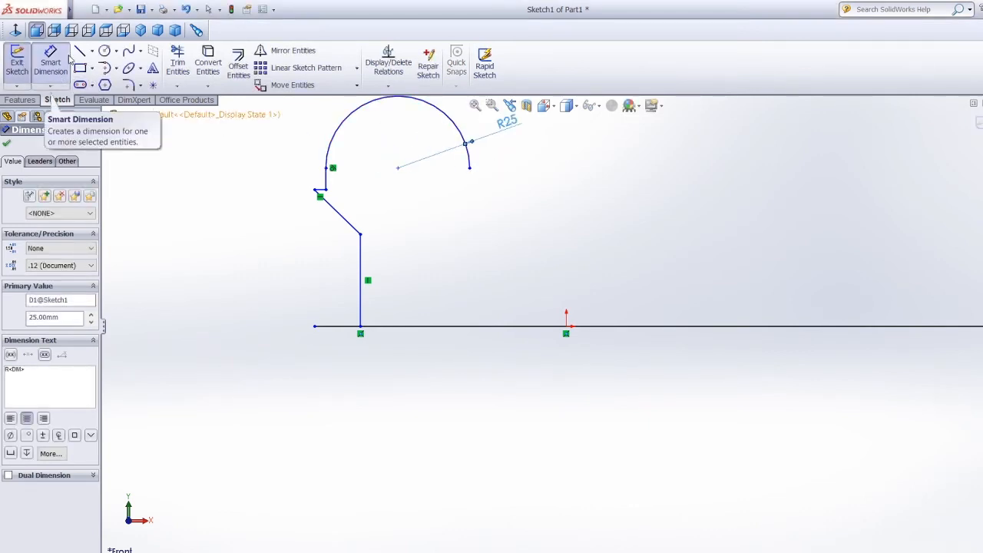
# Draw a horizontal guide line rightward from the left end of the short horizontal segment below the arc and set its length to 550 mm.
pyautogui.click(37, 30)
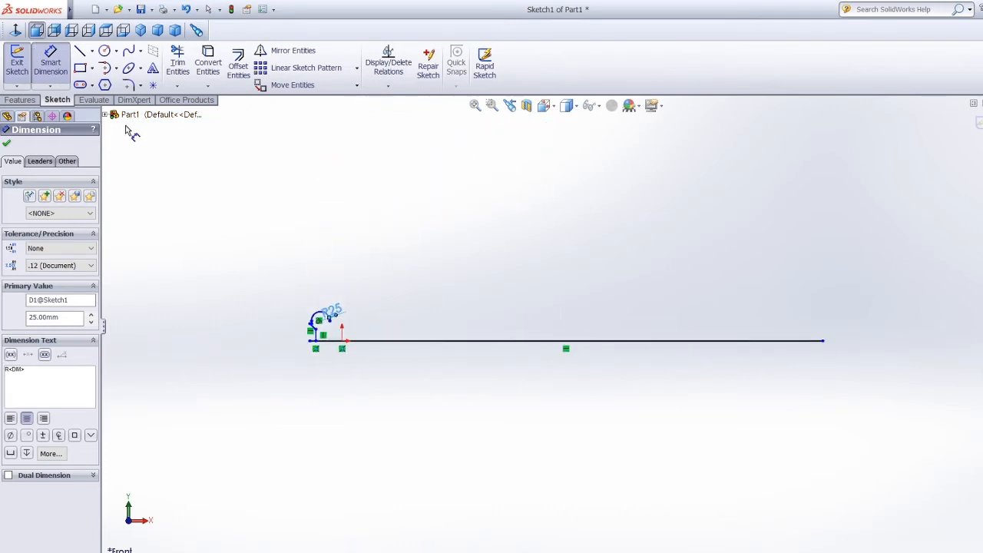
pyautogui.click(80, 51)
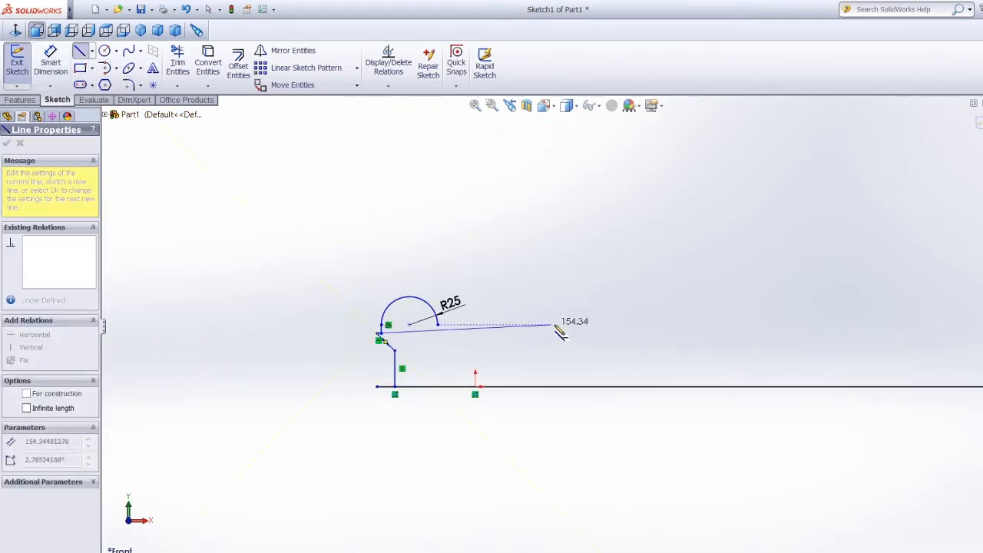
pyautogui.click(575, 333)
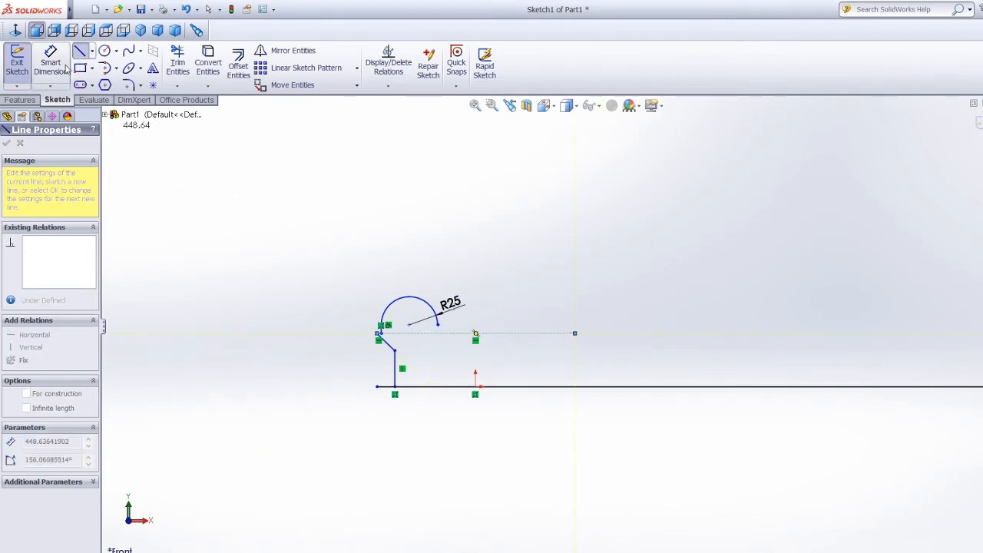
pyautogui.click(51, 61)
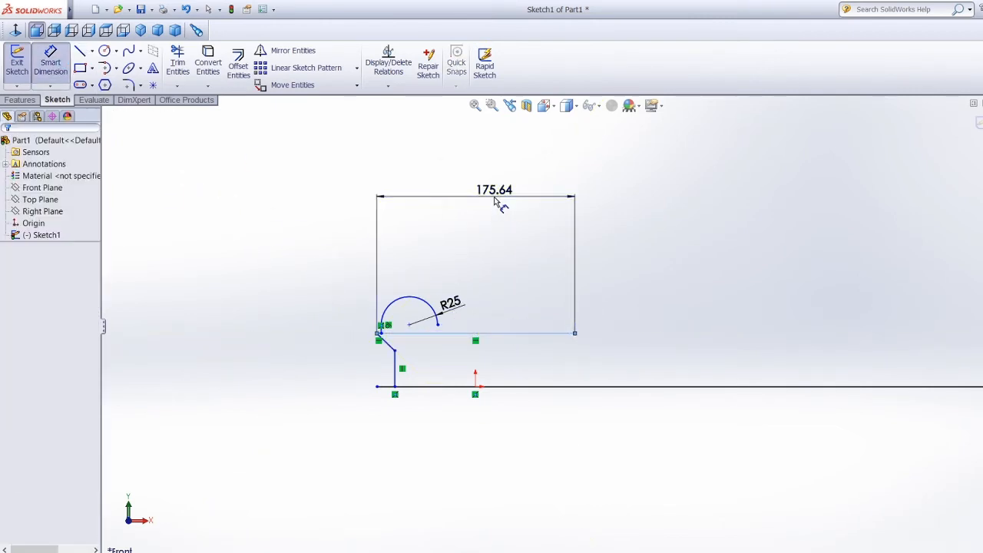
pyautogui.click(503, 206)
pyautogui.write('550')
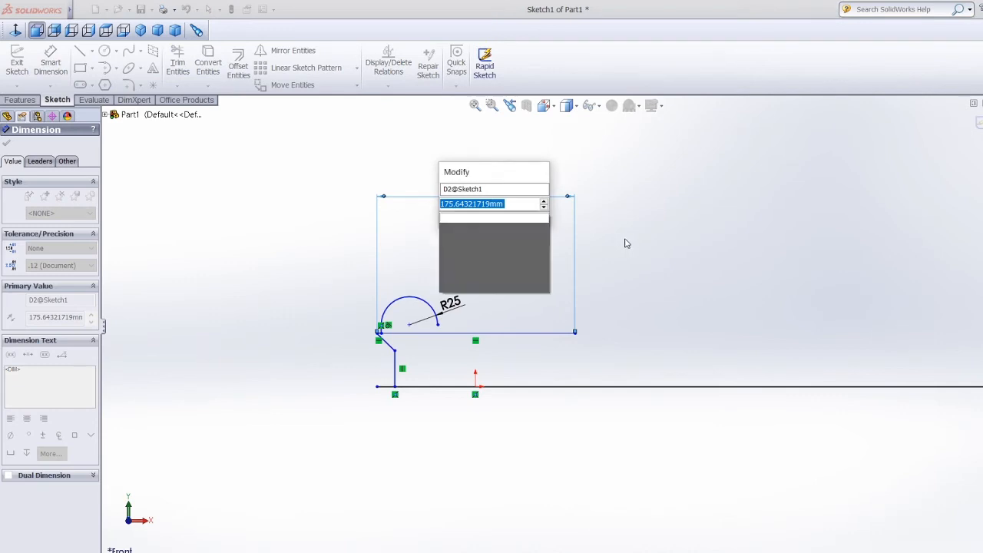
pyautogui.press('Return')
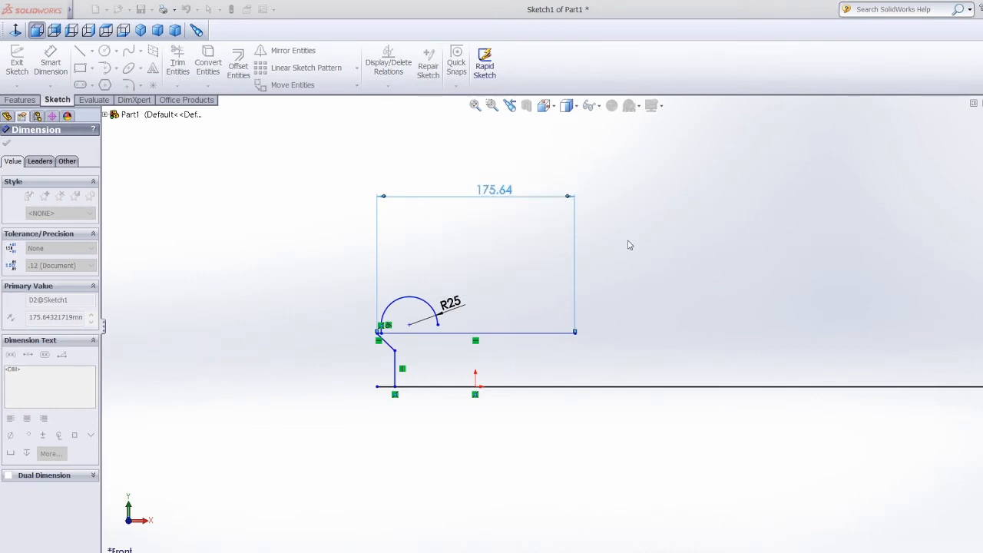
pyautogui.scroll(3, 568, 328)
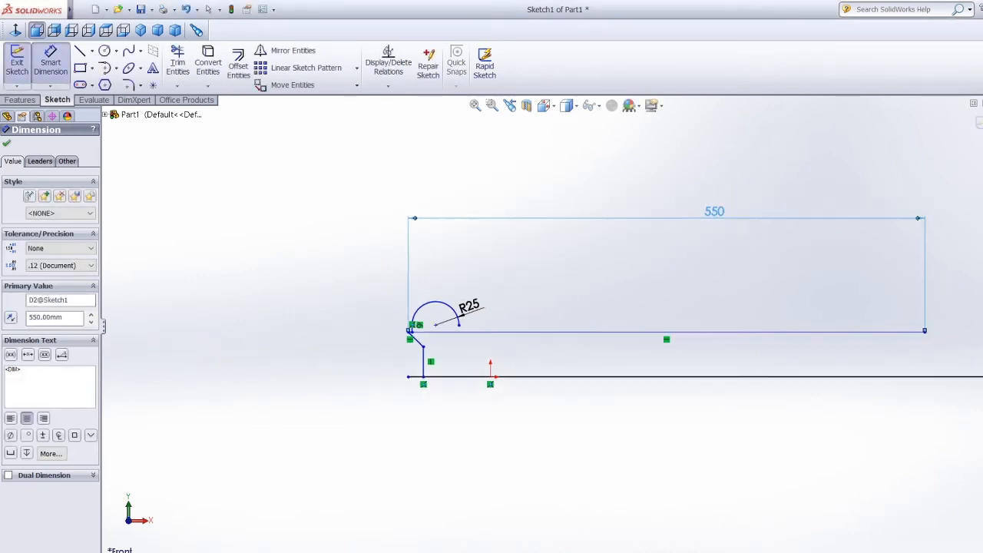
pyautogui.scroll(-3, 891, 354)
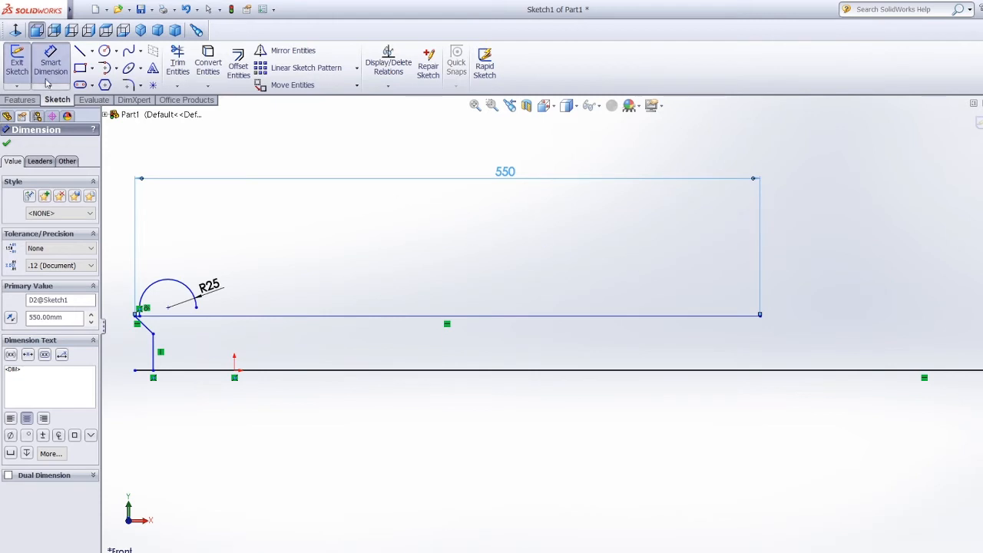
# Draw a circle centred on the baseline directly below the guide line's right end and set its diameter to 250 mm.
pyautogui.click(105, 51)
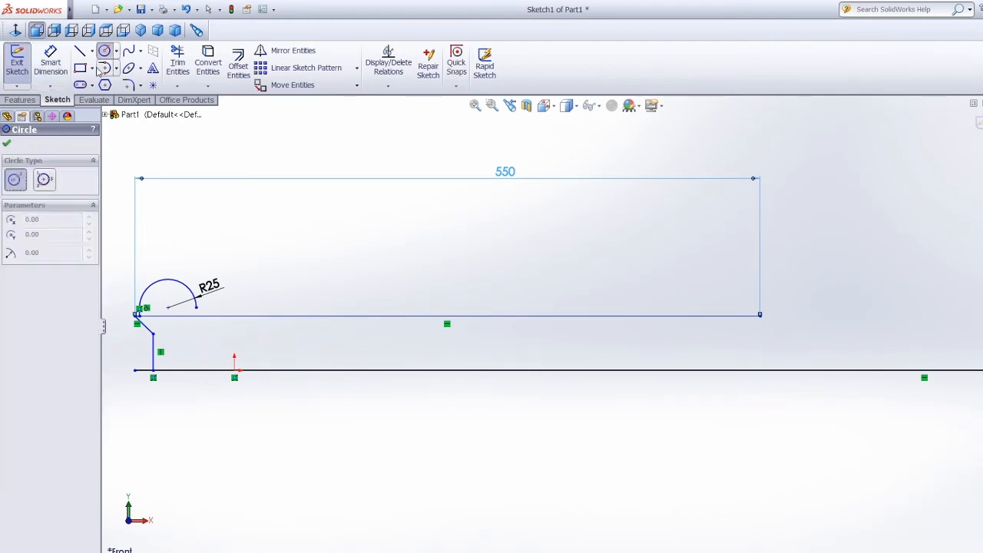
pyautogui.click(760, 371)
pyautogui.click(762, 441)
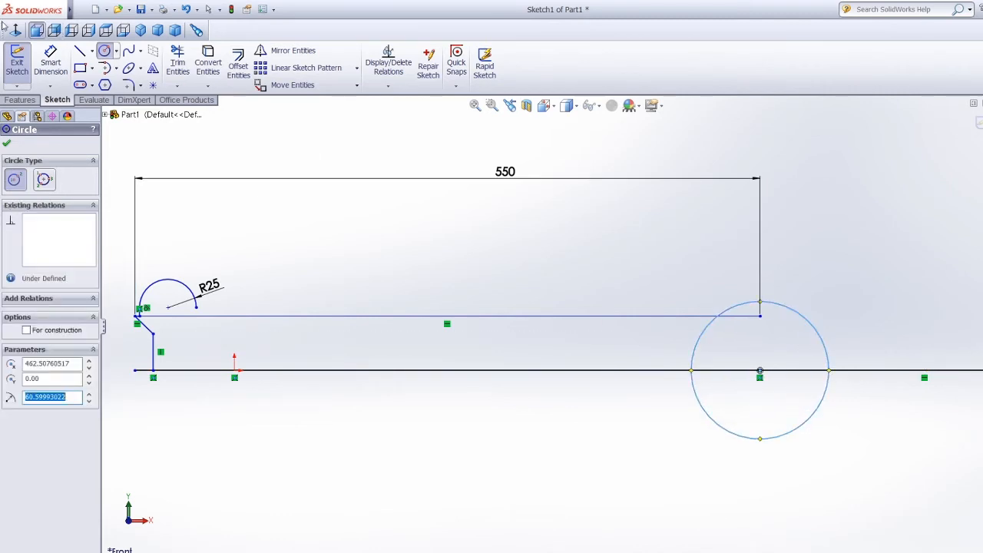
pyautogui.click(50, 61)
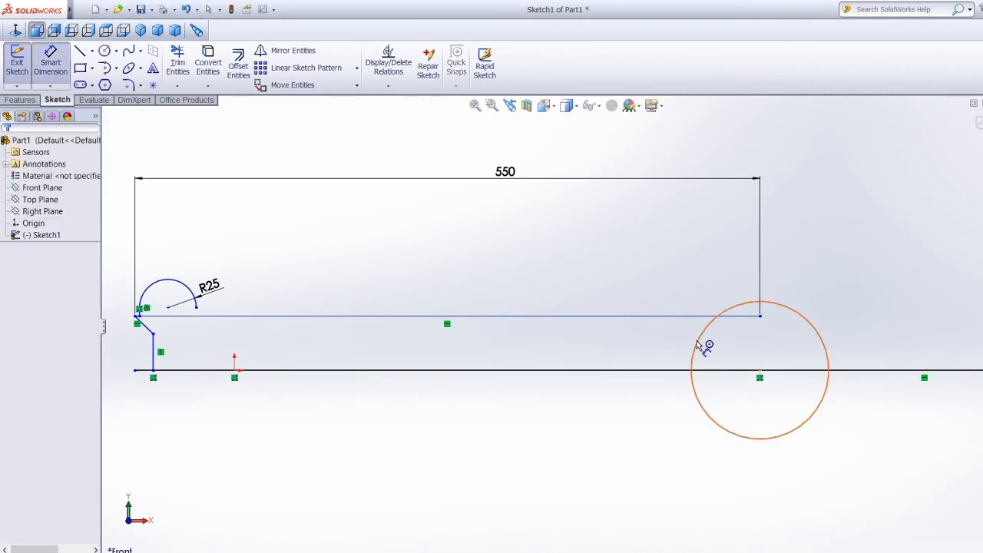
pyautogui.click(700, 345)
pyautogui.click(695, 146)
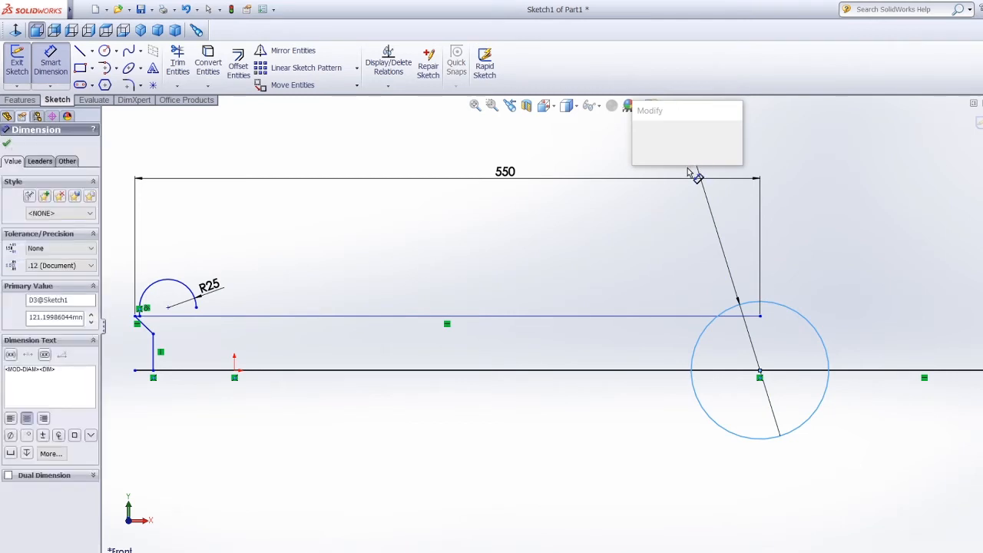
pyautogui.write('250')
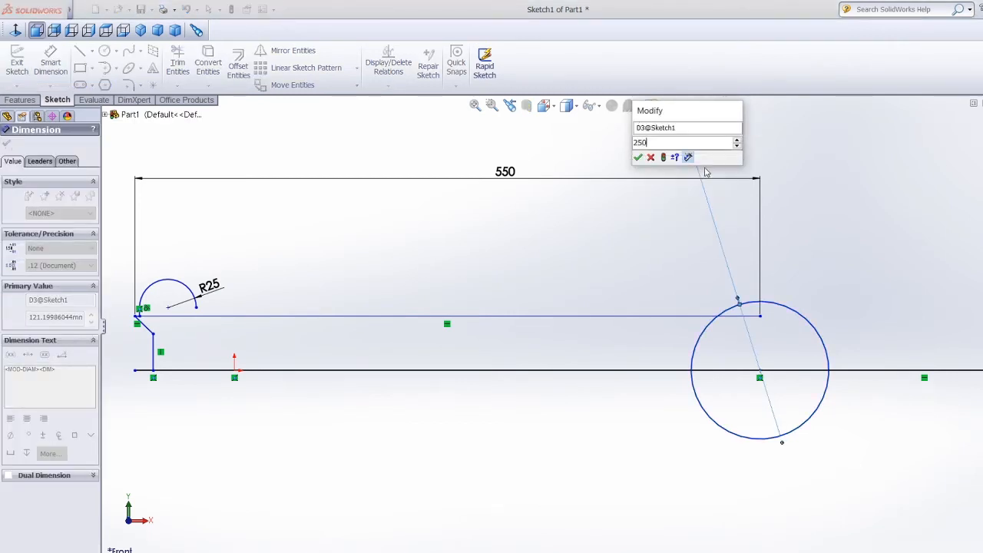
pyautogui.press('Return')
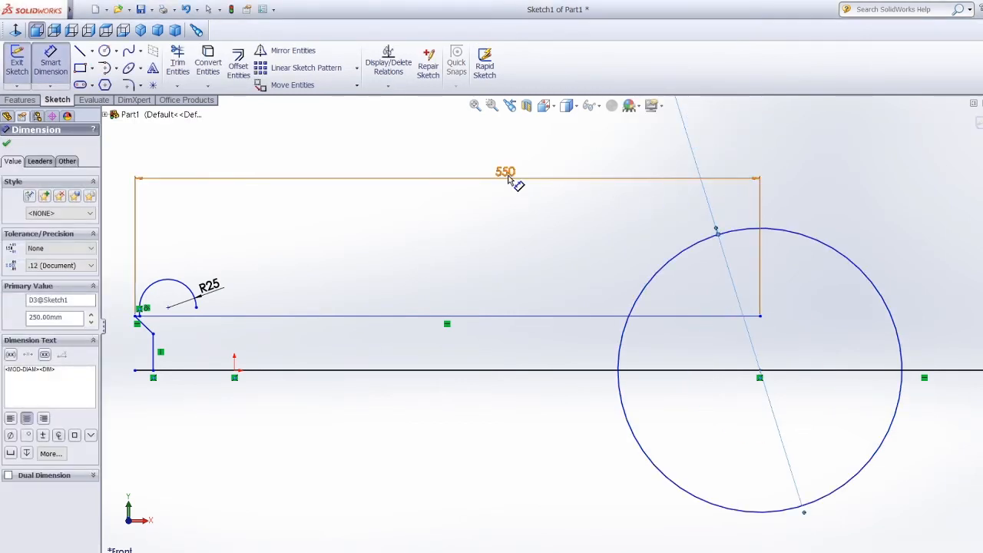
# Delete the 550 mm dimension and draw a sloped line from the right end of the R25 arc to the top of the circle.
pyautogui.click(509, 179)
pyautogui.press('Delete')
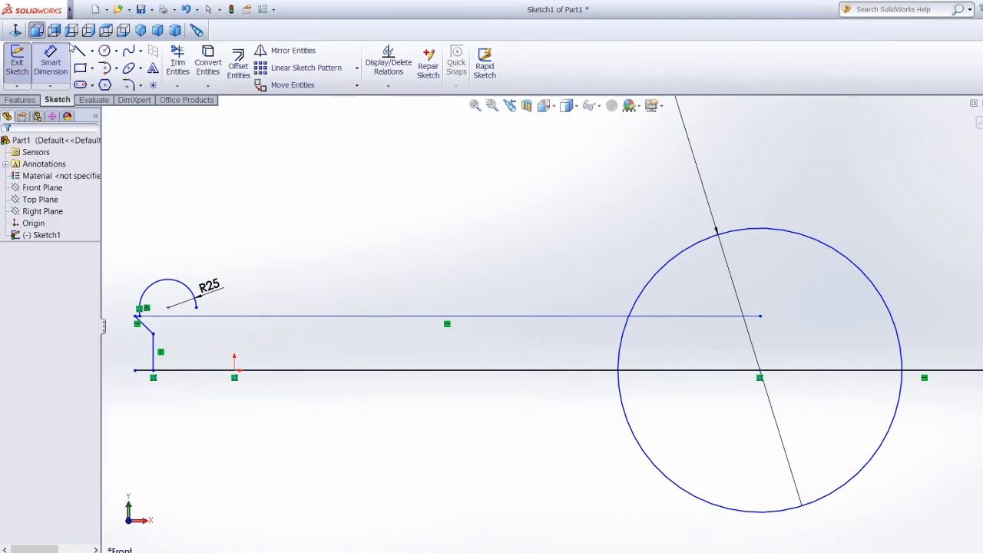
pyautogui.click(50, 62)
pyautogui.scroll(6, 394, 347)
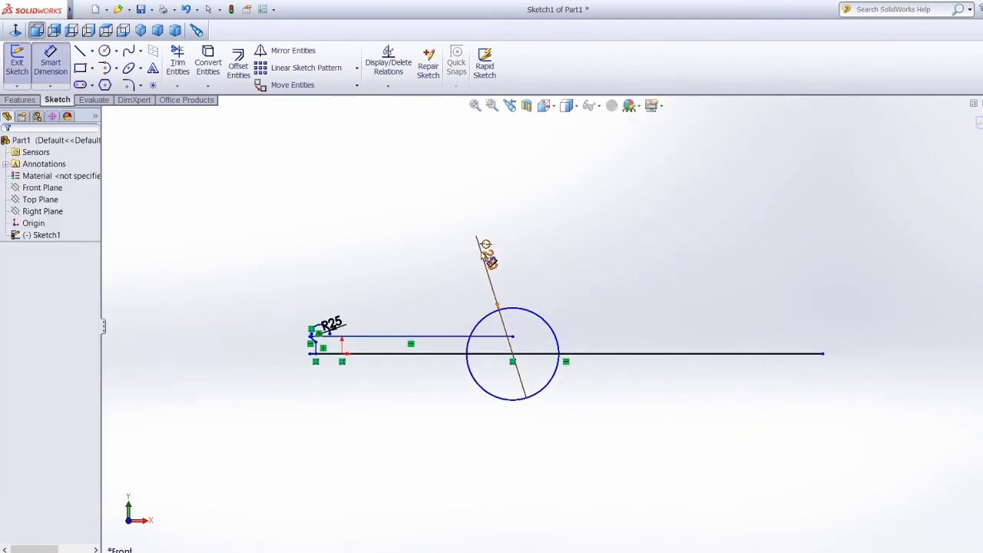
pyautogui.click(79, 53)
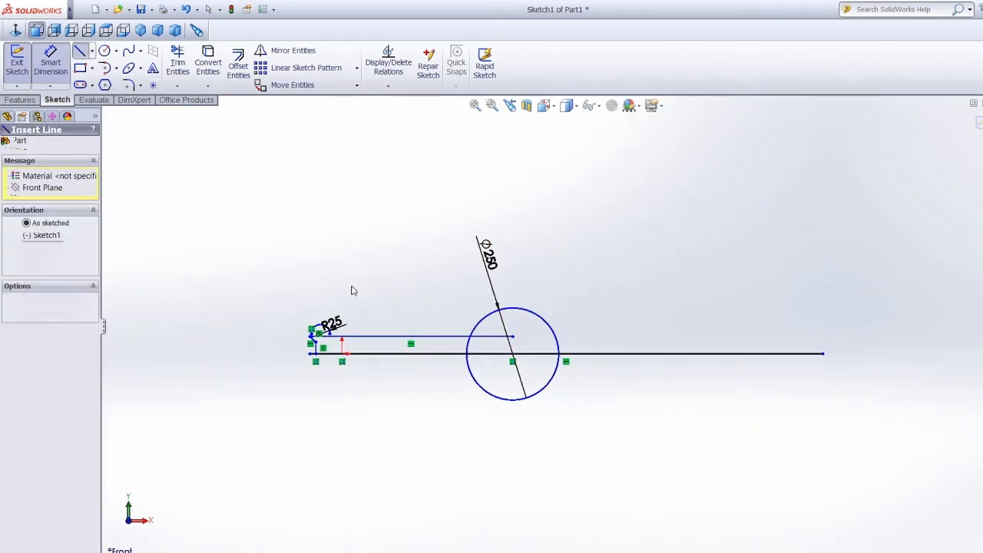
pyautogui.click(330, 333)
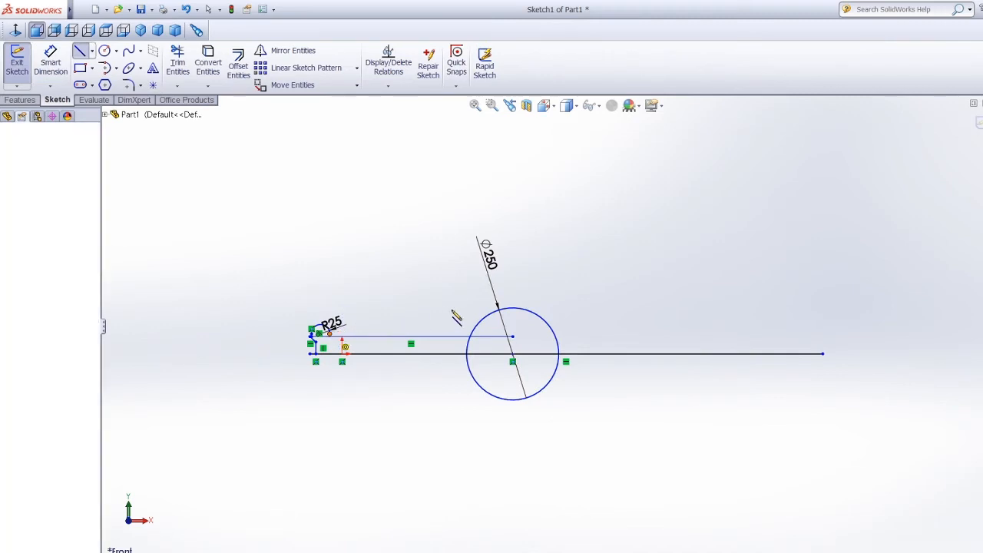
pyautogui.click(513, 310)
pyautogui.press('Escape')
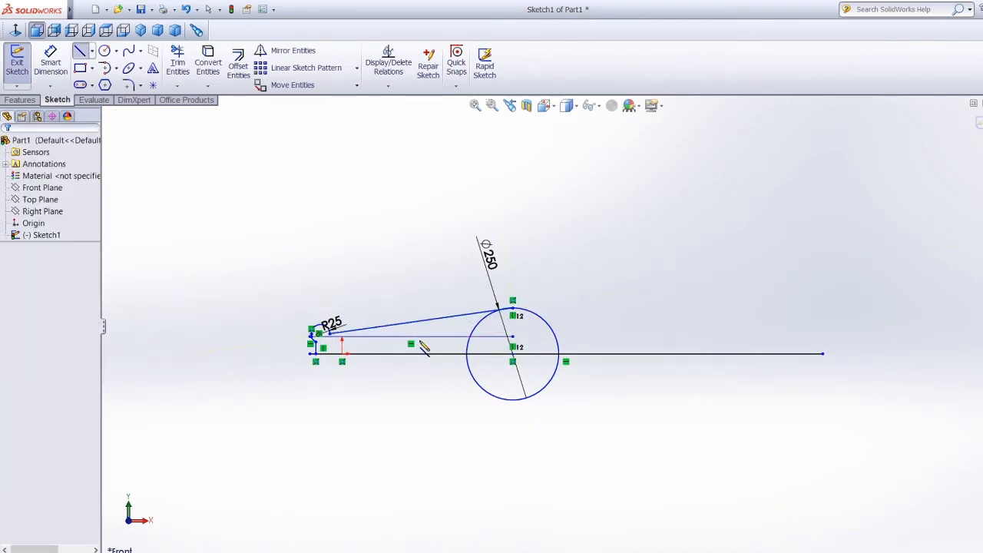
# Delete the horizontal guide line and the 250 mm circle from the sketch.
pyautogui.click(432, 337)
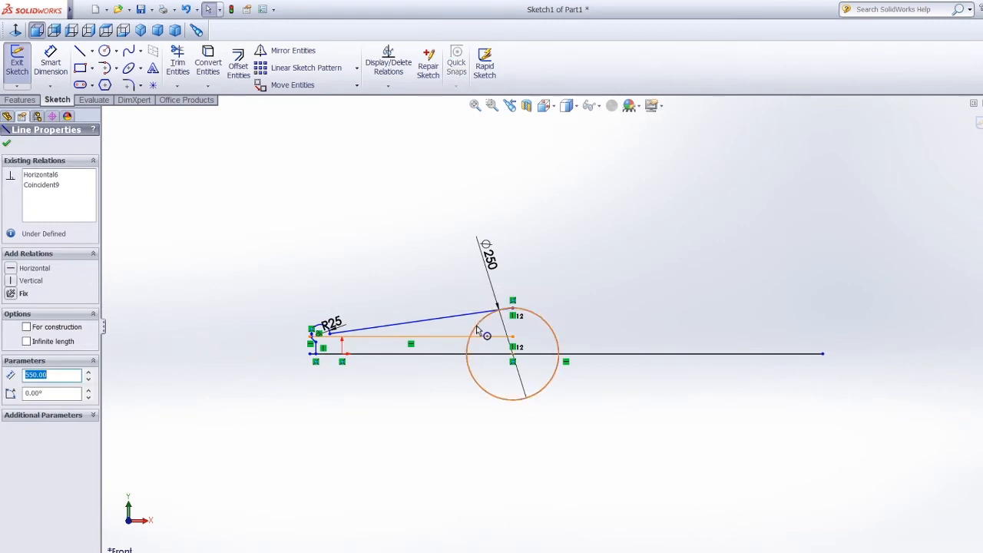
pyautogui.keyDown('ctrl'); pyautogui.click(477, 331); pyautogui.keyUp('ctrl')
pyautogui.press('Delete')
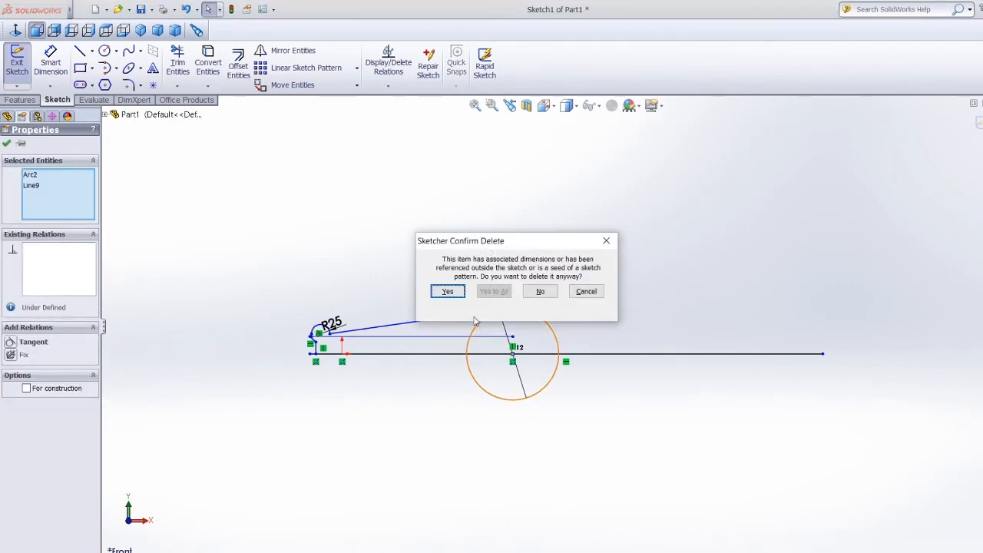
pyautogui.click(449, 293)
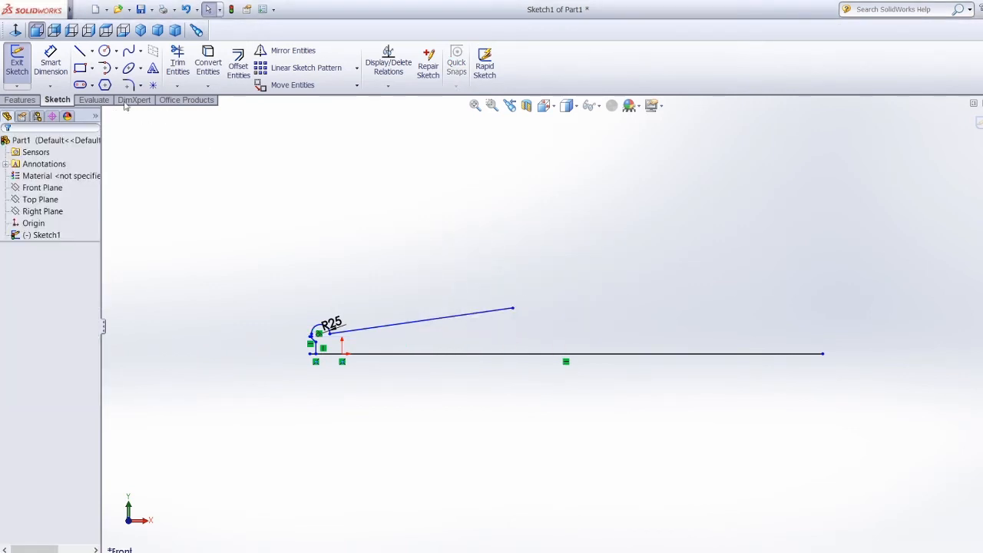
# Draw a horizontal line rightward from the upper end of the sloped line and set its length to 200 mm.
pyautogui.click(81, 51)
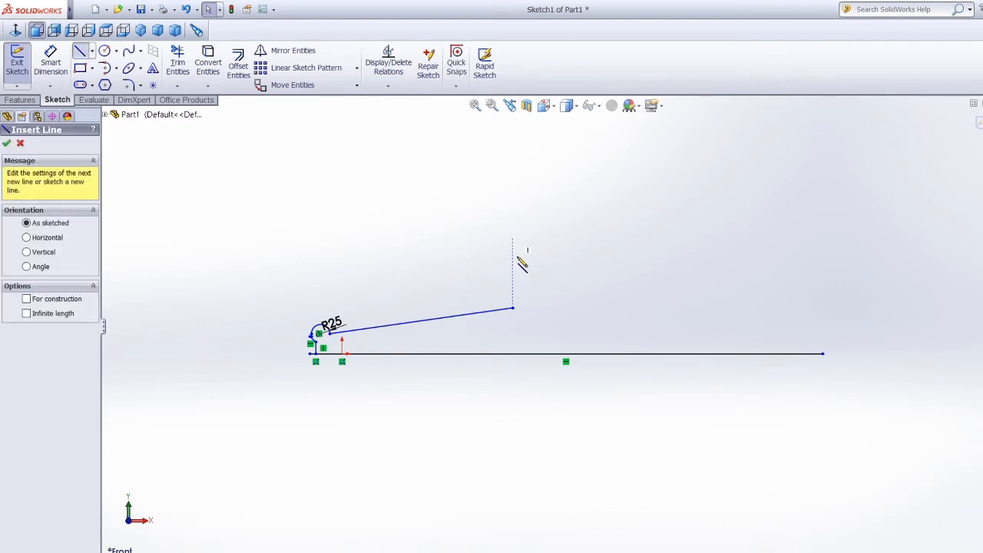
pyautogui.click(513, 308)
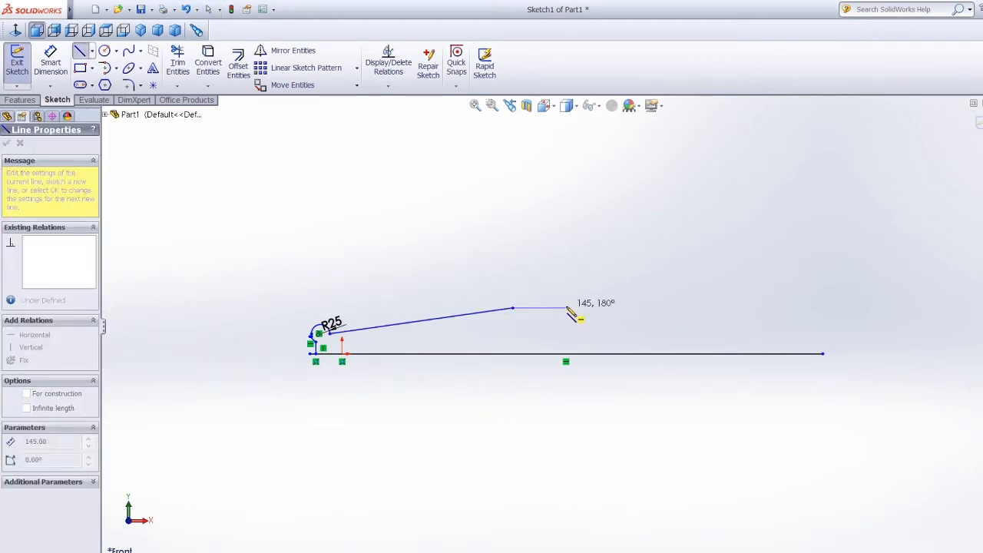
pyautogui.click(572, 308)
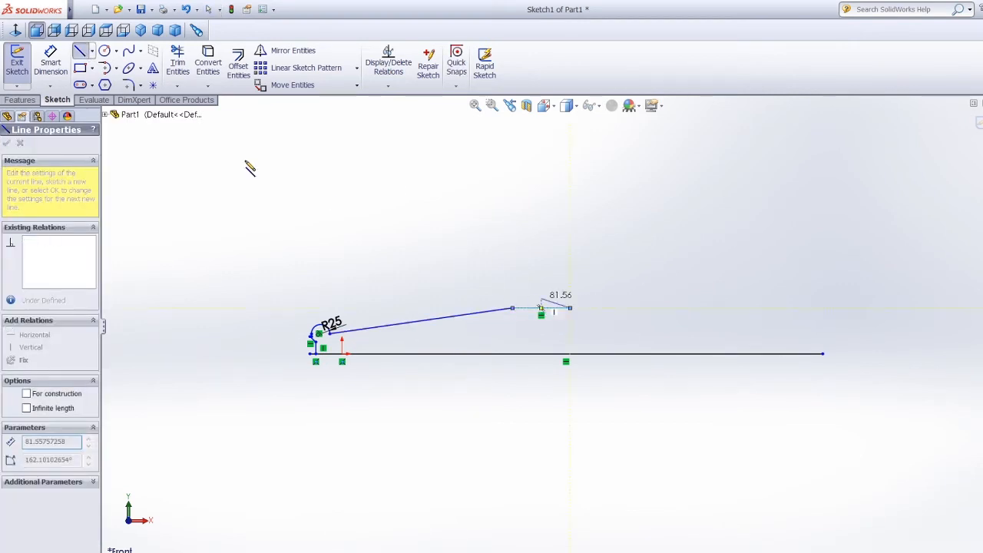
pyautogui.click(50, 65)
pyautogui.click(560, 310)
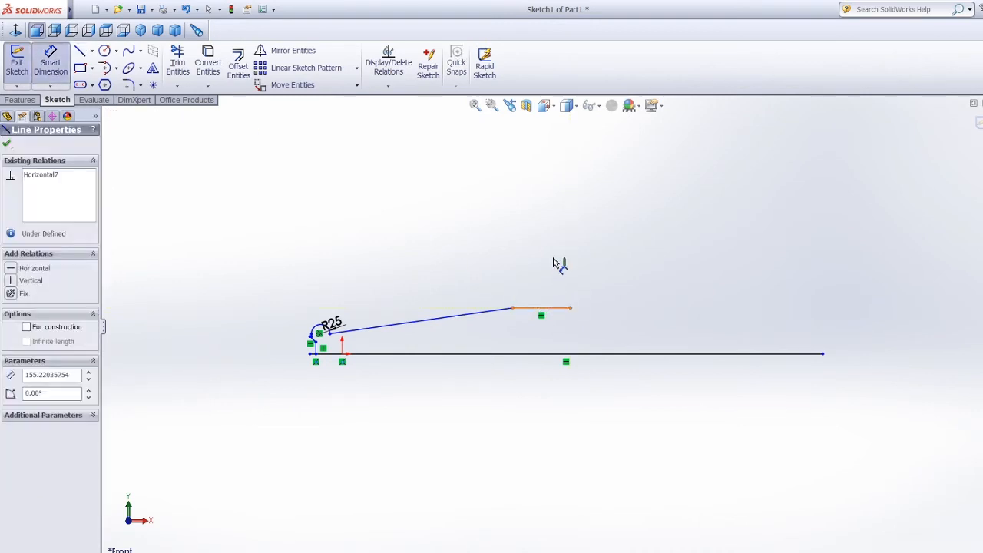
pyautogui.click(554, 264)
pyautogui.write('200')
pyautogui.press('Return')
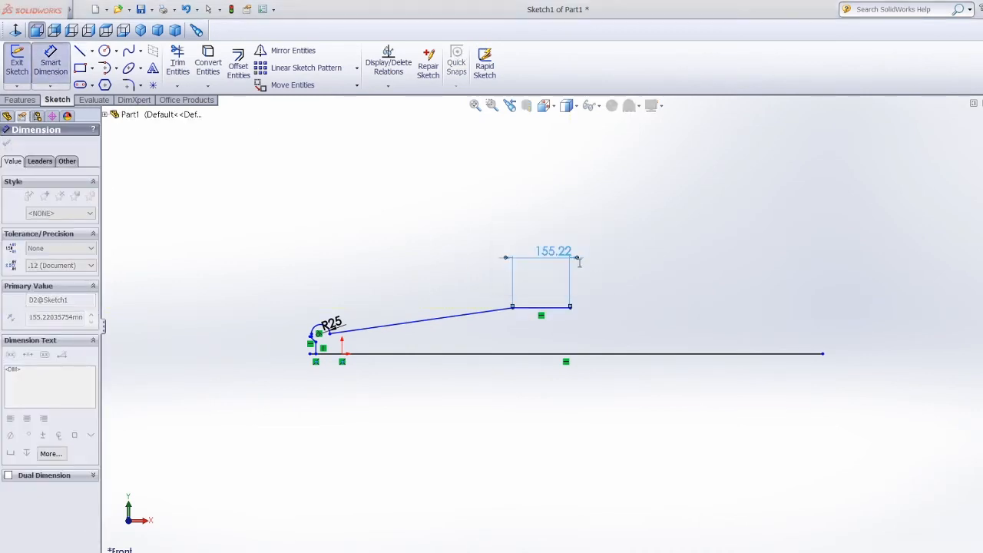
# Draw a short vertical line down from the right end of the 200 mm line and set its length to 10 mm.
pyautogui.click(86, 51)
pyautogui.click(586, 308)
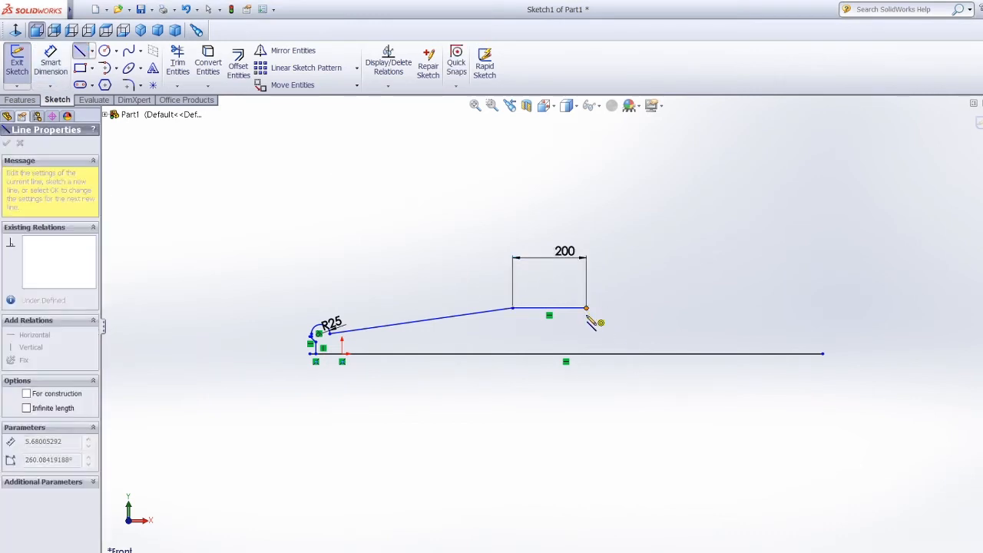
pyautogui.click(51, 61)
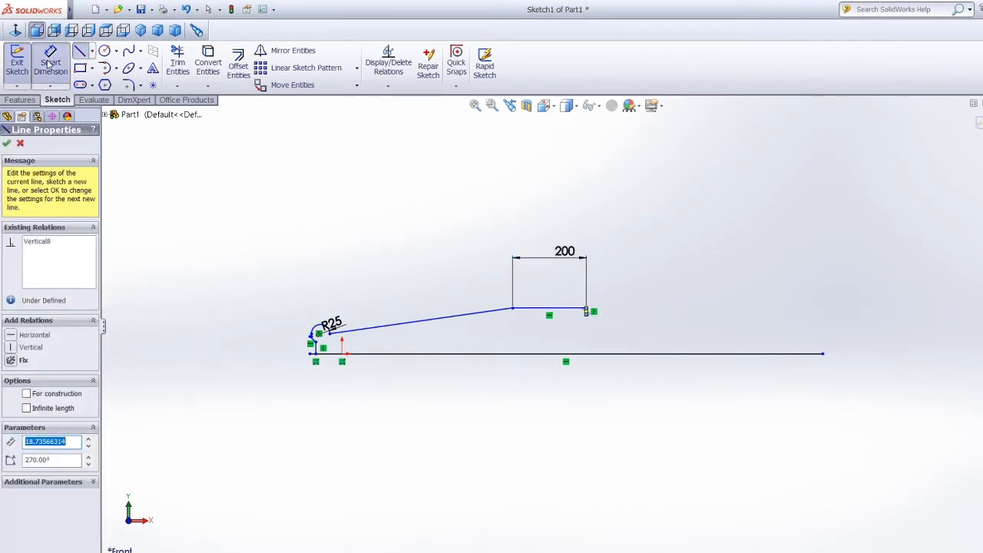
pyautogui.scroll(-2, 604, 334)
pyautogui.scroll(-3, 605, 334)
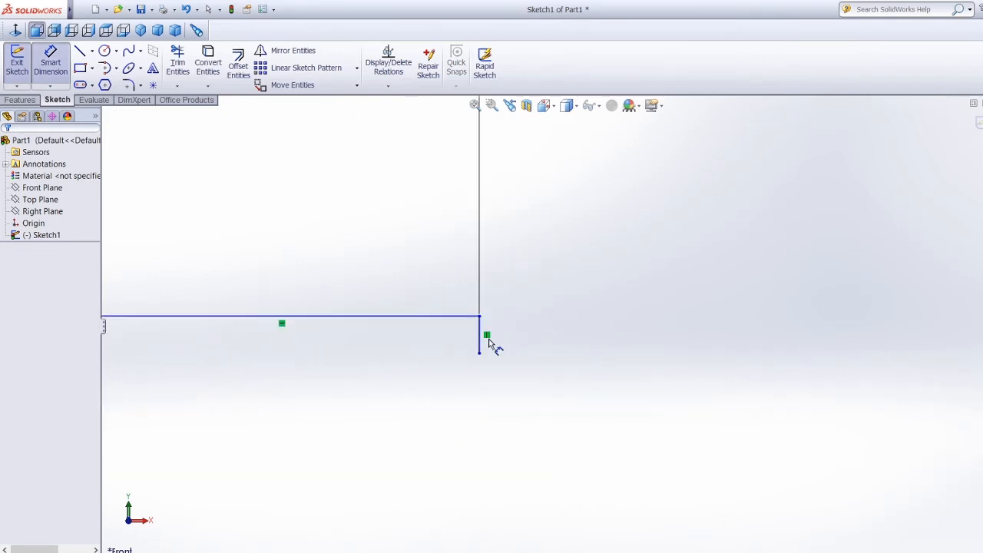
pyautogui.click(482, 342)
pyautogui.click(421, 227)
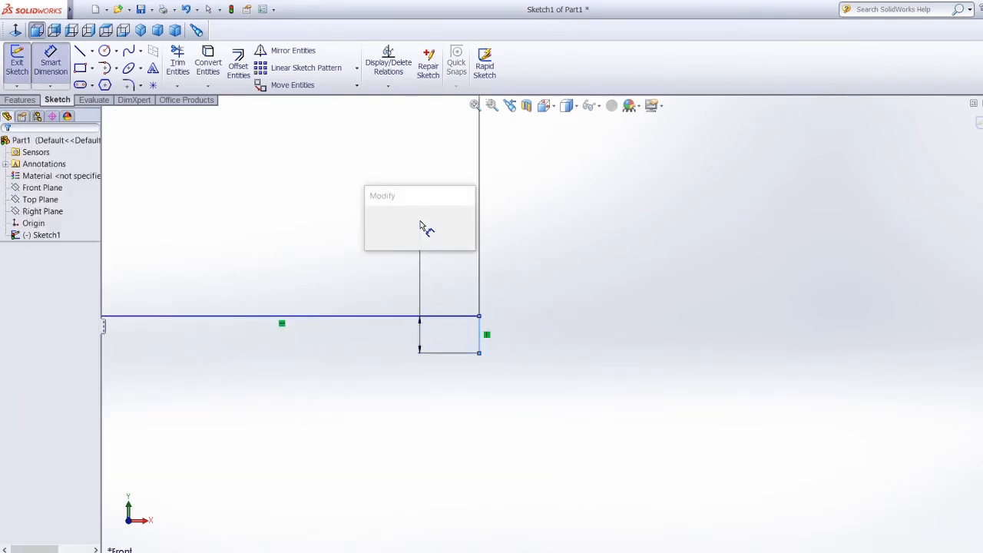
pyautogui.write('10')
pyautogui.moveTo(440, 248)
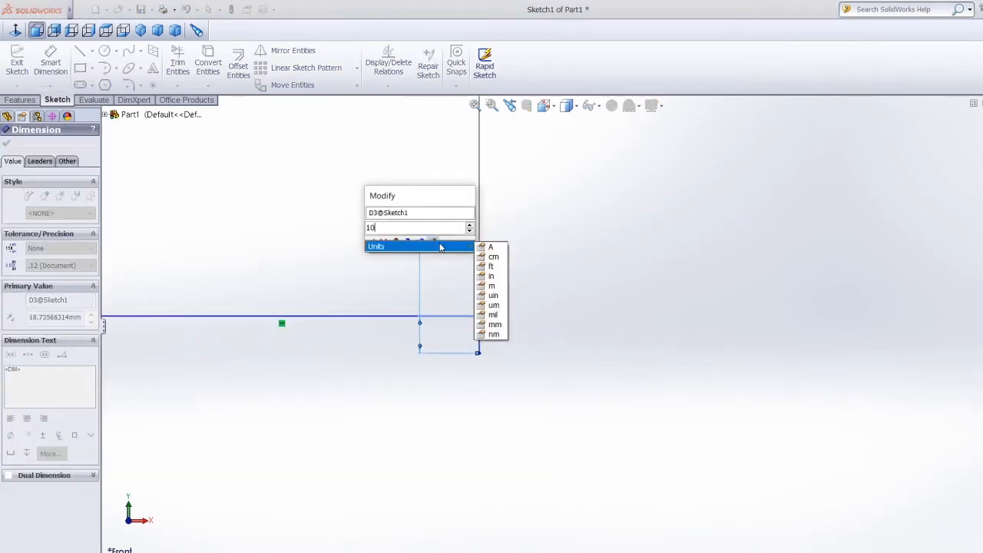
pyautogui.press('Return')
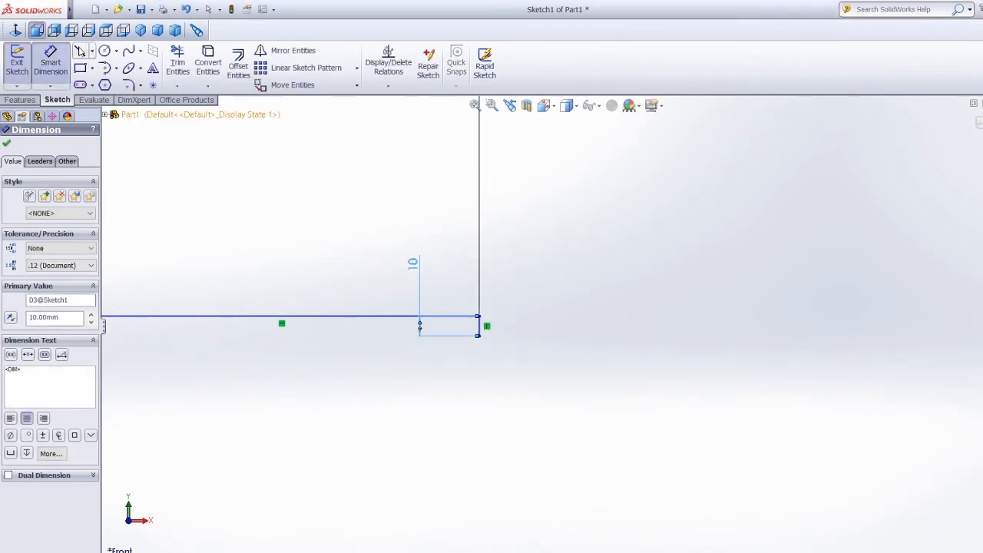
# Draw a horizontal line rightward from the lower end of the 10 mm vertical line and set its length to 80 mm.
pyautogui.press('l')
pyautogui.click(480, 336)
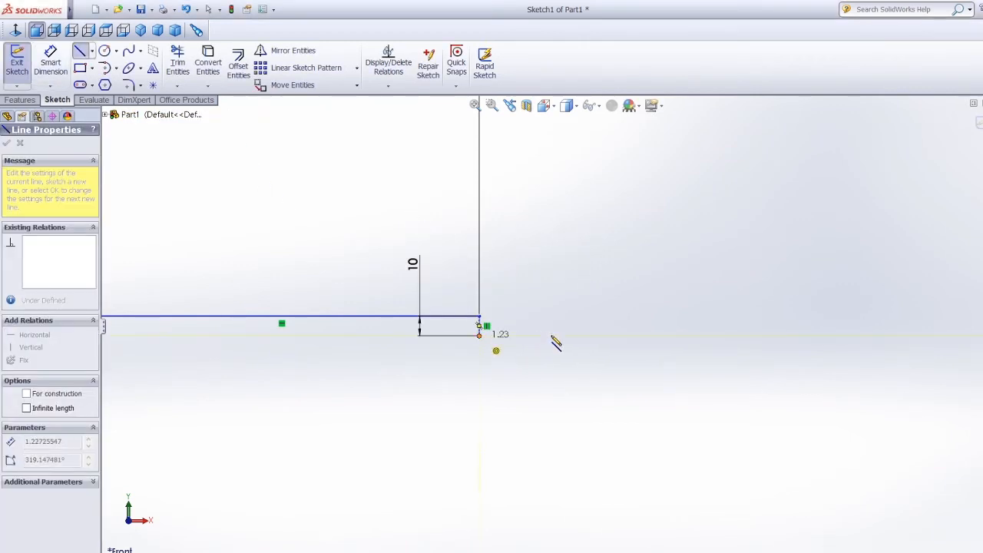
pyautogui.click(62, 78)
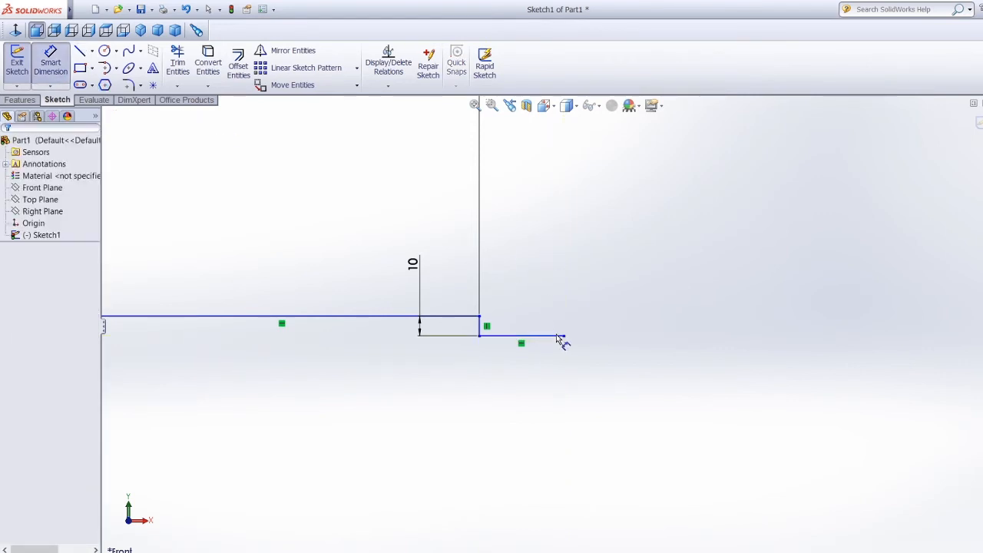
pyautogui.click(548, 308)
pyautogui.click(549, 253)
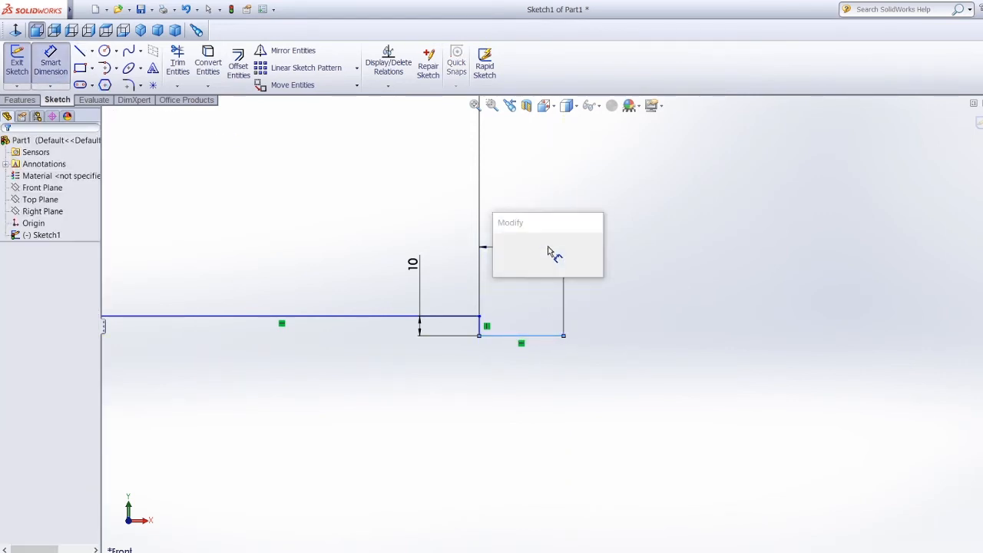
pyautogui.write('80')
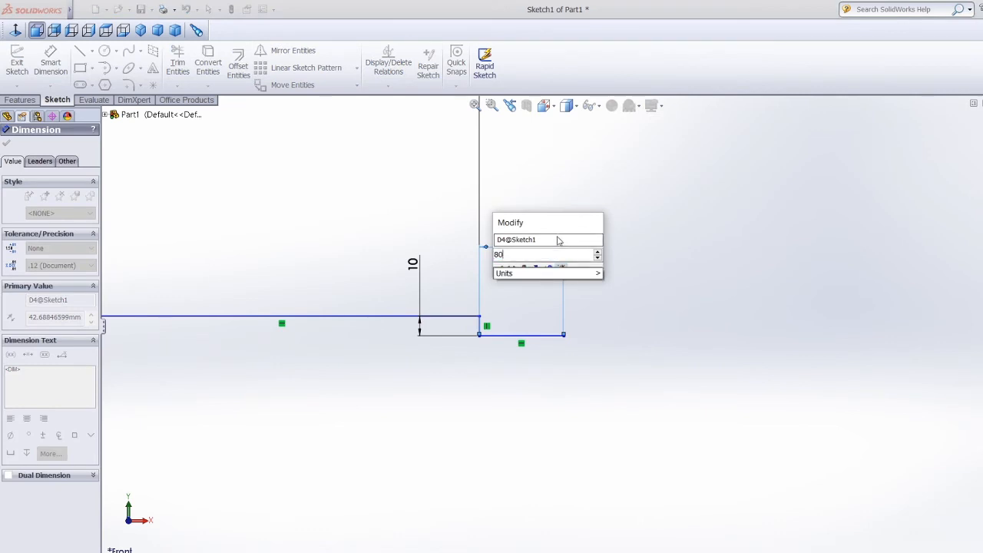
pyautogui.press('Return')
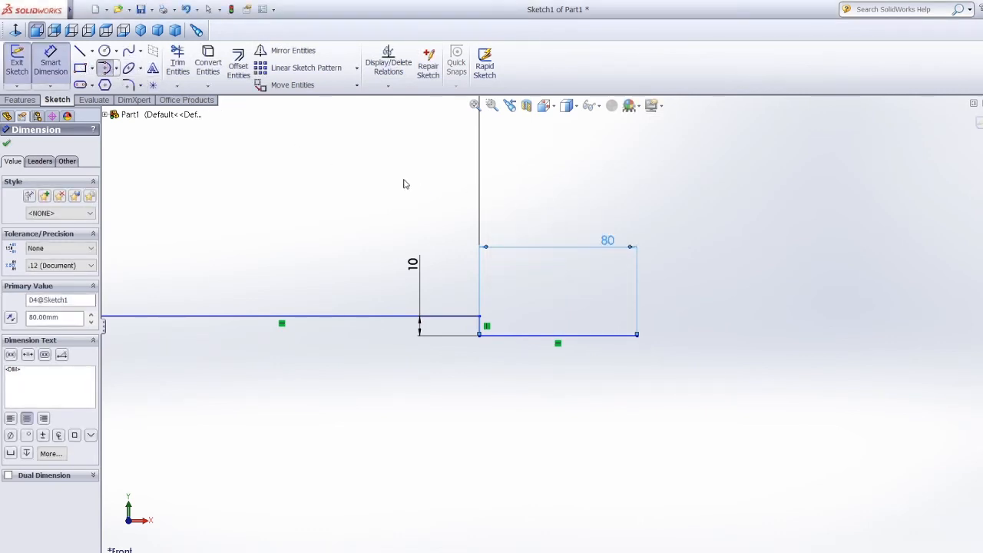
# Draw a tangent arc bulging upward from the right end of the 80 mm line and set its radius to 25 mm.
pyautogui.click(638, 333)
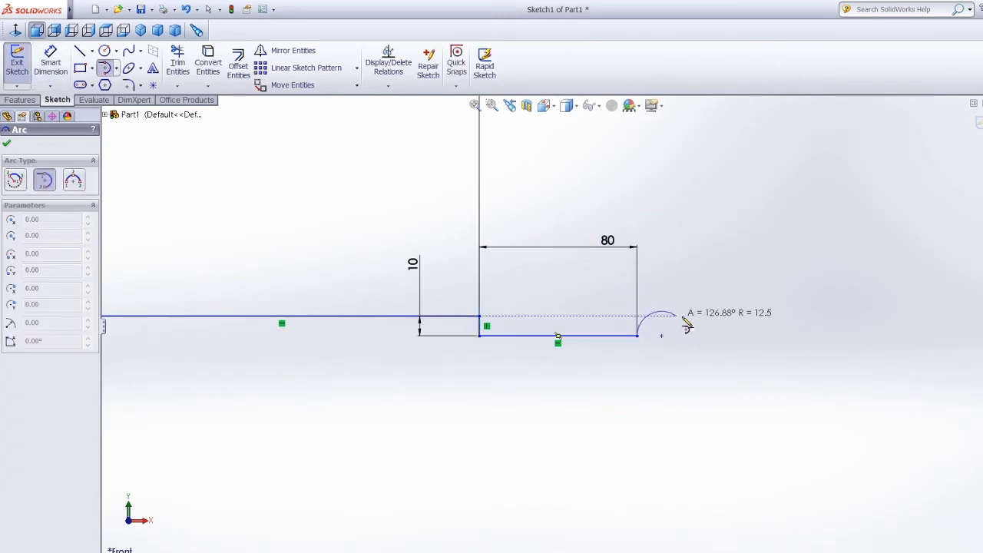
pyautogui.click(696, 338)
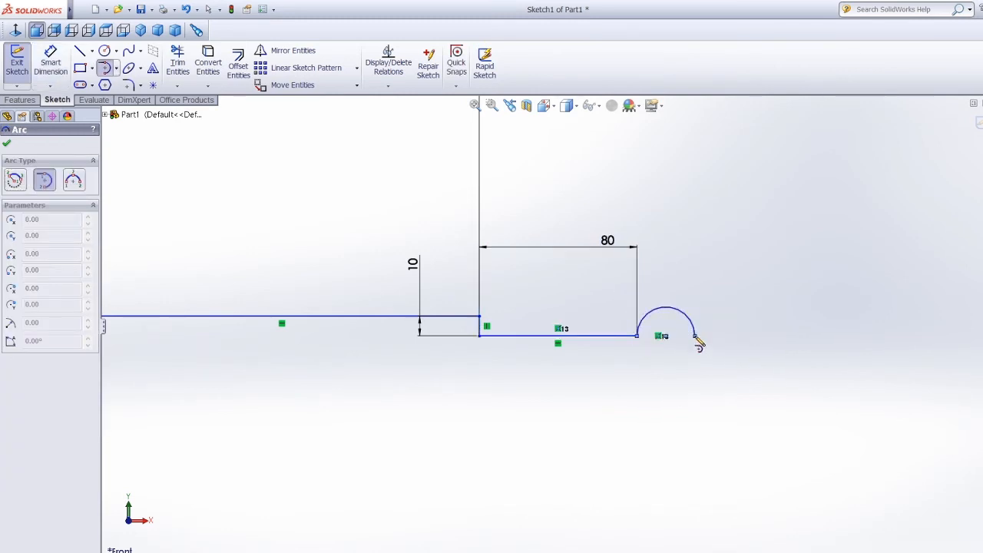
pyautogui.click(51, 61)
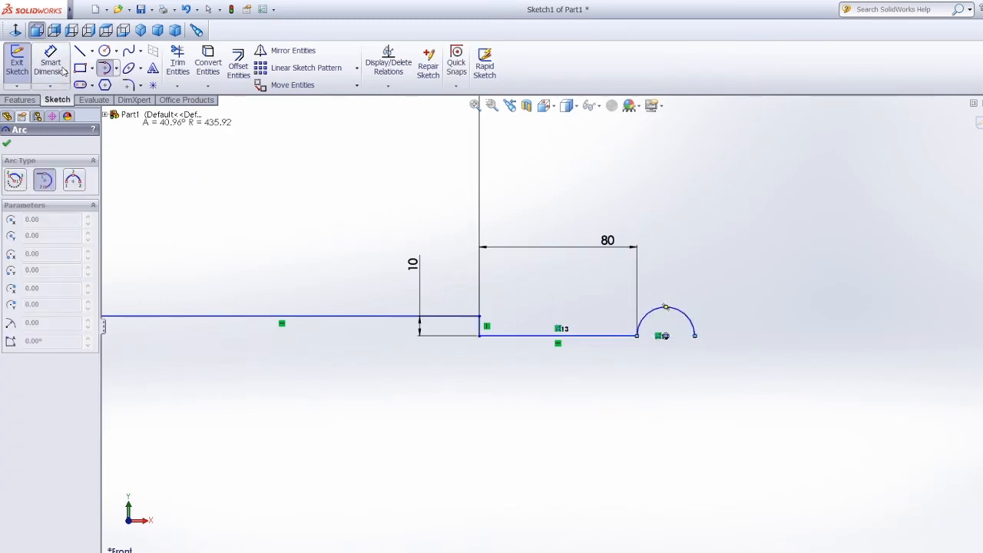
pyautogui.click(673, 314)
pyautogui.click(706, 254)
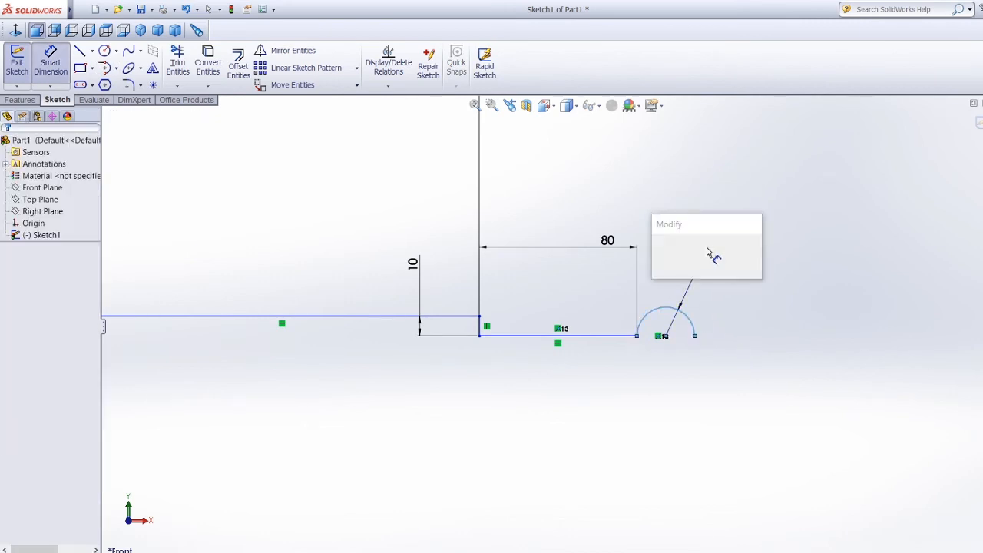
pyautogui.write('25')
pyautogui.press('Return')
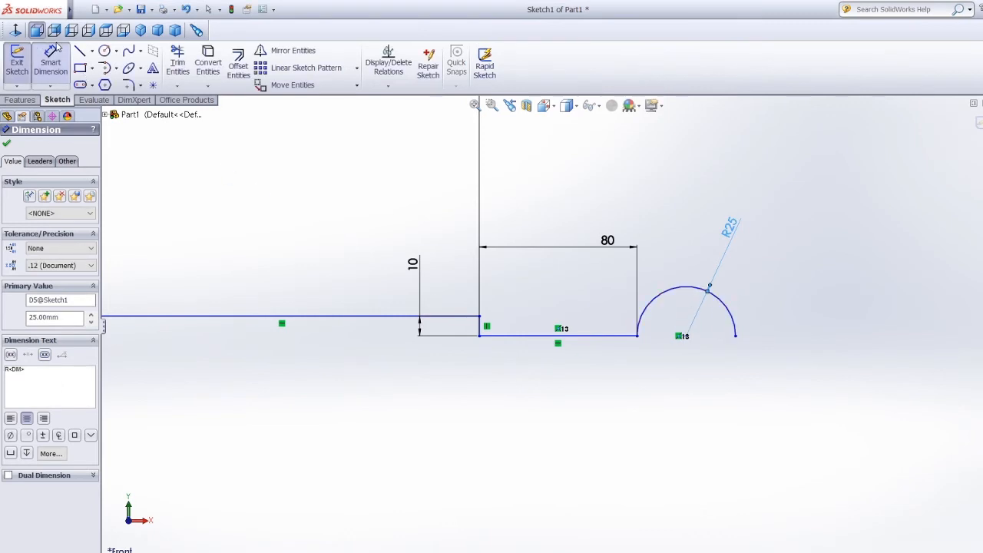
# Draw a horizontal line rightward from the free end of the new R25 arc and set its length to 200 mm.
pyautogui.click(36, 30)
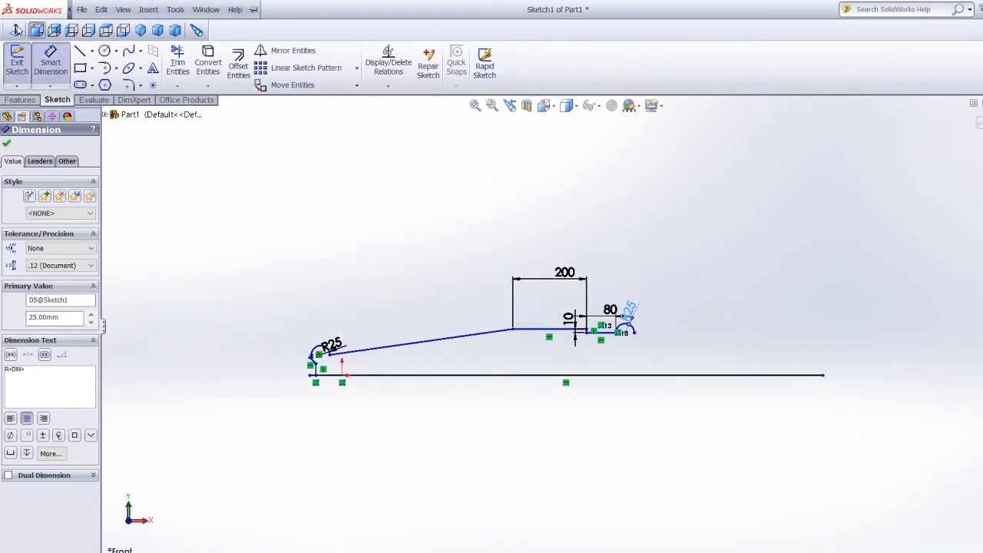
pyautogui.scroll(-2, 658, 346)
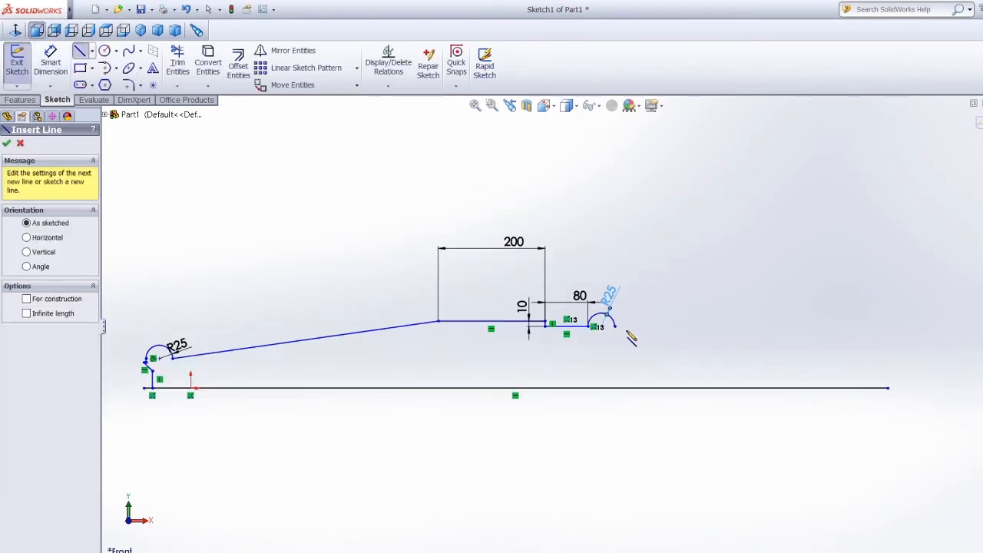
pyautogui.click(614, 326)
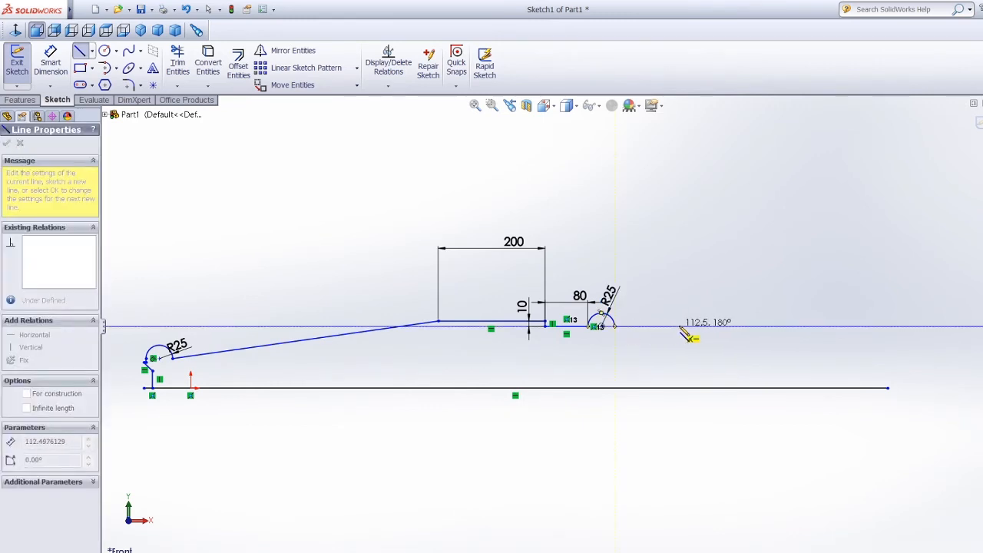
pyautogui.click(50, 62)
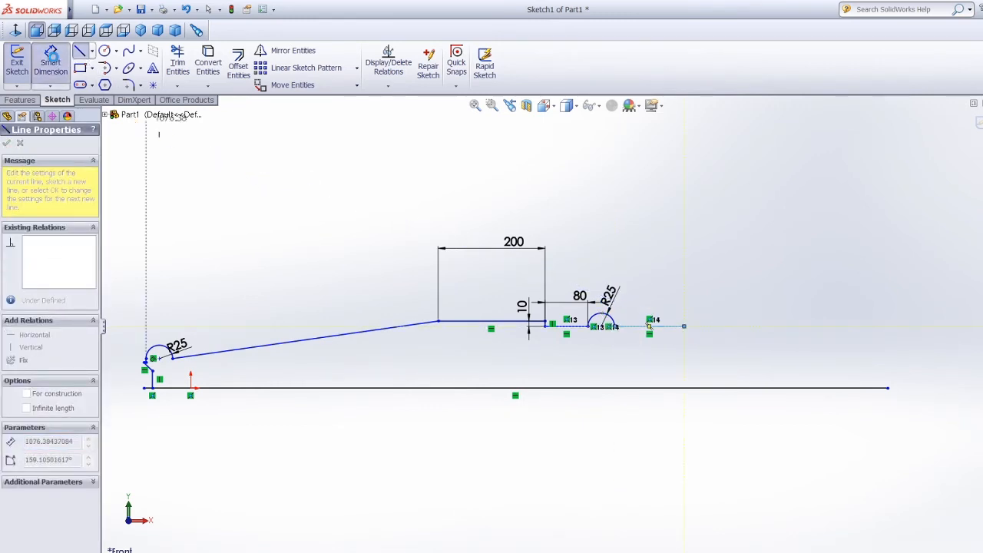
pyautogui.click(649, 325)
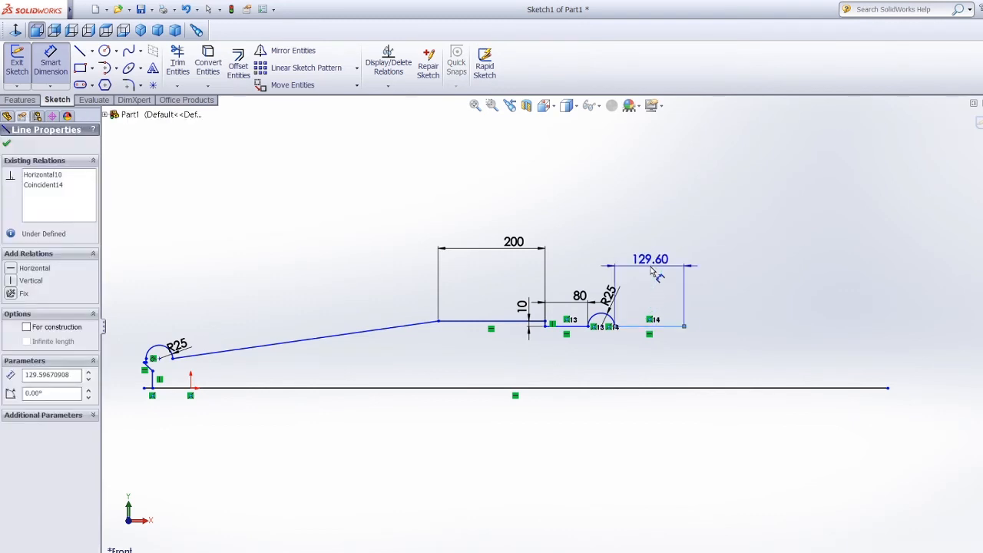
pyautogui.click(696, 281)
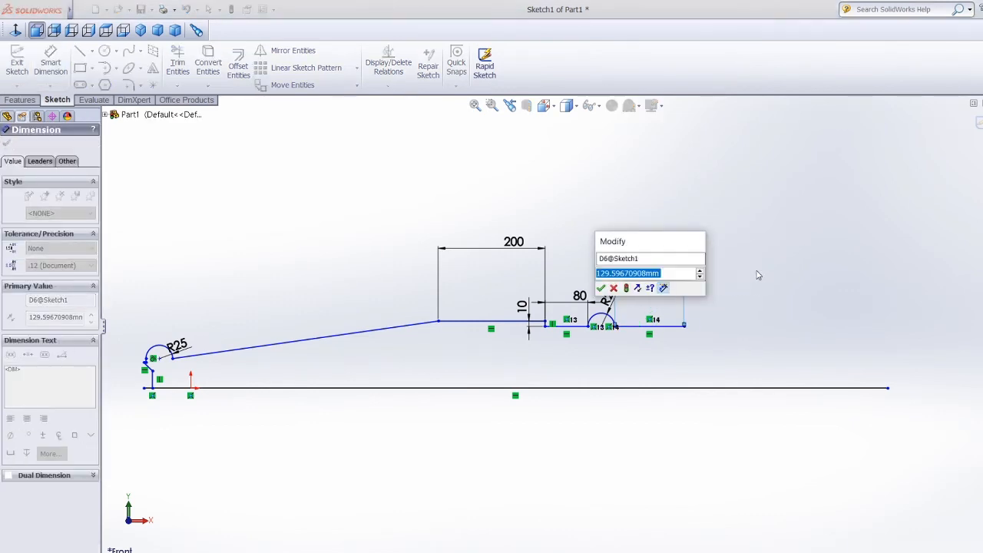
pyautogui.write('200')
pyautogui.press('Return')
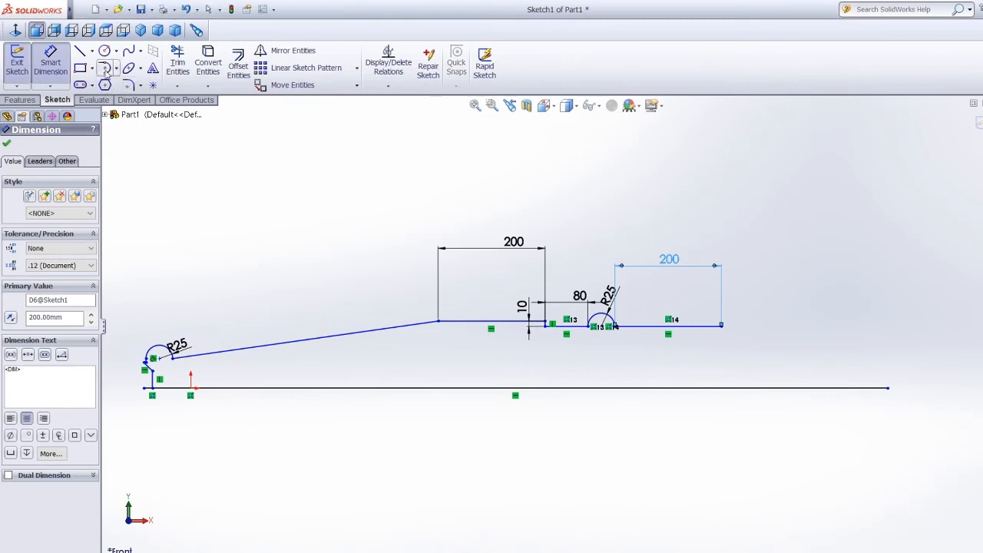
# Add a tangent arc bulging upward at the right end of the lower 200 mm line and set its radius to 25 mm.
pyautogui.click(106, 69)
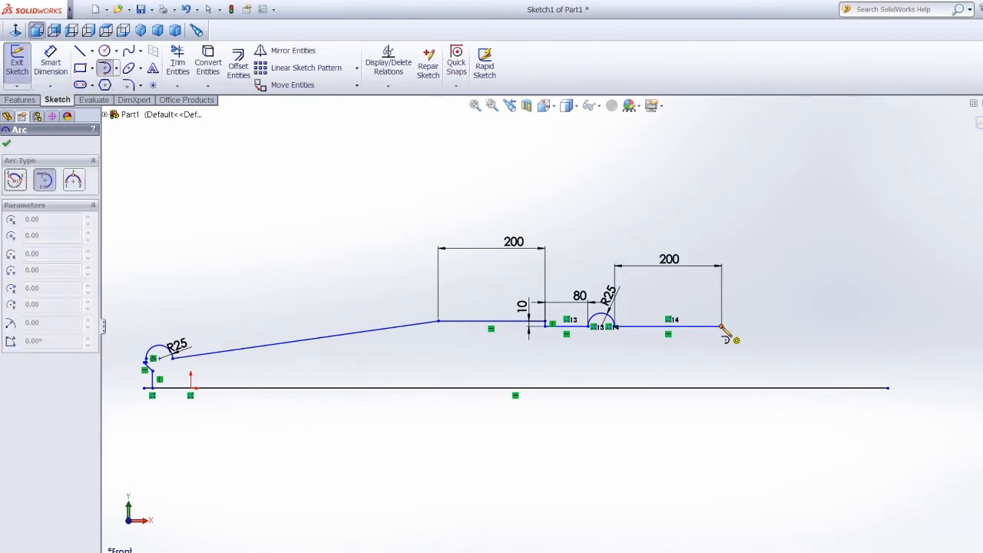
pyautogui.click(756, 326)
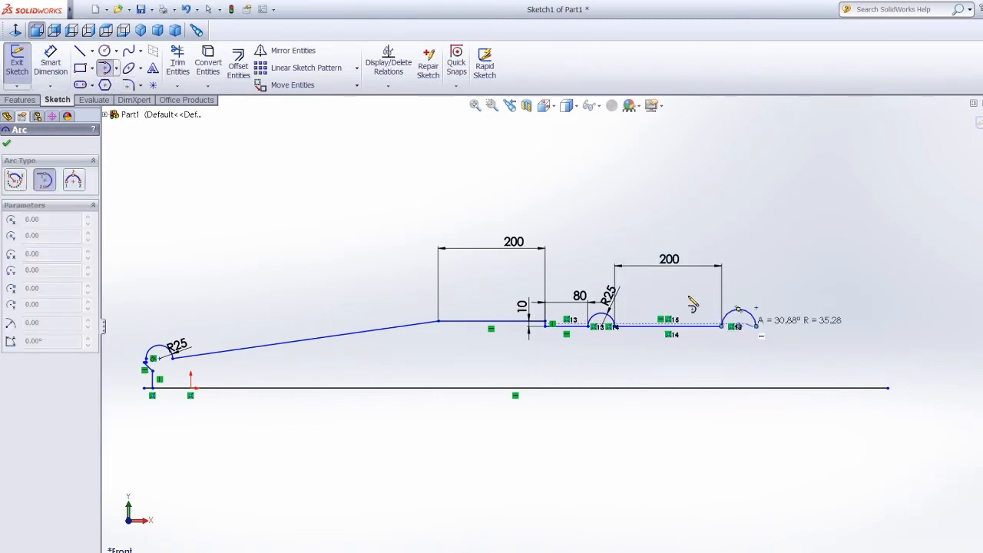
pyautogui.click(51, 62)
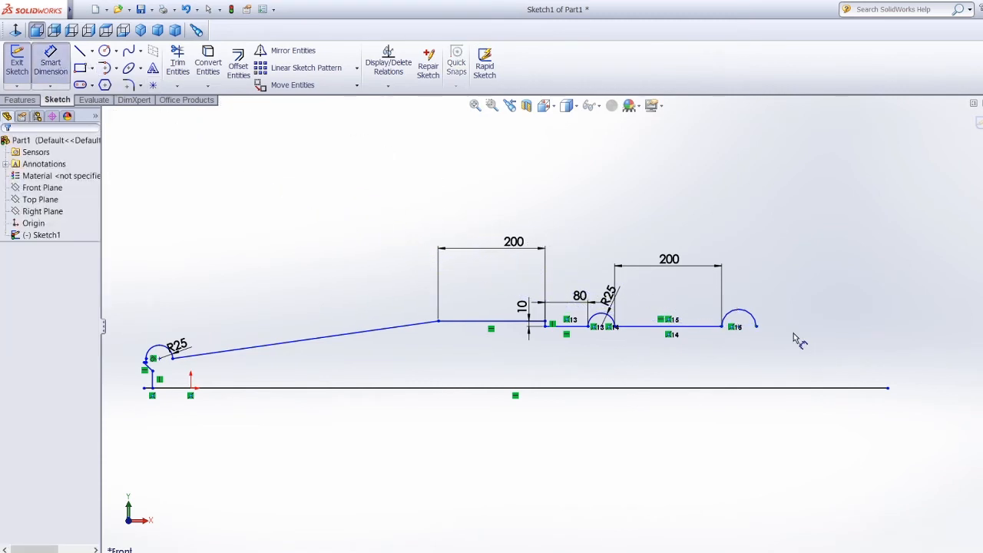
pyautogui.click(739, 313)
pyautogui.click(770, 269)
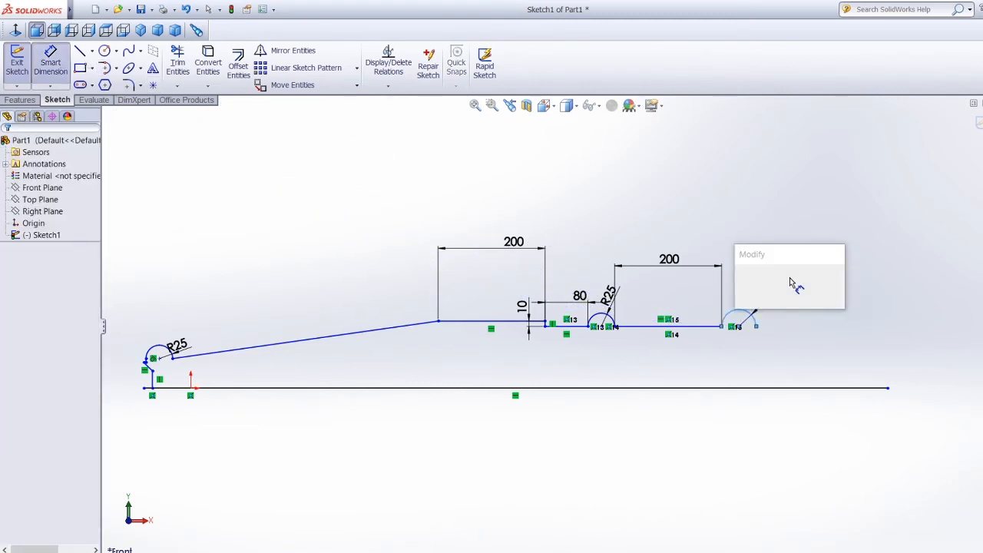
pyautogui.write('25')
pyautogui.press('Return')
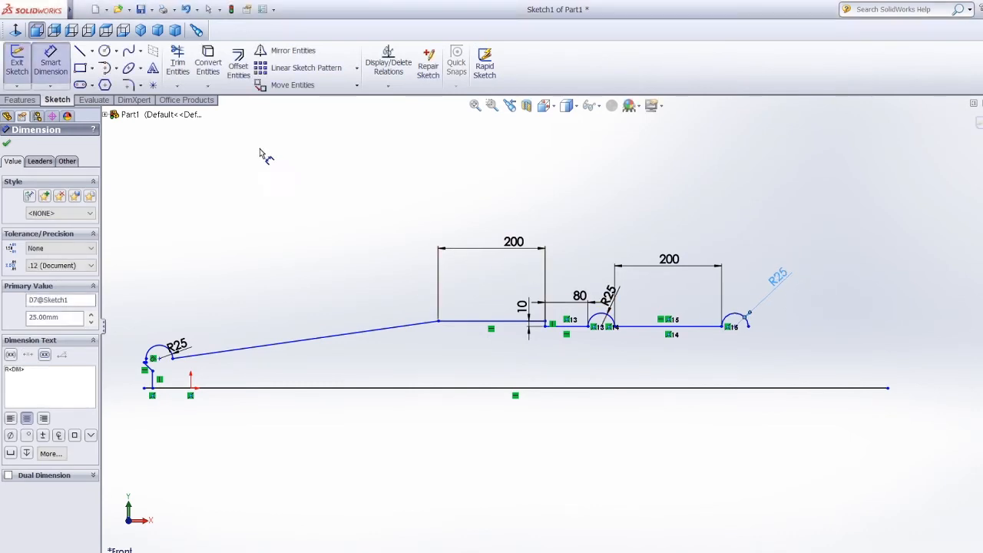
# Draw a horizontal line rightward from the free end of the rightmost R25 arc and set its length to 150 mm.
pyautogui.click(80, 52)
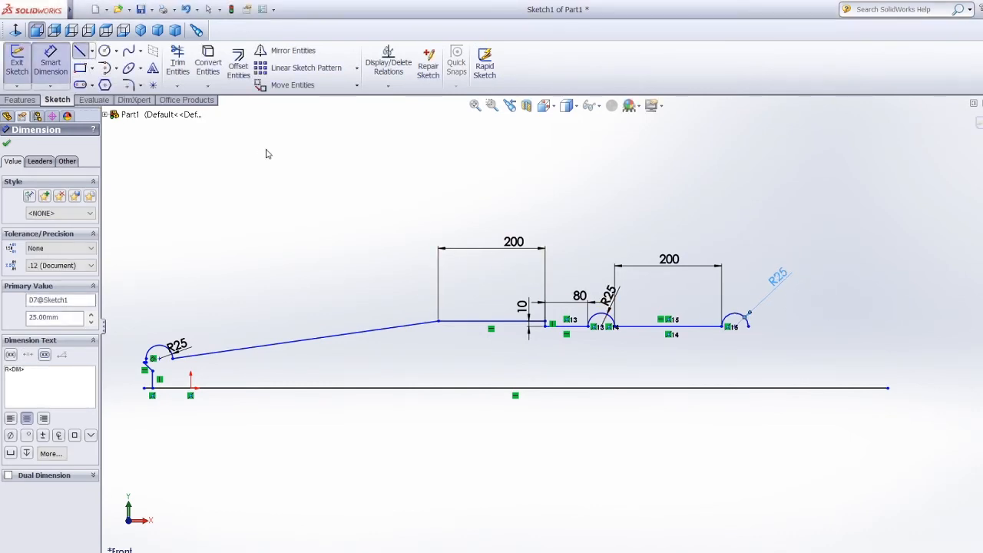
pyautogui.click(752, 326)
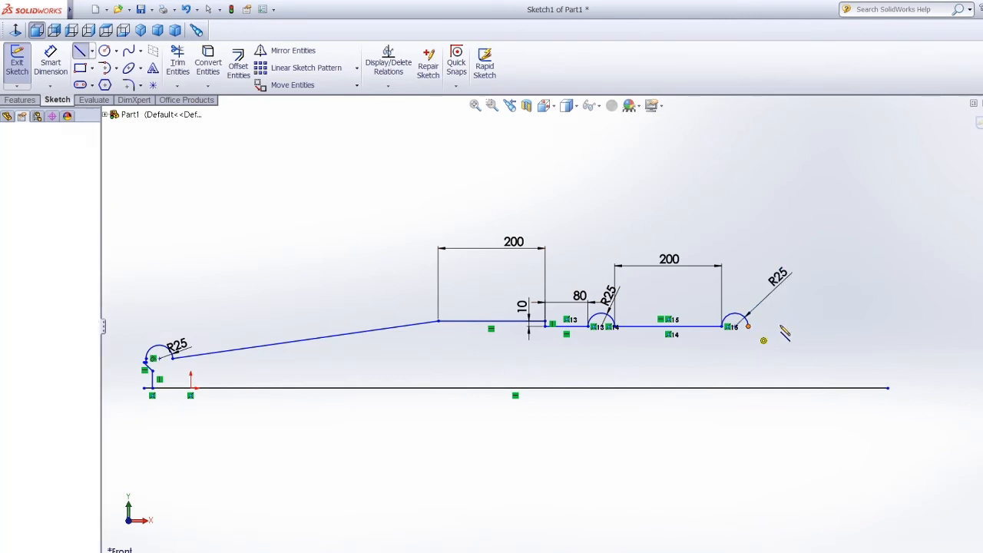
pyautogui.click(823, 326)
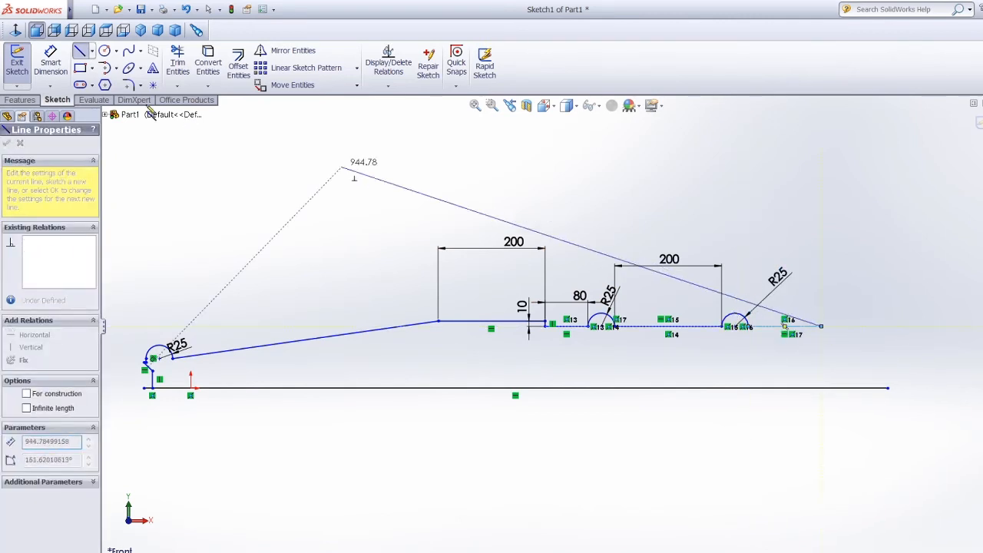
pyautogui.click(50, 61)
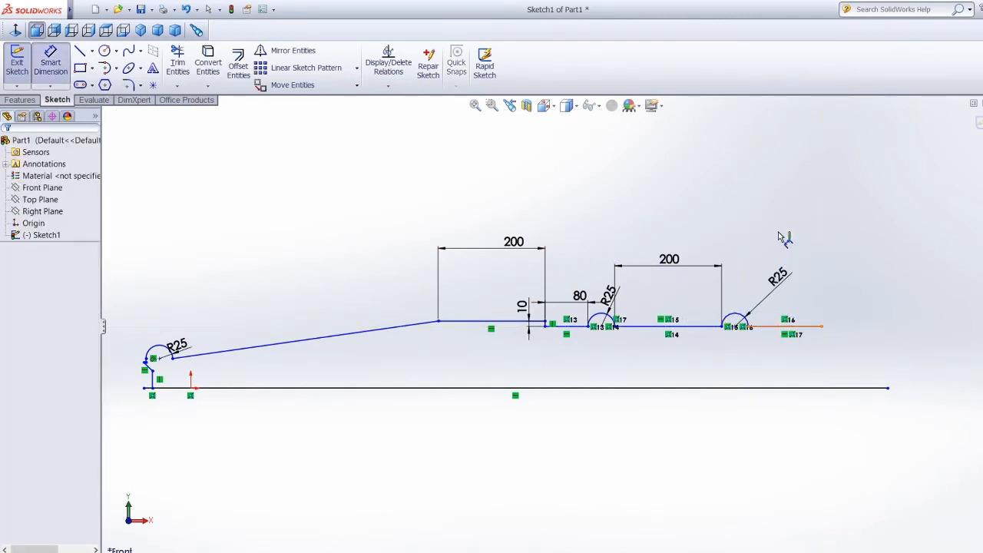
pyautogui.click(785, 327)
pyautogui.click(778, 165)
pyautogui.write('1')
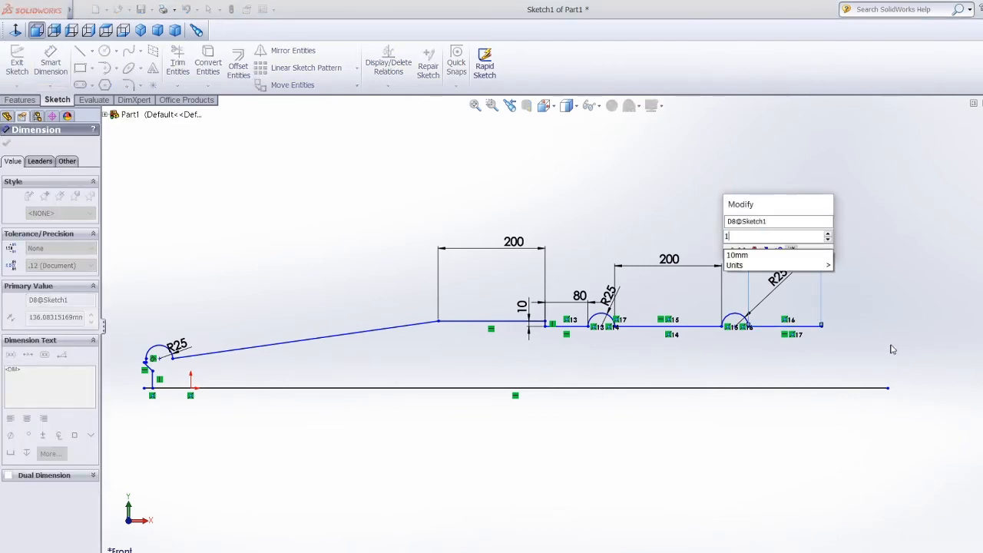
pyautogui.write('50')
pyautogui.press('Return')
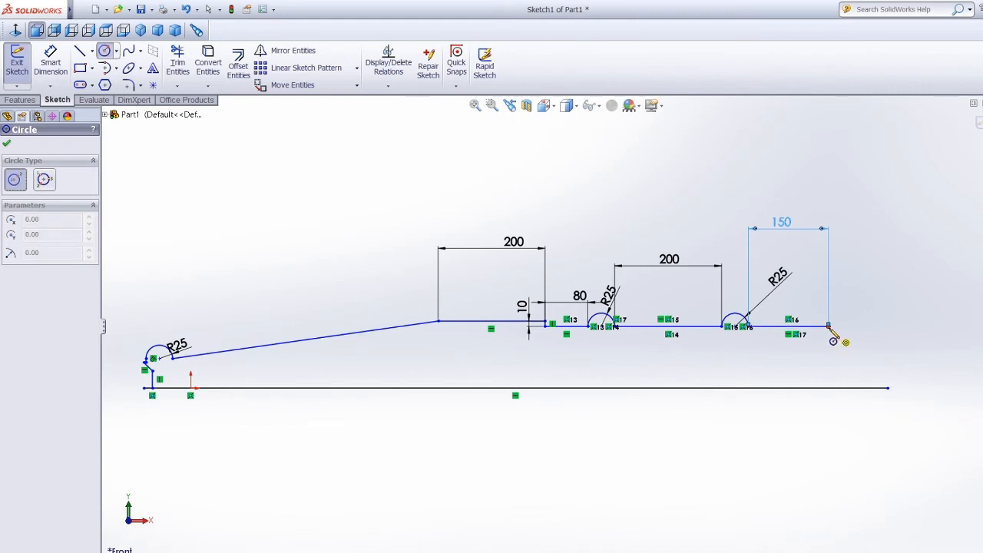
# Draw a circle centred on the baseline directly below the right end of the 150 mm line and set its diameter to 140 mm.
pyautogui.click(829, 389)
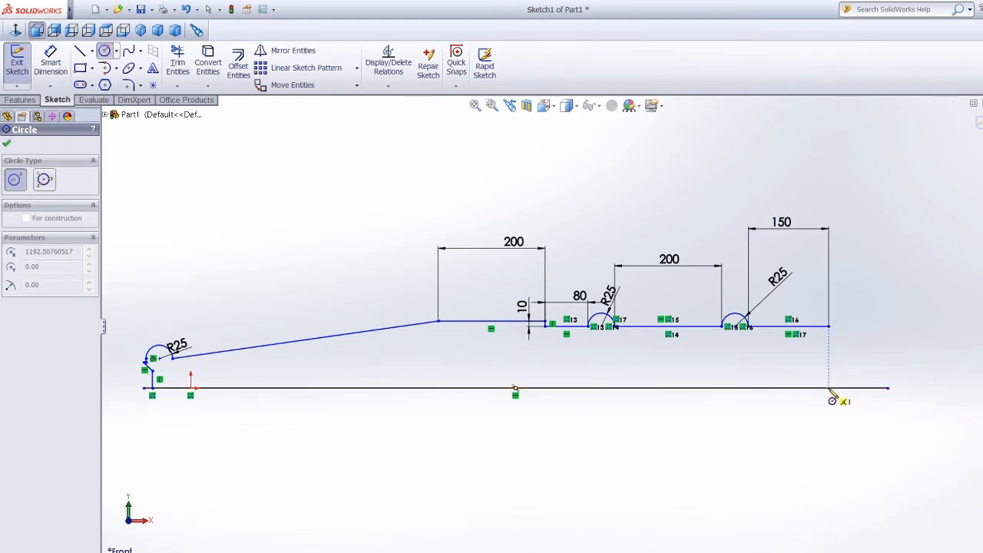
pyautogui.click(837, 452)
pyautogui.click(50, 61)
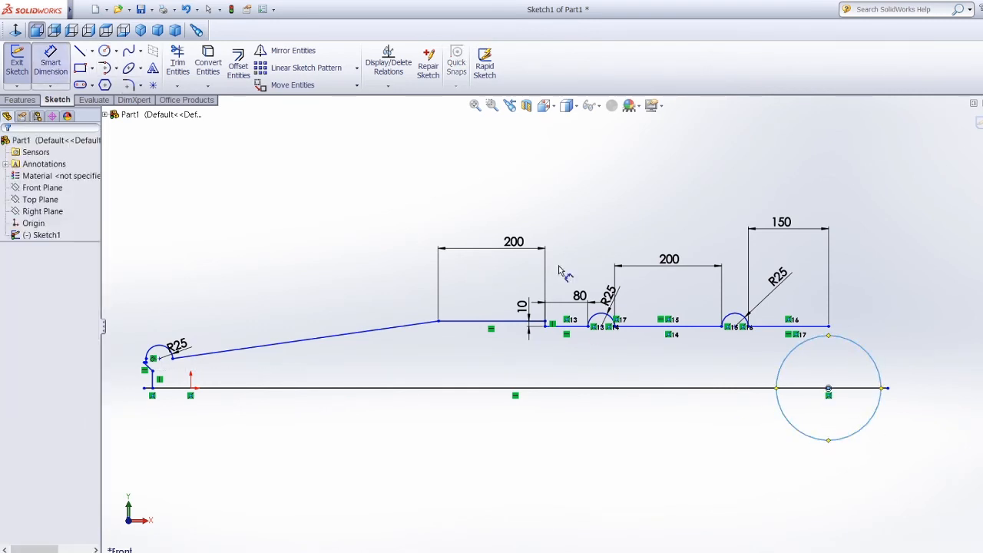
pyautogui.click(855, 343)
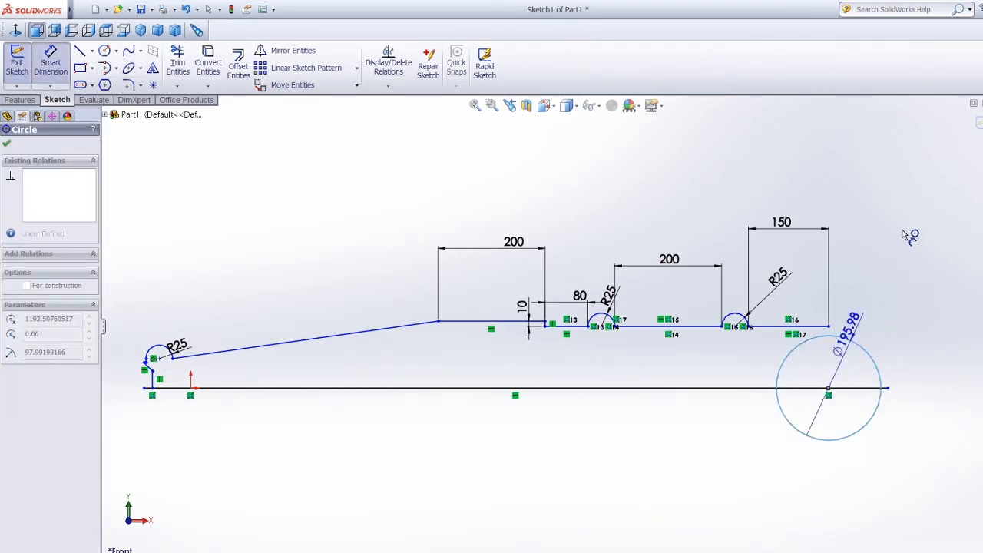
pyautogui.click(905, 227)
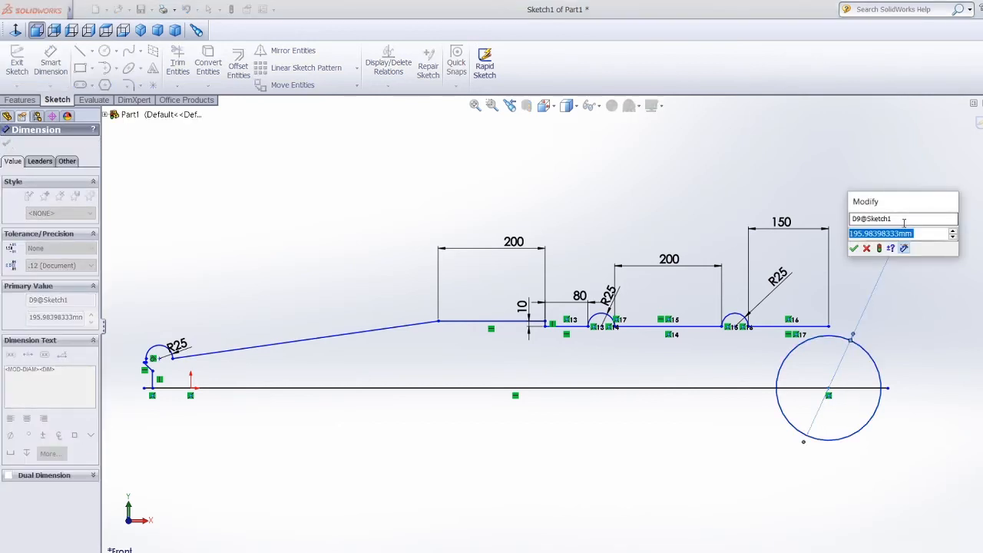
pyautogui.press('BackSpace')
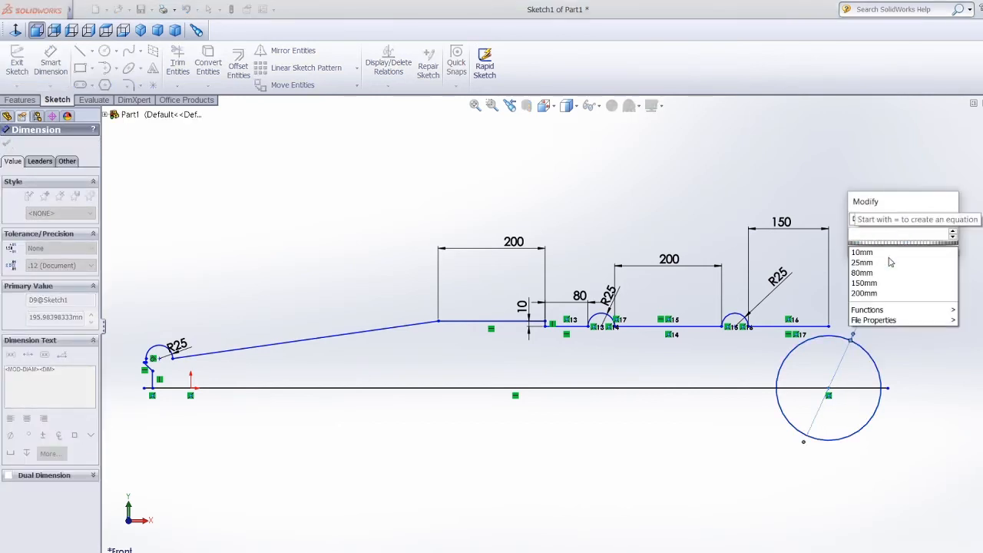
pyautogui.write('140')
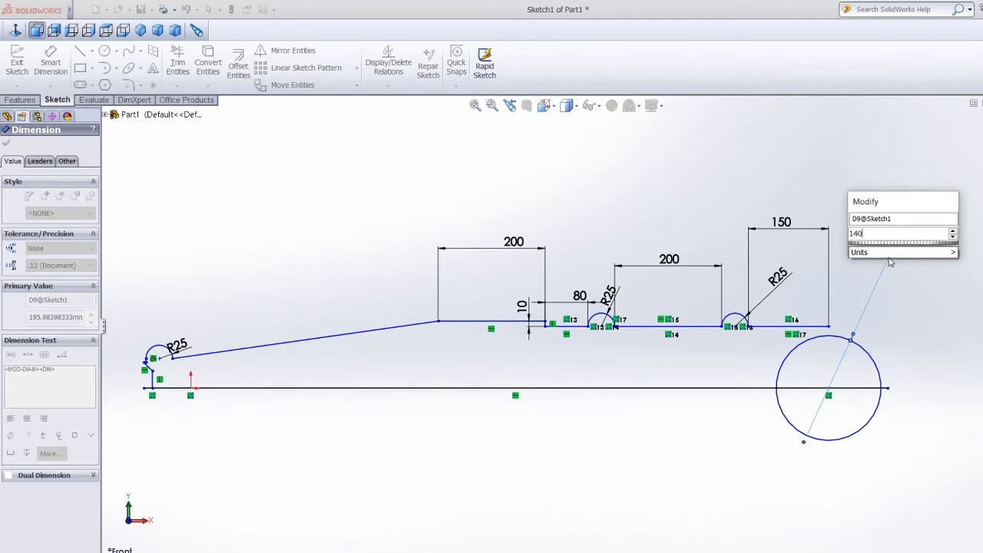
pyautogui.press('Return')
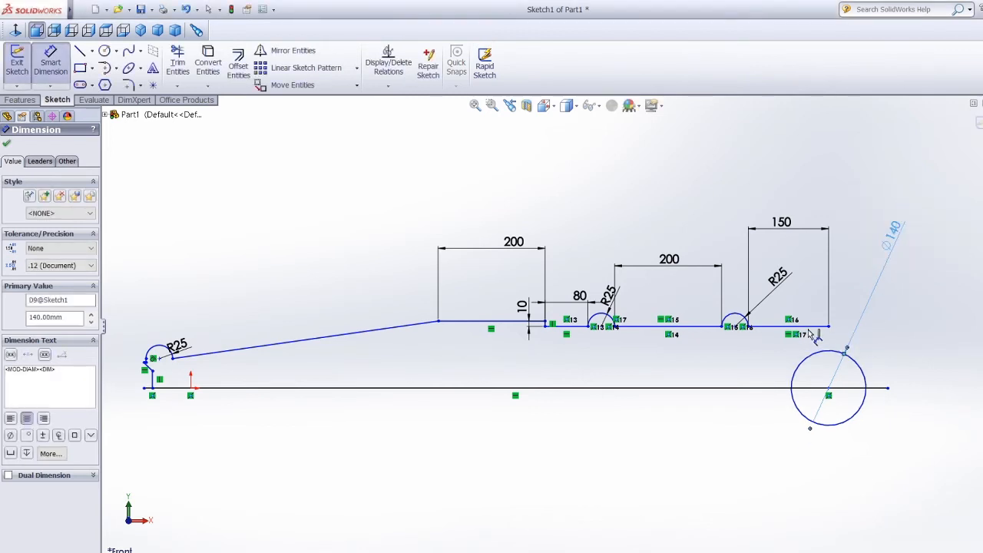
# Delete the 150 mm horizontal line running from the rightmost R25 arc.
pyautogui.click(815, 331)
pyautogui.press('Delete')
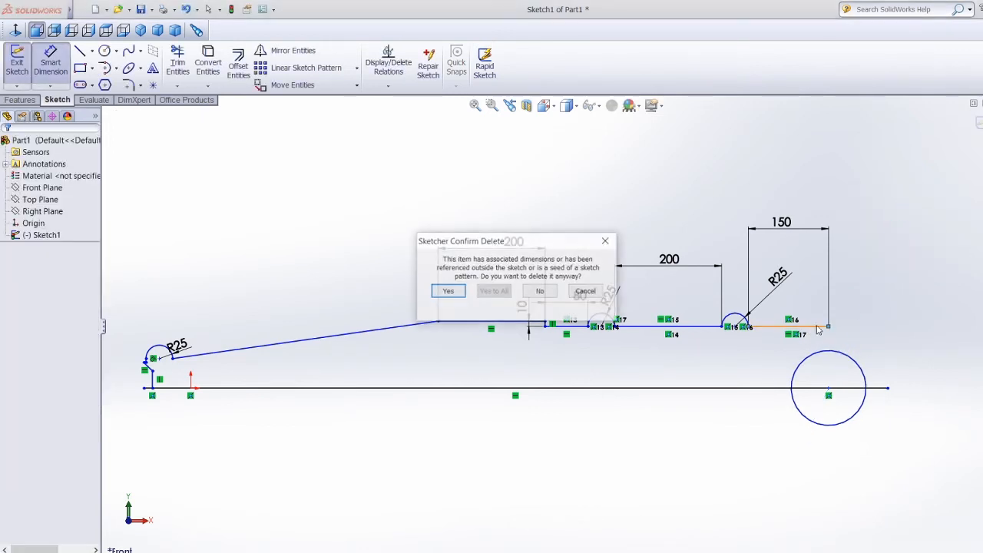
pyautogui.press('Return')
# Draw a sloped line from the free end of the rightmost R25 arc down to the topmost point of the end circle.
pyautogui.scroll(-6, 843, 361)
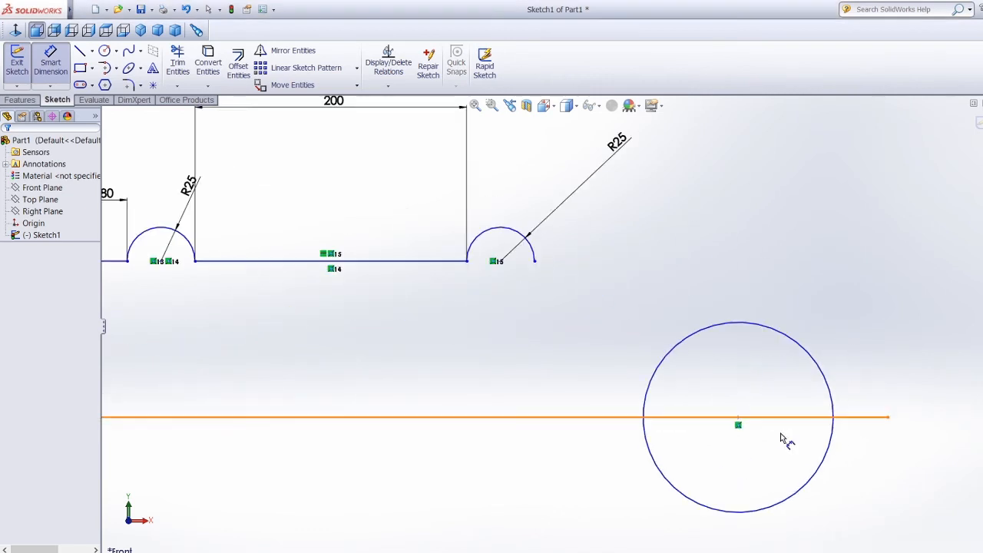
pyautogui.scroll(-4, 720, 406)
pyautogui.scroll(4, 683, 395)
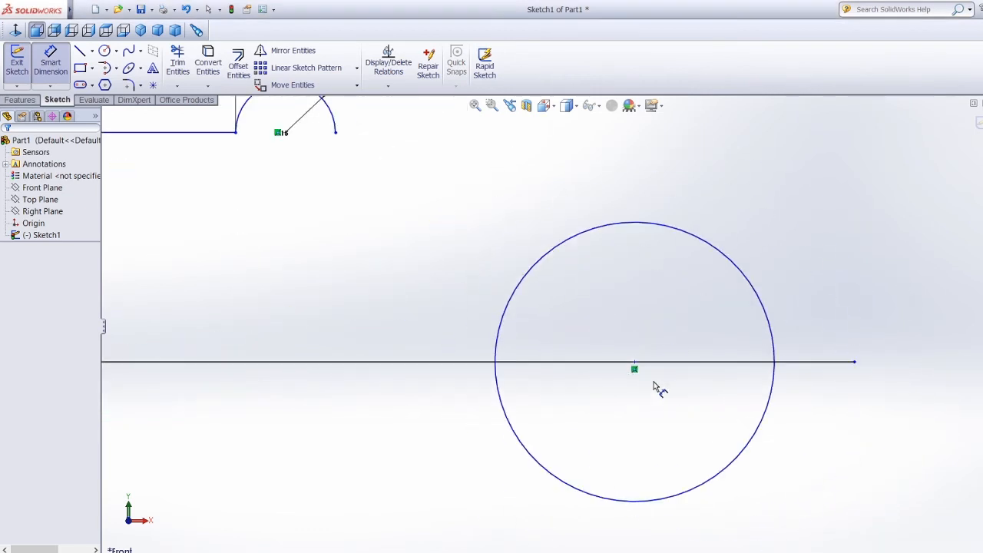
pyautogui.click(80, 50)
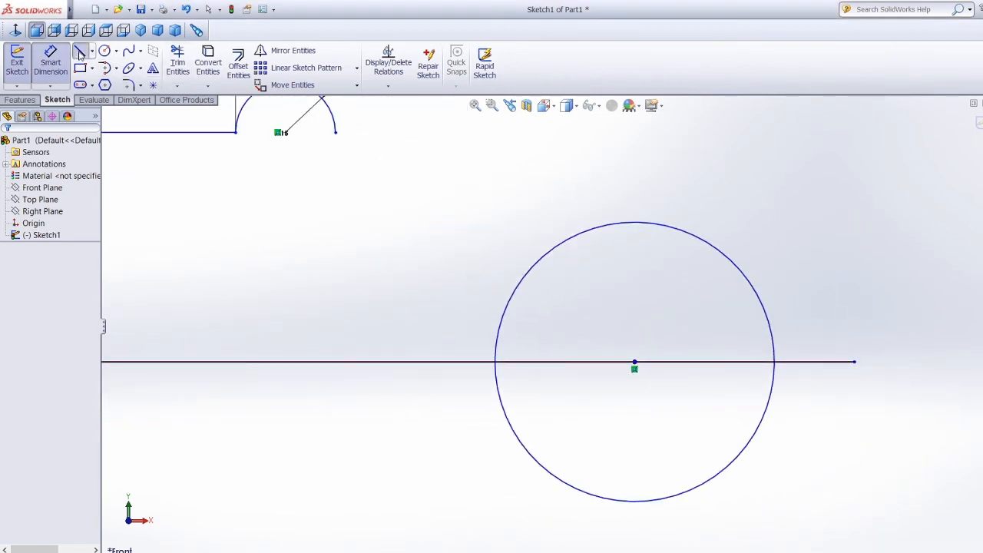
pyautogui.click(336, 134)
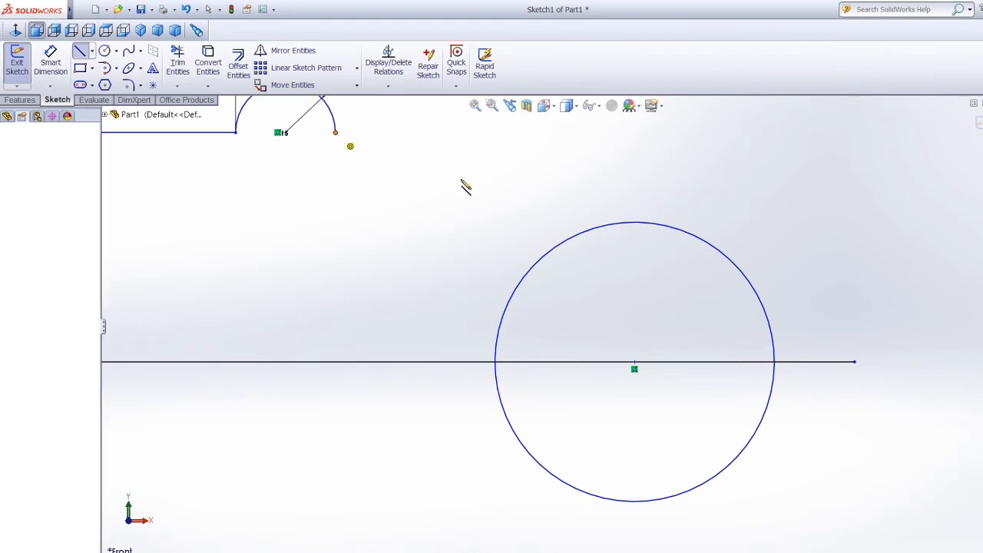
pyautogui.click(635, 222)
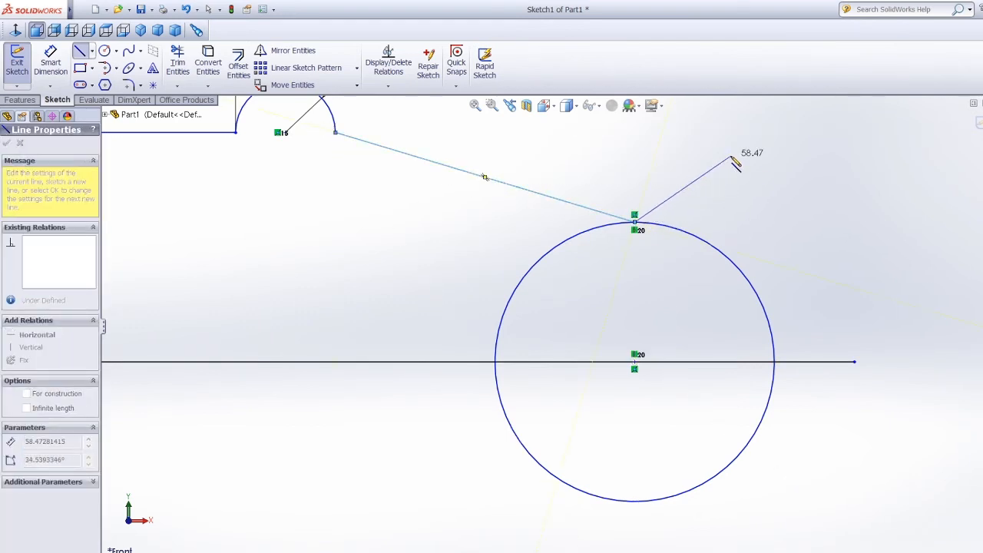
pyautogui.press('Escape')
pyautogui.press('Escape')
# Delete the end circle that touches the lower end of the new sloped line.
pyautogui.scroll(-6, 654, 226)
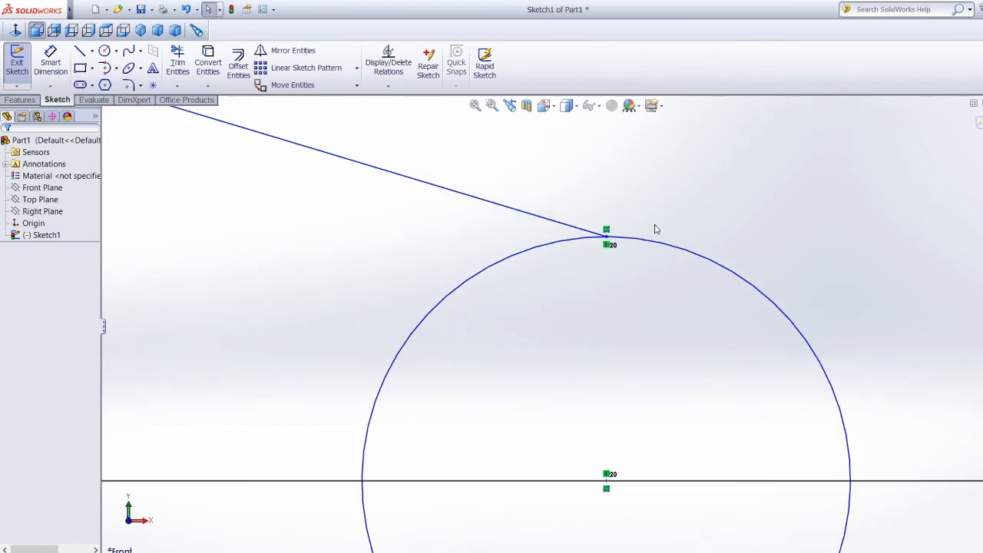
pyautogui.scroll(-4, 521, 286)
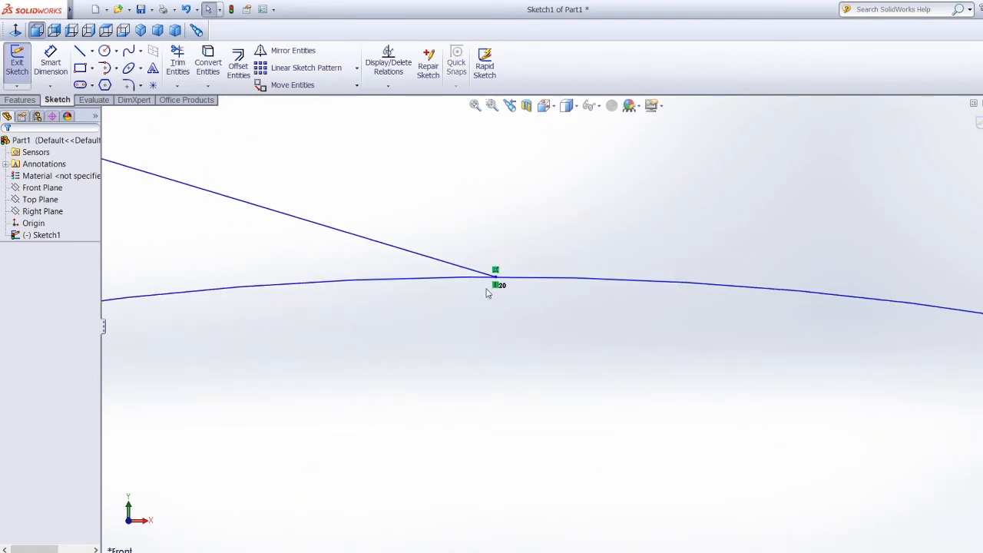
pyautogui.click(518, 282)
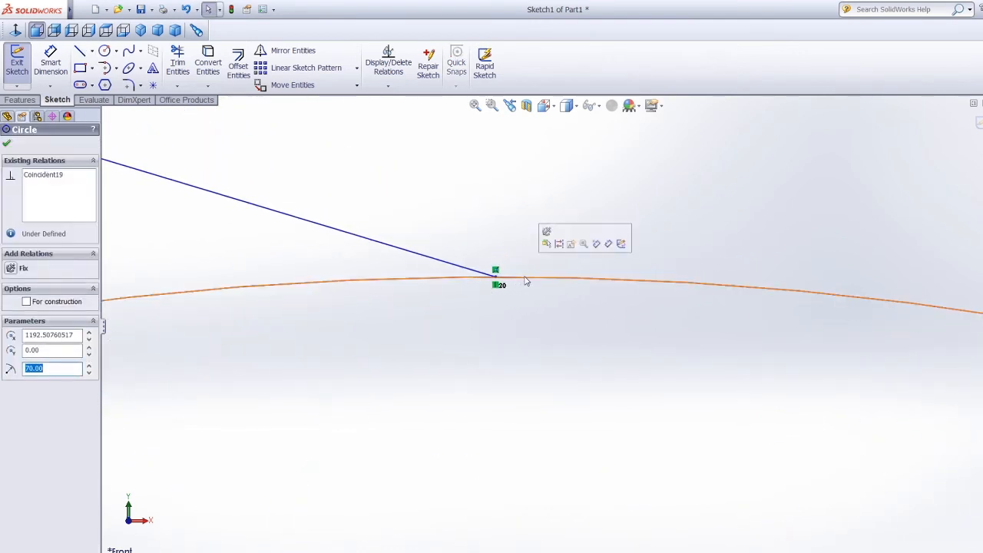
pyautogui.press('Delete')
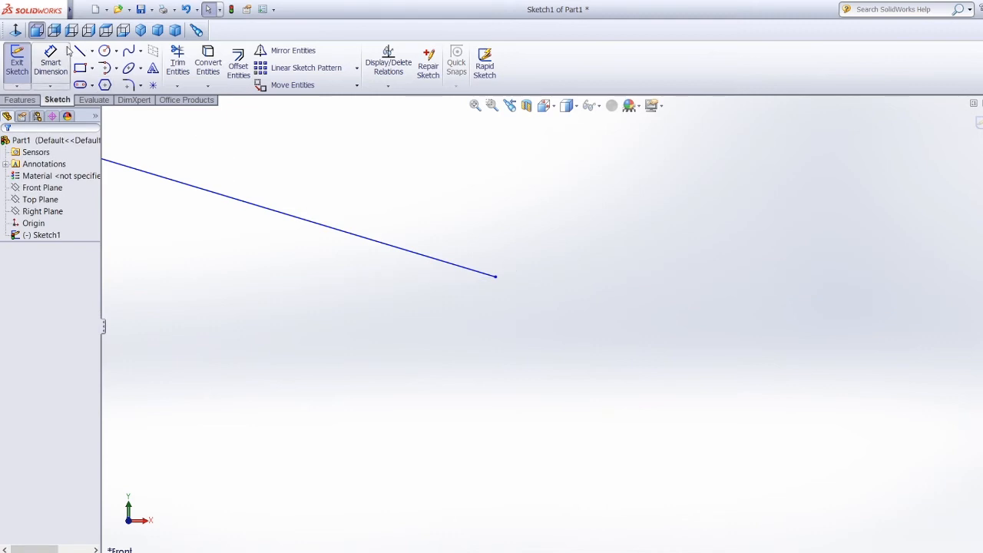
# Draw a circle centred on the right endpoint of the baseline and set its diameter to 160 mm.
pyautogui.click(36, 30)
pyautogui.click(105, 51)
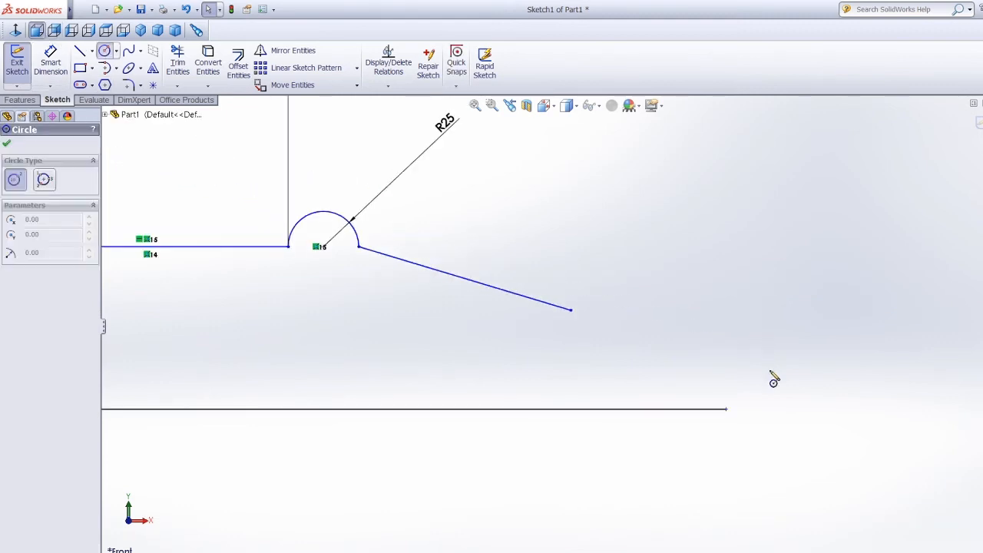
pyautogui.click(726, 409)
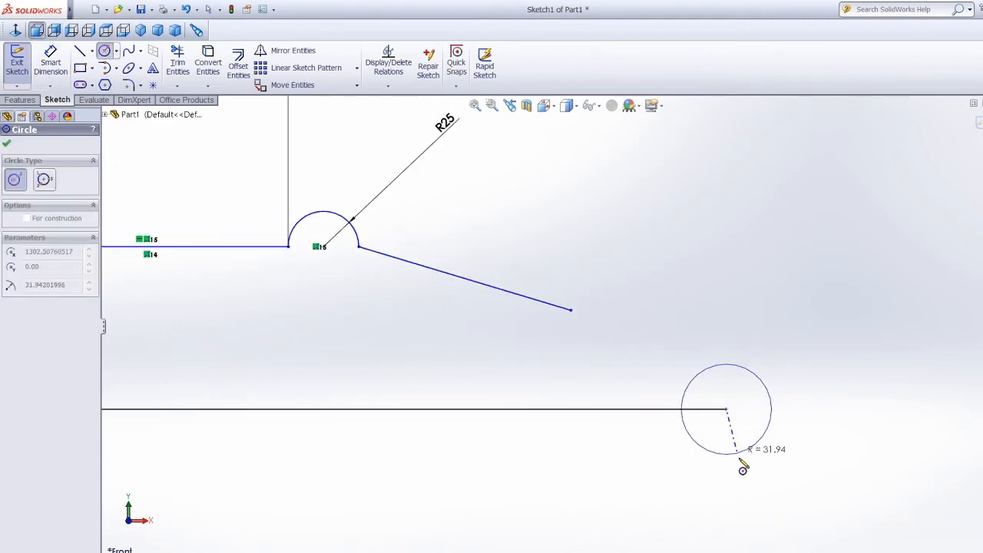
pyautogui.click(752, 474)
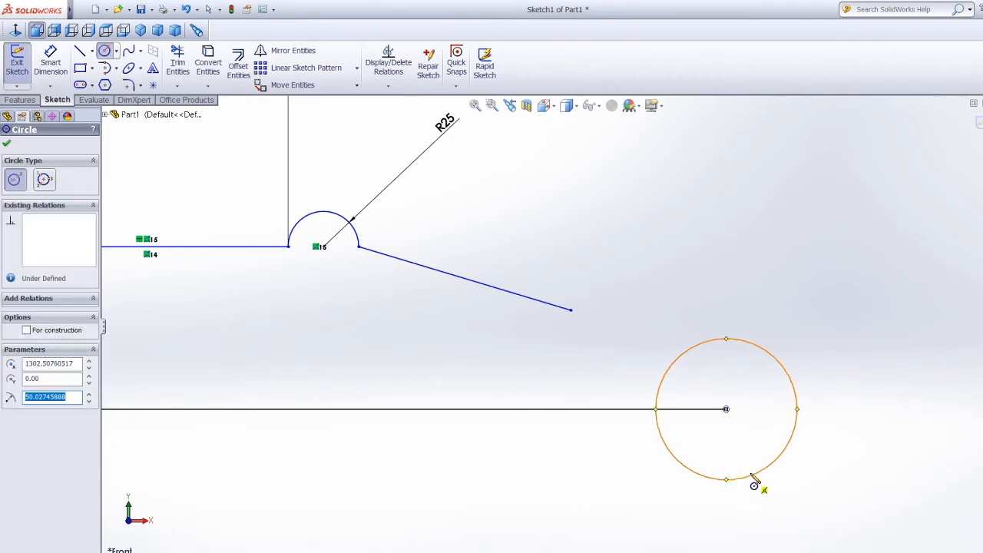
pyautogui.click(50, 62)
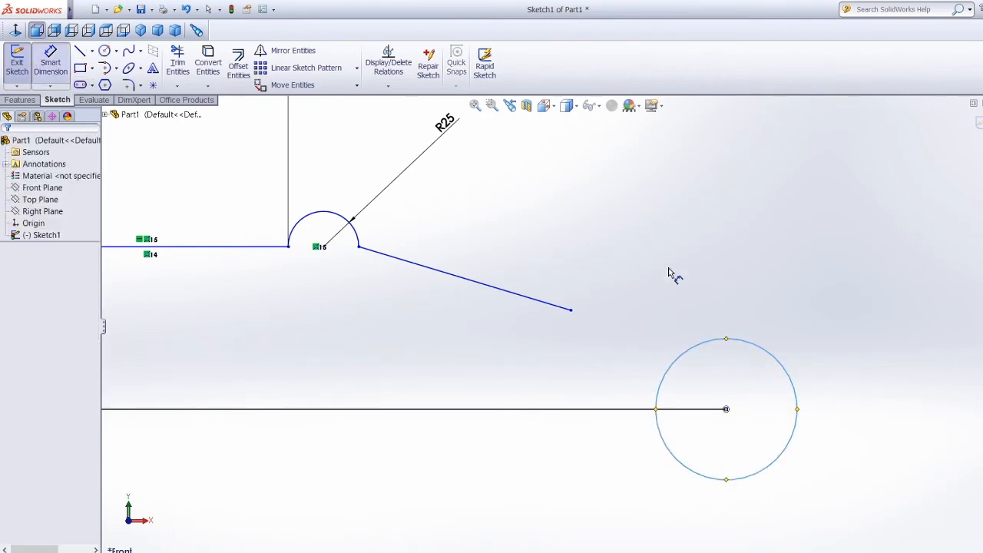
pyautogui.click(776, 358)
pyautogui.click(845, 304)
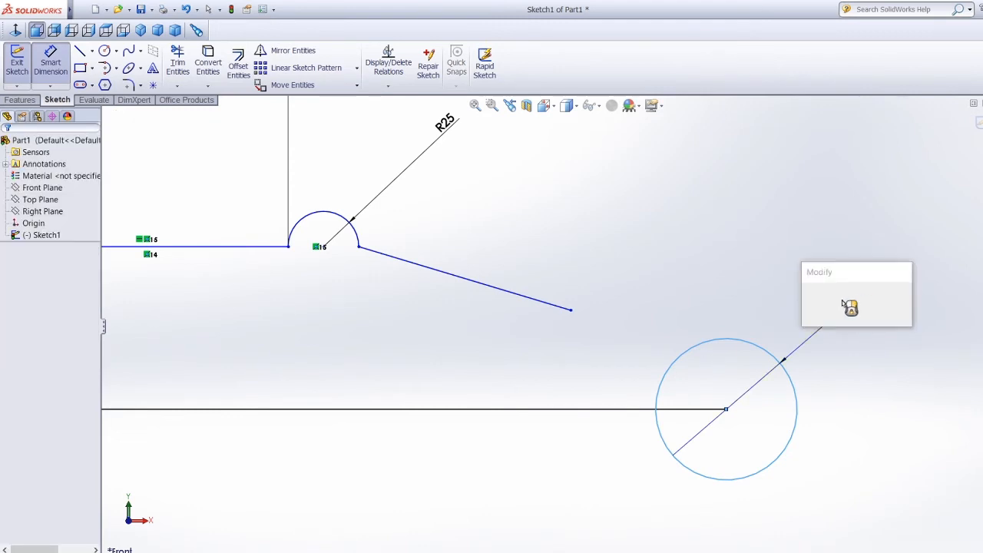
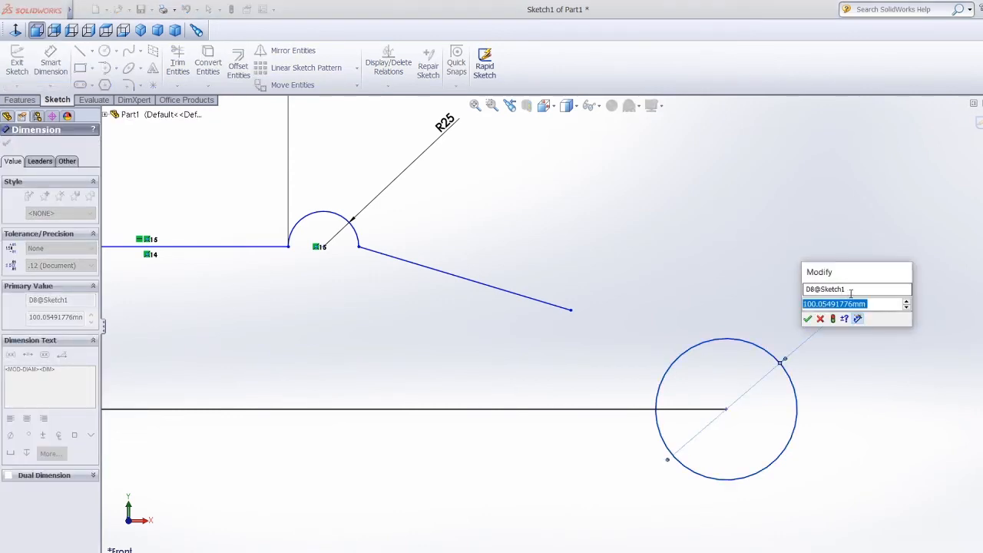
pyautogui.write('1')
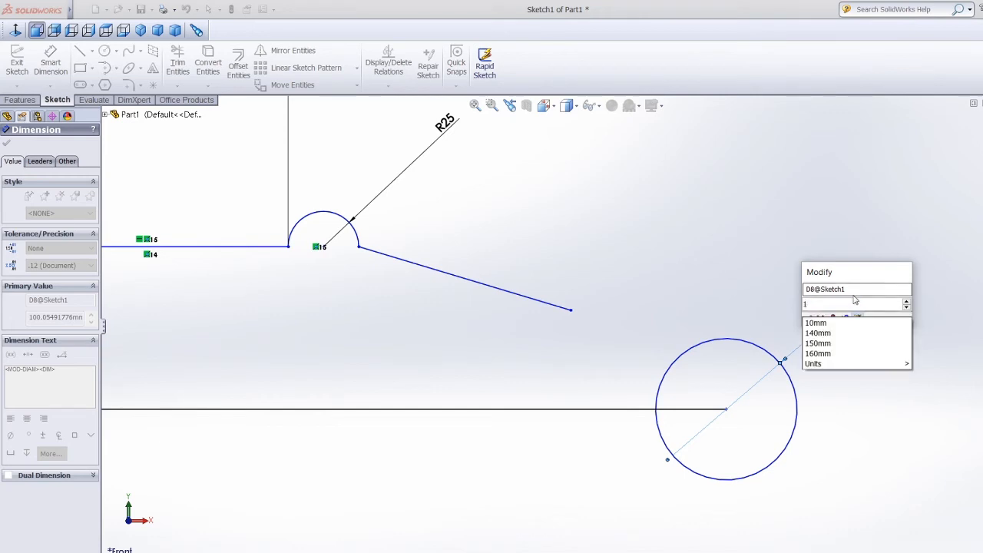
pyautogui.write('60')
pyautogui.press('Return')
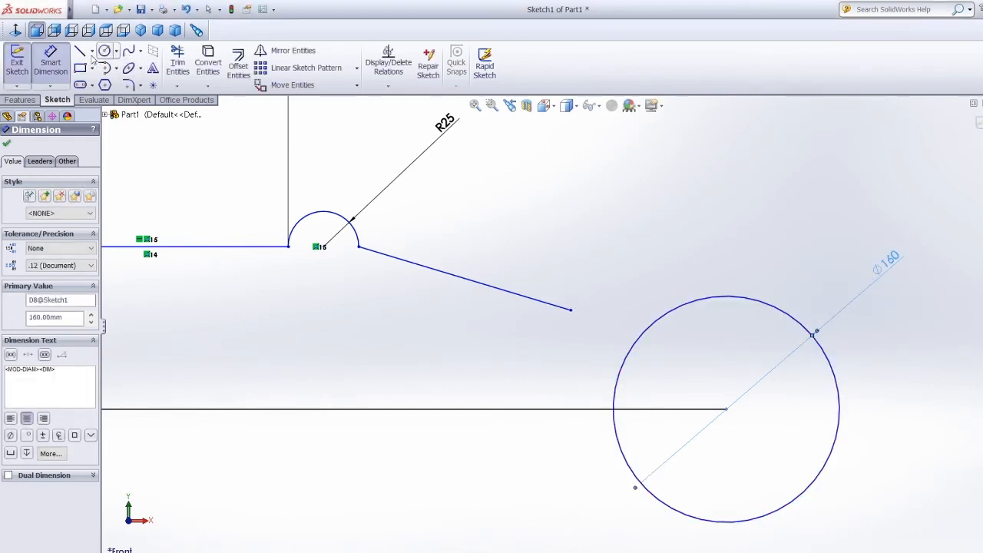
# Draw a horizontal line rightward from the lower end of the sloped line and set its length to 57 mm.
pyautogui.click(570, 310)
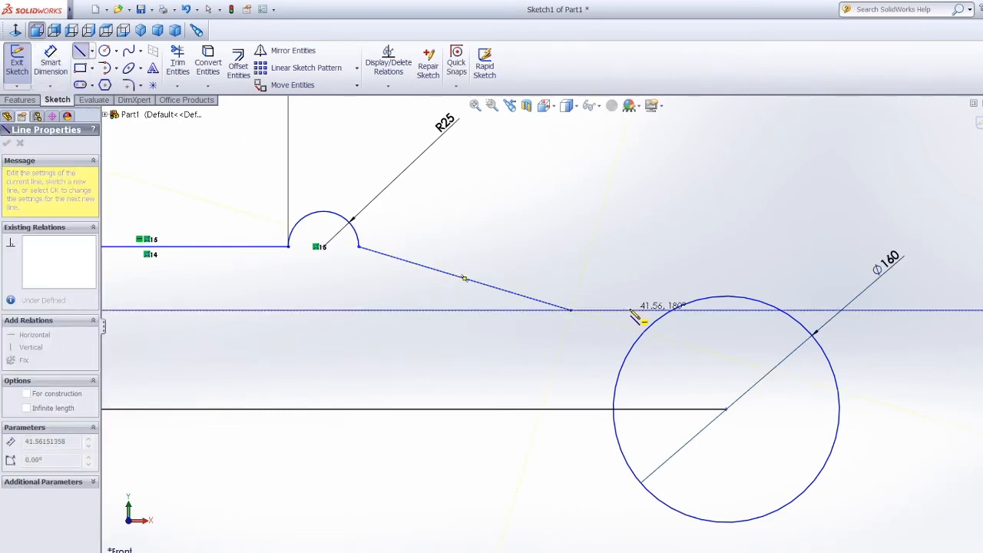
pyautogui.click(629, 310)
pyautogui.click(50, 63)
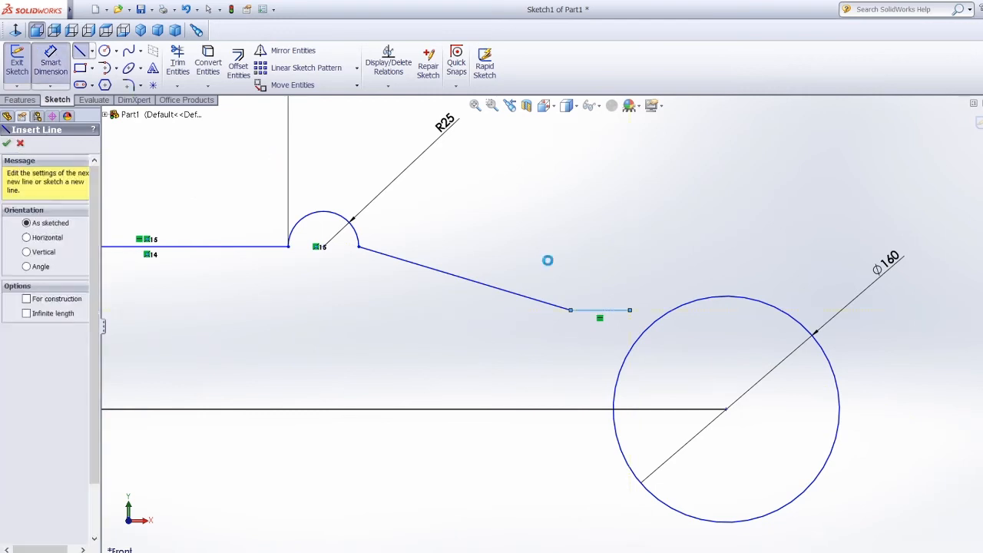
pyautogui.click(614, 310)
pyautogui.click(607, 271)
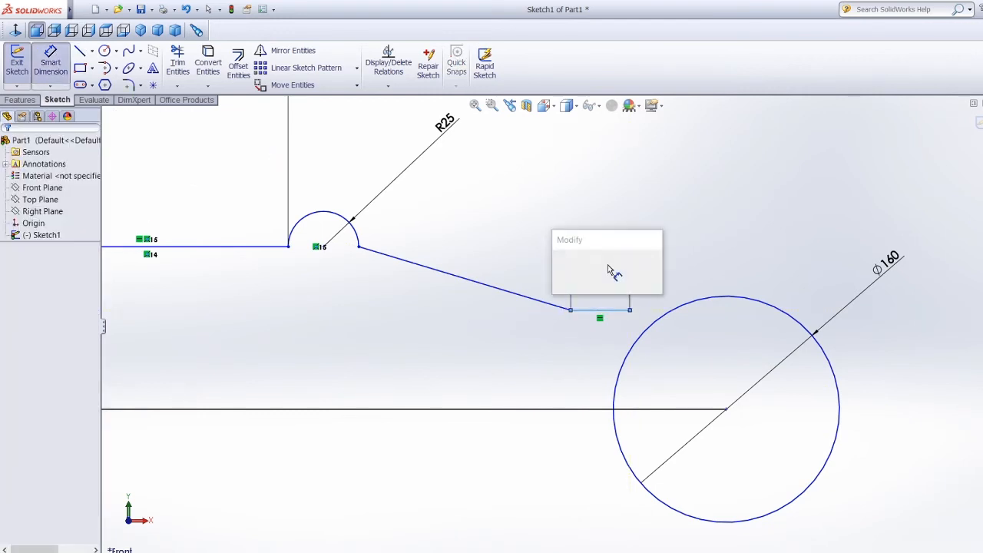
pyautogui.write('57')
pyautogui.press('Return')
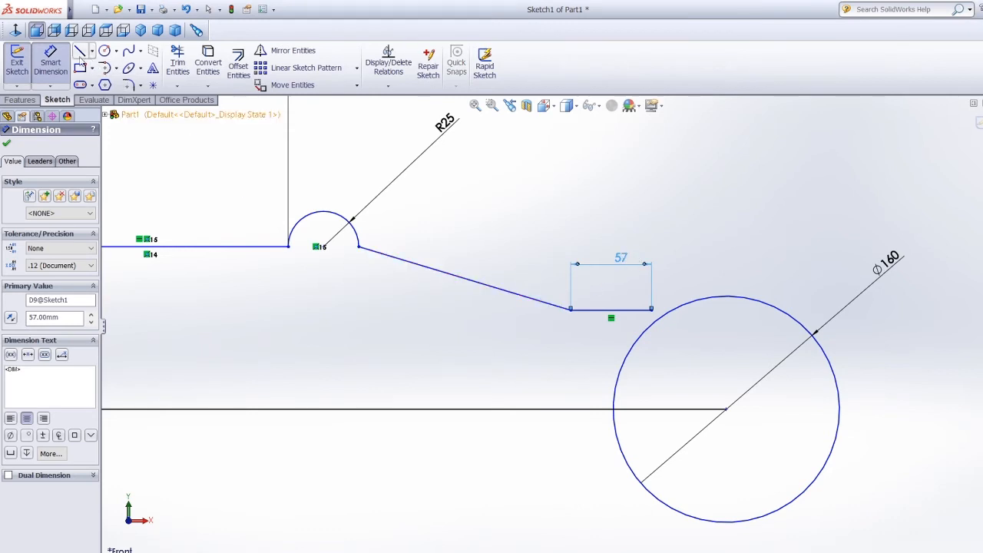
# Draw a vertical line from the right end of the 57 mm line down to the baseline.
pyautogui.click(80, 53)
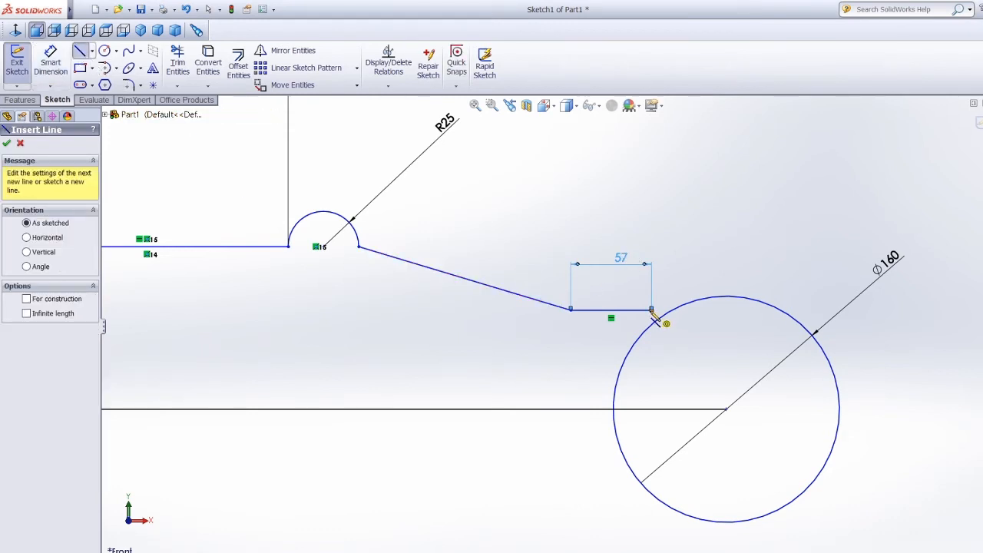
pyautogui.click(653, 310)
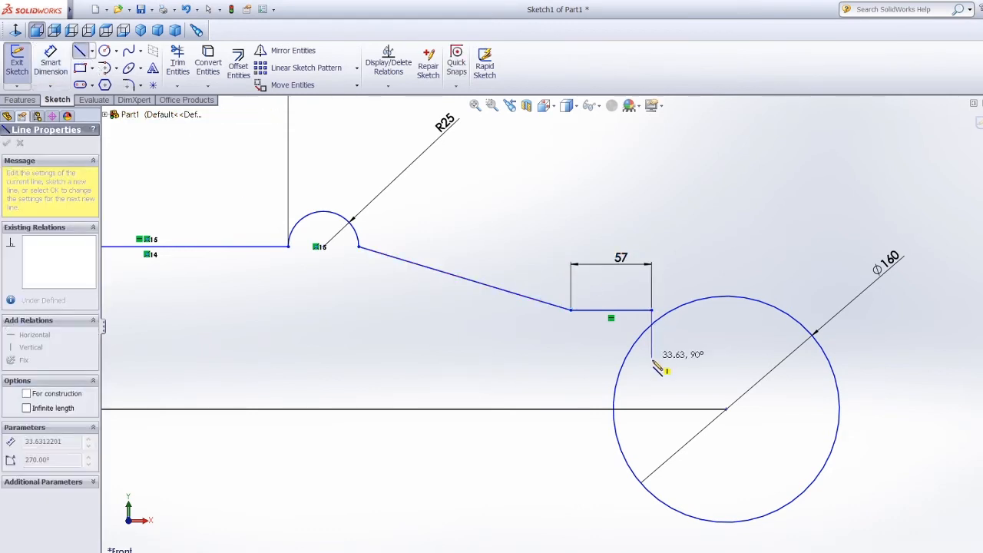
pyautogui.click(653, 409)
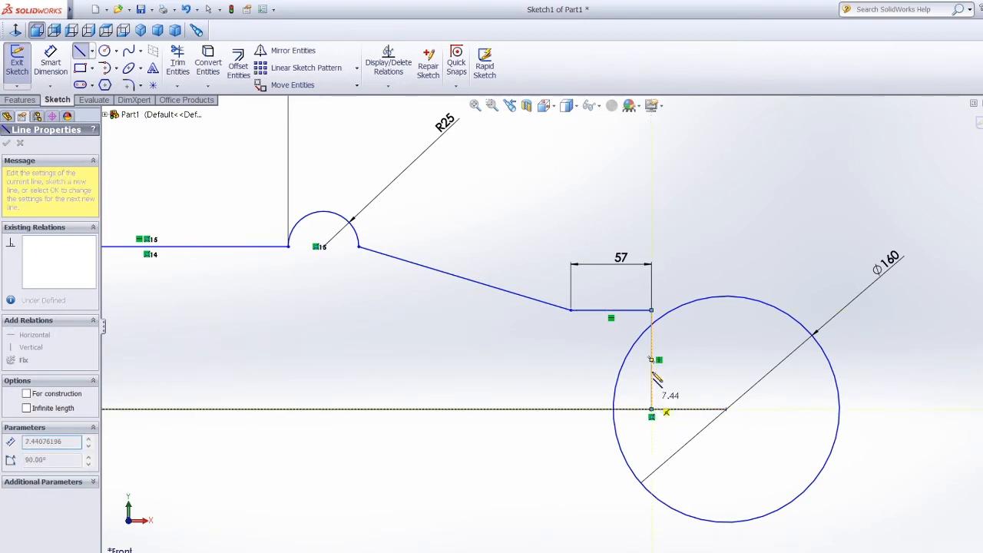
pyautogui.press('Escape')
pyautogui.press('Escape')
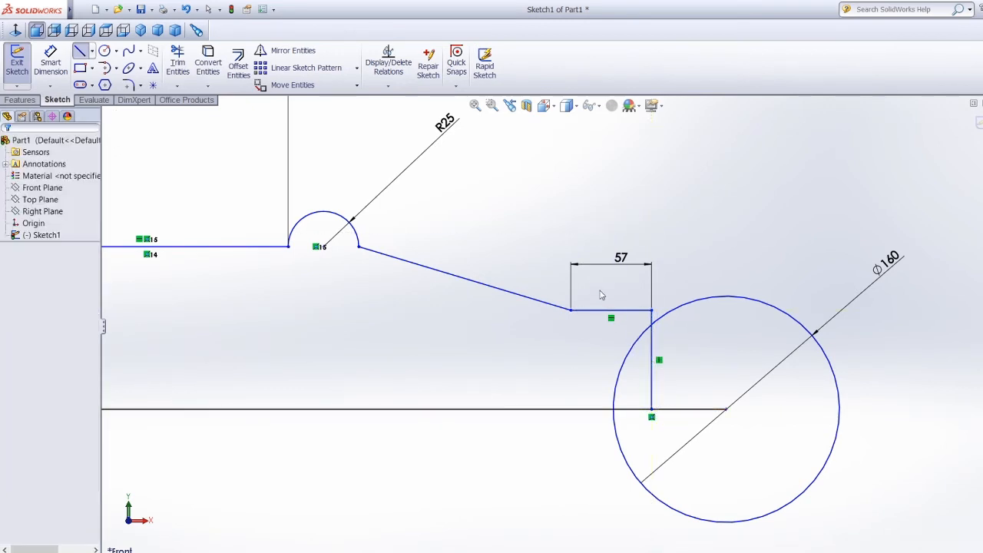
# Delete the 57 mm horizontal line and trim the part of the vertical line that extends above the circle.
pyautogui.click(602, 311)
pyautogui.press('Delete')
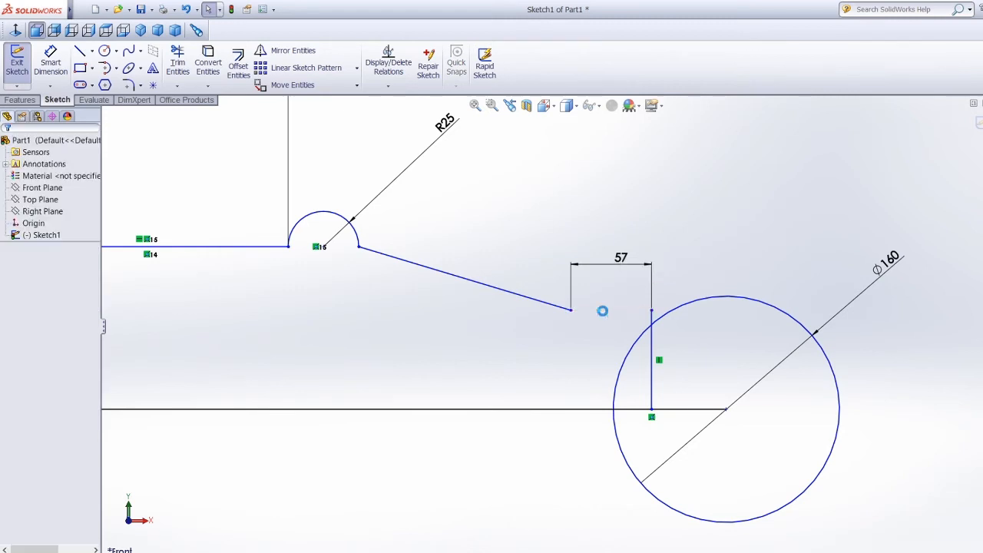
pyautogui.press('t')
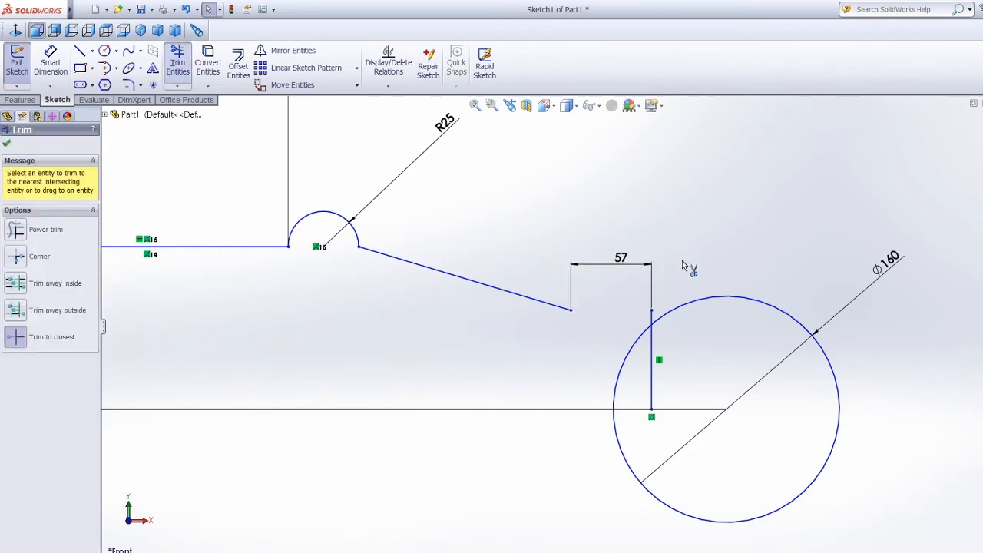
pyautogui.click(653, 323)
pyautogui.click(559, 306)
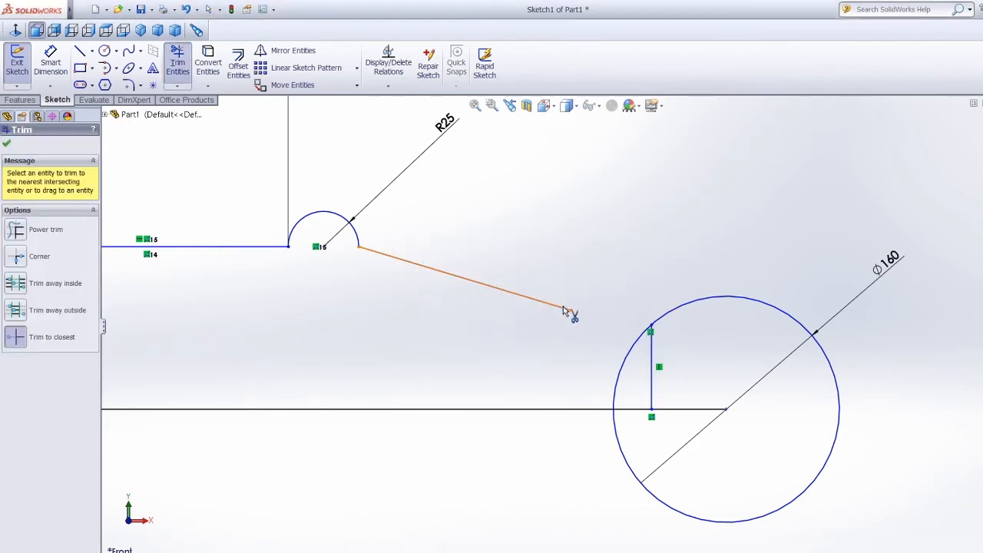
# Draw a 57 mm horizontal line leftward from the vertical line's top end, then an upright line about 10 mm long to the sloped line's end.
pyautogui.click(86, 49)
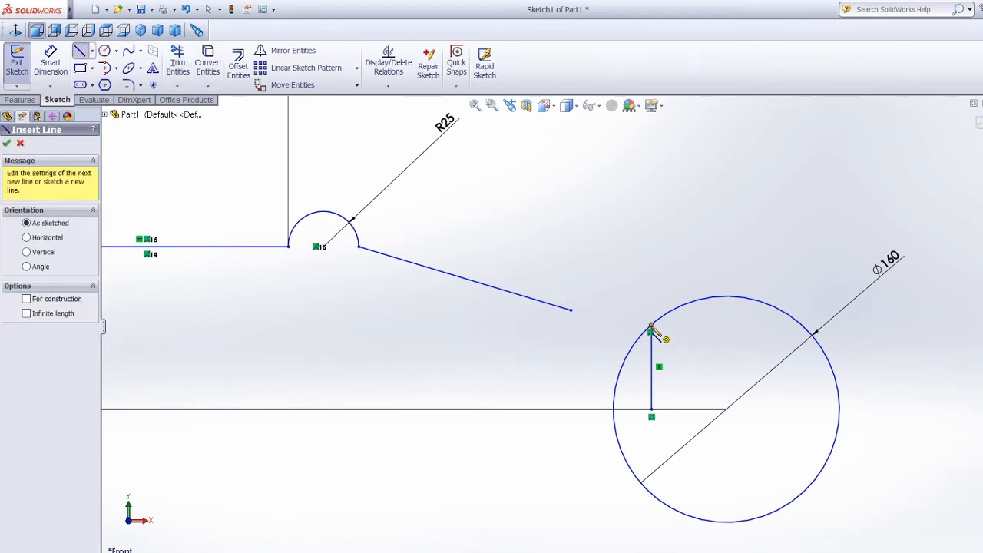
pyautogui.click(651, 327)
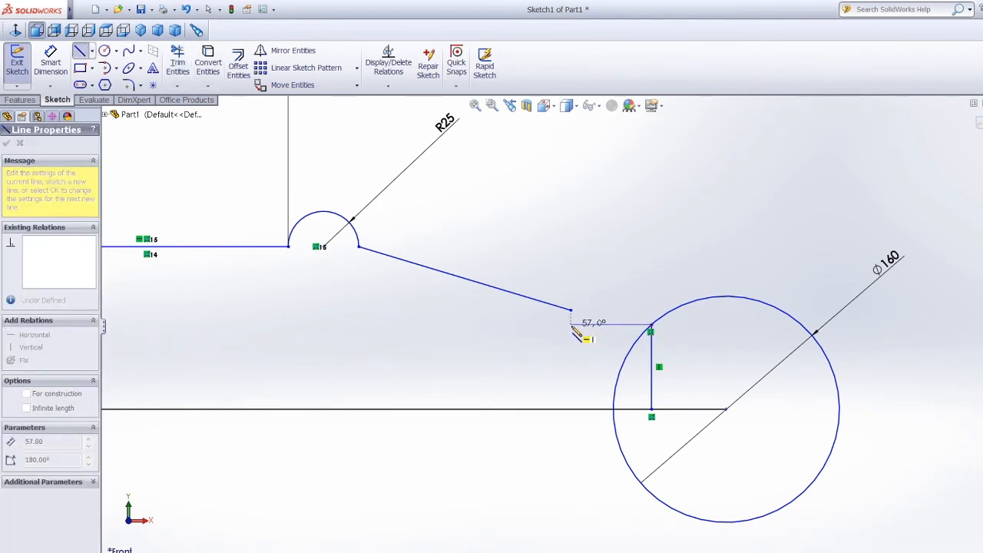
pyautogui.click(572, 324)
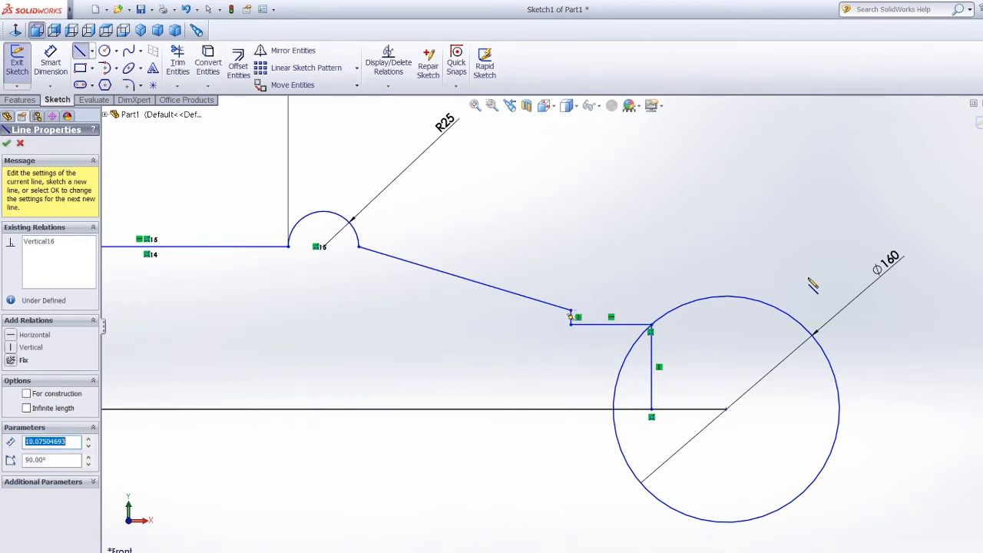
pyautogui.press('Escape')
# Draw an 80 mm horizontal line from the centre of the 160 mm circle to its rightmost point.
pyautogui.scroll(5, 469, 327)
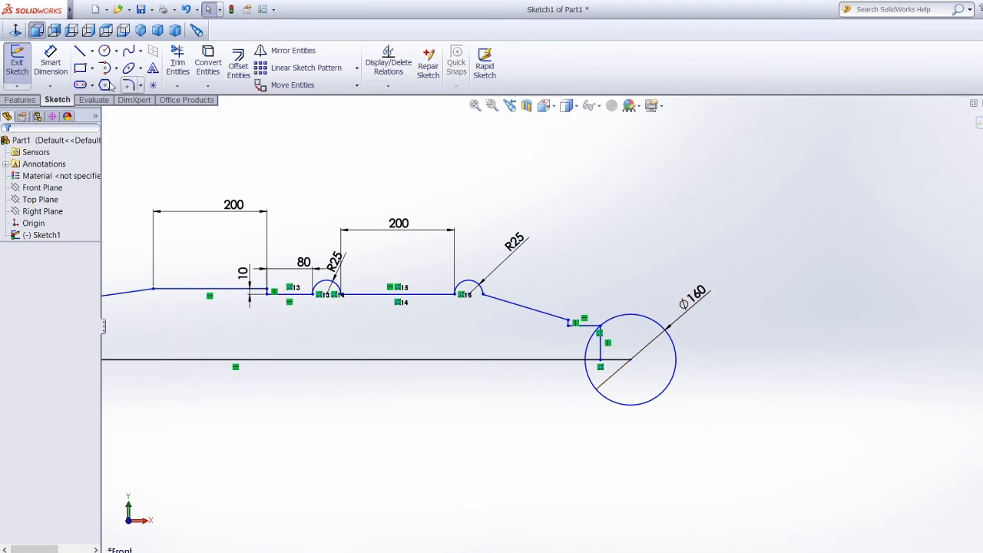
pyautogui.click(80, 51)
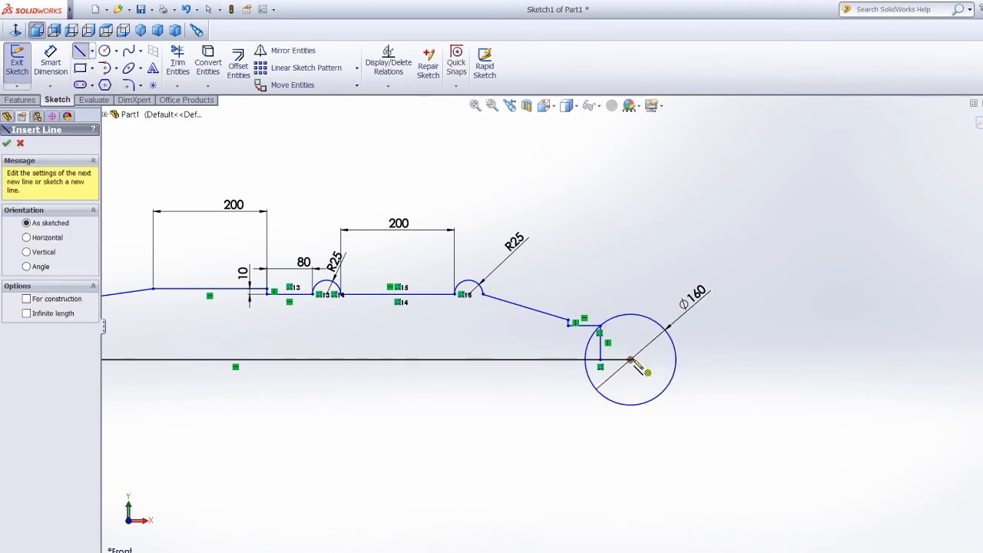
pyautogui.click(631, 361)
pyautogui.click(676, 359)
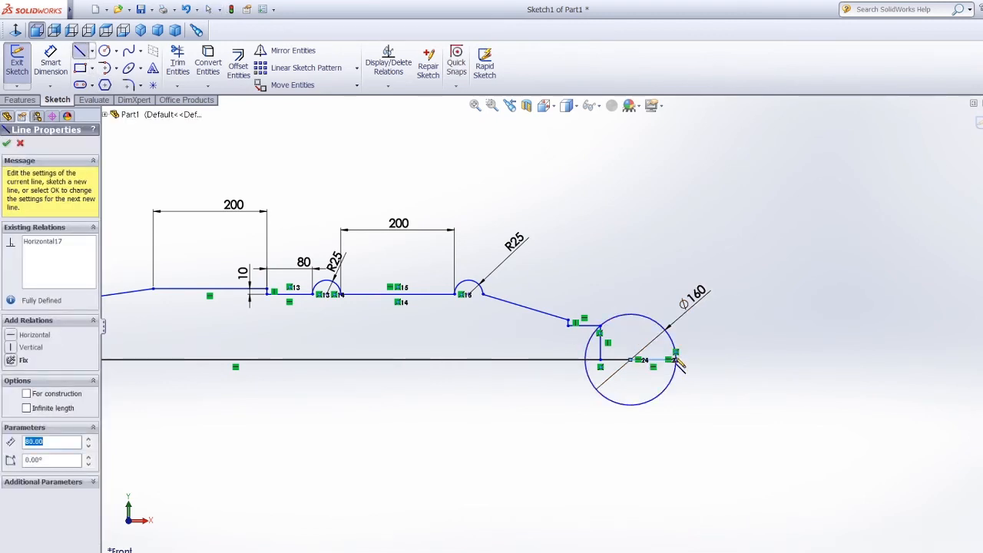
# Trim away the lower half and left arc of the 160 mm circle, and the vertical line down to the baseline.
pyautogui.press('Escape')
pyautogui.scroll(-2, 322, 330)
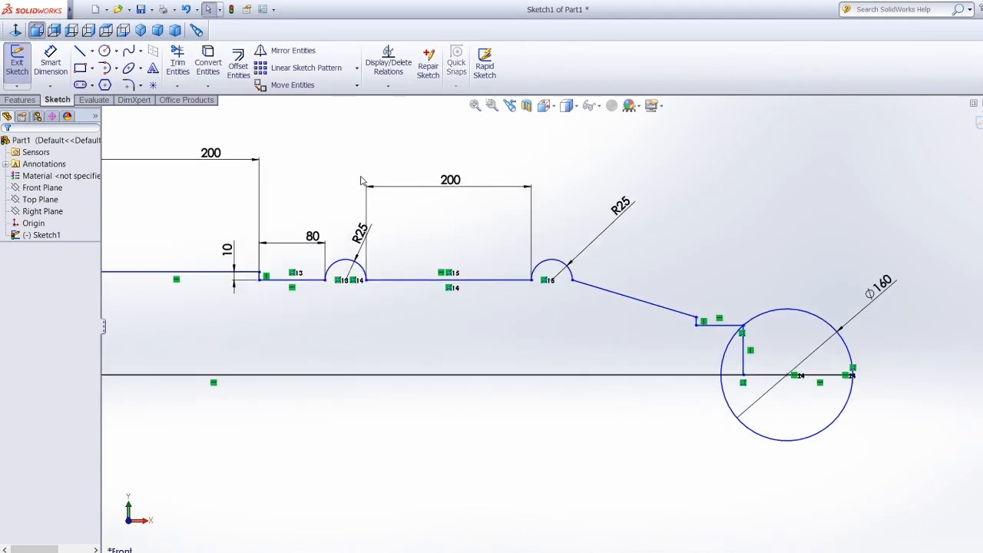
pyautogui.click(178, 56)
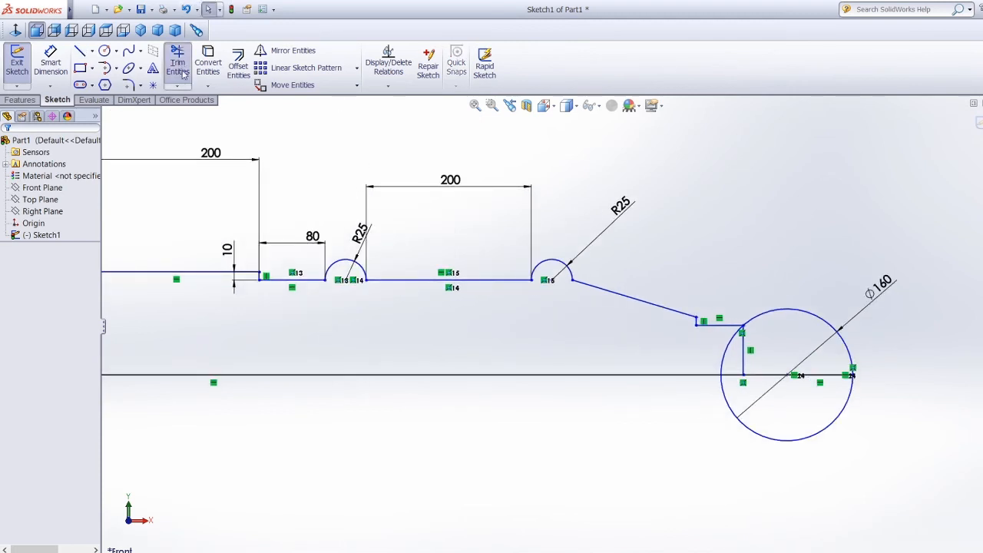
pyautogui.click(778, 442)
pyautogui.click(724, 362)
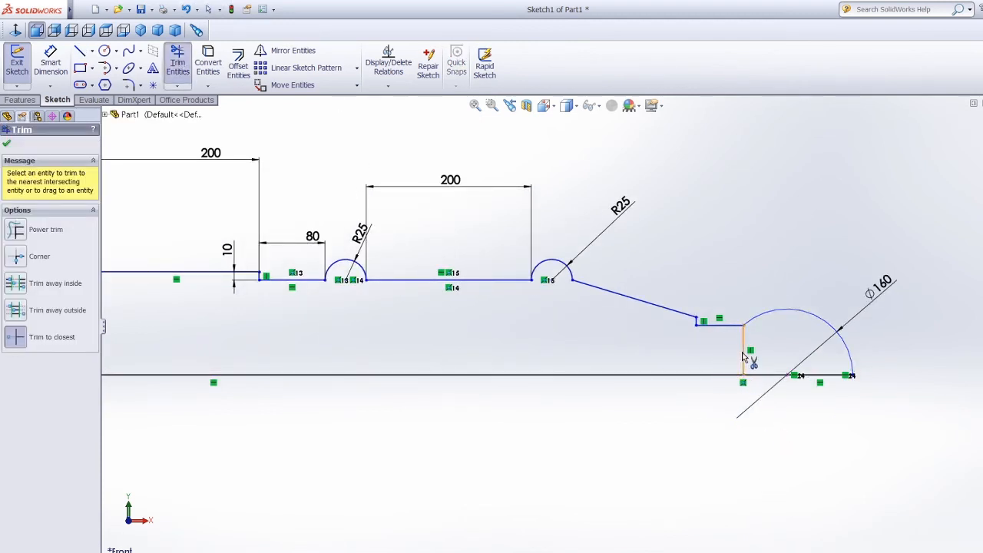
# Revolve the half profile 360° about the horizontal baseline into a solid body.
pyautogui.scroll(3, 431, 323)
pyautogui.scroll(-5, 307, 361)
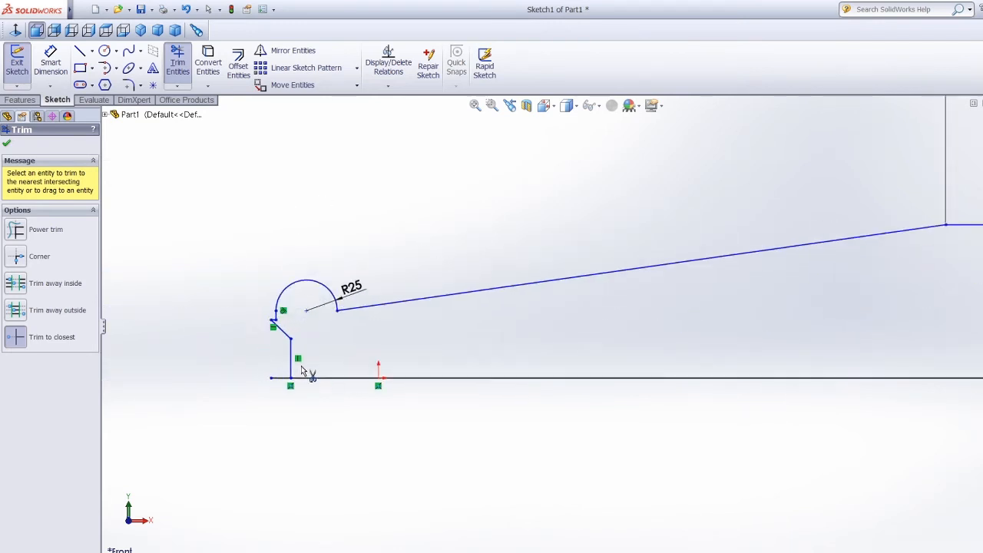
pyautogui.scroll(5, 250, 296)
pyautogui.click(20, 100)
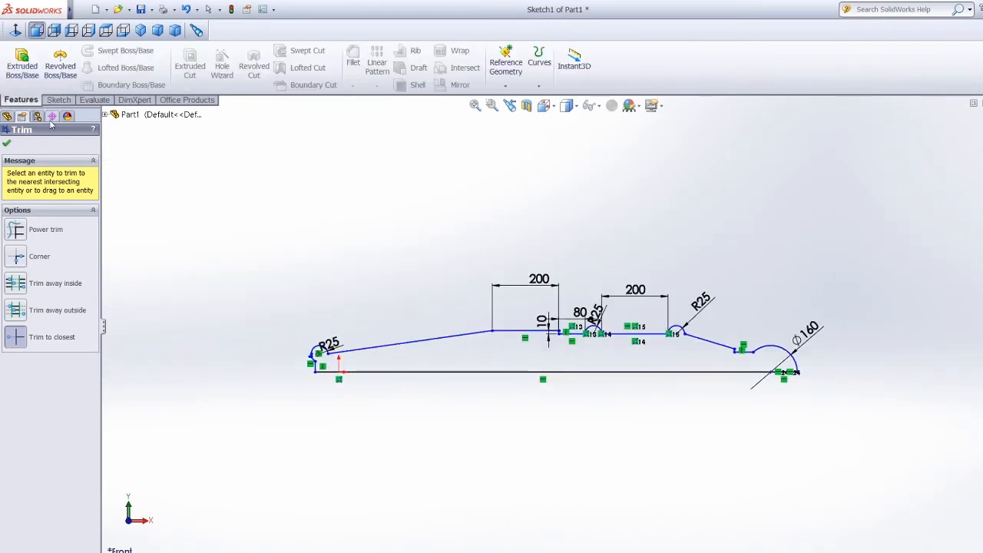
pyautogui.click(60, 70)
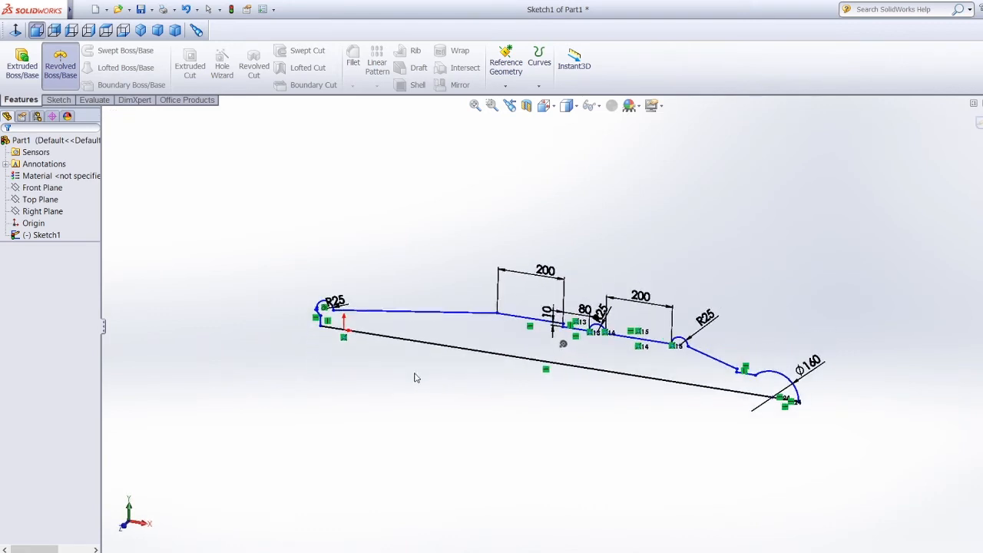
pyautogui.click(436, 343)
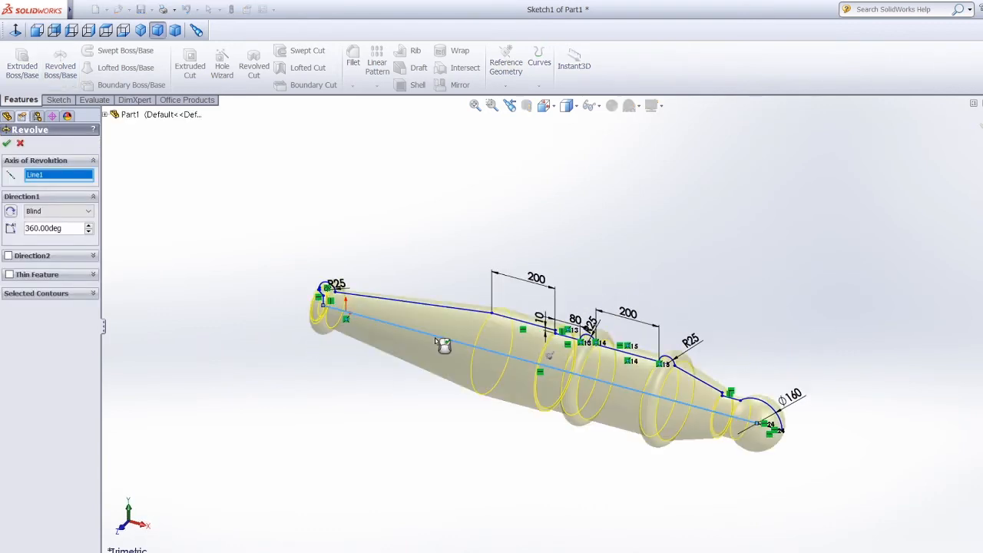
pyautogui.click(7, 144)
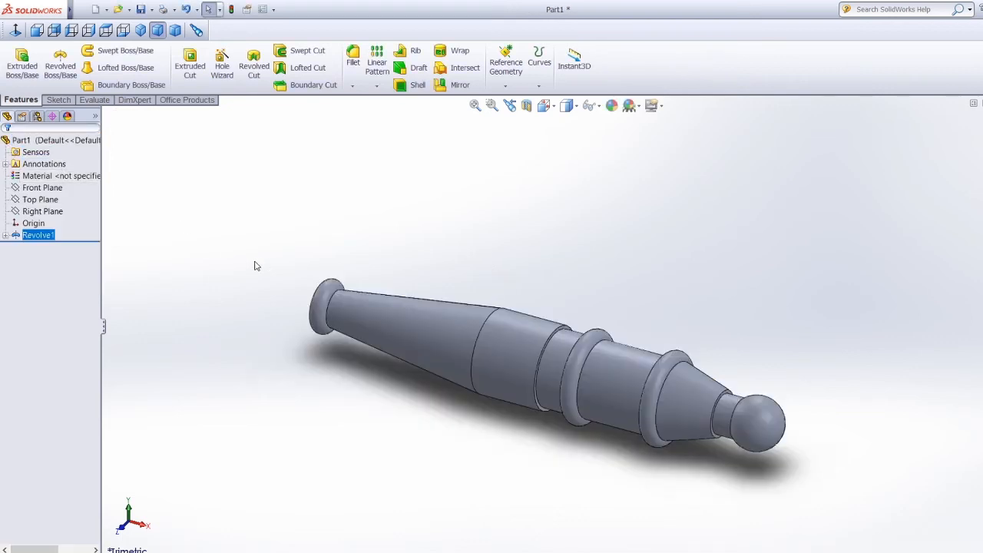
# Apply a section view through the Front Plane at 0 mm offset and face the part's left end.
pyautogui.click(527, 107)
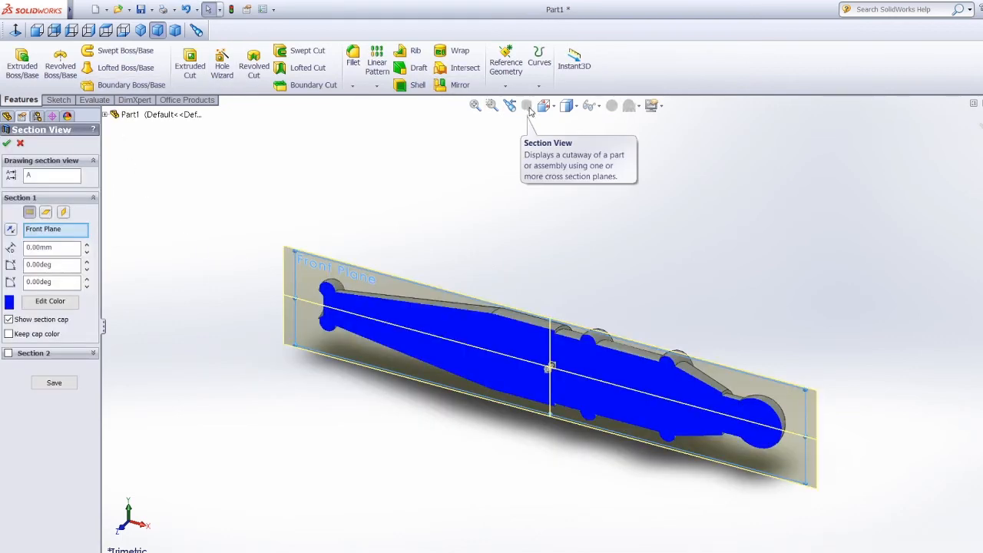
pyautogui.click(6, 145)
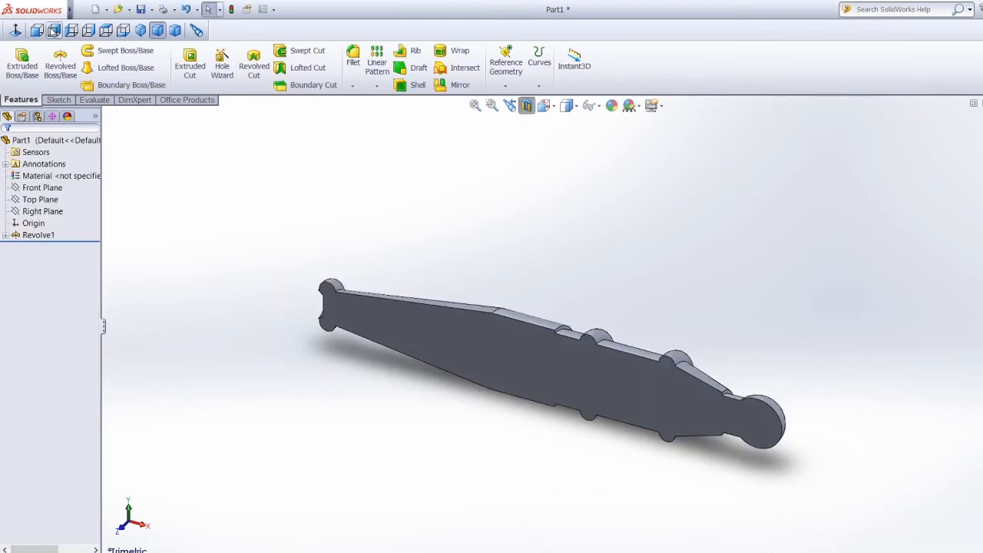
pyautogui.click(76, 33)
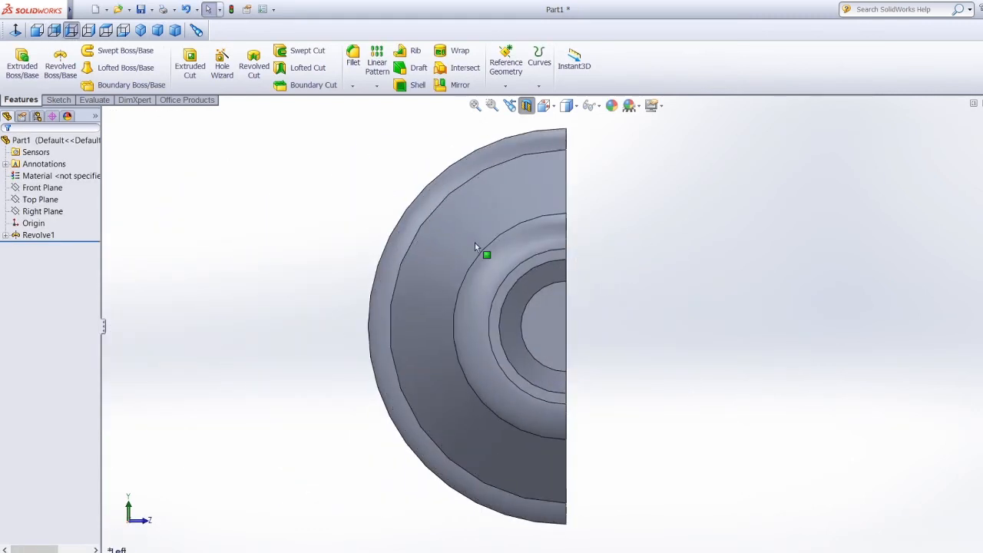
# Sketch a circle of 32 mm radius on the recessed flat face at the tapered end, centred on the revolve axis.
pyautogui.click(57, 101)
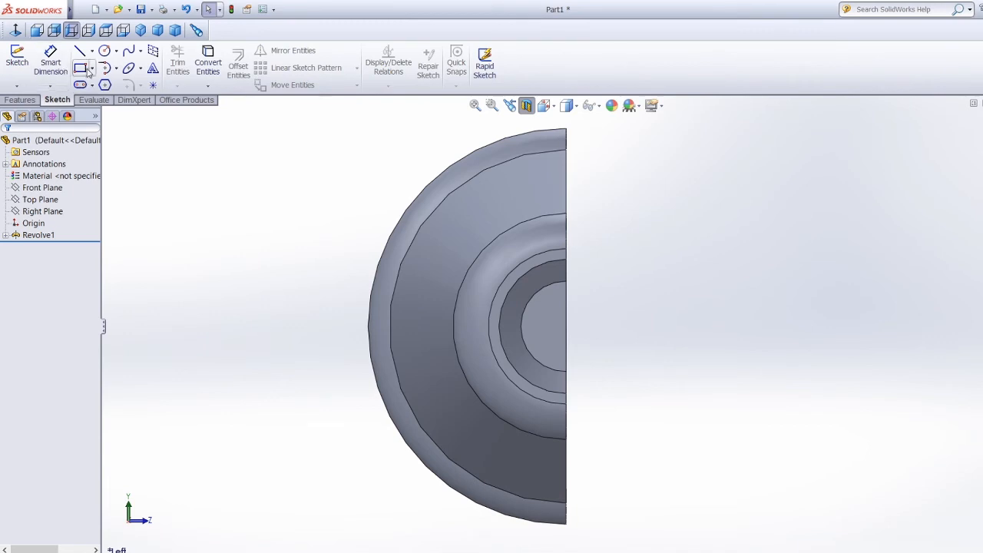
pyautogui.click(105, 54)
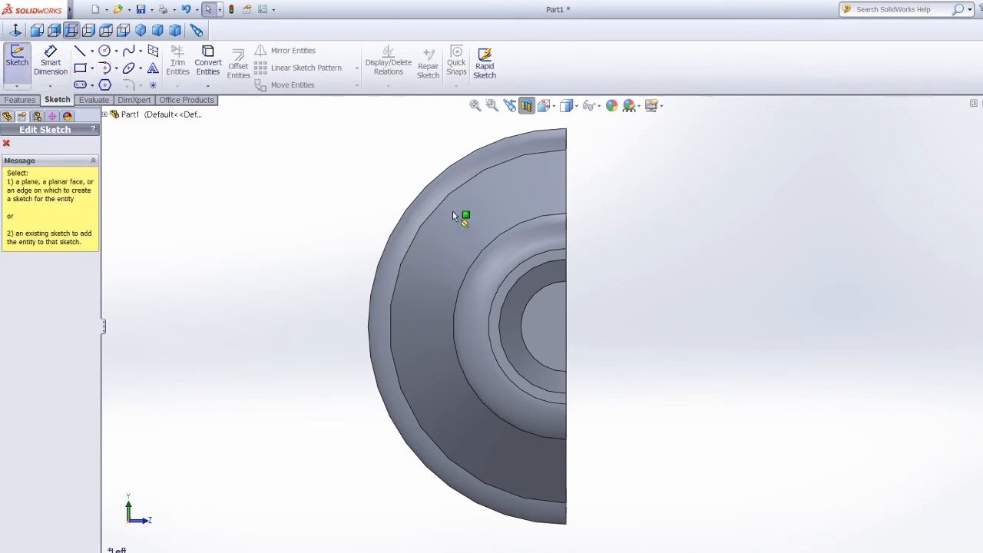
pyautogui.click(558, 332)
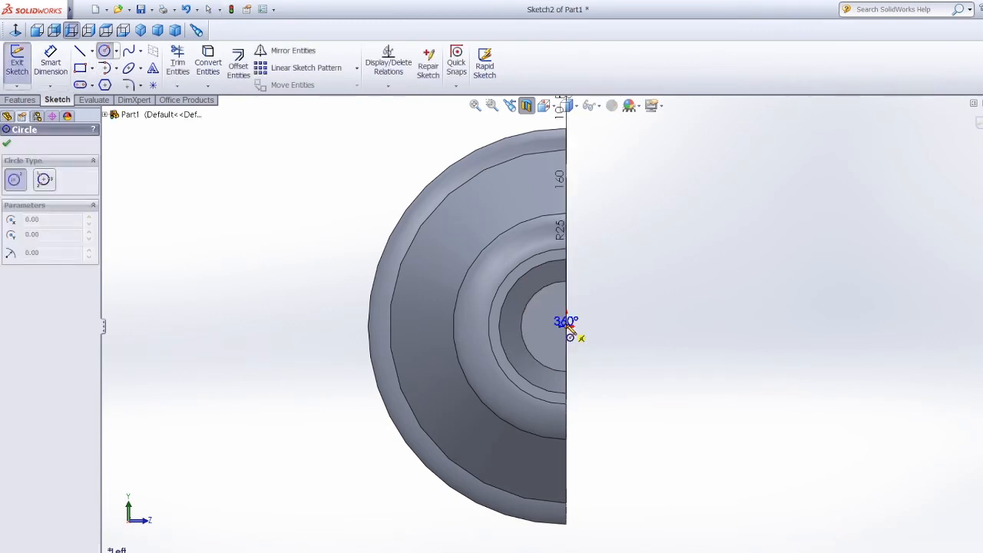
pyautogui.click(566, 323)
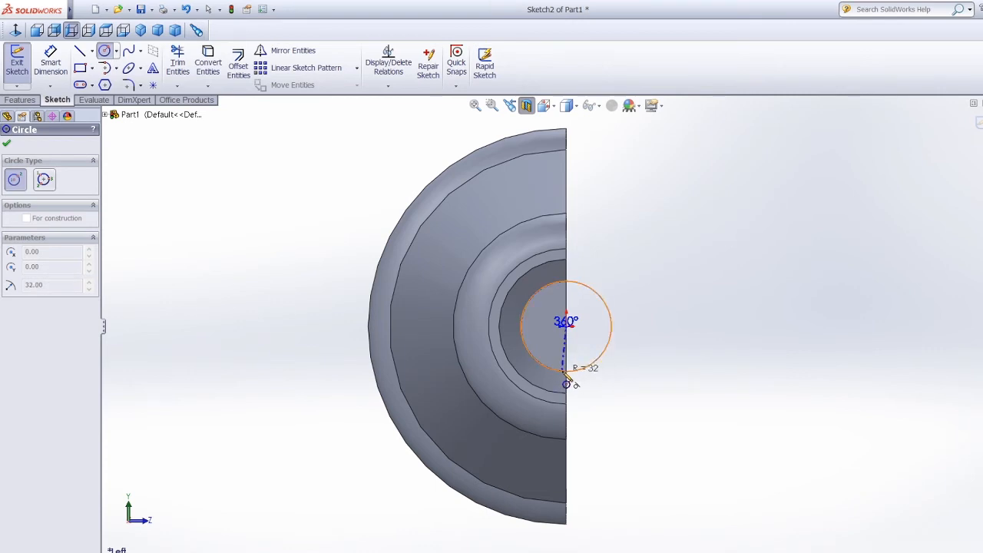
pyautogui.click(569, 382)
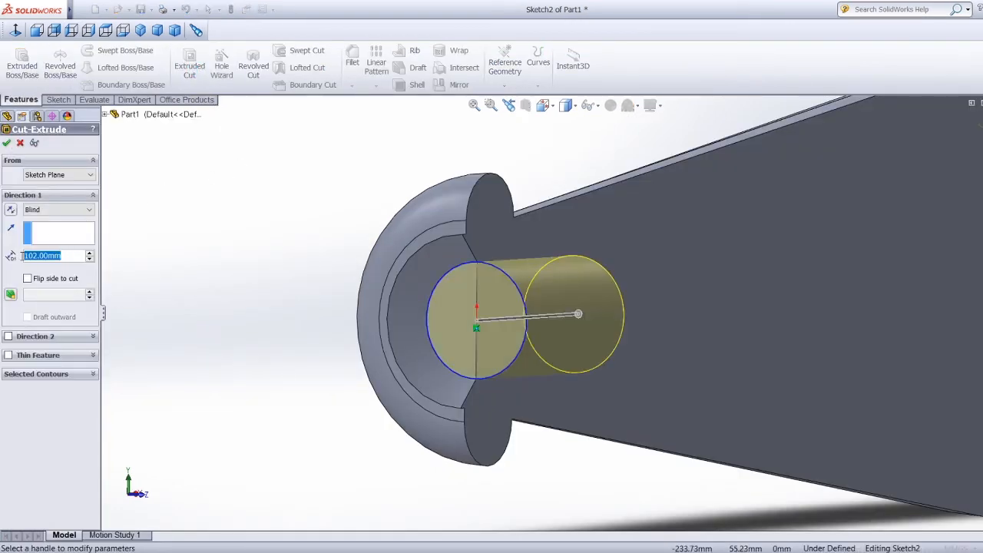
# Cut the 32 mm radius circle into the body as a blind bore 384 mm deep.
pyautogui.press('BackSpace')
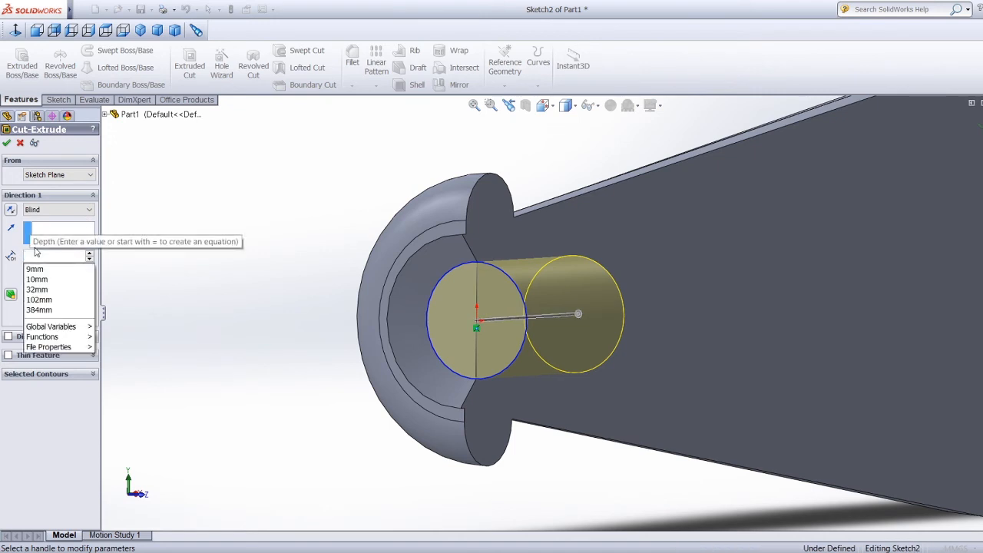
pyautogui.write('384')
pyautogui.press('Return')
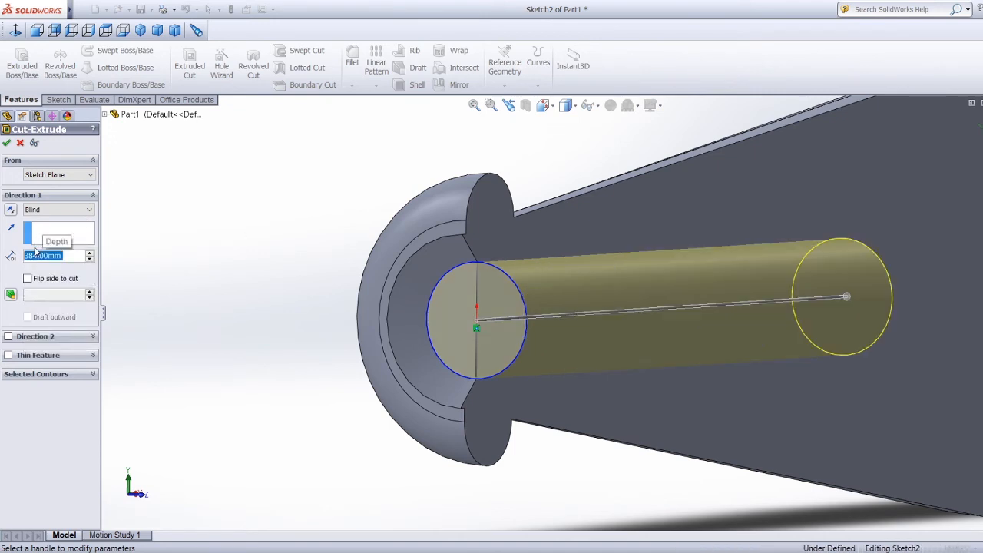
pyautogui.click(8, 148)
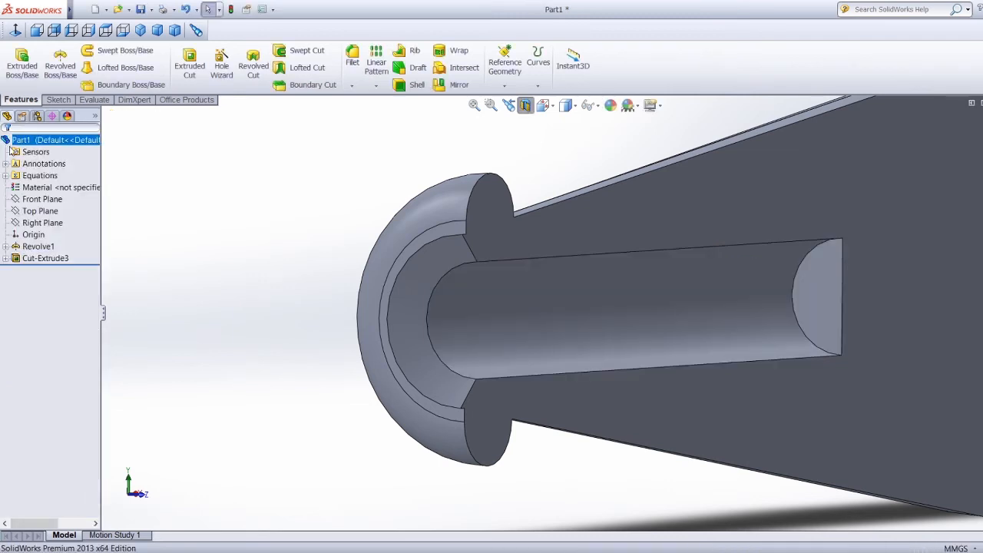
# Sketch a concentric circle about 47 mm in diameter on the flat end face of the 384 mm deep bore.
pyautogui.click(60, 101)
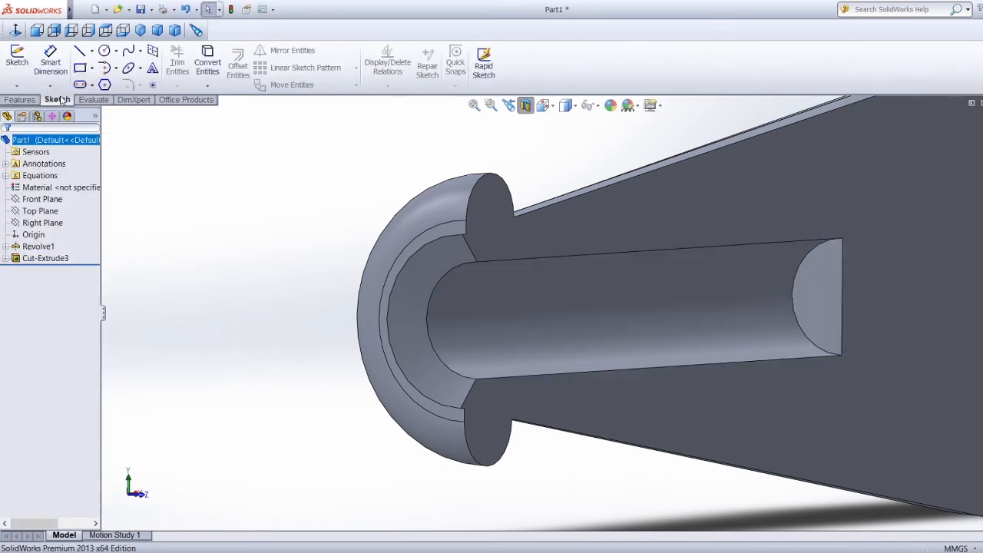
pyautogui.click(104, 51)
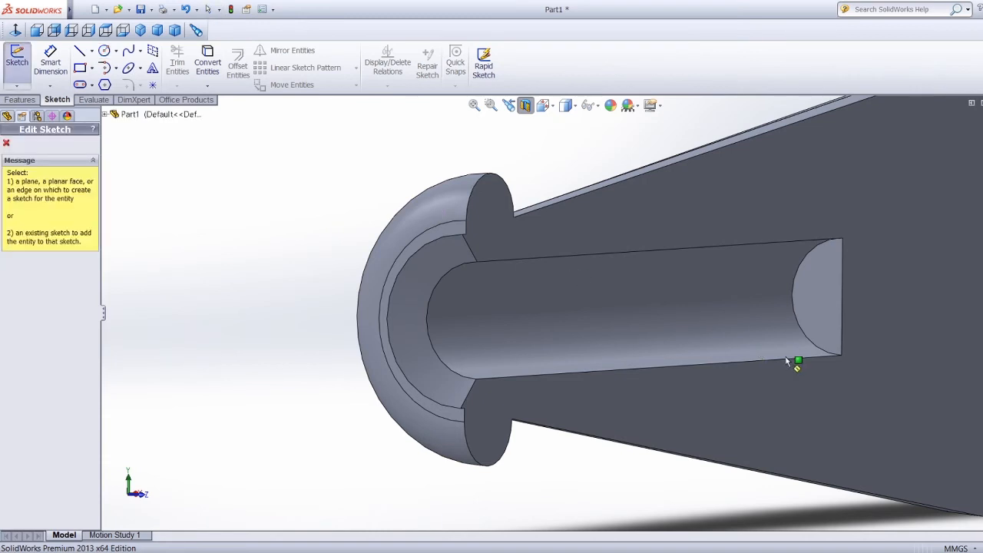
pyautogui.click(818, 306)
pyautogui.click(844, 295)
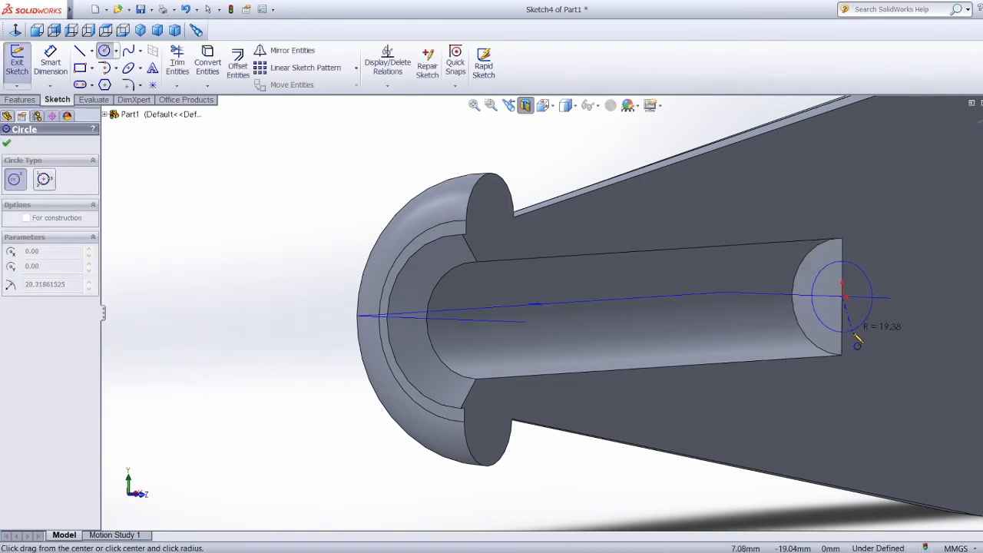
pyautogui.click(868, 324)
# Dimension the new circle on the bore's end face to a diameter of 32 mm.
pyautogui.click(50, 61)
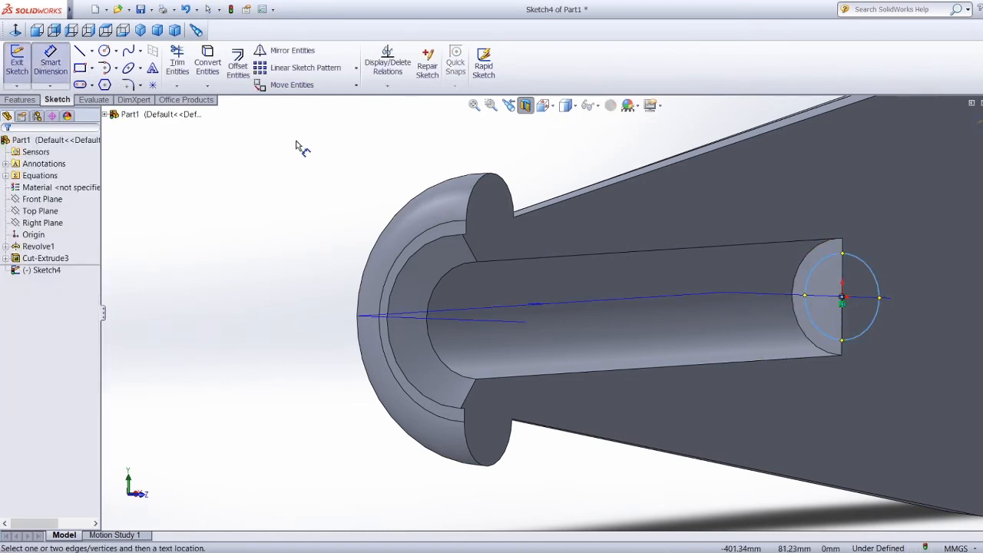
pyautogui.click(825, 334)
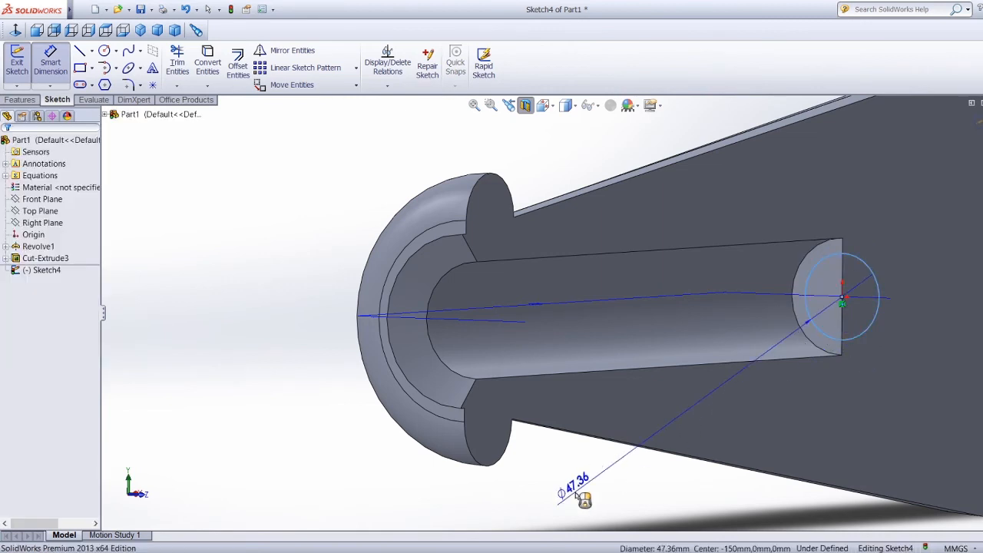
pyautogui.click(580, 495)
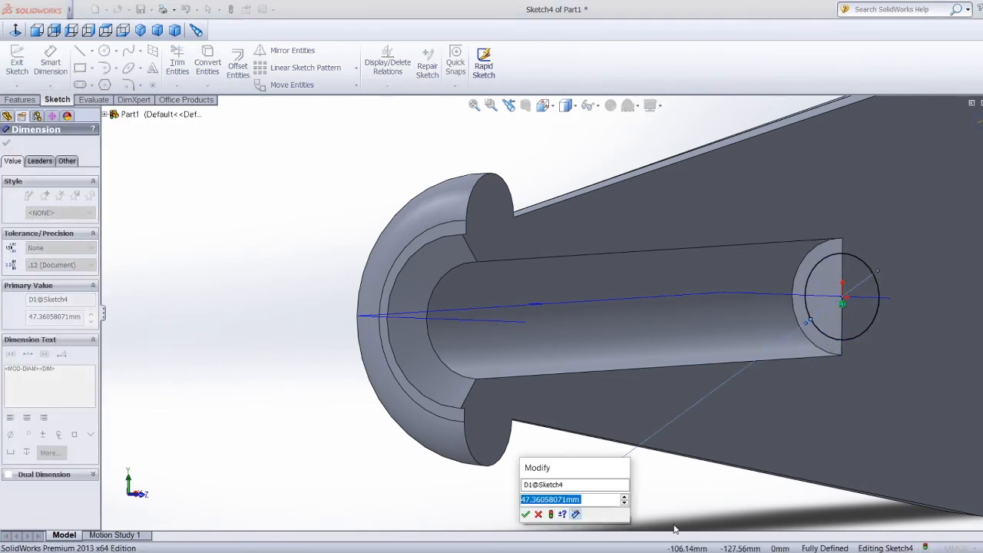
pyautogui.press('BackSpace')
pyautogui.write('32')
pyautogui.press('Return')
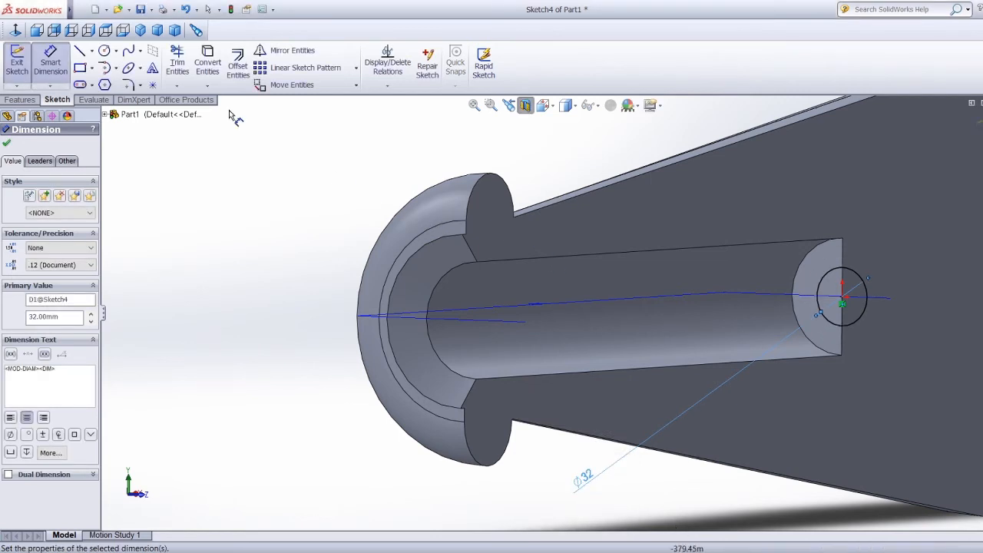
# Cut the 32 mm diameter circle as a blind hole 102 mm deep from the bore's end face.
pyautogui.click(20, 99)
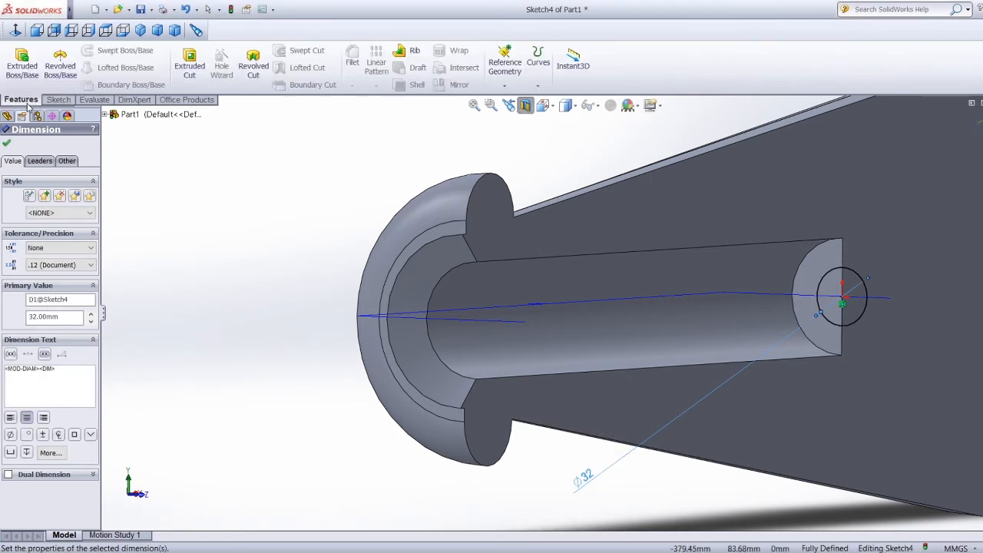
pyautogui.click(189, 68)
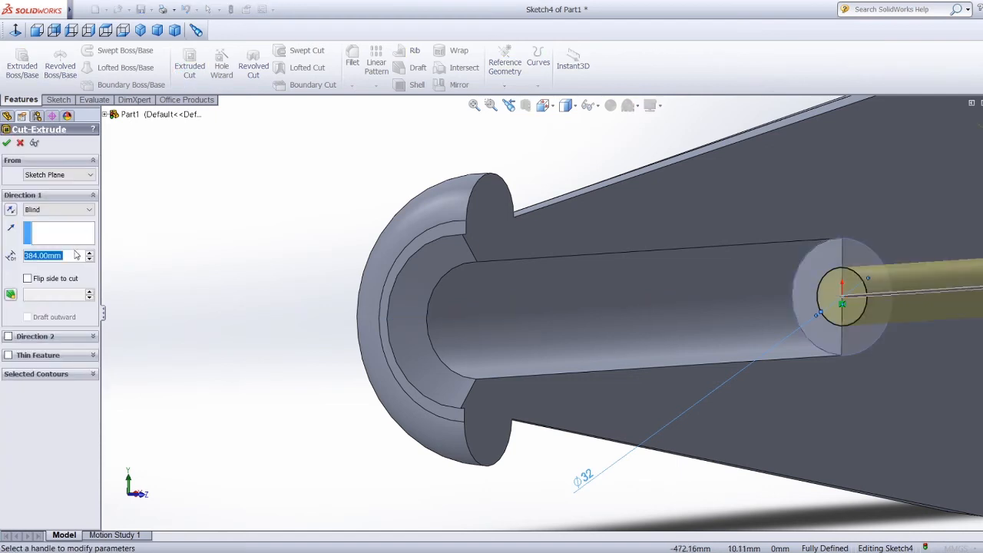
pyautogui.write('102')
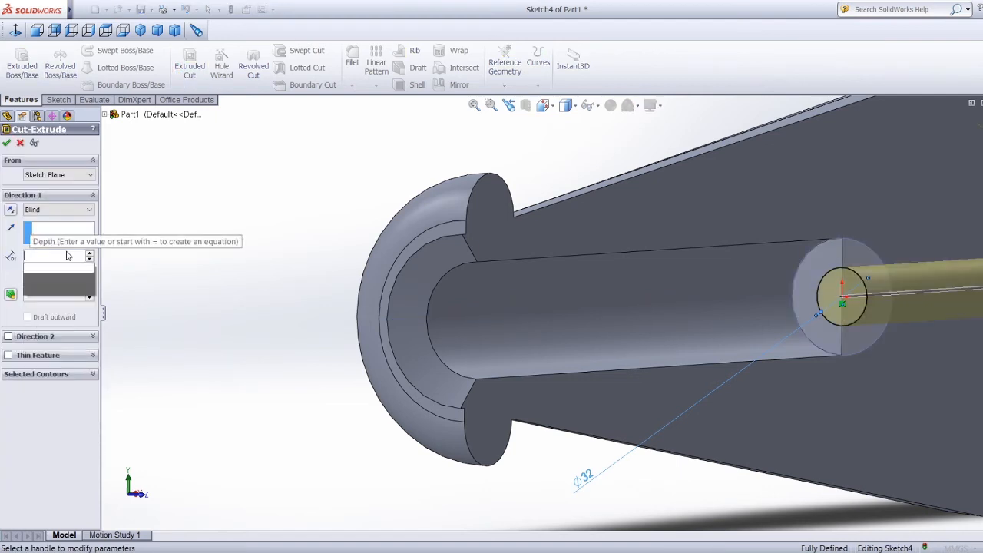
pyautogui.press('Return')
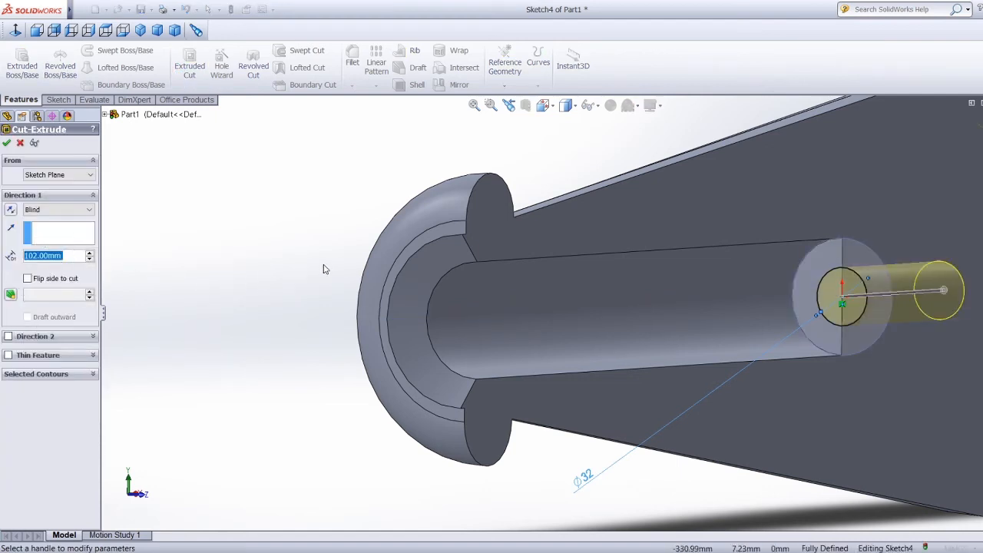
pyautogui.click(7, 144)
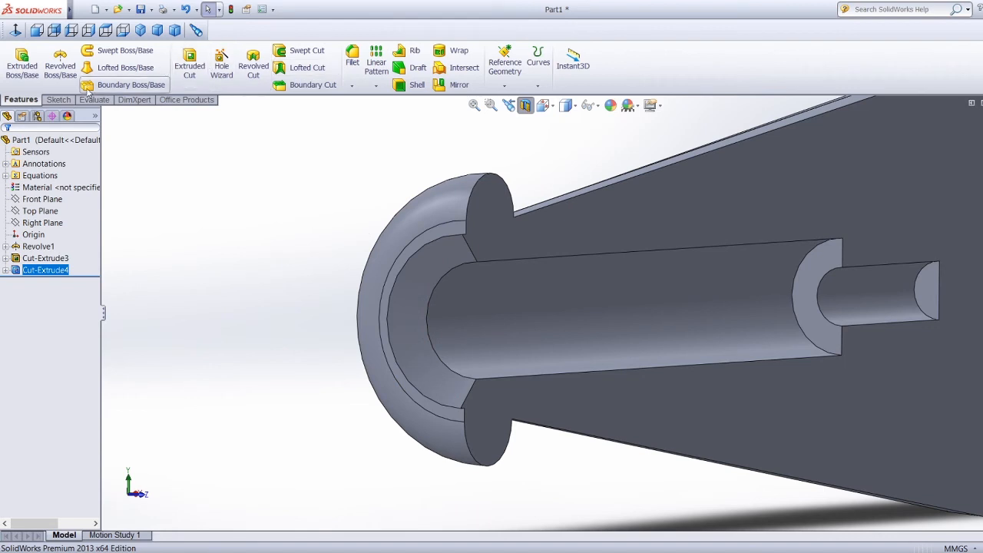
# Chamfer the inner end edges of both the large and the small bore with 9 mm at 45 degrees.
pyautogui.click(352, 85)
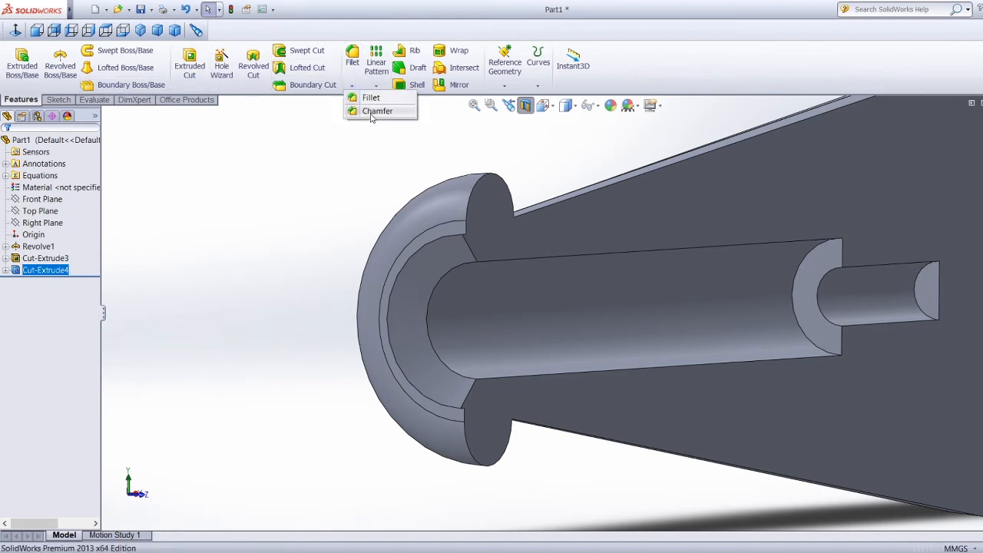
pyautogui.click(376, 111)
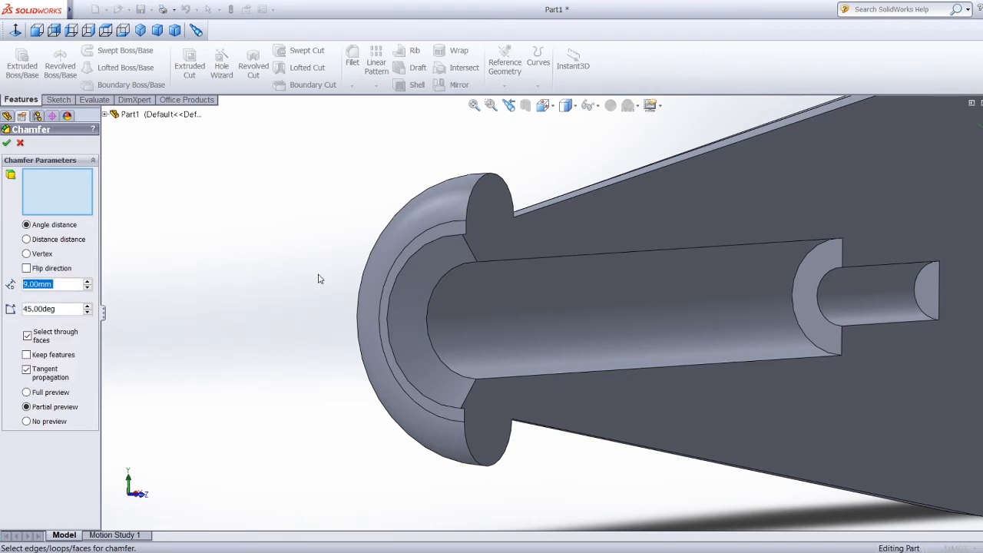
pyautogui.click(798, 299)
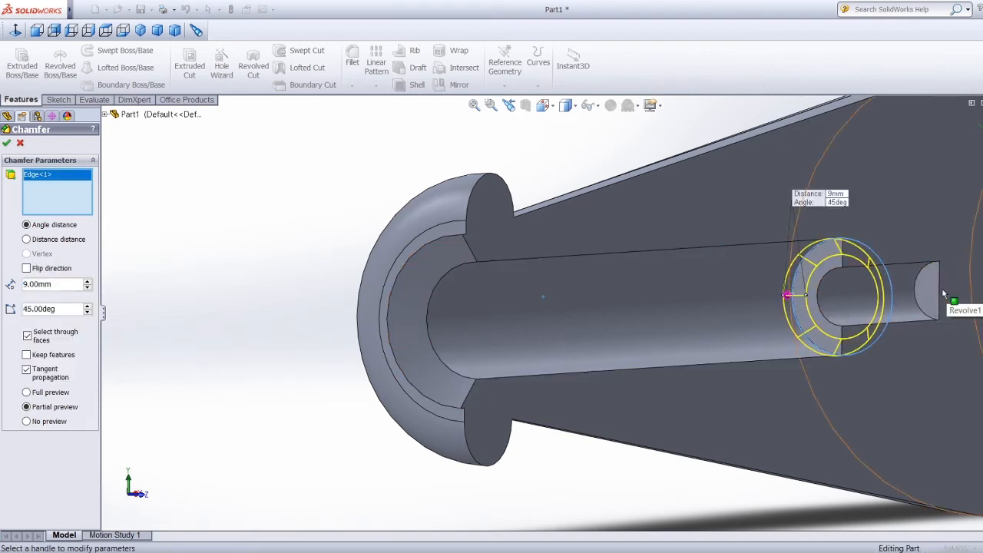
pyautogui.click(919, 293)
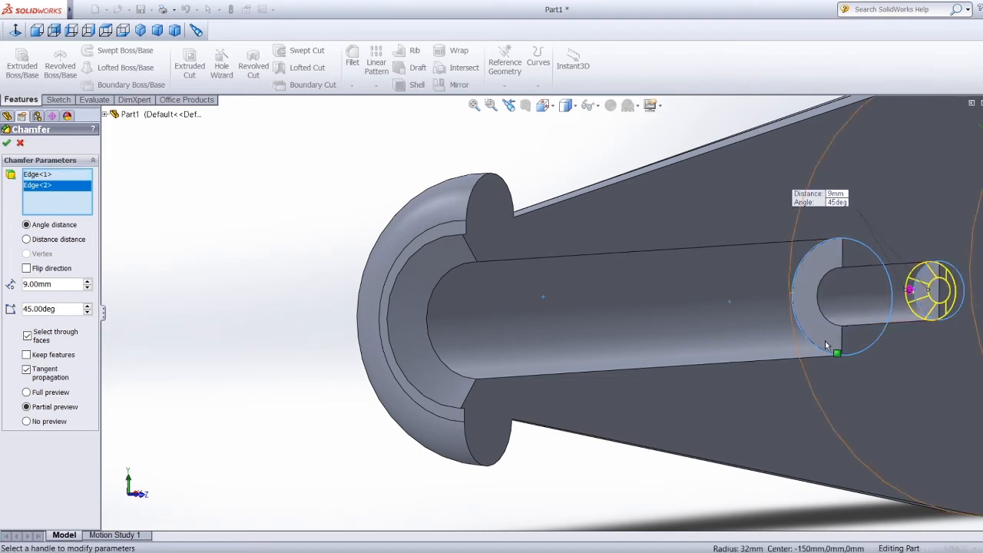
pyautogui.moveTo(624, 480); pyautogui.dragTo(599, 469, button='middle')
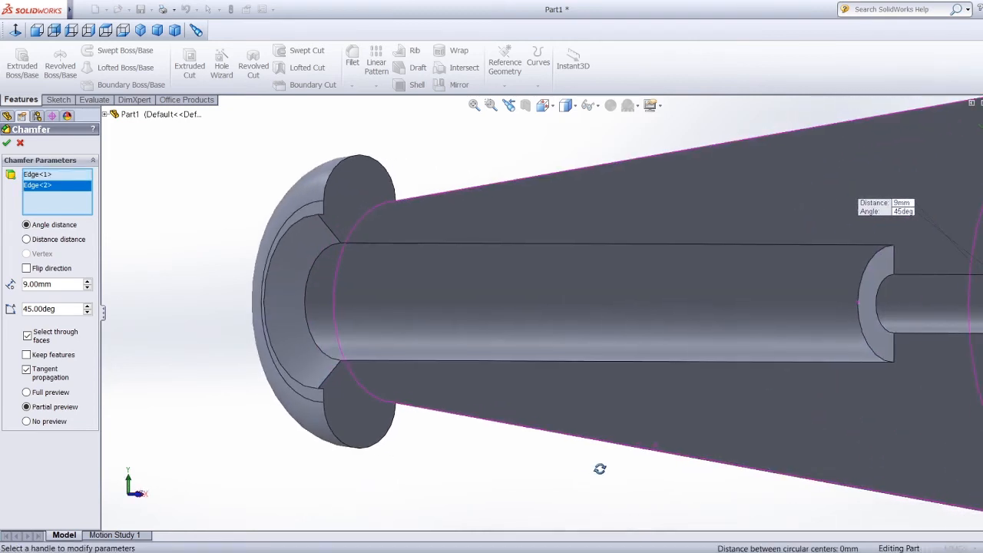
pyautogui.click(7, 144)
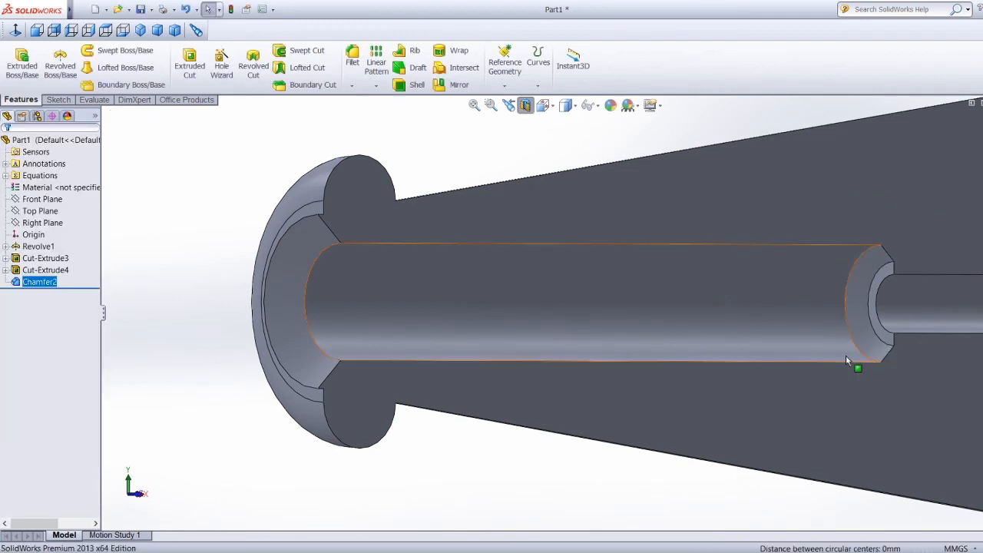
pyautogui.scroll(-1, 940, 348)
pyautogui.scroll(2, 940, 349)
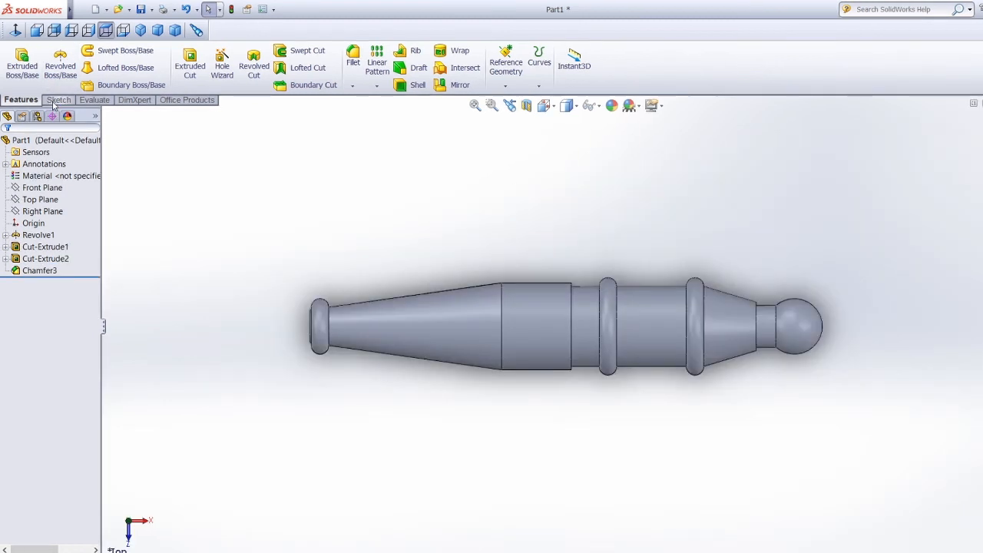
# Create a reference point at the centre of the straight cylindrical face next to the long taper.
pyautogui.click(53, 101)
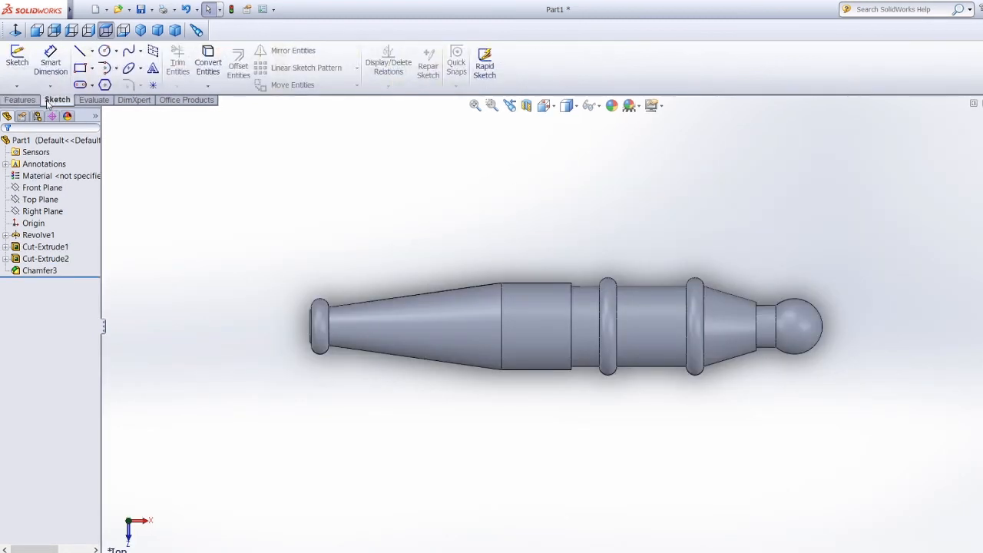
pyautogui.click(20, 100)
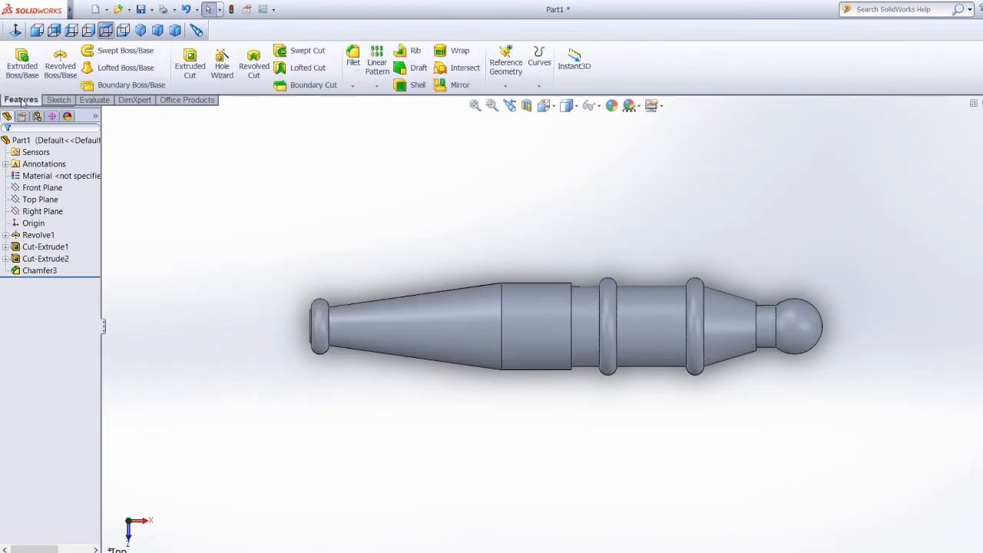
pyautogui.click(42, 200)
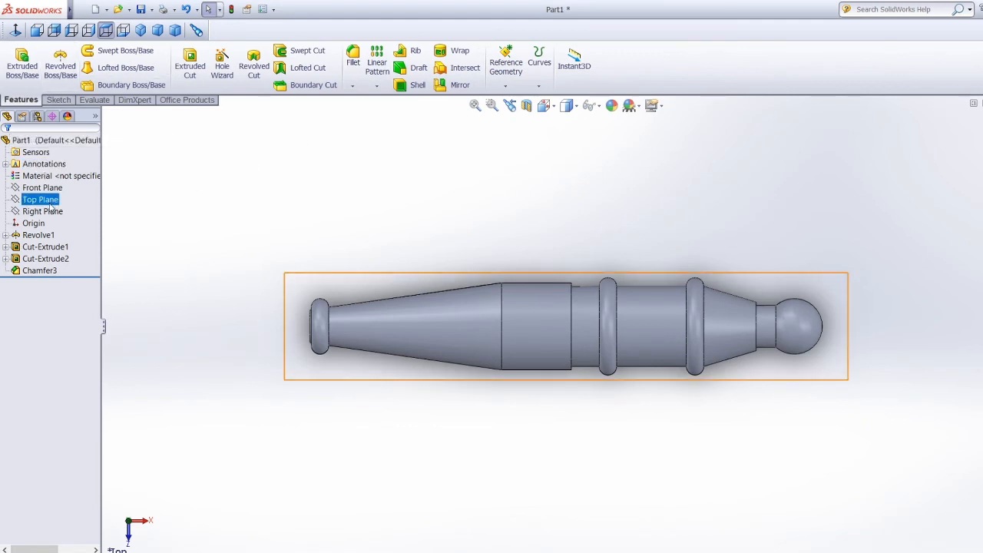
pyautogui.click(504, 80)
pyautogui.click(518, 141)
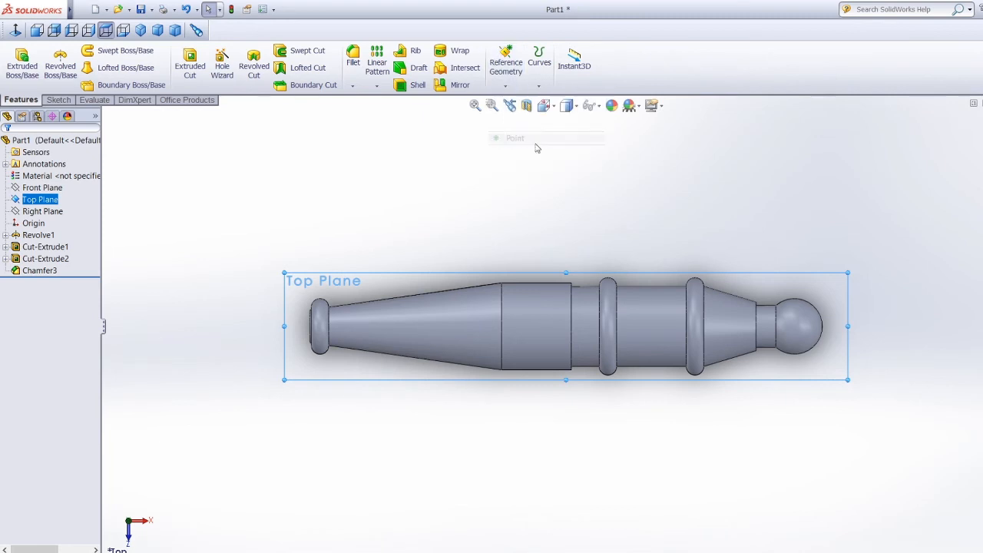
pyautogui.click(537, 326)
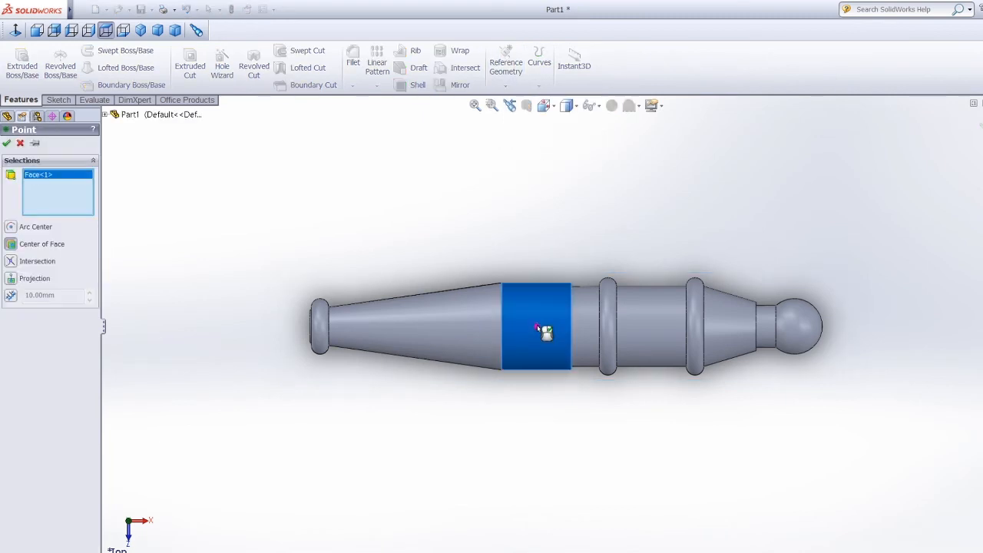
pyautogui.click(7, 143)
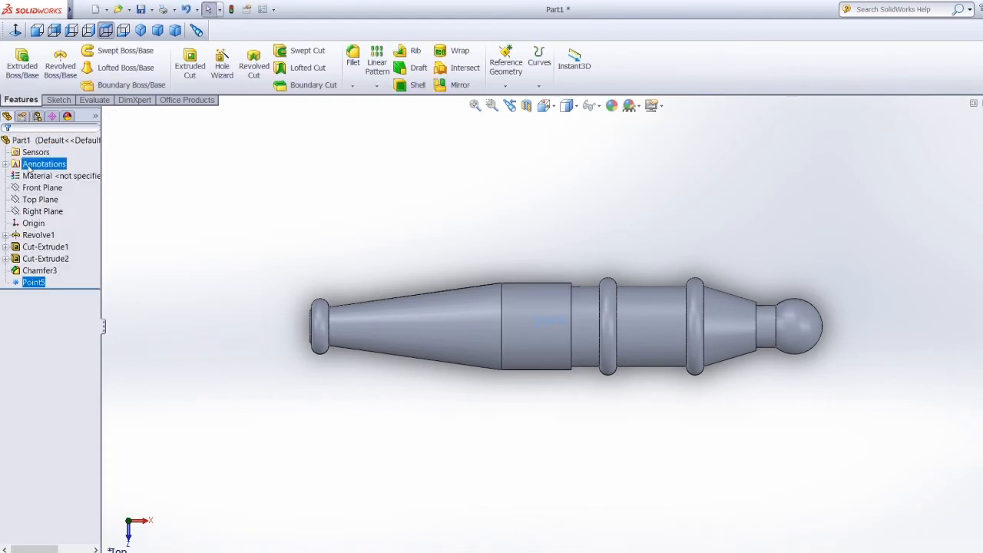
# Sketch a circle about 106 mm in diameter on the Top Plane, centred on the new reference point.
pyautogui.click(38, 201)
pyautogui.click(59, 100)
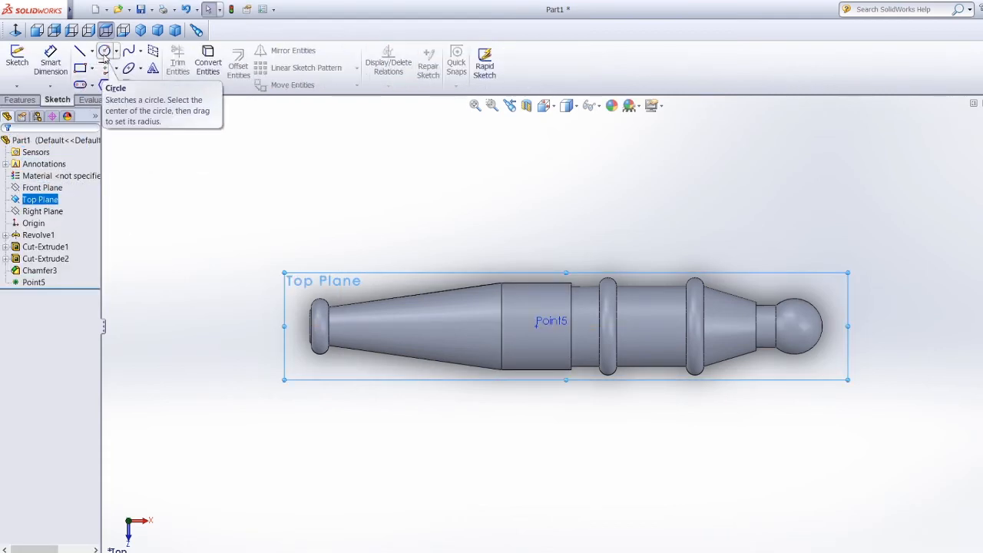
pyautogui.click(105, 52)
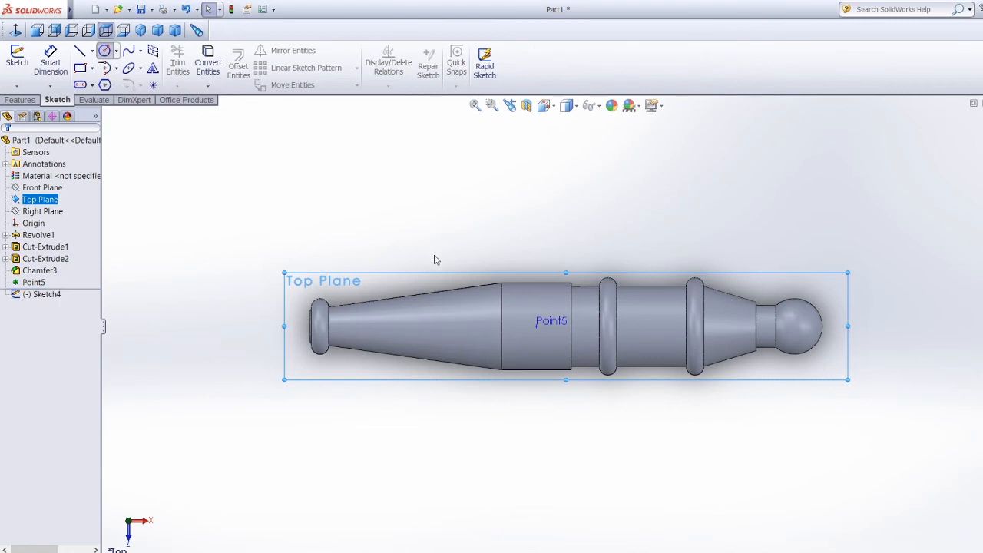
pyautogui.click(537, 326)
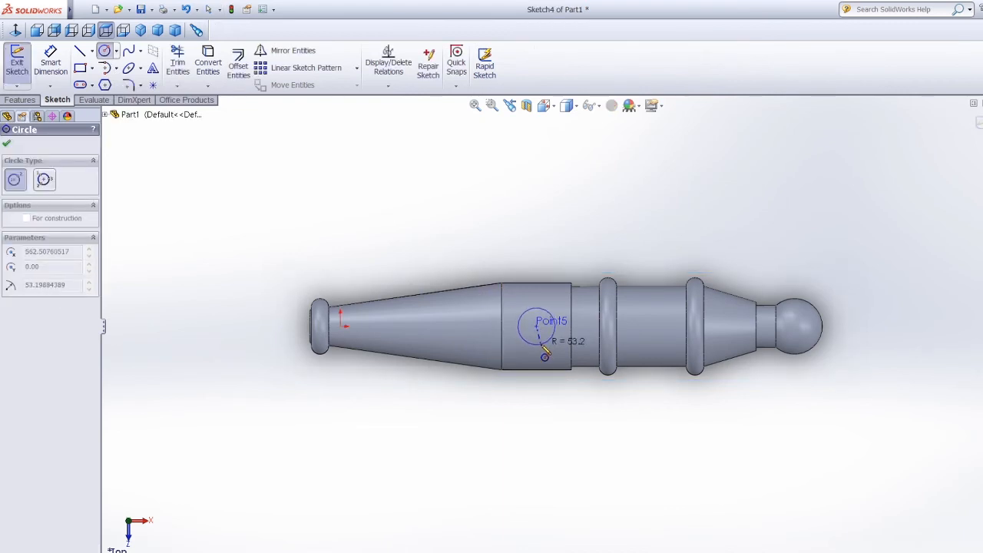
pyautogui.click(543, 345)
# Dimension the circle on the Top Plane to a diameter of 95 mm.
pyautogui.click(47, 73)
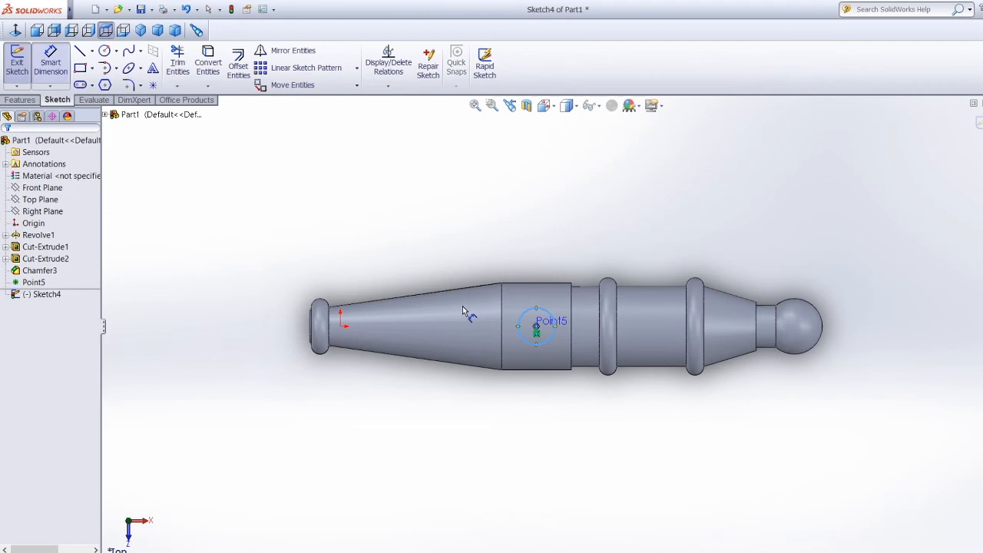
pyautogui.click(547, 307)
pyautogui.click(593, 215)
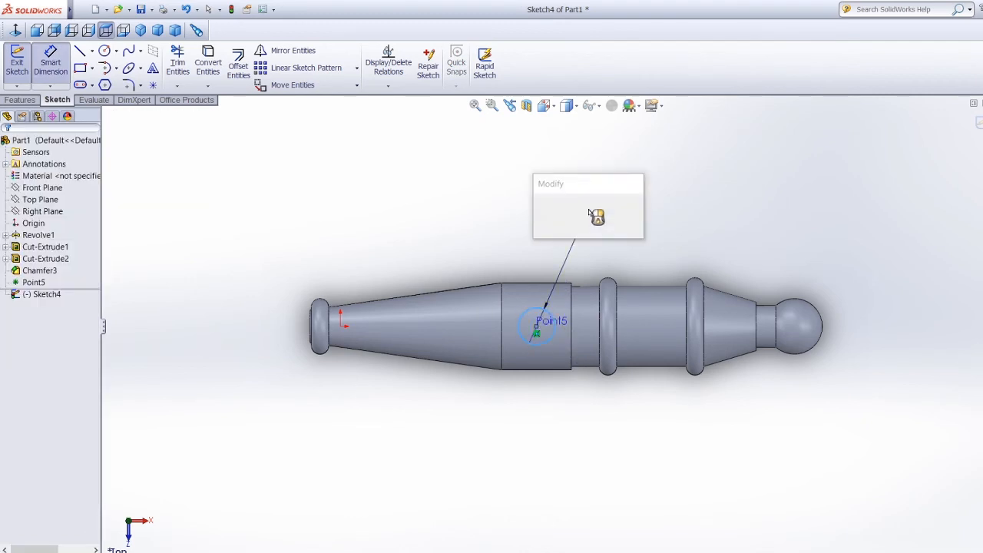
pyautogui.write('9')
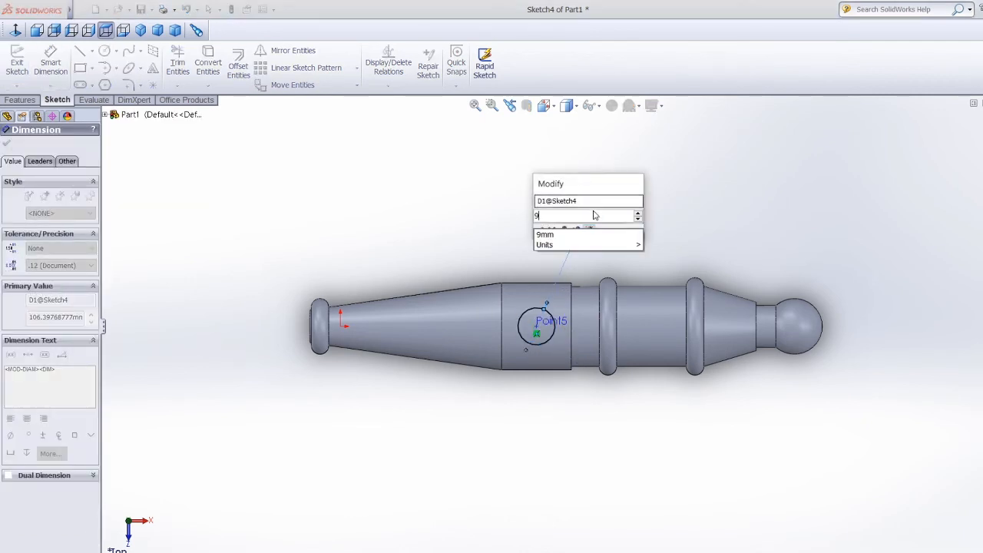
pyautogui.write('5')
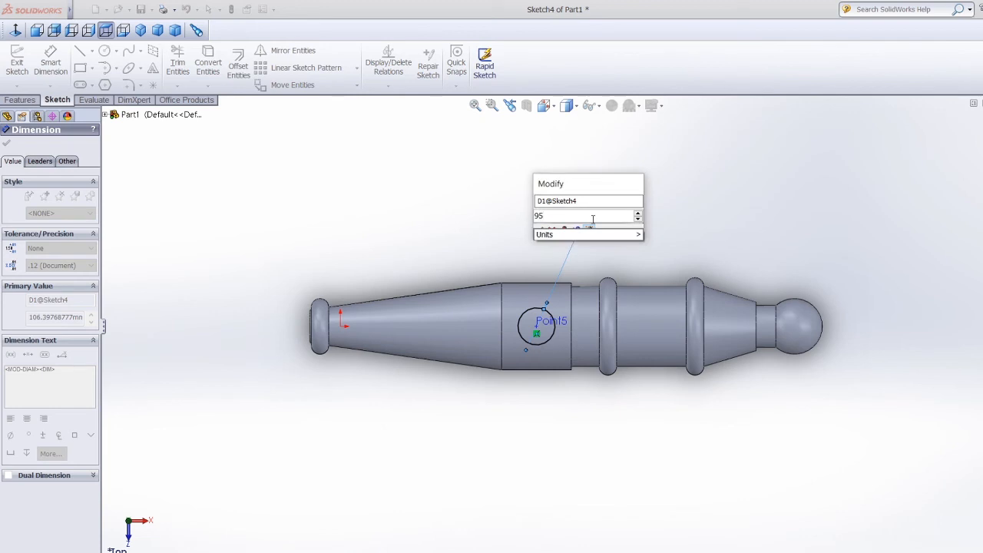
pyautogui.press('Return')
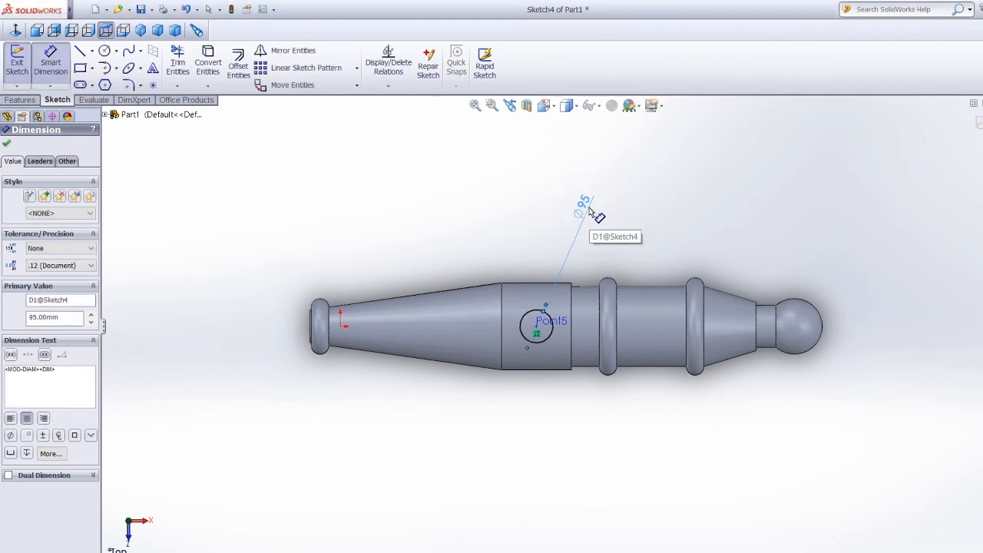
pyautogui.click(7, 145)
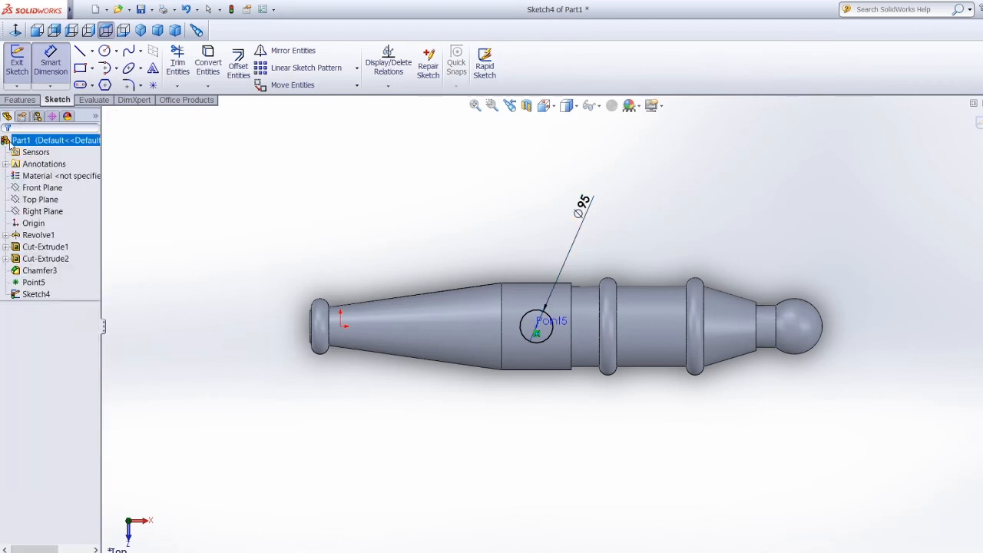
# Cut the 95 mm circle through the barrel as a Mid Plane extruded cut 300 mm deep.
pyautogui.click(29, 101)
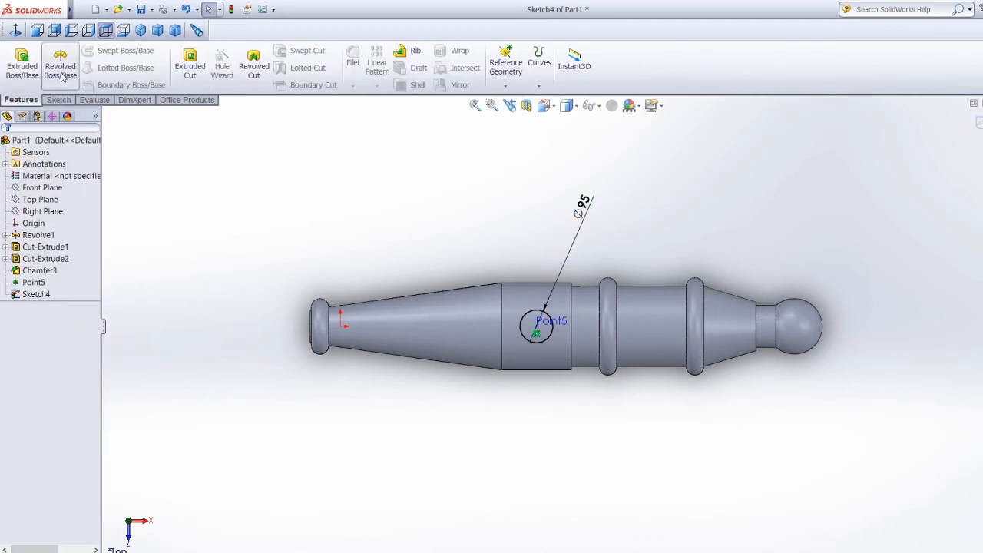
pyautogui.click(197, 67)
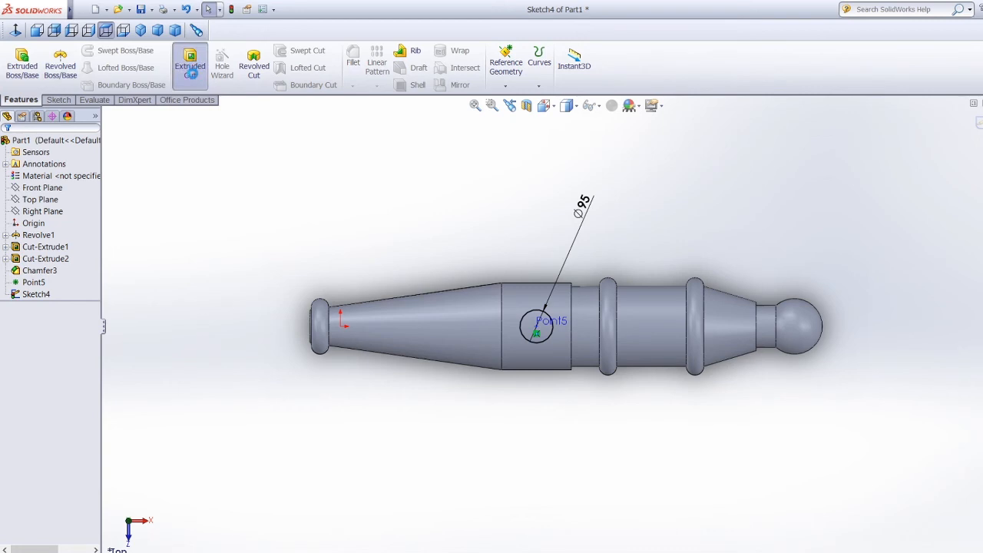
pyautogui.click(76, 210)
pyautogui.click(52, 281)
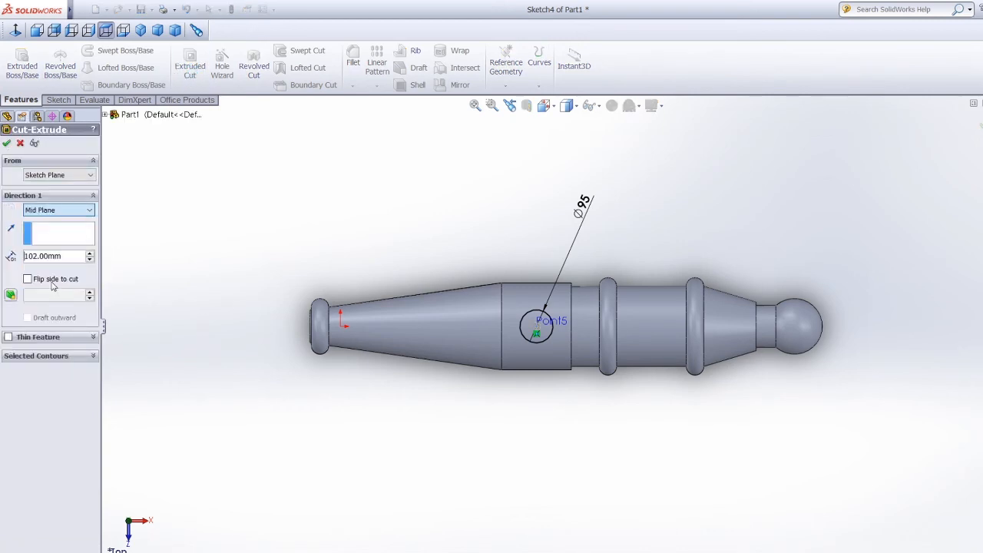
pyautogui.write('300')
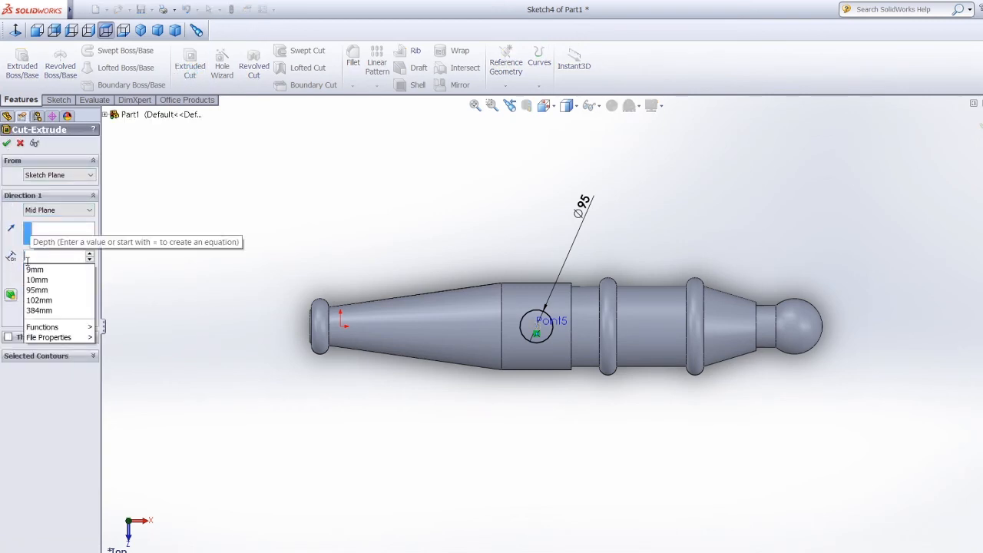
pyautogui.press('Return')
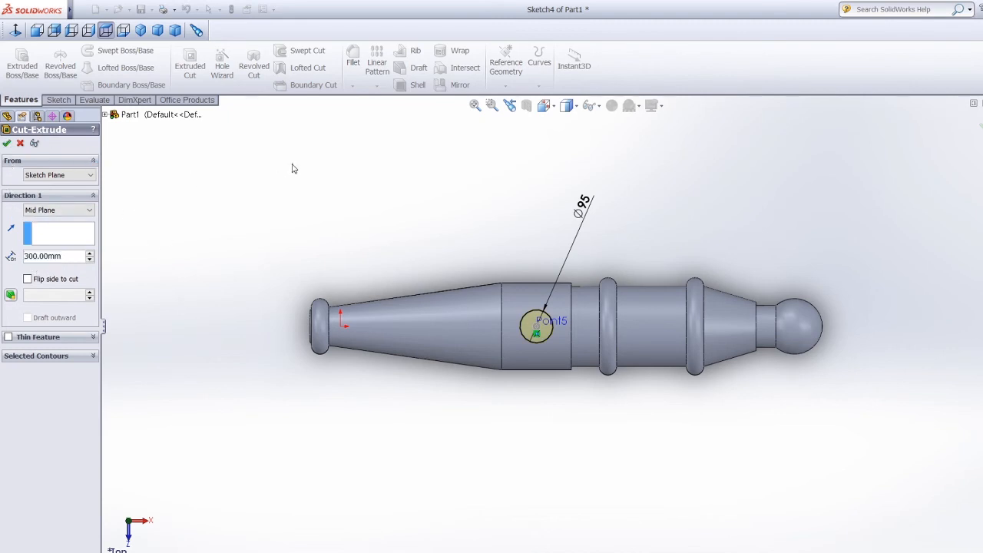
pyautogui.press('Return')
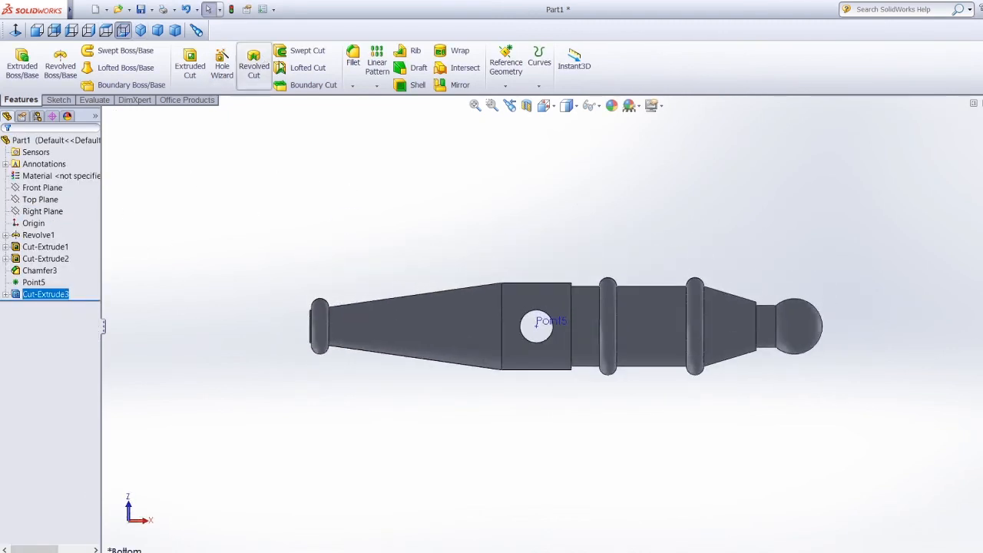
# Chamfer the outer edge of the shoulder beside the cross hole by 10 mm at 45 degrees.
pyautogui.hotkey('ctrl', '7')
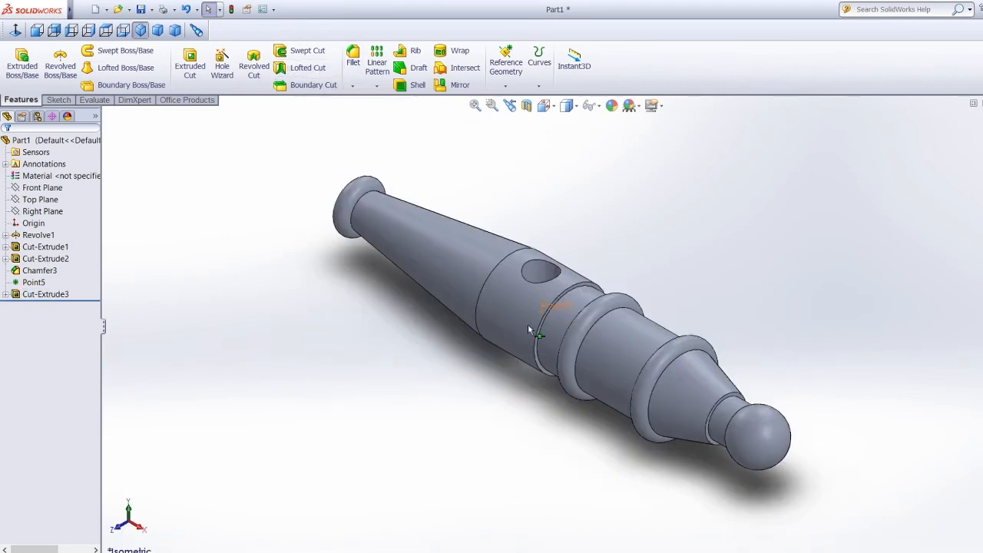
pyautogui.scroll(-5, 395, 275)
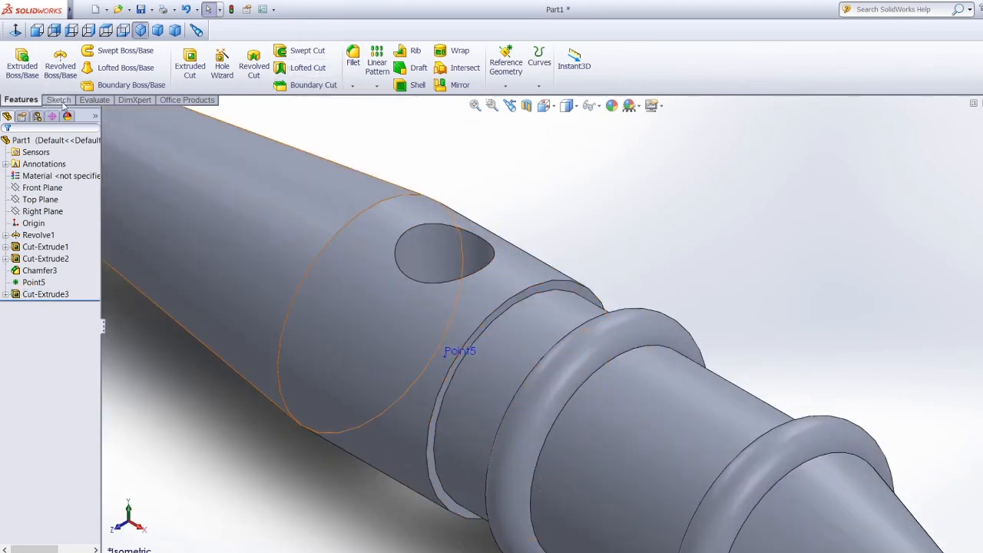
pyautogui.click(61, 100)
pyautogui.click(21, 100)
pyautogui.click(354, 86)
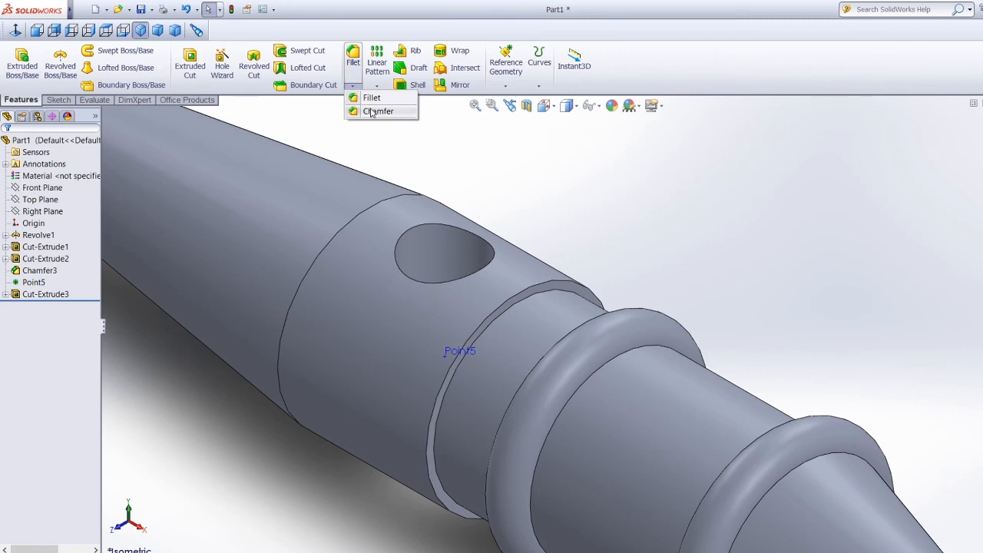
pyautogui.click(372, 112)
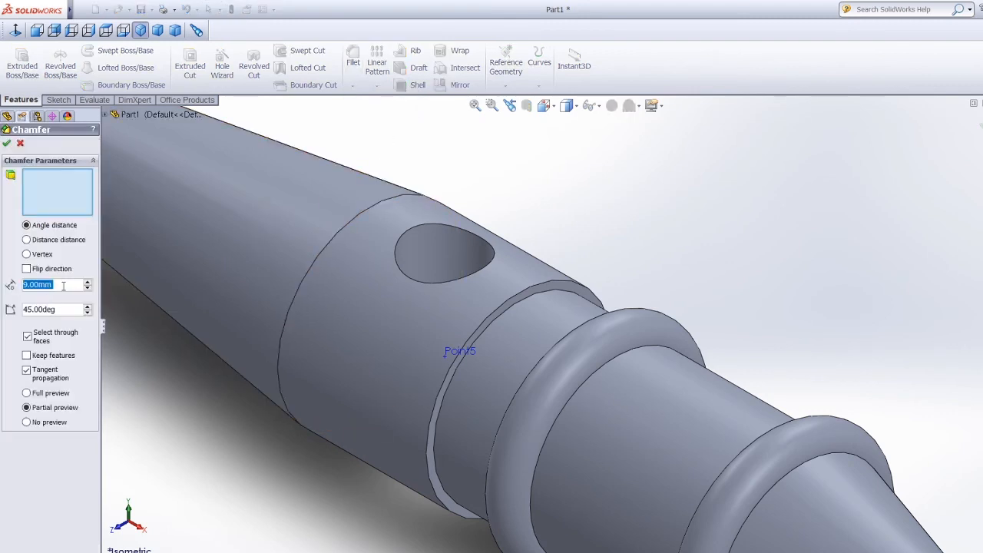
pyautogui.write('10')
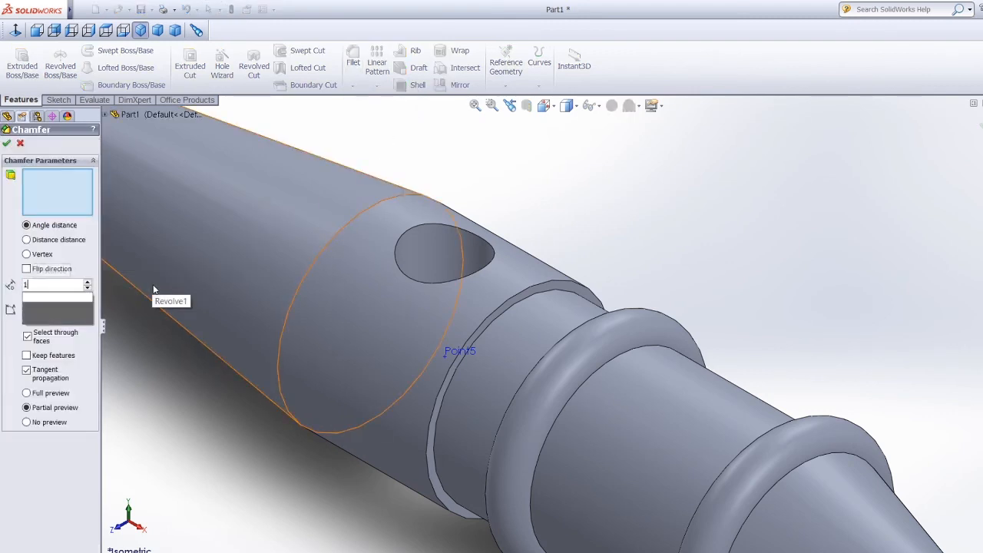
pyautogui.press('Return')
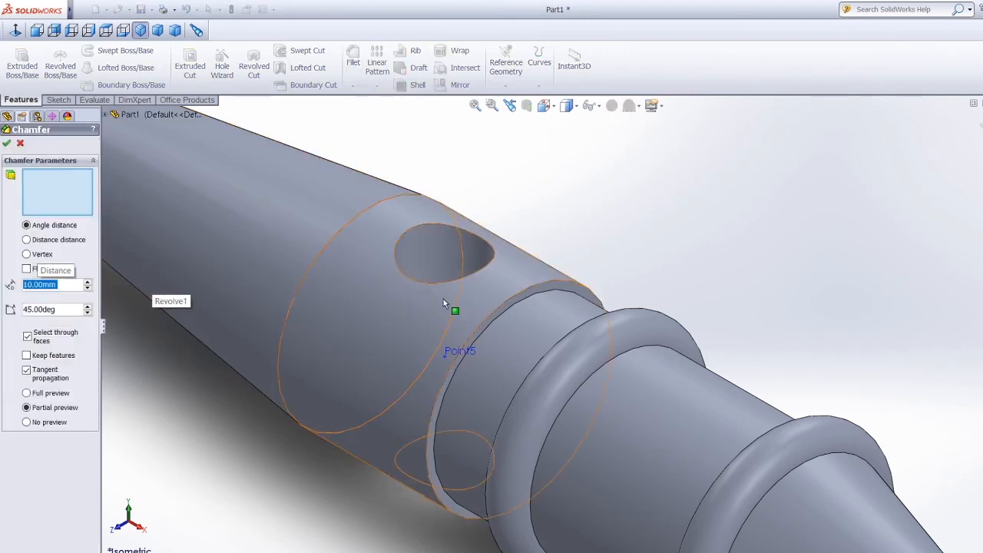
pyautogui.click(499, 305)
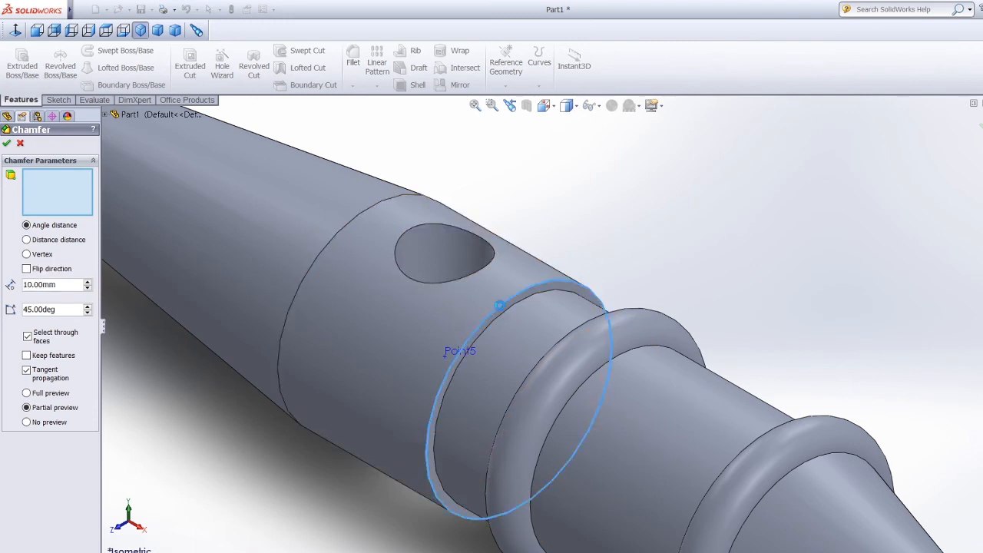
pyautogui.click(5, 144)
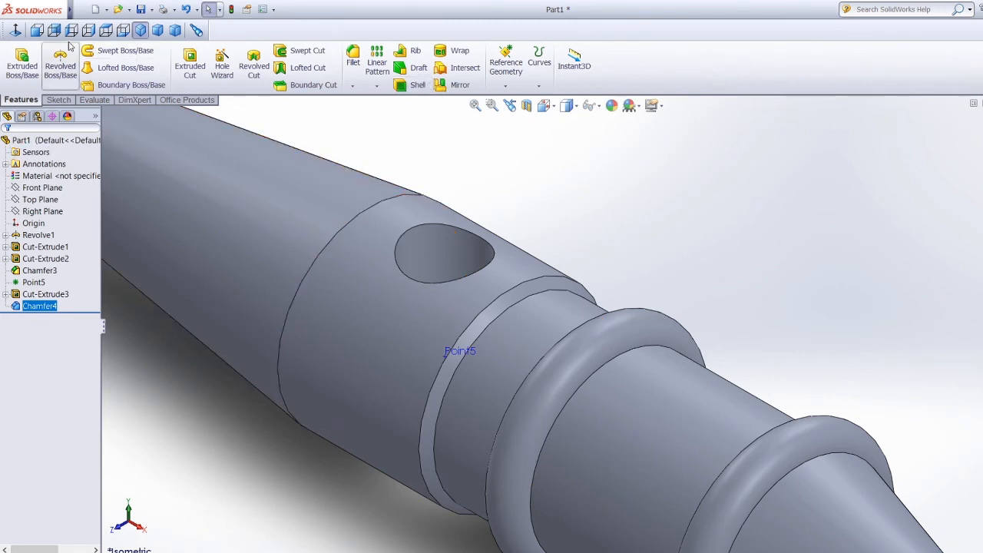
# Colour the whole barrel red (RGB 255, 0, 0), including the new shoulder chamfer.
pyautogui.click(59, 100)
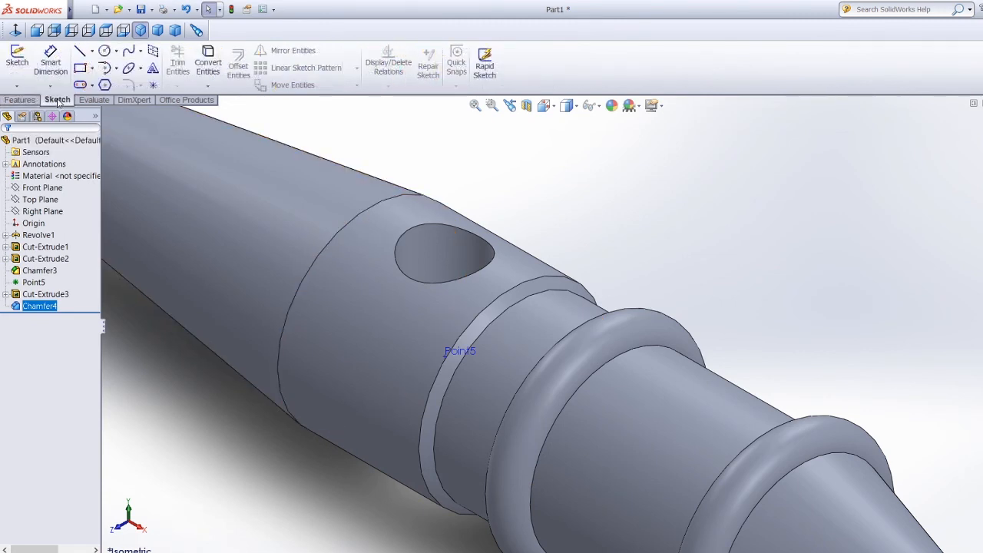
pyautogui.click(144, 32)
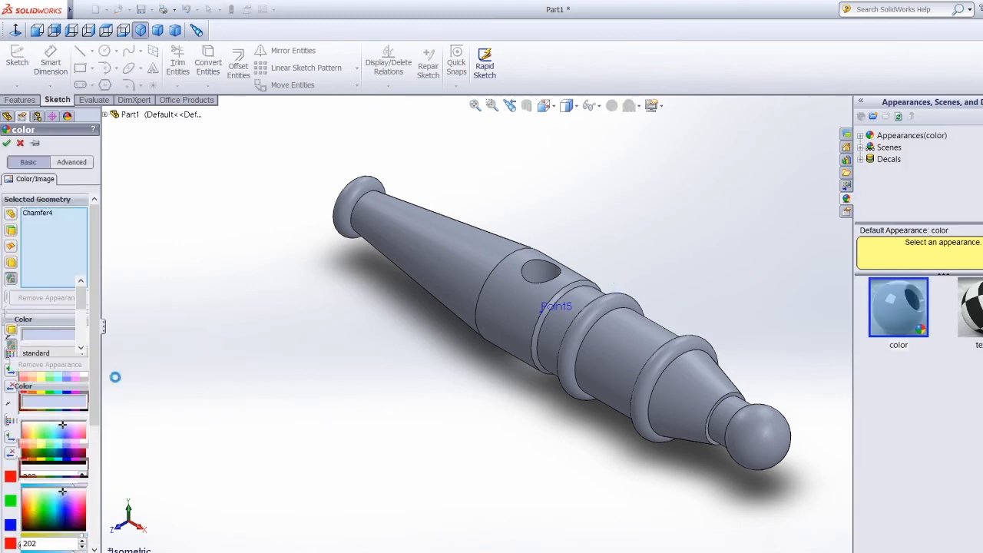
pyautogui.click(31, 410)
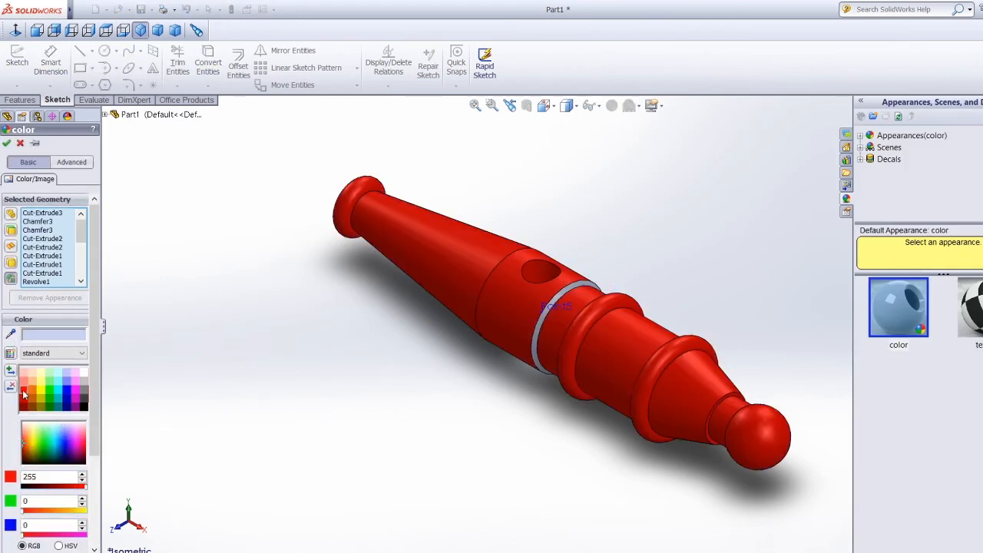
pyautogui.click(566, 318)
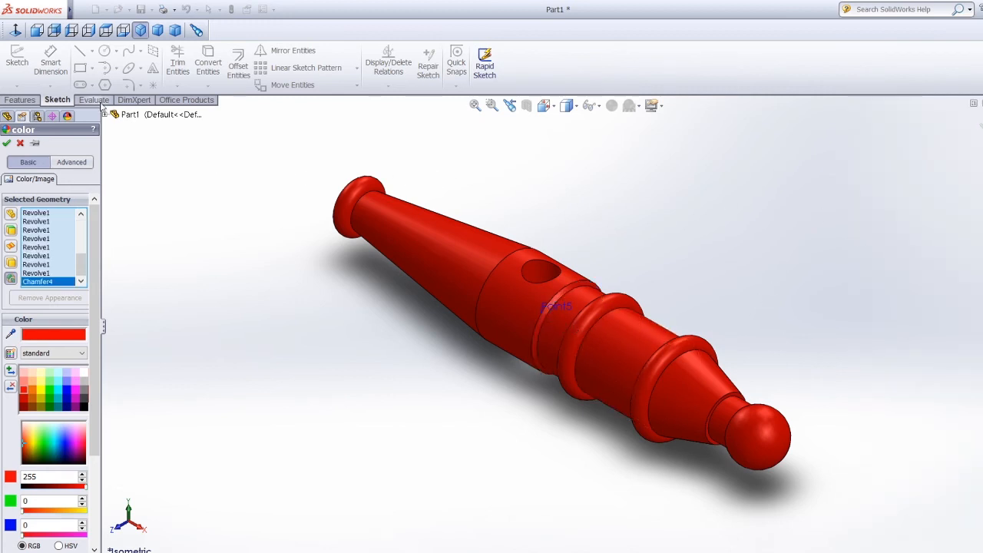
pyautogui.click(6, 143)
# Save the barrel part in the "final" folder as part5.
pyautogui.click(82, 9)
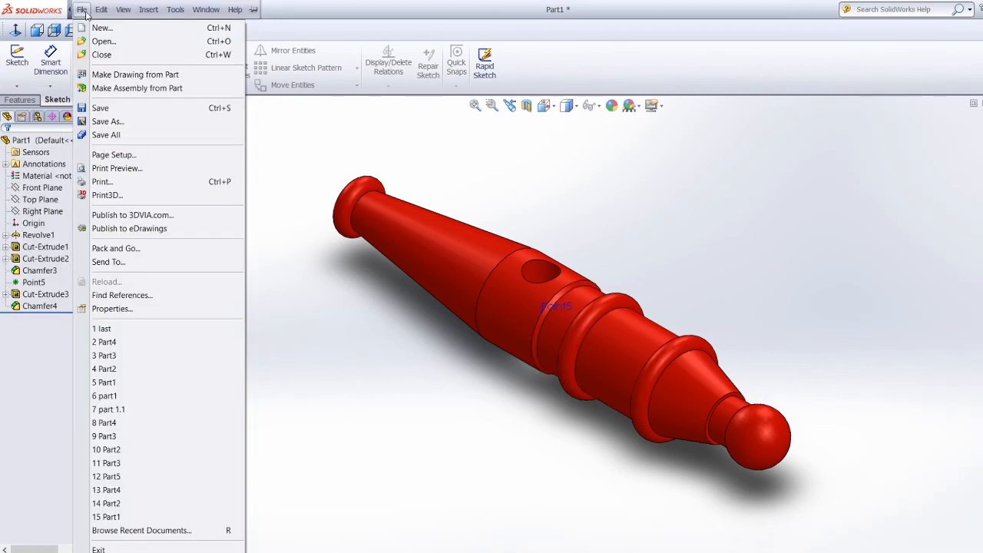
pyautogui.click(82, 9)
pyautogui.click(81, 9)
pyautogui.click(106, 134)
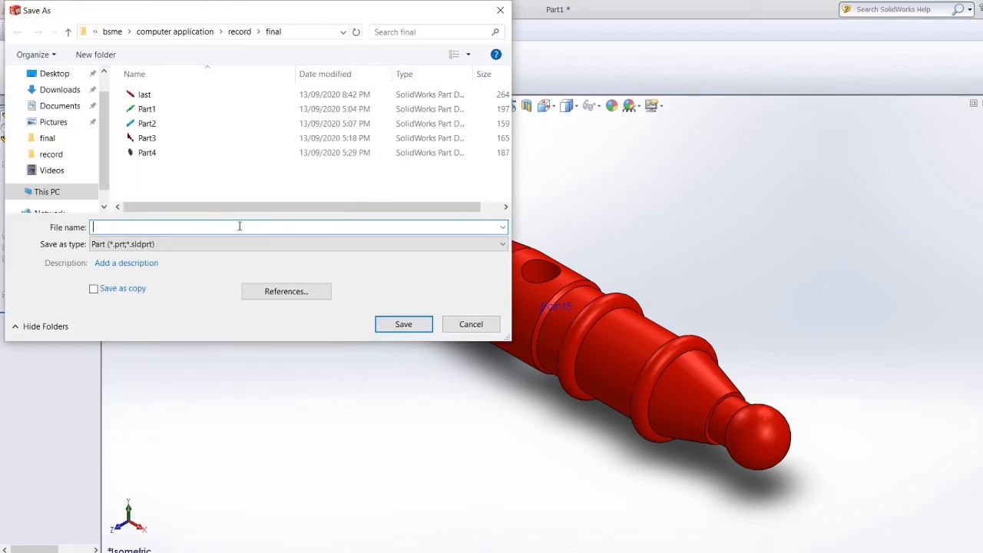
pyautogui.write('part5')
pyautogui.press('Return')
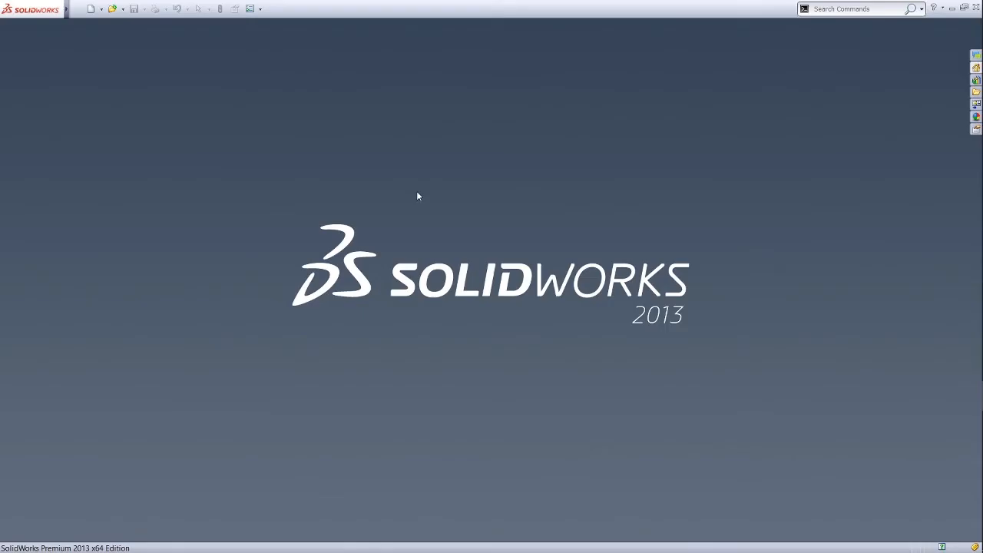
# Create a new assembly and insert Part3 from the "Mortar with wheels" folder as its first component.
pyautogui.click(91, 9)
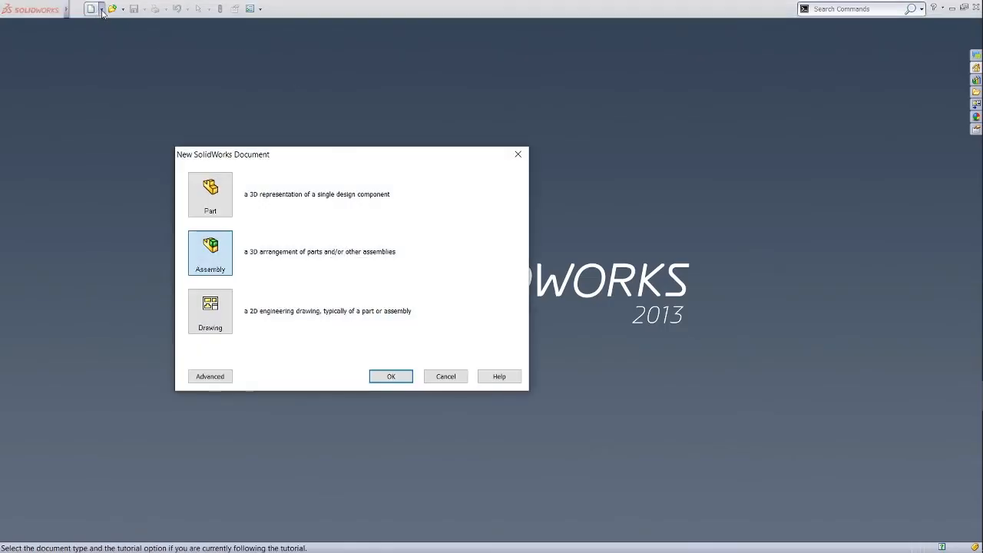
pyautogui.click(389, 376)
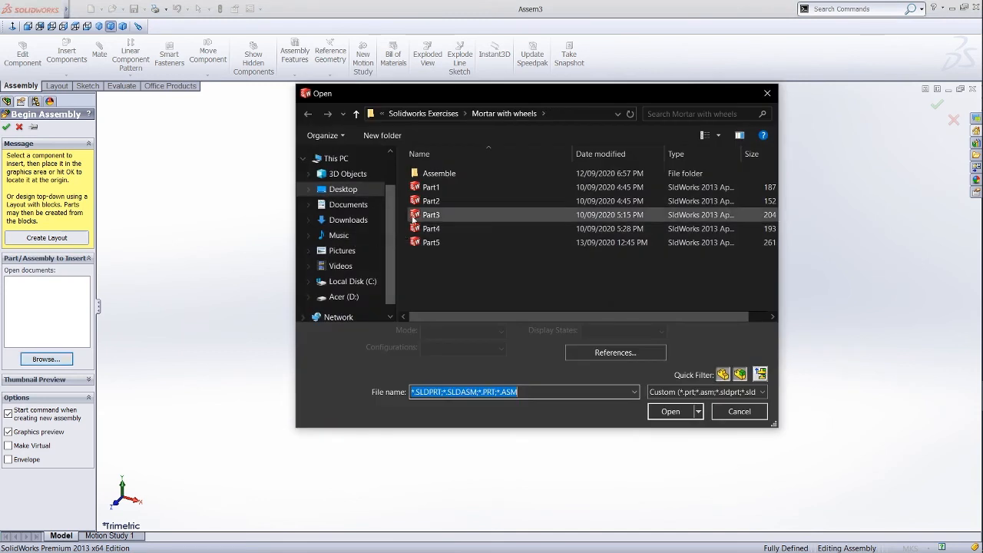
pyautogui.click(461, 215)
pyautogui.click(661, 409)
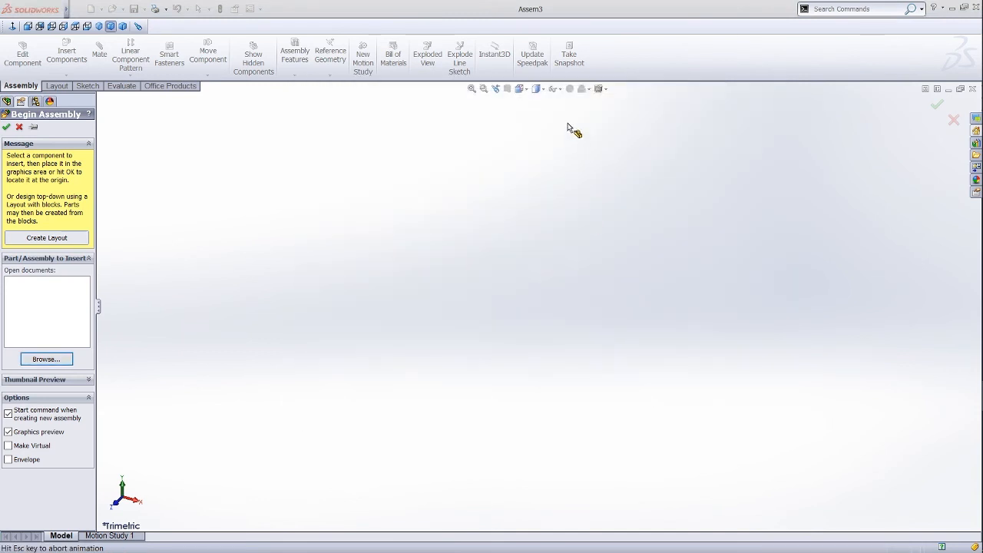
pyautogui.click(558, 90)
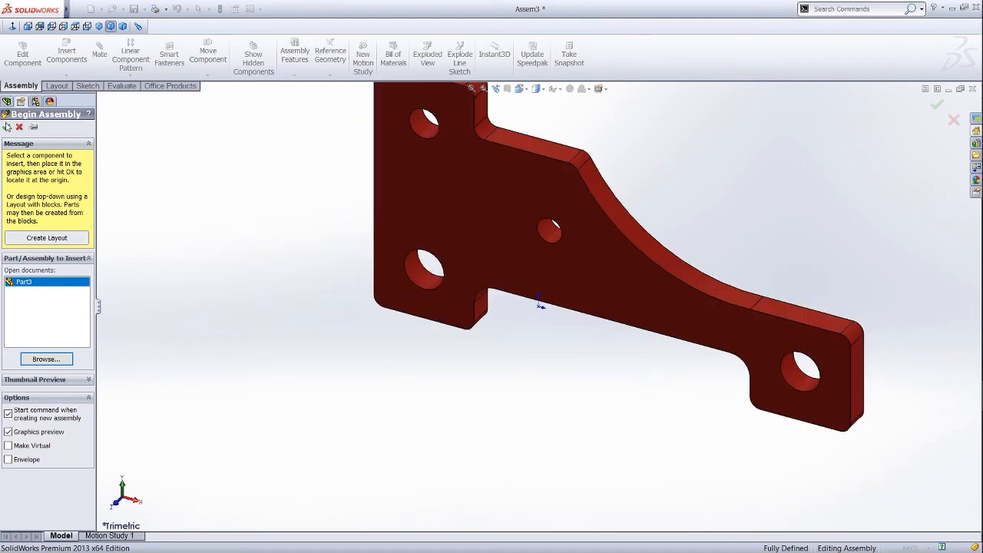
pyautogui.click(343, 198)
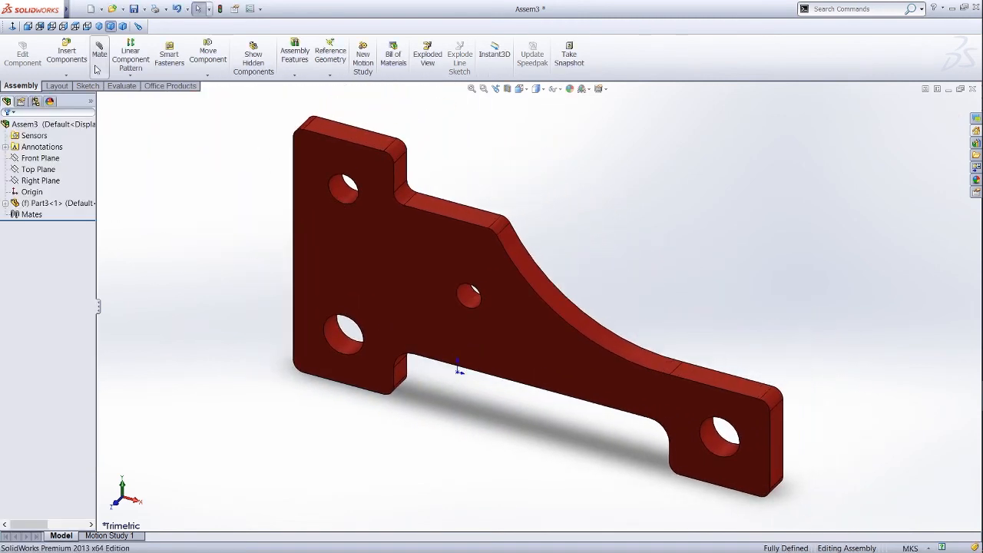
# Insert Part1 beside the side plate and place a second copy of it near the plate's narrow end.
pyautogui.click(66, 52)
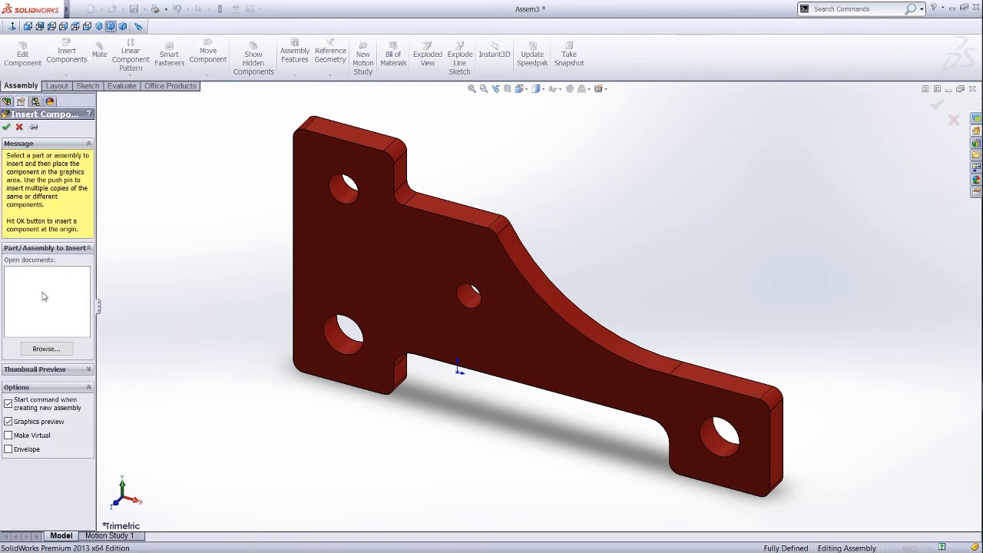
pyautogui.click(46, 349)
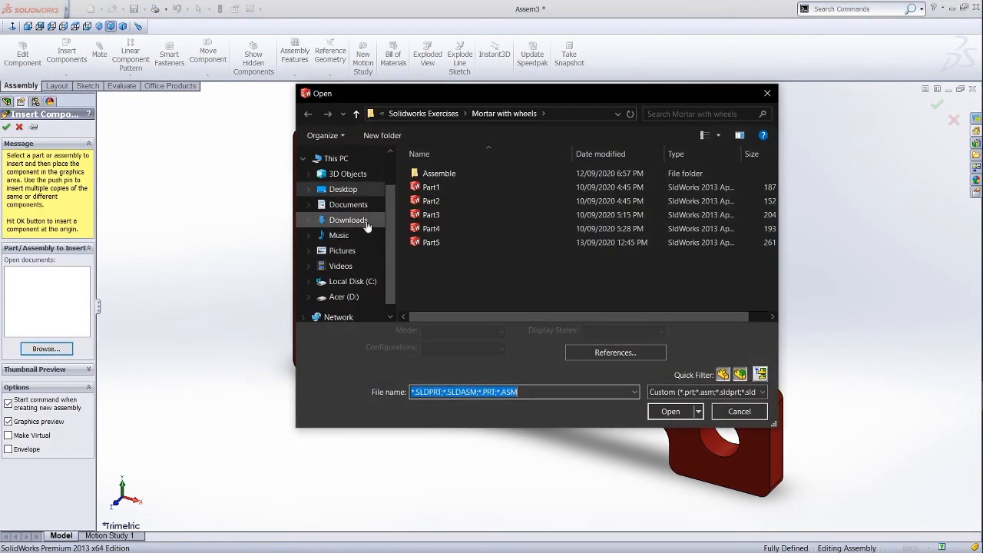
pyautogui.click(443, 213)
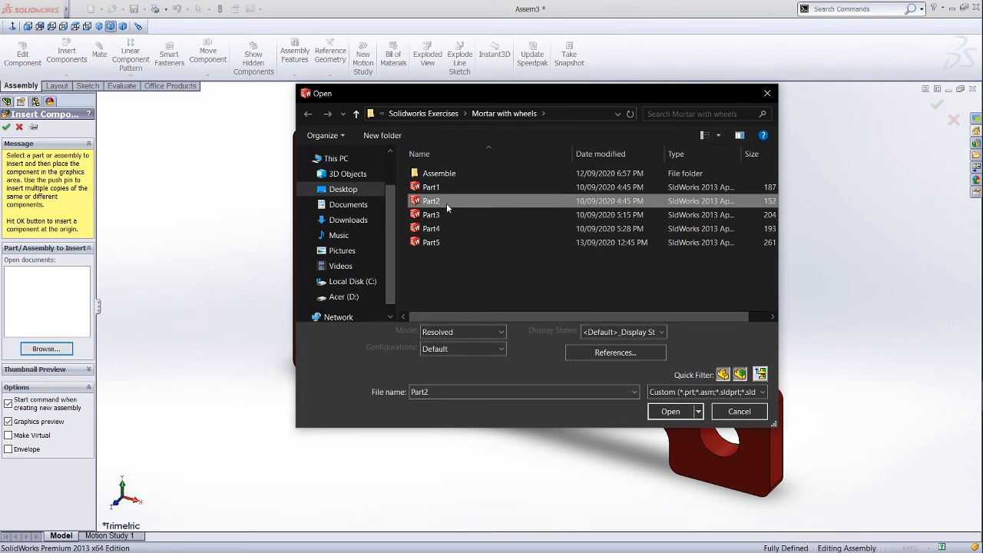
pyautogui.click(431, 187)
pyautogui.click(670, 412)
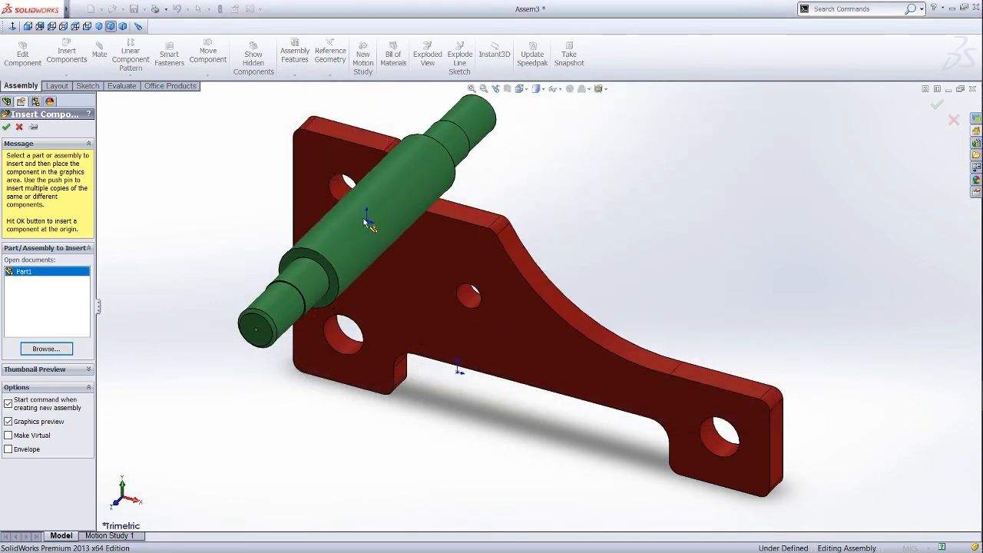
pyautogui.click(270, 231)
pyautogui.keyDown('ctrl'); pyautogui.moveTo(265, 220); pyautogui.dragTo(756, 254); pyautogui.keyUp('ctrl')
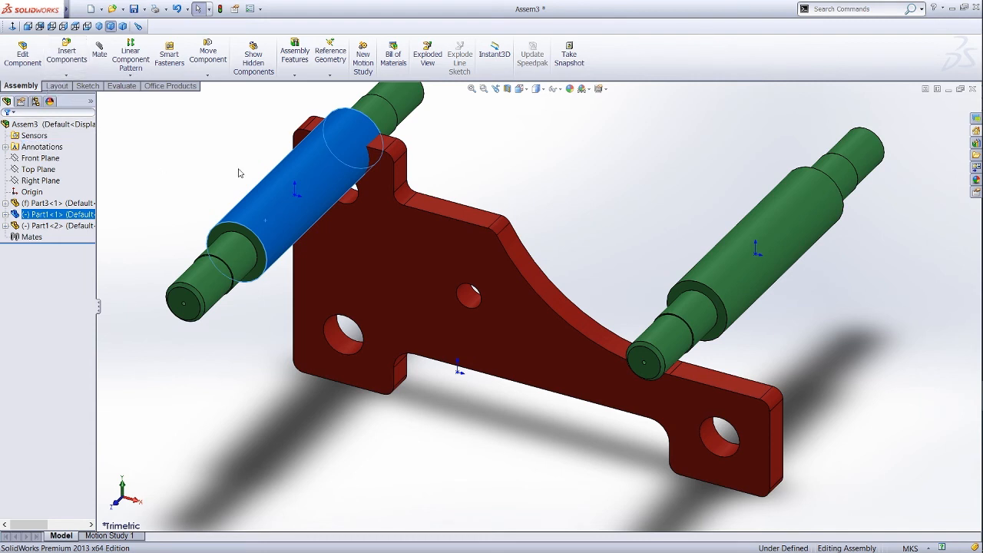
pyautogui.click(199, 215)
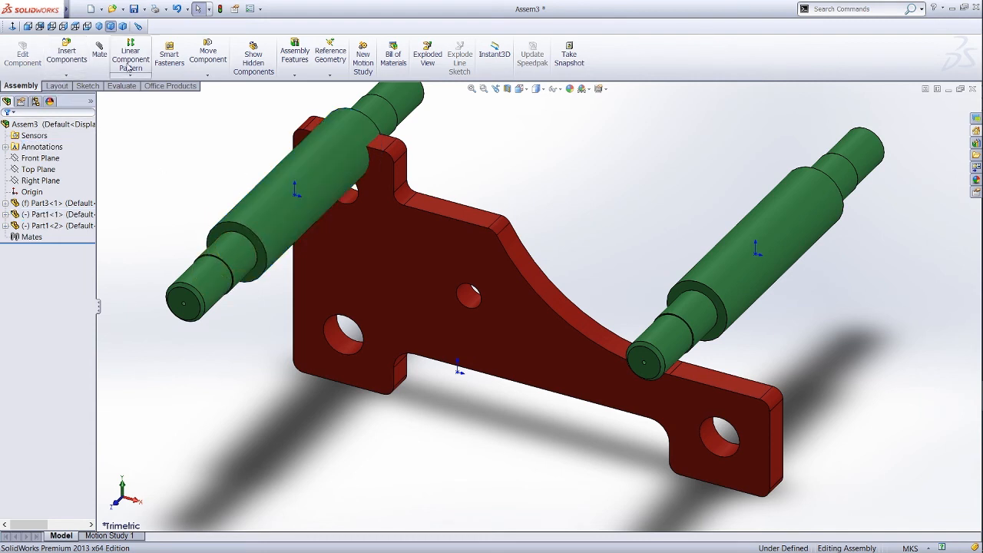
# Mate the first axle's shoulder face coincident with the back face of the side plate.
pyautogui.click(99, 53)
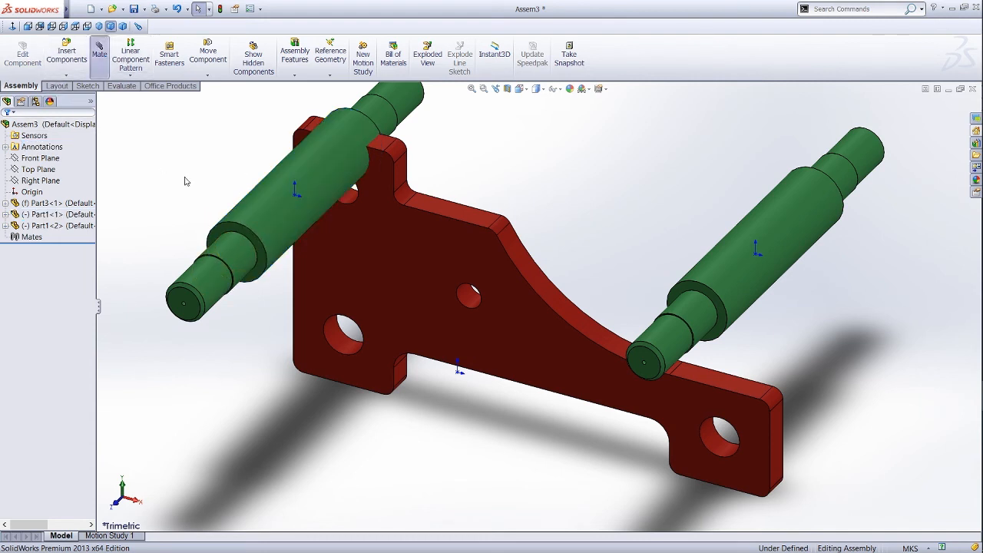
pyautogui.click(230, 237)
pyautogui.moveTo(384, 203); pyautogui.dragTo(367, 248, button='middle')
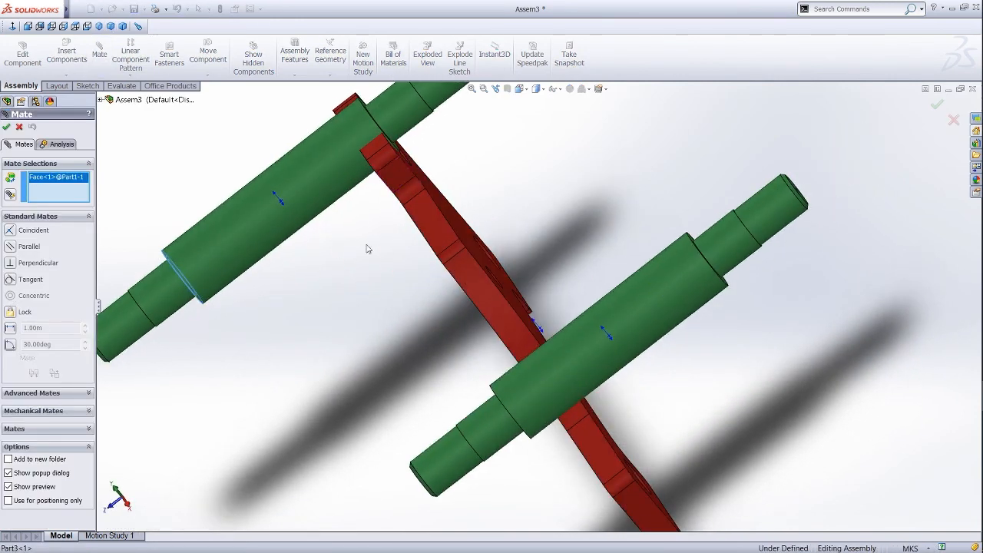
pyautogui.click(445, 207)
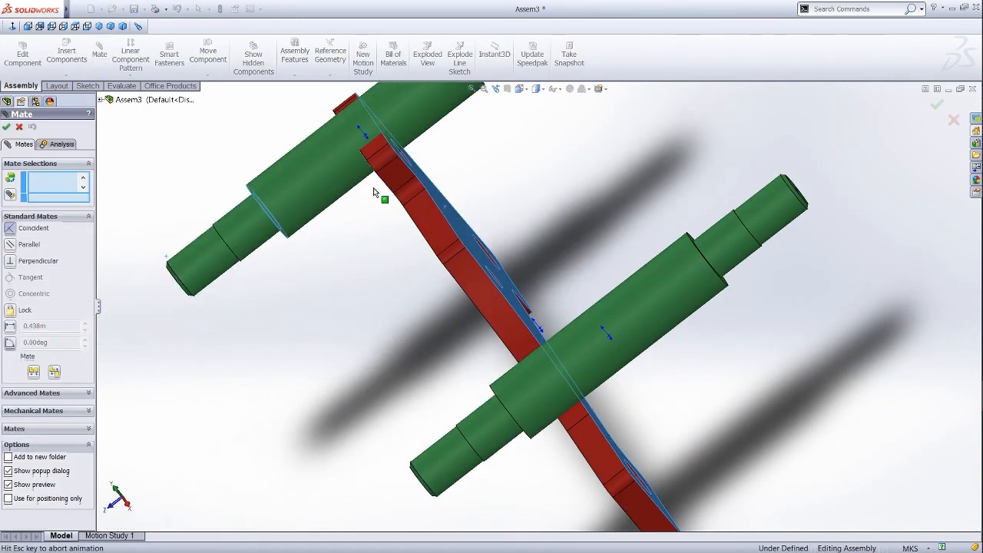
pyautogui.click(7, 128)
# Mate the first axle concentric with the large lower hole at the side plate's wide end.
pyautogui.moveTo(125, 184); pyautogui.dragTo(342, 294, button='middle')
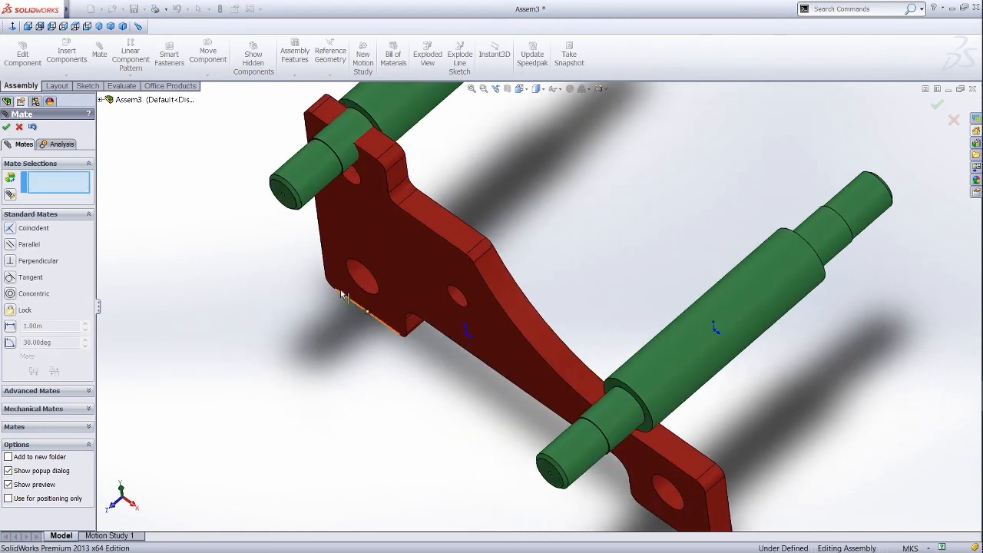
pyautogui.click(367, 283)
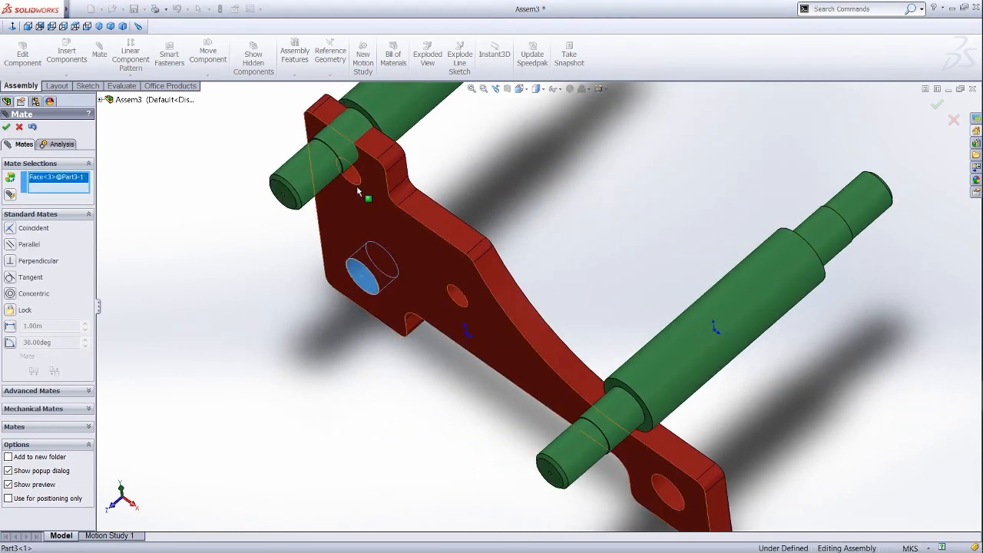
pyautogui.click(343, 147)
pyautogui.click(8, 129)
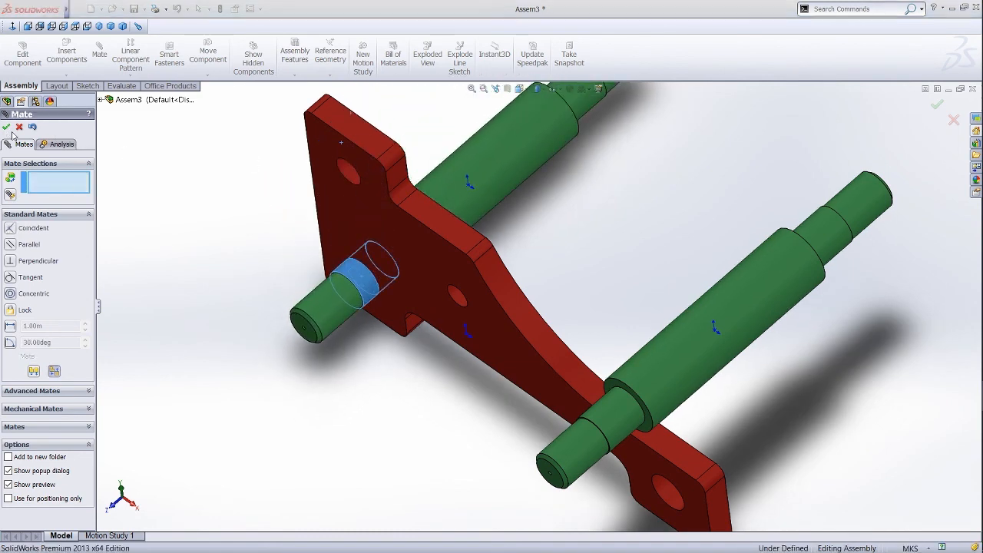
# Mate the second axle's shoulder face coincident with the back face of the side plate.
pyautogui.click(648, 429)
pyautogui.moveTo(610, 410); pyautogui.dragTo(538, 314, button='middle')
pyautogui.click(558, 294)
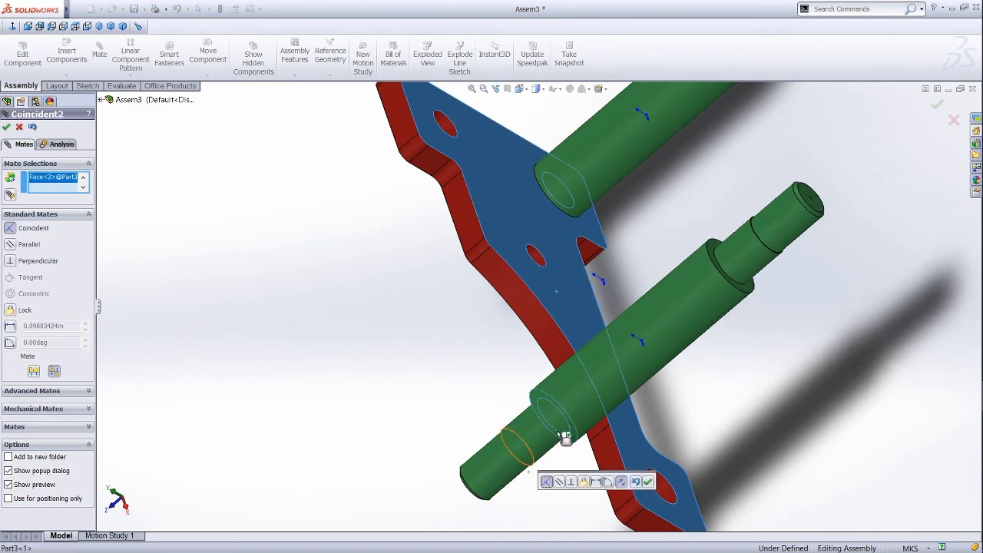
pyautogui.moveTo(558, 434); pyautogui.dragTo(651, 478, button='middle')
pyautogui.click(648, 482)
# Mate the second axle concentric with the hole at the side plate's narrow end.
pyautogui.click(544, 439)
pyautogui.scroll(2, 560, 502)
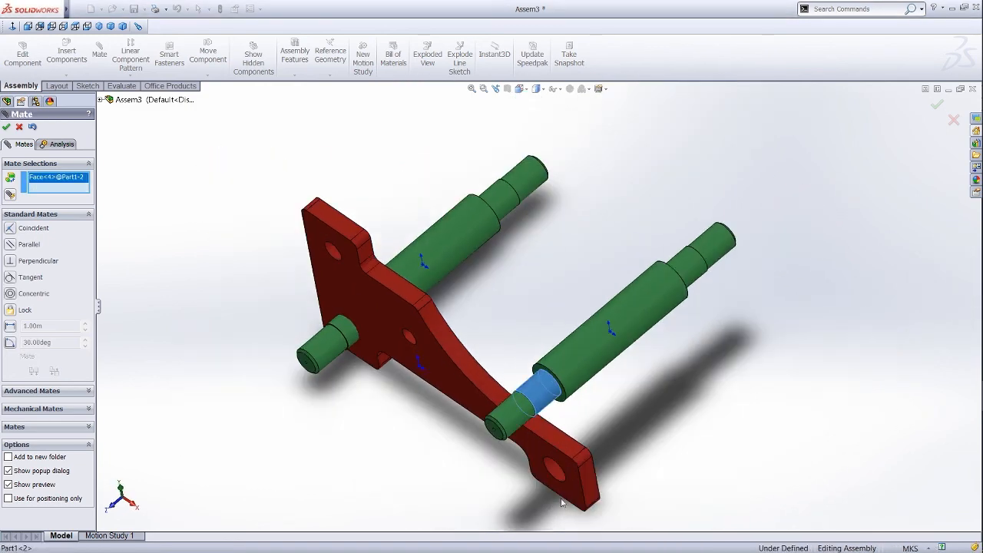
pyautogui.click(556, 469)
pyautogui.rightClick(567, 470)
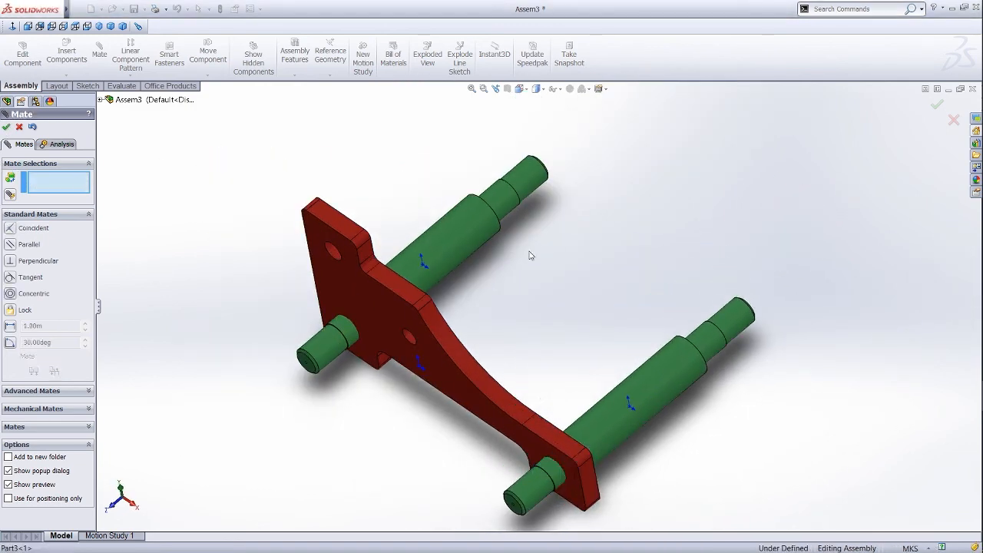
# Insert the crossbar Part2 and place it beside the upper hole at the side plate's wide end.
pyautogui.moveTo(530, 255); pyautogui.dragTo(249, 221, button='middle')
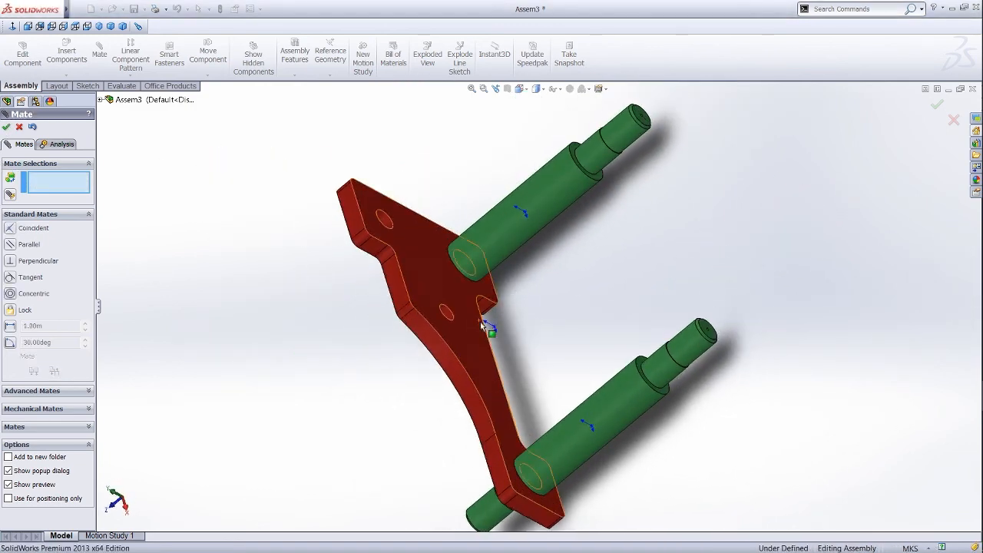
pyautogui.click(19, 127)
pyautogui.click(67, 54)
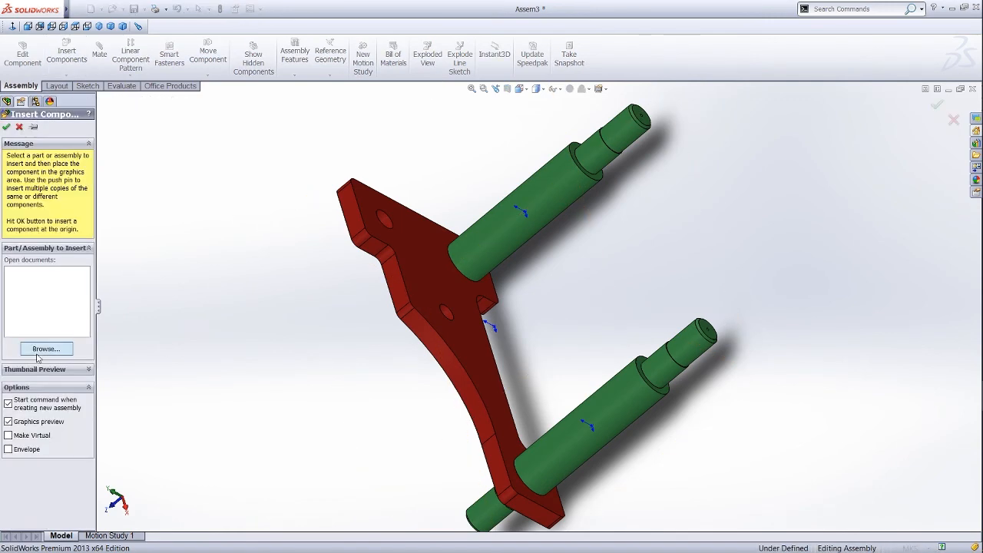
pyautogui.click(39, 350)
pyautogui.click(431, 200)
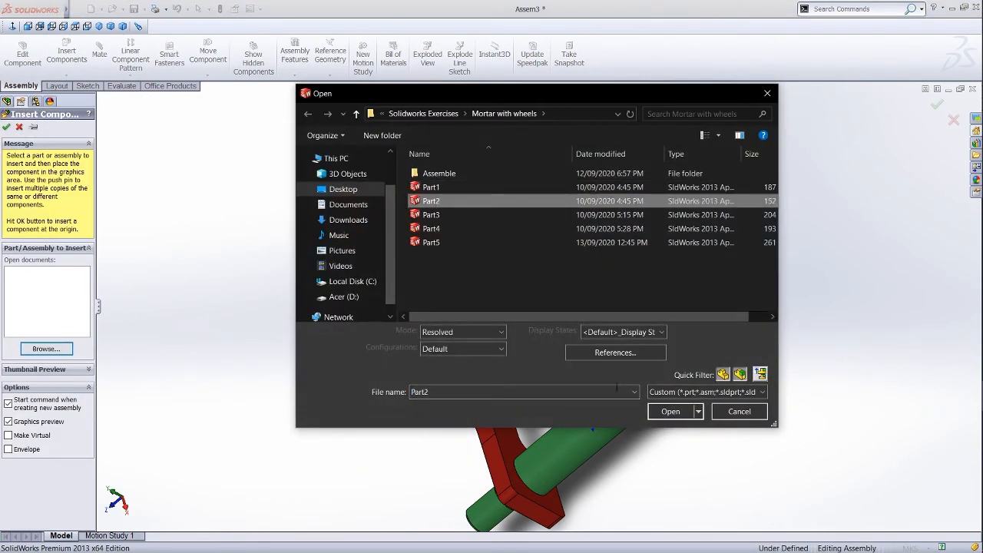
pyautogui.click(663, 415)
pyautogui.moveTo(630, 282); pyautogui.dragTo(637, 245, button='middle')
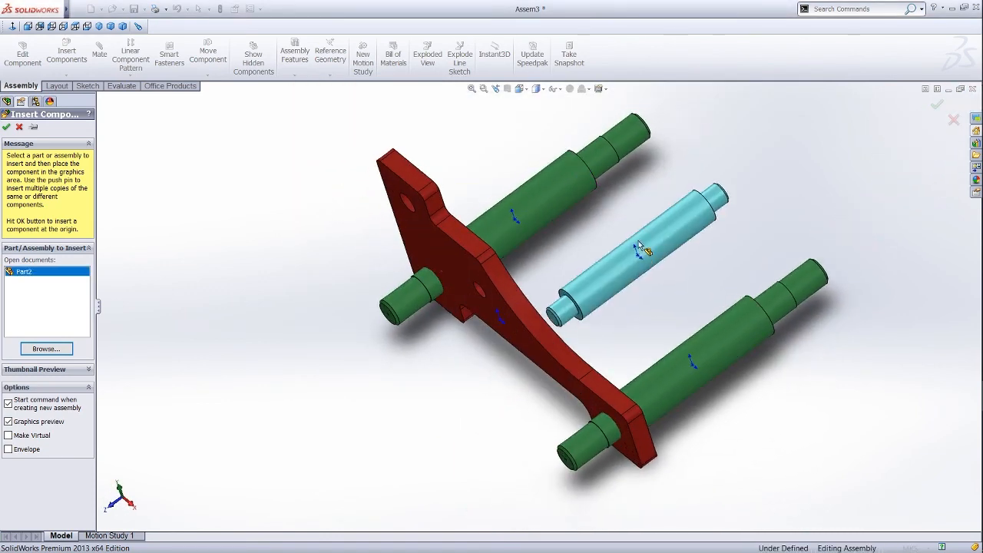
pyautogui.moveTo(529, 127); pyautogui.dragTo(507, 303, button='middle')
pyautogui.scroll(-4, 439, 280)
pyautogui.click(530, 244)
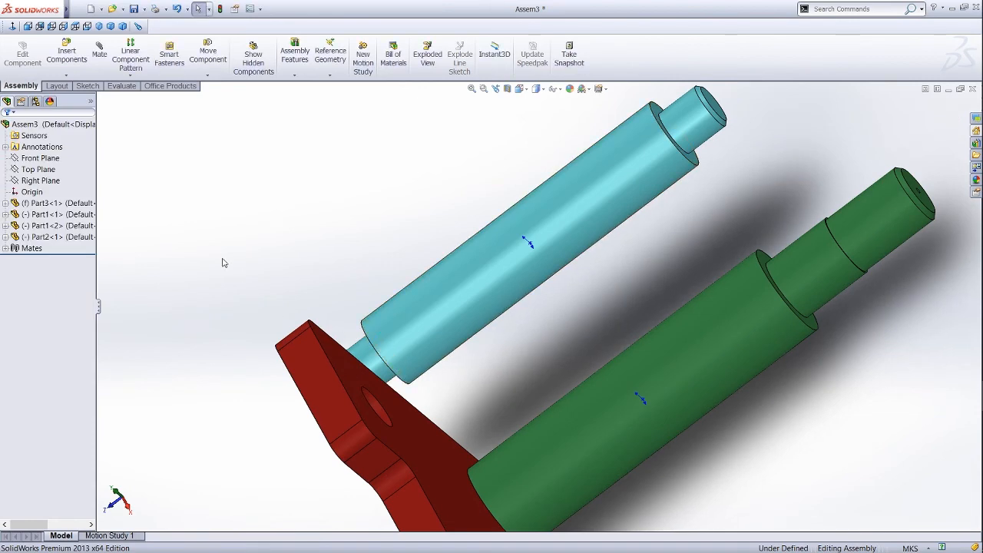
# Mate the crossbar's shoulder face coincident with the back face of the side plate.
pyautogui.hotkey('ctrl', '7')
pyautogui.click(99, 51)
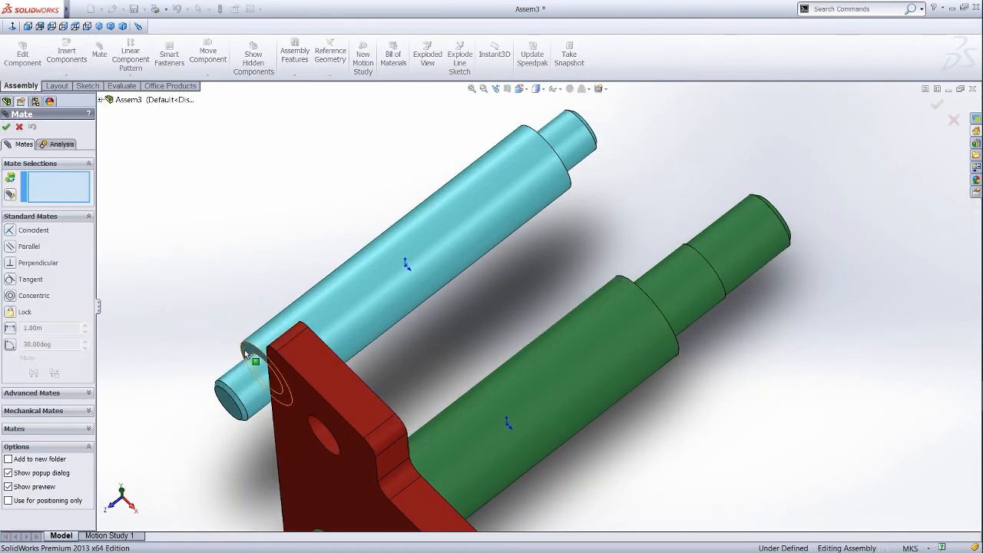
pyautogui.click(253, 351)
pyautogui.click(364, 362)
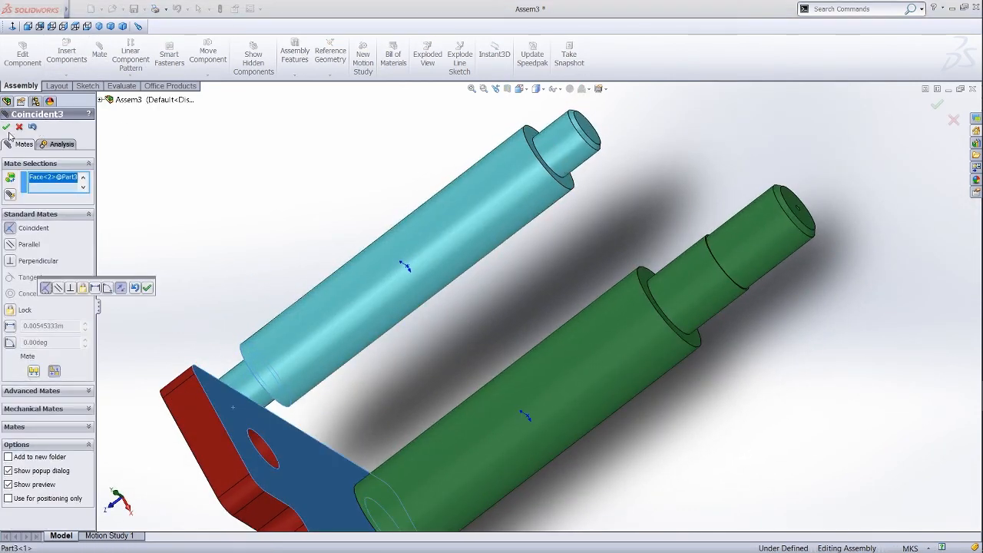
pyautogui.click(7, 129)
# Mate the crossbar's stepped end concentric with the upper hole at the side plate's wide end.
pyautogui.moveTo(217, 281); pyautogui.dragTo(290, 327, button='middle')
pyautogui.click(252, 385)
pyautogui.click(359, 458)
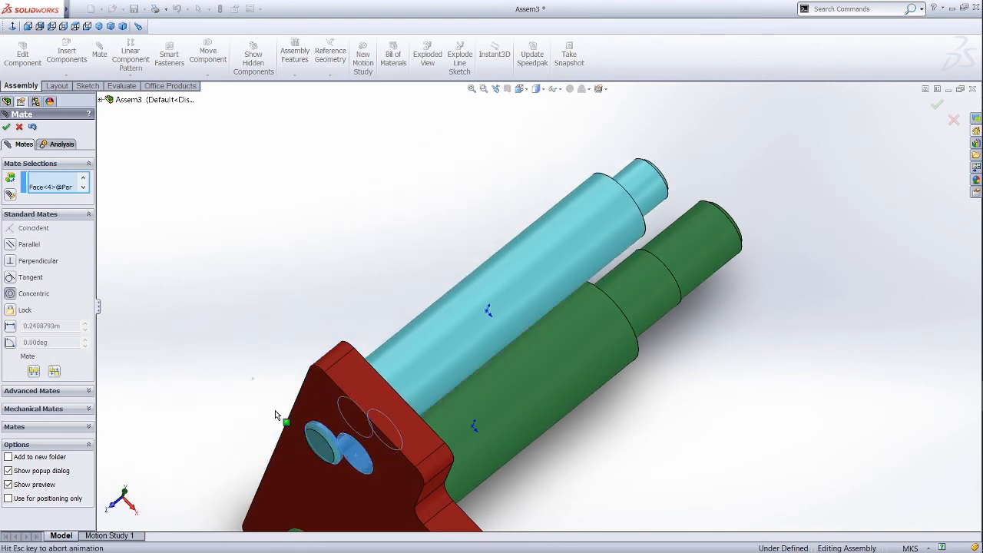
pyautogui.click(7, 128)
# Finish mating and place a copy of the side plate near the free ends of the axles and crossbar.
pyautogui.moveTo(584, 446); pyautogui.dragTo(323, 278, button='middle')
pyautogui.click(6, 128)
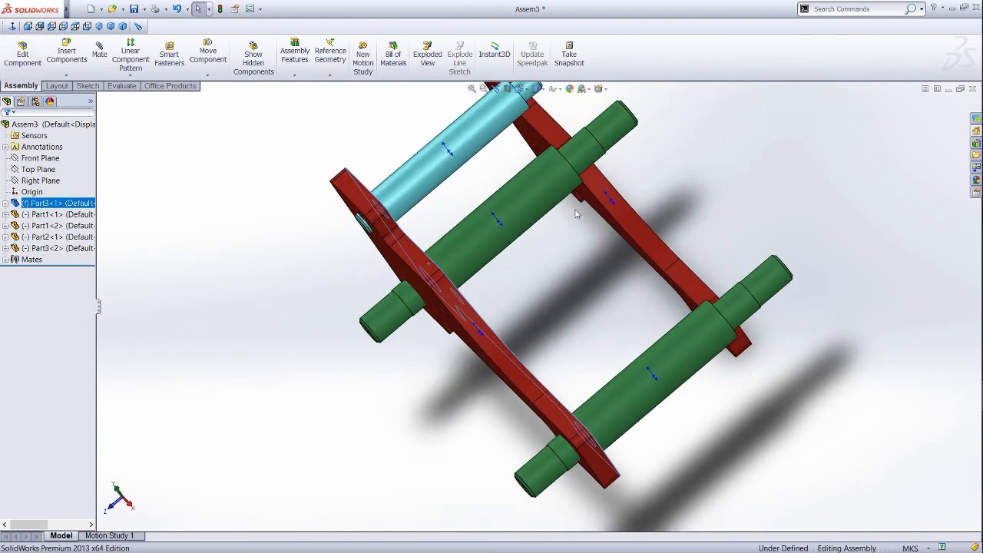
pyautogui.press('z')
pyautogui.click(359, 143)
# Mate the inner face of the second side plate coincident with the shoulder face at the crossbar's free end.
pyautogui.click(101, 60)
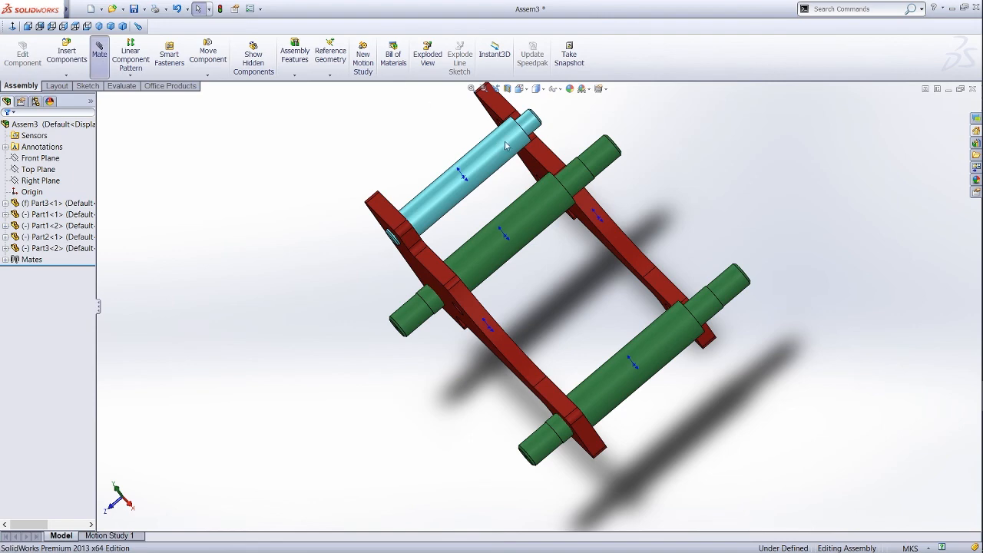
pyautogui.scroll(-4, 508, 145)
pyautogui.moveTo(498, 224); pyautogui.dragTo(534, 332, button='middle')
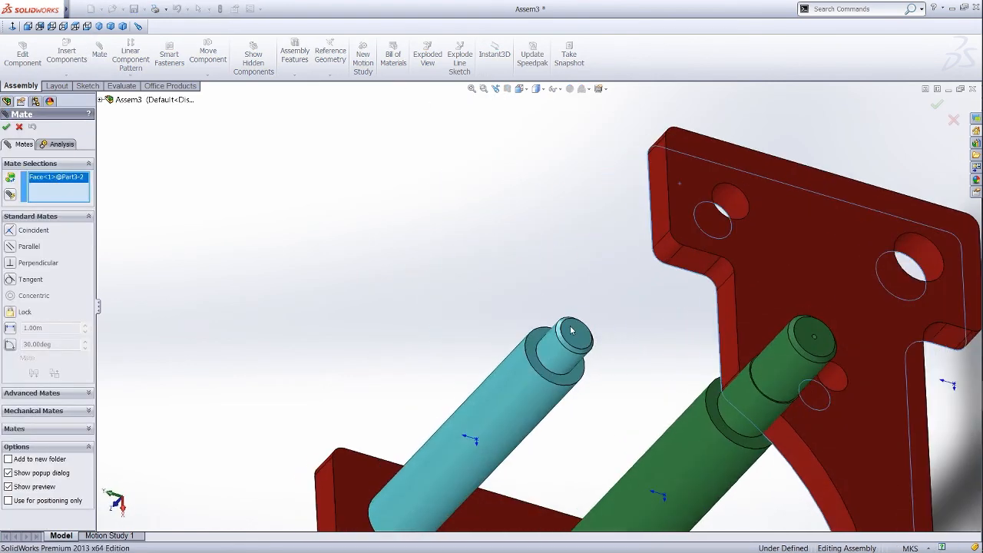
pyautogui.click(535, 340)
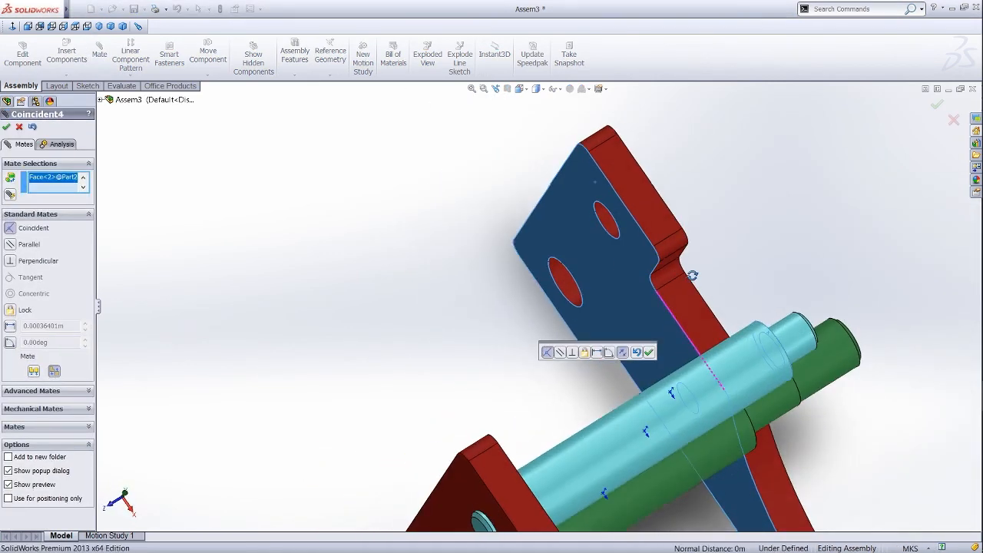
pyautogui.click(6, 127)
pyautogui.click(569, 226)
pyautogui.moveTo(568, 226); pyautogui.dragTo(642, 367, button='middle')
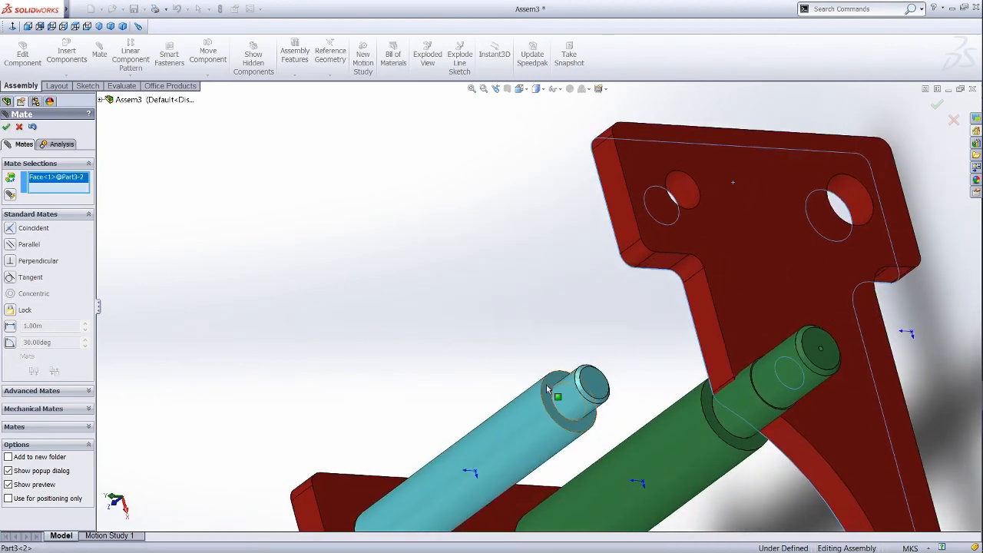
pyautogui.click(548, 390)
pyautogui.click(20, 128)
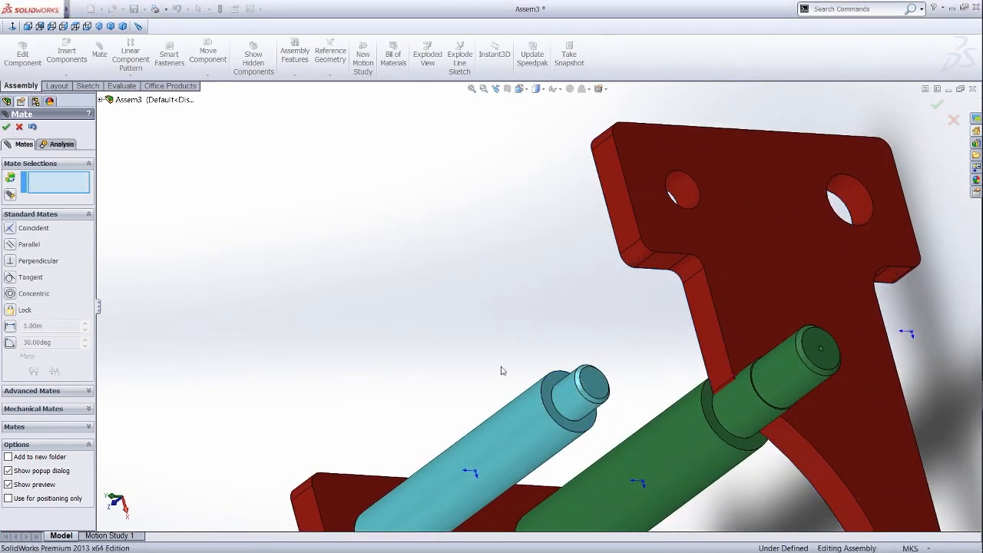
# Mate the second side plate's upper hole concentric with the crossbar's free end and finish mating.
pyautogui.moveTo(501, 371); pyautogui.dragTo(459, 307, button='middle')
pyautogui.click(396, 240)
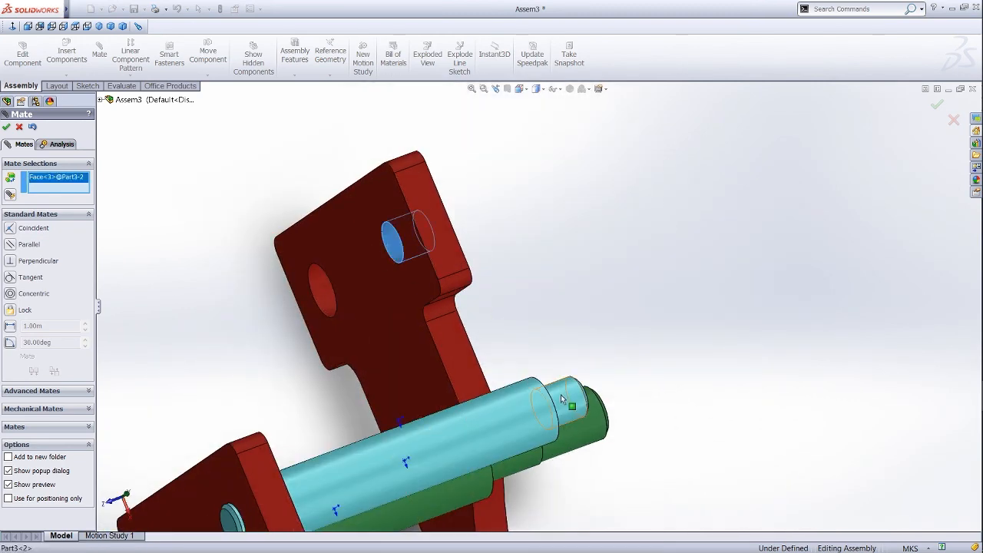
pyautogui.click(562, 399)
pyautogui.click(6, 126)
pyautogui.scroll(5, 510, 402)
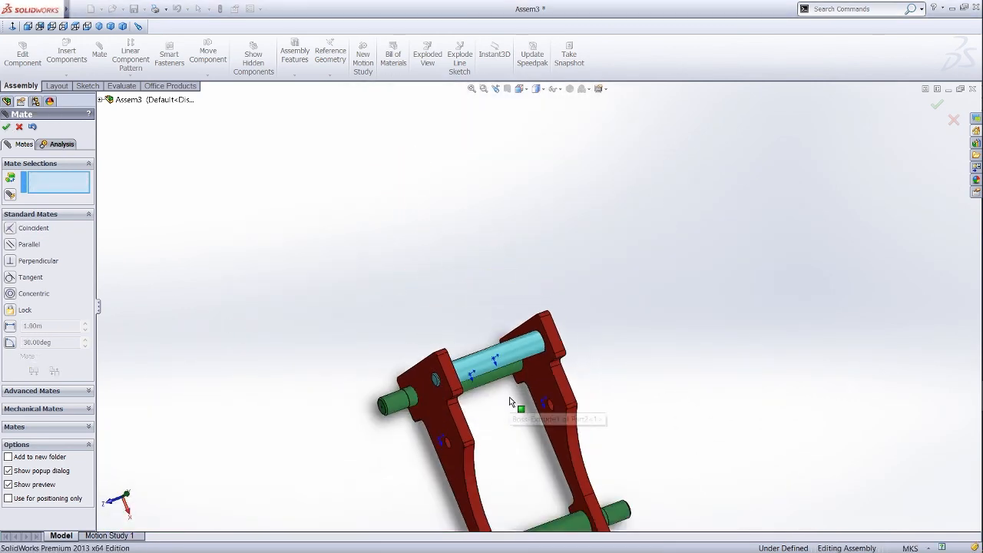
pyautogui.moveTo(509, 402); pyautogui.dragTo(553, 315, button='middle')
pyautogui.moveTo(592, 472); pyautogui.dragTo(644, 487, button='middle')
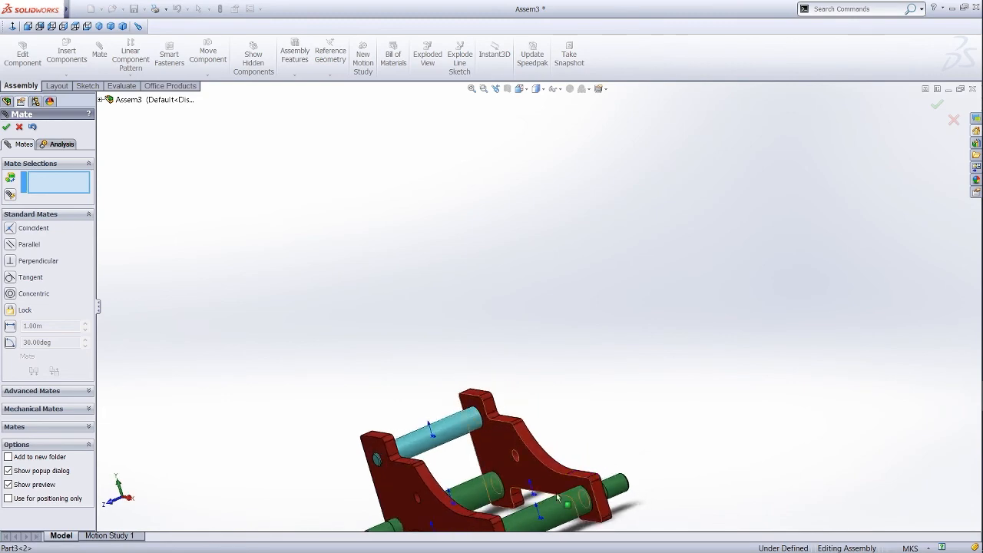
pyautogui.keyDown('ctrl'); pyautogui.moveTo(448, 497); pyautogui.dragTo(500, 315, button='middle'); pyautogui.keyUp('ctrl')
pyautogui.click(6, 127)
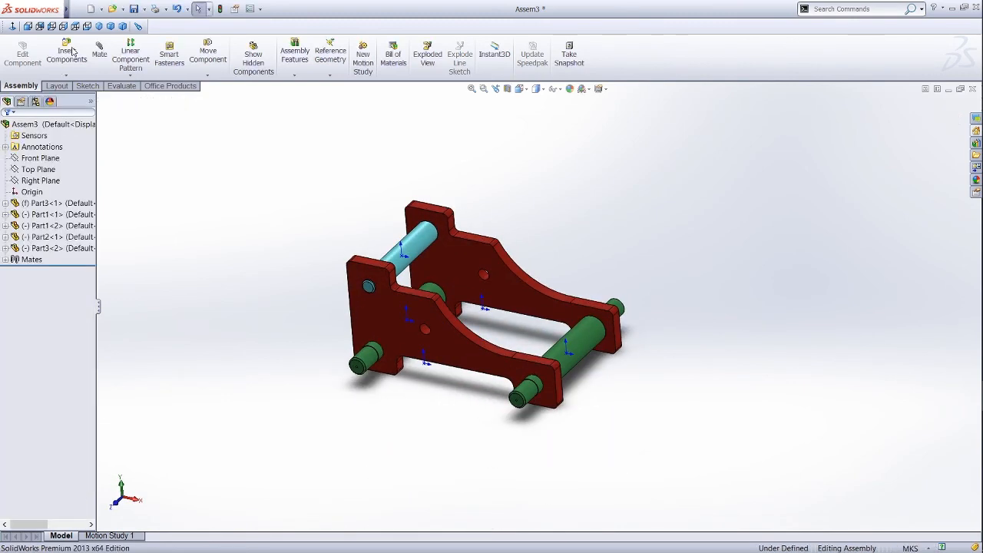
# Insert the wheel Part4 and place it in front of the first axle's end at the side plate's wide end.
pyautogui.click(67, 54)
pyautogui.click(46, 349)
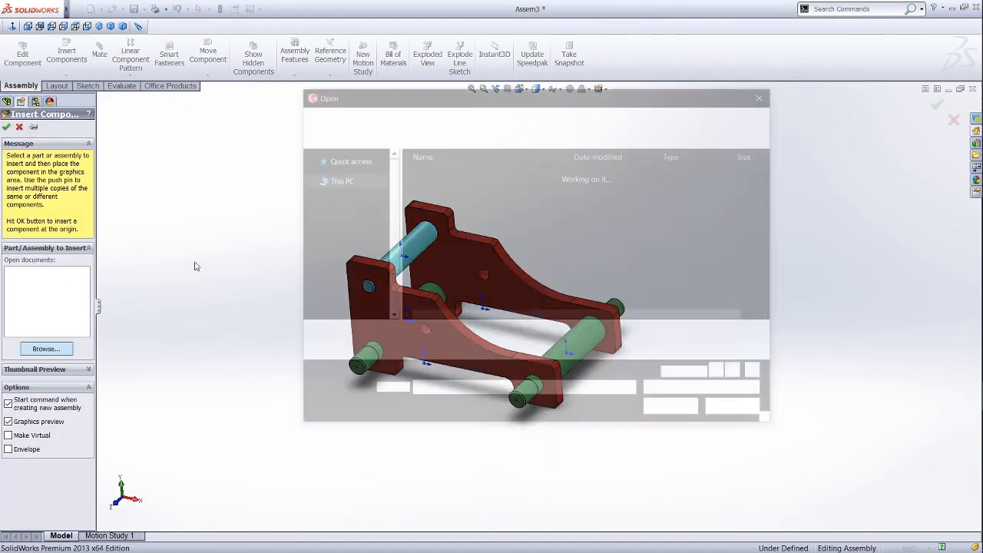
pyautogui.click(432, 228)
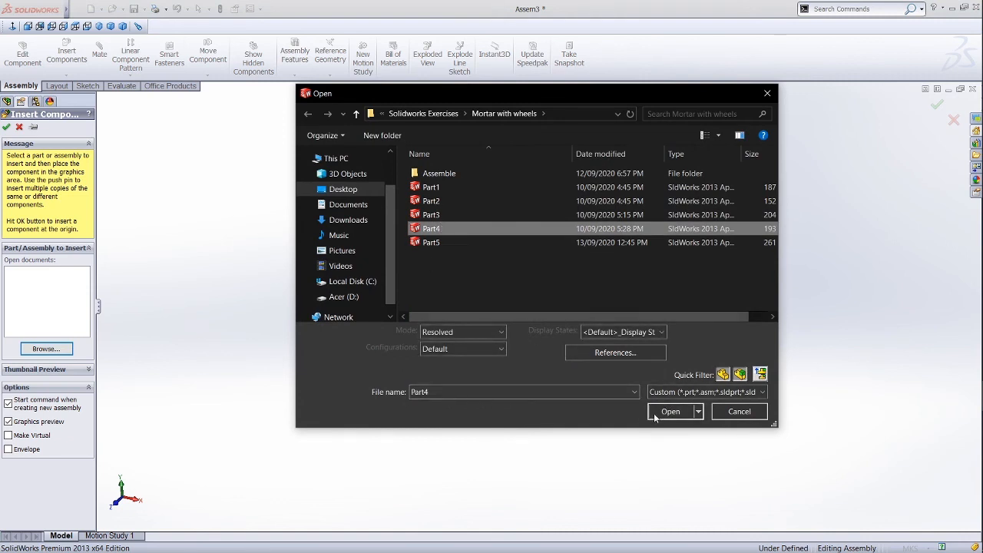
pyautogui.click(667, 412)
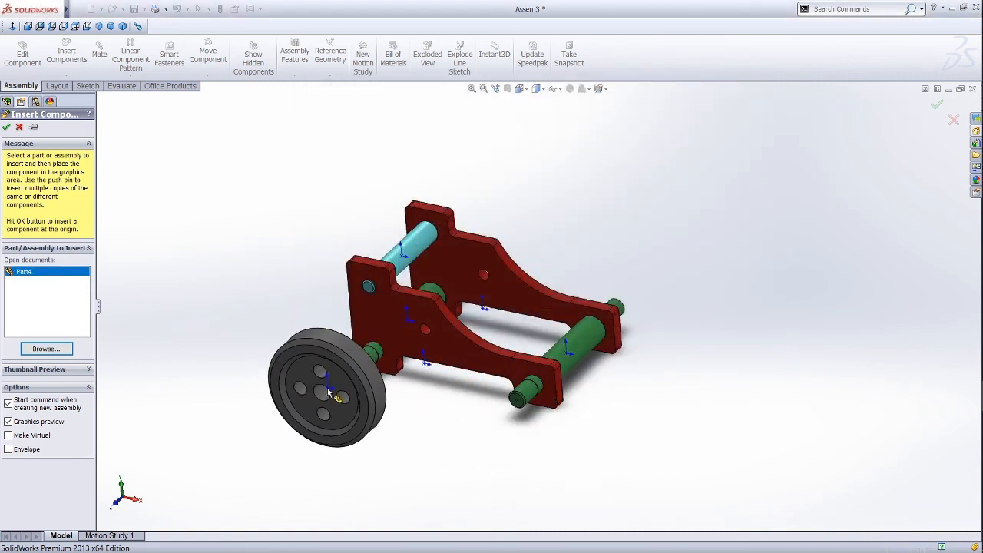
pyautogui.click(338, 398)
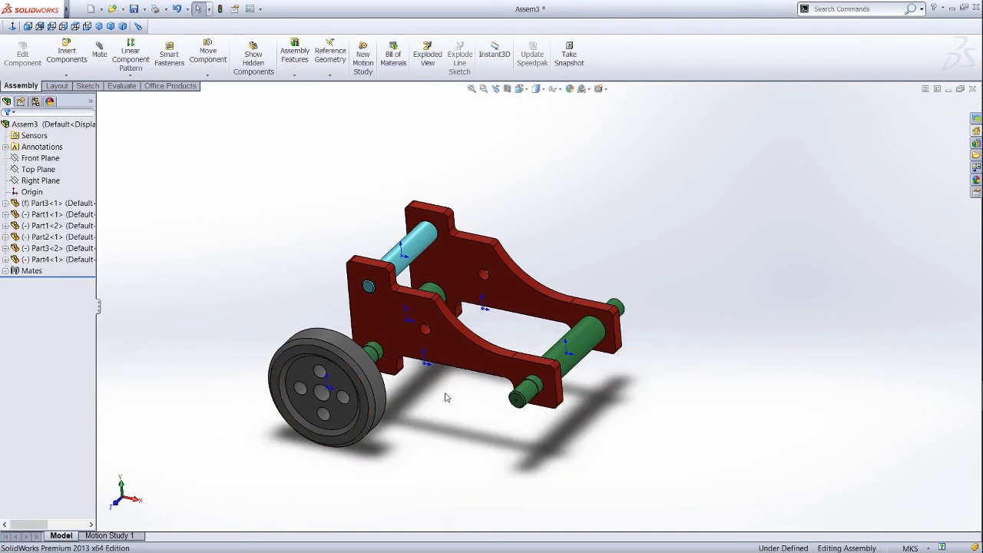
# Examine the wheel's hub from both sides and its position against the stepped axle end.
pyautogui.moveTo(443, 407); pyautogui.dragTo(577, 530, button='middle')
pyautogui.scroll(-3, 503, 433)
pyautogui.scroll(3, 514, 417)
pyautogui.scroll(-4, 509, 421)
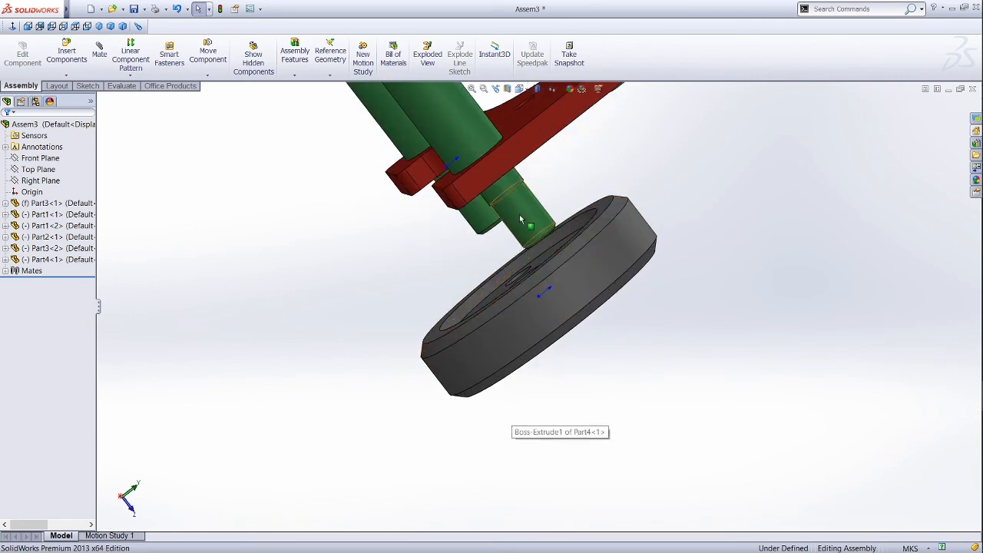
pyautogui.scroll(-2, 533, 131)
pyautogui.scroll(-2, 561, 307)
pyautogui.scroll(7, 565, 369)
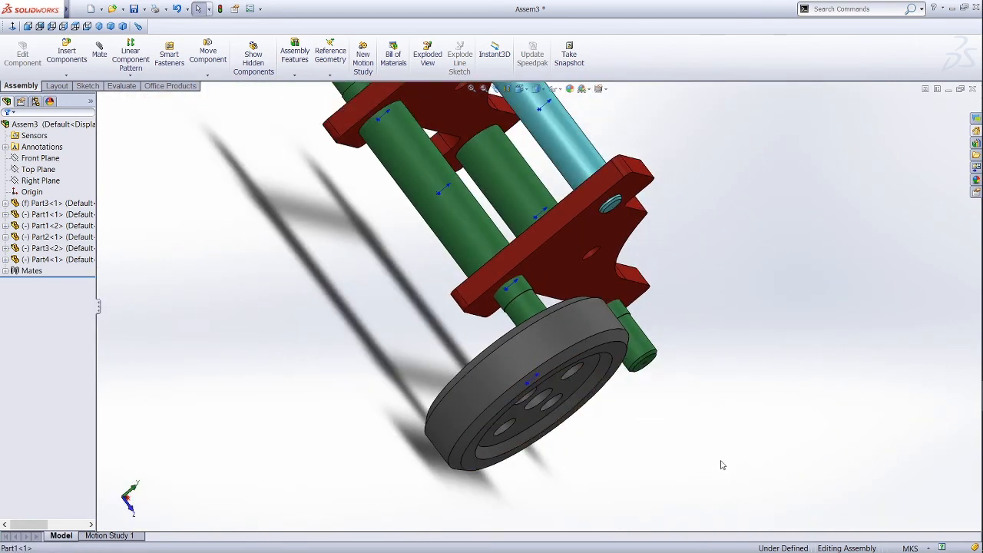
pyautogui.scroll(3, 721, 465)
pyautogui.moveTo(718, 446); pyautogui.dragTo(585, 369, button='middle')
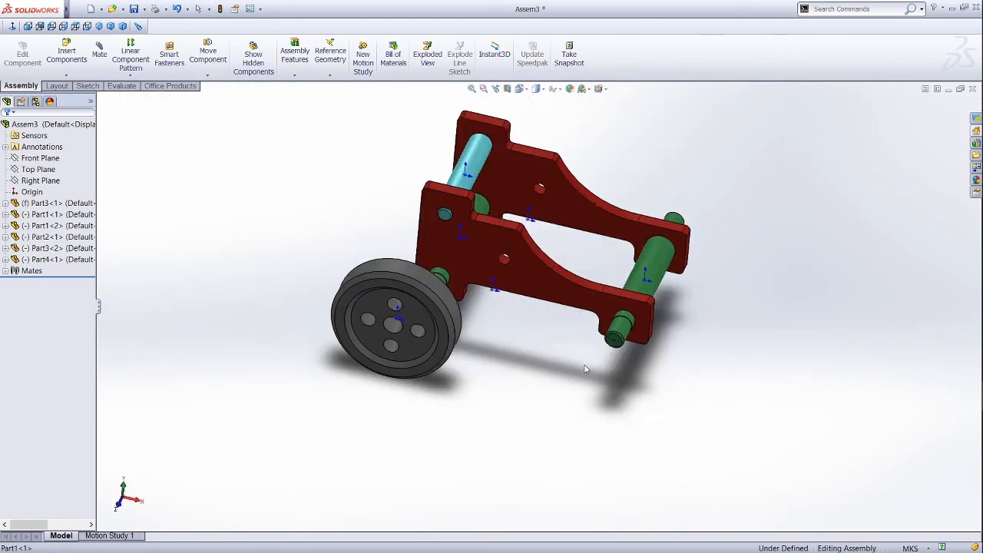
# Make three copies of the wheel and place one near each remaining axle end.
pyautogui.keyDown('ctrl'); pyautogui.moveTo(487, 326); pyautogui.dragTo(556, 367); pyautogui.keyUp('ctrl')
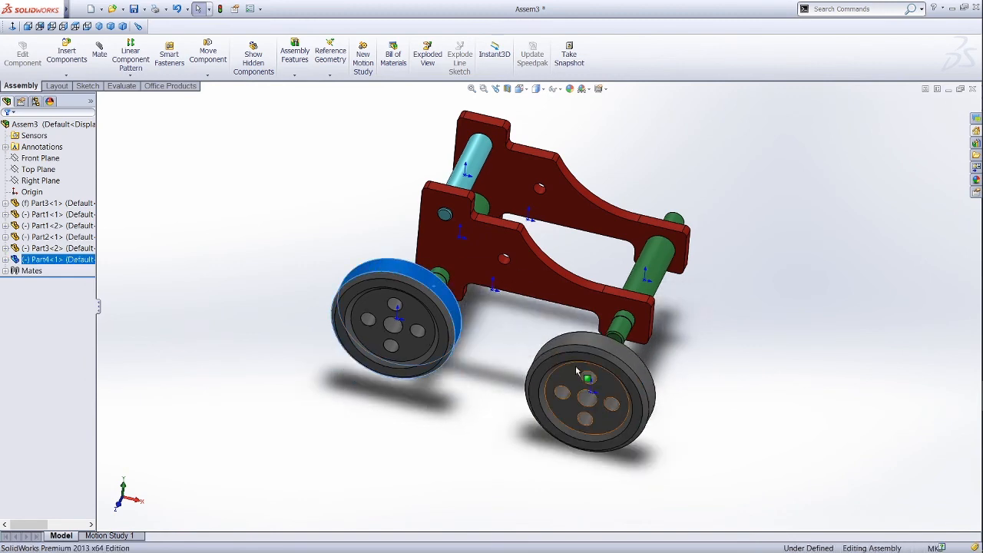
pyautogui.keyDown('ctrl'); pyautogui.moveTo(445, 302); pyautogui.dragTo(562, 109); pyautogui.keyUp('ctrl')
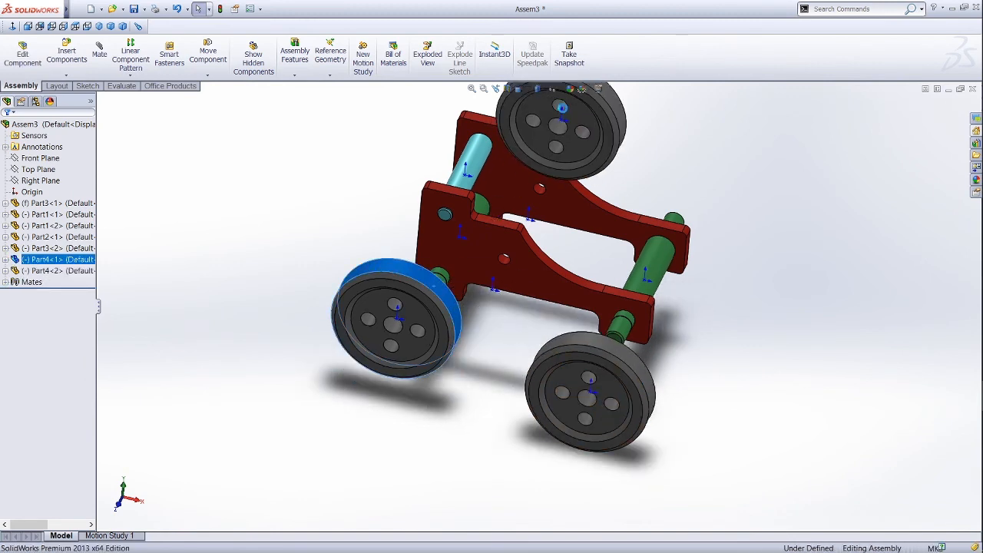
pyautogui.keyDown('ctrl'); pyautogui.moveTo(446, 275); pyautogui.dragTo(774, 127); pyautogui.keyUp('ctrl')
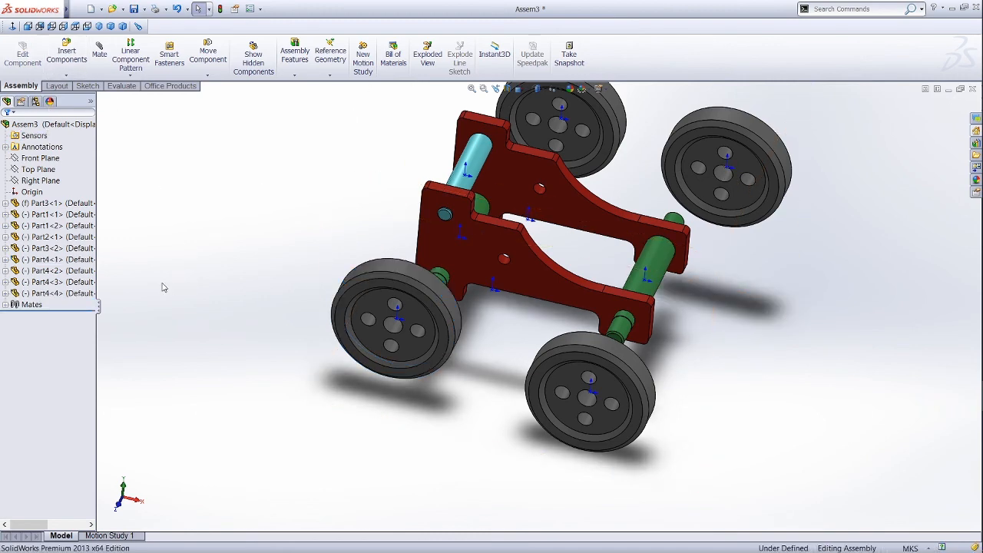
# Mate the first wheel's centre hole concentric with the first axle's stepped end.
pyautogui.moveTo(162, 288); pyautogui.dragTo(310, 300, button='middle')
pyautogui.scroll(3, 310, 300)
pyautogui.scroll(-4, 295, 296)
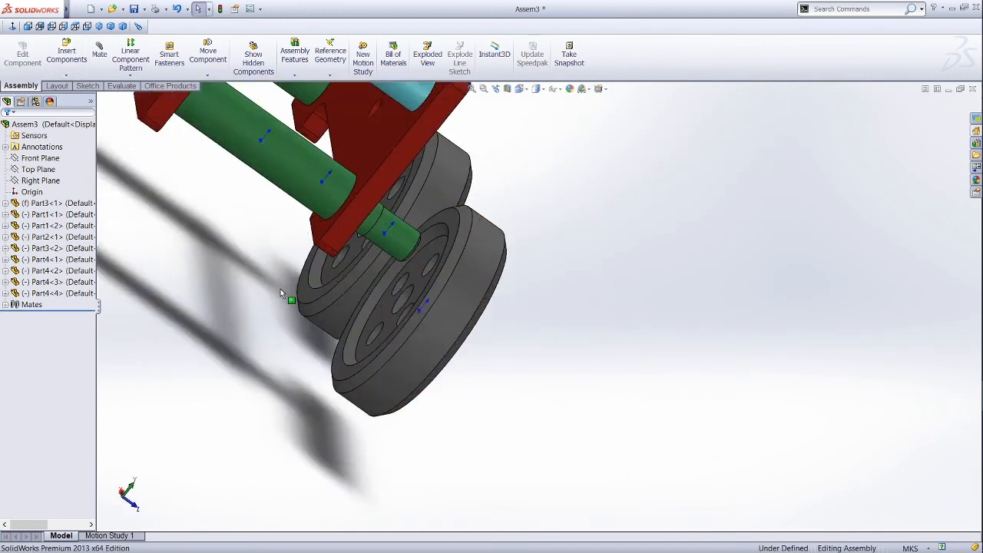
pyautogui.scroll(-4, 280, 289)
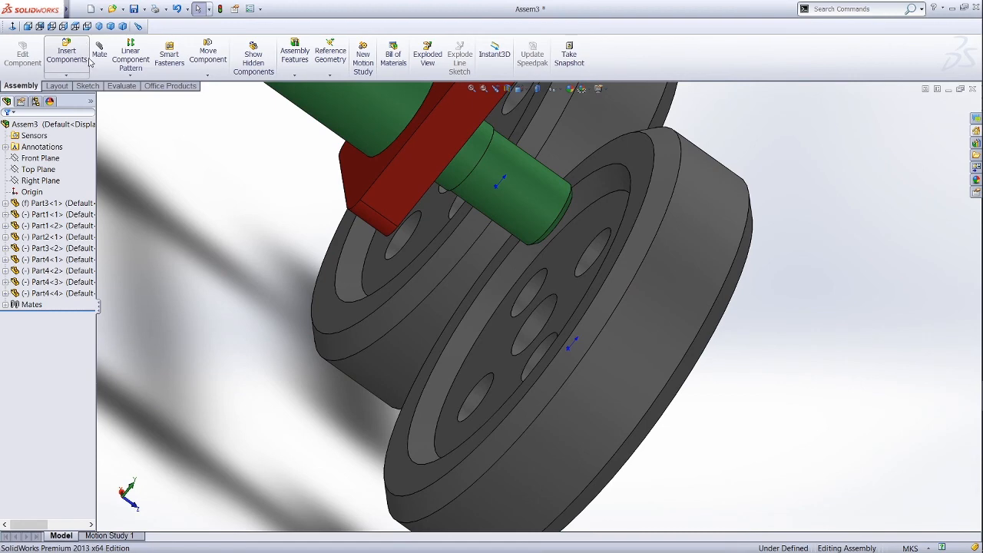
pyautogui.click(531, 323)
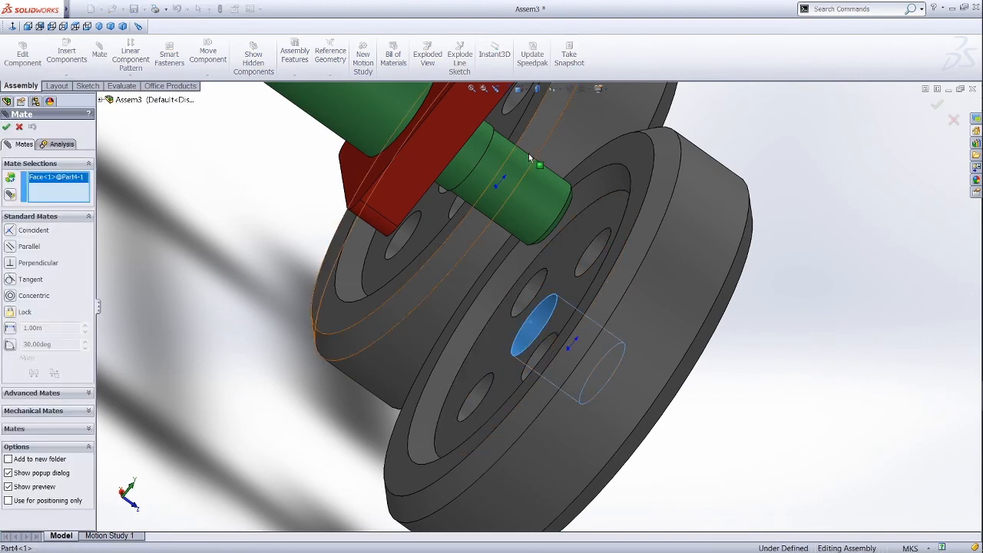
pyautogui.click(524, 188)
pyautogui.click(7, 125)
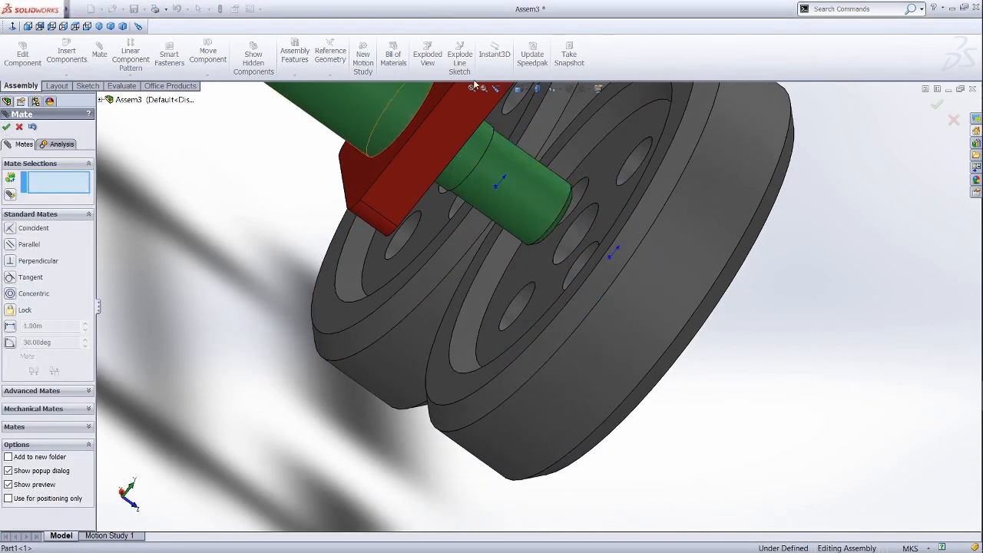
# Mate the first wheel's inner hub face coincident with the shoulder of the first axle's stepped end.
pyautogui.keyDown('ctrl'); pyautogui.moveTo(668, 83); pyautogui.dragTo(477, 221, button='middle'); pyautogui.keyUp('ctrl')
pyautogui.scroll(-6, 477, 220)
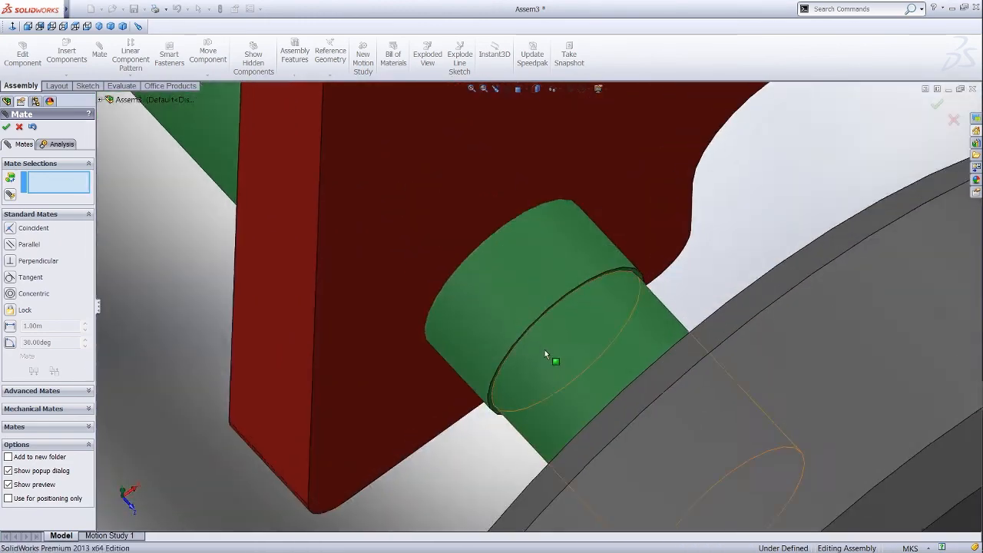
pyautogui.moveTo(545, 350); pyautogui.dragTo(533, 329, button='middle')
pyautogui.scroll(-5, 533, 328)
pyautogui.click(409, 258)
pyautogui.scroll(6, 431, 276)
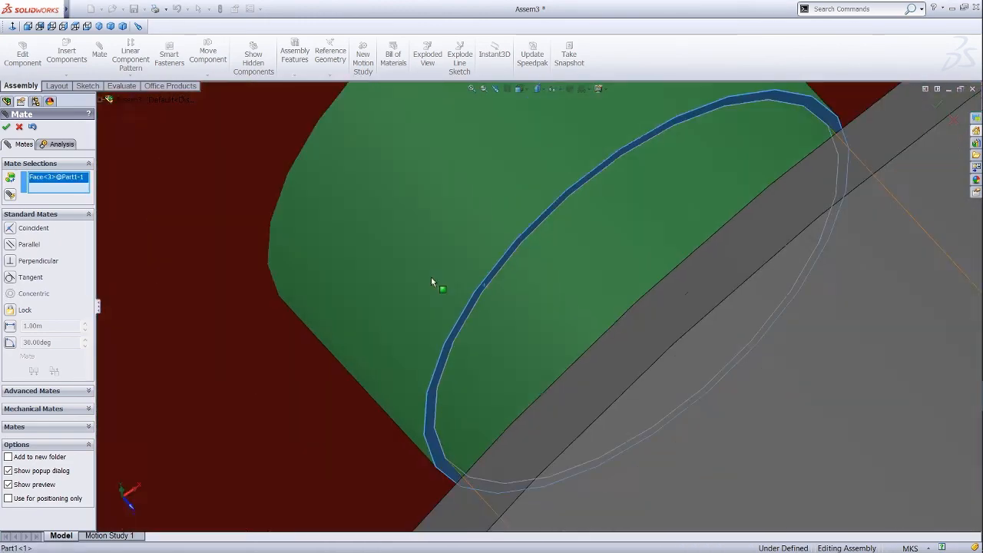
pyautogui.moveTo(418, 372); pyautogui.dragTo(787, 478, button='middle')
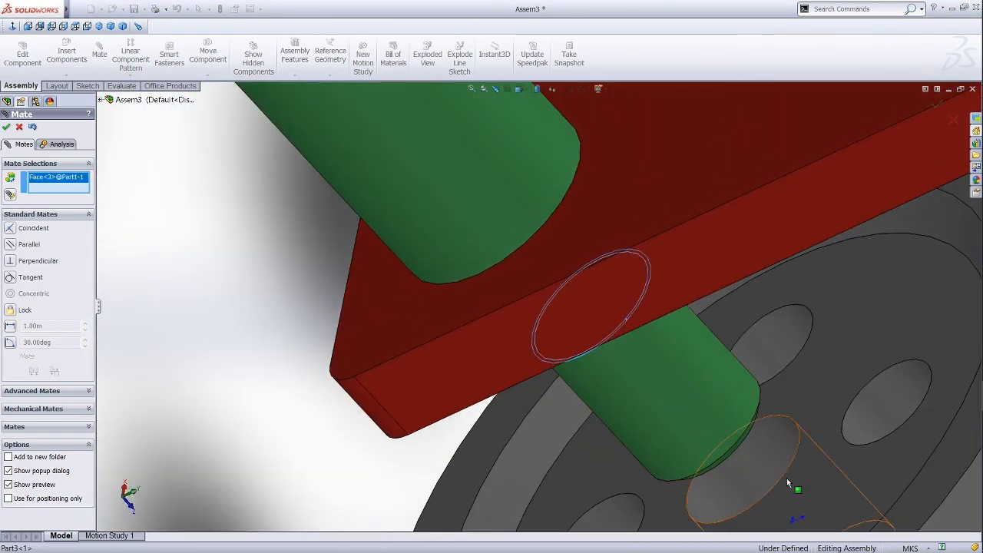
pyautogui.click(802, 469)
pyautogui.scroll(-3, 801, 469)
pyautogui.click(6, 127)
pyautogui.scroll(4, 566, 284)
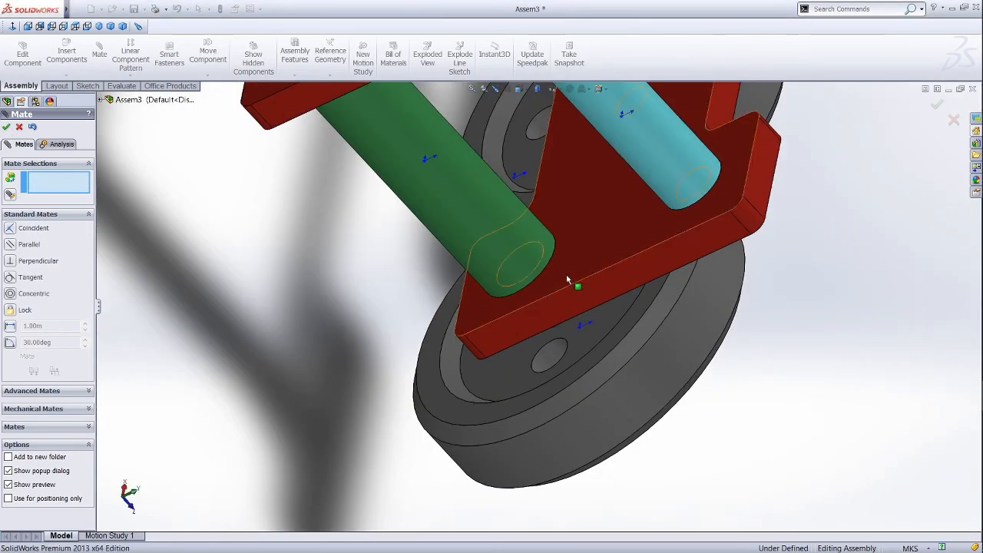
# Mate the second wheel's centre hole concentric with the second axle's stepped end on the same side.
pyautogui.moveTo(567, 274); pyautogui.dragTo(746, 215, button='middle')
pyautogui.scroll(-4, 746, 216)
pyautogui.moveTo(441, 263); pyautogui.dragTo(467, 415, button='middle')
pyautogui.scroll(-4, 546, 254)
pyautogui.moveTo(546, 254); pyautogui.dragTo(643, 129, button='middle')
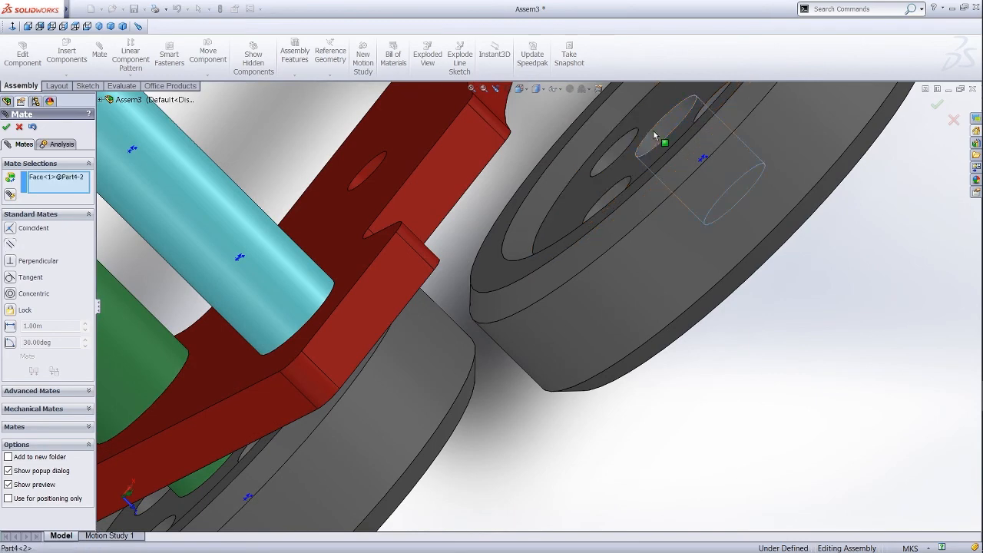
pyautogui.scroll(2, 654, 135)
pyautogui.click(610, 165)
pyautogui.moveTo(673, 257); pyautogui.dragTo(713, 336, button='middle')
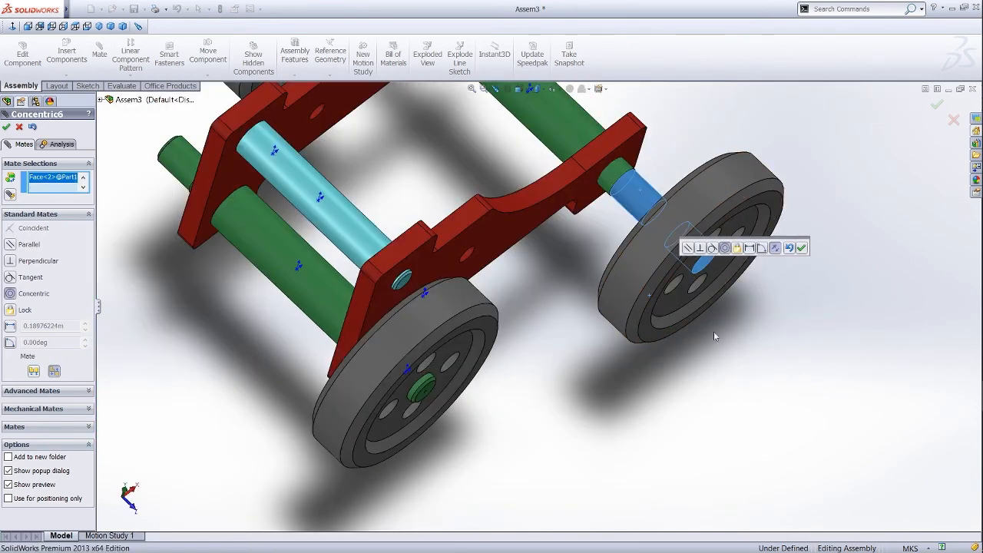
pyautogui.click(802, 248)
# Mate the second wheel's inner hub face coincident with the second axle's shoulder.
pyautogui.scroll(3, 687, 202)
pyautogui.scroll(-10, 408, 329)
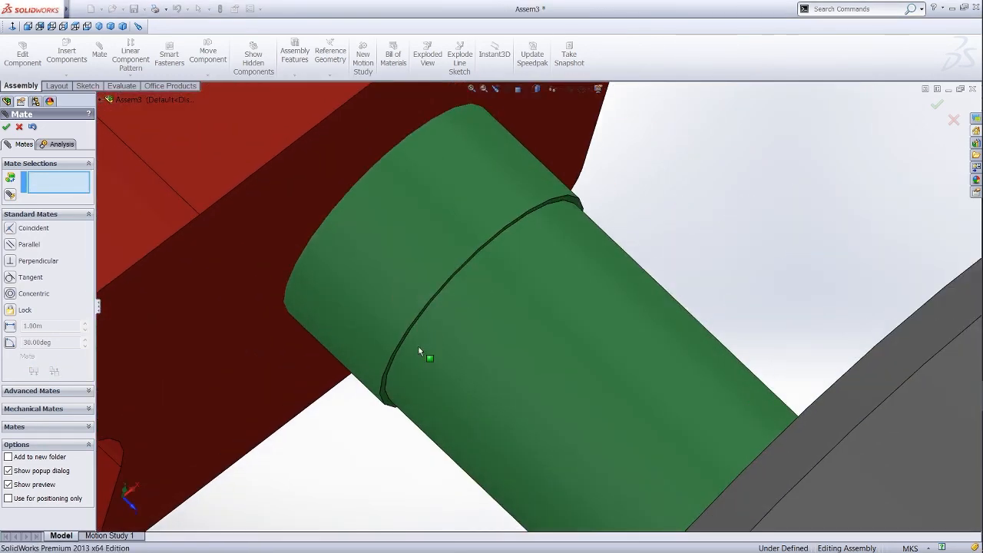
pyautogui.click(383, 393)
pyautogui.scroll(5, 546, 388)
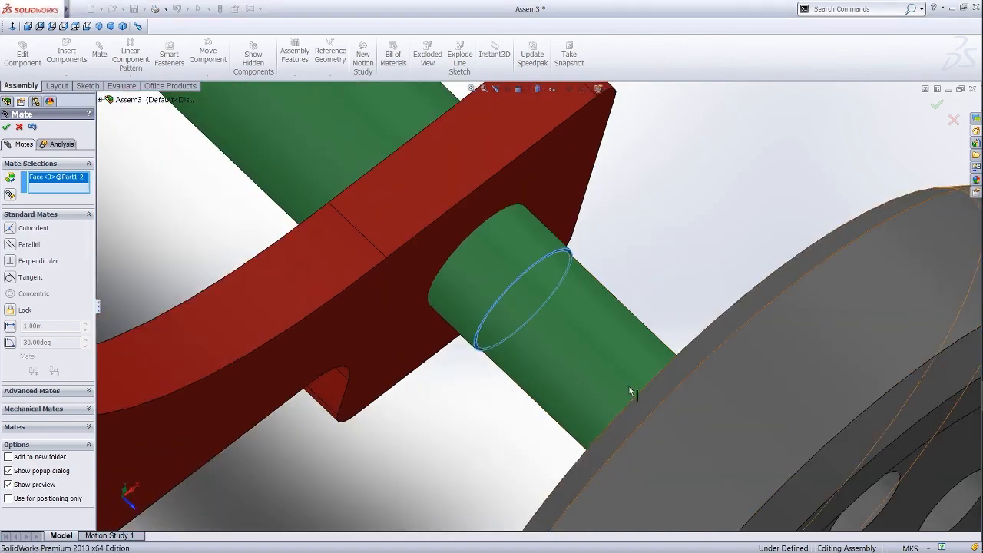
pyautogui.moveTo(629, 387); pyautogui.dragTo(738, 400, button='middle')
pyautogui.click(745, 414)
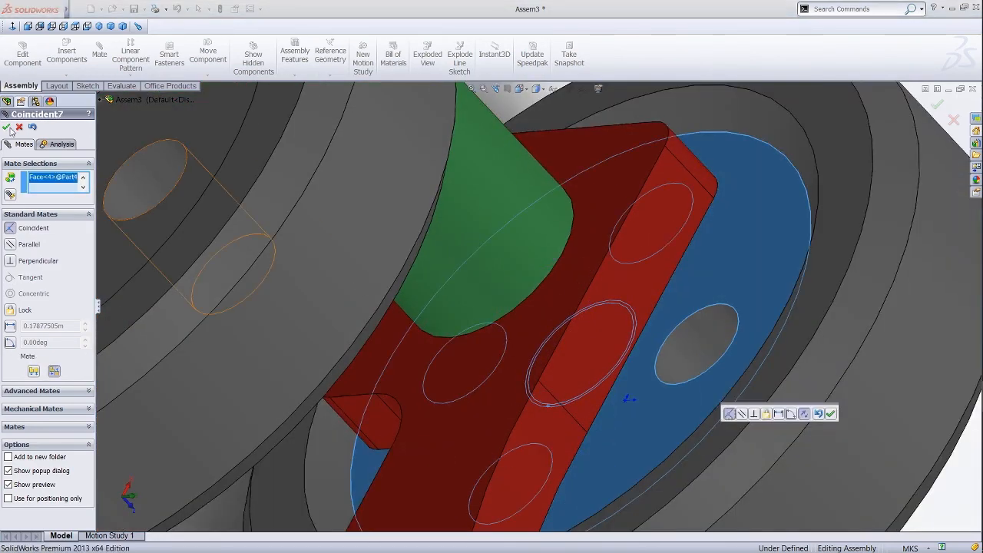
pyautogui.click(7, 126)
pyautogui.scroll(5, 156, 218)
pyautogui.scroll(3, 156, 217)
pyautogui.scroll(-8, 398, 227)
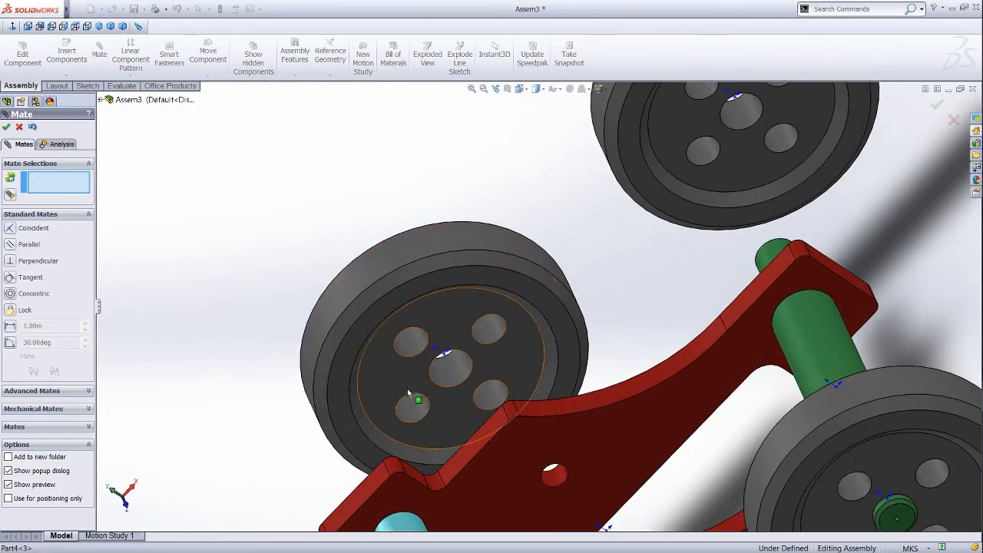
pyautogui.click(412, 438)
pyautogui.moveTo(411, 436); pyautogui.dragTo(461, 415, button='middle')
pyautogui.scroll(2, 453, 345)
pyautogui.scroll(-2, 435, 447)
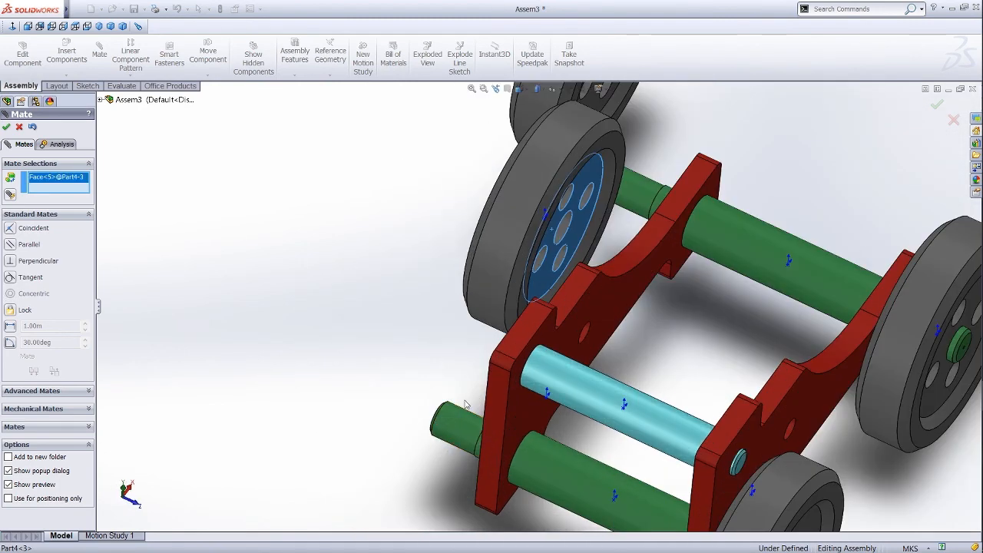
pyautogui.press('Escape')
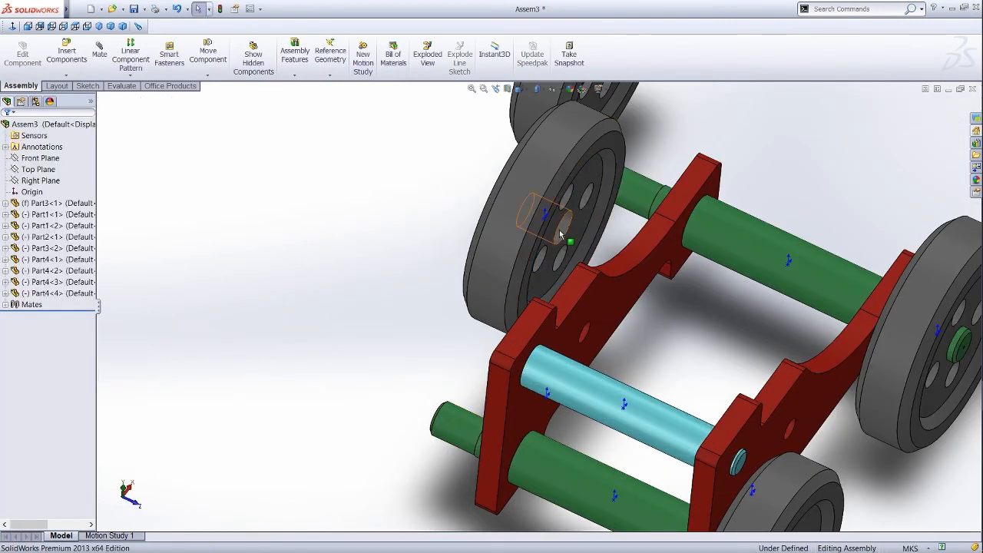
# Mate the third wheel's centre hole concentric with the first axle's opposite stepped end.
pyautogui.click(97, 61)
pyautogui.click(551, 221)
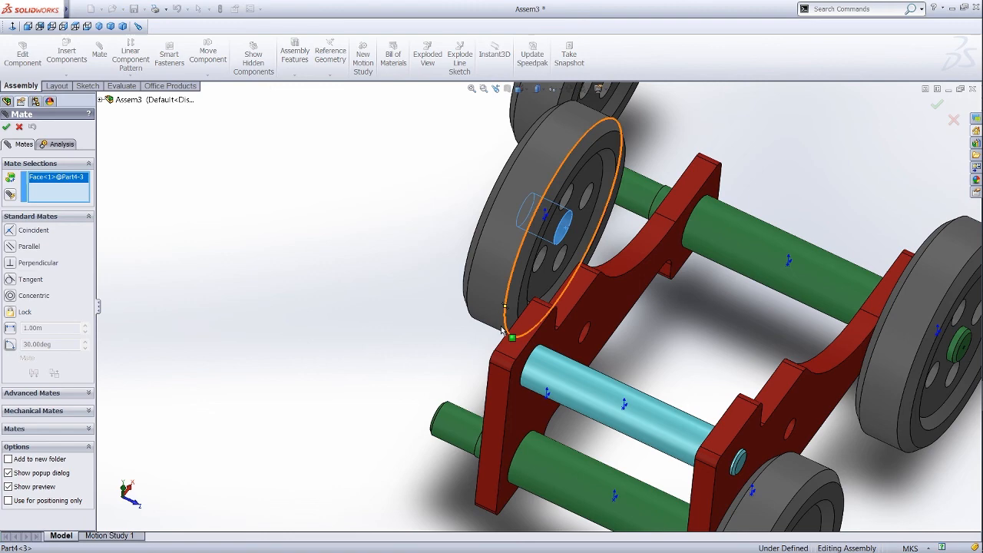
pyautogui.click(458, 422)
pyautogui.scroll(-5, 461, 461)
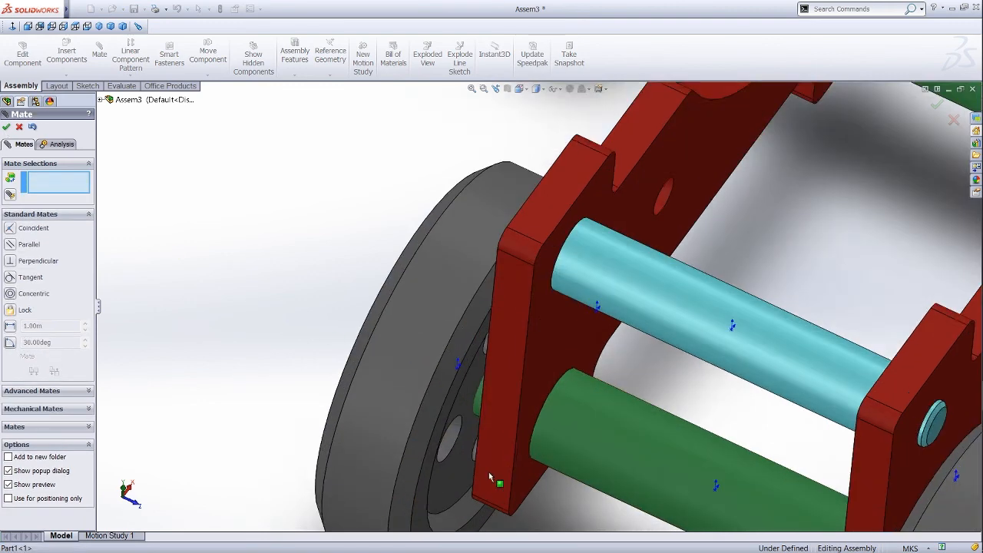
# Mate the fourth wheel's inner hub face coincident with the shoulder at the second axle's opposite end.
pyautogui.scroll(2, 531, 307)
pyautogui.scroll(3, 552, 276)
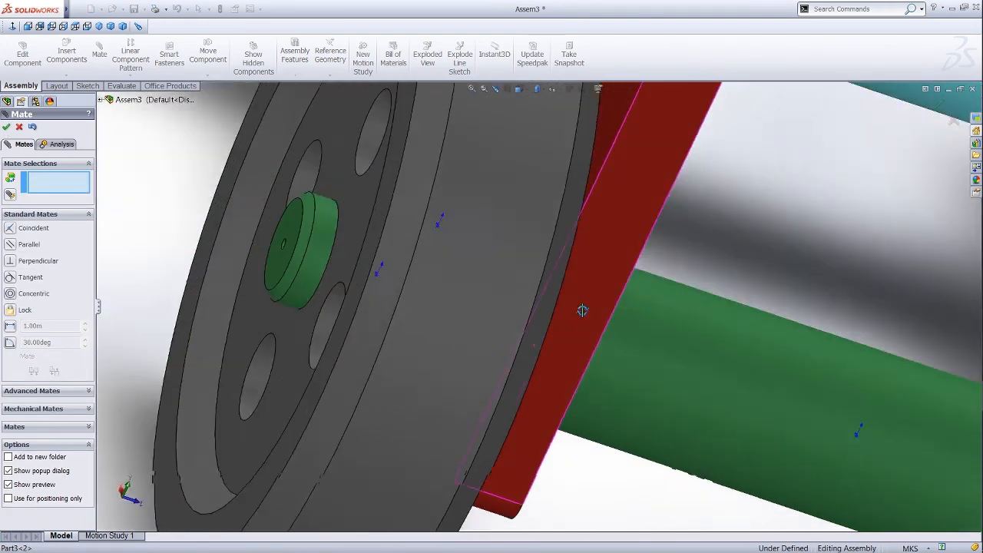
pyautogui.moveTo(551, 276); pyautogui.dragTo(640, 308, button='middle')
pyautogui.scroll(-4, 623, 452)
pyautogui.scroll(4, 622, 452)
pyautogui.scroll(-5, 639, 307)
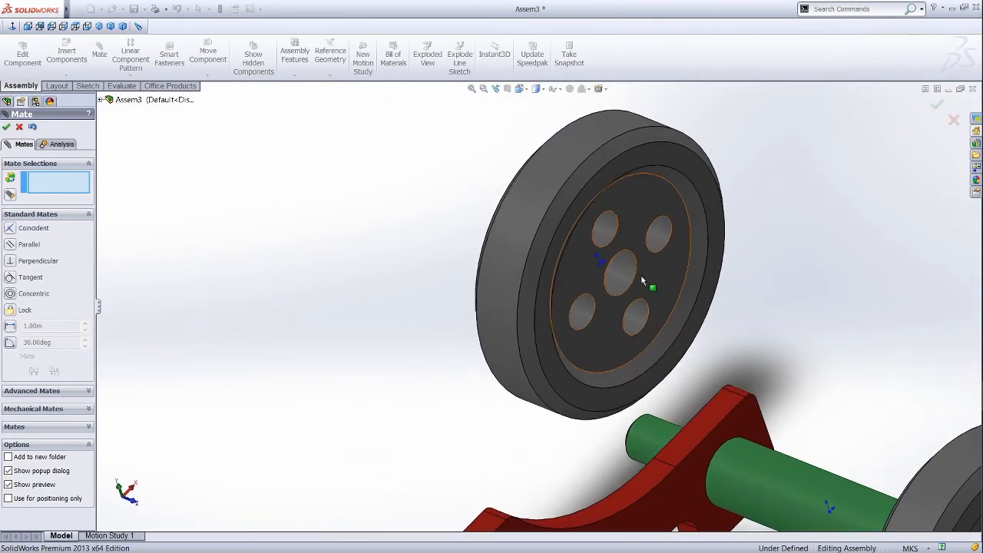
pyautogui.click(644, 281)
pyautogui.moveTo(650, 391); pyautogui.dragTo(768, 431, button='middle')
pyautogui.scroll(-4, 803, 415)
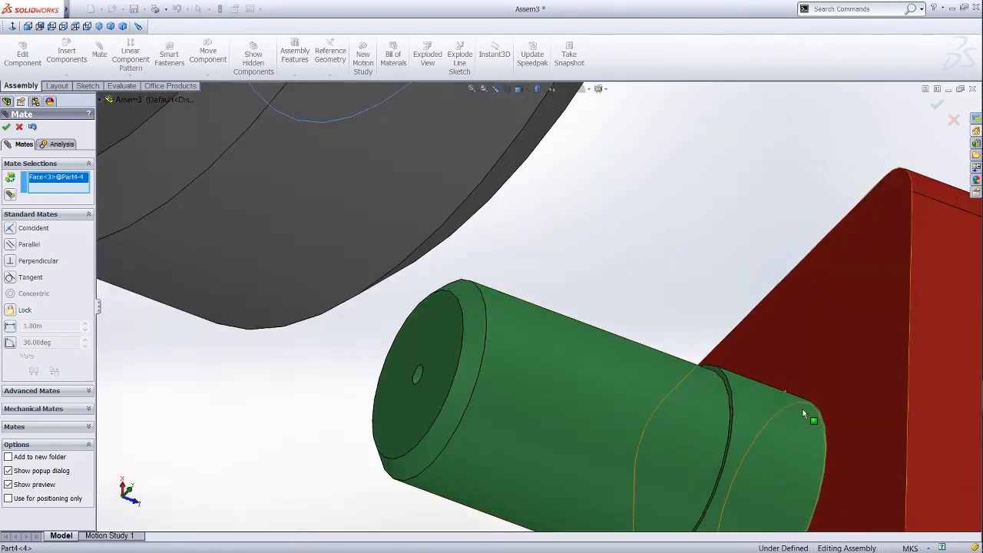
pyautogui.scroll(-3, 804, 415)
pyautogui.click(688, 335)
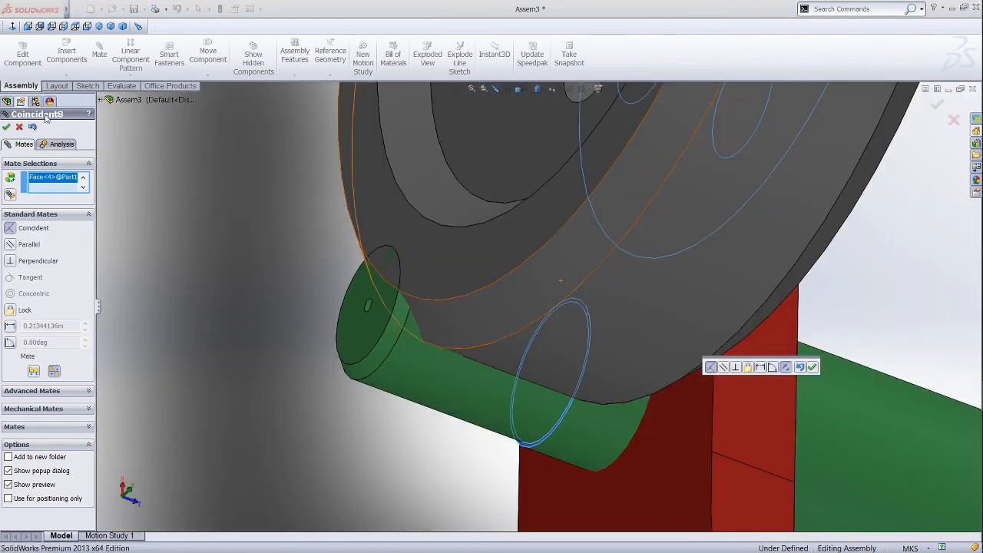
pyautogui.click(6, 127)
# Mate the fourth wheel's centre hole concentric with the second axle's stepped end.
pyautogui.scroll(4, 537, 158)
pyautogui.moveTo(537, 157); pyautogui.dragTo(565, 150, button='middle')
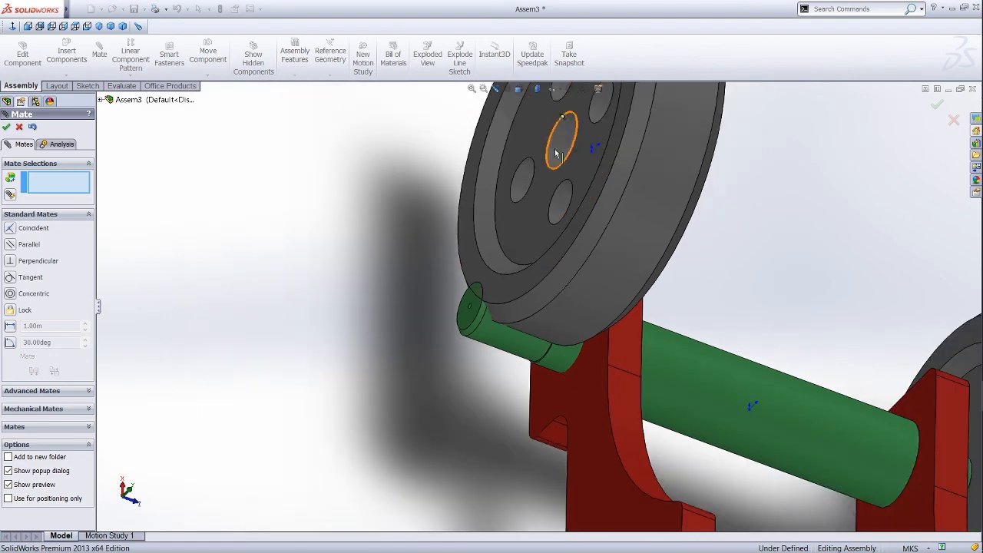
pyautogui.click(563, 148)
pyautogui.click(494, 344)
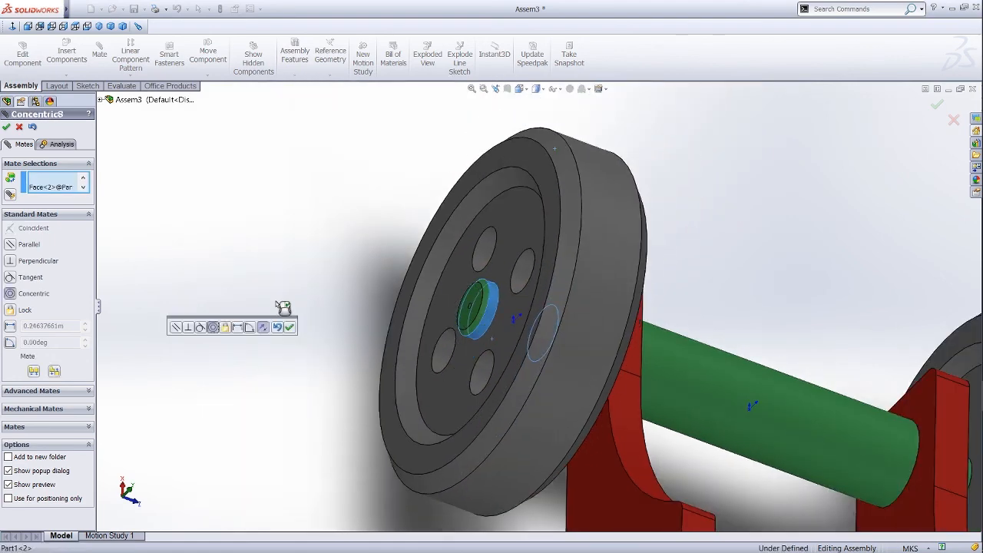
pyautogui.click(7, 126)
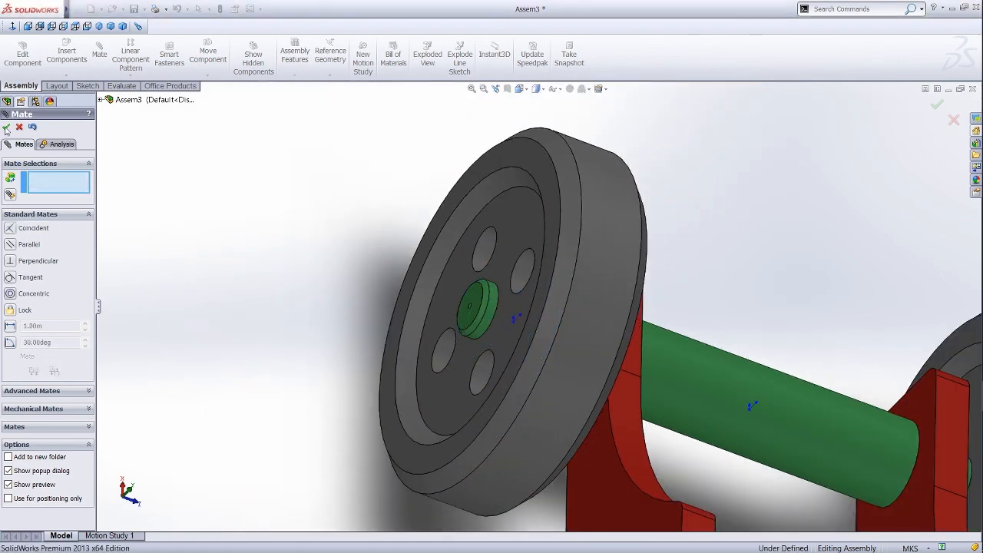
# Slide the third wheel outward along the first axle, away from the side plate.
pyautogui.click(38, 28)
pyautogui.moveTo(487, 450); pyautogui.dragTo(596, 447, button='middle')
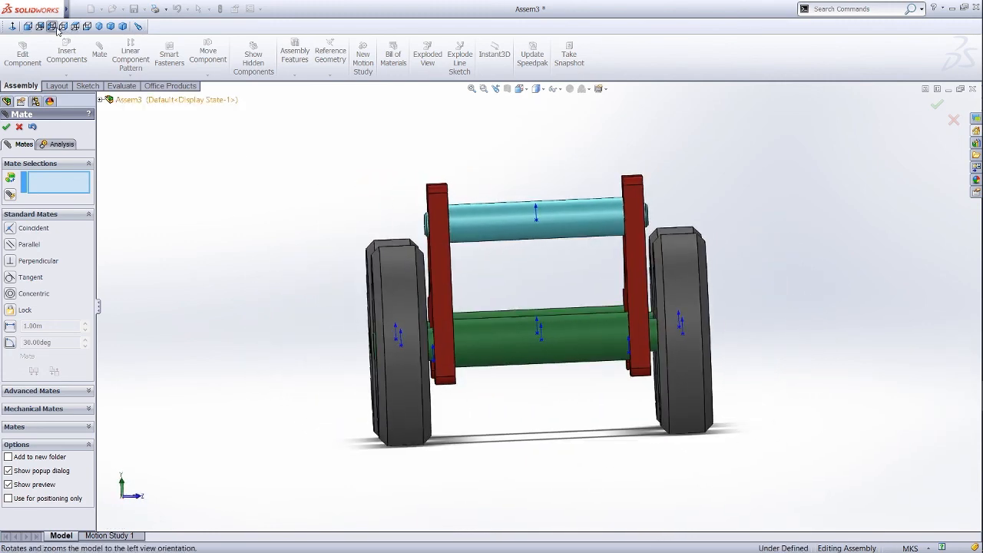
pyautogui.click(57, 29)
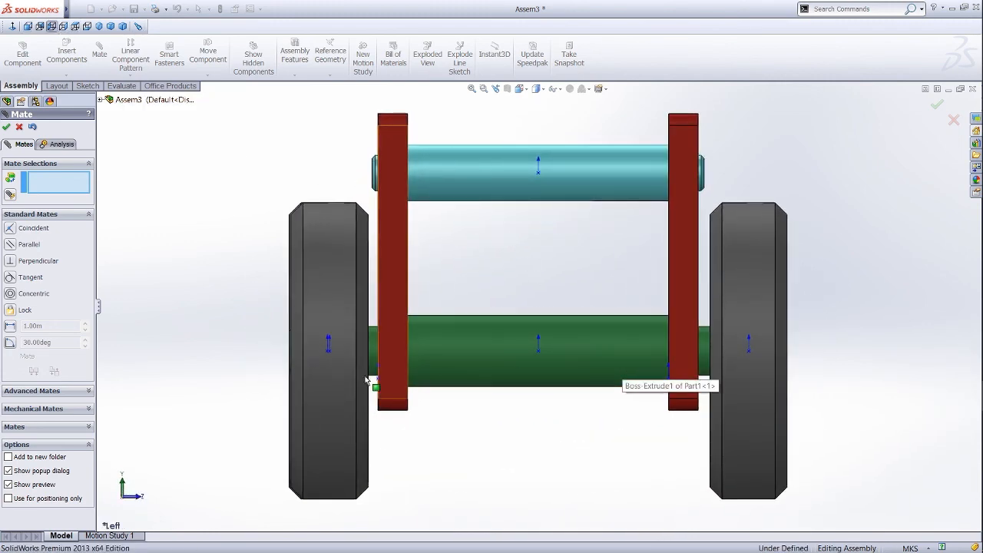
pyautogui.scroll(2, 334, 391)
pyautogui.moveTo(309, 244); pyautogui.dragTo(309, 335, button='middle')
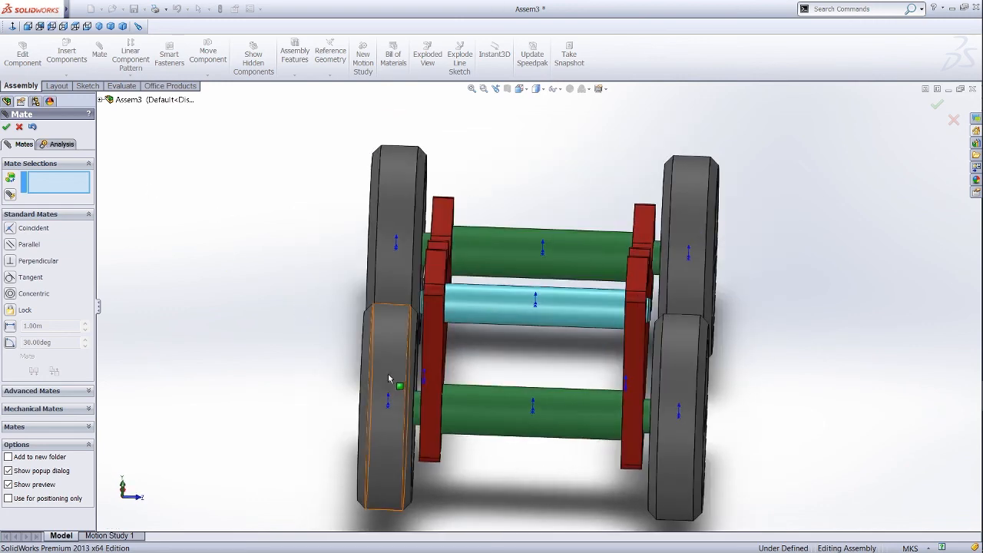
pyautogui.moveTo(388, 374); pyautogui.dragTo(323, 375)
pyautogui.scroll(2, 323, 380)
pyautogui.moveTo(345, 368); pyautogui.dragTo(461, 322, button='middle')
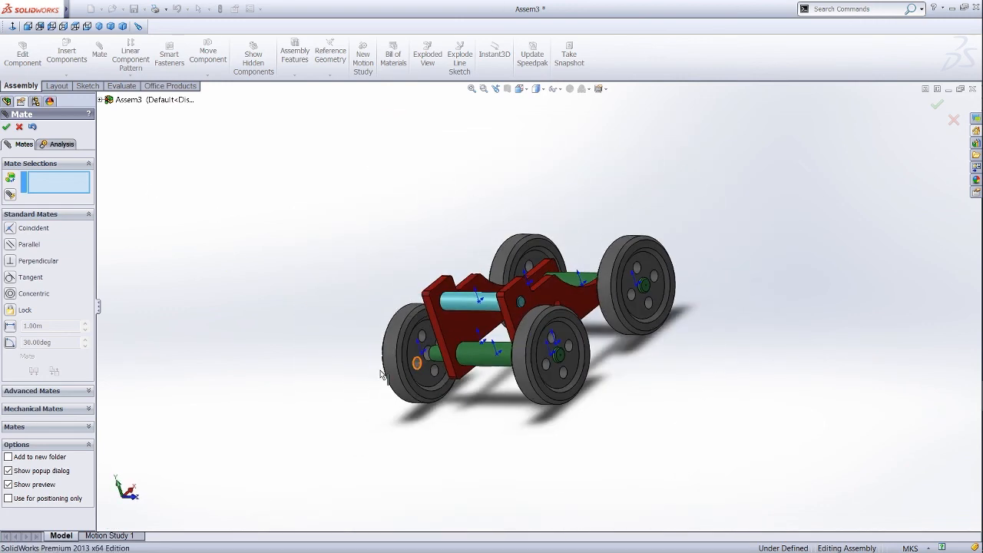
# Mate the third wheel's inner hub face coincident with the first axle's shoulder and finish mating.
pyautogui.scroll(-6, 537, 338)
pyautogui.click(531, 277)
pyautogui.scroll(3, 658, 332)
pyautogui.scroll(-8, 530, 307)
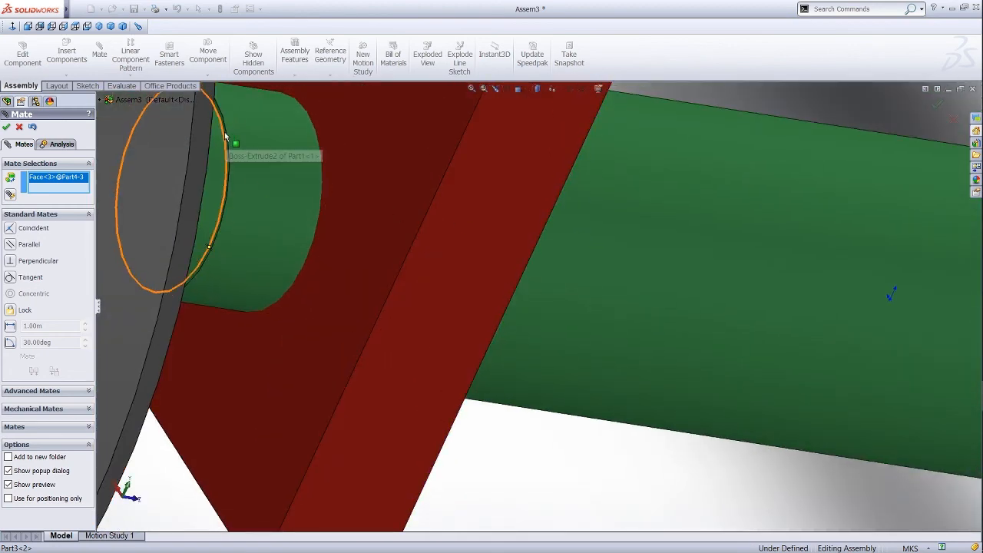
pyautogui.scroll(3, 228, 138)
pyautogui.scroll(-5, 297, 157)
pyautogui.click(723, 415)
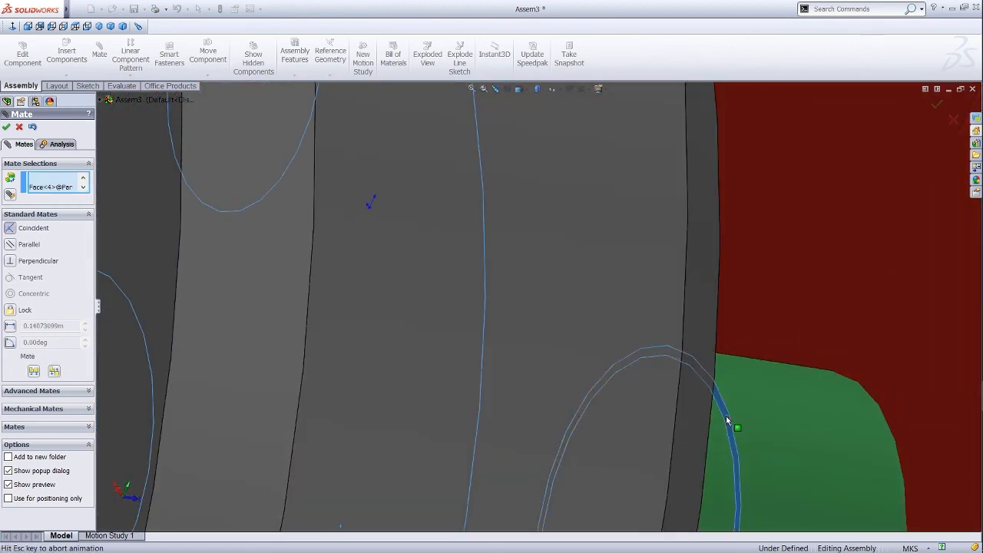
pyautogui.scroll(5, 515, 365)
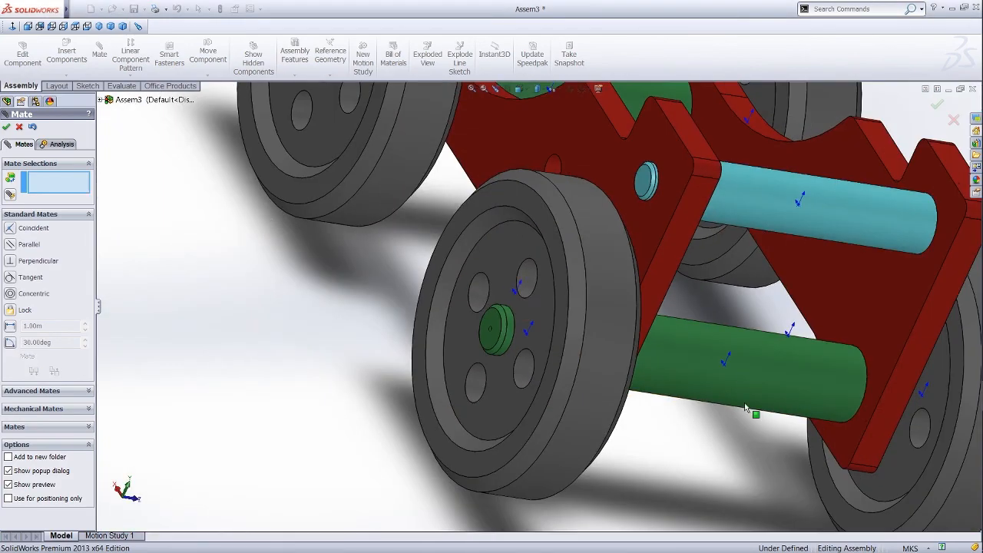
pyautogui.click(54, 27)
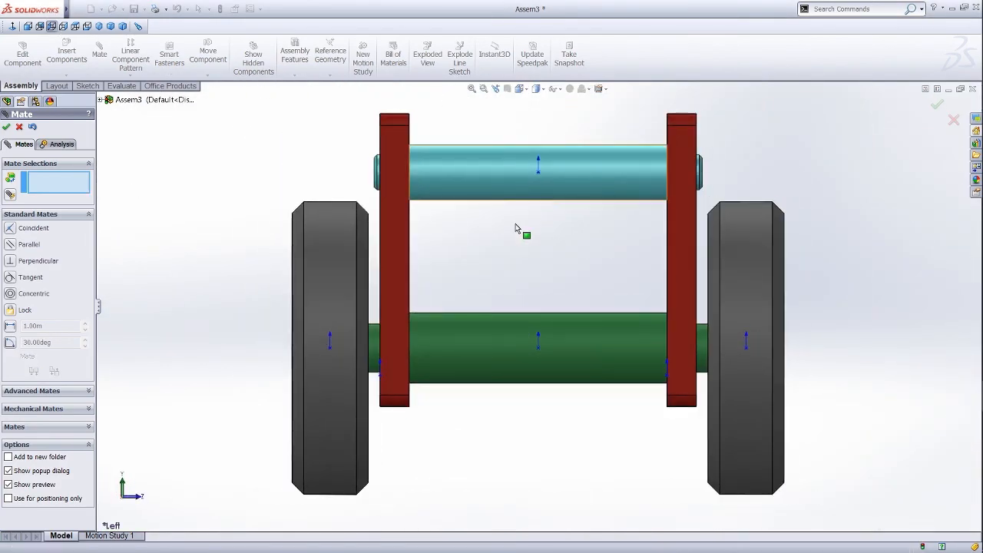
pyautogui.moveTo(515, 228); pyautogui.dragTo(465, 313, button='middle')
pyautogui.press('f')
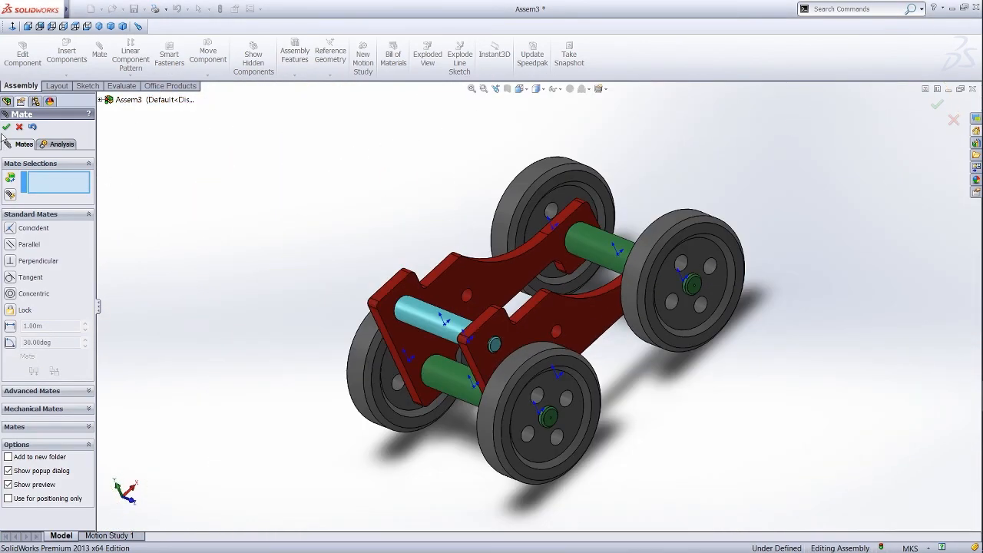
pyautogui.click(7, 127)
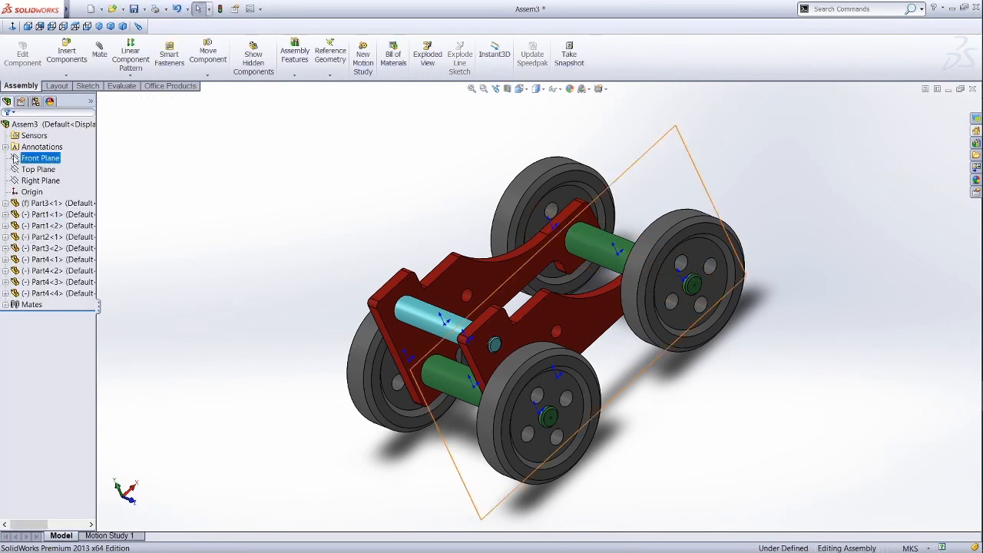
# Insert the barrel Part5 from the Mortar with wheels folder and place it beside and above the wheeled carriage.
pyautogui.click(68, 55)
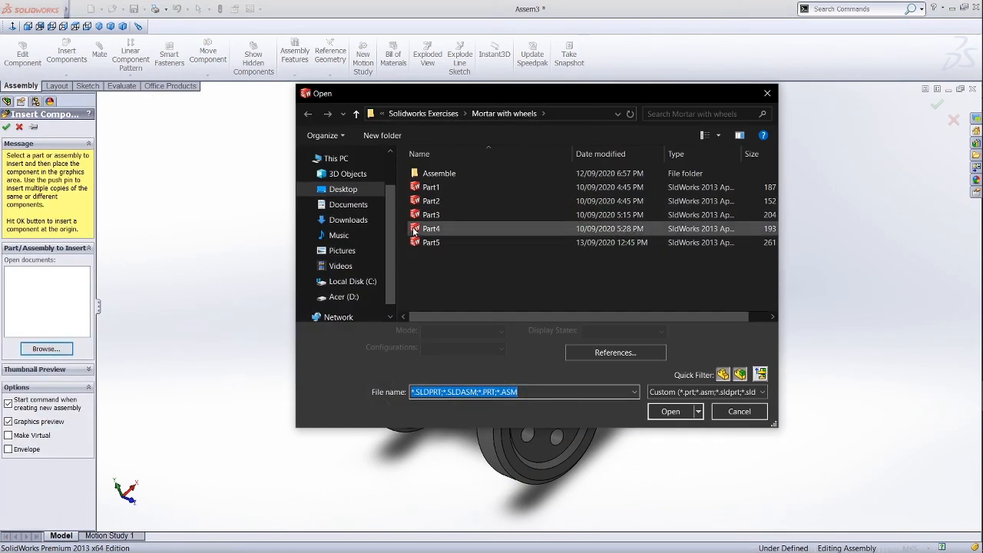
pyautogui.click(415, 228)
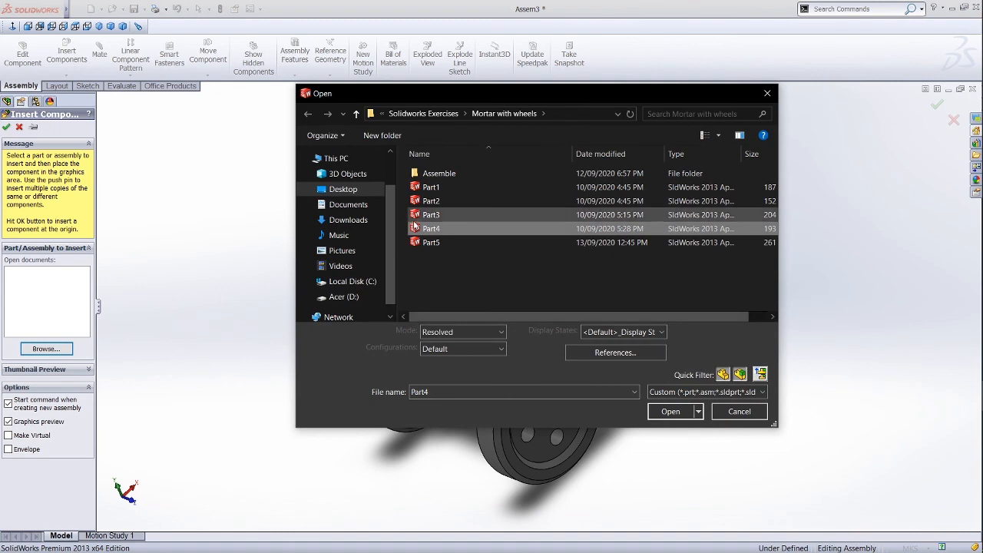
pyautogui.click(427, 244)
pyautogui.click(666, 412)
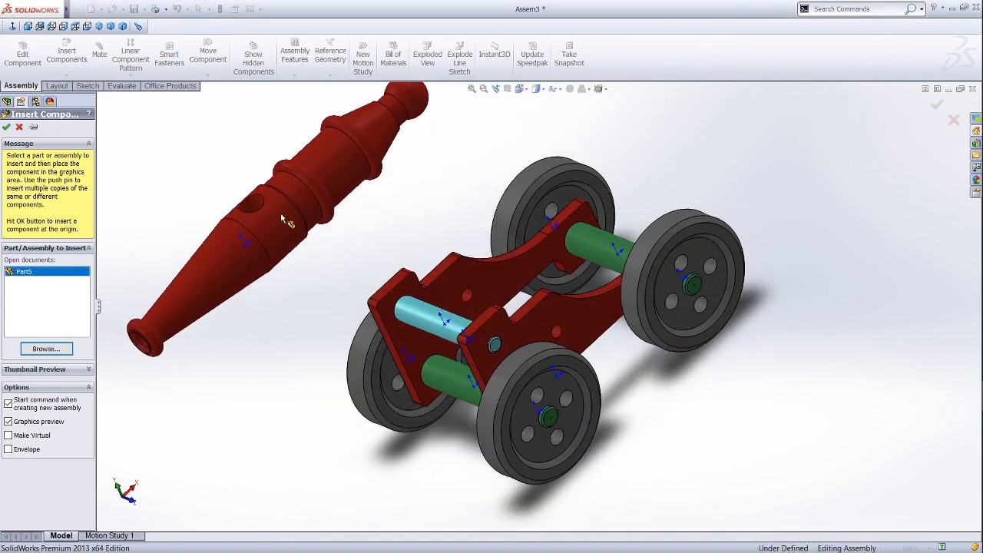
pyautogui.click(146, 170)
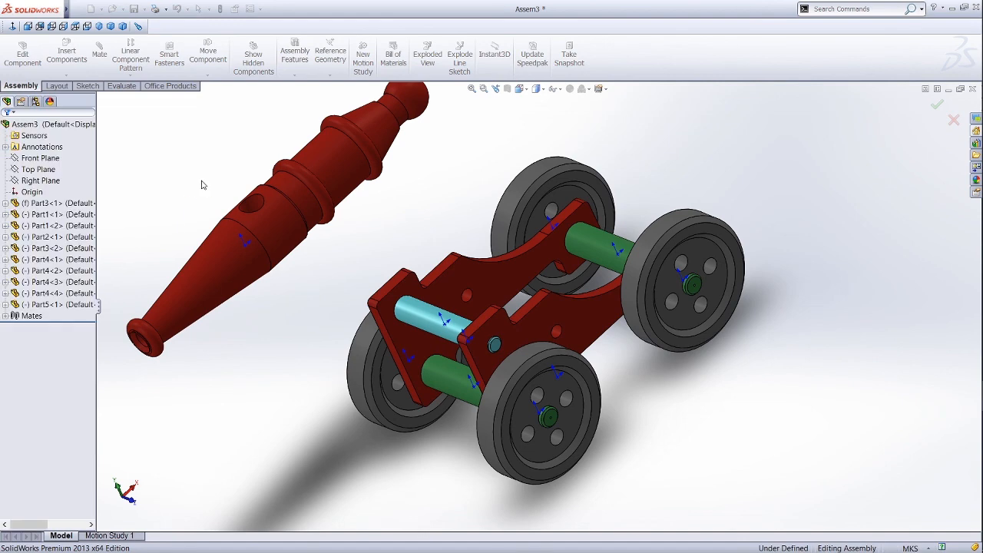
# Rotate the barrel freely with Rotate Component until it stands roughly upright beside the carriage with its cross hole facing sideways.
pyautogui.click(208, 75)
pyautogui.click(231, 97)
pyautogui.moveTo(254, 218); pyautogui.dragTo(3, 90)
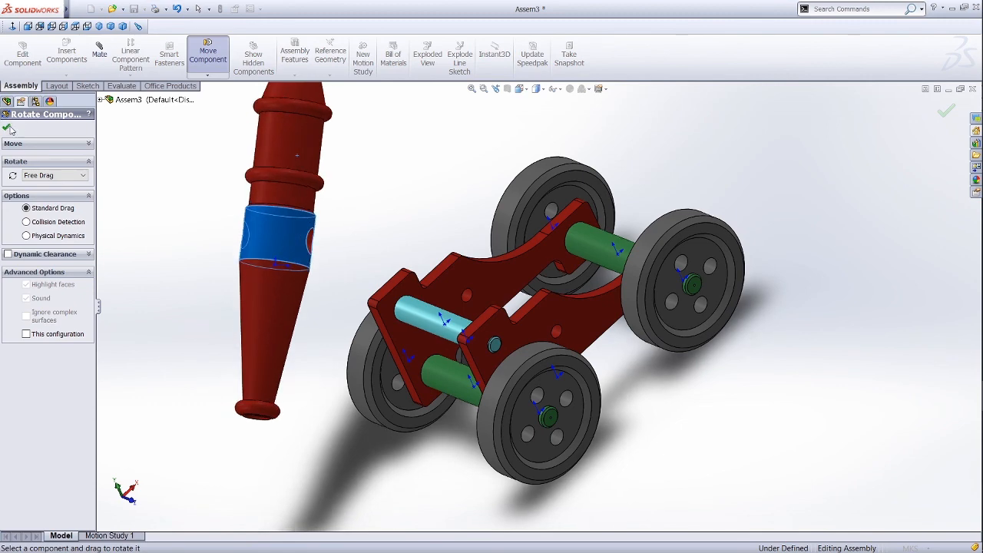
pyautogui.click(7, 128)
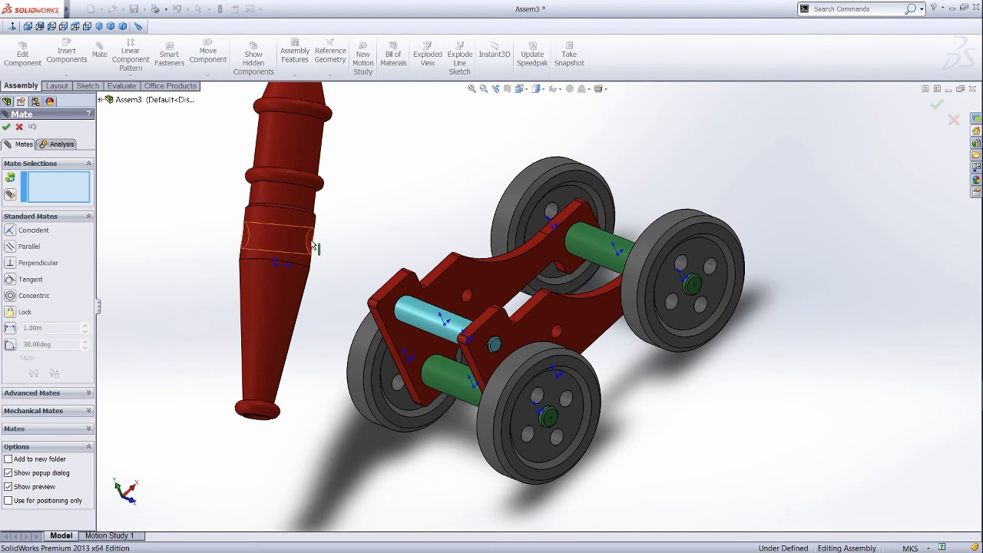
# Mate the barrel's cross hole concentric with the crossbar between the side plates.
pyautogui.click(428, 323)
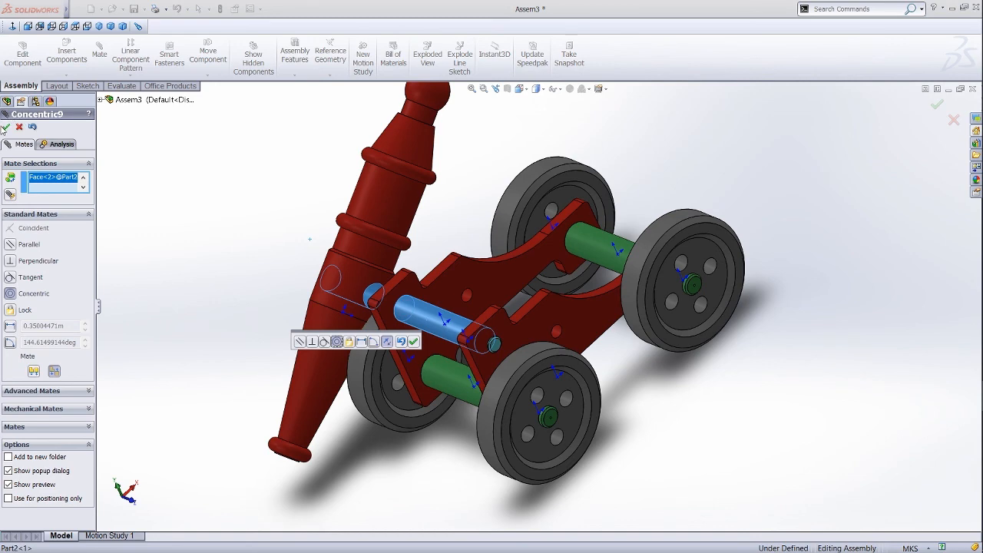
pyautogui.click(6, 128)
pyautogui.scroll(1, 269, 254)
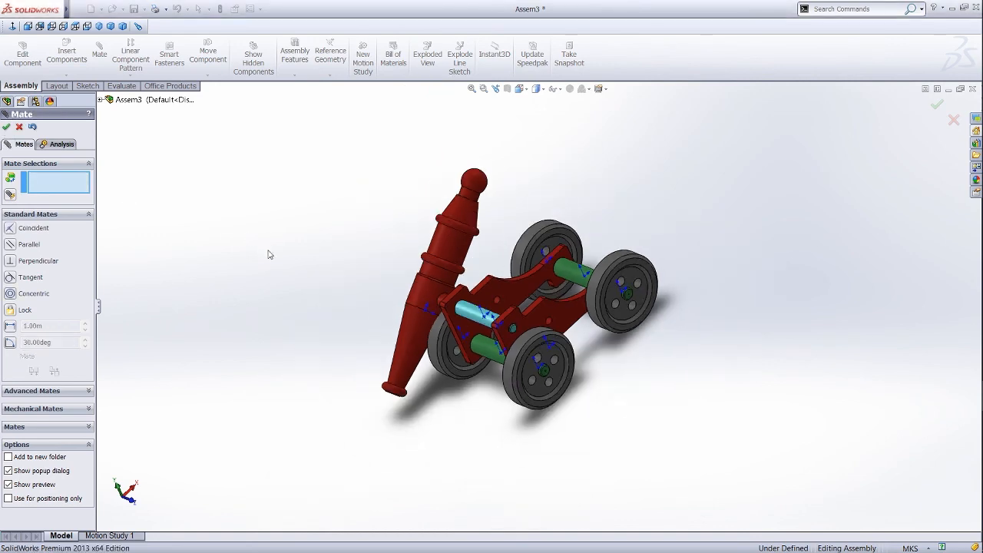
# Centre the barrel between the side plates with a Width mate, using the plates' facing sides as width and the barrel's middle band as tab.
pyautogui.scroll(-6, 421, 297)
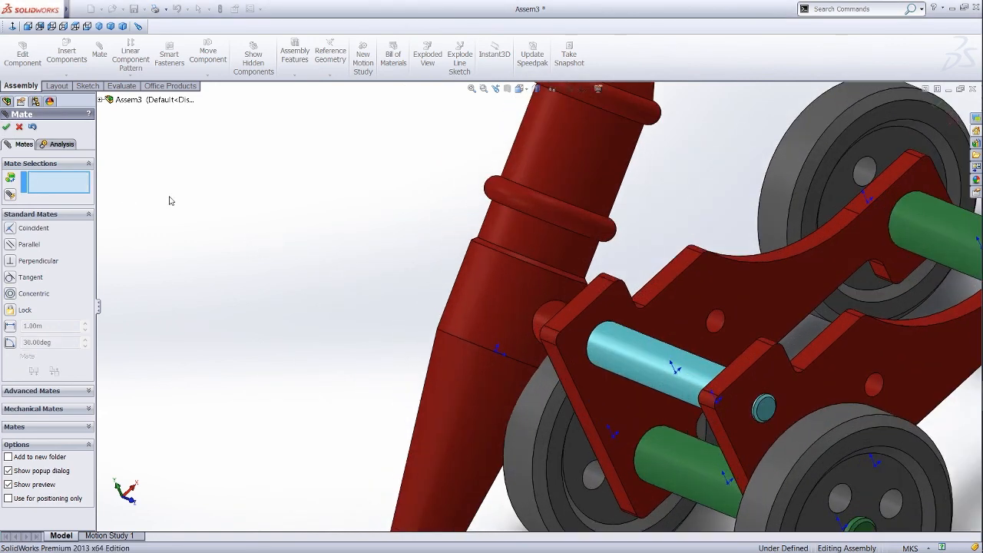
pyautogui.click(46, 391)
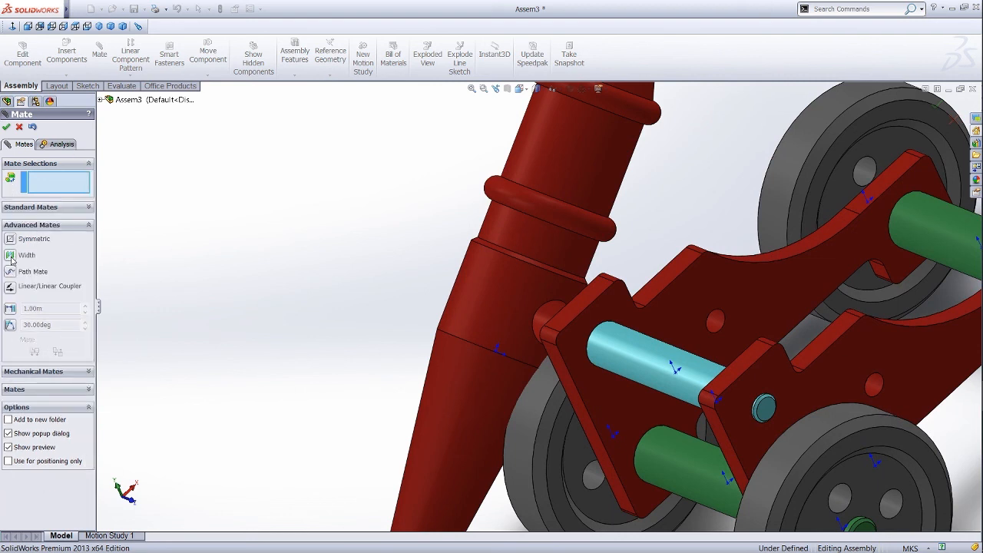
pyautogui.click(11, 256)
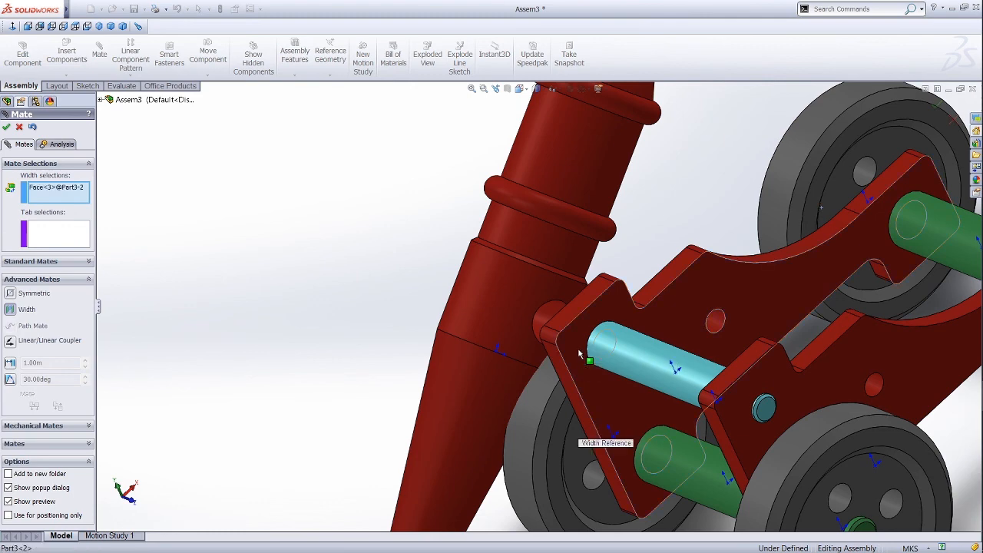
pyautogui.moveTo(580, 353); pyautogui.dragTo(695, 429, button='middle')
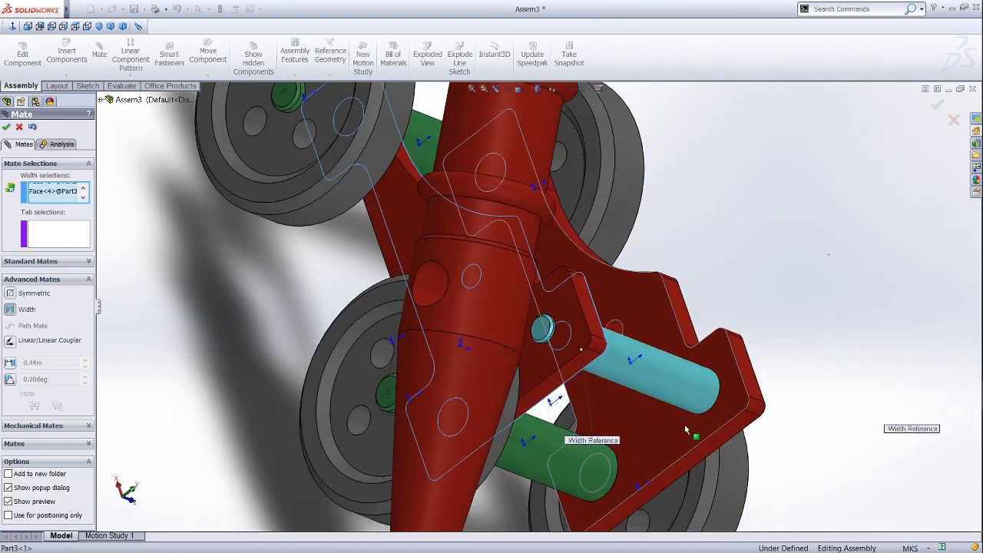
pyautogui.click(686, 430)
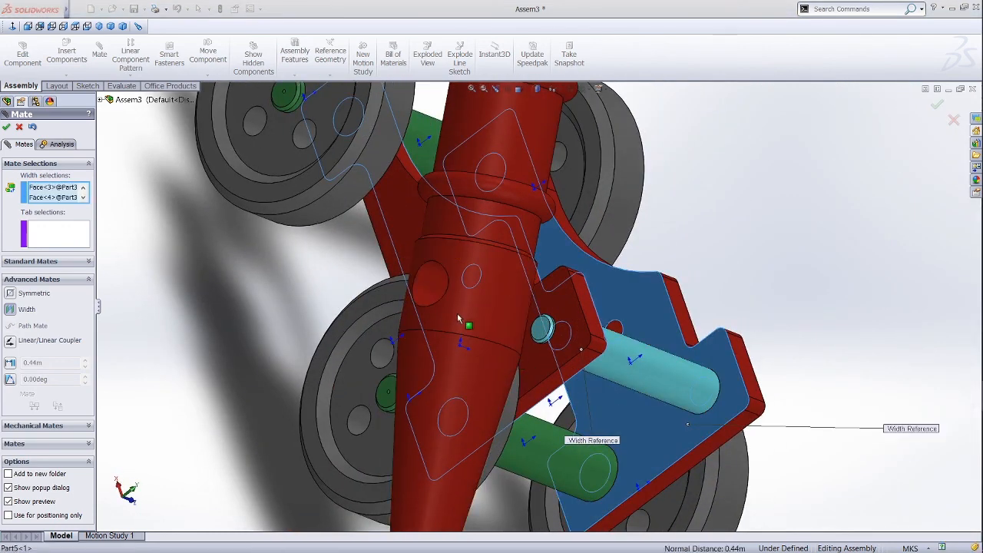
pyautogui.moveTo(469, 322); pyautogui.dragTo(449, 319, button='middle')
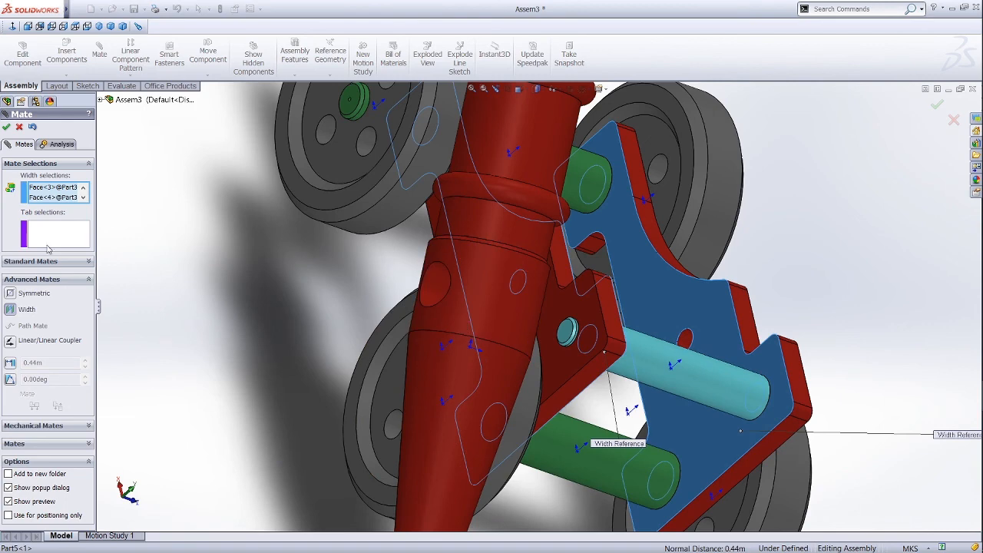
pyautogui.click(477, 322)
pyautogui.moveTo(643, 358); pyautogui.dragTo(605, 354, button='middle')
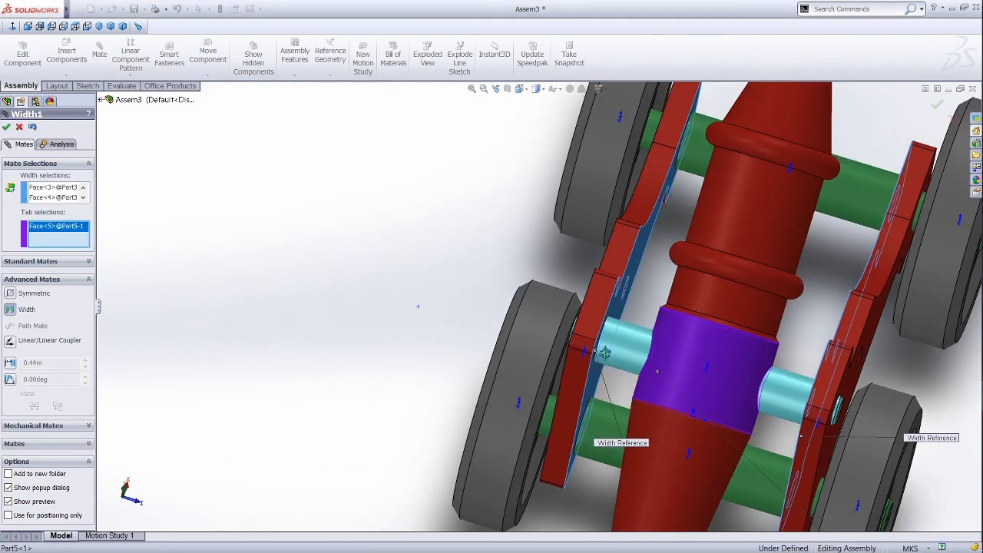
pyautogui.click(6, 126)
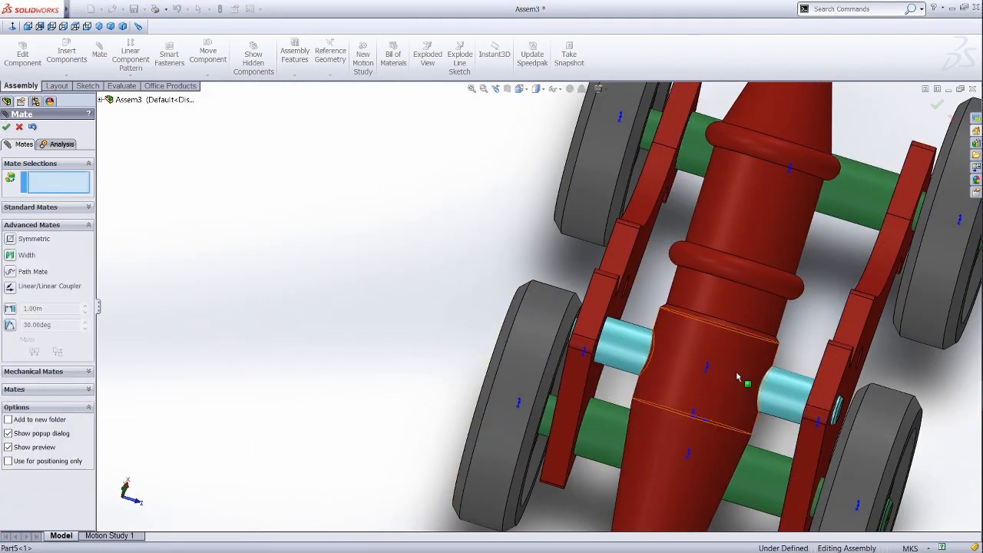
# Show the assembly in isometric view and swing the barrel about the crossbar until it lies roughly level over the carriage.
pyautogui.scroll(-5, 736, 371)
pyautogui.moveTo(786, 362)
pyautogui.mouseDown(button='middle')
pyautogui.moveTo(799, 368)
pyautogui.moveTo(776, 361)
pyautogui.mouseUp(button='middle')
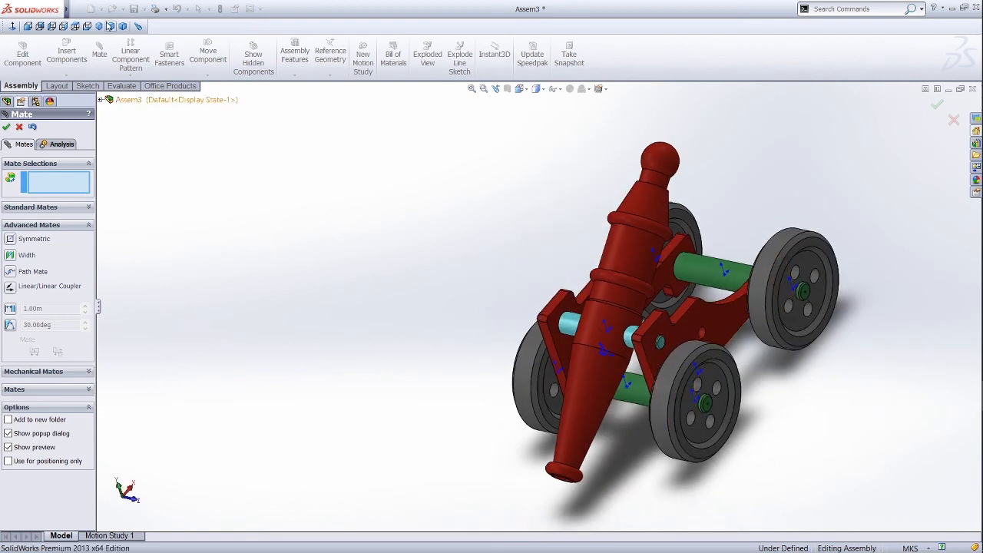
pyautogui.click(99, 26)
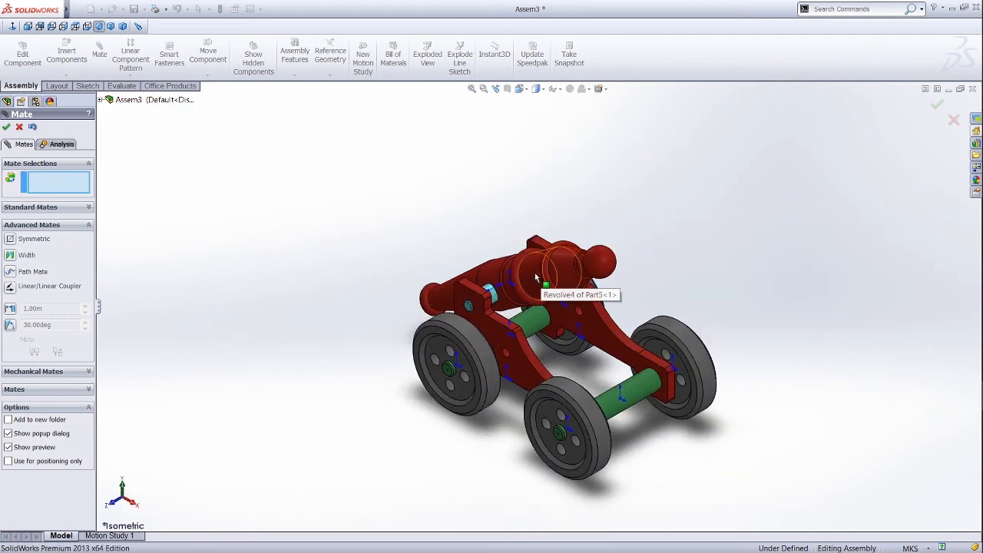
pyautogui.moveTo(536, 284); pyautogui.dragTo(462, 401)
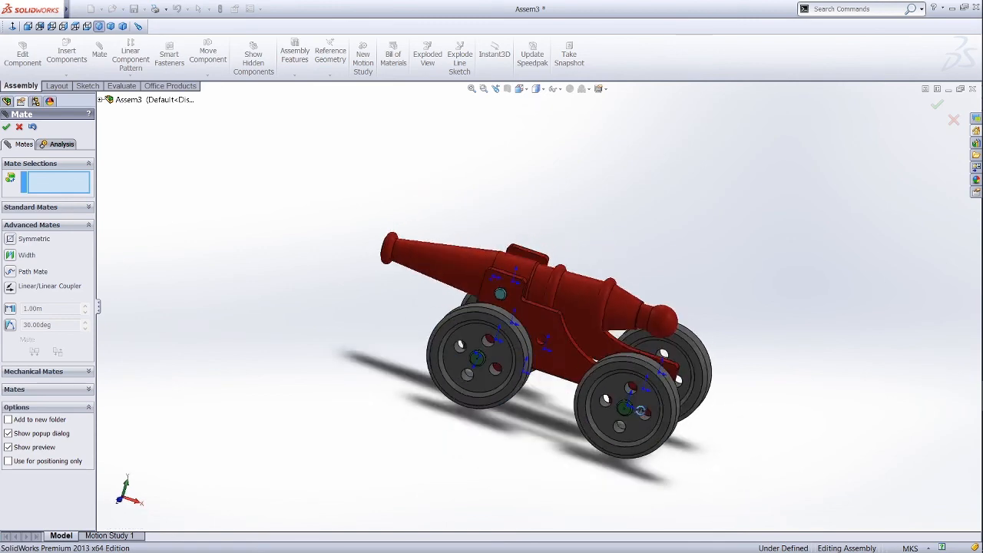